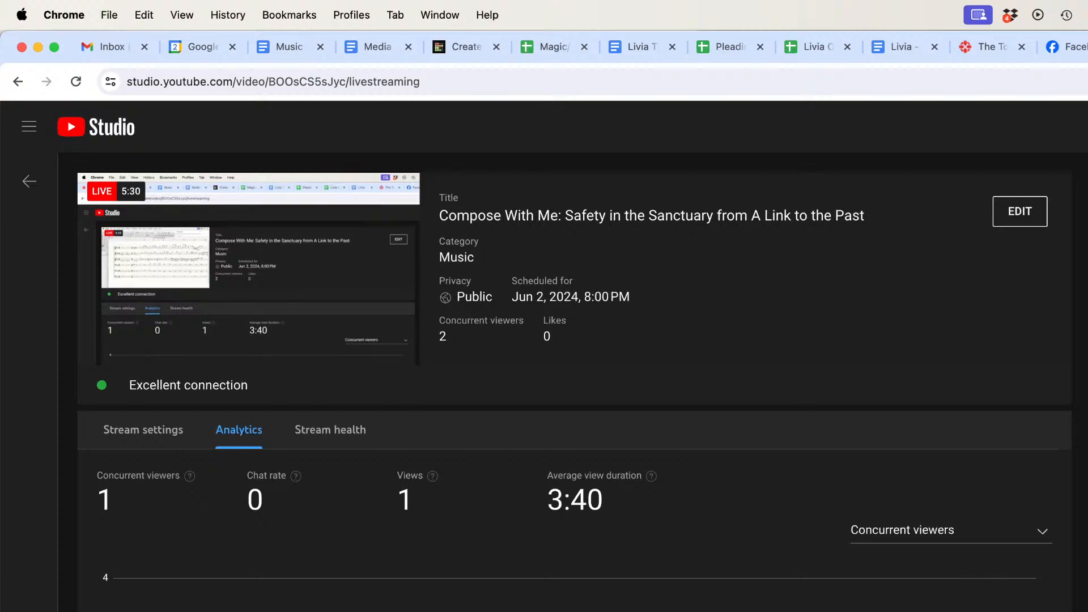
Step: Switch to Finale and play the Safety in the Sanctuary score from measure 1, stopping playback at measure 10
{"action": "key", "text": "super+Tab"}
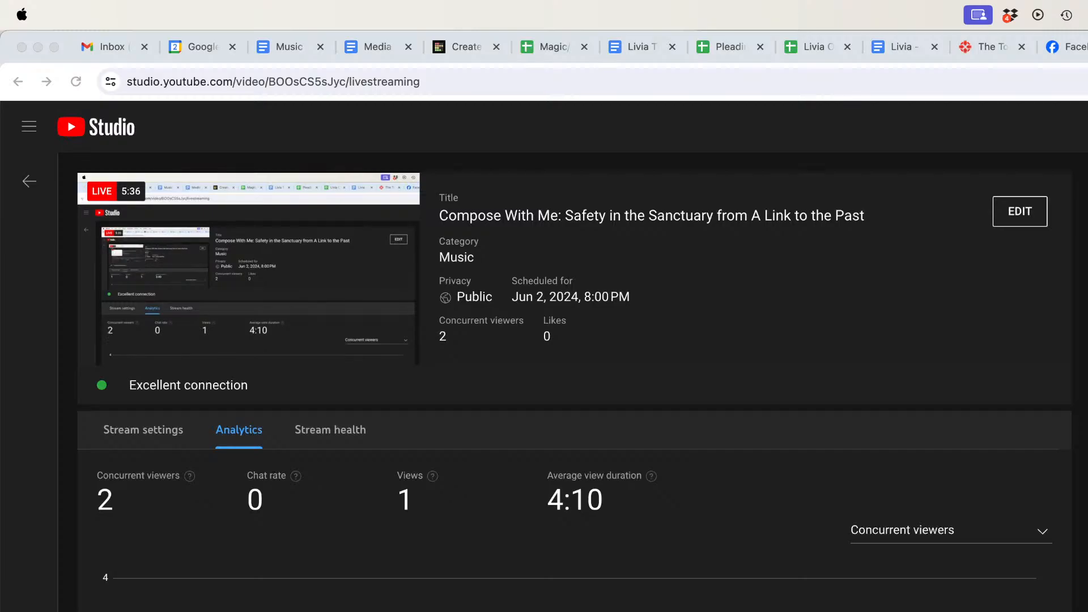
{"action": "key", "text": "super+Tab"}
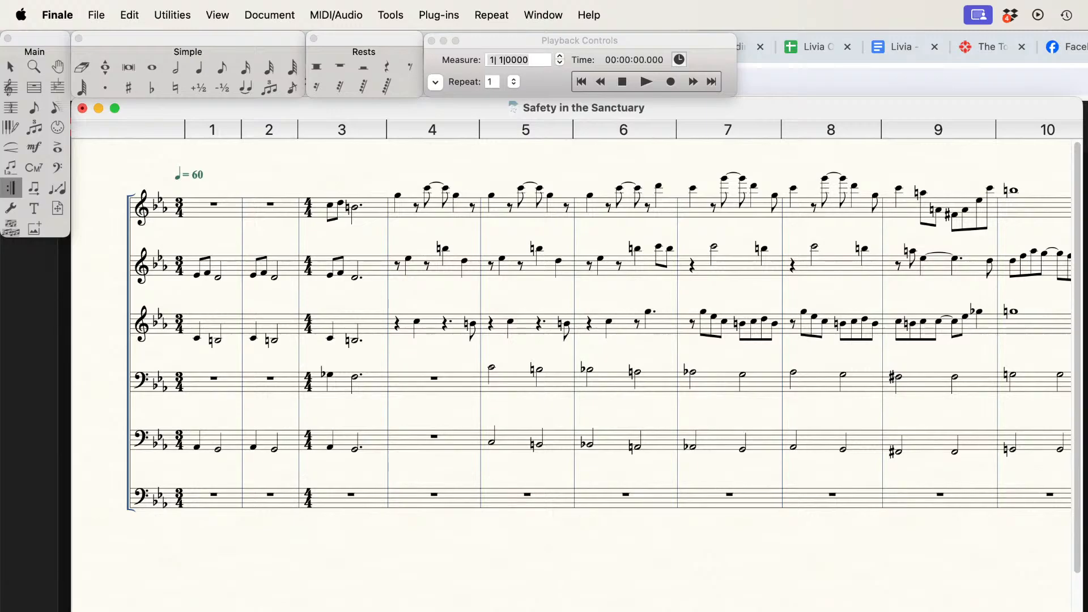
{"action": "key", "text": "super+Tab"}
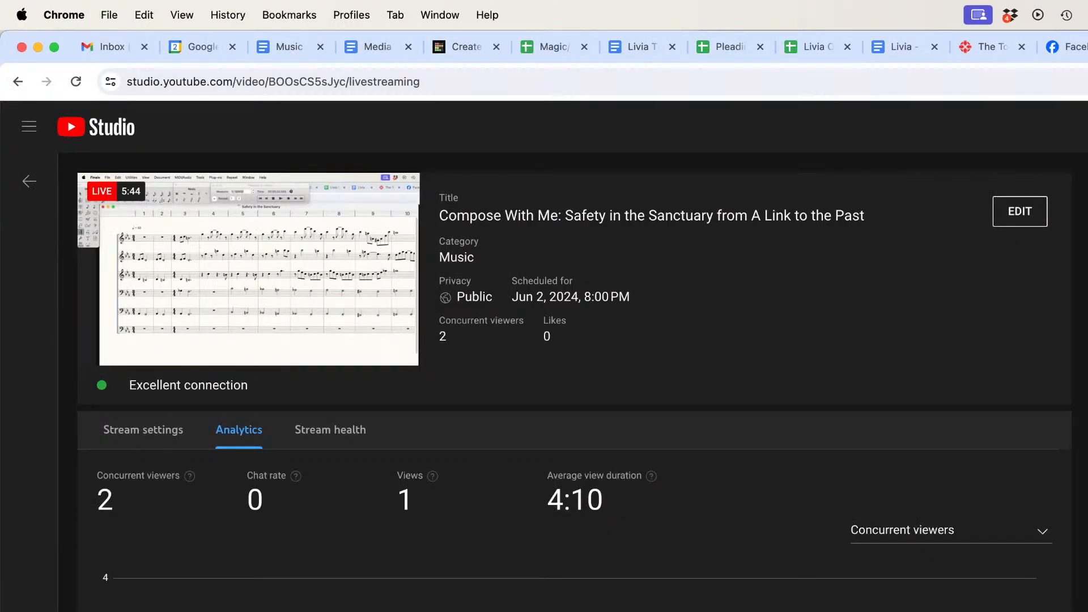
{"action": "key", "text": "super+Tab"}
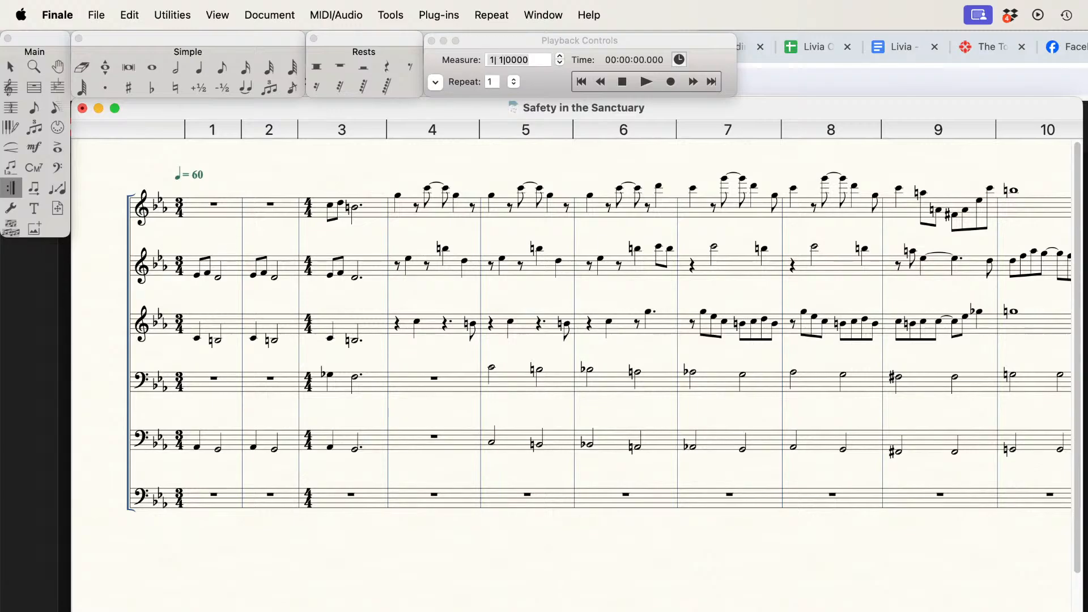
{"action": "left_click", "coordinate": [623, 85]}
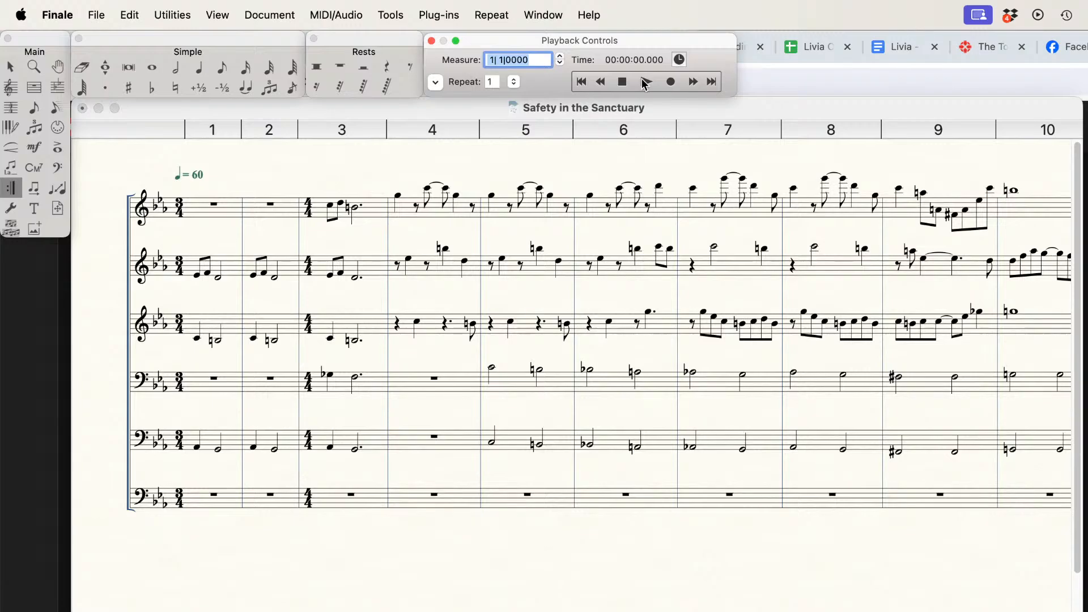
{"action": "left_click", "coordinate": [644, 83]}
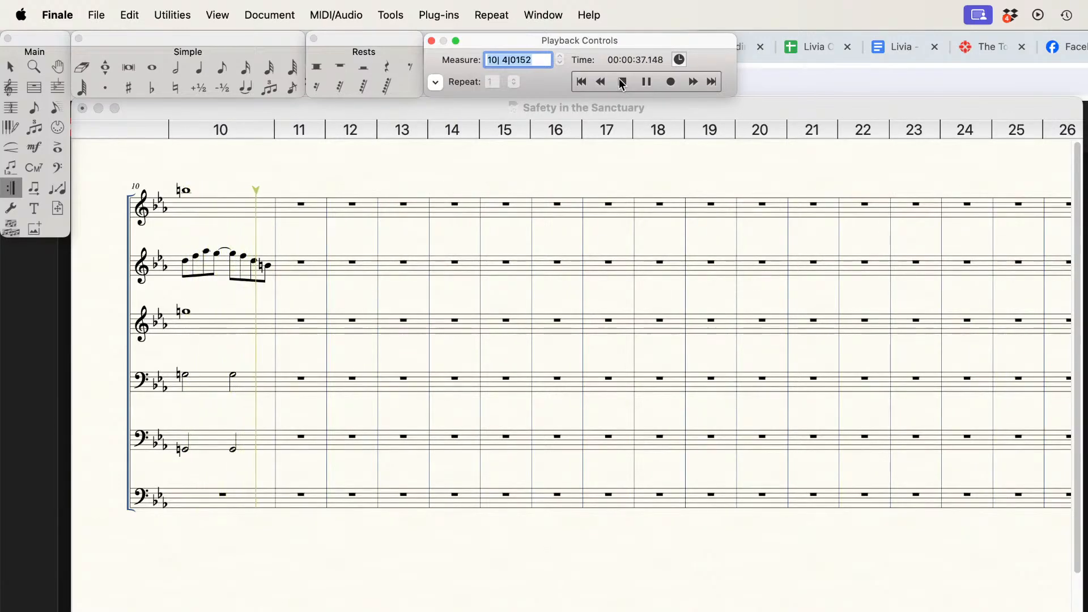
{"action": "left_click", "coordinate": [623, 82]}
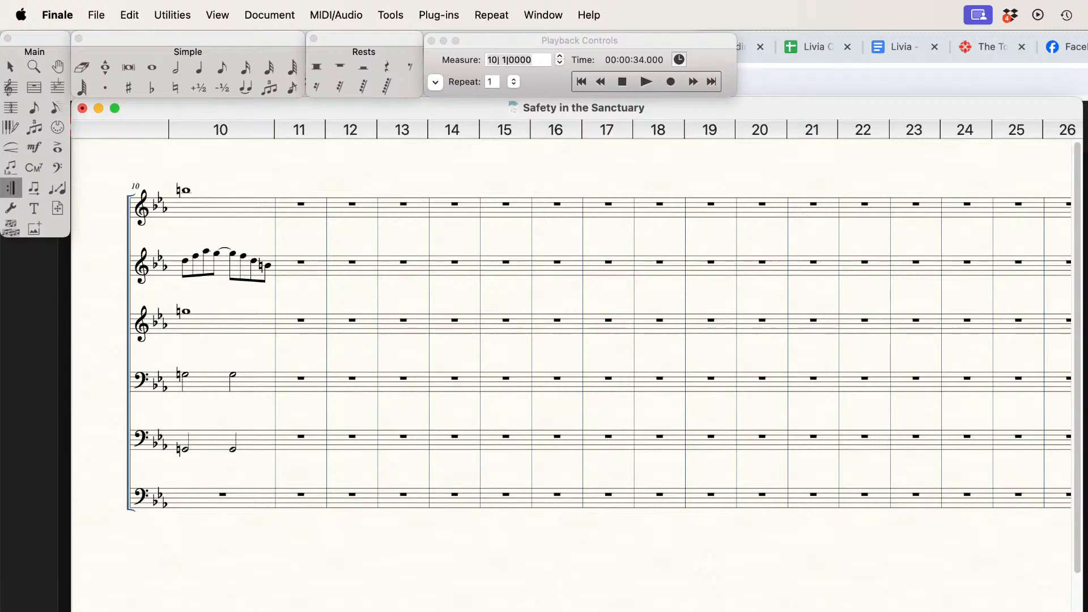
Step: Add a forward repeat at the start of measure 4
{"action": "scroll", "coordinate": [572, 352], "scroll_direction": "left", "scroll_amount": 9}
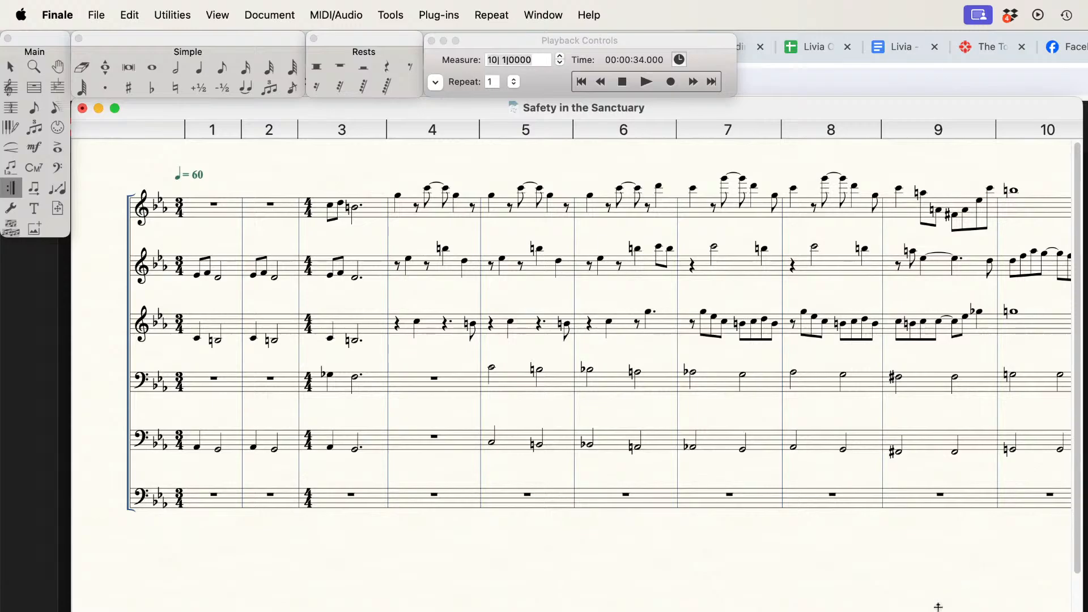
{"action": "scroll", "coordinate": [938, 607], "scroll_direction": "right", "scroll_amount": 5}
{"action": "scroll", "coordinate": [939, 607], "scroll_direction": "left", "scroll_amount": 5}
{"action": "left_click", "coordinate": [414, 378]}
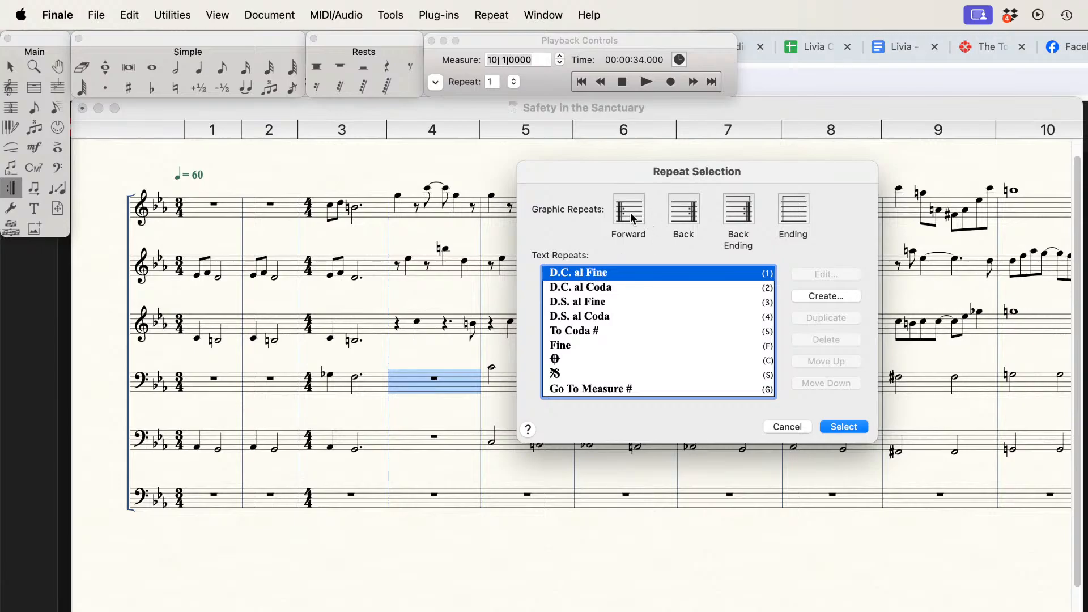
{"action": "left_click", "coordinate": [629, 211]}
{"action": "left_click", "coordinate": [842, 428]}
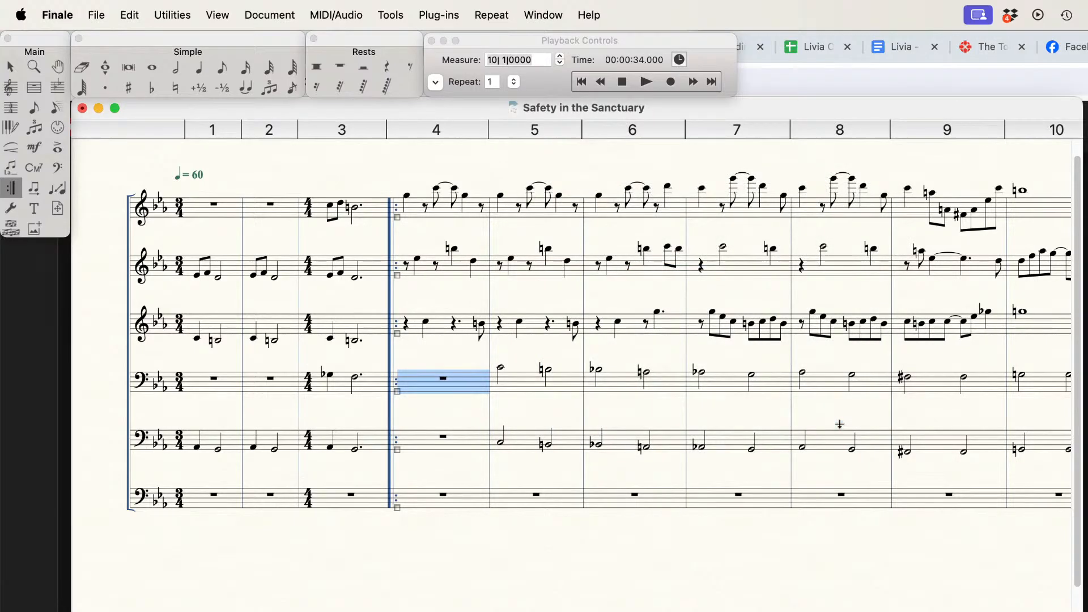
Step: Play the score from the beginning through measure 10 and look over the written measures again
{"action": "left_click", "coordinate": [622, 83]}
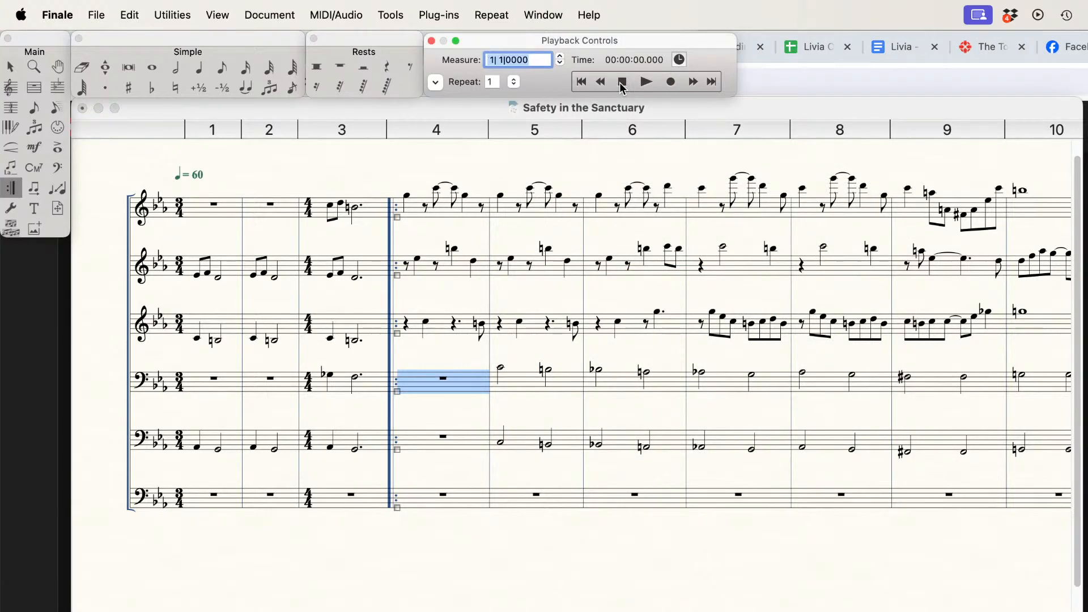
{"action": "left_click", "coordinate": [646, 82]}
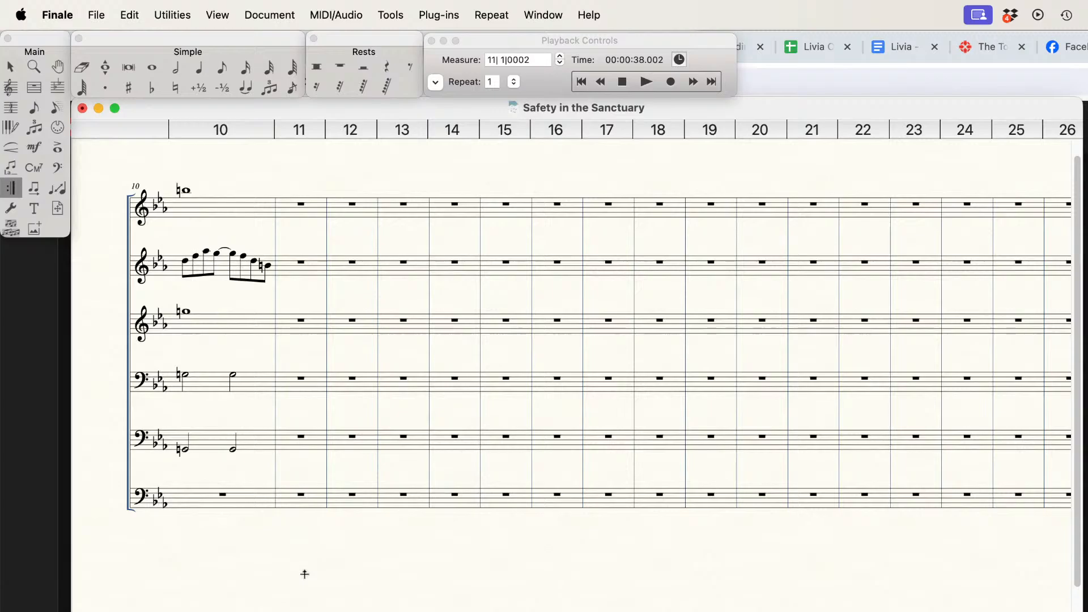
{"action": "key", "text": "Home"}
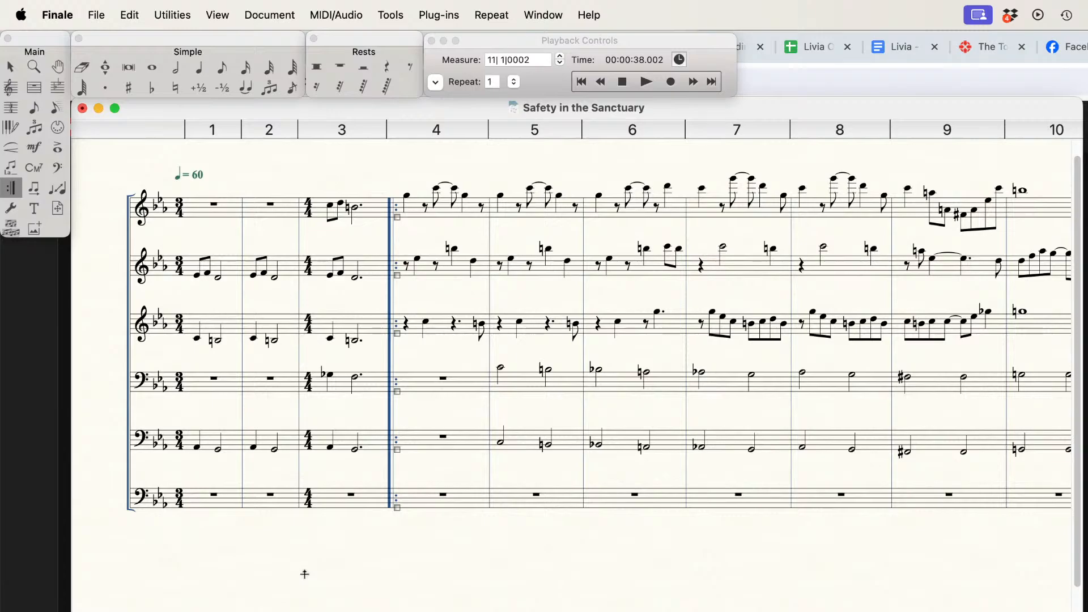
{"action": "scroll", "coordinate": [577, 559], "scroll_direction": "right", "scroll_amount": 10}
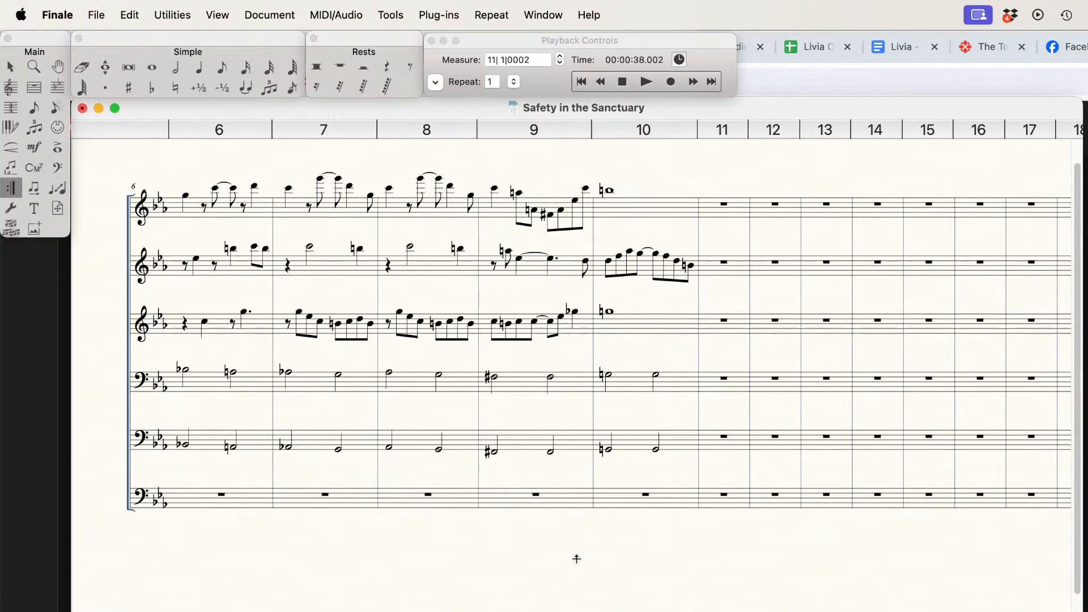
{"action": "scroll", "coordinate": [576, 559], "scroll_direction": "left", "scroll_amount": 10}
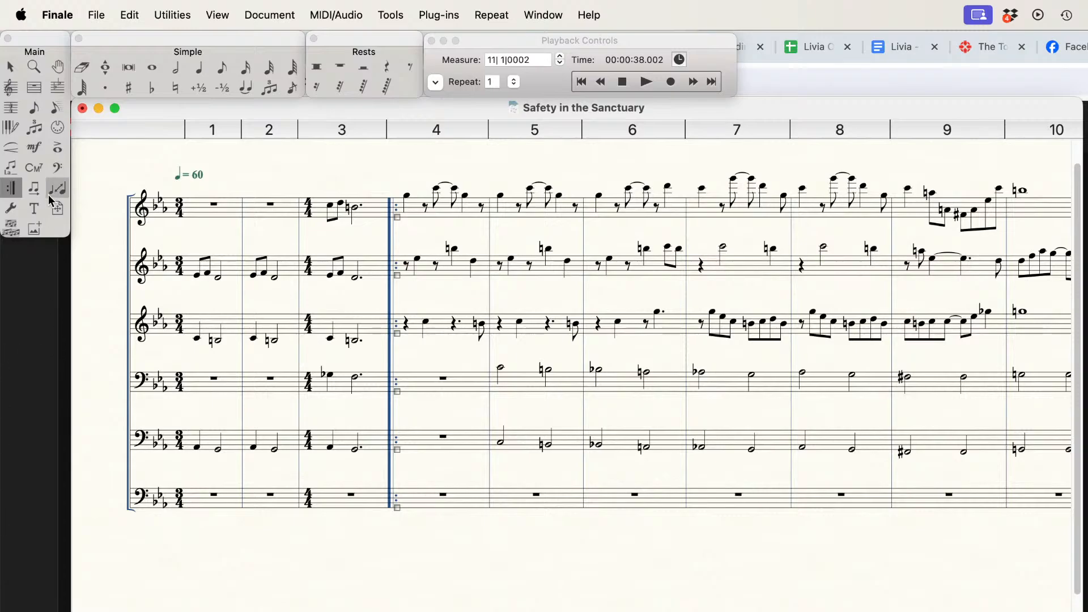
{"action": "left_click", "coordinate": [34, 208]}
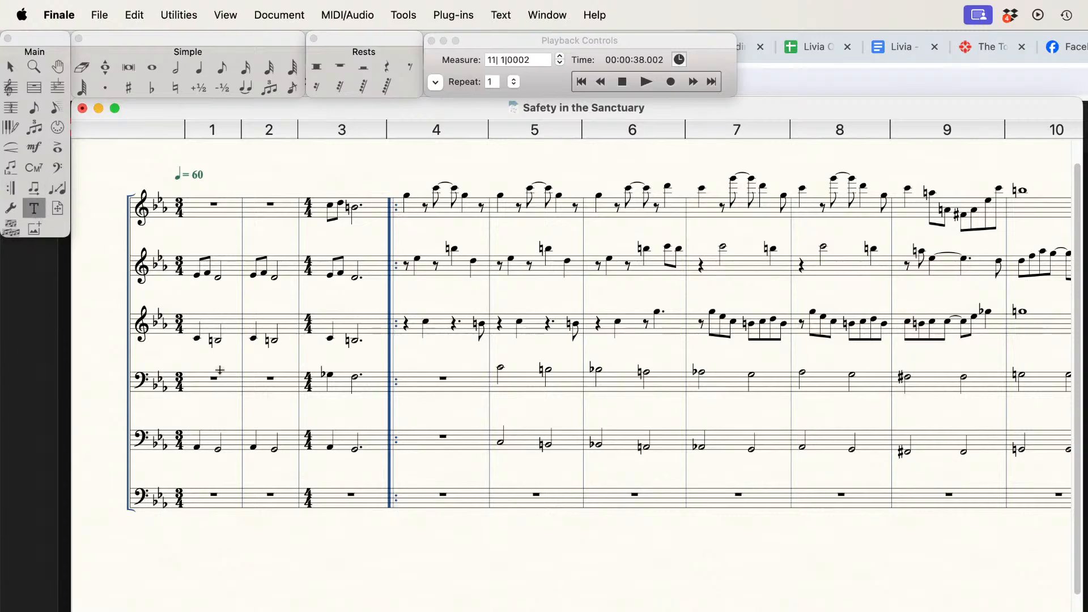
{"action": "left_click", "coordinate": [405, 527]}
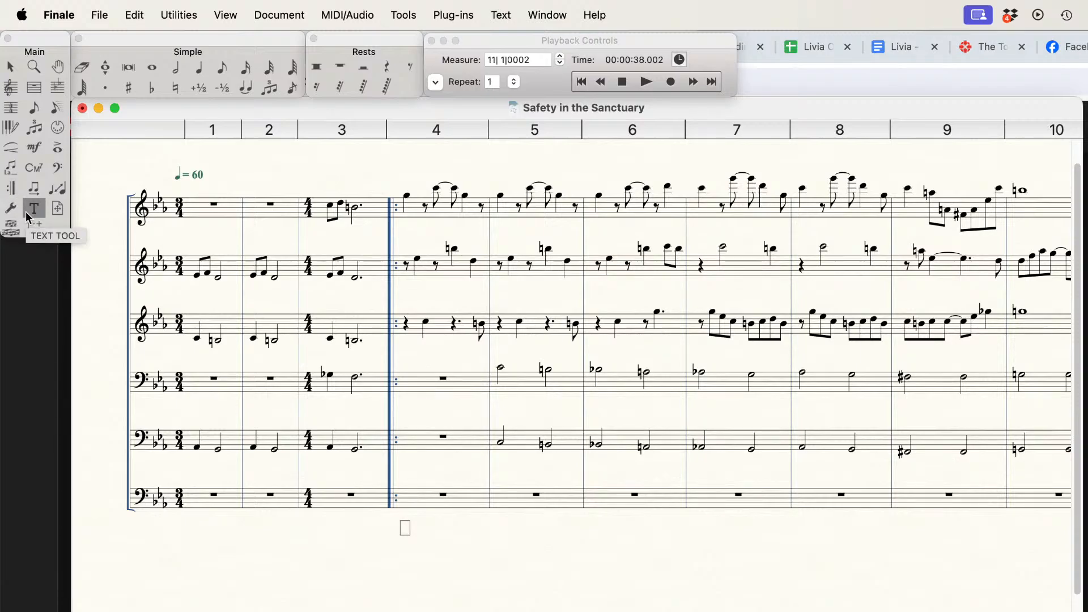
{"action": "left_click", "coordinate": [18, 169]}
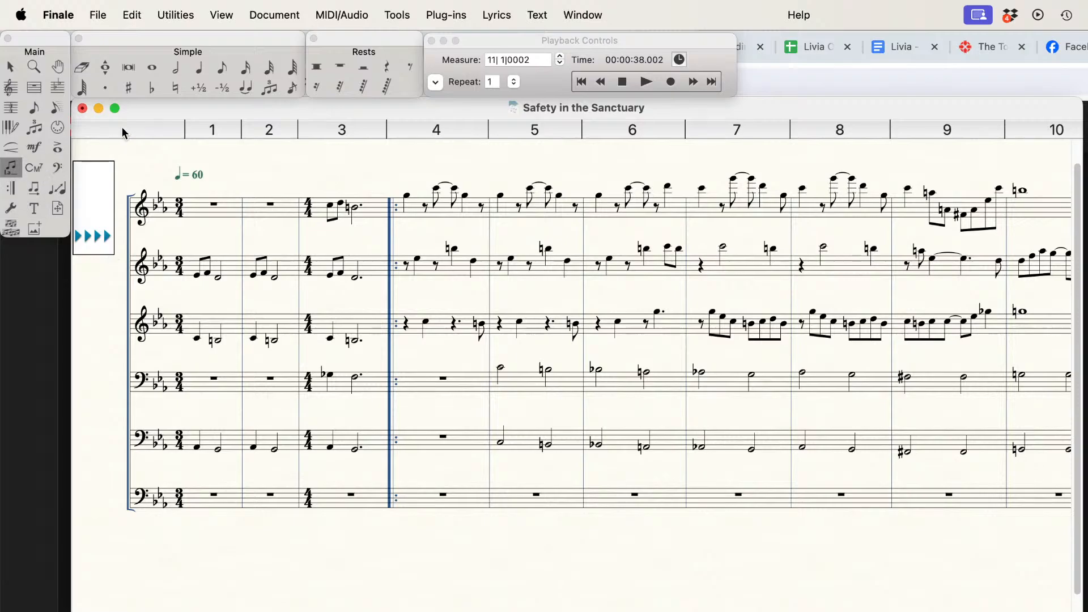
Step: Enter consecutive half rests in the lowest bass staff, starting at measure 4
{"action": "left_click", "coordinate": [176, 68]}
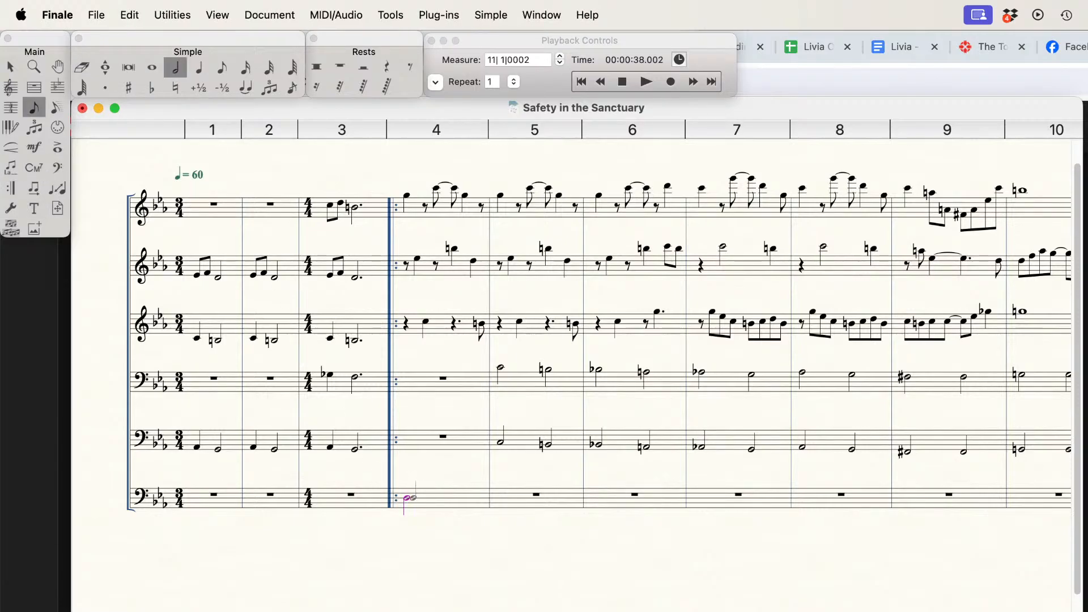
{"action": "left_click", "coordinate": [413, 494]}
{"action": "key", "text": "Tab"}
{"action": "key", "text": "Tab"}
{"action": "key", "text": "Tab"}
{"action": "key", "text": "Tab"}
{"action": "key", "text": "Tab"}
{"action": "key", "text": "Tab"}
{"action": "key", "text": "Tab"}
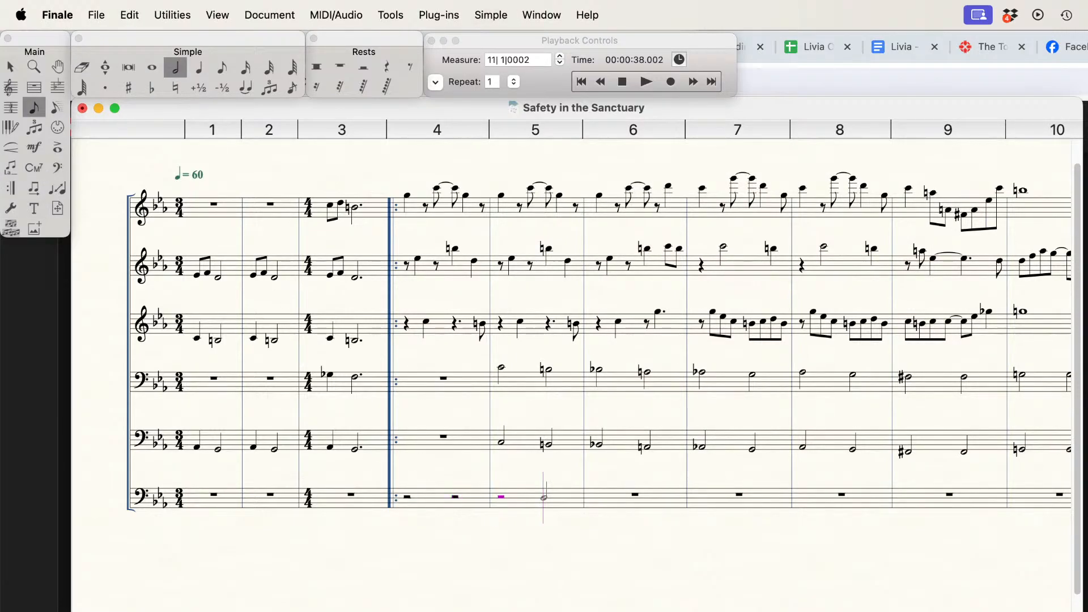
{"action": "key", "text": "Tab"}
{"action": "key", "text": "Tab"}
{"action": "key", "text": "Tab"}
{"action": "key", "text": "Tab"}
Step: Return to the reopened score in Finale, show it in scroll view and dismiss the crash report
{"action": "key", "text": "super+Tab"}
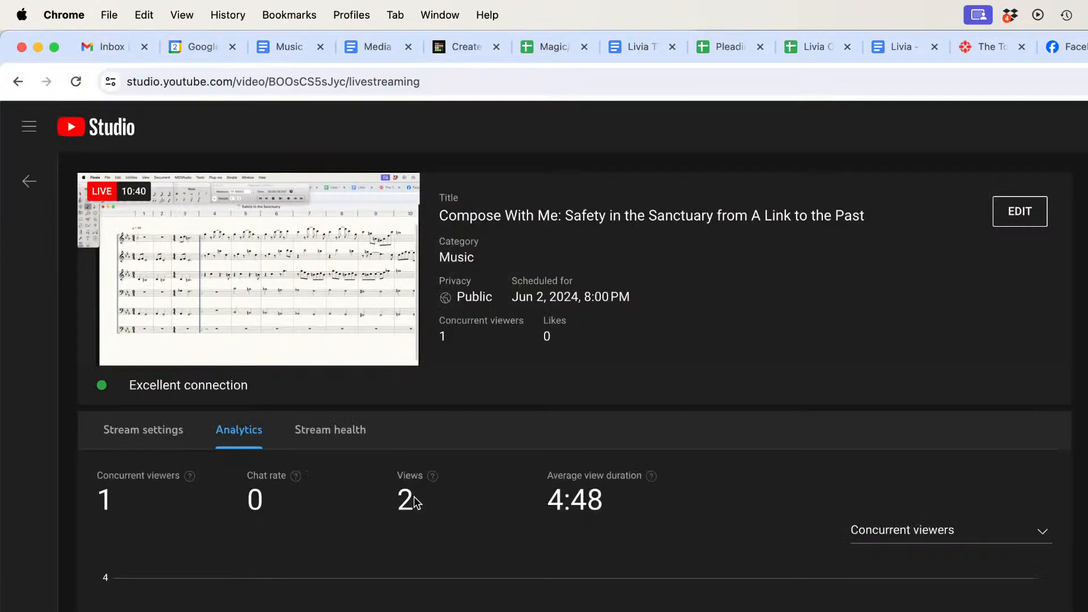
{"action": "key", "text": "super+Tab"}
{"action": "key", "text": "super+Tab"}
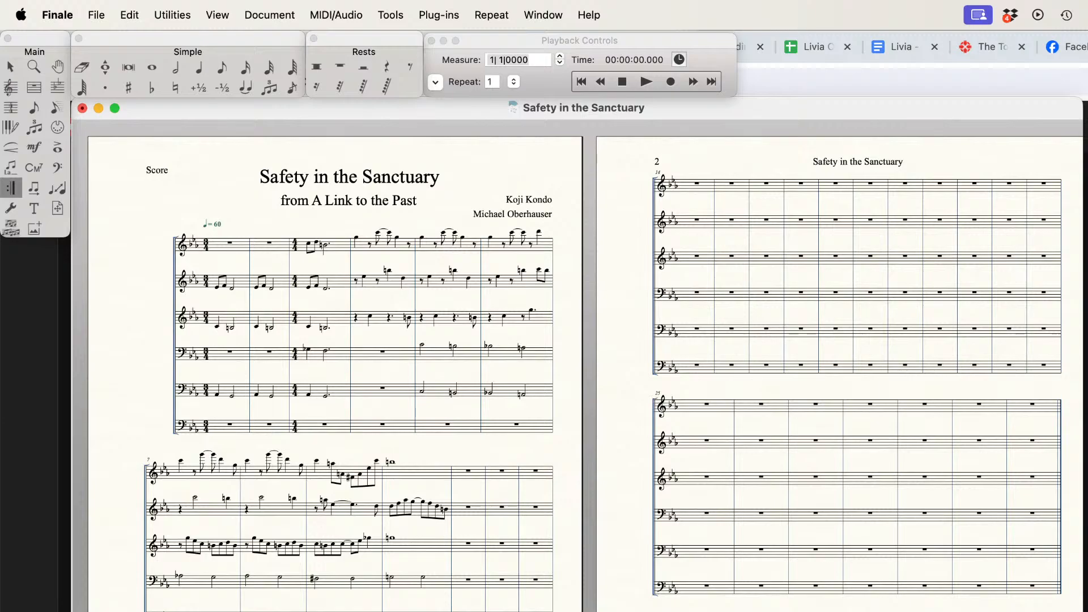
{"action": "key", "text": "super+e"}
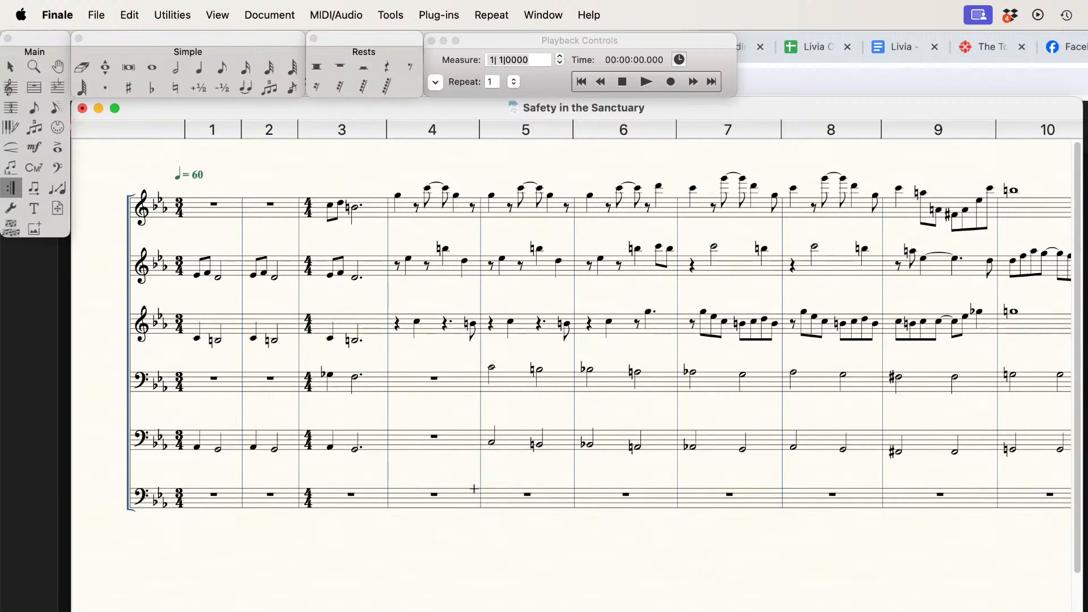
{"action": "left_click", "coordinate": [171, 65]}
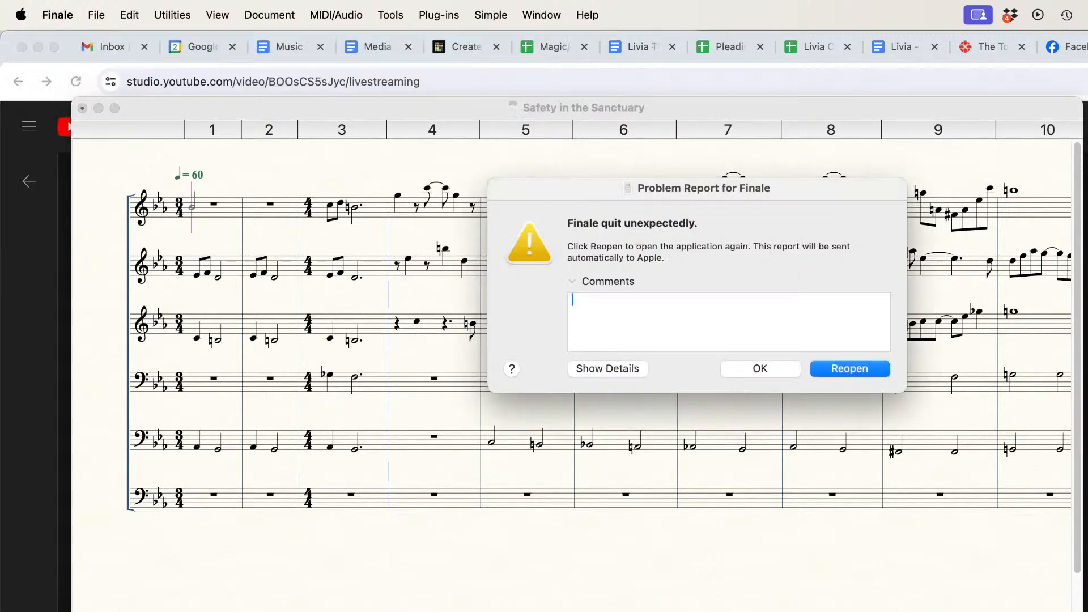
{"action": "left_click", "coordinate": [750, 368]}
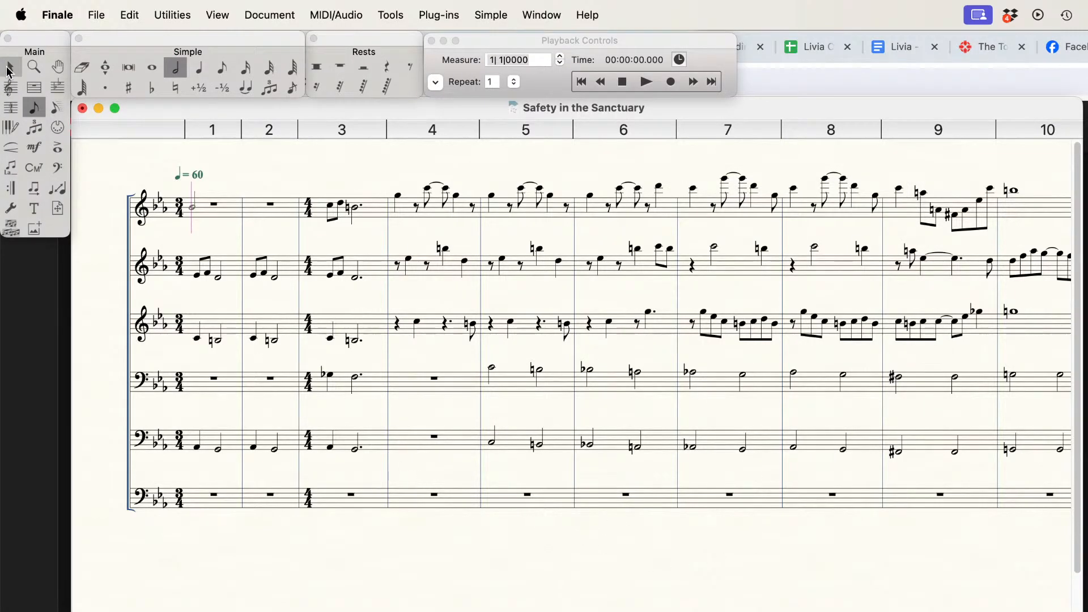
Step: Place a forward repeat barline at the start of measure 4 with the Repeat tool
{"action": "left_click", "coordinate": [10, 187]}
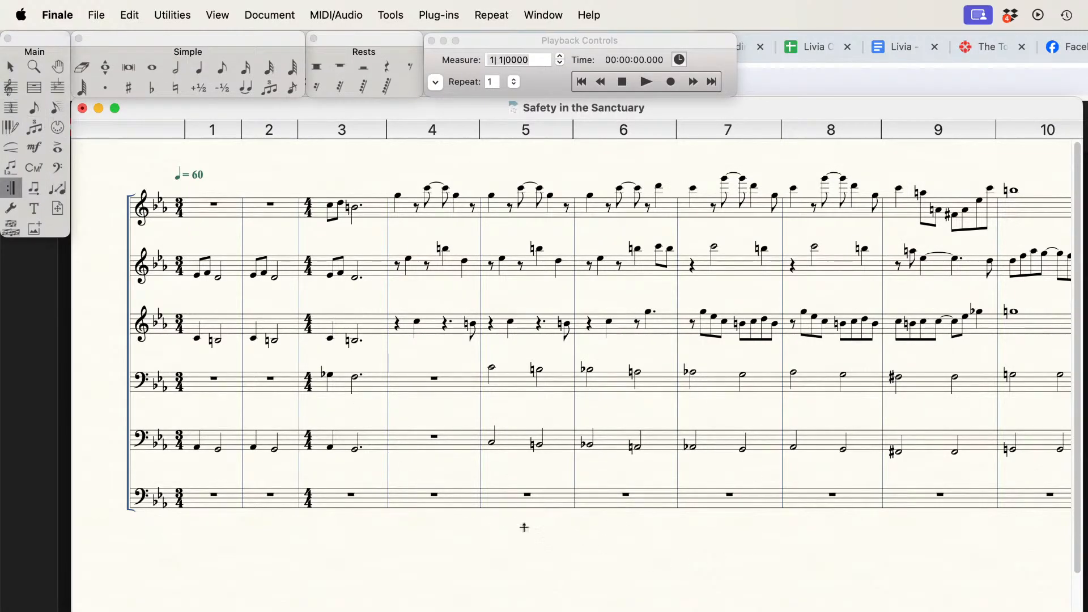
{"action": "left_click", "coordinate": [418, 492]}
{"action": "double_click", "coordinate": [418, 492]}
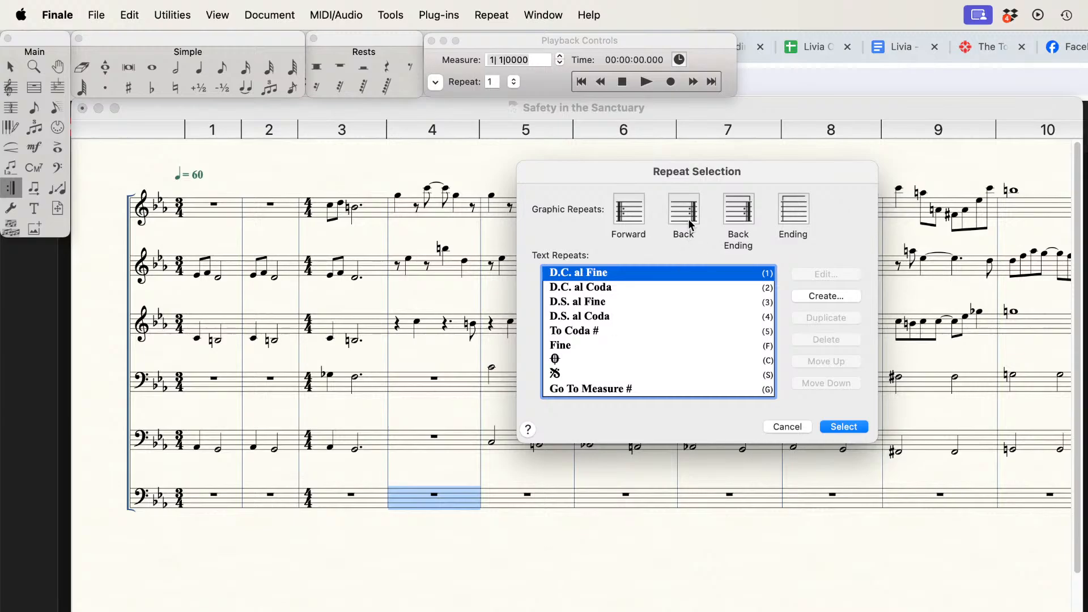
{"action": "left_click", "coordinate": [628, 208]}
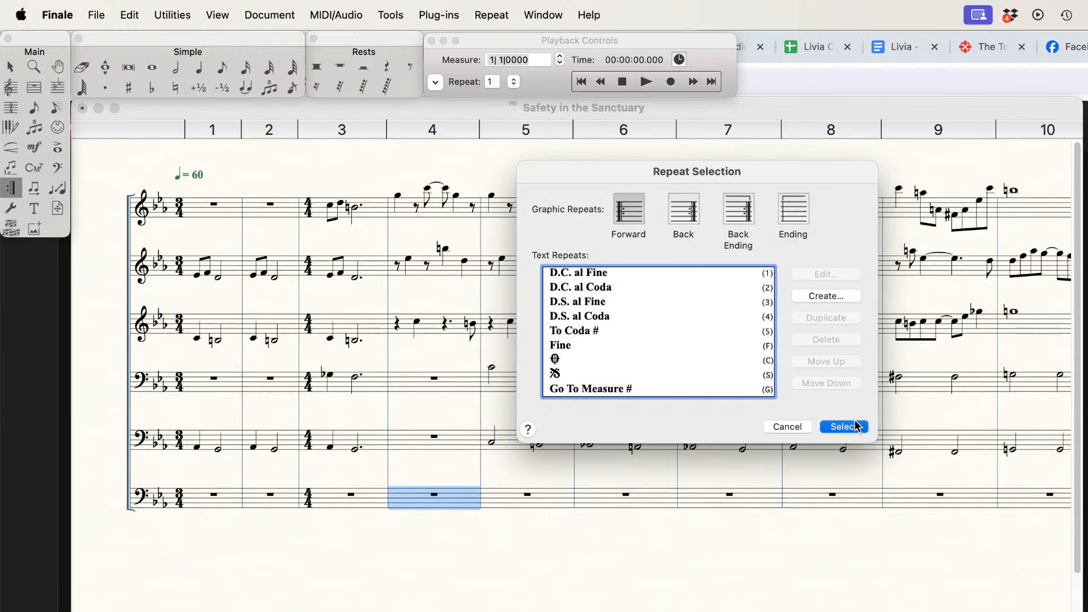
{"action": "left_click", "coordinate": [855, 426]}
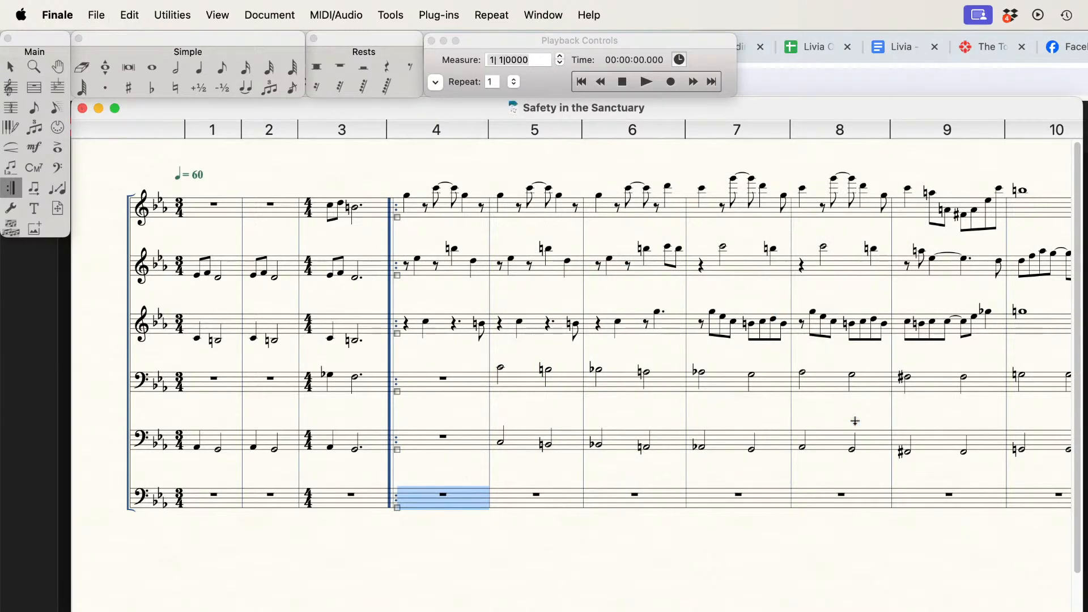
Step: Fill the lowest bass staff with half rests from measure 4 onward using Simple Entry
{"action": "left_click", "coordinate": [176, 68]}
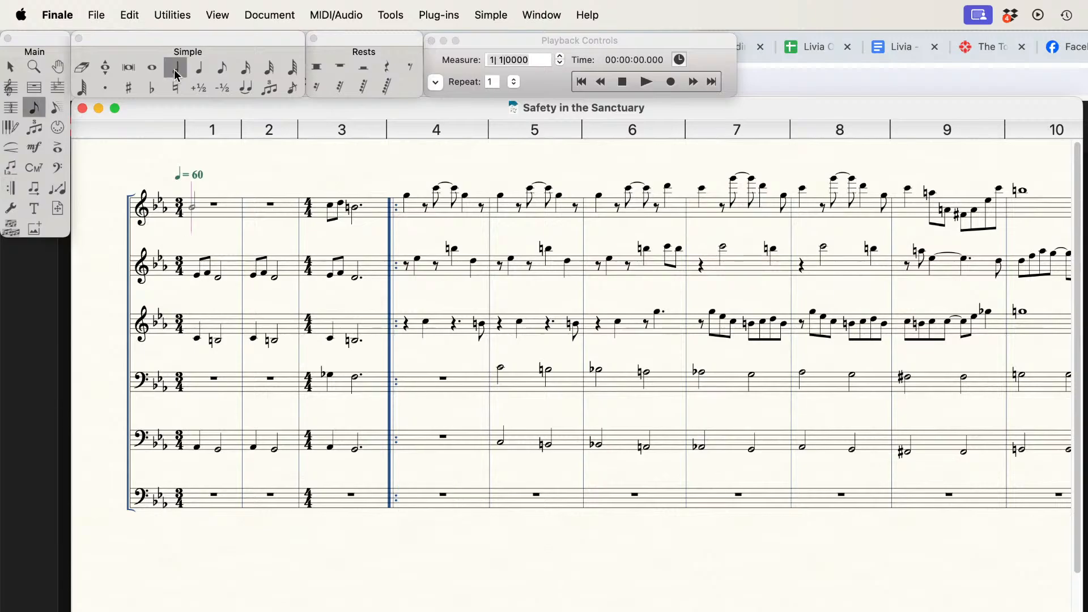
{"action": "left_click", "coordinate": [418, 493]}
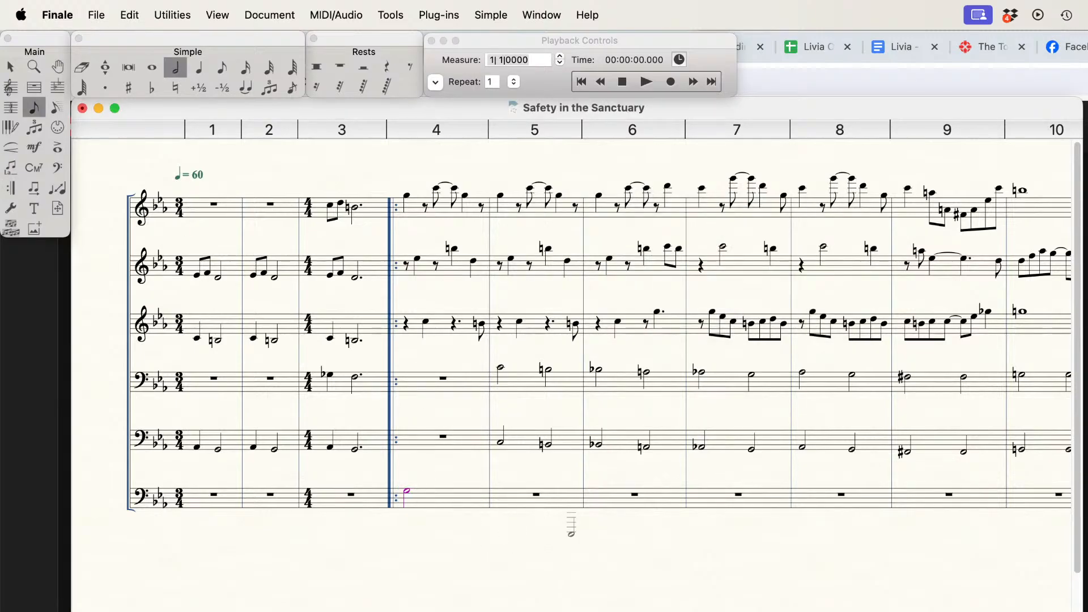
{"action": "key", "text": "r"}
{"action": "left_click", "coordinate": [449, 498]}
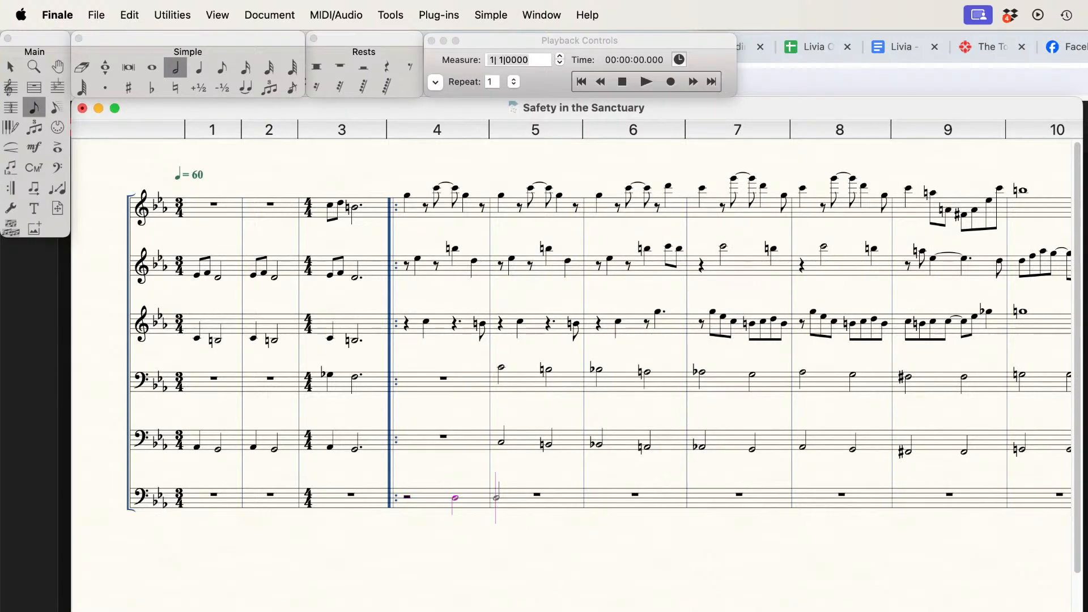
{"action": "key", "text": "r"}
{"action": "left_click", "coordinate": [497, 498]}
{"action": "key", "text": "r"}
{"action": "left_click", "coordinate": [544, 497]}
{"action": "key", "text": "r"}
{"action": "left_click", "coordinate": [594, 498]}
{"action": "key", "text": "r"}
{"action": "left_click", "coordinate": [641, 497]}
{"action": "key", "text": "r"}
{"action": "left_click", "coordinate": [698, 498]}
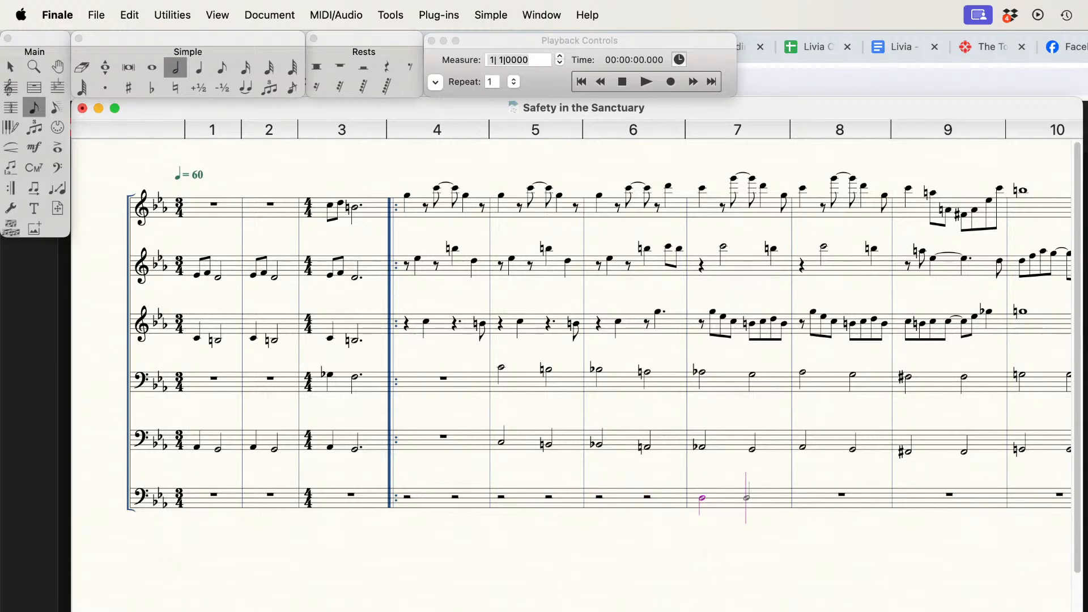
{"action": "key", "text": "r"}
{"action": "left_click", "coordinate": [752, 498]}
{"action": "key", "text": "r"}
{"action": "left_click", "coordinate": [797, 497]}
{"action": "key", "text": "r"}
{"action": "left_click", "coordinate": [847, 498]}
{"action": "key", "text": "r"}
{"action": "key", "text": "d"}
{"action": "key", "text": "r"}
{"action": "key", "text": "d"}
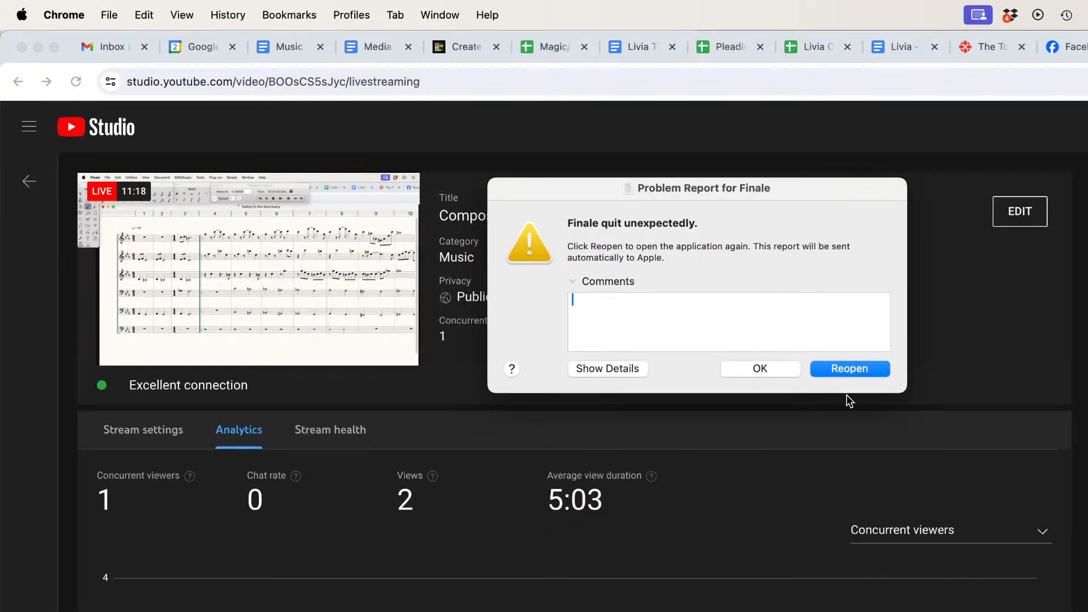
Step: Reopen Finale from the crash report
{"action": "left_click", "coordinate": [850, 369]}
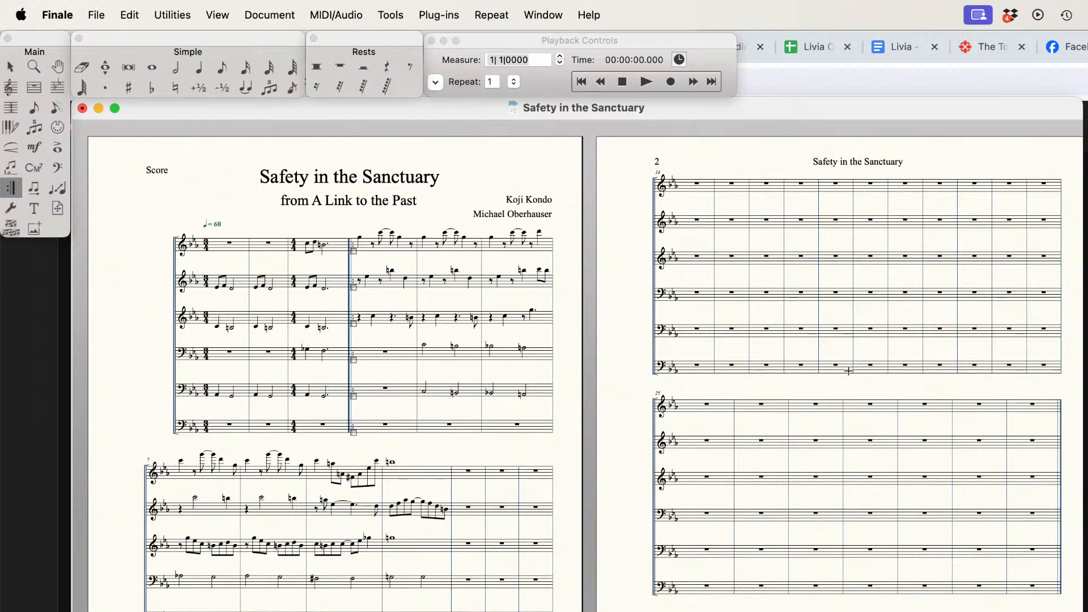
Step: In scroll view, refill the lowest bass staff with half rests from measure 4 to the start of measure 9 using Simple Entry
{"action": "key", "text": "super+e"}
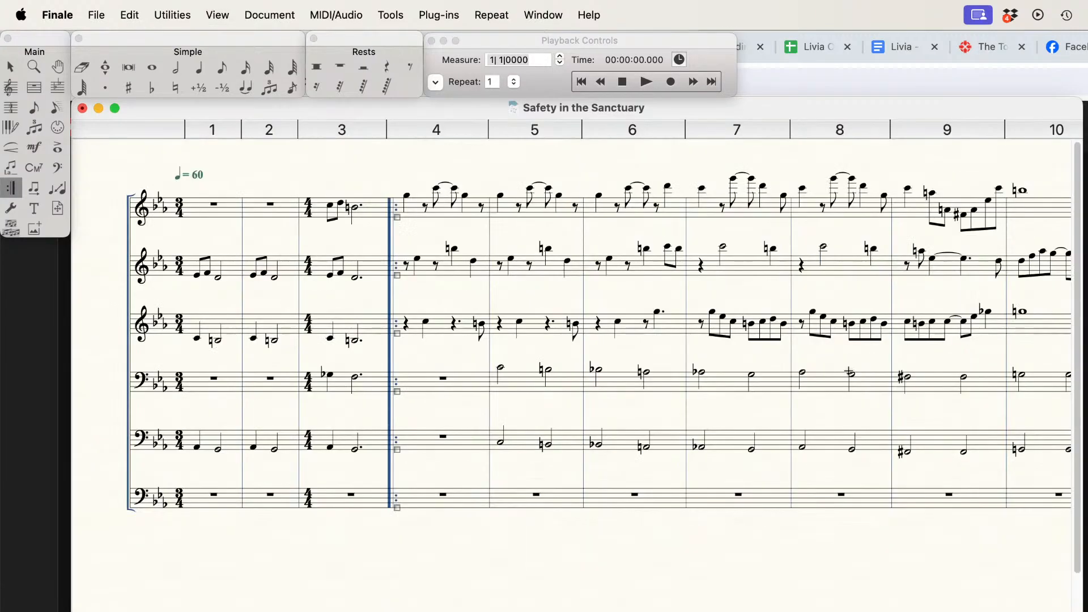
{"action": "left_click", "coordinate": [176, 66]}
{"action": "left_click", "coordinate": [415, 500]}
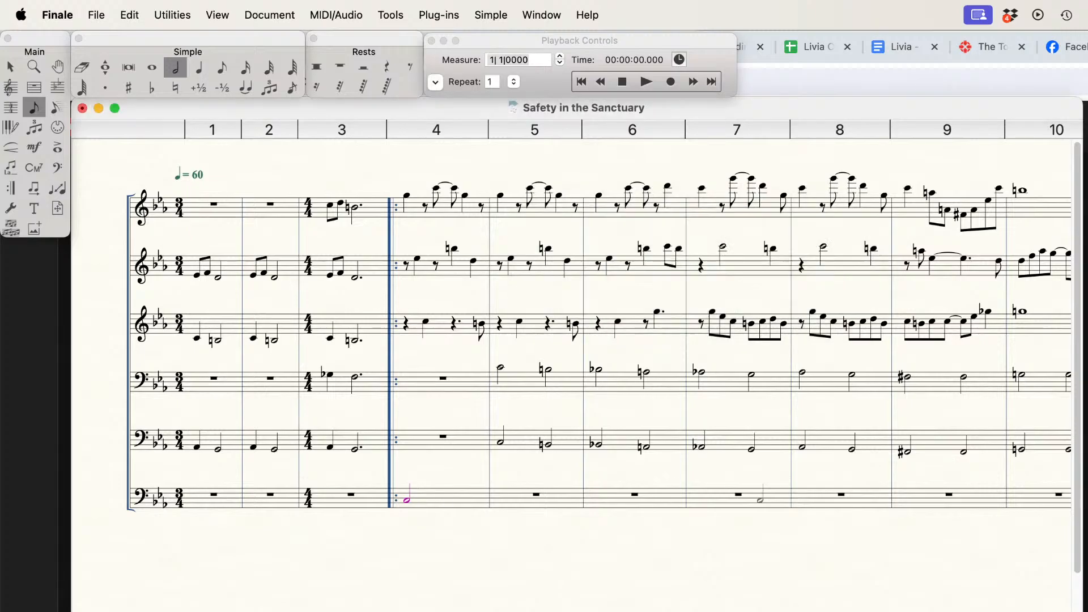
{"action": "key", "text": "r"}
{"action": "key", "text": "Return"}
{"action": "key", "text": "r"}
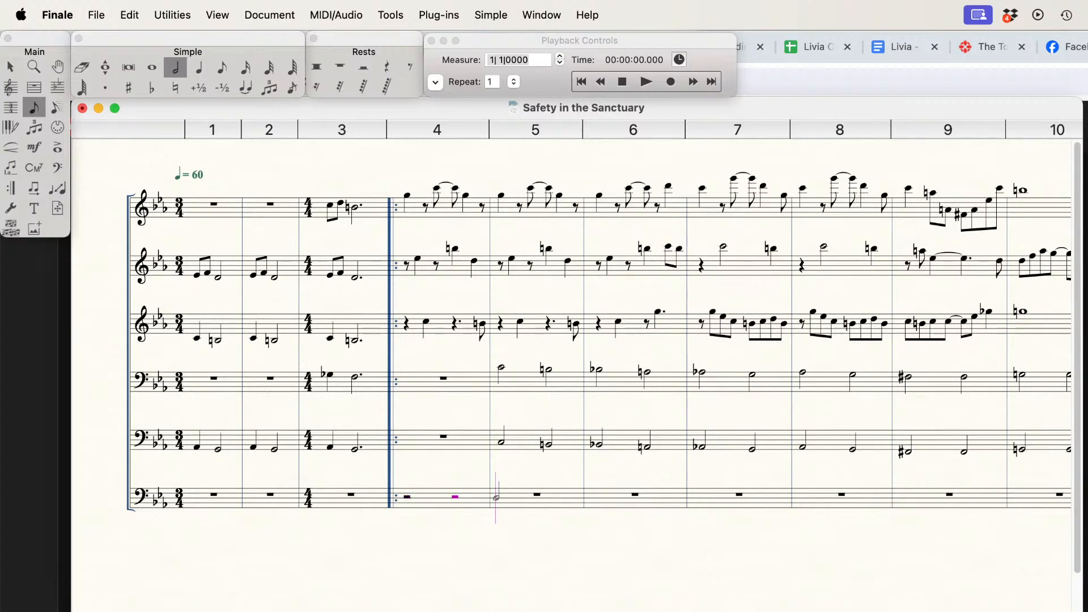
{"action": "key", "text": "Return"}
{"action": "key", "text": "r"}
{"action": "key", "text": "Return"}
{"action": "key", "text": "r"}
{"action": "key", "text": "Return"}
{"action": "key", "text": "r"}
{"action": "key", "text": "Return"}
{"action": "key", "text": "r"}
{"action": "key", "text": "Return"}
{"action": "key", "text": "r"}
{"action": "key", "text": "Return"}
{"action": "key", "text": "r"}
{"action": "key", "text": "Return"}
{"action": "key", "text": "r"}
{"action": "key", "text": "Return"}
{"action": "key", "text": "r"}
{"action": "key", "text": "Return"}
{"action": "key", "text": "r"}
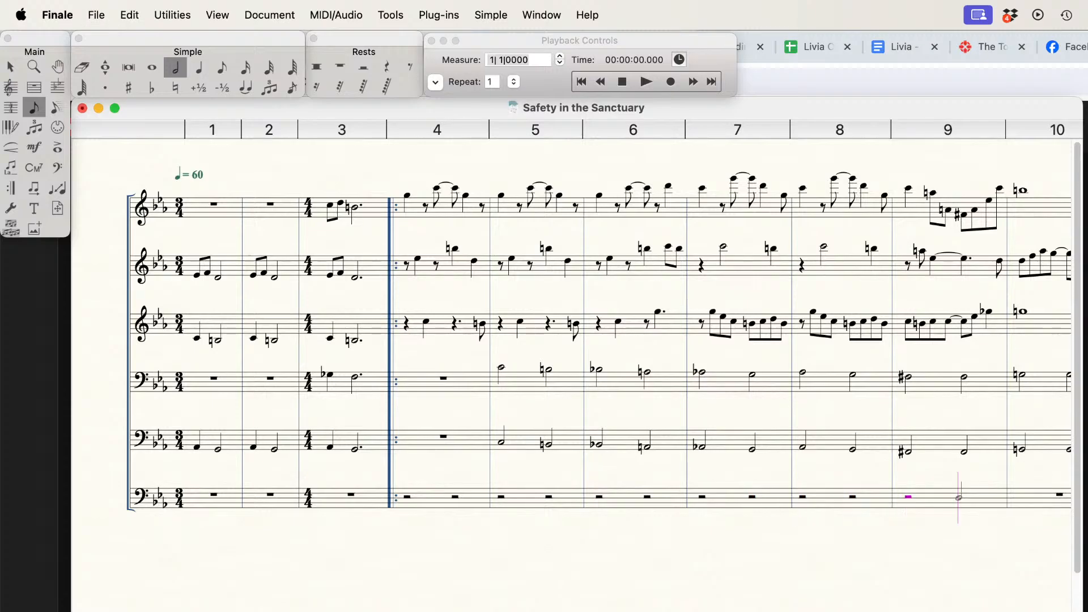
Step: Reopen Finale from the crash report and continue the lowest staff's half rests from measure 8 through measure 9 in scroll view
{"action": "key", "text": "super+Tab"}
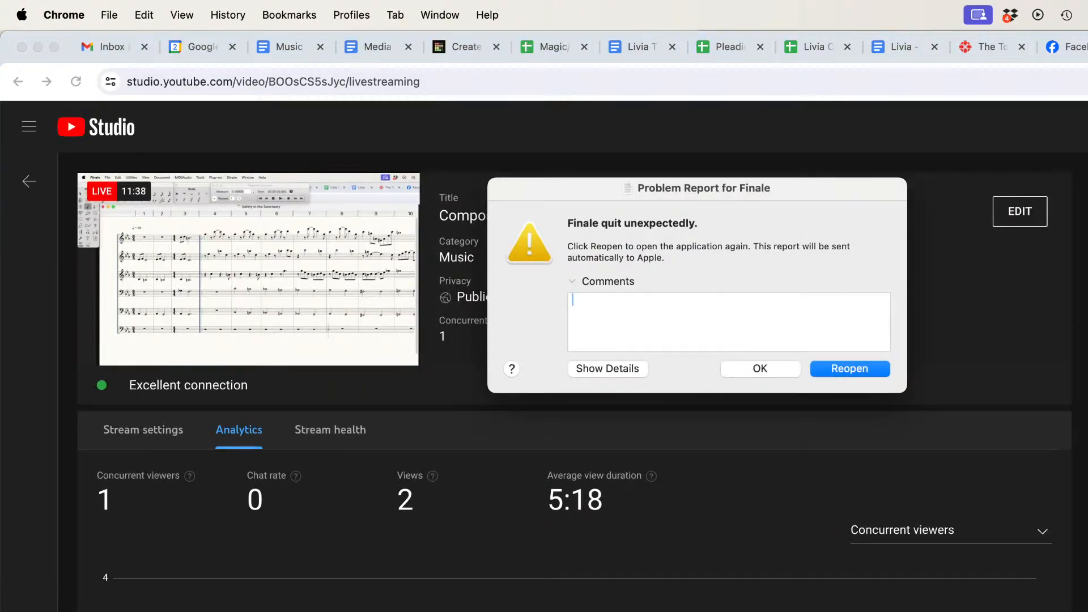
{"action": "left_click", "coordinate": [857, 369]}
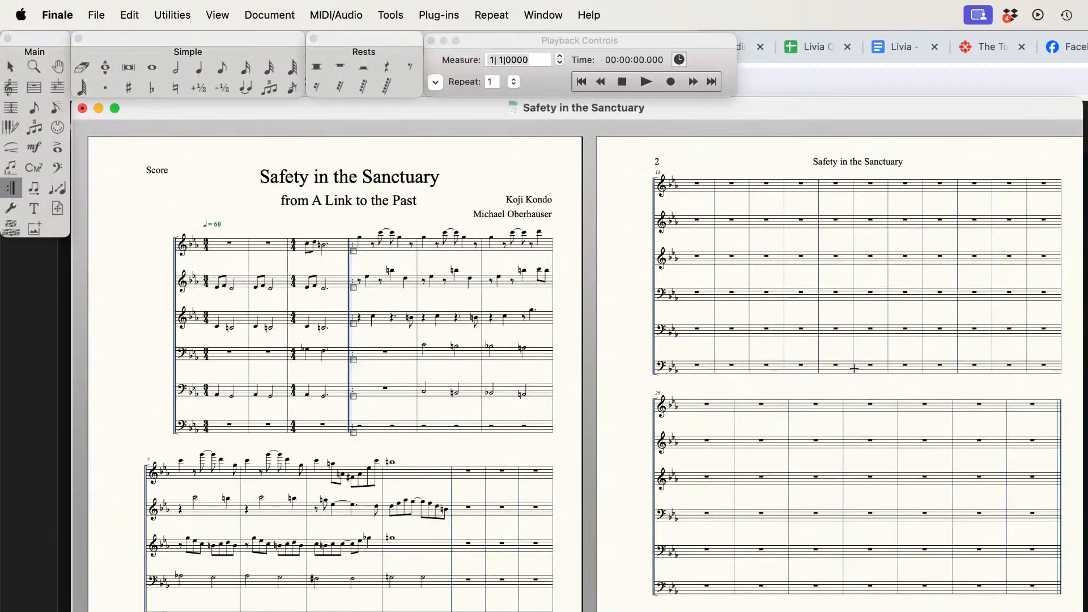
{"action": "key", "text": "super+e"}
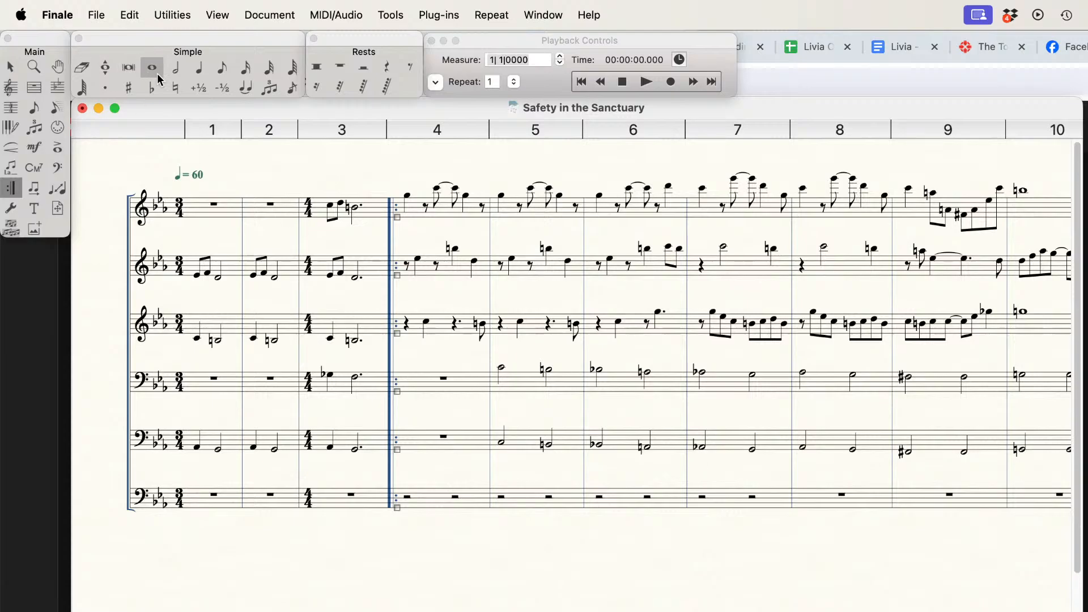
{"action": "left_click", "coordinate": [177, 68]}
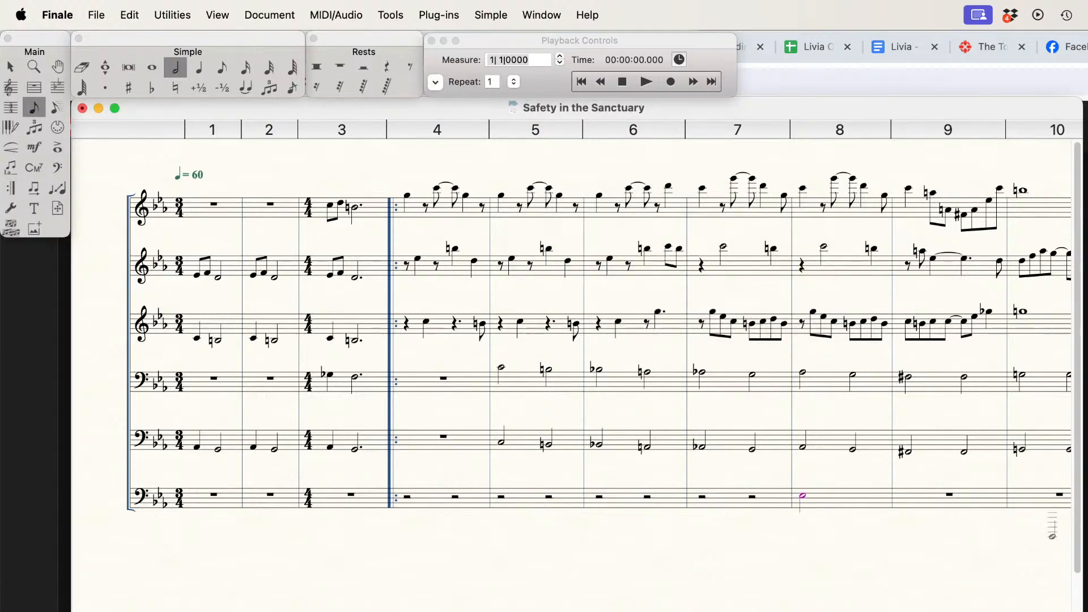
{"action": "left_click", "coordinate": [829, 499]}
{"action": "key", "text": "Tab"}
{"action": "key", "text": "Tab"}
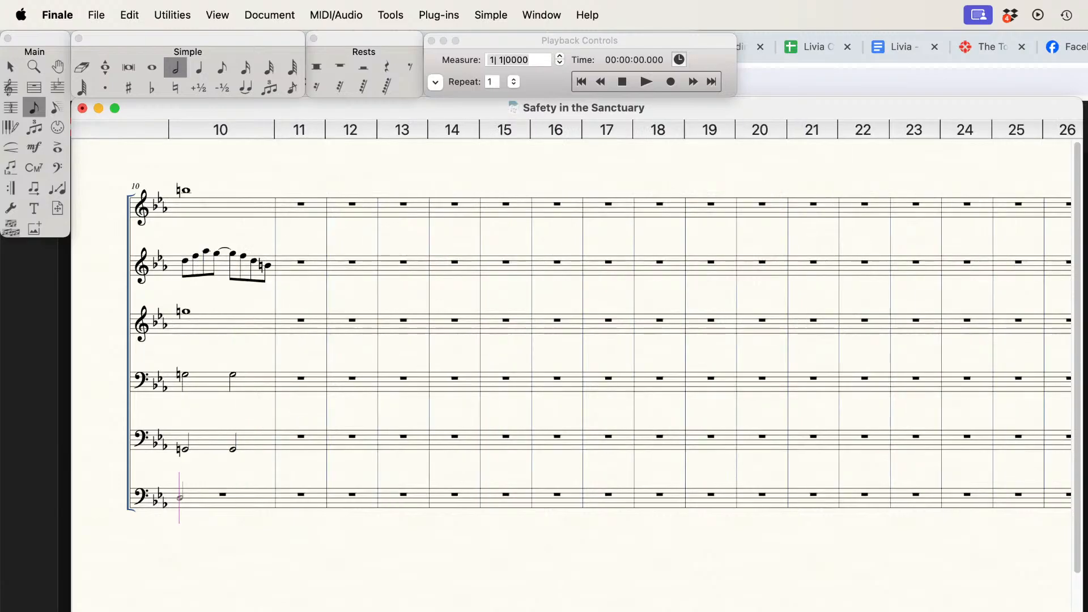
Step: Reopen Finale from the crash report again and enter a half rest at the start of measure 9 in the lowest staff
{"action": "key", "text": "super+Tab"}
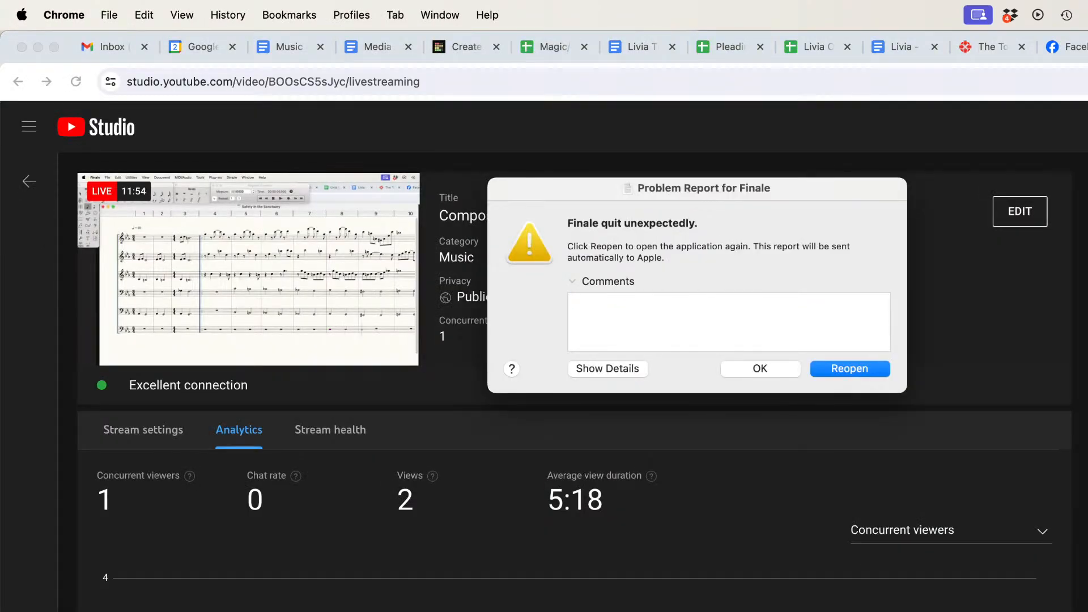
{"action": "left_click", "coordinate": [855, 371]}
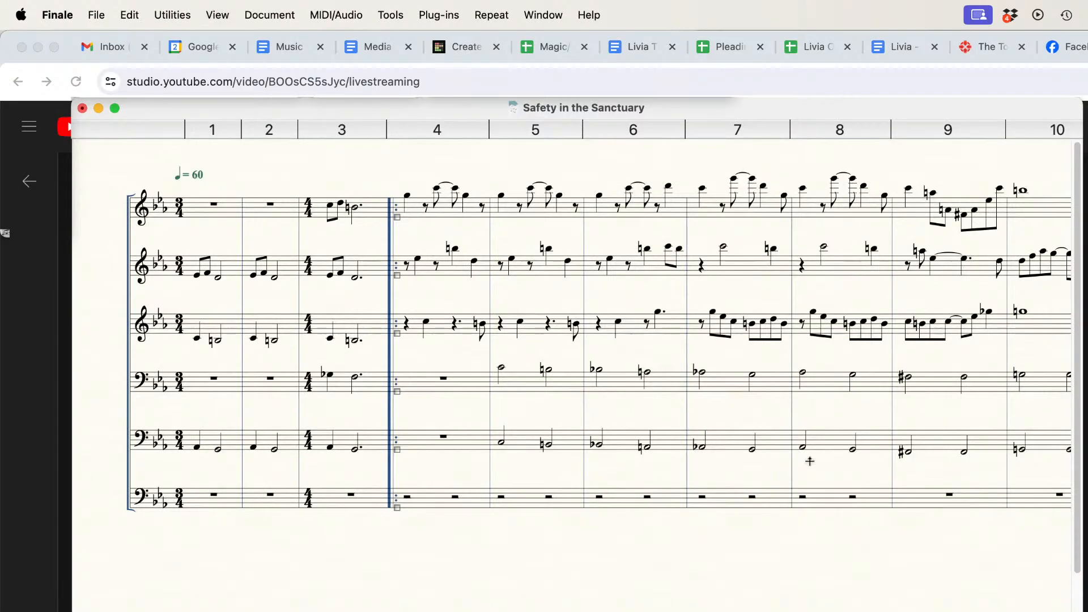
{"action": "left_click", "coordinate": [186, 68]}
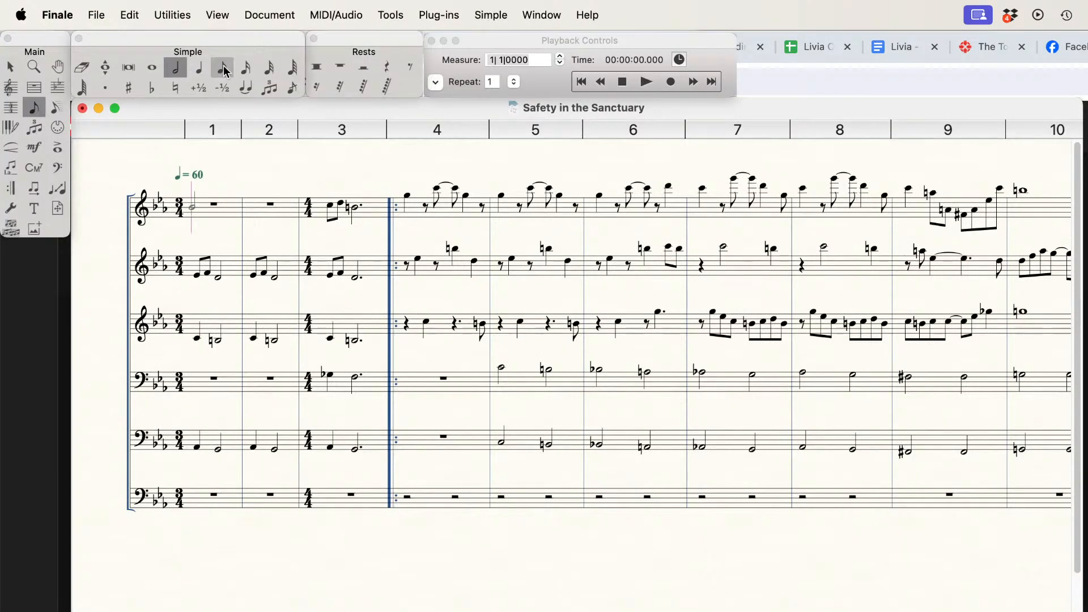
{"action": "left_click", "coordinate": [905, 497]}
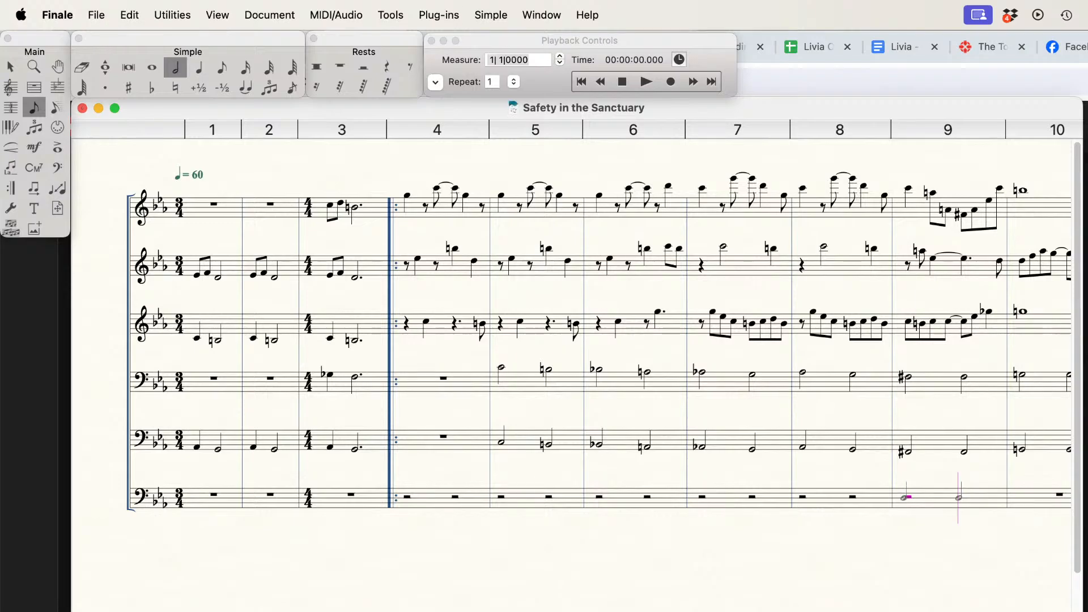
{"action": "key", "text": "Tab"}
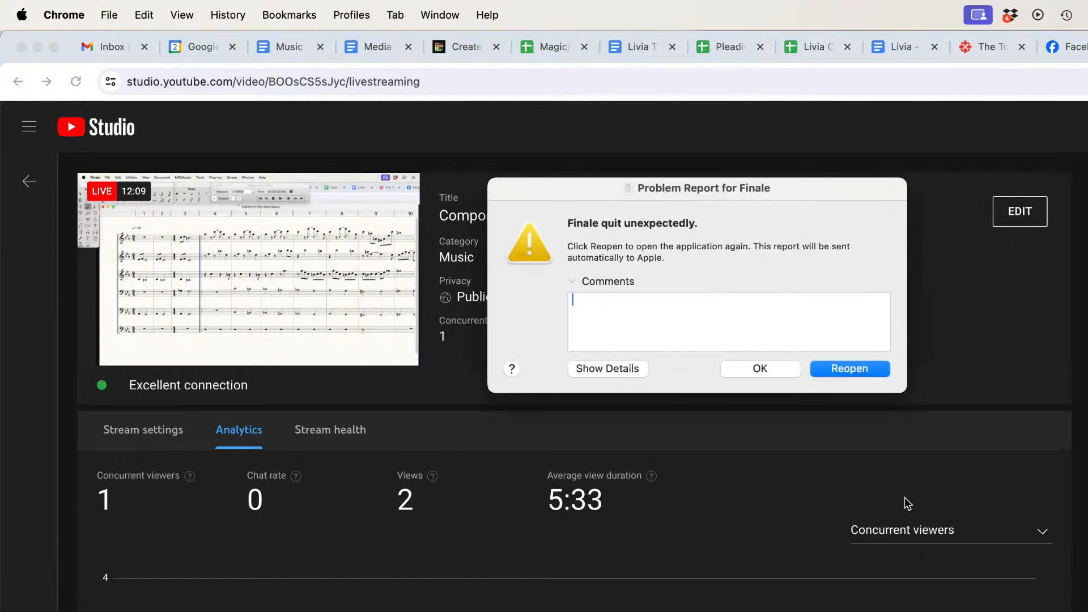
Step: Reopen Finale once more and complete the lowest staff's half rests in measures 9 and 10
{"action": "left_click", "coordinate": [850, 369]}
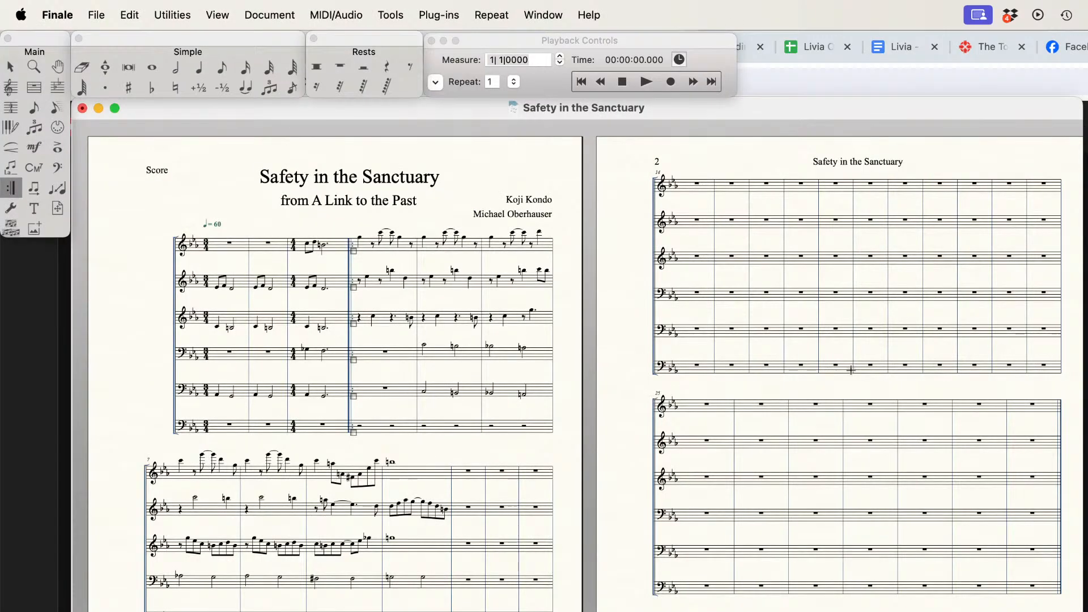
{"action": "key", "text": "super+e"}
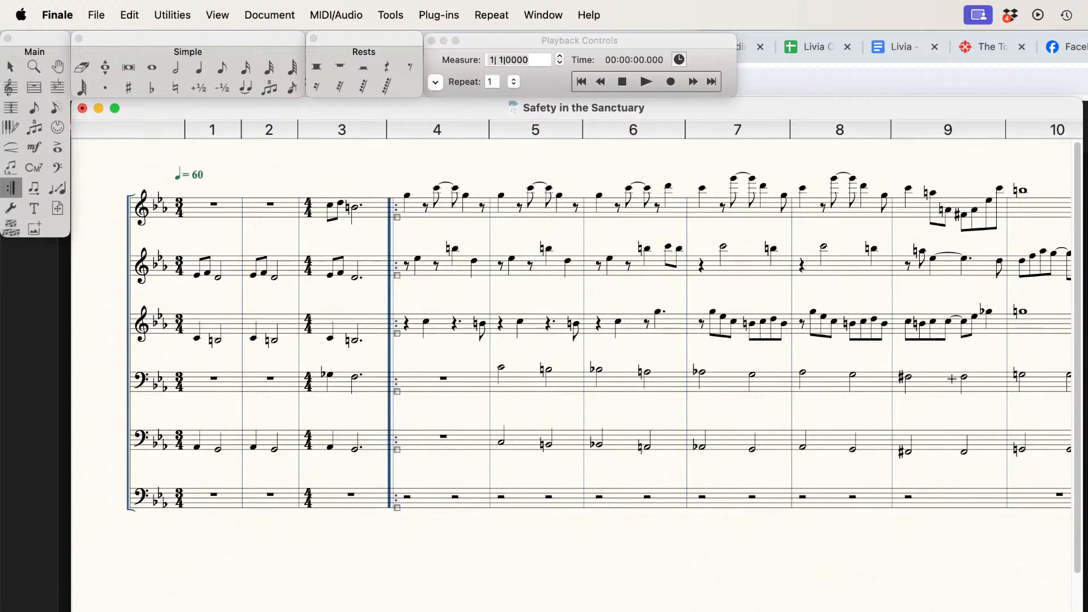
{"action": "left_click", "coordinate": [177, 68]}
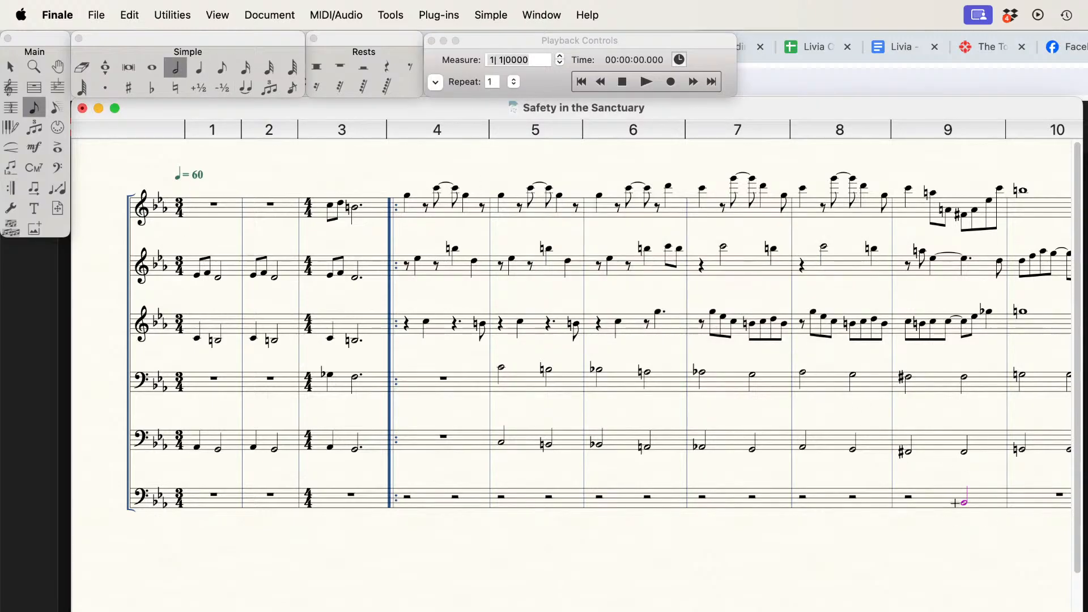
{"action": "left_click", "coordinate": [955, 503]}
{"action": "key", "text": "Left"}
{"action": "key", "text": "r"}
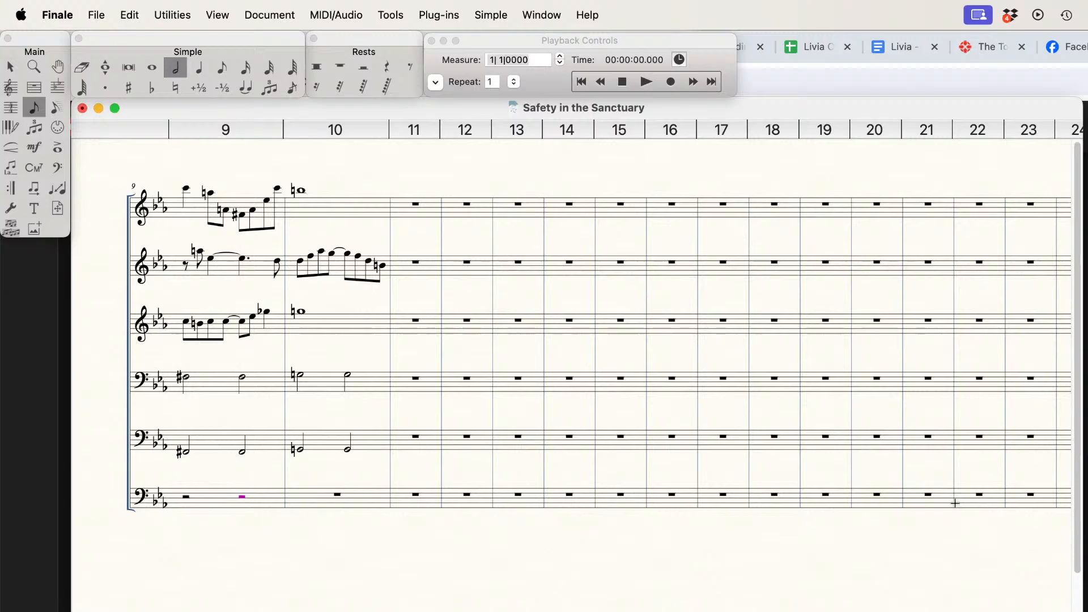
{"action": "key", "text": "Right"}
{"action": "key", "text": "Tab"}
{"action": "key", "text": "Tab"}
{"action": "key", "text": "Left"}
{"action": "key", "text": "Left"}
{"action": "key", "text": "Left"}
{"action": "key", "text": "Left"}
{"action": "key", "text": "Left"}
{"action": "key", "text": "Left"}
{"action": "key", "text": "Left"}
{"action": "key", "text": "Left"}
{"action": "key", "text": "Left"}
{"action": "key", "text": "Left"}
{"action": "key", "text": "Left"}
{"action": "key", "text": "Left"}
{"action": "key", "text": "Left"}
{"action": "key", "text": "Left"}
{"action": "key", "text": "Left"}
{"action": "key", "text": "Left"}
{"action": "key", "text": "Left"}
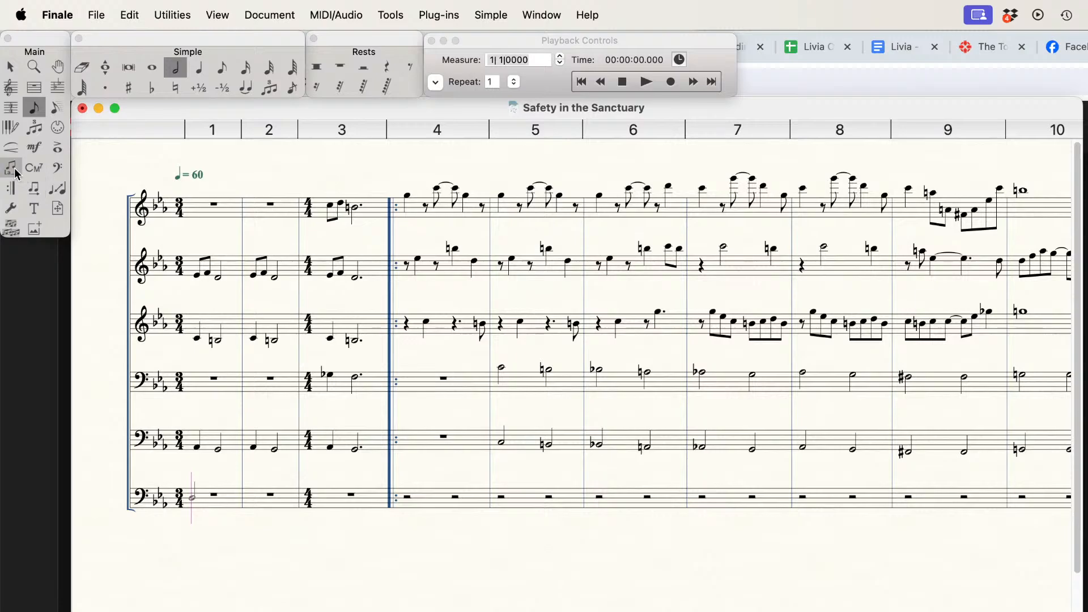
Step: Enter the Roman numerals i, V, i and V6 as lyrics under the lowest staff's half rests in measures 4 and 5
{"action": "left_click", "coordinate": [16, 173]}
{"action": "left_click", "coordinate": [407, 498]}
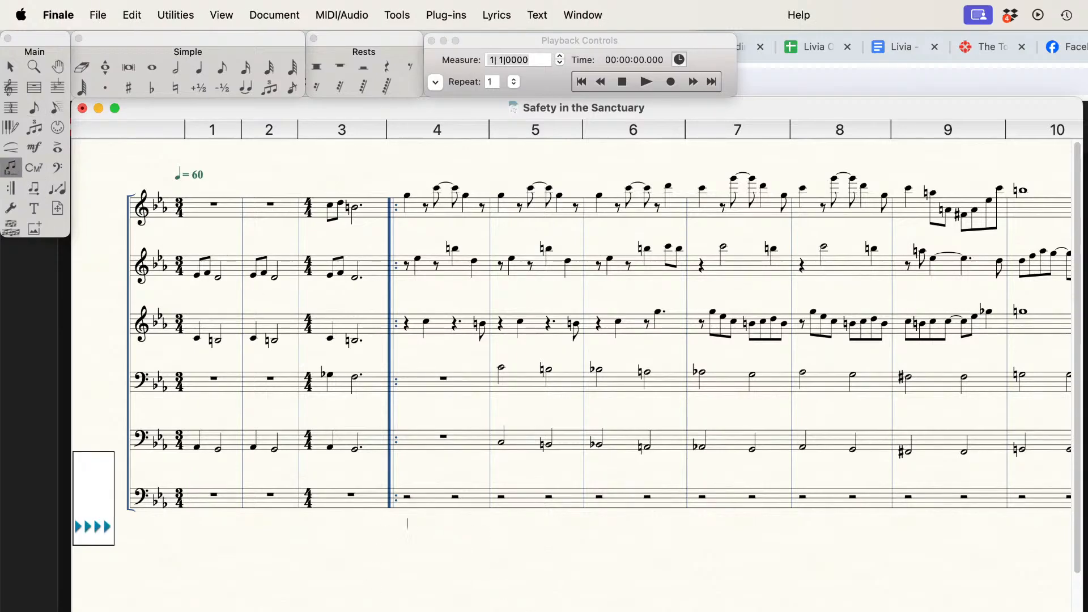
{"action": "type", "text": "i "}
{"action": "type", "text": "V "}
{"action": "type", "text": "i "}
{"action": "type", "text": "V6"}
{"action": "key", "text": "space"}
Step: Continue the Roman numeral lyrics with i and V under the half rests in each of measures 6, 7 and 8
{"action": "type", "text": "V"}
{"action": "key", "text": "space"}
{"action": "type", "text": "VI7"}
{"action": "key", "text": "BackSpace"}
{"action": "key", "text": "BackSpace"}
{"action": "key", "text": "BackSpace"}
{"action": "type", "text": "i"}
{"action": "key", "text": "space"}
{"action": "type", "text": "V"}
{"action": "key", "text": "space"}
{"action": "type", "text": "i V"}
{"action": "key", "text": "space"}
Step: Enter the chord label viio7/V as a lyric under the first half rest of measure 9
{"action": "scroll", "coordinate": [571, 363], "scroll_direction": "right", "scroll_amount": 7}
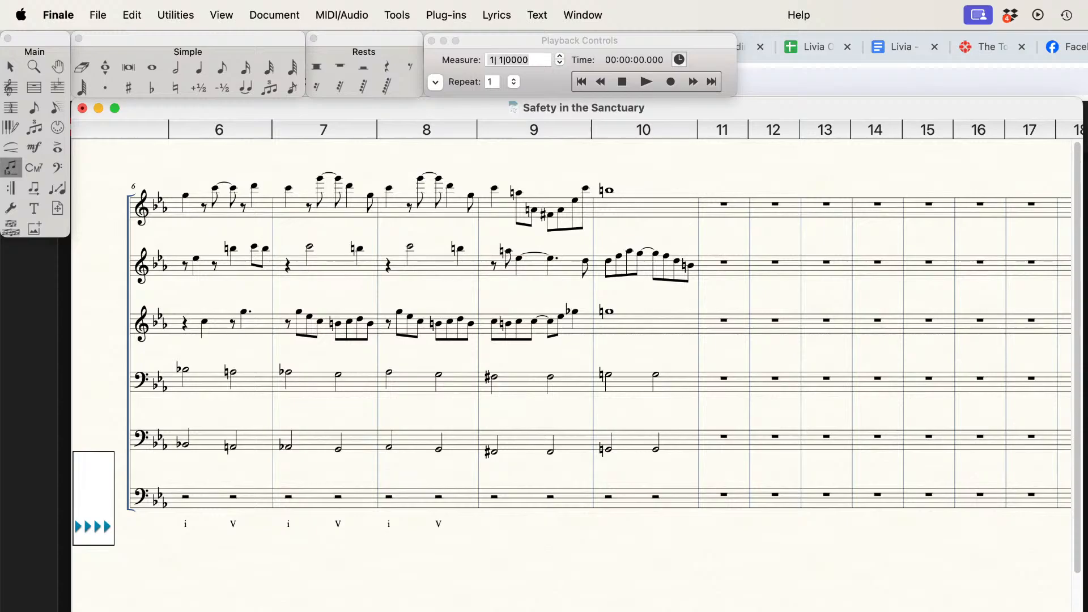
{"action": "scroll", "coordinate": [571, 362], "scroll_direction": "right", "scroll_amount": 3}
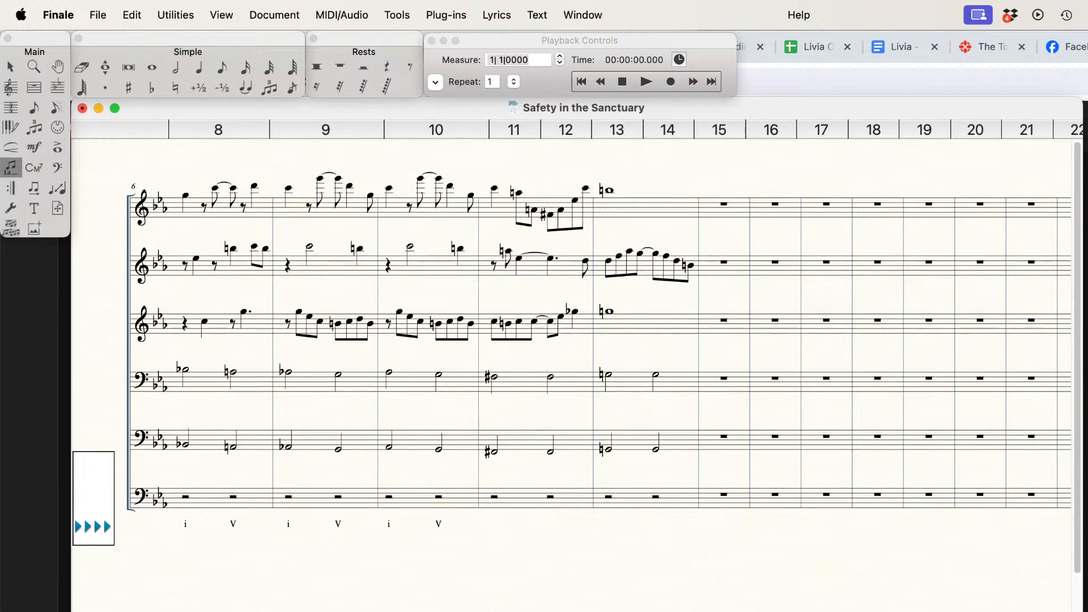
{"action": "scroll", "coordinate": [571, 363], "scroll_direction": "right", "scroll_amount": 1}
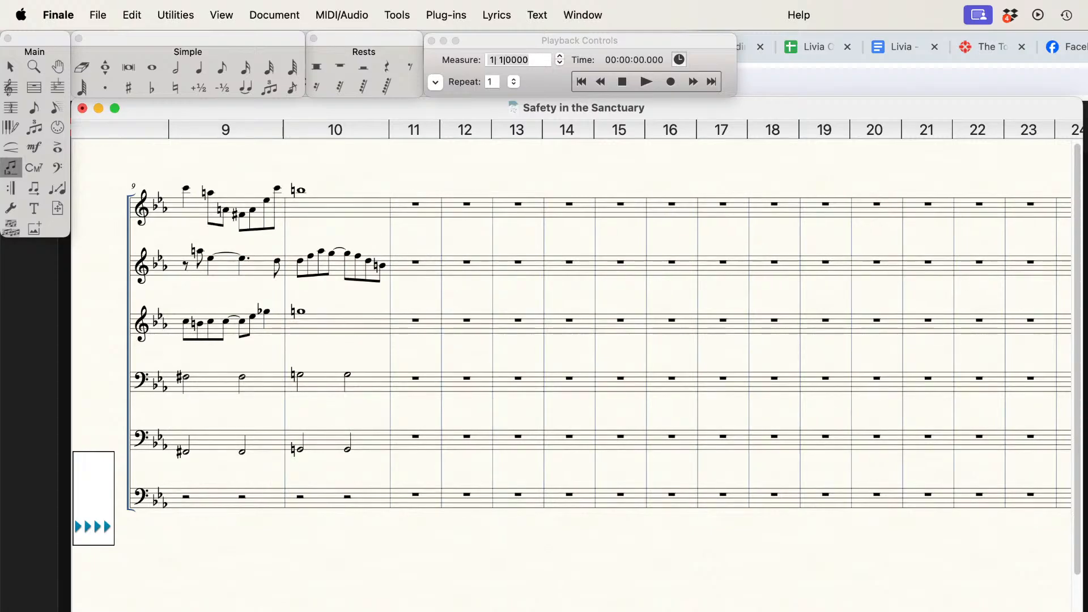
{"action": "scroll", "coordinate": [571, 363], "scroll_direction": "left", "scroll_amount": 1}
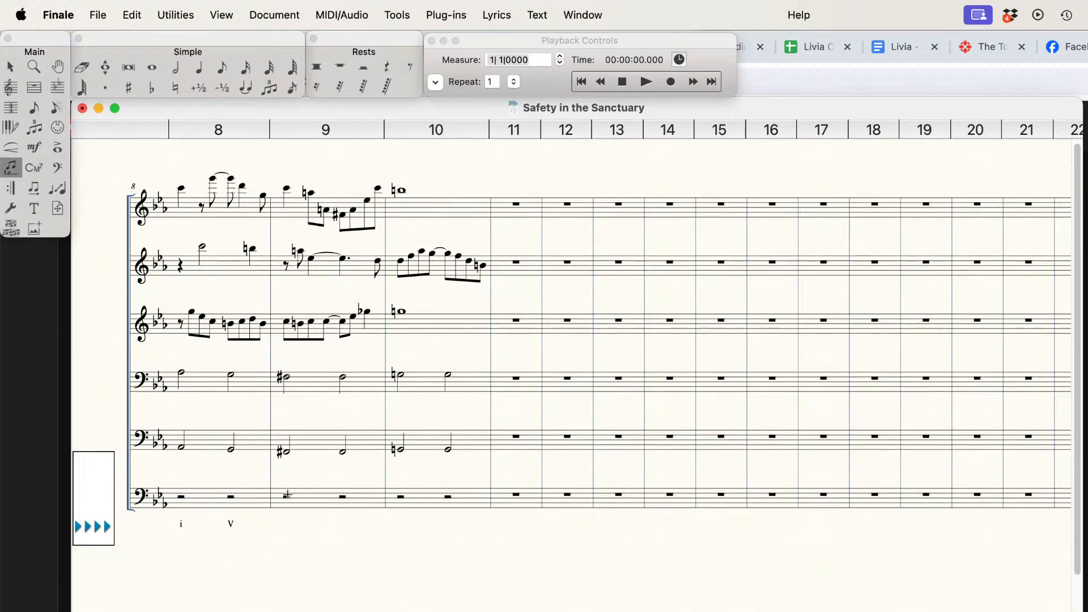
{"action": "left_click", "coordinate": [288, 500]}
{"action": "type", "text": "vii"}
{"action": "type", "text": "o7.V"}
{"action": "key", "text": "BackSpace"}
{"action": "key", "text": "BackSpace"}
{"action": "type", "text": "/V"}
{"action": "key", "text": "space"}
Step: Respell the last G-flat of measure 9 in the third staff as F-sharp using Simple Entry
{"action": "left_click", "coordinate": [198, 68]}
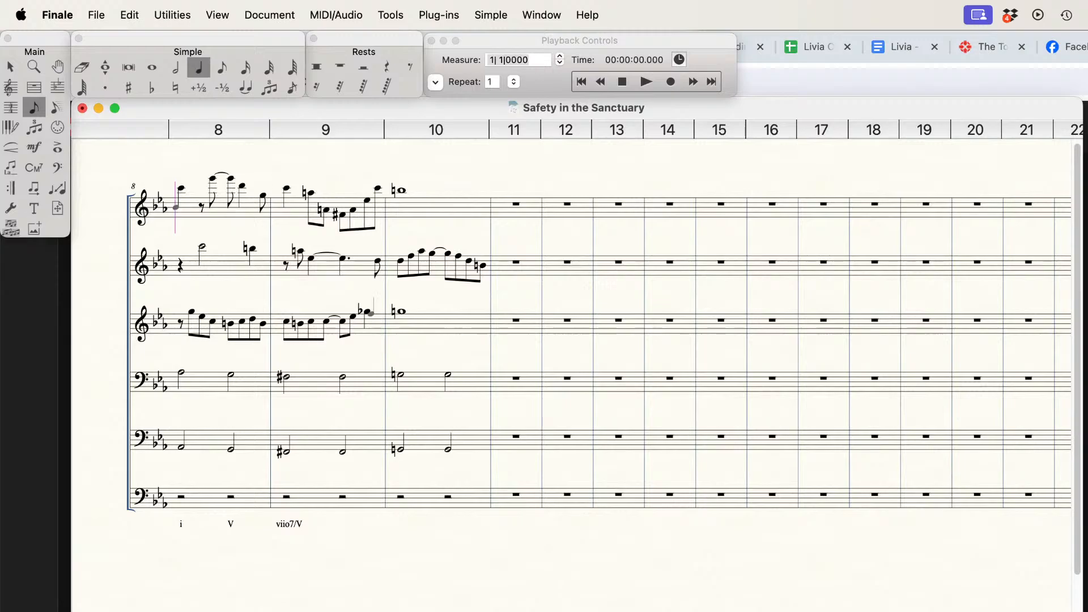
{"action": "left_click", "coordinate": [368, 312], "text": "alt"}
{"action": "key", "text": "backslash"}
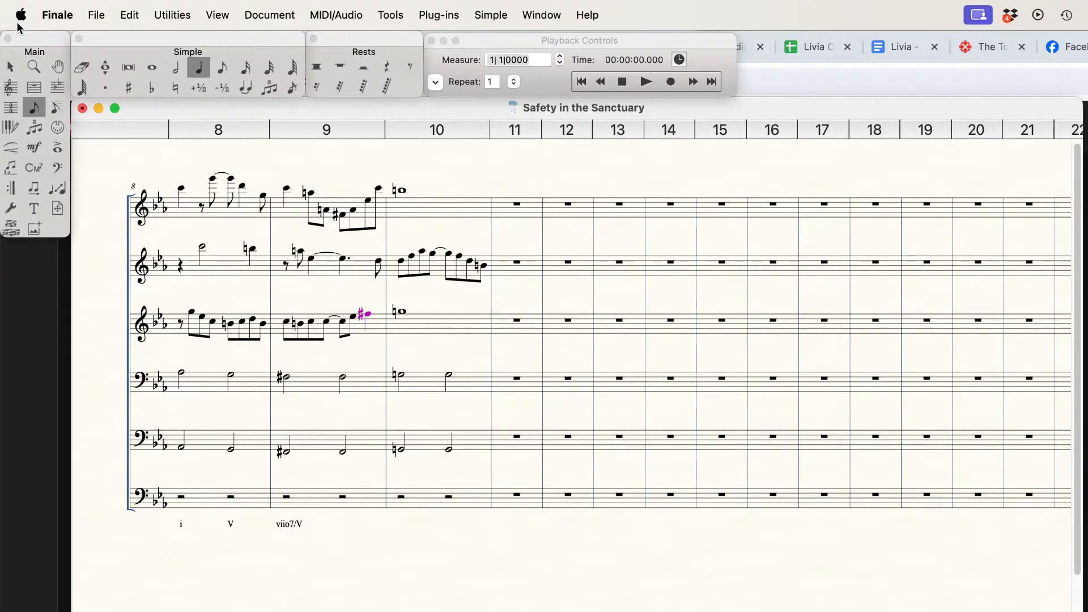
{"action": "left_click", "coordinate": [17, 70]}
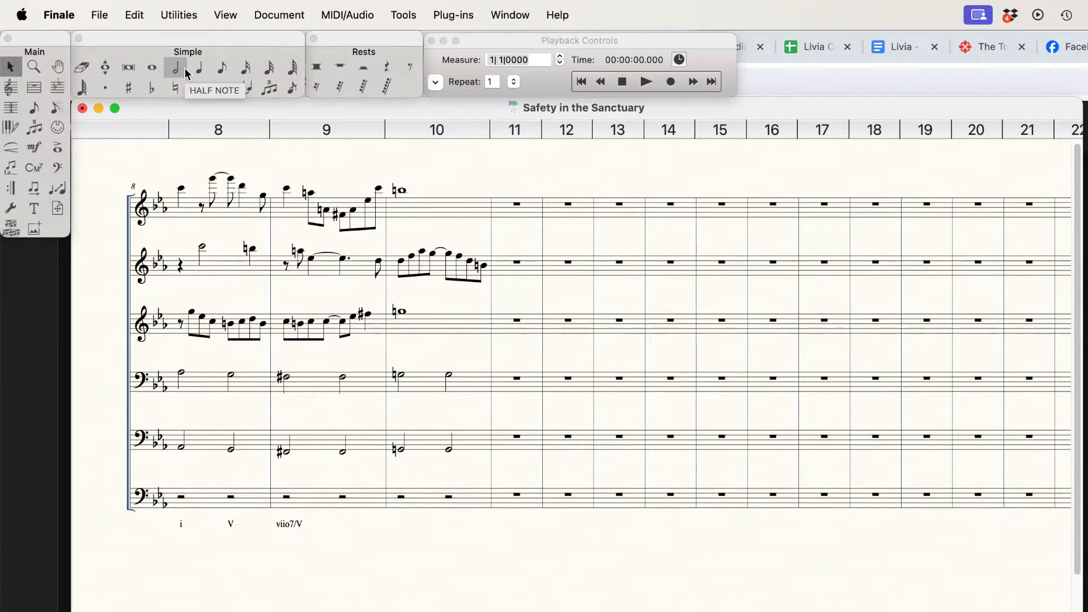
Step: Enter the Roman numeral V as a lyric under the first half rest of measure 10
{"action": "left_click", "coordinate": [10, 167]}
{"action": "left_click", "coordinate": [402, 494]}
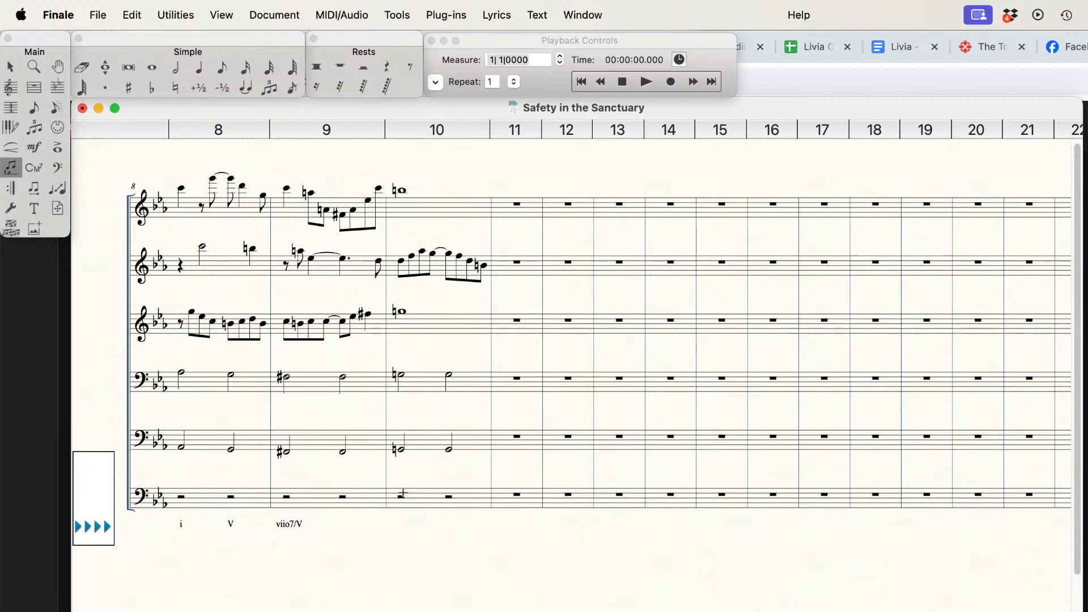
{"action": "type", "text": "V"}
{"action": "left_click", "coordinate": [11, 66]}
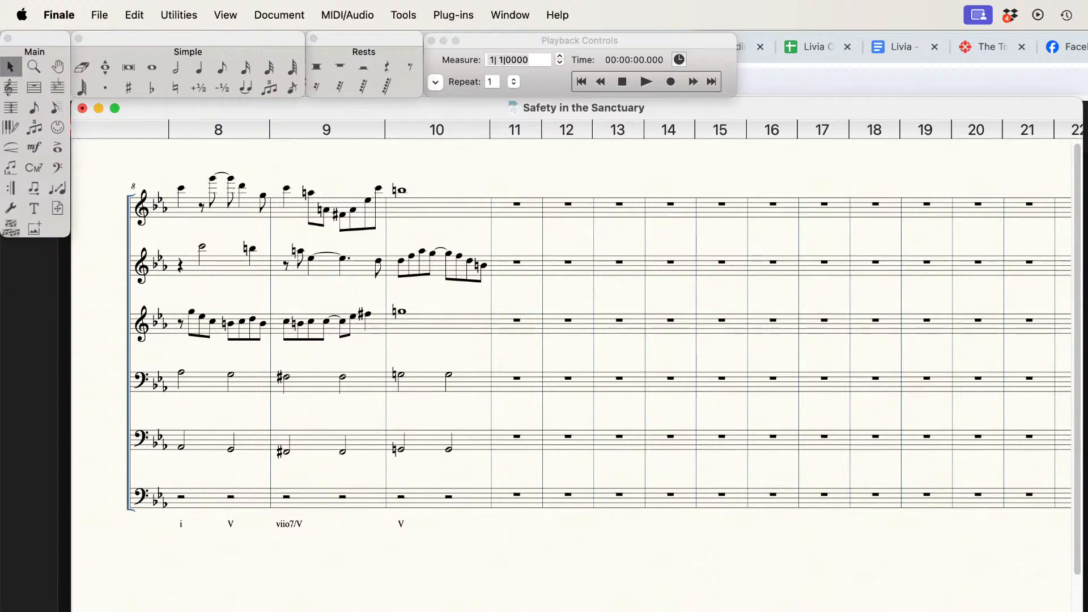
Step: Play back the score from the beginning through measure 10 and stop playback there
{"action": "key", "text": "Home"}
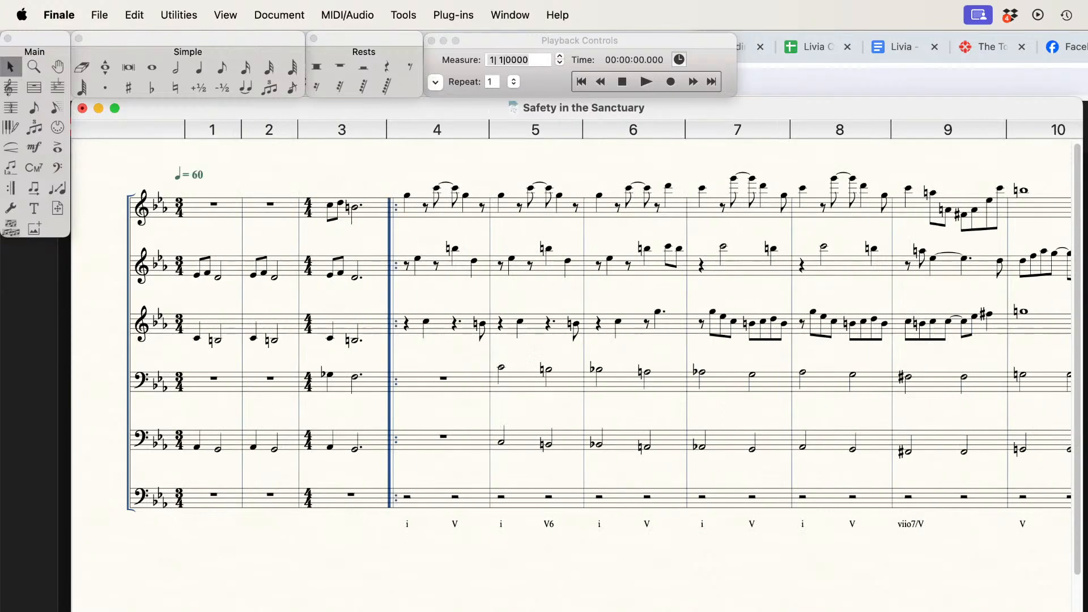
{"action": "left_click", "coordinate": [624, 87]}
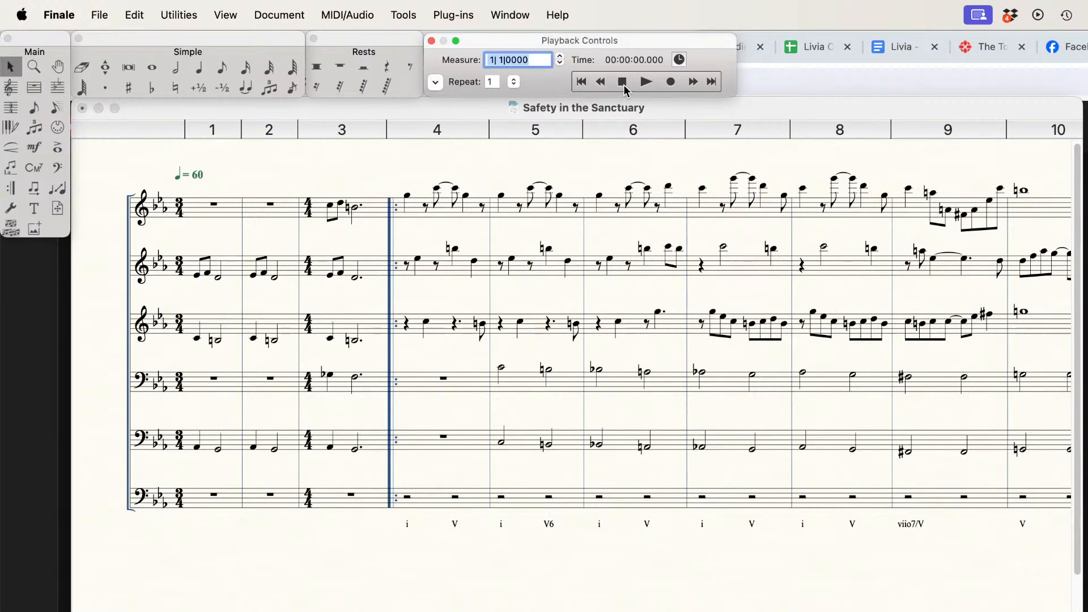
{"action": "left_click", "coordinate": [647, 83]}
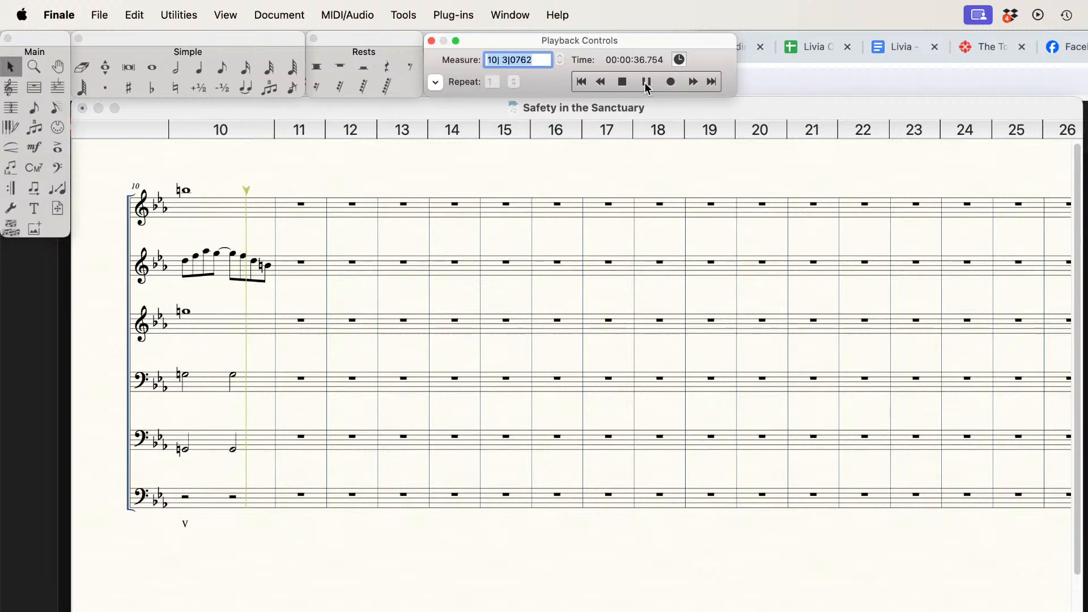
{"action": "left_click", "coordinate": [646, 82]}
{"action": "left_click", "coordinate": [720, 151]}
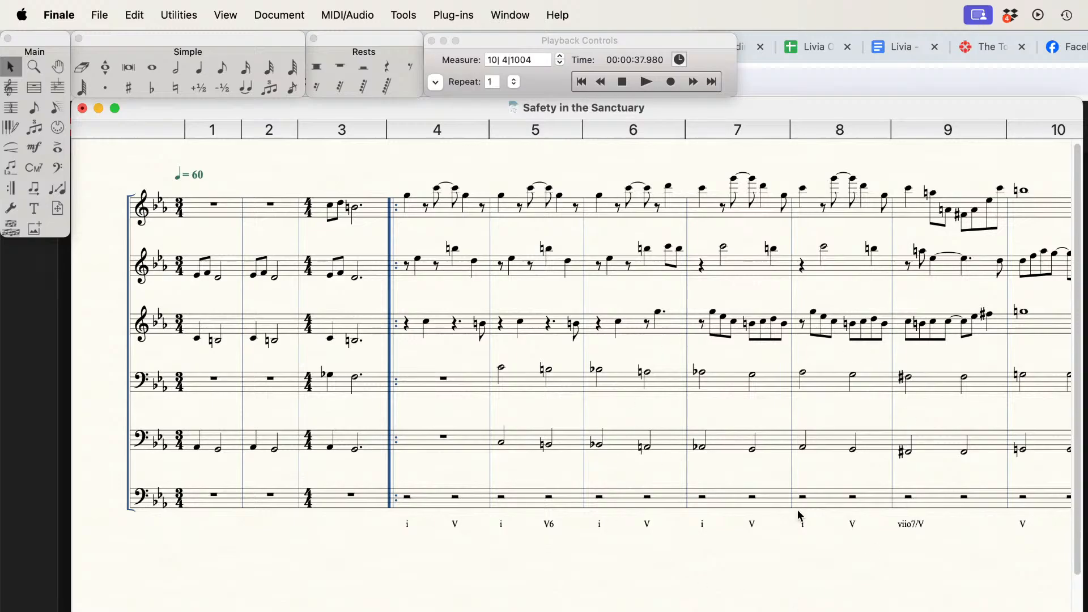
{"action": "scroll", "coordinate": [632, 549], "scroll_direction": "right", "scroll_amount": 2}
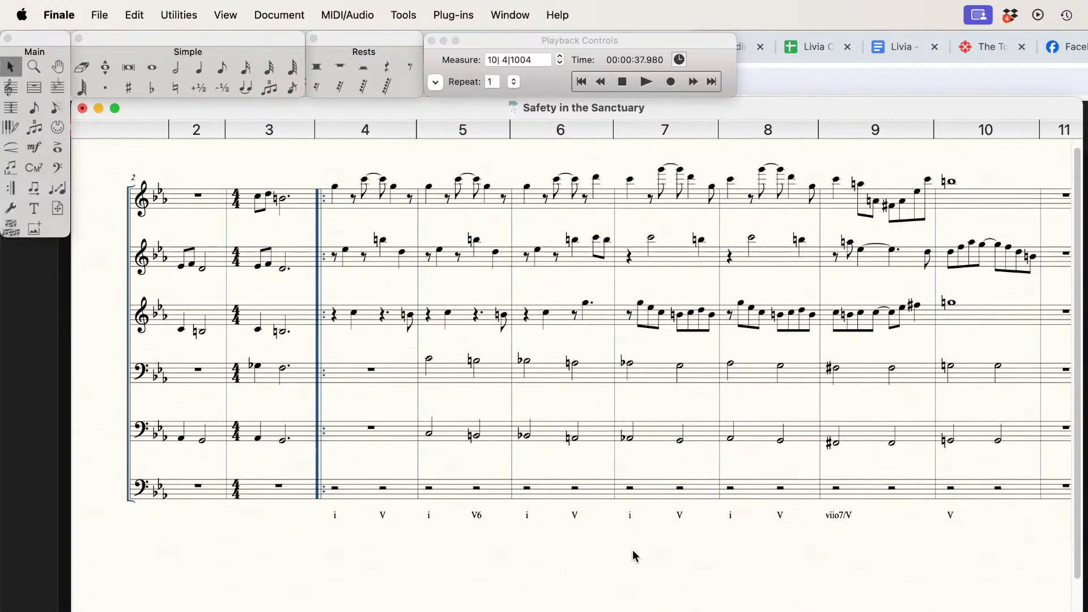
{"action": "scroll", "coordinate": [633, 550], "scroll_direction": "left", "scroll_amount": 2}
{"action": "scroll", "coordinate": [633, 549], "scroll_direction": "right", "scroll_amount": 2}
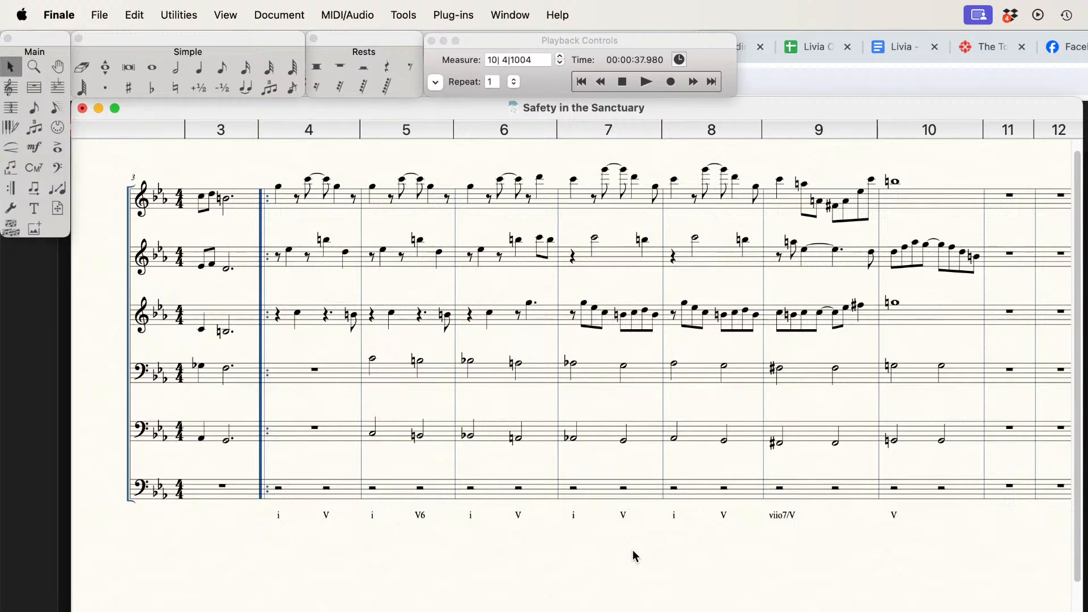
{"action": "scroll", "coordinate": [632, 556], "scroll_direction": "right", "scroll_amount": 2}
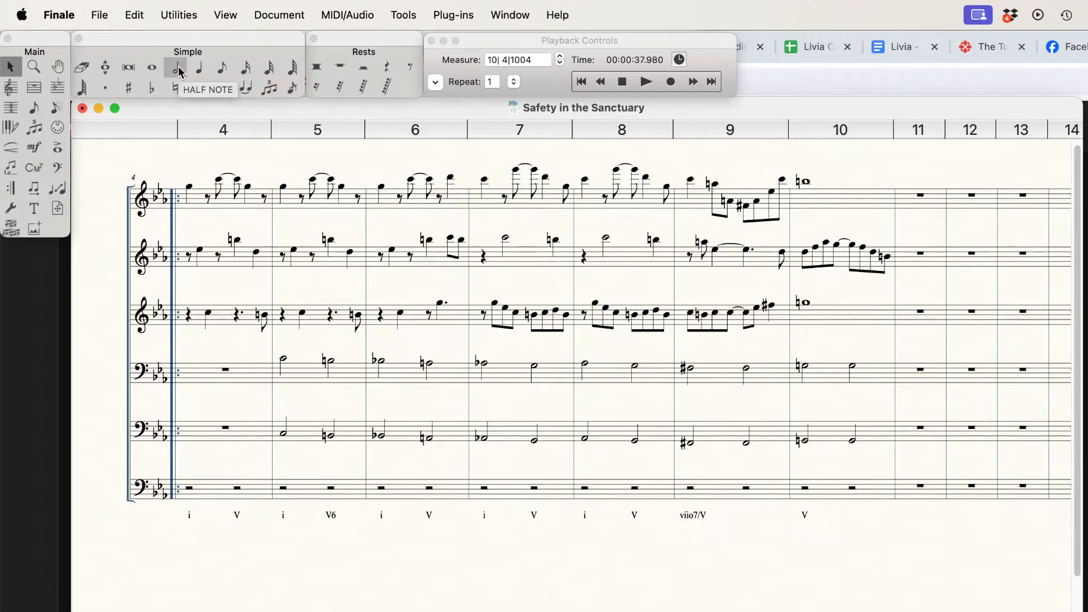
Step: Enter half notes C and G in measure 11 of the bottom bass staff using Simple Entry
{"action": "left_click", "coordinate": [151, 68]}
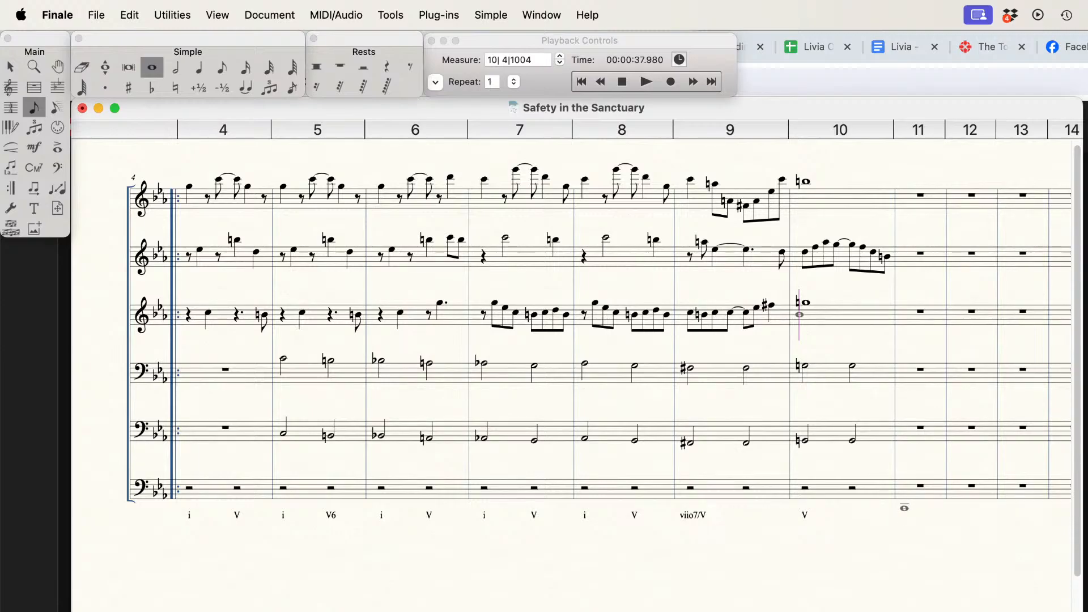
{"action": "left_click", "coordinate": [175, 68]}
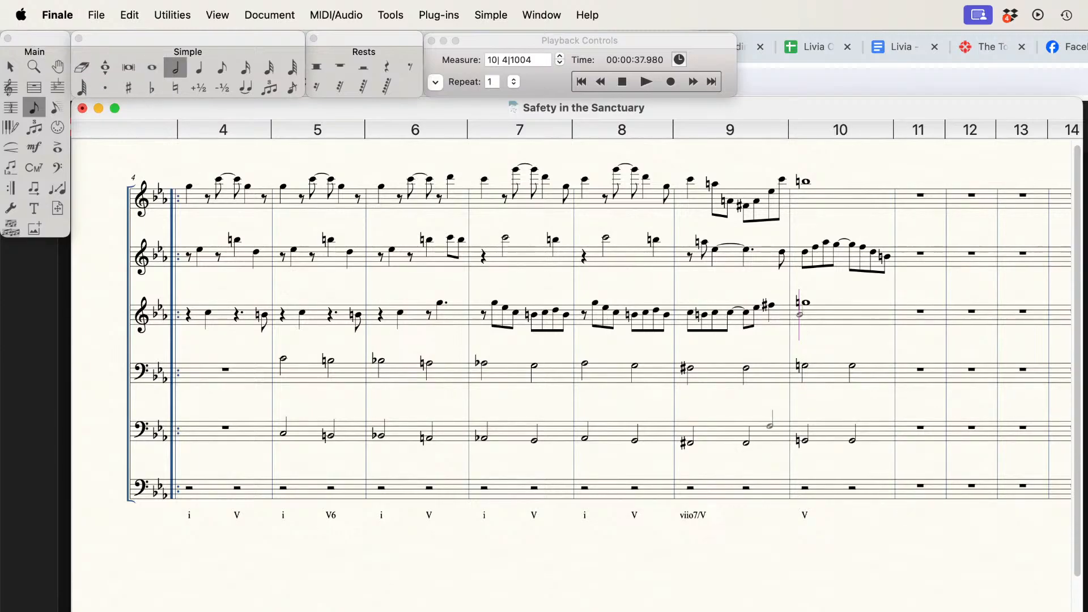
{"action": "left_click", "coordinate": [903, 509]}
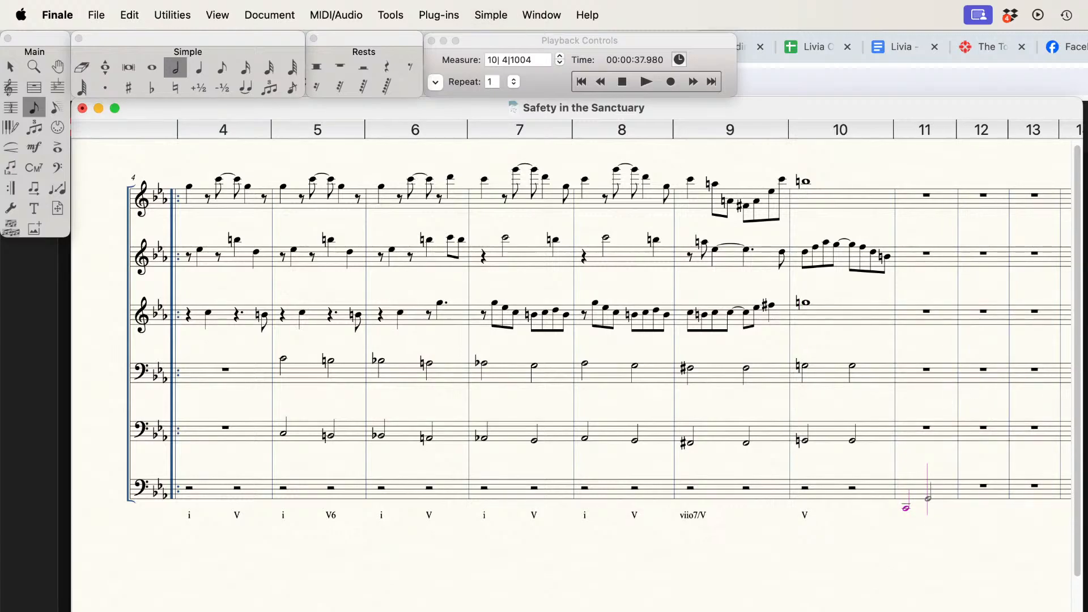
{"action": "left_click", "coordinate": [928, 499]}
Step: Enter half notes C and B-natural in measure 12 of the bottom bass staff
{"action": "key", "text": "Right"}
{"action": "key", "text": "Left"}
{"action": "key", "text": "Down"}
{"action": "key", "text": "Down"}
{"action": "key", "text": "Down"}
{"action": "key", "text": "Return"}
{"action": "key", "text": "Down"}
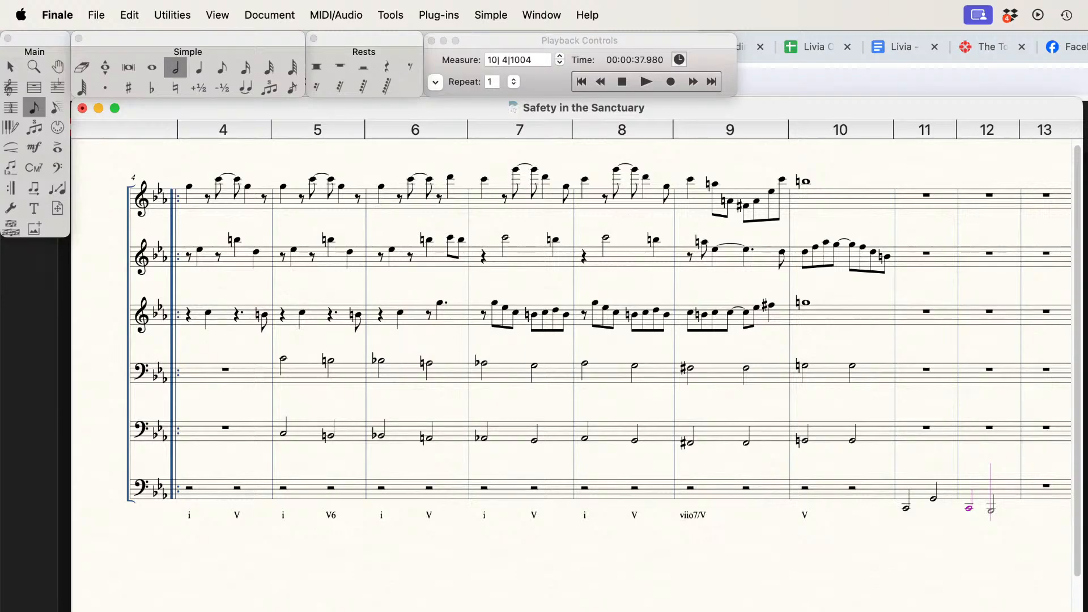
{"action": "key", "text": "g"}
Step: Continue the descending bass line with half notes B-flat and A-natural in measure 13 of the bottom staff
{"action": "key", "text": "Left"}
{"action": "key", "text": "Left"}
{"action": "key", "text": "Left"}
{"action": "key", "text": "Left"}
{"action": "key", "text": "Left"}
{"action": "key", "text": "Left"}
{"action": "key", "text": "Left"}
{"action": "key", "text": "Left"}
{"action": "key", "text": "Left"}
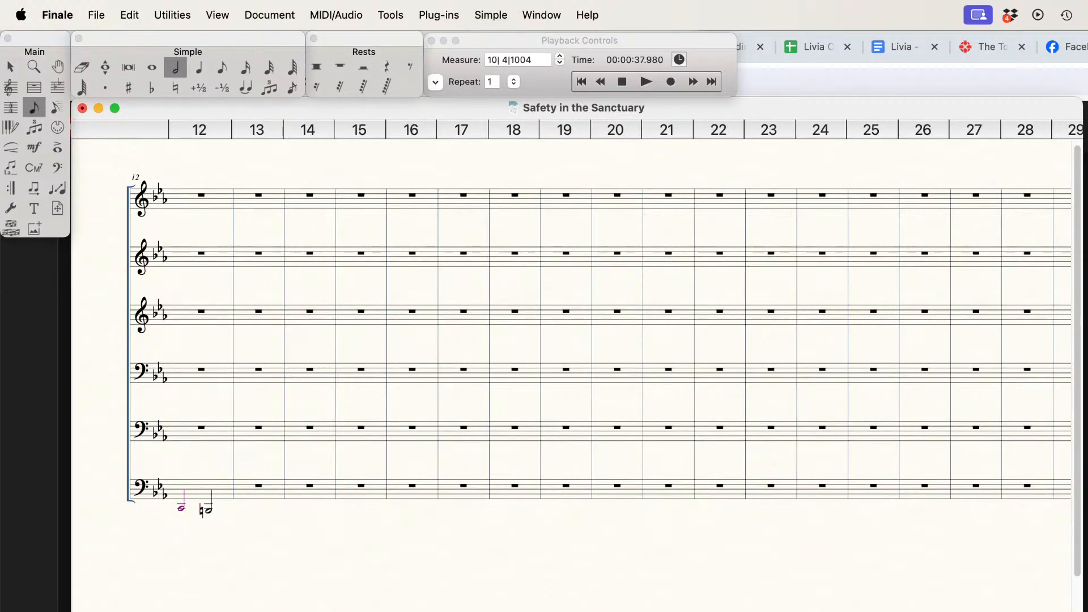
{"action": "key", "text": "Left"}
{"action": "key", "text": "Left"}
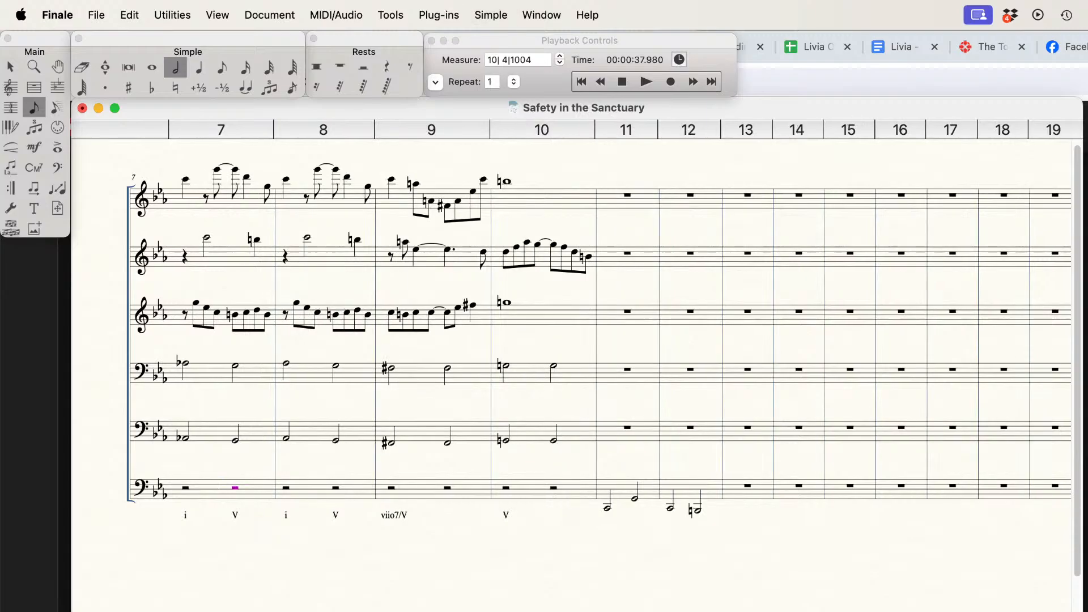
{"action": "key", "text": "Left"}
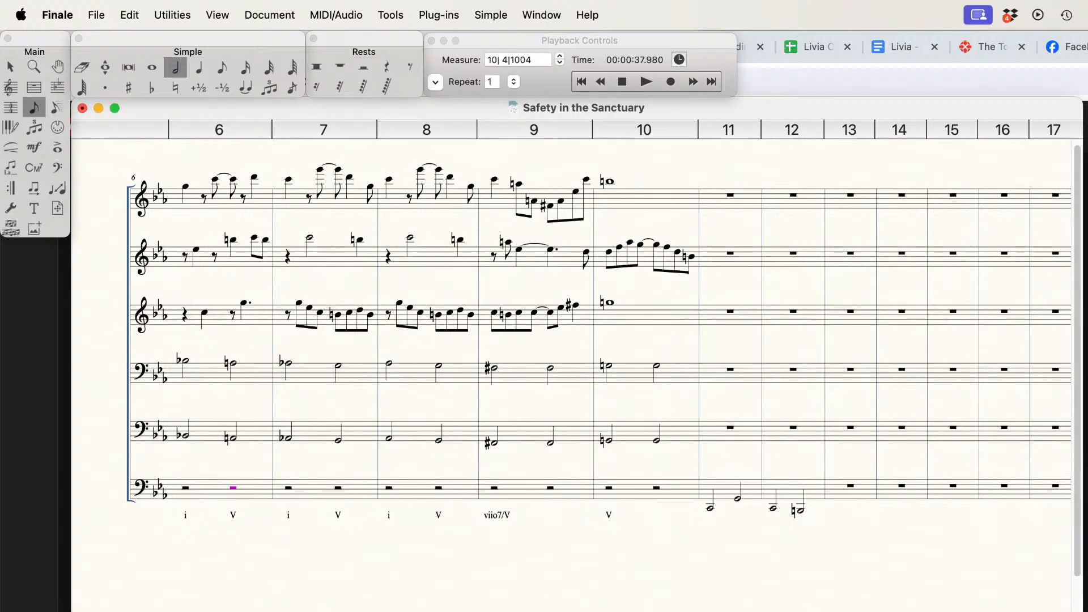
{"action": "key", "text": "Right"}
{"action": "key", "text": "Right"}
{"action": "key", "text": "Right"}
{"action": "key", "text": "Right"}
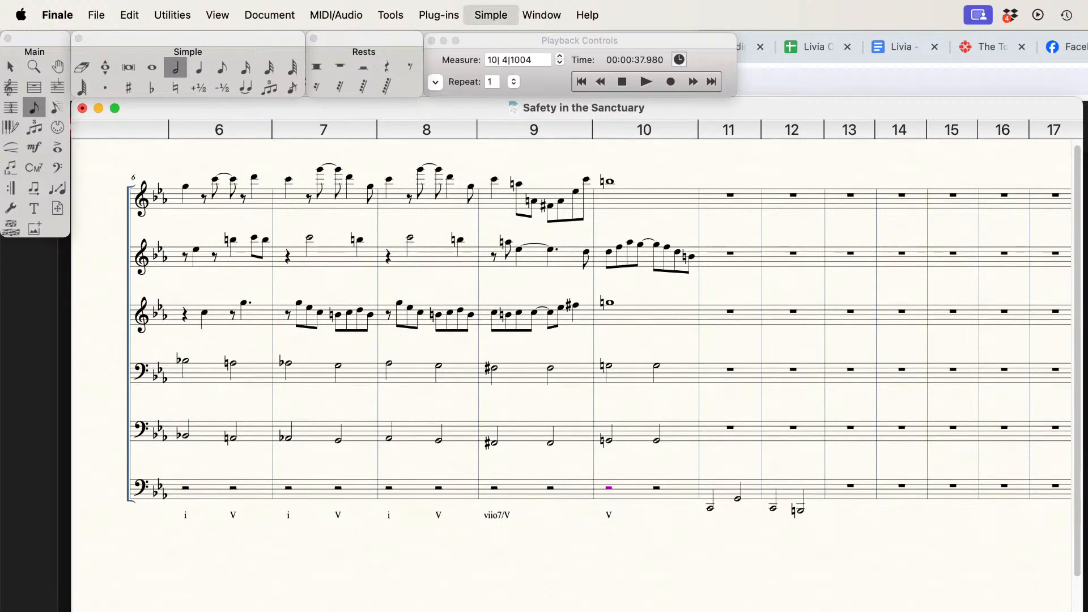
{"action": "left_click", "coordinate": [836, 510]}
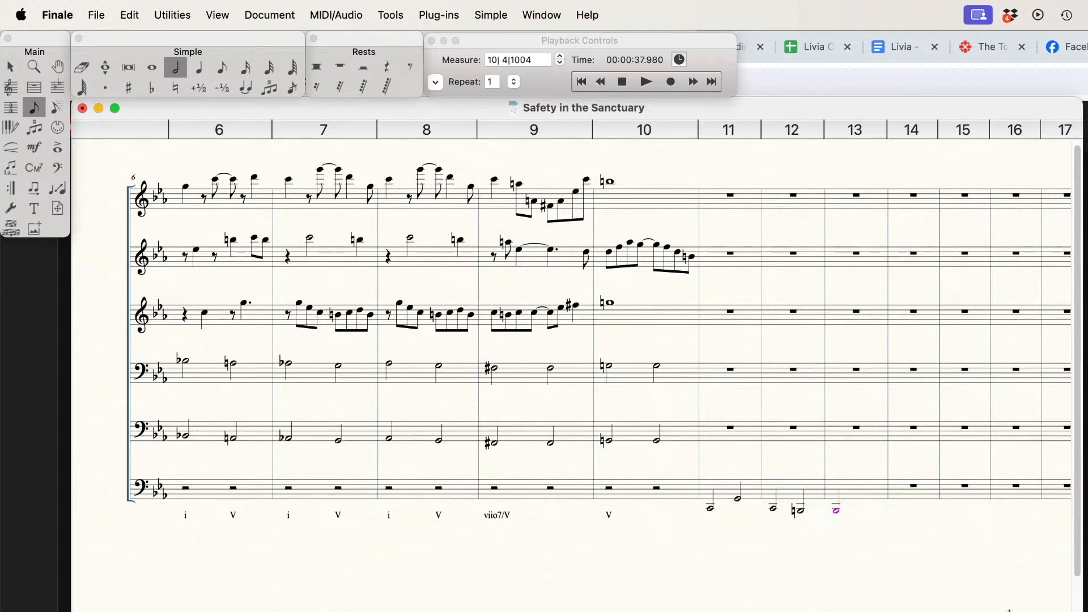
{"action": "key", "text": "minus"}
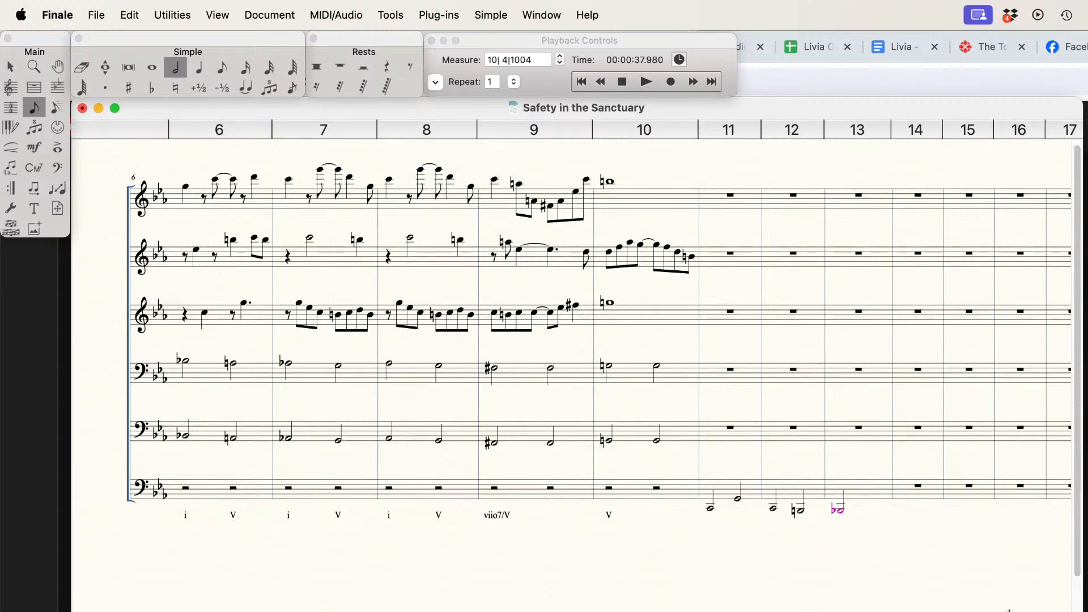
{"action": "key", "text": "6"}
{"action": "key", "text": "Down"}
{"action": "key", "text": "Return"}
{"action": "key", "text": "n"}
Step: Enter half notes A-flat and G in measure 14 of the bottom bass staff
{"action": "key", "text": "Return"}
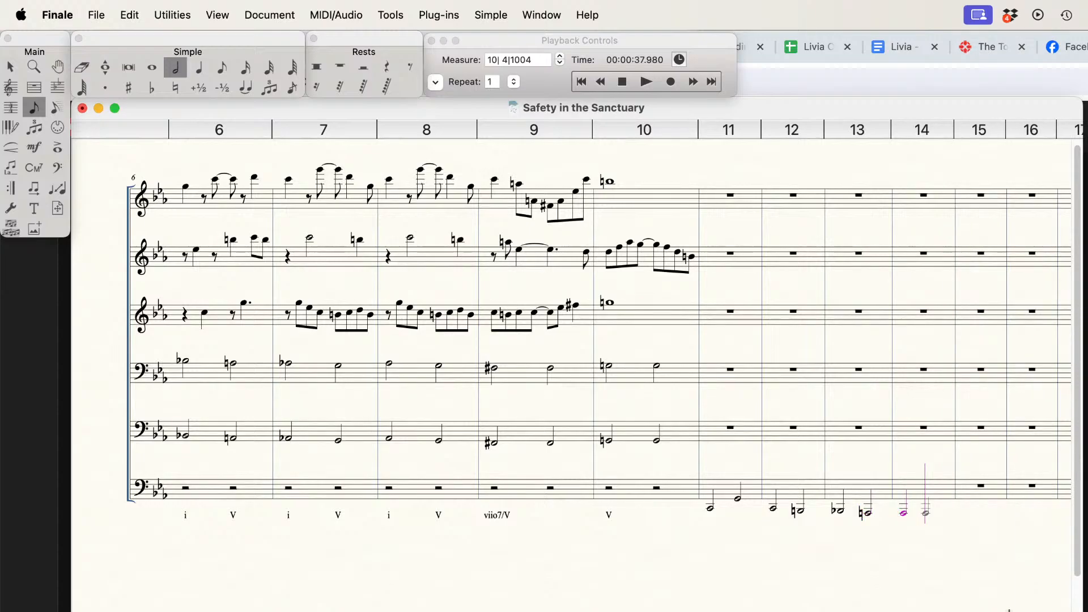
{"action": "key", "text": "minus"}
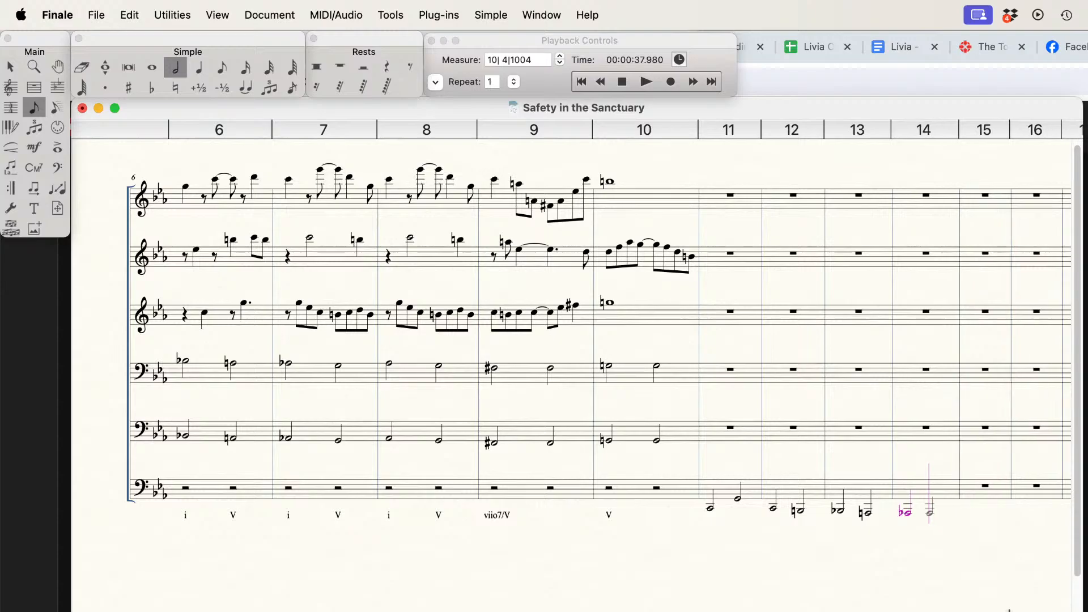
{"action": "key", "text": "Return"}
Step: Enter the Roman numerals i, V, i and V6 as lyrics under the bass notes of measures 11 and 12
{"action": "left_click", "coordinate": [10, 168]}
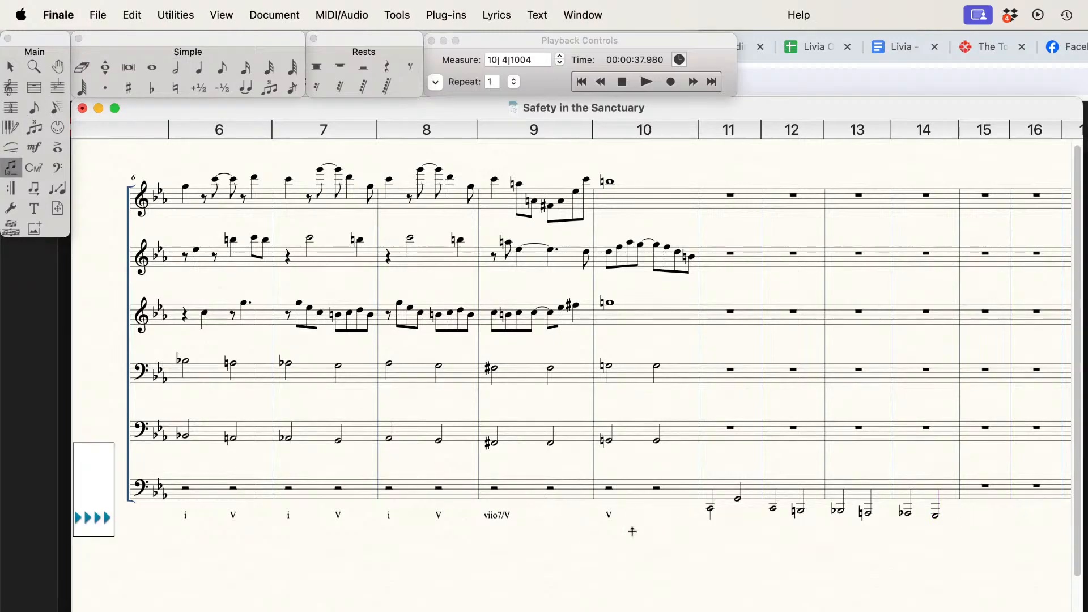
{"action": "left_click", "coordinate": [632, 531]}
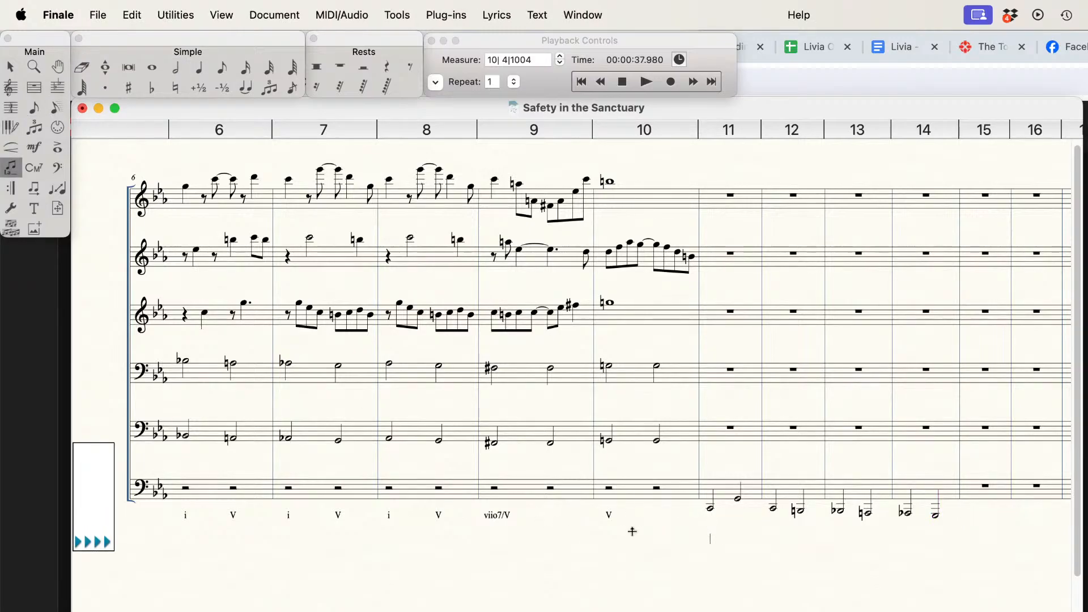
{"action": "type", "text": "I V i V6"}
Step: Enter the chord labels V42/iv and V6/VII as lyrics under the two bass notes of measure 13
{"action": "key", "text": "space"}
{"action": "type", "text": "V42/"}
{"action": "type", "text": "iv"}
{"action": "type", "text": "V6/VII"}
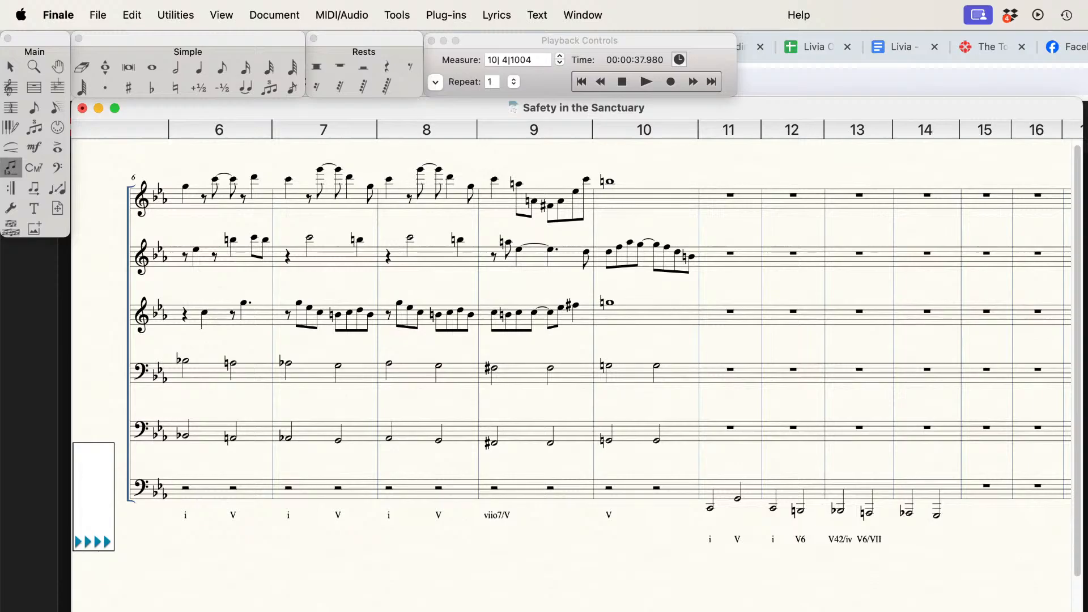
{"action": "type", "text": " V42/V V"}
Step: Enter eighth notes G, E-flat, C and the C an octave higher in the first half of measure 11, top staff
{"action": "left_click", "coordinate": [225, 75]}
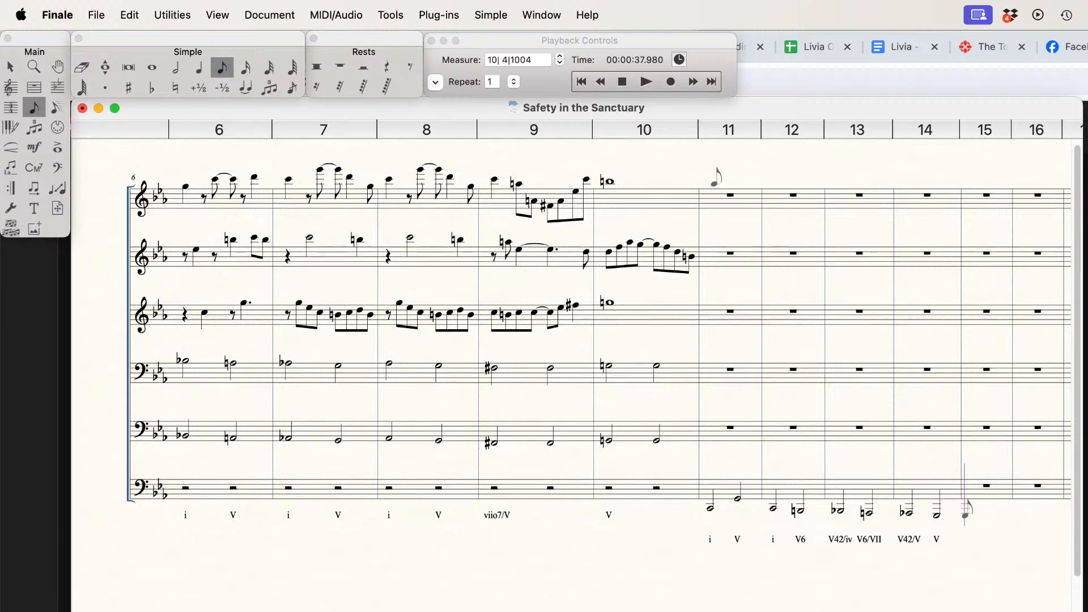
{"action": "left_click", "coordinate": [712, 186]}
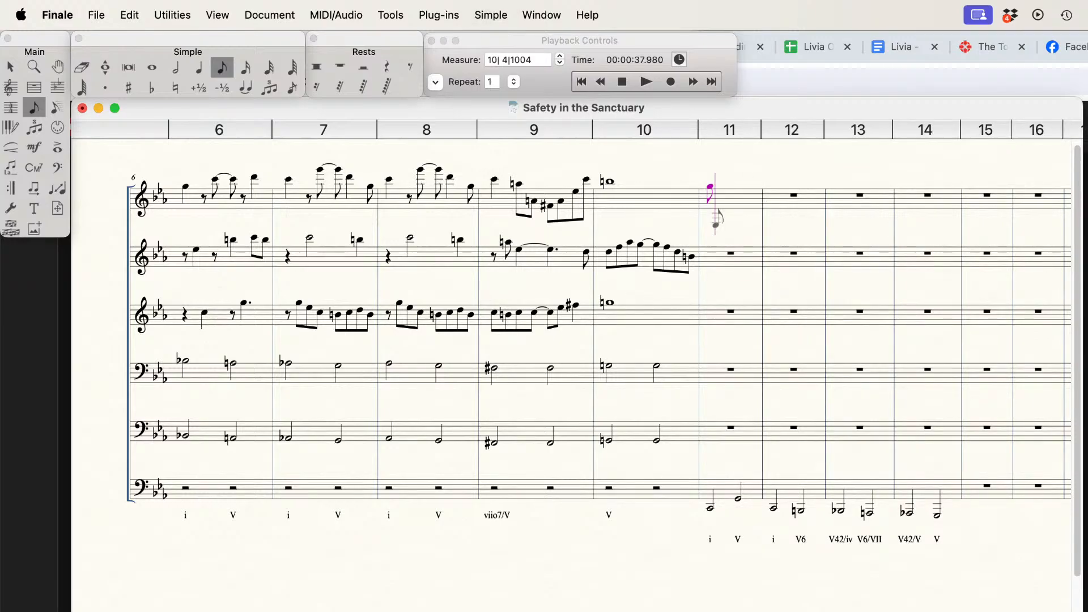
{"action": "key", "text": "e"}
{"action": "key", "text": "c"}
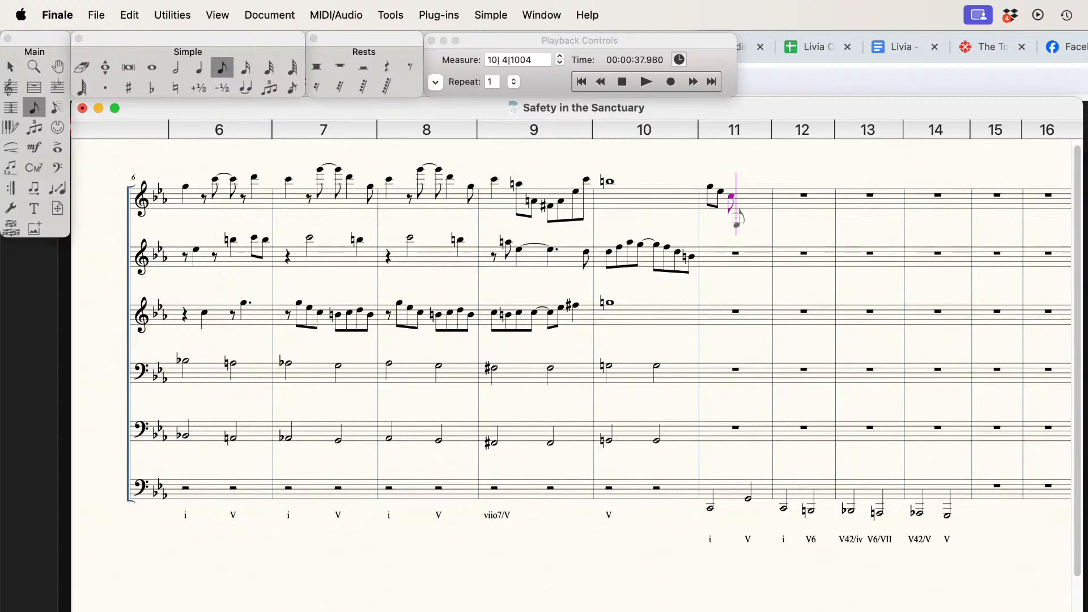
{"action": "key", "text": "c"}
{"action": "key", "text": "shift+Up"}
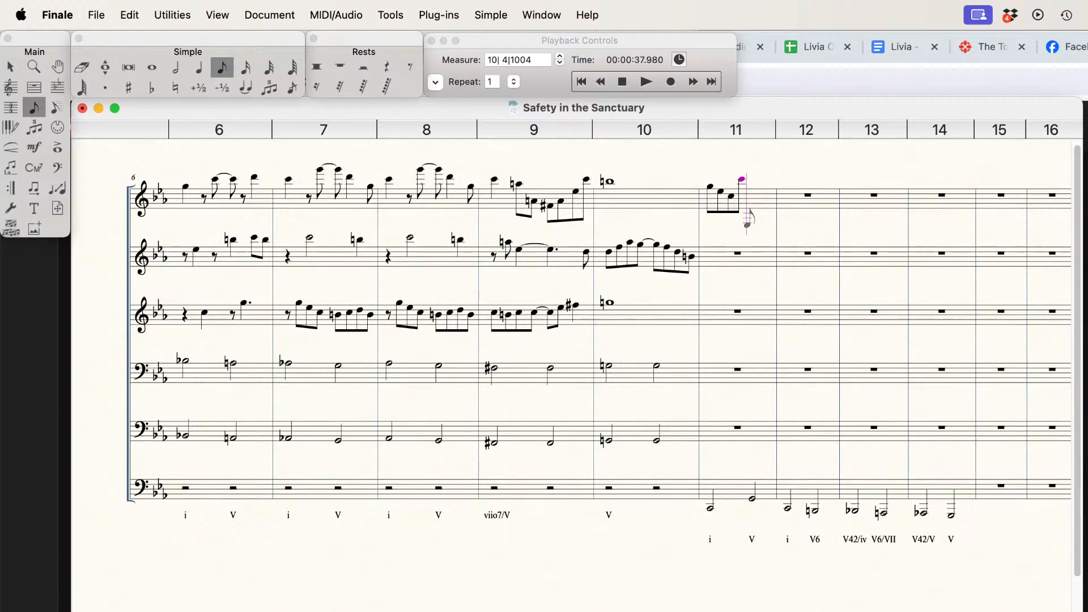
Step: Fill the second half of measure 11 in the top staff with descending eighth notes B-natural, G, D and B-natural
{"action": "key", "text": "b"}
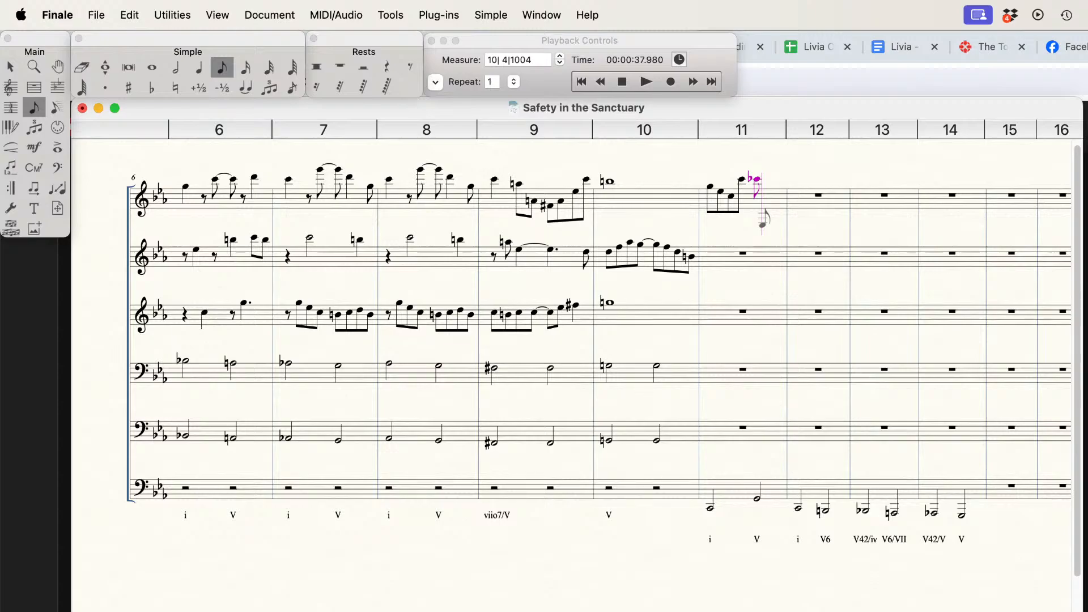
{"action": "key", "text": "equal"}
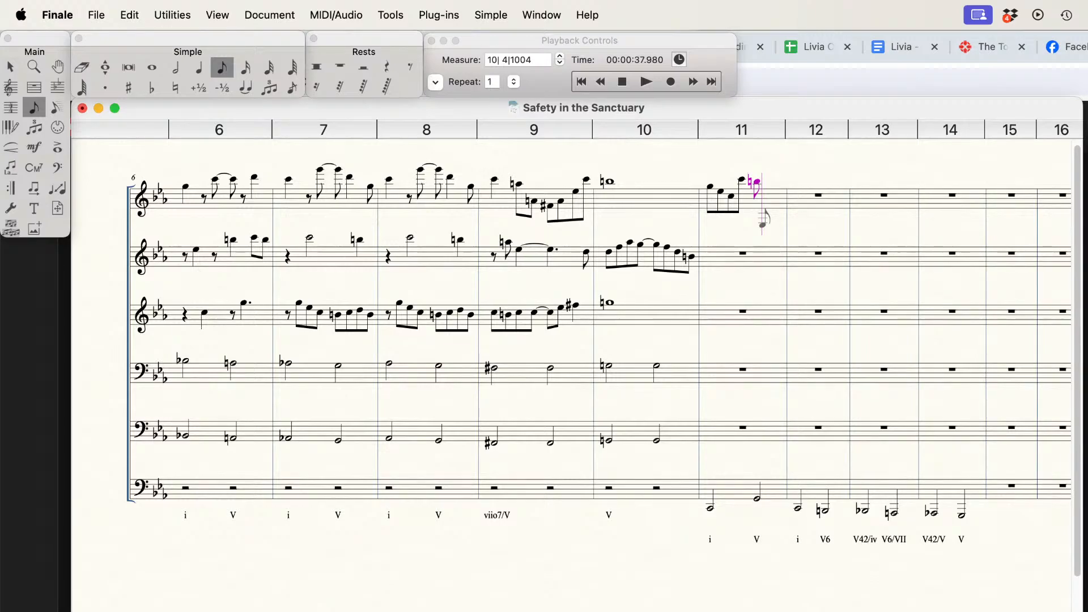
{"action": "key", "text": "g"}
{"action": "key", "text": "d"}
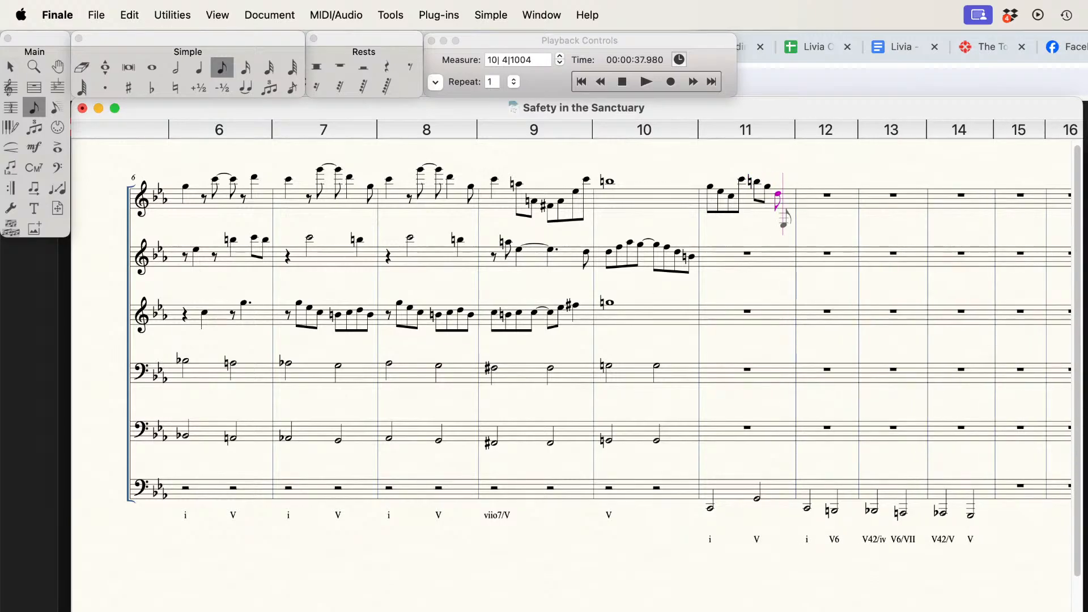
{"action": "key", "text": "c"}
{"action": "key", "text": "equal"}
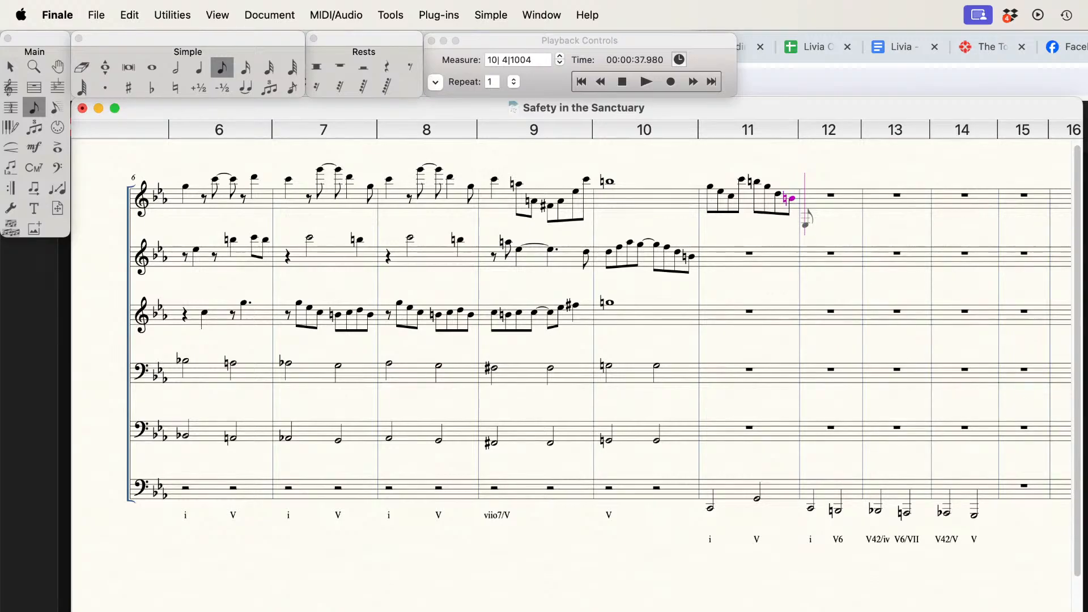
Step: Enter eighth notes G, E-flat, C and high C in the first half of measure 12, top staff
{"action": "key", "text": "g"}
{"action": "key", "text": "f"}
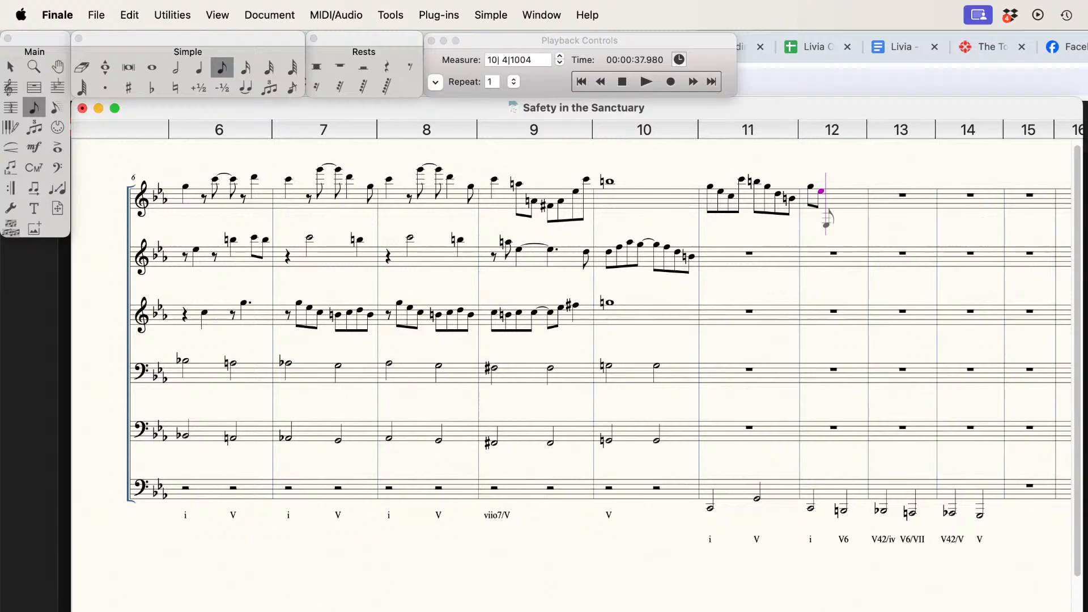
{"action": "key", "text": "d"}
{"action": "key", "text": "c"}
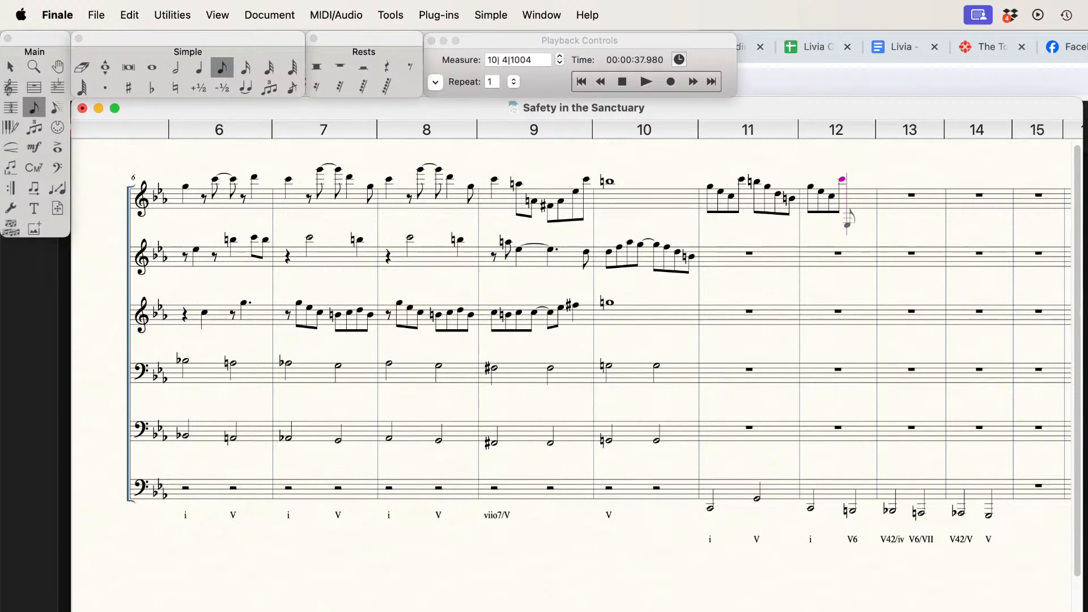
Step: Complete measure 12 in the top staff with eighth notes C-flat, G, high D and G
{"action": "key", "text": "c"}
{"action": "key", "text": "minus"}
{"action": "key", "text": "g"}
{"action": "key", "text": "d"}
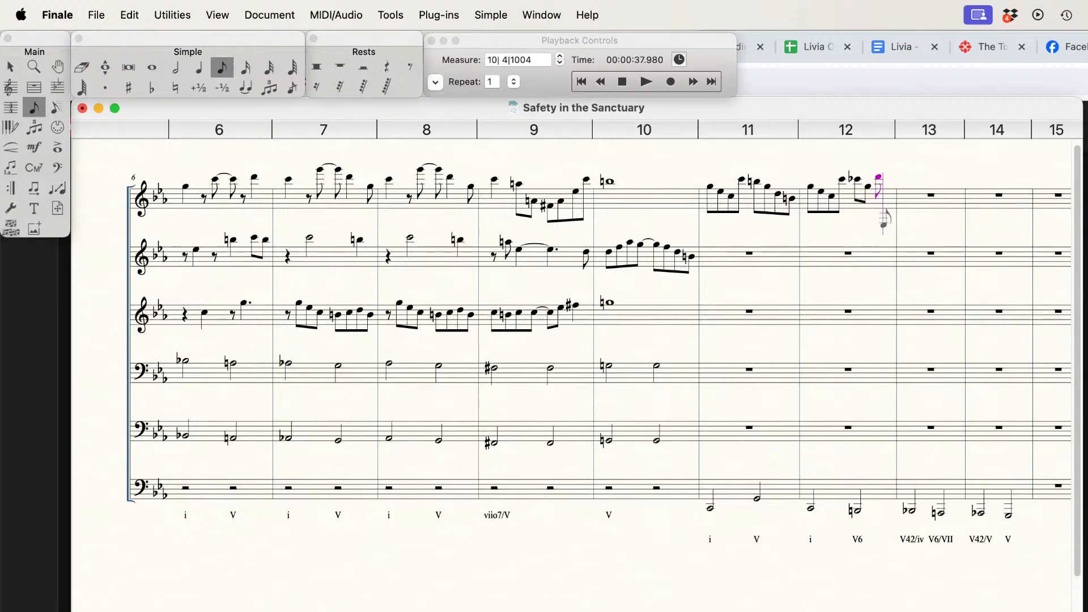
{"action": "key", "text": "g"}
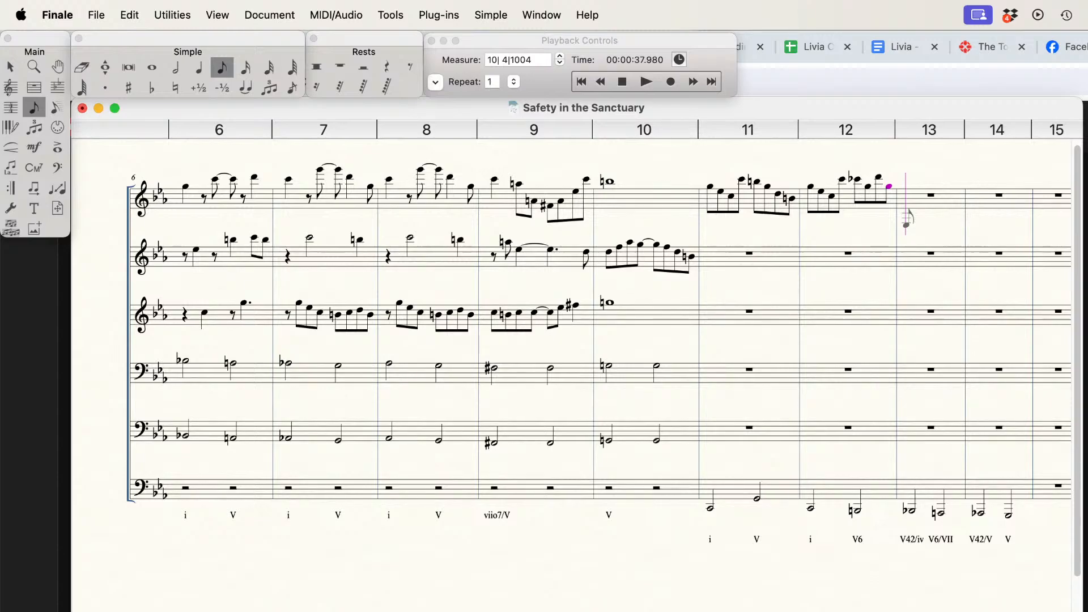
Step: Enter descending eighth notes B-flat, G, E-flat and C in the first half of measure 13, top staff
{"action": "key", "text": "b"}
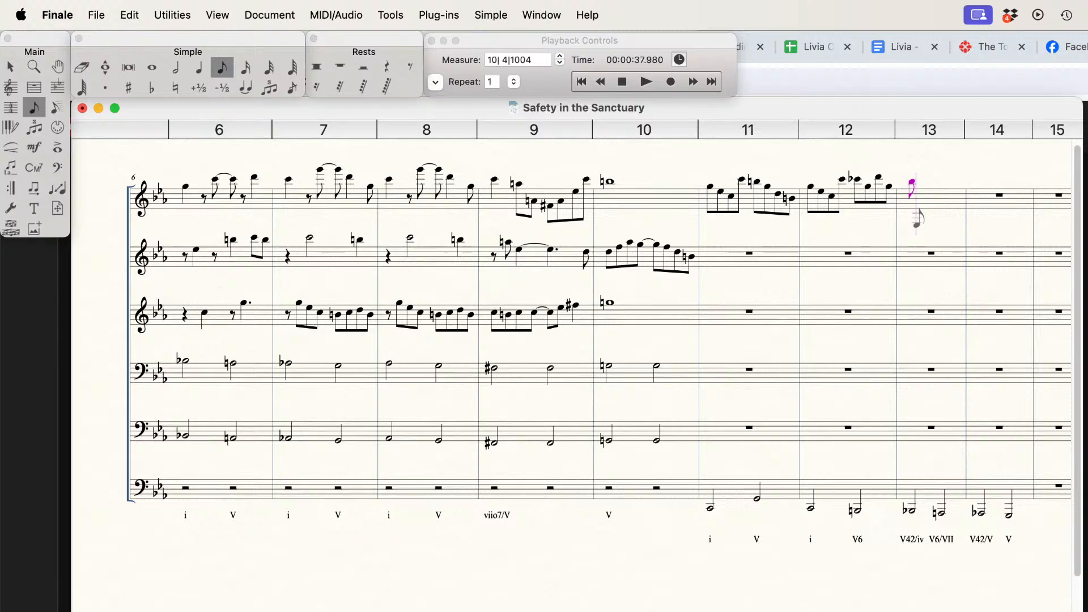
{"action": "key", "text": "a"}
{"action": "key", "text": "g"}
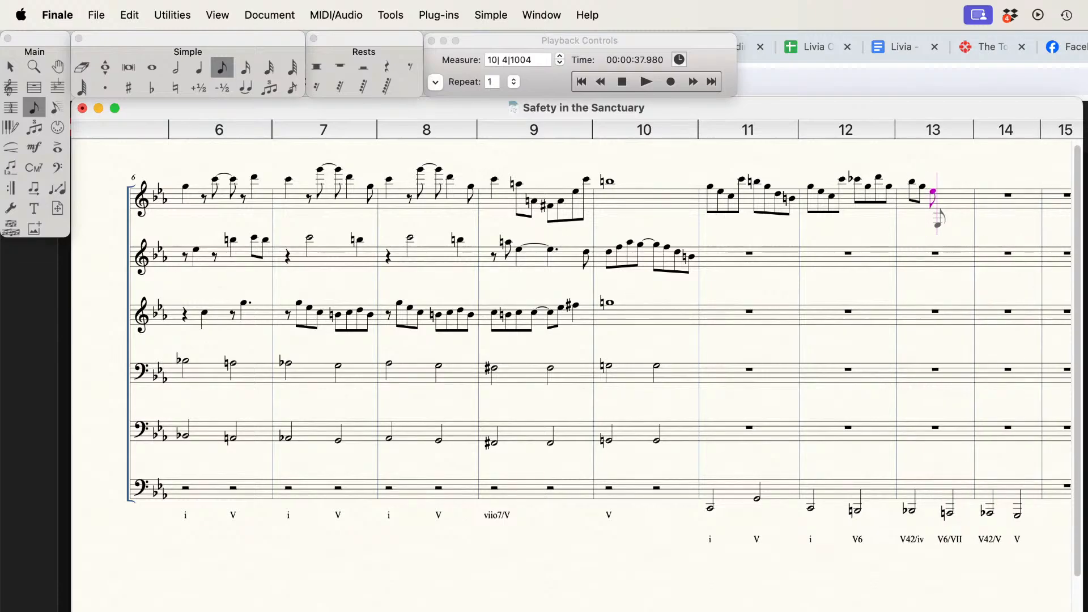
{"action": "key", "text": "f"}
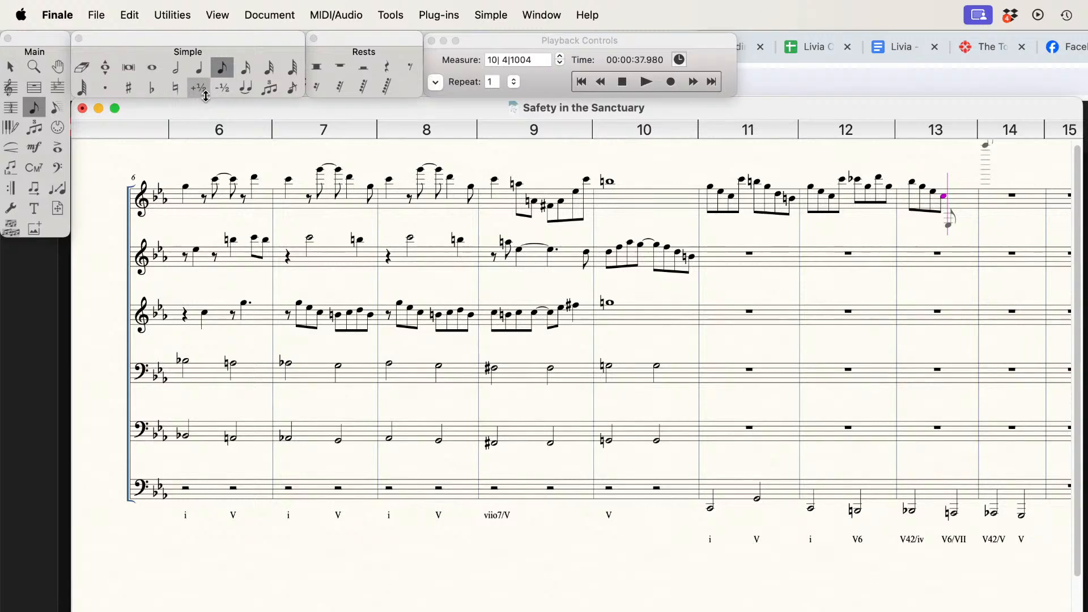
Step: Change the lyric under the second bass note of measure 13 to V56/VII
{"action": "left_click", "coordinate": [11, 168]}
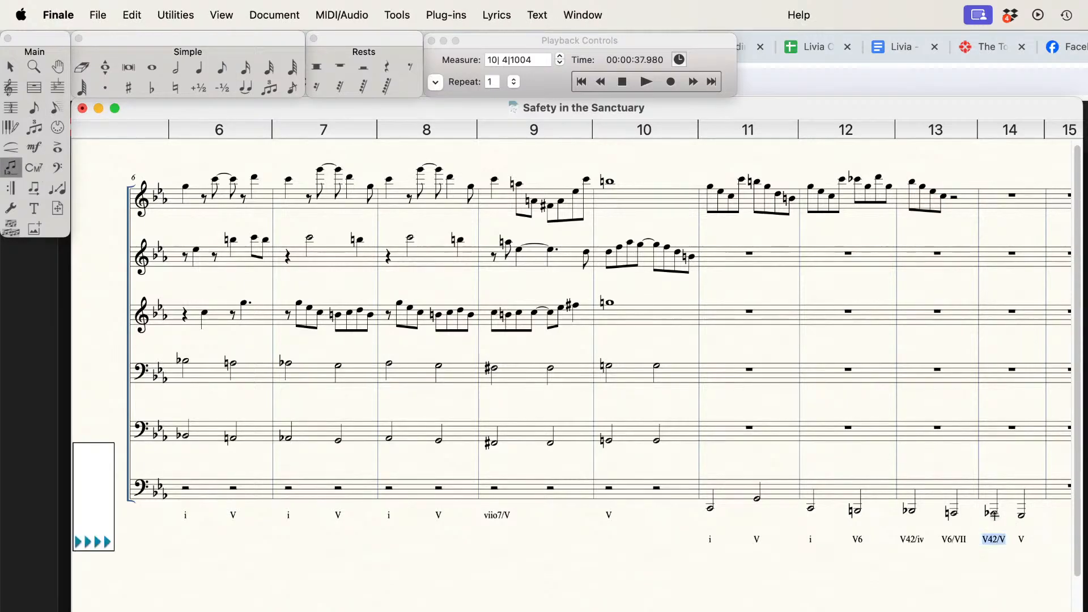
{"action": "key", "text": "BackSpace"}
{"action": "key", "text": "BackSpace"}
{"action": "type", "text": "56"}
{"action": "left_click", "coordinate": [952, 516]}
{"action": "key", "text": "Left"}
{"action": "type", "text": "5"}
Step: Change the fourth eighth note of measure 13 in the top staff to E-flat with Simple Entry
{"action": "left_click", "coordinate": [222, 74]}
{"action": "key", "text": "Left"}
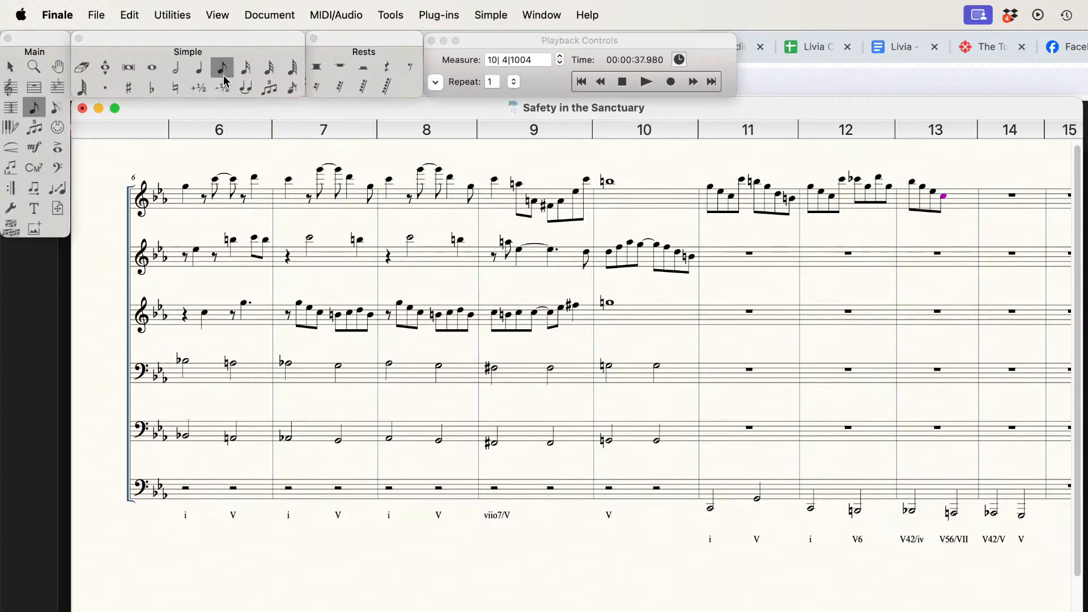
{"action": "key", "text": "e"}
Step: Try eighth notes C, A-natural and F in the second half of measure 13, top staff, and undo them
{"action": "key", "text": "c"}
{"action": "key", "text": "a"}
{"action": "key", "text": "n"}
{"action": "key", "text": "f"}
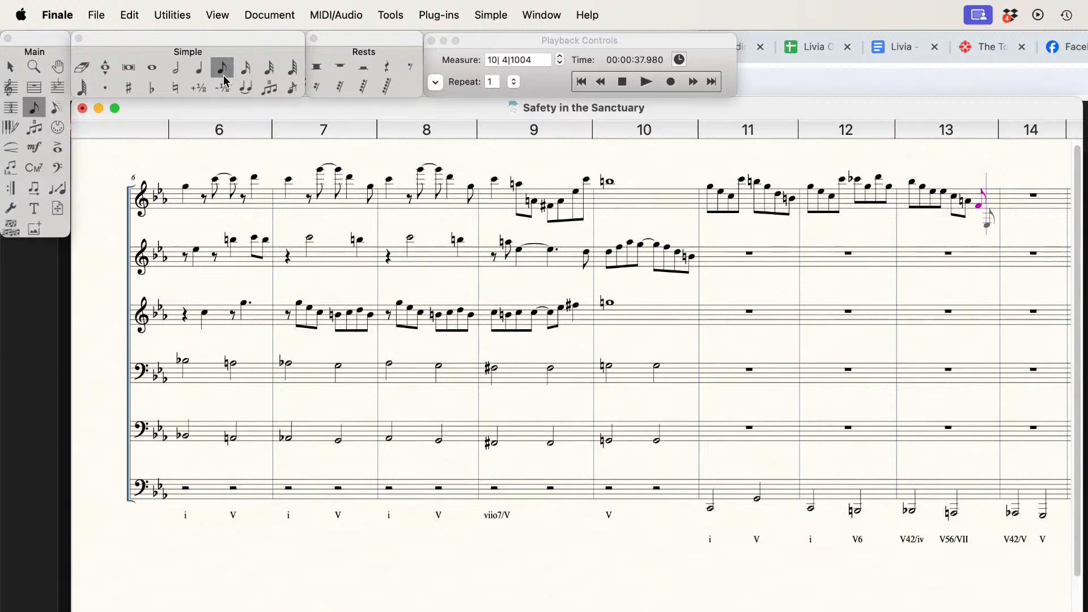
{"action": "key", "text": "super+z"}
{"action": "key", "text": "super+z"}
{"action": "key", "text": "super+z"}
{"action": "key", "text": "super+z"}
{"action": "key", "text": "super+z"}
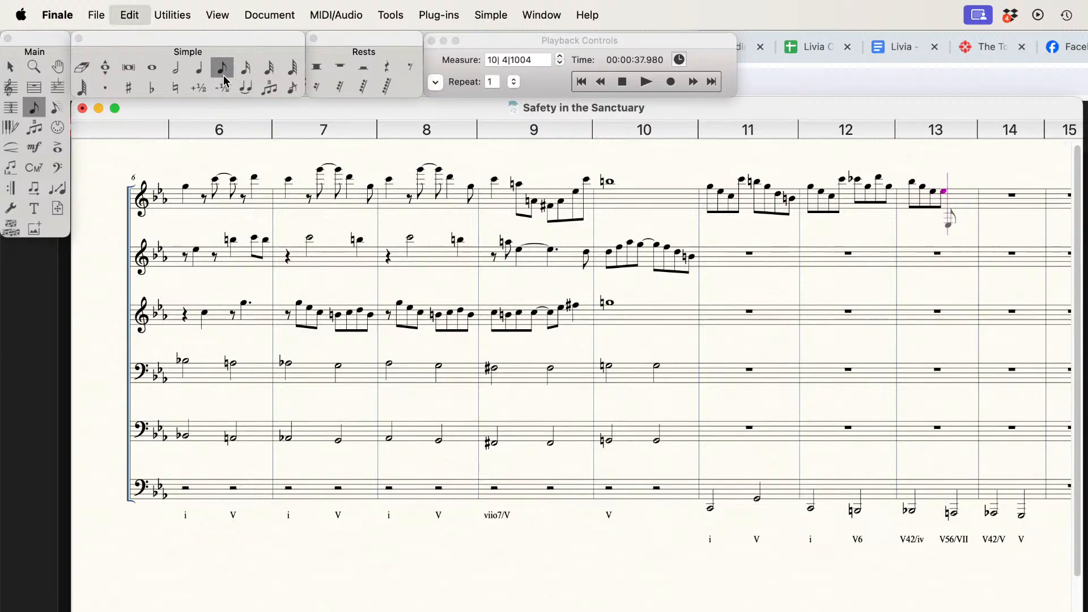
Step: Restore the fourth eighth note of measure 13, top staff, to C and fill the second half with eighth notes E-flat, C, A-natural and F
{"action": "key", "text": "Left"}
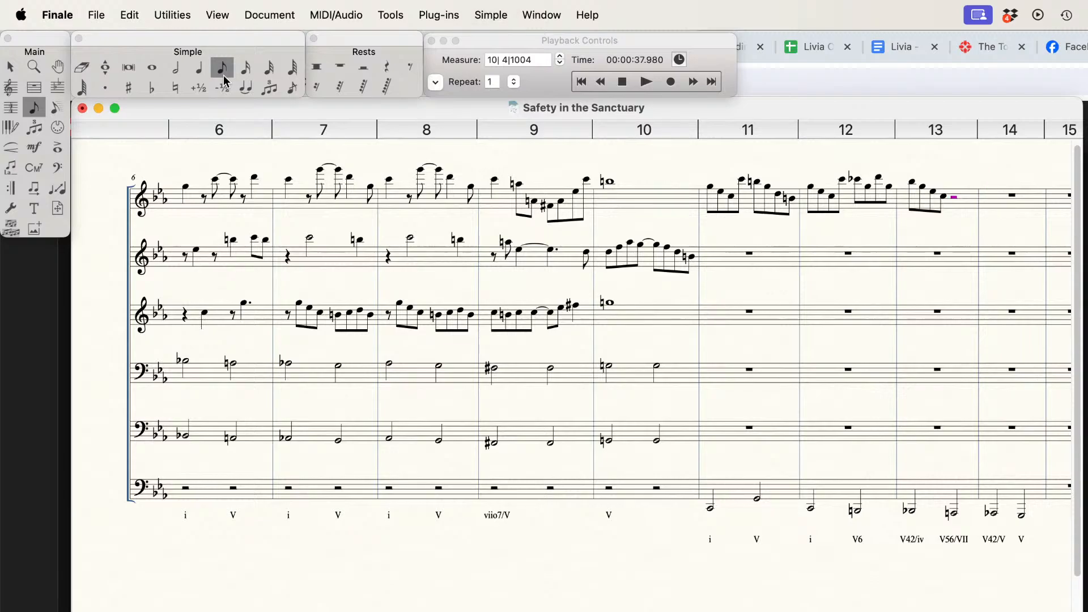
{"action": "key", "text": "e"}
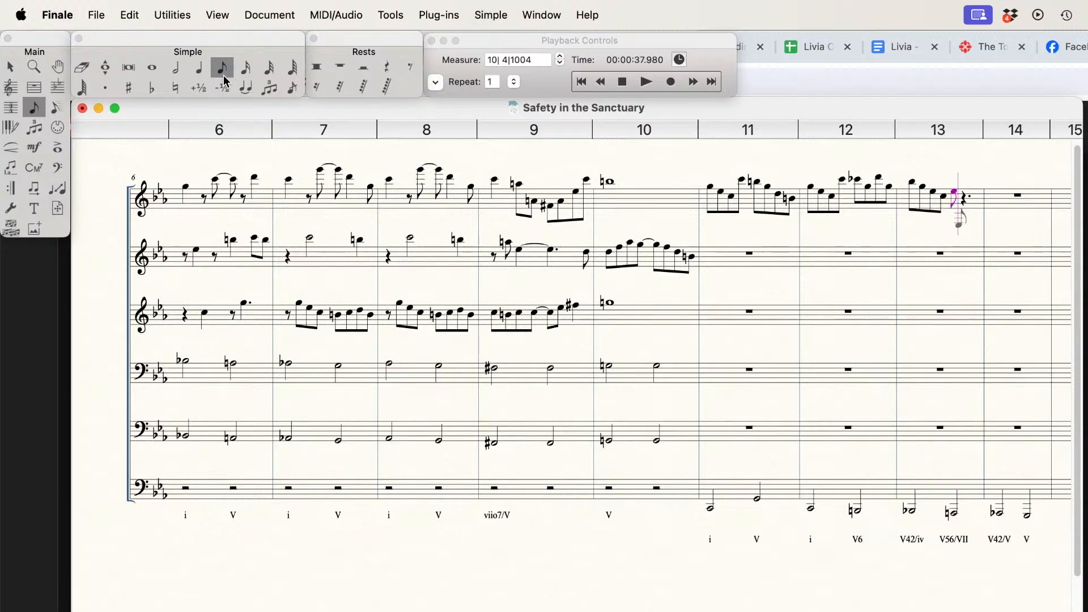
{"action": "key", "text": "c"}
{"action": "key", "text": "a"}
{"action": "key", "text": "f"}
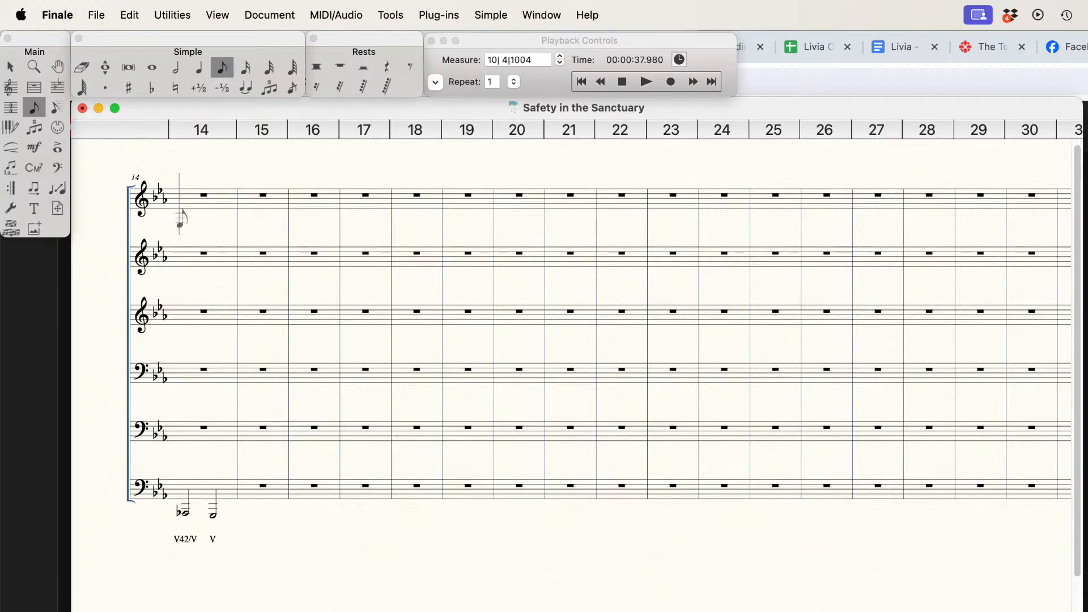
Step: Change the lyric under the first bass note of measure 14 to VII4/2
{"action": "scroll", "coordinate": [573, 363], "scroll_direction": "left", "scroll_amount": 2}
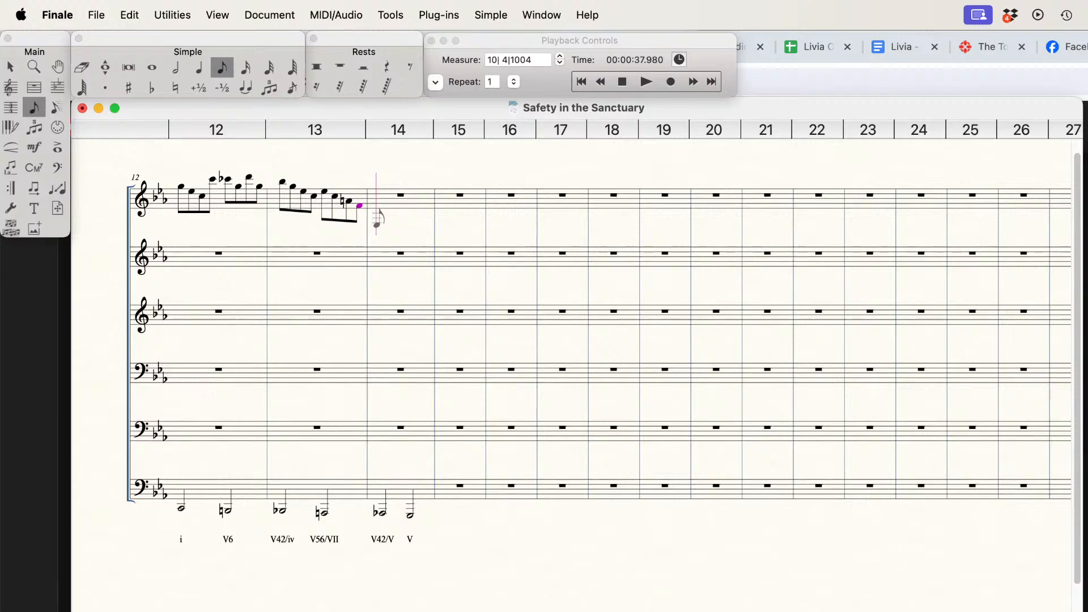
{"action": "left_click", "coordinate": [11, 168]}
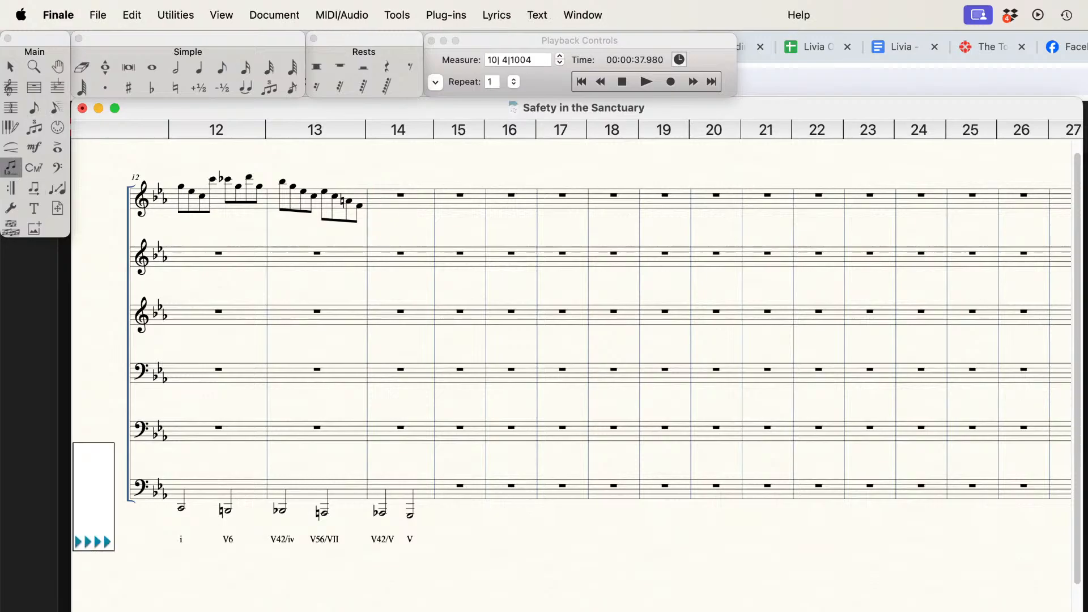
{"action": "left_click", "coordinate": [379, 539]}
{"action": "type", "text": "VII4/2"}
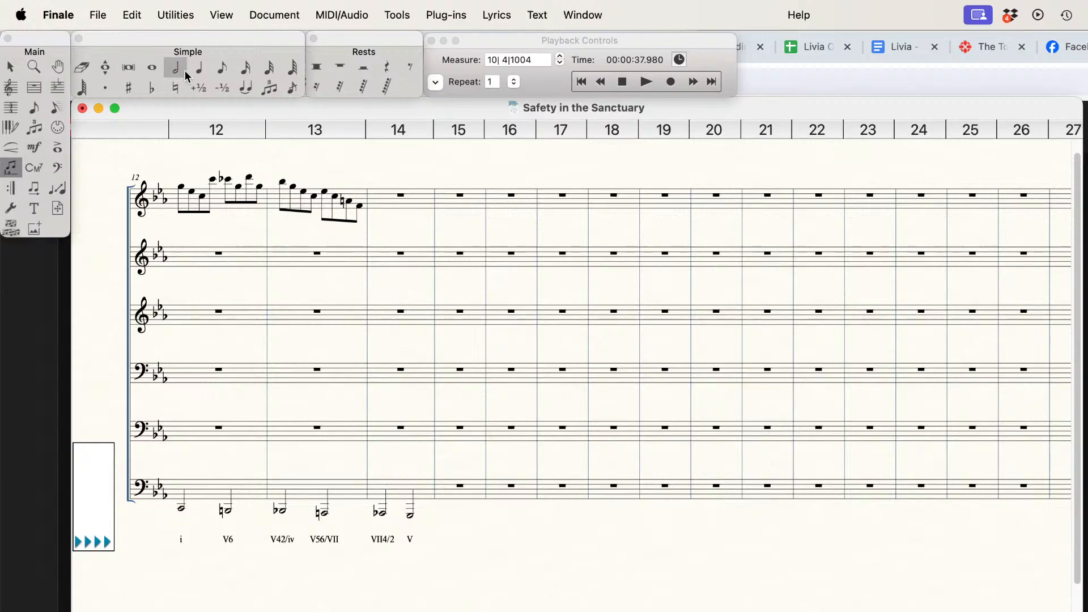
Step: Fill measure 14 of the top staff with eighth notes D, B-flat, A-flat, F, low D, G, B-natural and D
{"action": "left_click", "coordinate": [222, 68]}
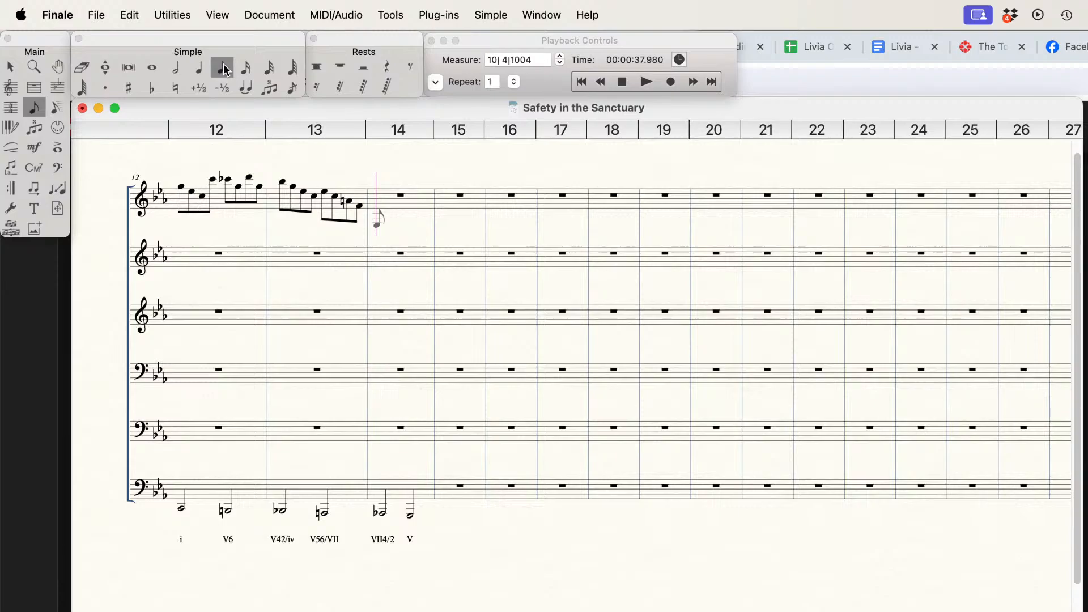
{"action": "key", "text": "d"}
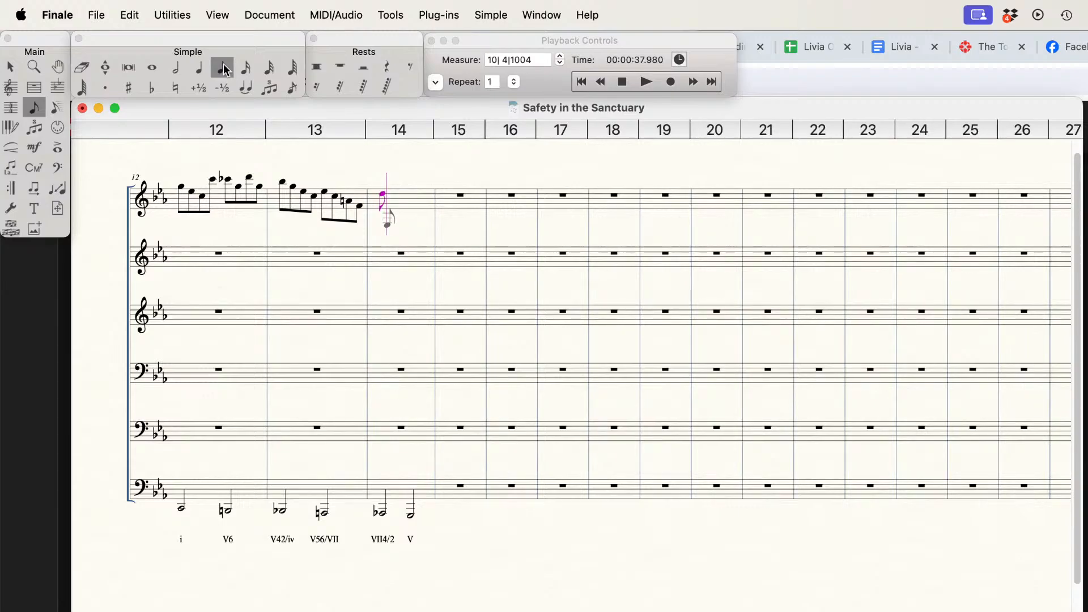
{"action": "key", "text": "c"}
{"action": "key", "text": "b"}
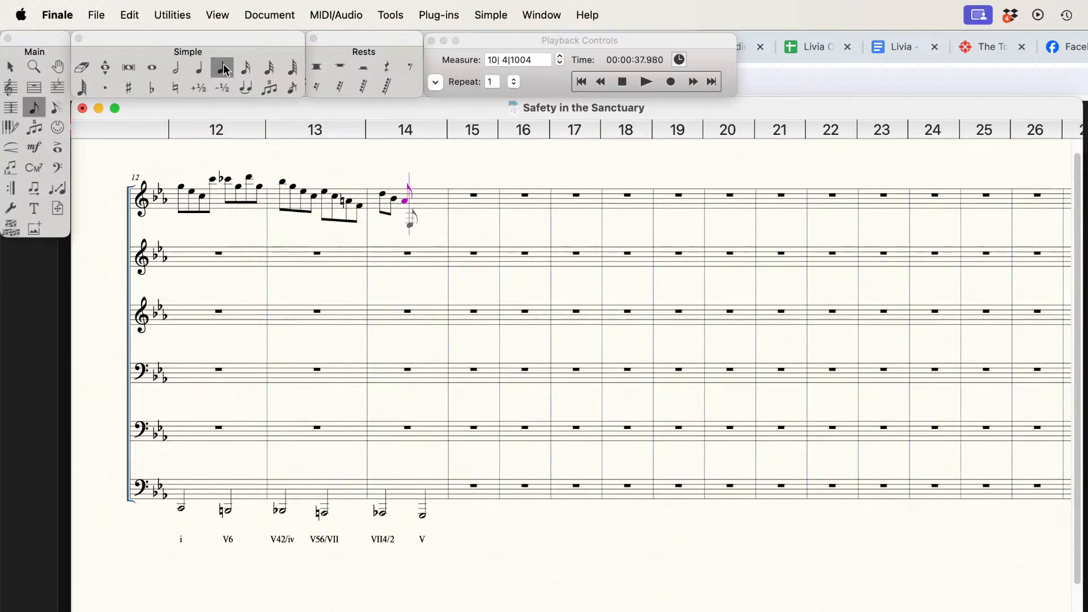
{"action": "key", "text": "a"}
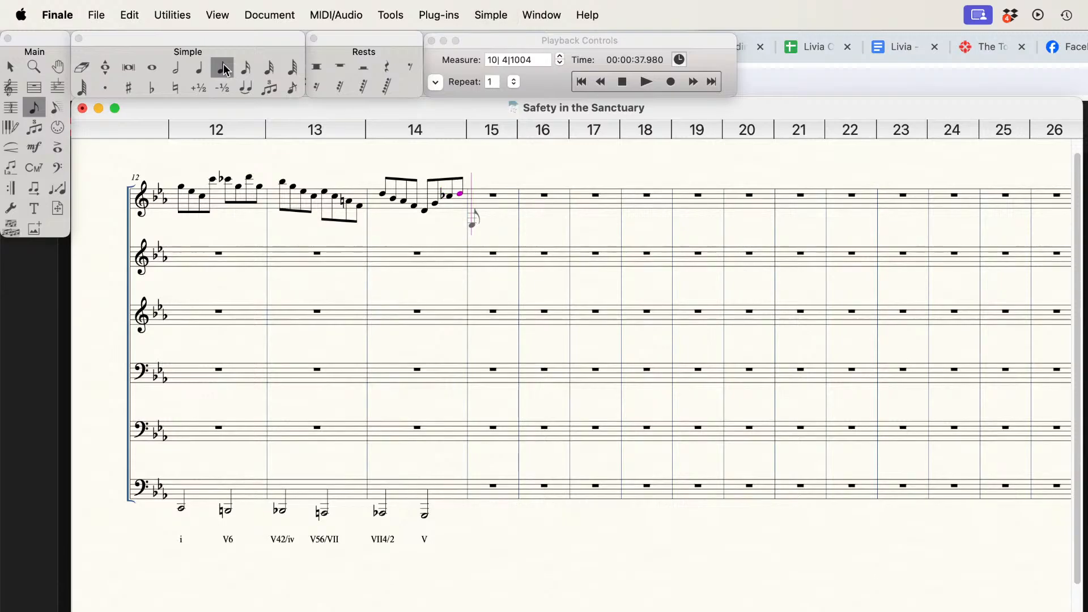
{"action": "key", "text": "Left"}
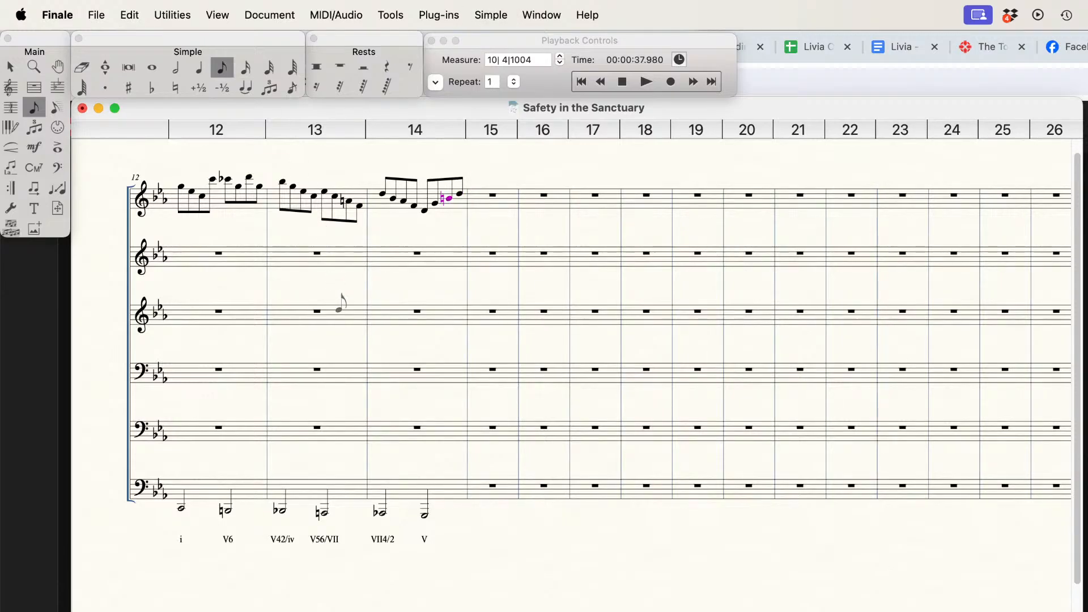
Step: Save the score and play it back from measure 1 through the end of measure 14
{"action": "scroll", "coordinate": [348, 416], "scroll_direction": "left", "scroll_amount": 10}
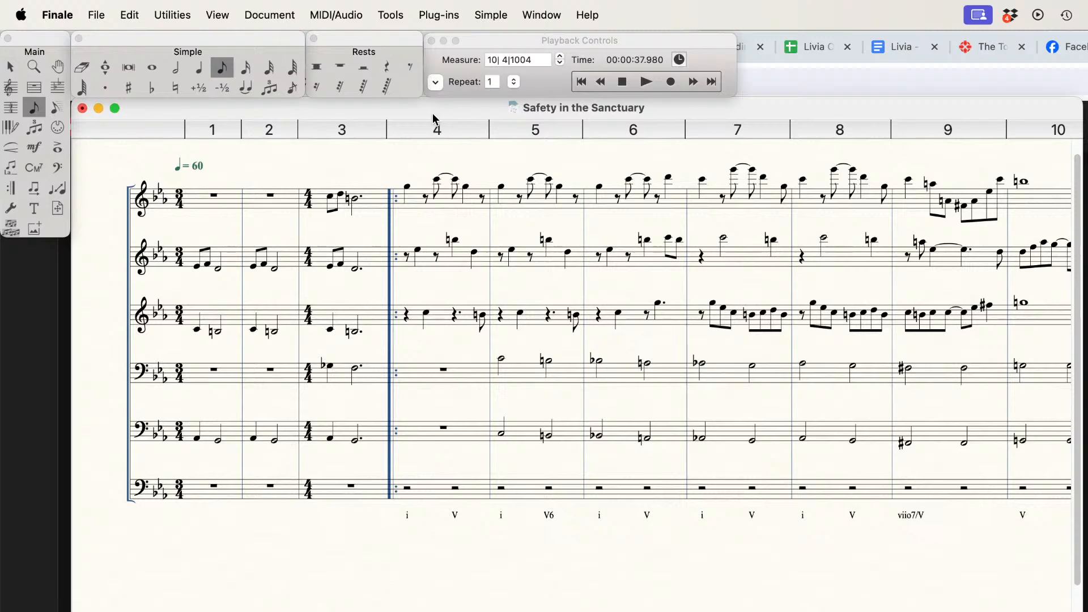
{"action": "key", "text": "cmd+s"}
{"action": "left_click", "coordinate": [622, 84]}
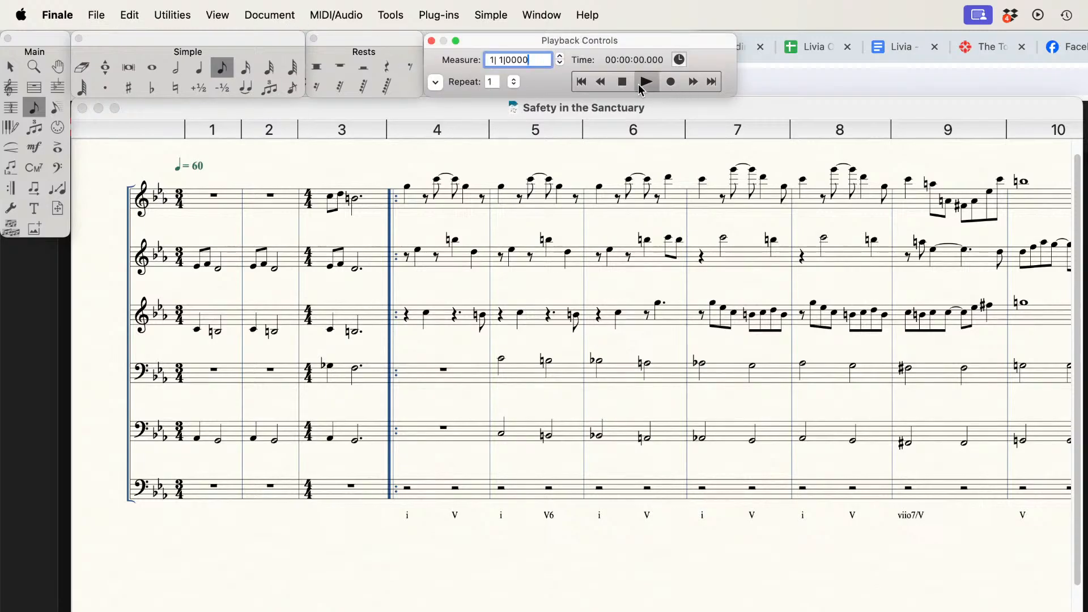
{"action": "left_click", "coordinate": [643, 83]}
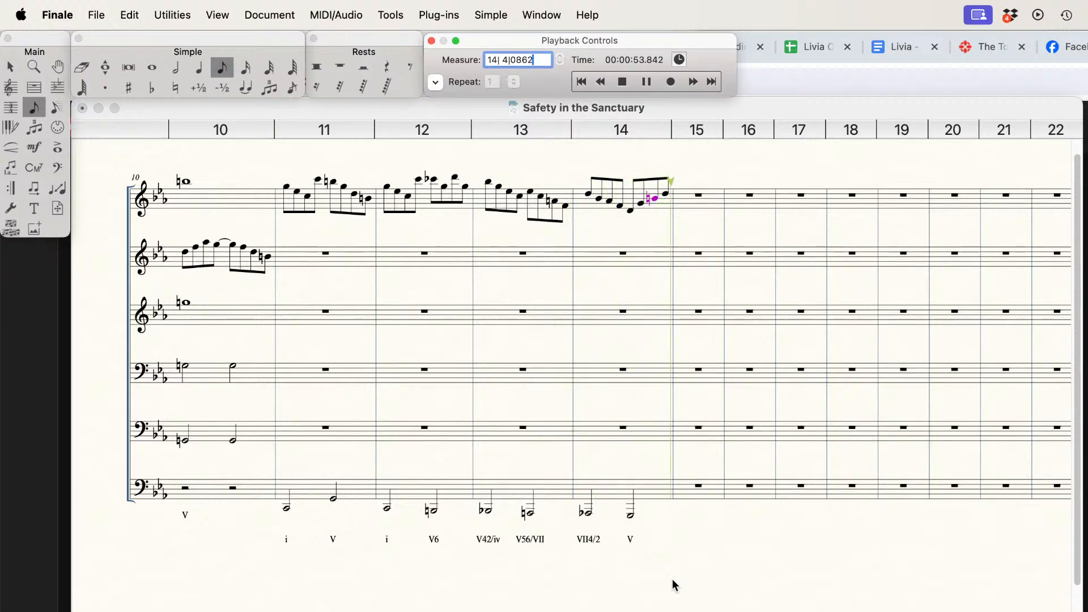
{"action": "key", "text": "space"}
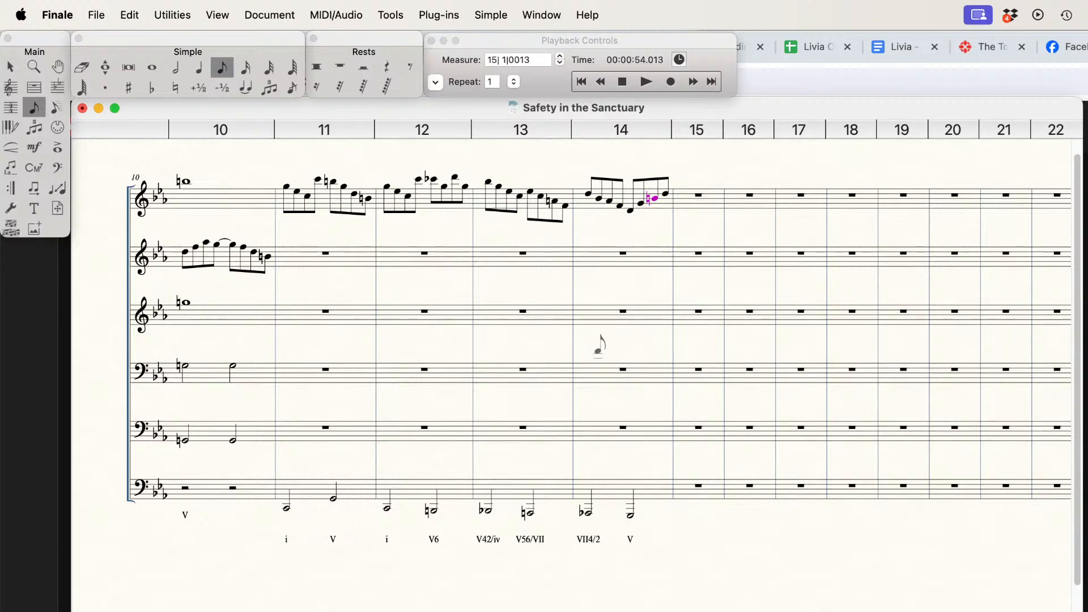
Step: Clear measure 14 in the top staff and enter ascending eighth notes D, F, A-flat and B-flat in its first half
{"action": "left_click", "coordinate": [10, 66]}
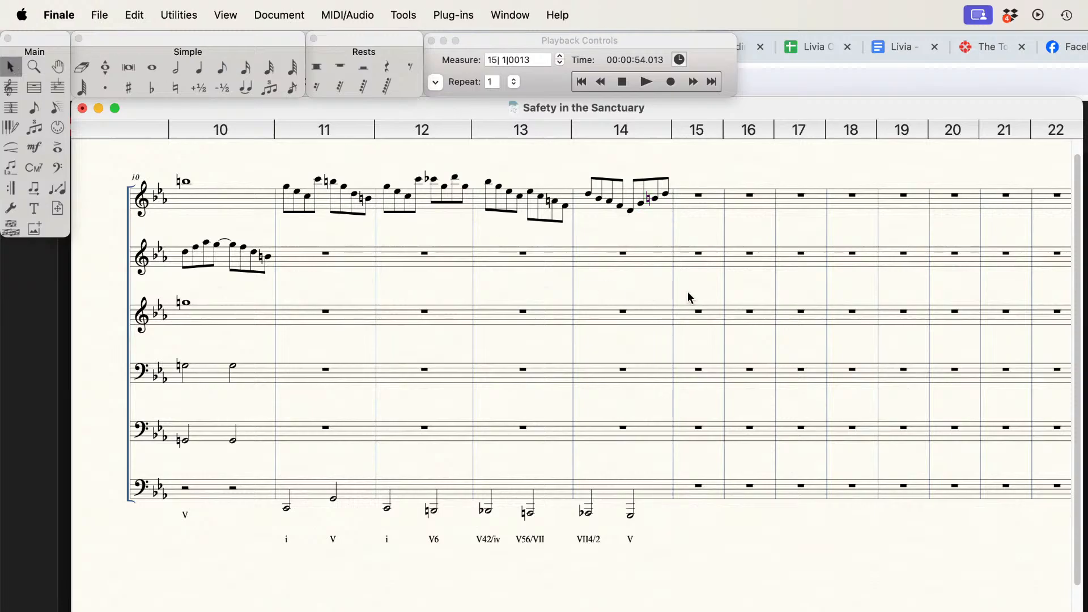
{"action": "key", "text": "Delete"}
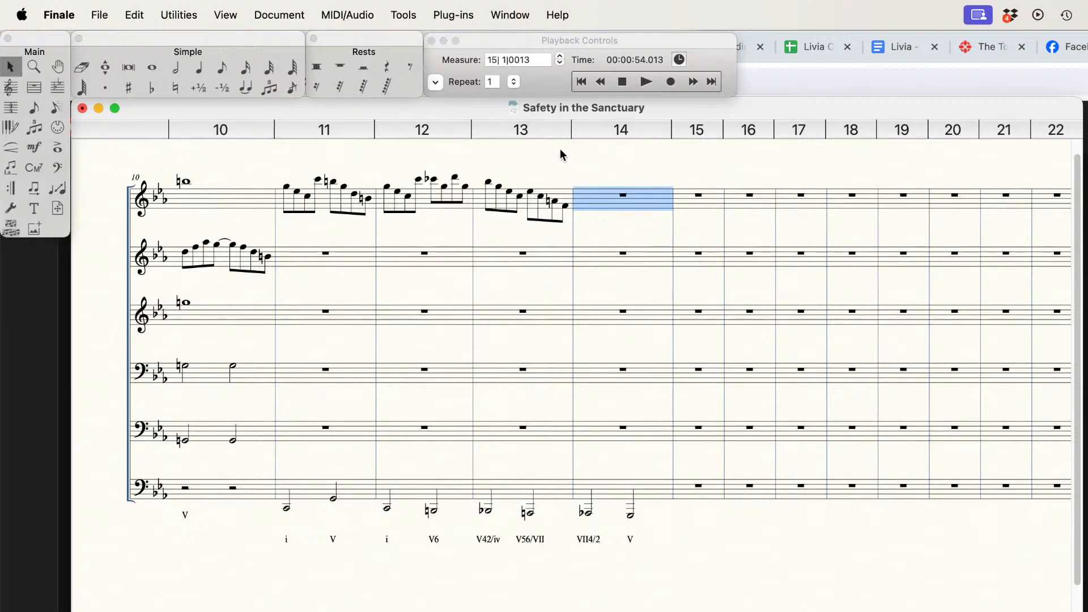
{"action": "left_click", "coordinate": [223, 67]}
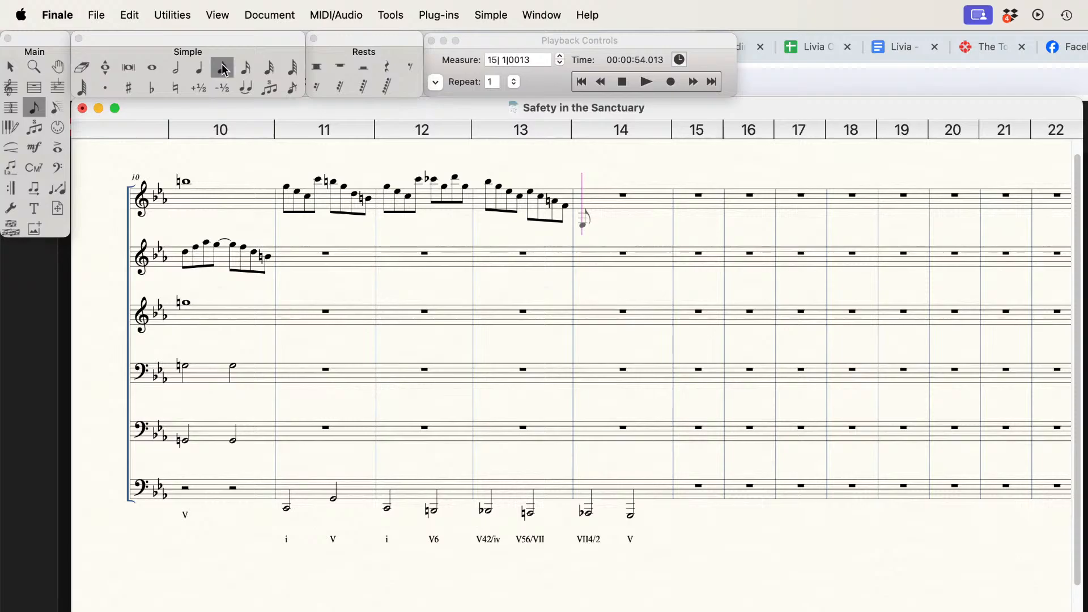
{"action": "key", "text": "f"}
{"action": "key", "text": "f"}
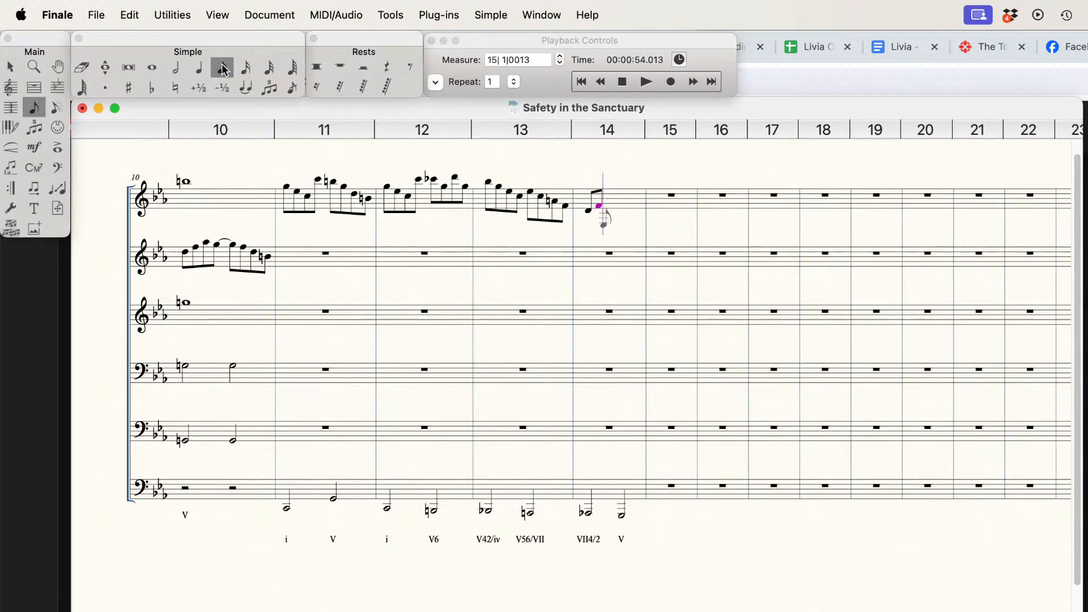
{"action": "key", "text": "a"}
{"action": "key", "text": "b"}
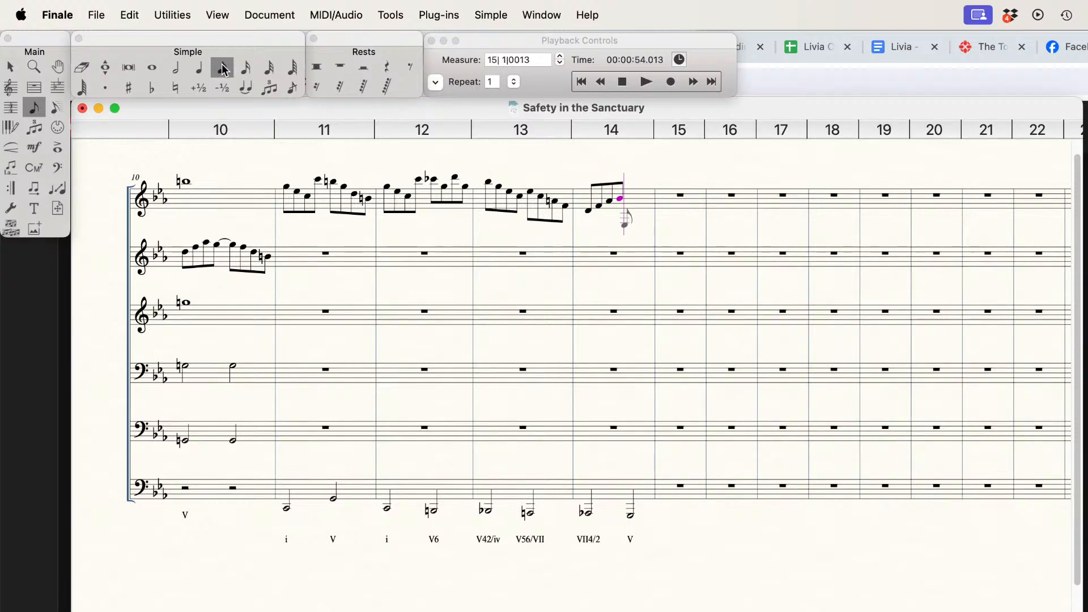
Step: Enter eighth notes G, C-flat, D and F in the second half of measure 14, top staff
{"action": "key", "text": "g"}
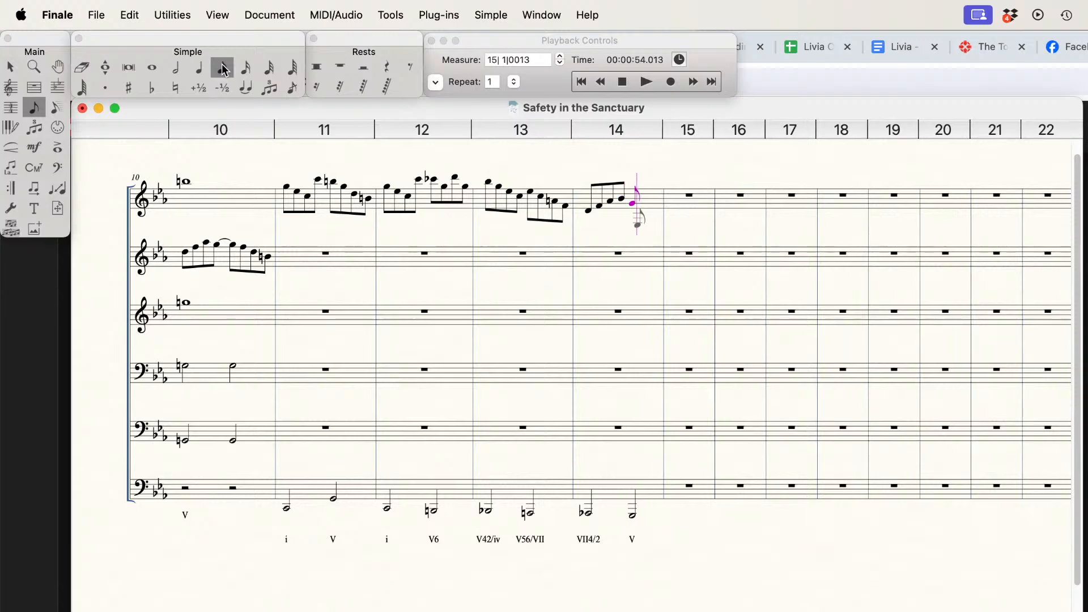
{"action": "key", "text": "c"}
{"action": "key", "text": "d"}
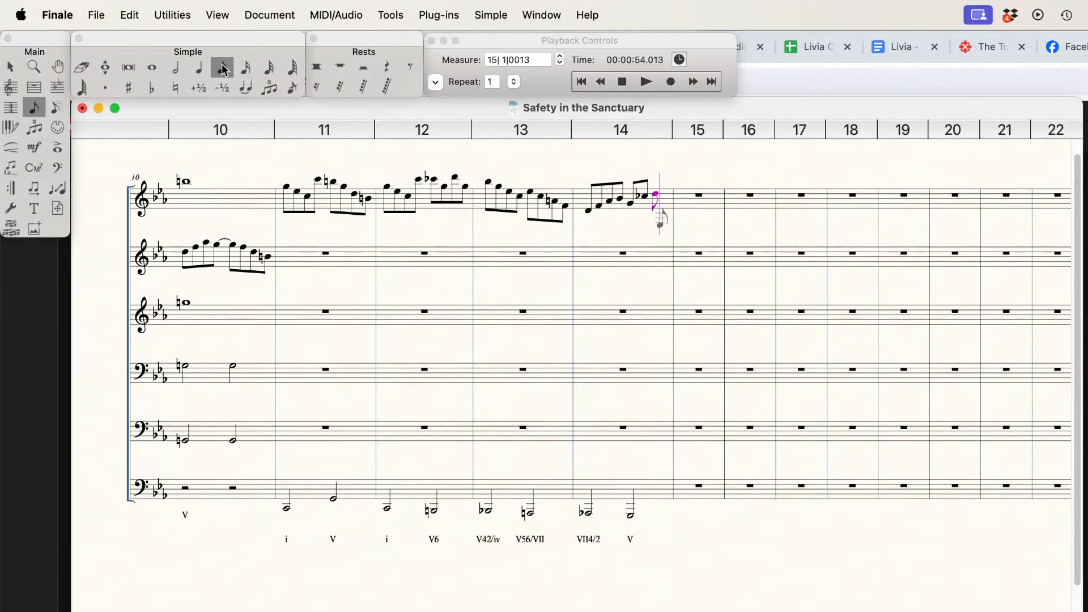
{"action": "key", "text": "e"}
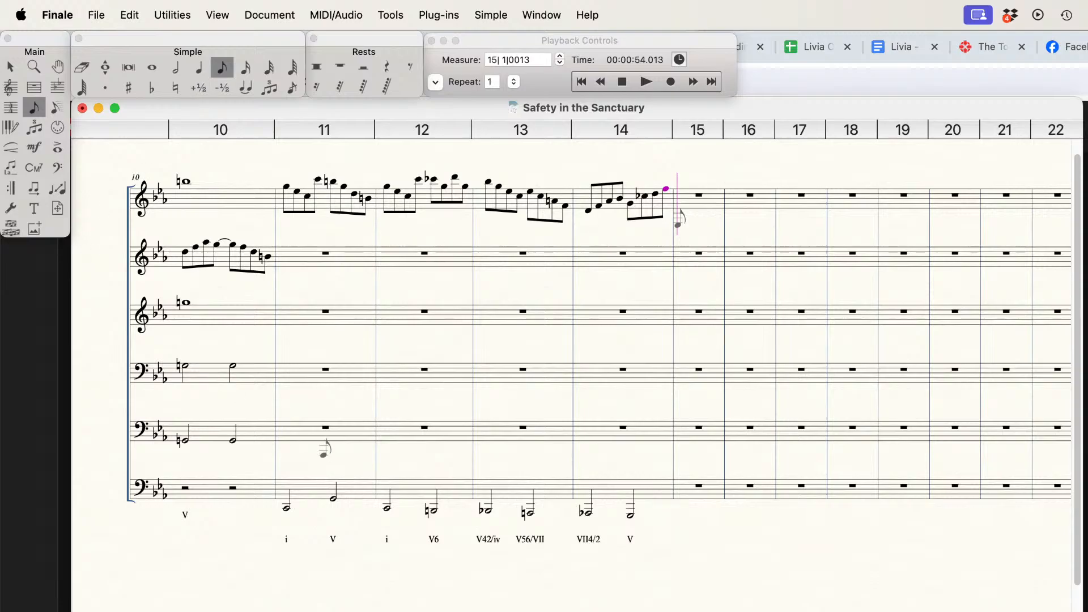
Step: Switch to page view and copy measures 4–5 of the second staff into measures 11–12 of the same staff
{"action": "scroll", "coordinate": [325, 448], "scroll_direction": "left", "scroll_amount": 4}
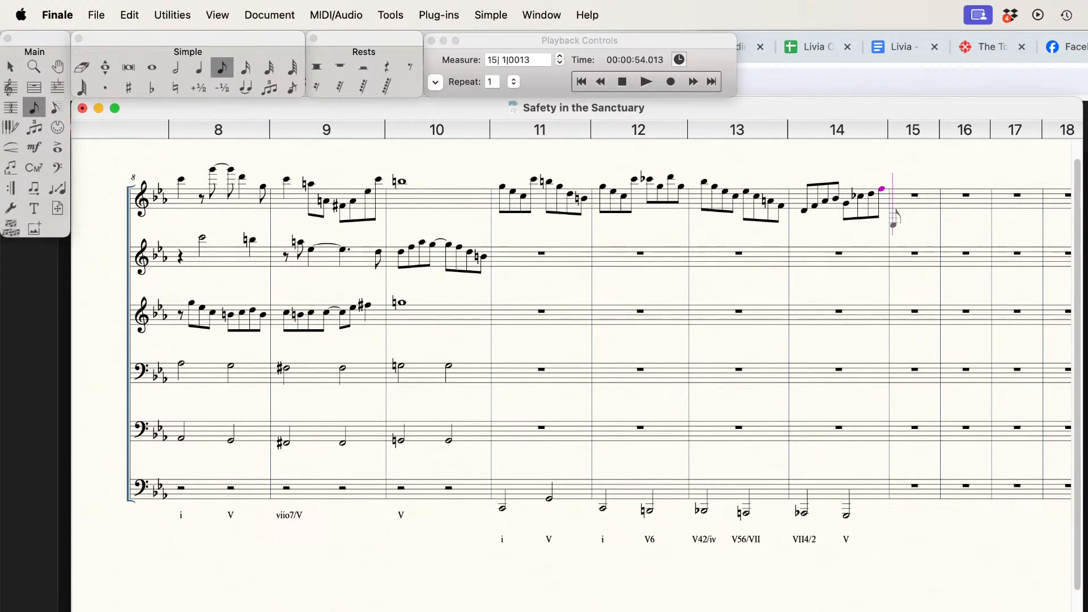
{"action": "key", "text": "super+e"}
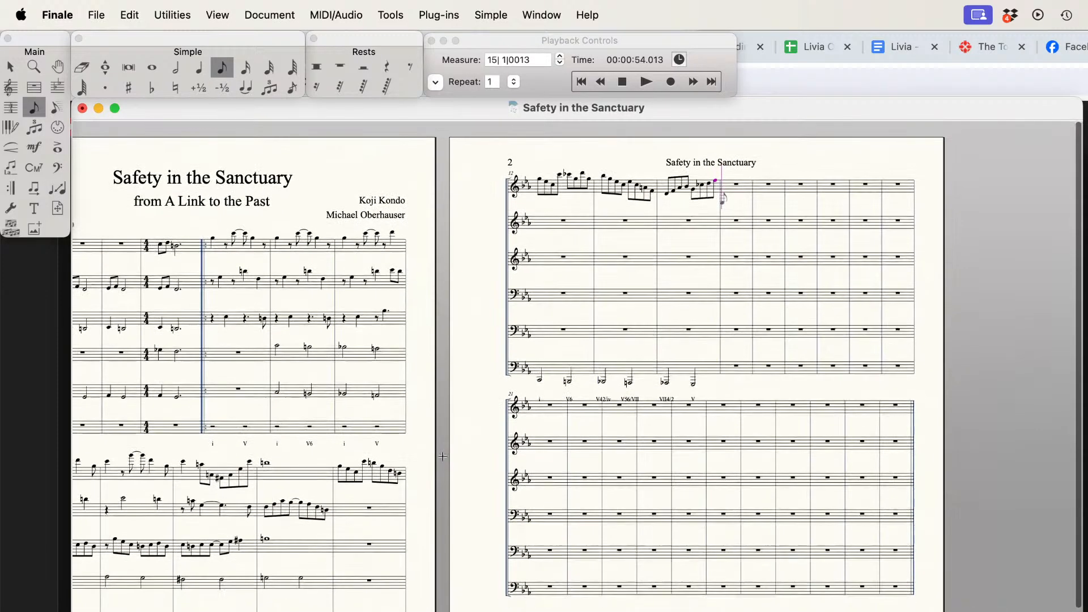
{"action": "scroll", "coordinate": [444, 455], "scroll_direction": "left", "scroll_amount": 1}
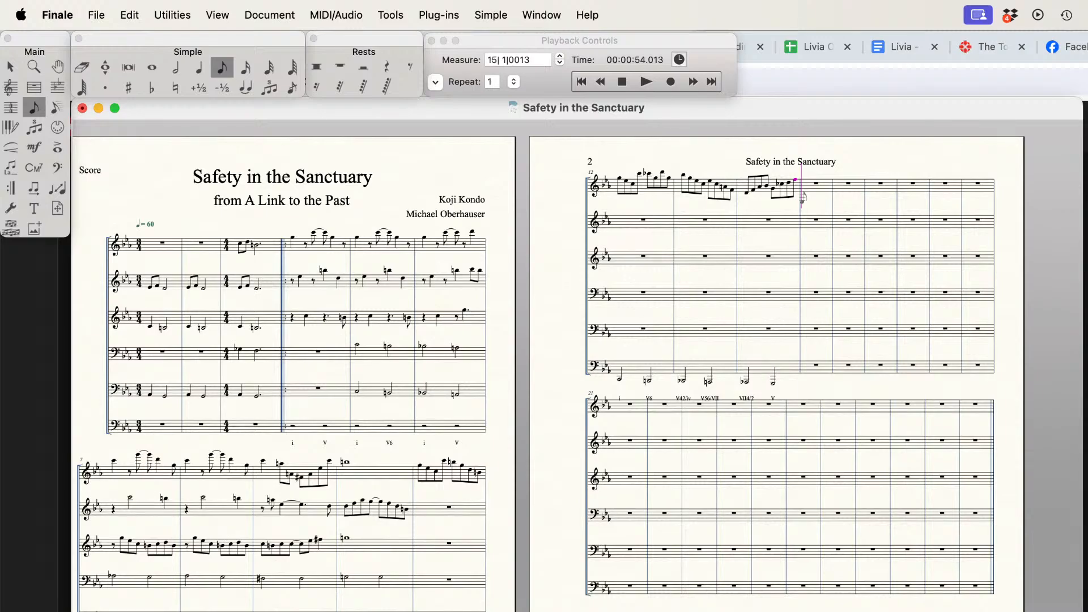
{"action": "left_click", "coordinate": [11, 66]}
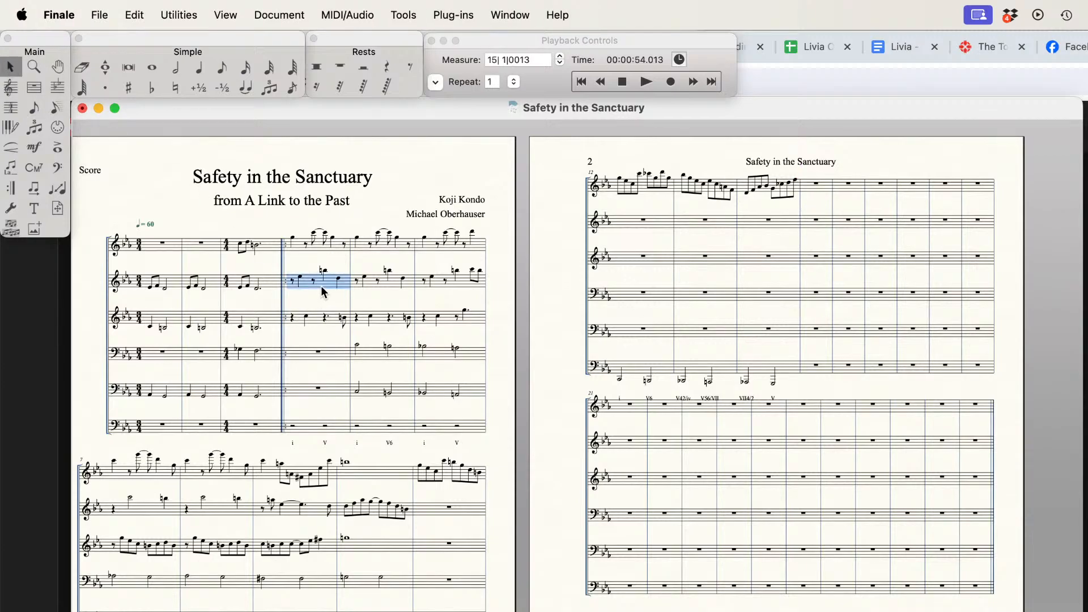
{"action": "left_click_drag", "start_coordinate": [363, 285], "coordinate": [417, 515]}
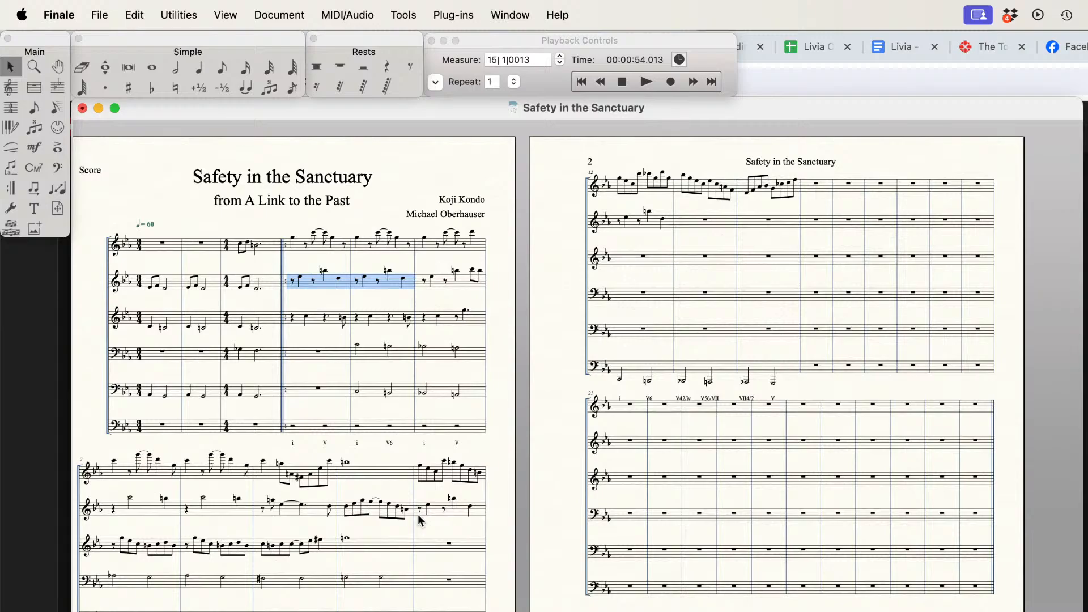
Step: Copy measures 4–5 of the third staff into measures 11–12 of the same staff
{"action": "left_click", "coordinate": [332, 320]}
{"action": "left_click", "coordinate": [388, 320], "text": "shift"}
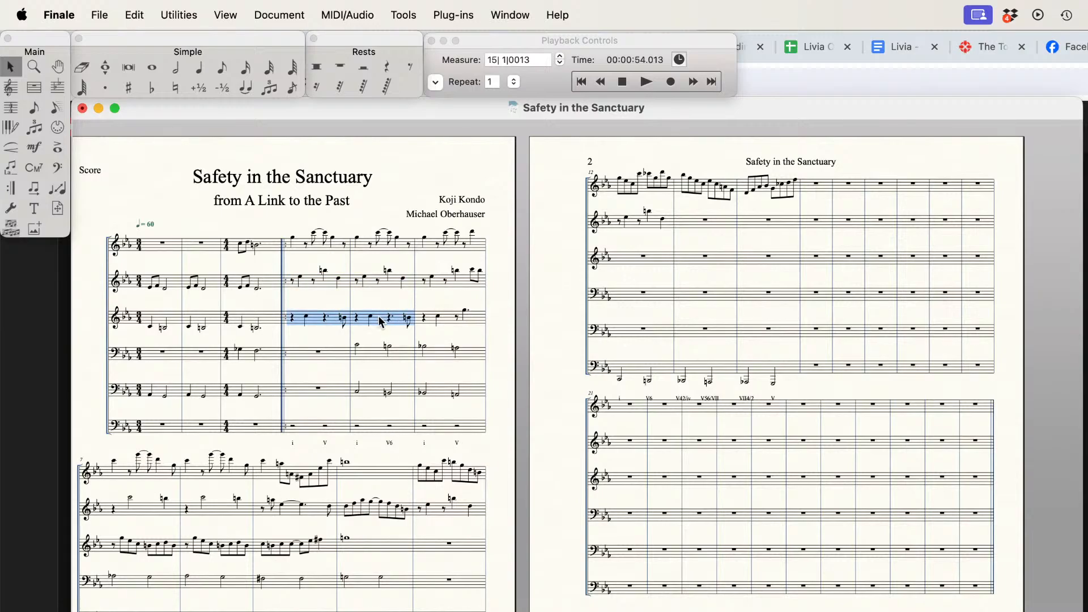
{"action": "left_click_drag", "start_coordinate": [305, 321], "coordinate": [417, 542]}
Step: Replace measures 11–12 of the top staff with a copy of its measures 4–5
{"action": "left_click", "coordinate": [322, 253]}
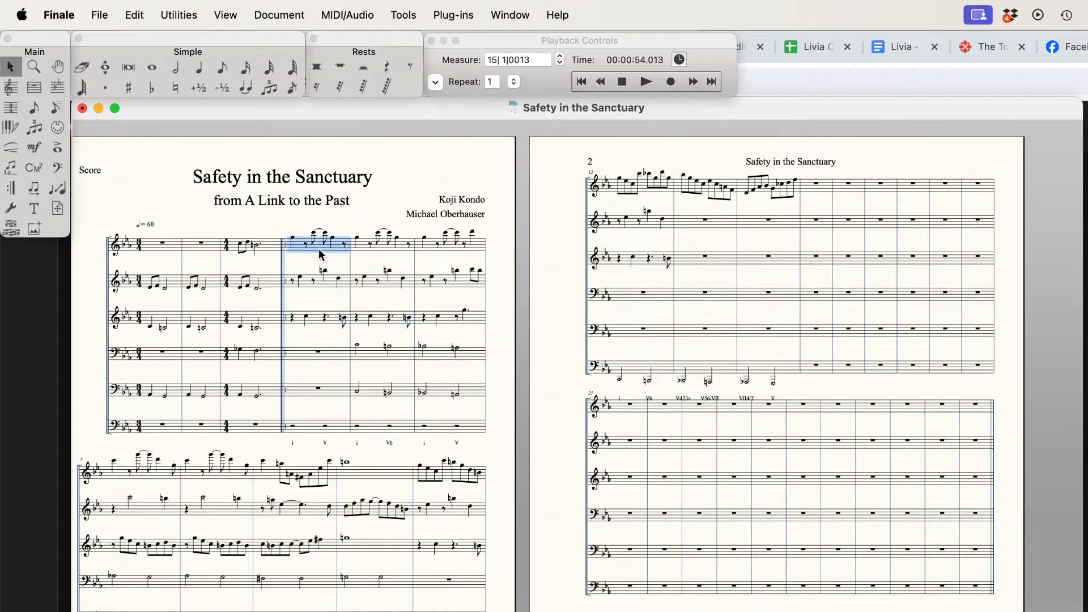
{"action": "left_click", "coordinate": [364, 253], "text": "shift"}
{"action": "left_click_drag", "start_coordinate": [300, 248], "coordinate": [417, 476]}
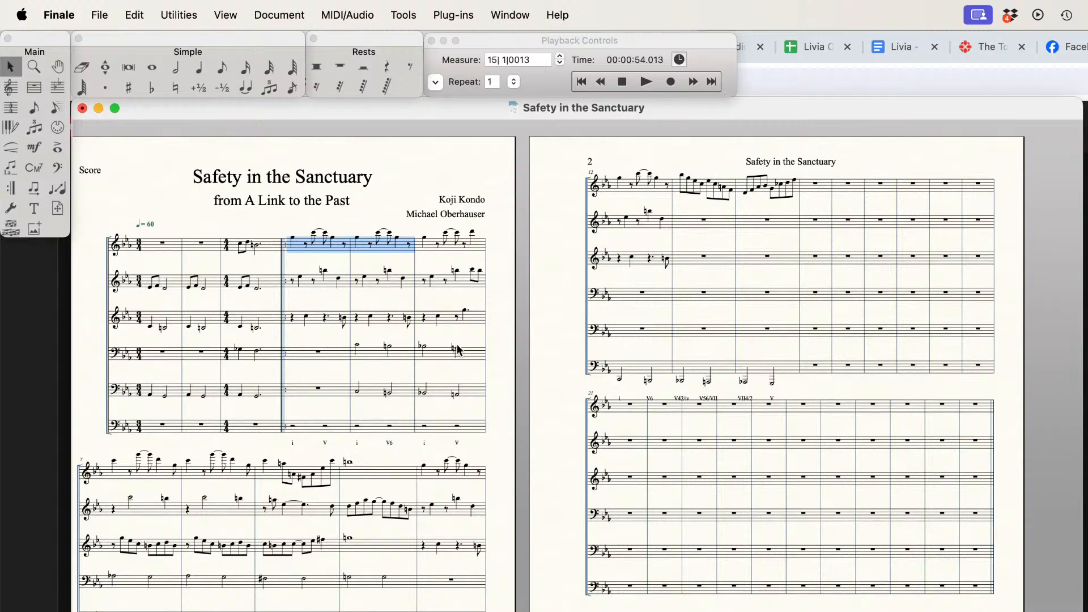
Step: Play the score back from measure 1 to review the copied measures
{"action": "left_click", "coordinate": [622, 81]}
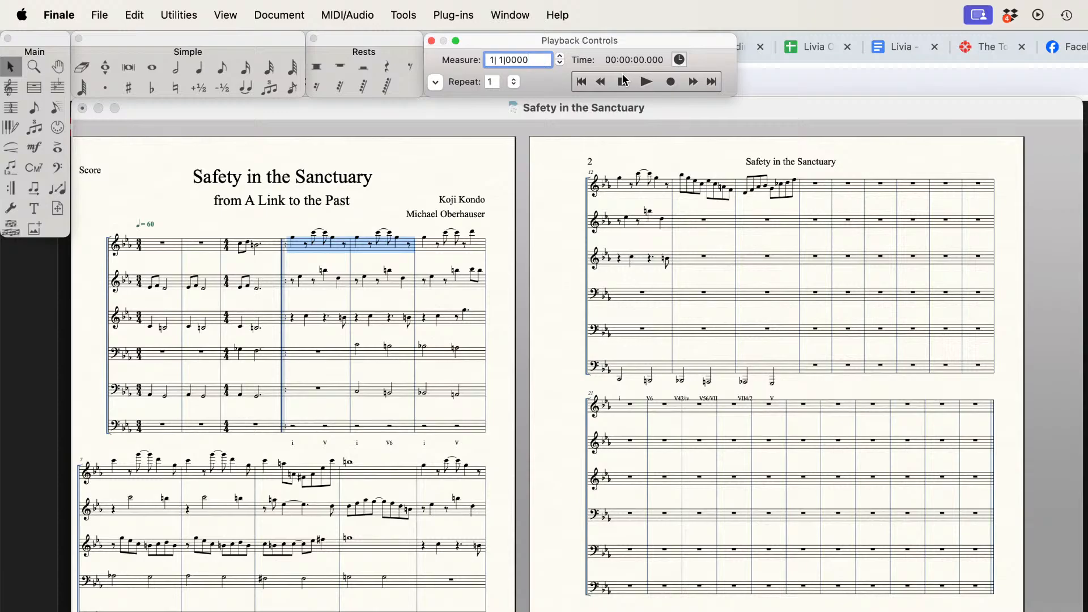
{"action": "left_click", "coordinate": [647, 81]}
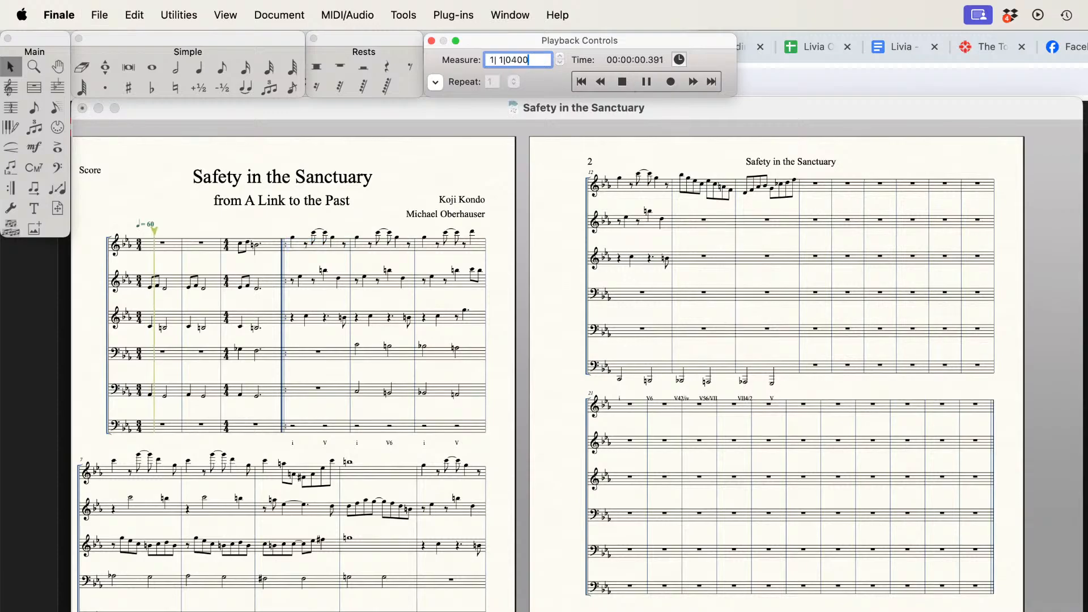
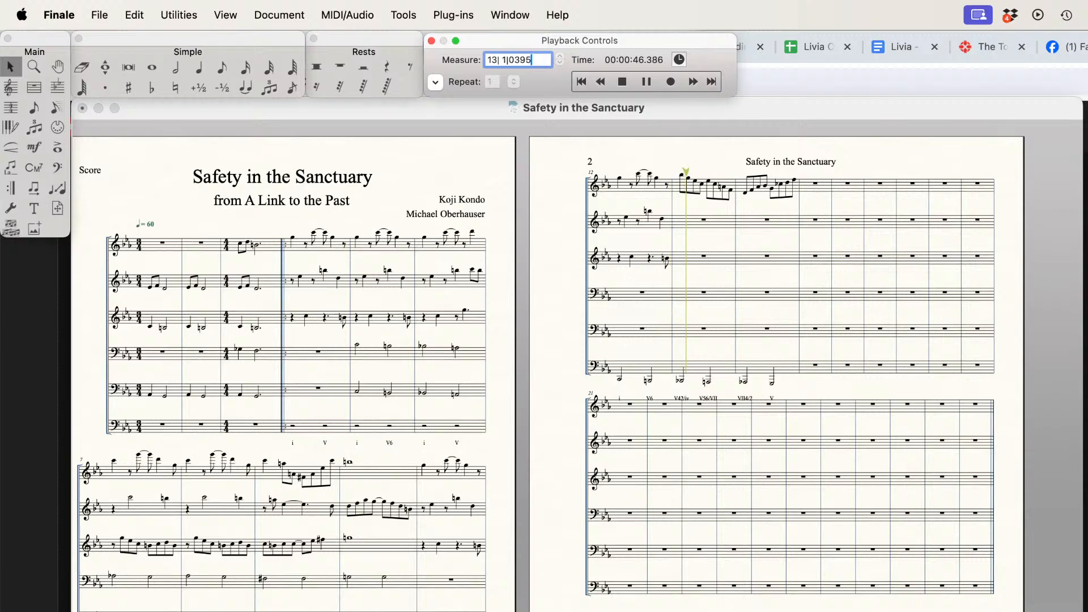
Step: Stop playback and move the second system on page 2 down to leave room beneath the Roman numerals
{"action": "key", "text": "space"}
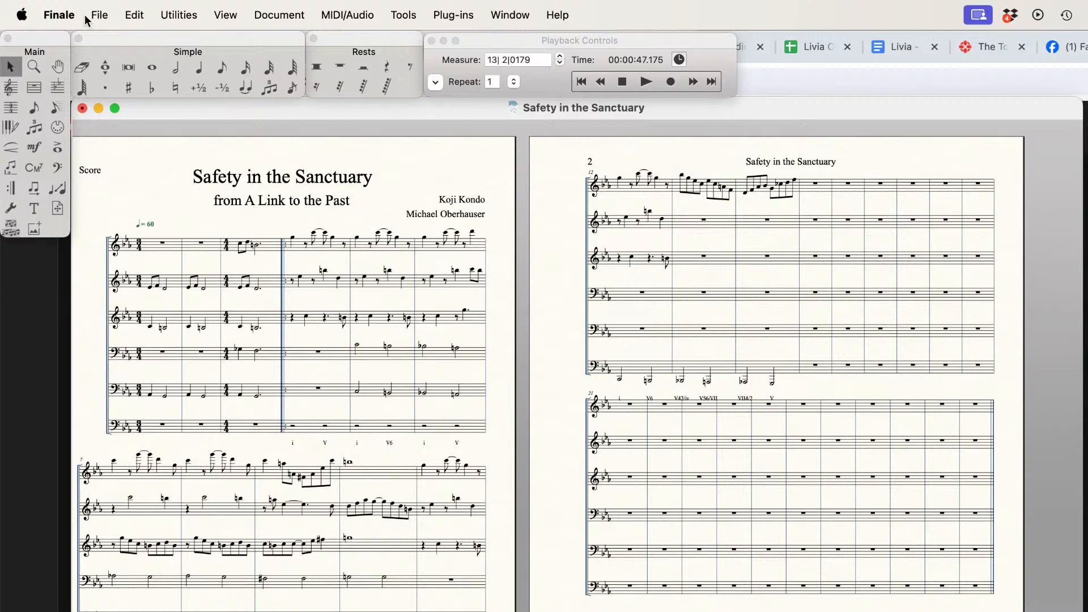
{"action": "left_click", "coordinate": [57, 208]}
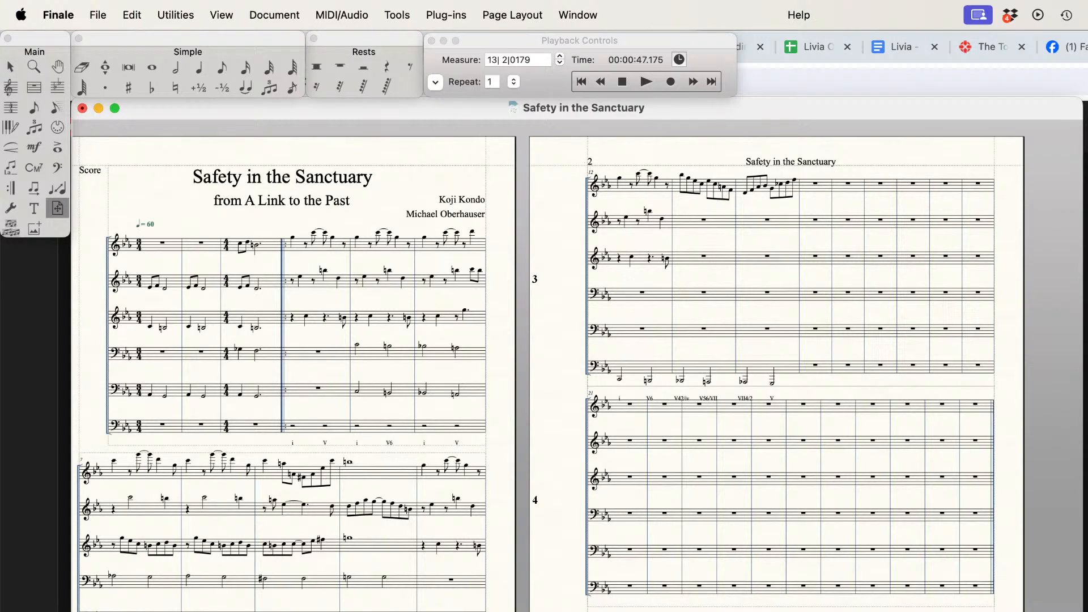
{"action": "left_click_drag", "start_coordinate": [658, 556], "coordinate": [658, 580]}
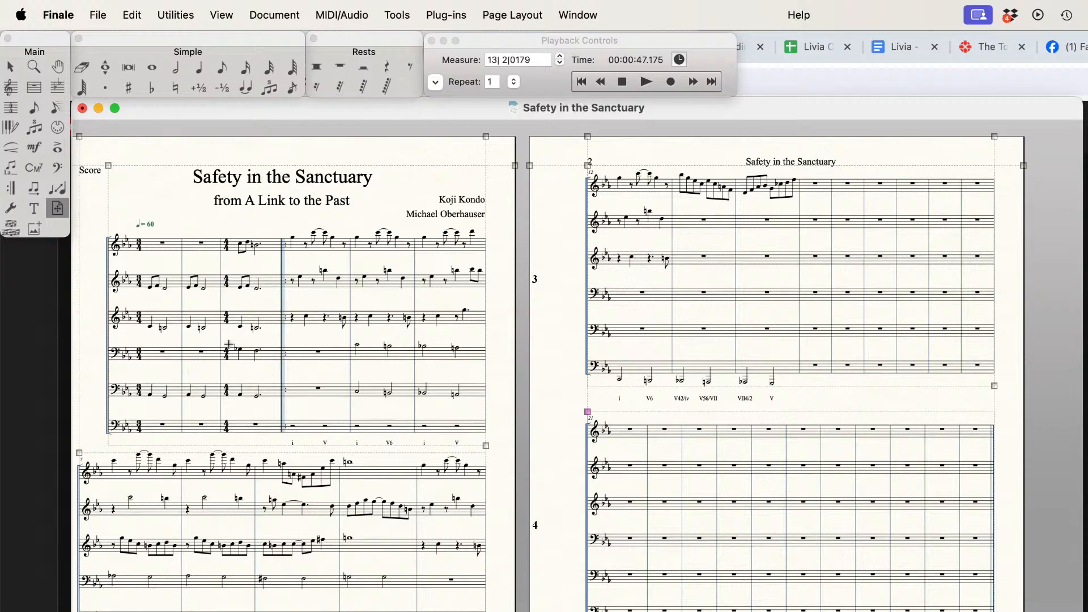
Step: Begin measure 13 of the second staff with an eighth rest, a quarter note and another eighth rest
{"action": "left_click", "coordinate": [200, 73]}
{"action": "left_click", "coordinate": [222, 68]}
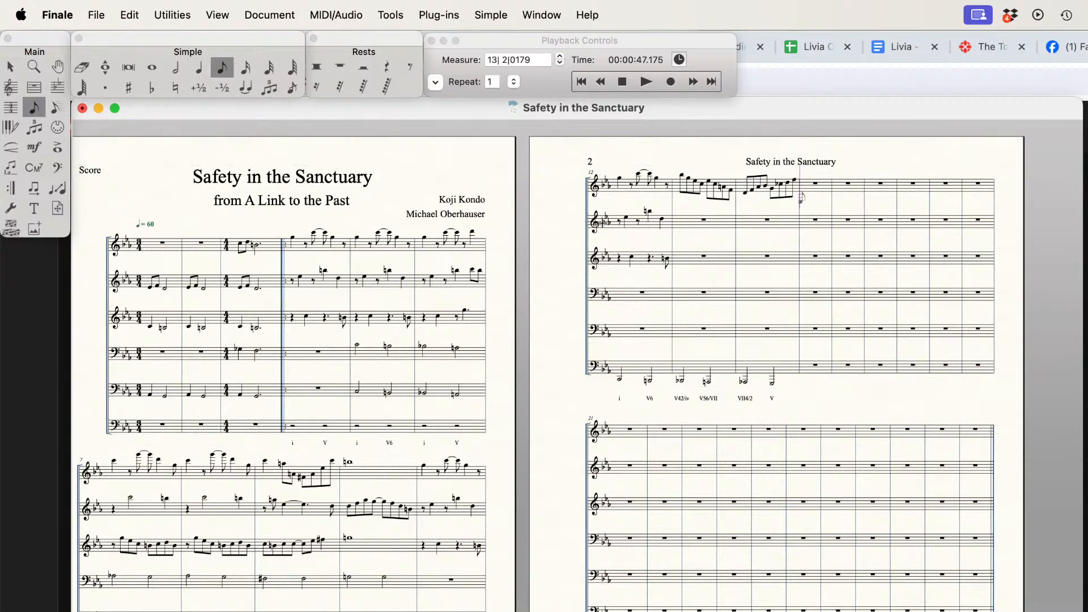
{"action": "left_click", "coordinate": [681, 217]}
{"action": "key", "text": "r"}
{"action": "key", "text": "Up"}
{"action": "key", "text": "Up"}
{"action": "key", "text": "Up"}
{"action": "key", "text": "Up"}
{"action": "key", "text": "Up"}
{"action": "key", "text": "Up"}
{"action": "key", "text": "Up"}
{"action": "key", "text": "Up"}
{"action": "key", "text": "Up"}
{"action": "key", "text": "Up"}
{"action": "key", "text": "Up"}
{"action": "key", "text": "Up"}
{"action": "key", "text": "Up"}
{"action": "key", "text": "Up"}
{"action": "key", "text": "5"}
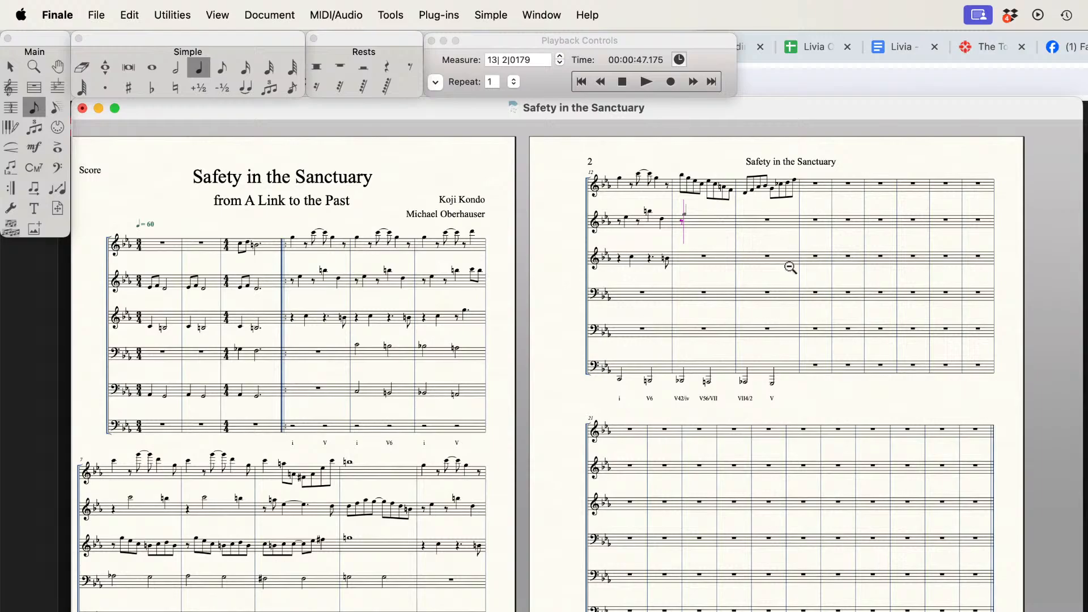
{"action": "key", "text": "Return"}
Step: Raise the fourth and fifth melody notes in measure 13 of the top staff and make the fifth a natural
{"action": "key", "text": "super+Up"}
{"action": "key", "text": "shift+Up"}
{"action": "left_click", "coordinate": [83, 67]}
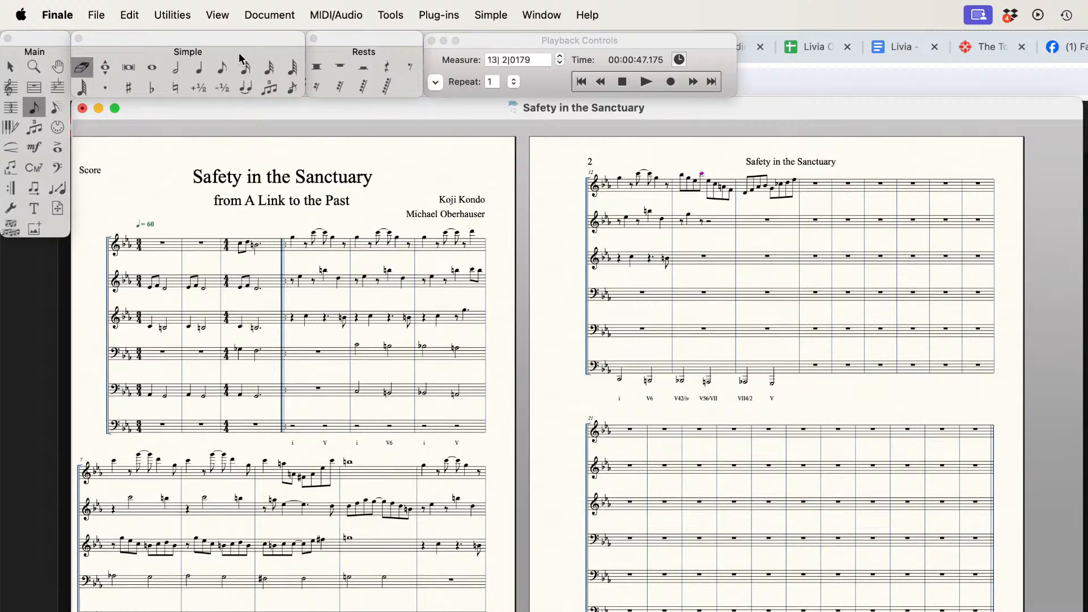
{"action": "left_click", "coordinate": [222, 68]}
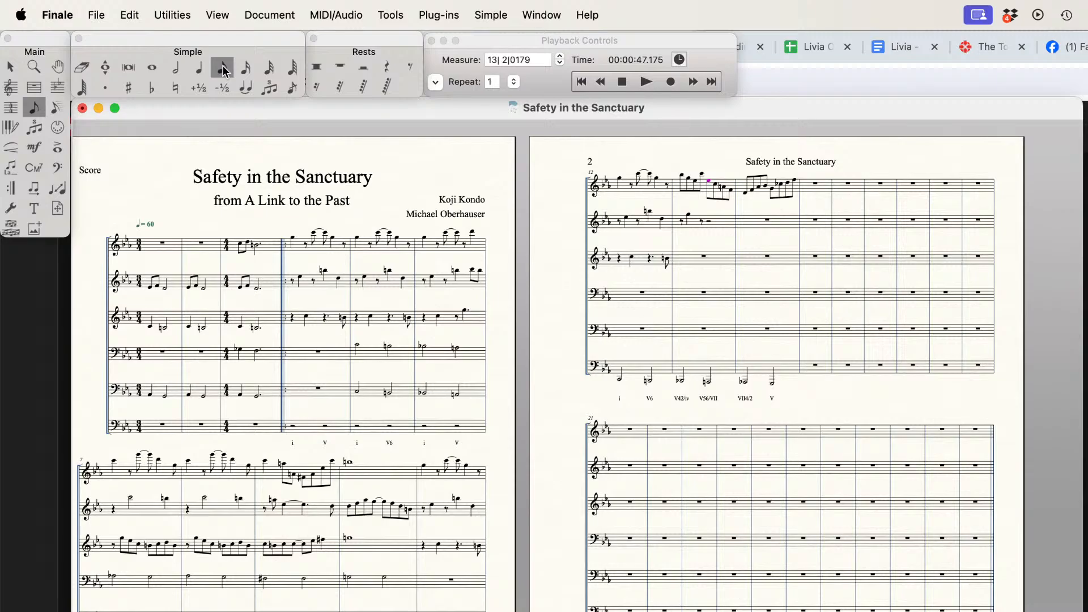
{"action": "key", "text": "Up"}
{"action": "key", "text": "Up"}
{"action": "key", "text": "Up"}
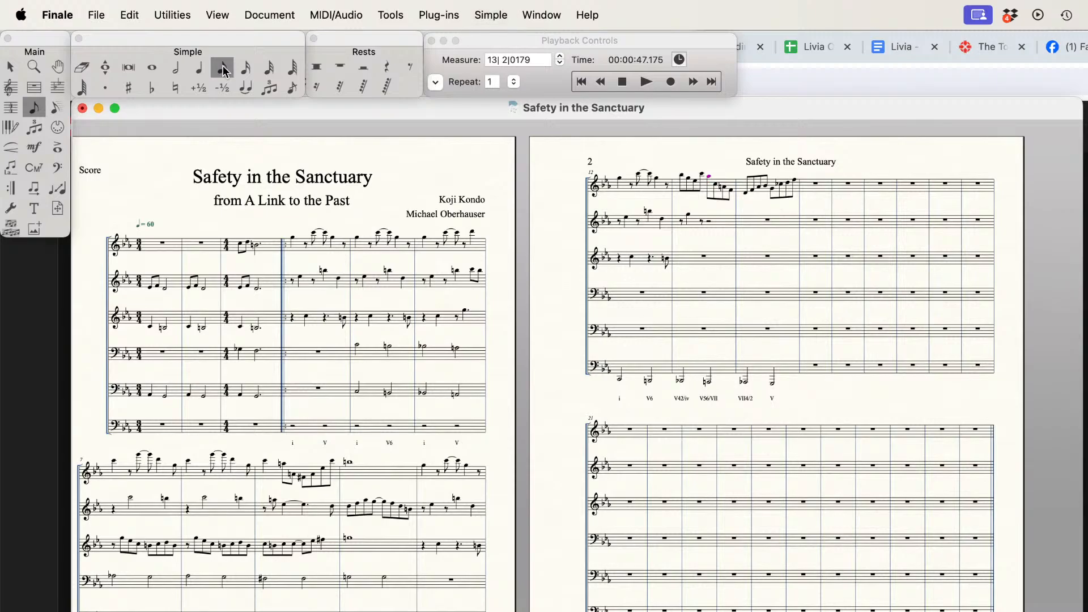
{"action": "key", "text": "n"}
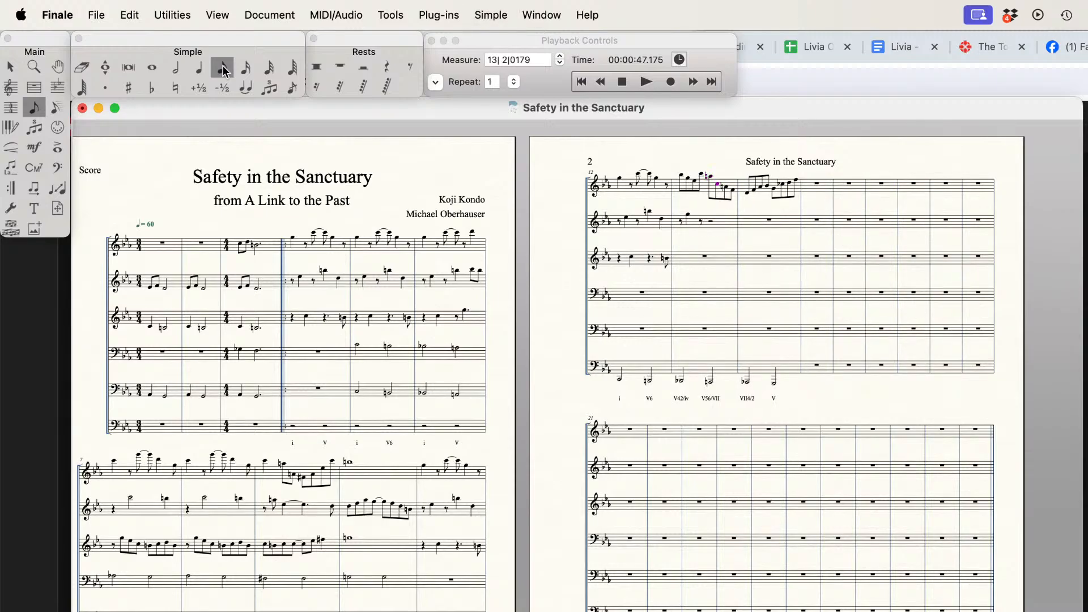
Step: Raise the remaining melody notes at the end of measure 13 in the top staff
{"action": "key", "text": "Up"}
{"action": "key", "text": "Up"}
{"action": "key", "text": "Up"}
{"action": "key", "text": "Up"}
{"action": "key", "text": "minus"}
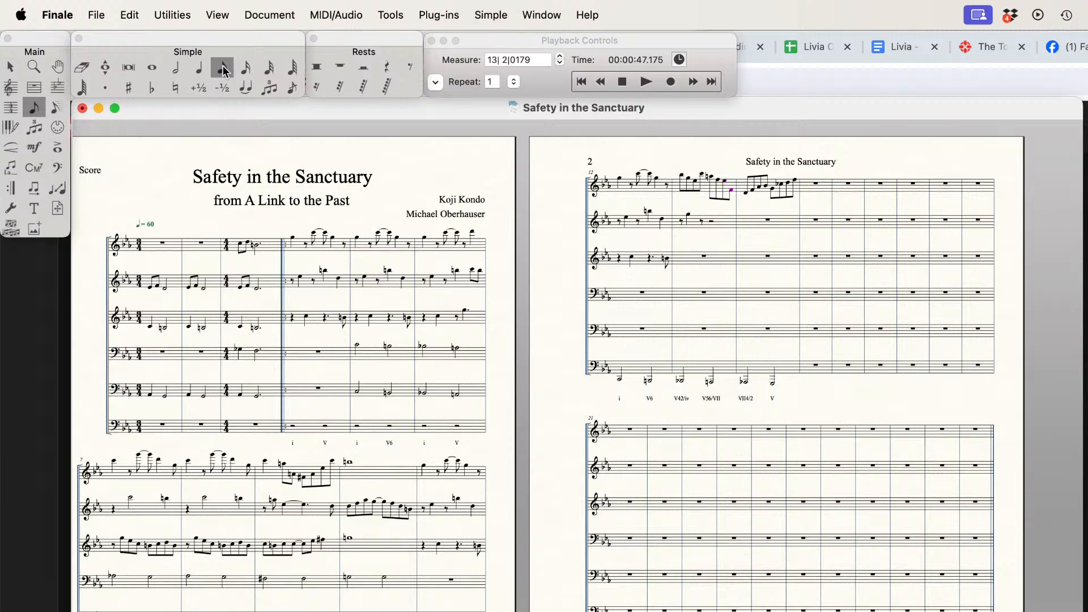
{"action": "key", "text": "Up"}
{"action": "key", "text": "Up"}
{"action": "key", "text": "Up"}
{"action": "key", "text": "Up"}
Step: Adjust the pitches of the opening melody notes in measure 14 of the top staff
{"action": "key", "text": "Right"}
{"action": "key", "text": "shift+Up"}
{"action": "key", "text": "Up"}
{"action": "key", "text": "Up"}
{"action": "key", "text": "Right"}
{"action": "key", "text": "backslash"}
{"action": "key", "text": "Left"}
Step: Complete measure 13 of the second staff with two quarter notes, A natural and E
{"action": "key", "text": "super+Down"}
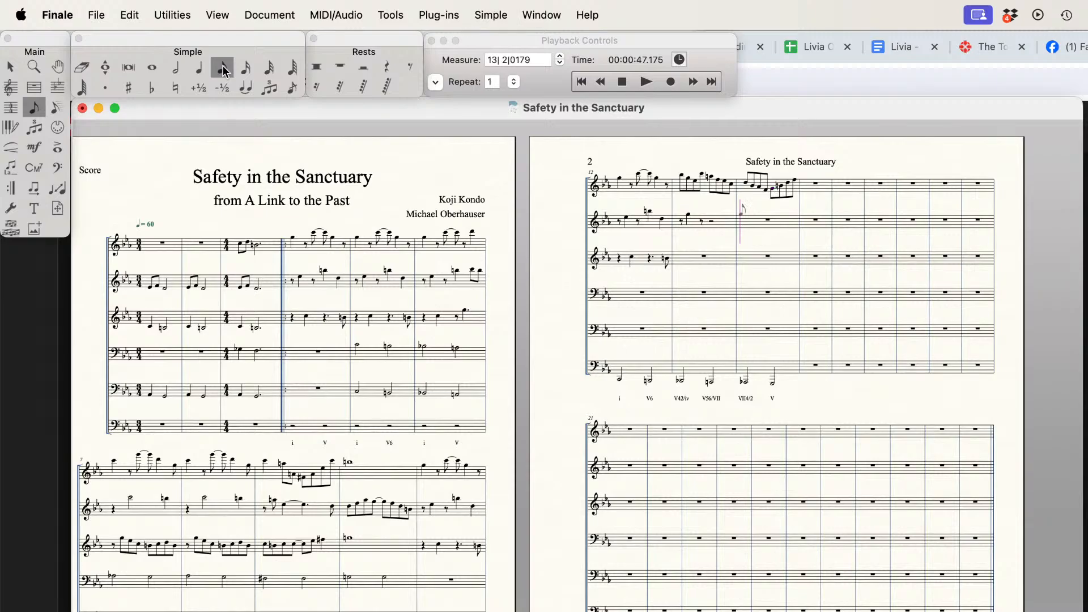
{"action": "key", "text": "Left"}
{"action": "key", "text": "5"}
{"action": "key", "text": "Right"}
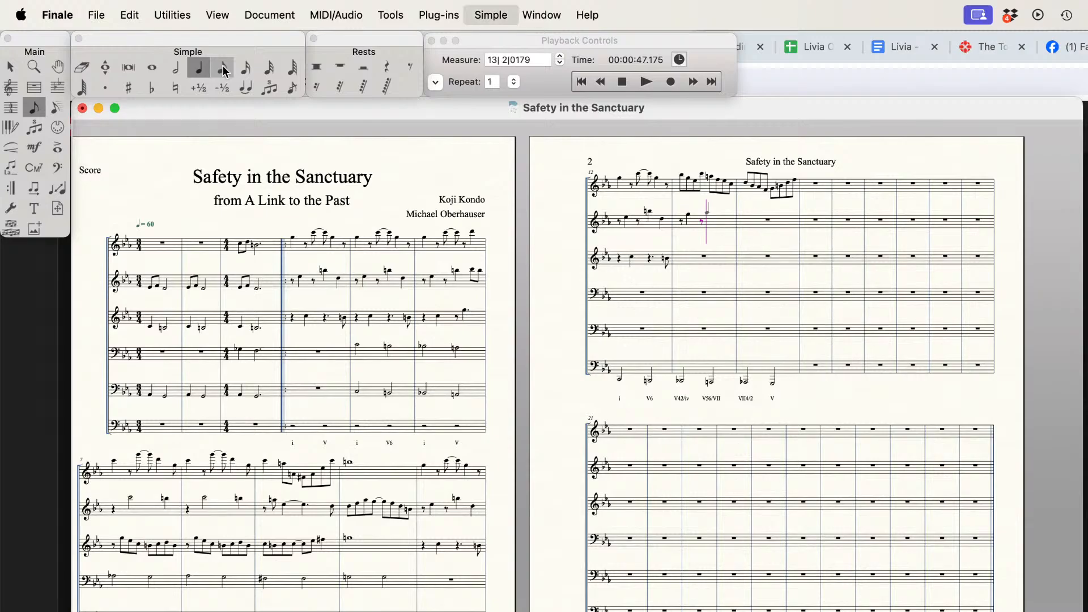
{"action": "key", "text": "a"}
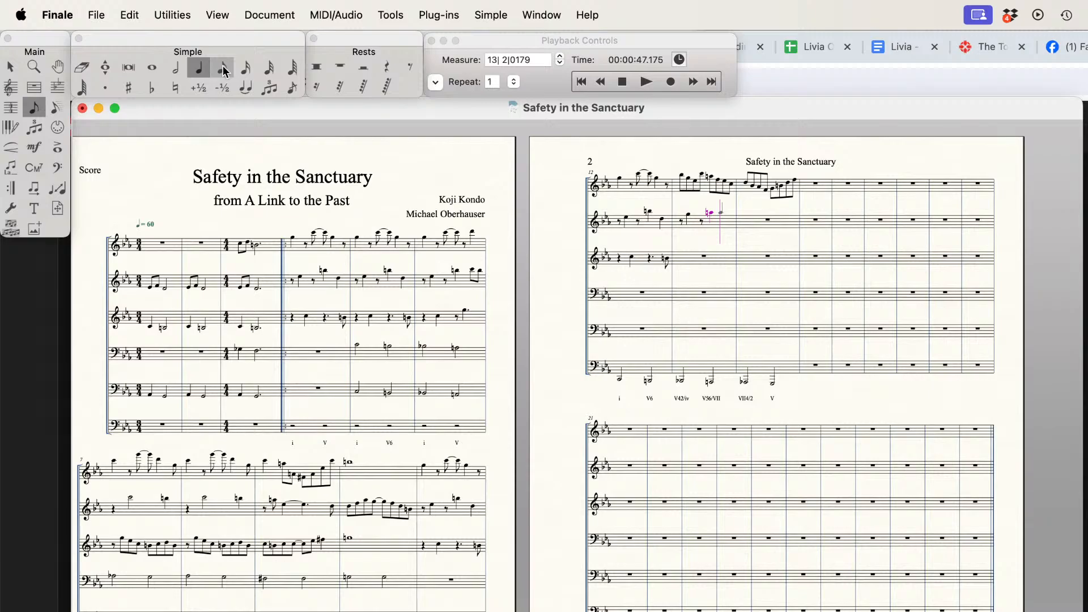
{"action": "key", "text": "e"}
{"action": "key", "text": "b"}
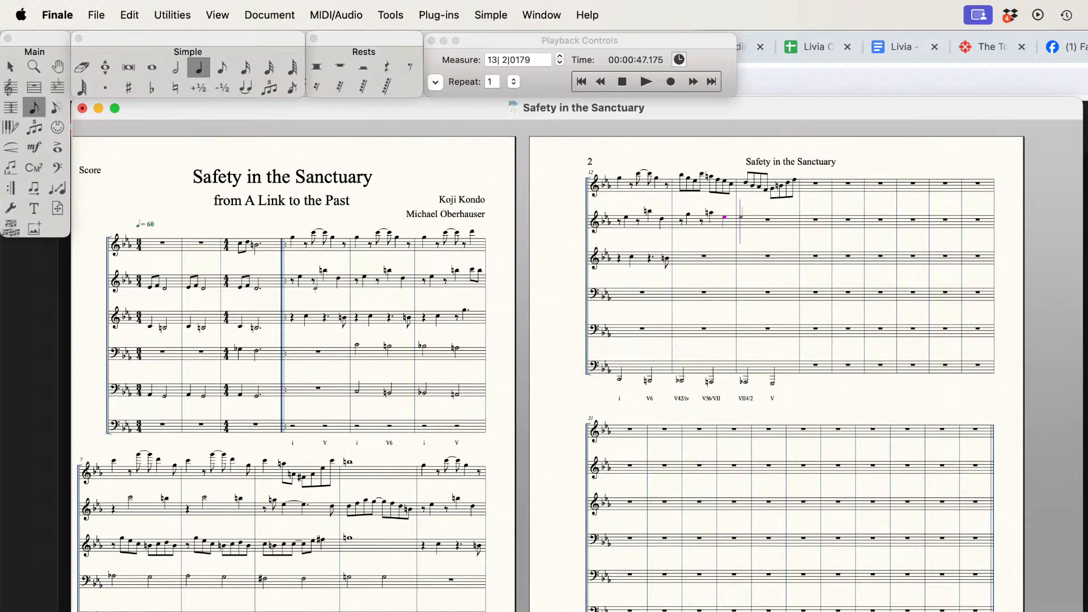
Step: Fill measure 14 of the second staff with an eighth rest, a quarter note, an eighth rest and two quarter notes
{"action": "key", "text": "alt+5"}
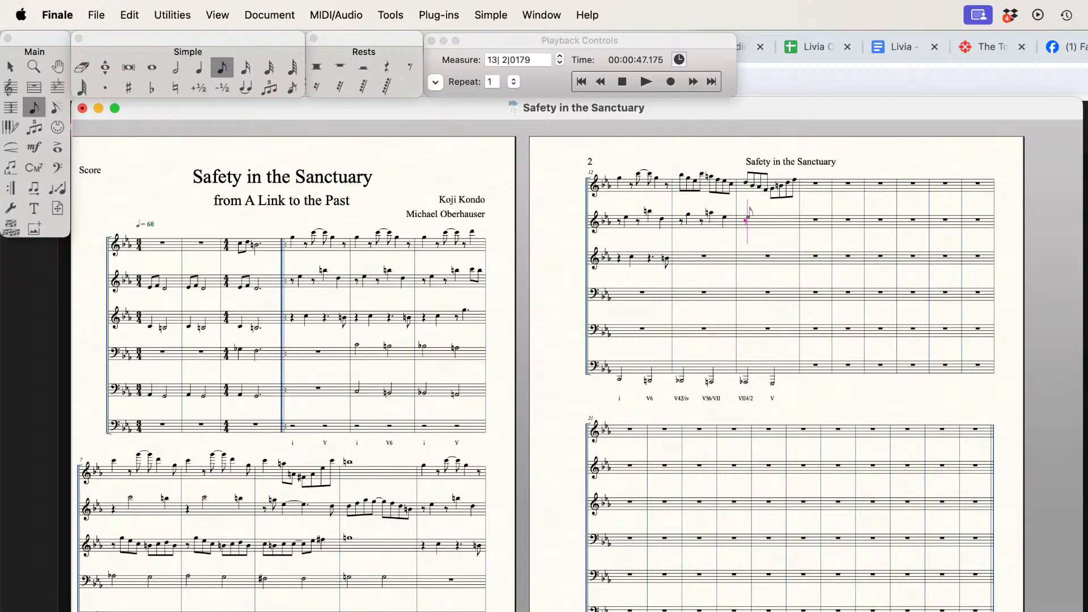
{"action": "key", "text": "alt+5"}
{"action": "key", "text": "b"}
{"action": "key", "text": "alt+4"}
{"action": "key", "text": "b"}
{"action": "key", "text": "alt+5"}
{"action": "key", "text": "Down"}
{"action": "key", "text": "Down"}
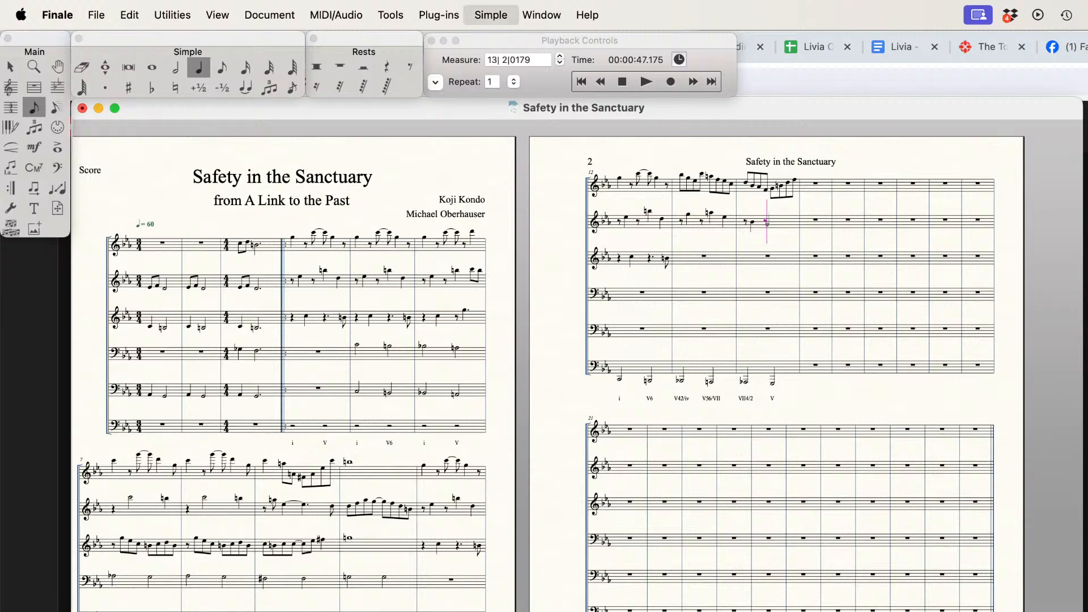
{"action": "key", "text": "Return"}
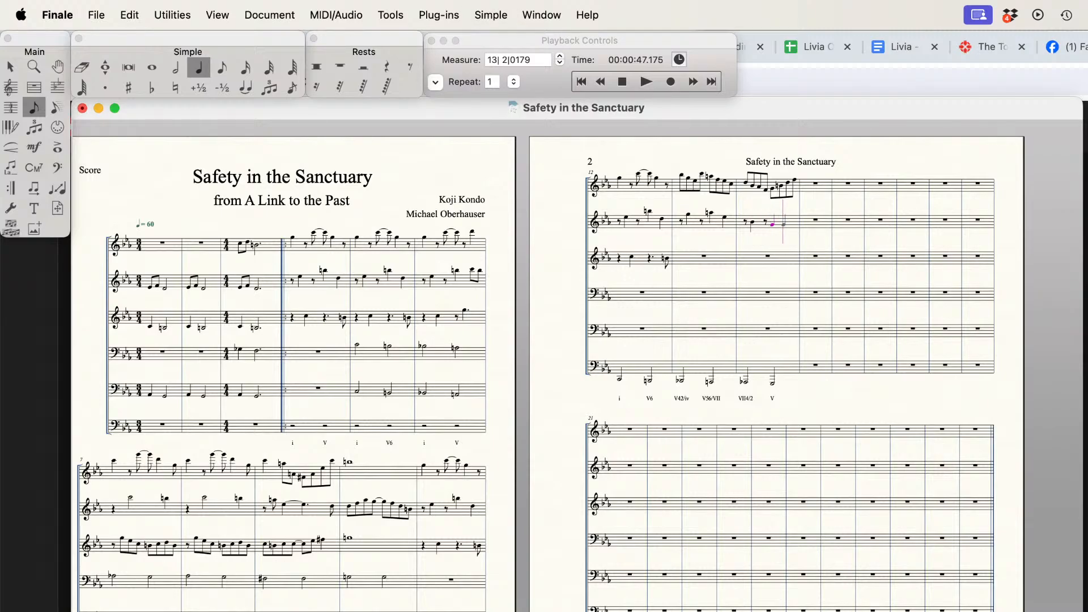
{"action": "key", "text": "Up"}
{"action": "key", "text": "Return"}
Step: Fill measure 13 of the third staff with a quarter rest, a quarter note E, a dotted quarter rest and an eighth note
{"action": "key", "text": "alt+Down"}
{"action": "key", "text": "Left"}
{"action": "key", "text": "Left"}
{"action": "key", "text": "0"}
{"action": "key", "text": "e"}
{"action": "key", "text": "0"}
{"action": "key", "text": "4"}
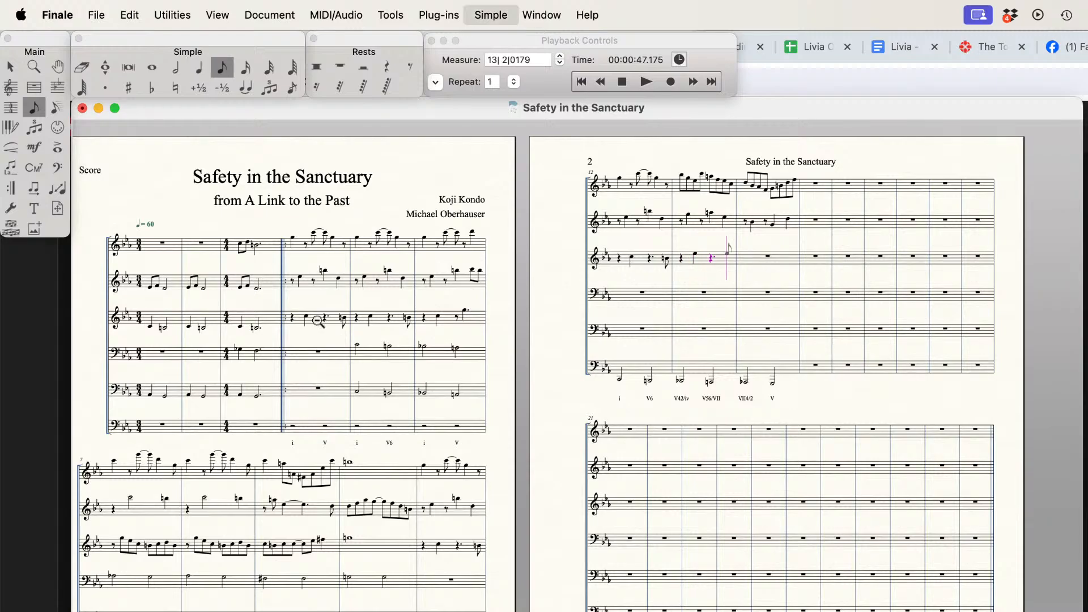
{"action": "key", "text": "Down"}
{"action": "key", "text": "Down"}
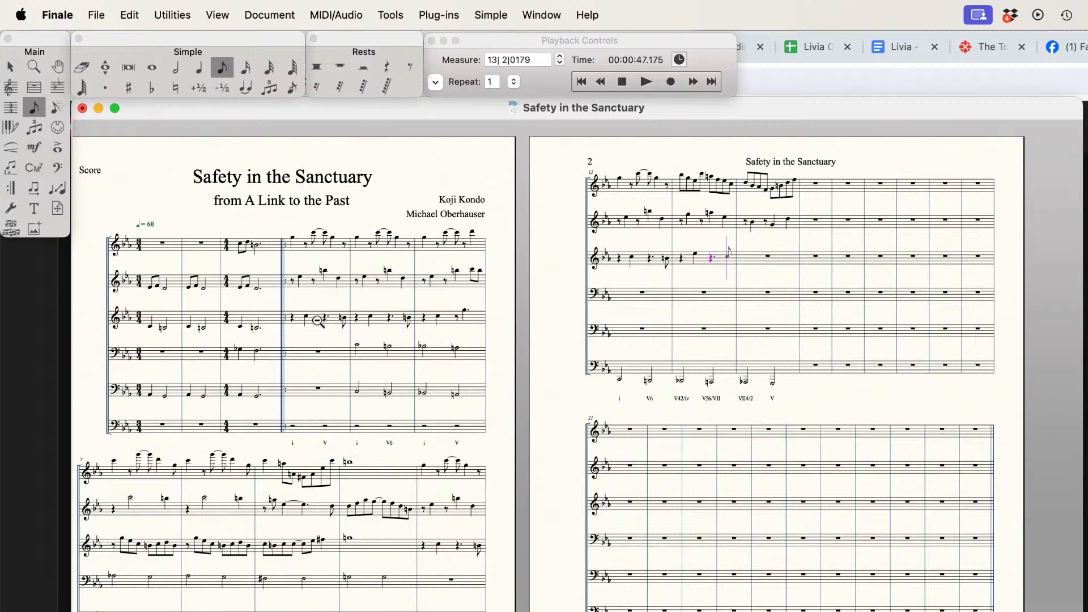
{"action": "key", "text": "Return"}
Step: Fill measure 14 of the third staff with a quarter rest, a quarter note, a dotted quarter rest and an eighth note
{"action": "key", "text": "5"}
{"action": "key", "text": "BackSpace"}
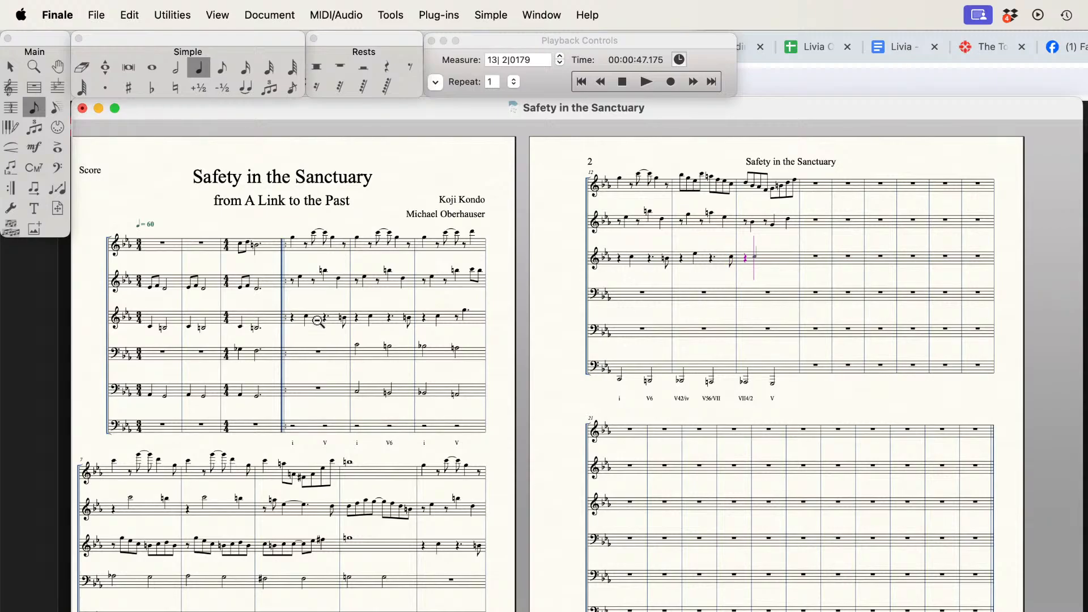
{"action": "key", "text": "Down"}
{"action": "key", "text": "Return"}
{"action": "key", "text": "BackSpace"}
{"action": "key", "text": "4"}
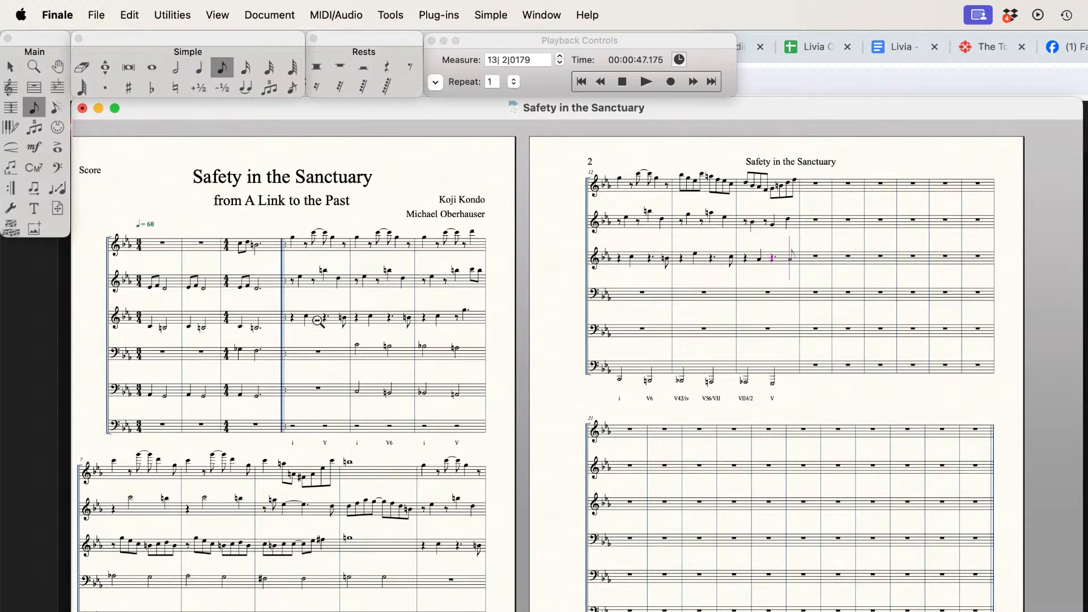
{"action": "key", "text": "Up"}
{"action": "key", "text": "Return"}
Step: Erase the second melody note of measure 13 in the top staff, making the first a quarter note followed by an eighth rest
{"action": "left_click", "coordinate": [95, 68]}
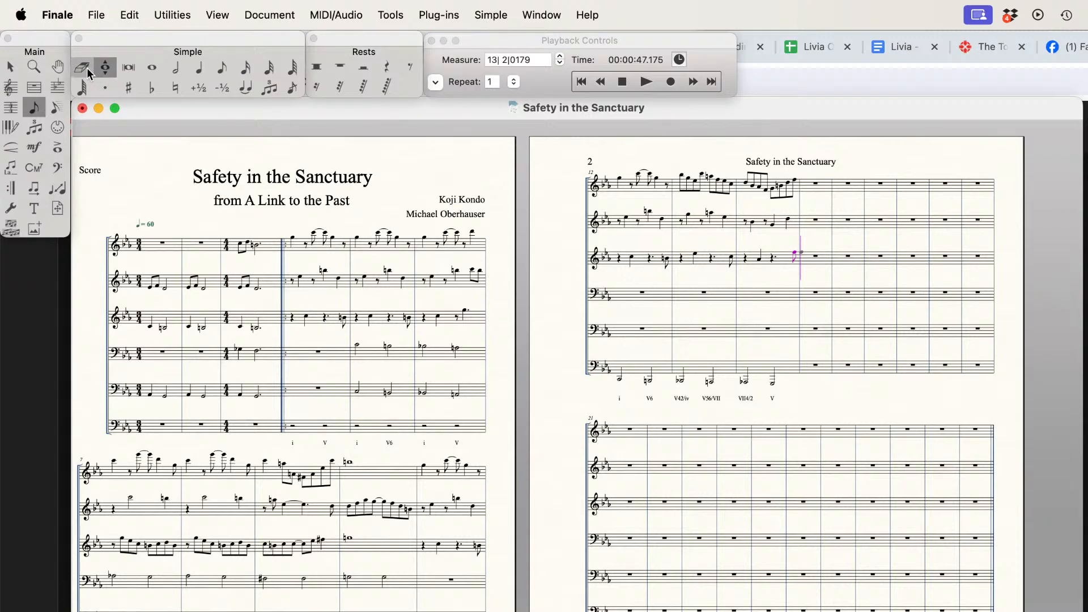
{"action": "left_click", "coordinate": [82, 68]}
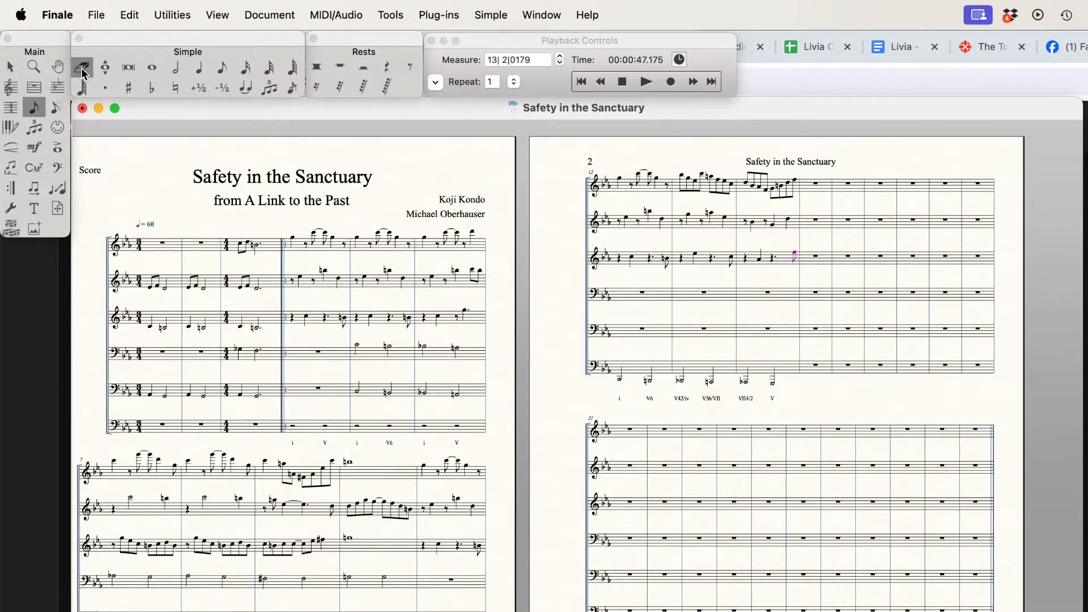
{"action": "left_click", "coordinate": [689, 187]}
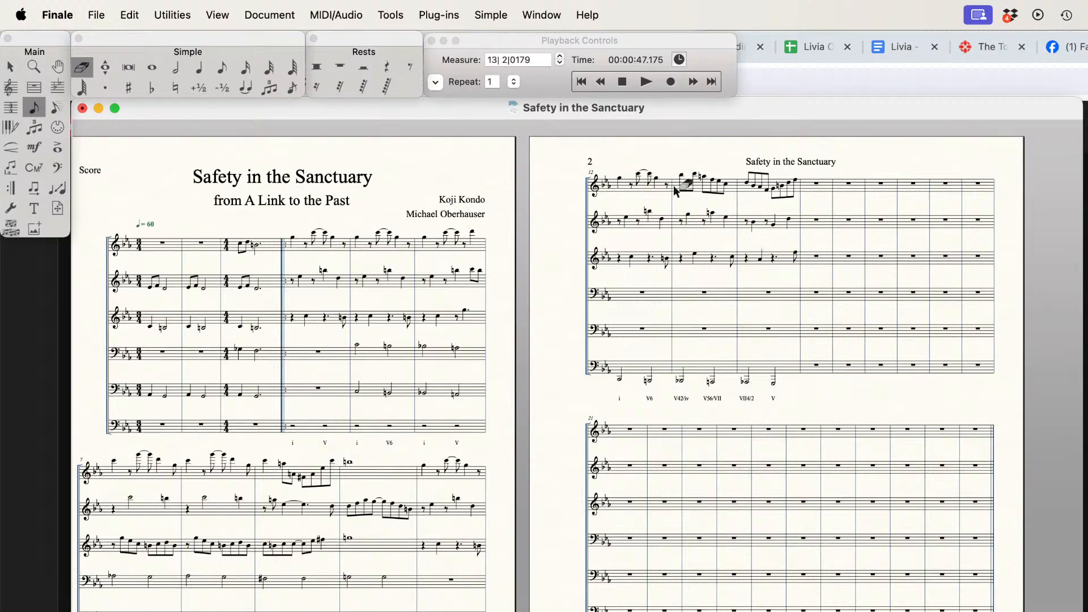
{"action": "left_click", "coordinate": [198, 68]}
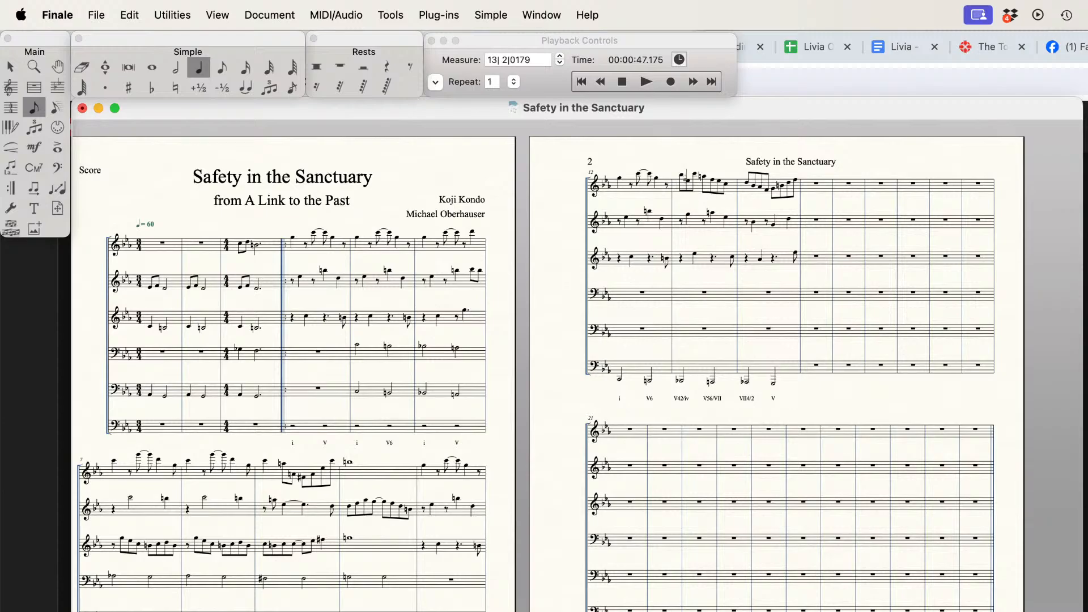
{"action": "left_click", "coordinate": [683, 175]}
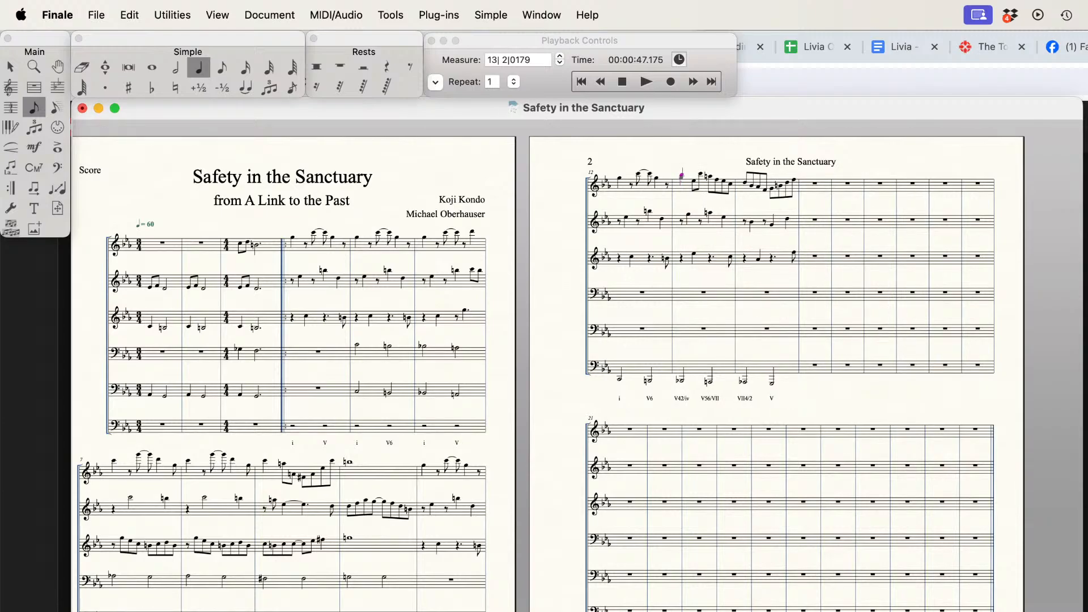
{"action": "key", "text": "Right"}
{"action": "key", "text": "r"}
Step: Remove the natural from the second note after the rest in measure 13 of the top staff and delete the surplus closing notes
{"action": "key", "text": "Right"}
{"action": "key", "text": "plus"}
{"action": "key", "text": "minus"}
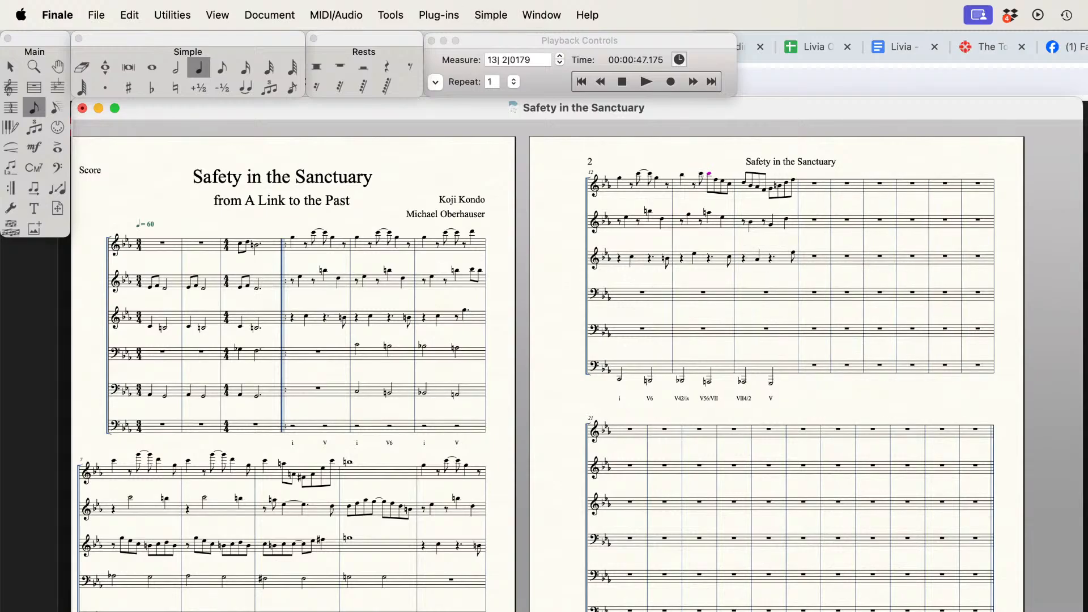
{"action": "key", "text": "n"}
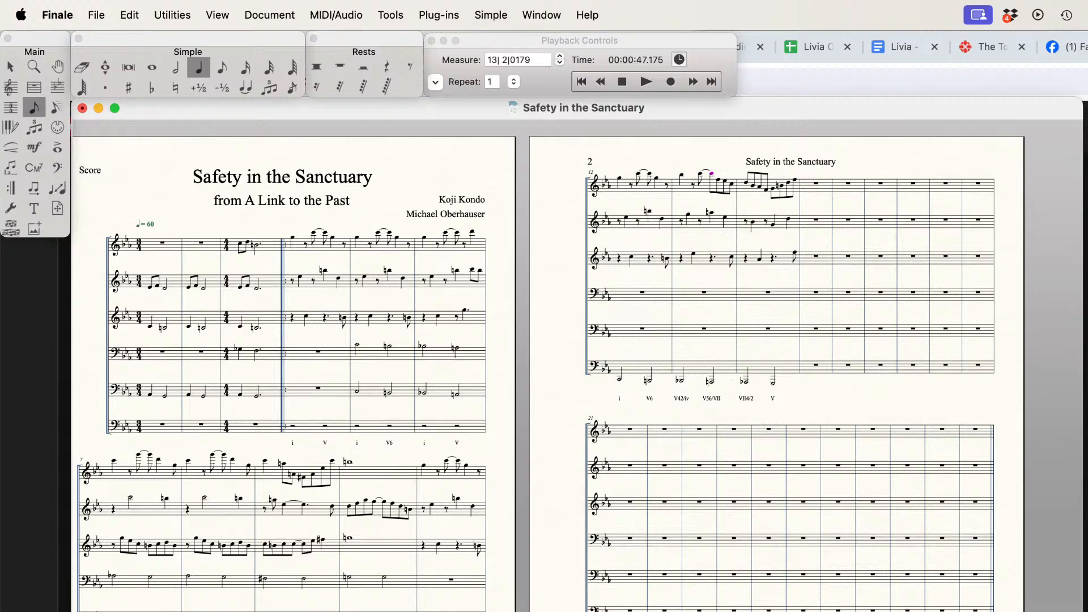
{"action": "key", "text": "Right"}
{"action": "key", "text": "Right"}
{"action": "key", "text": "Right"}
{"action": "key", "text": "BackSpace"}
{"action": "key", "text": "BackSpace"}
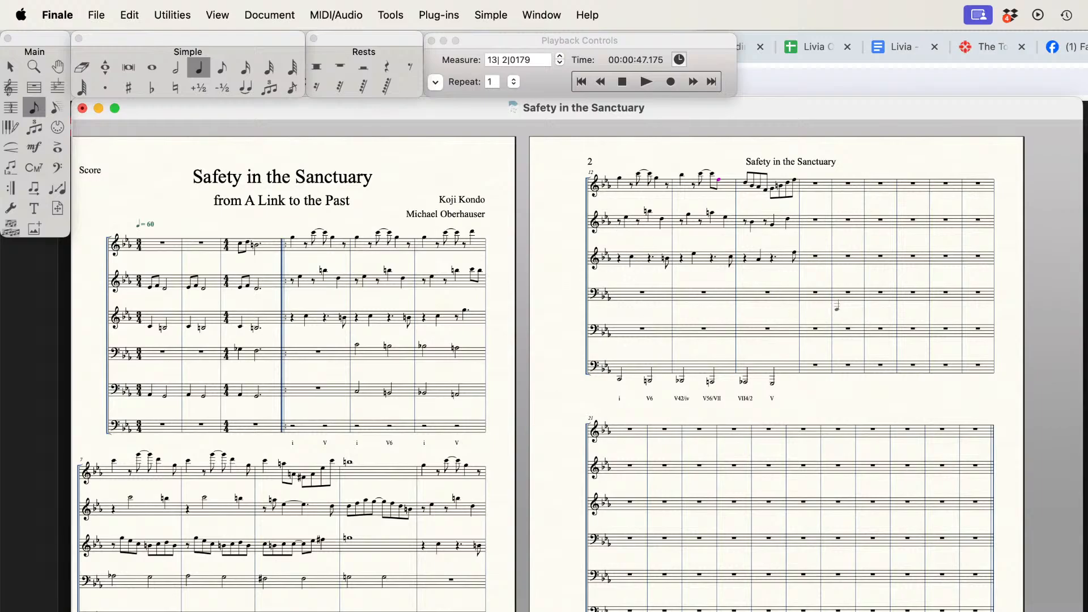
{"action": "left_click", "coordinate": [718, 179]}
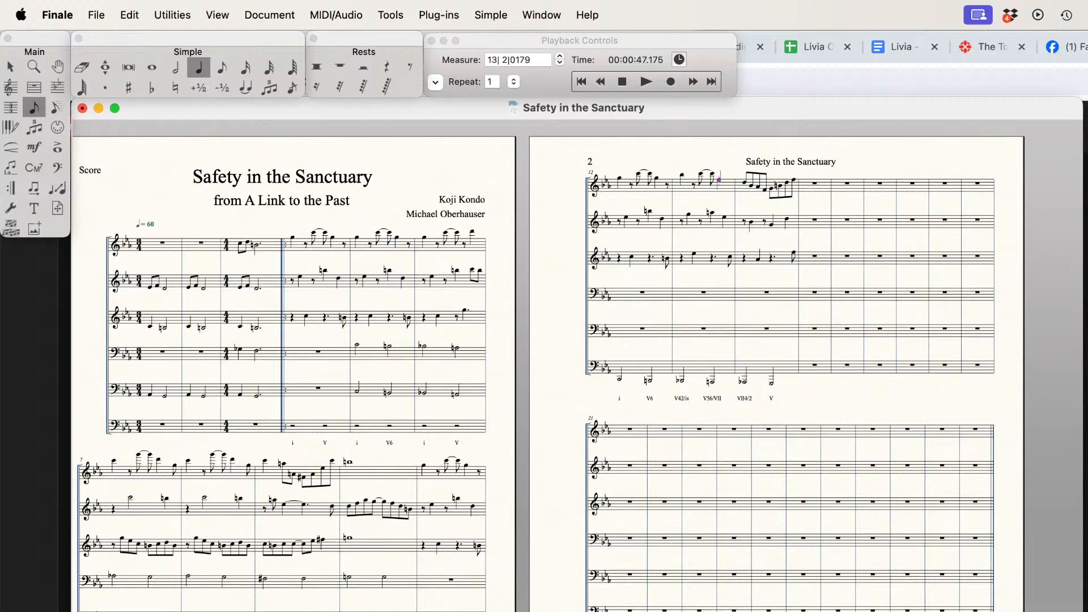
Step: Erase the second melody note of measure 14 in the top staff, making the first a quarter note followed by an eighth rest
{"action": "left_click", "coordinate": [89, 73]}
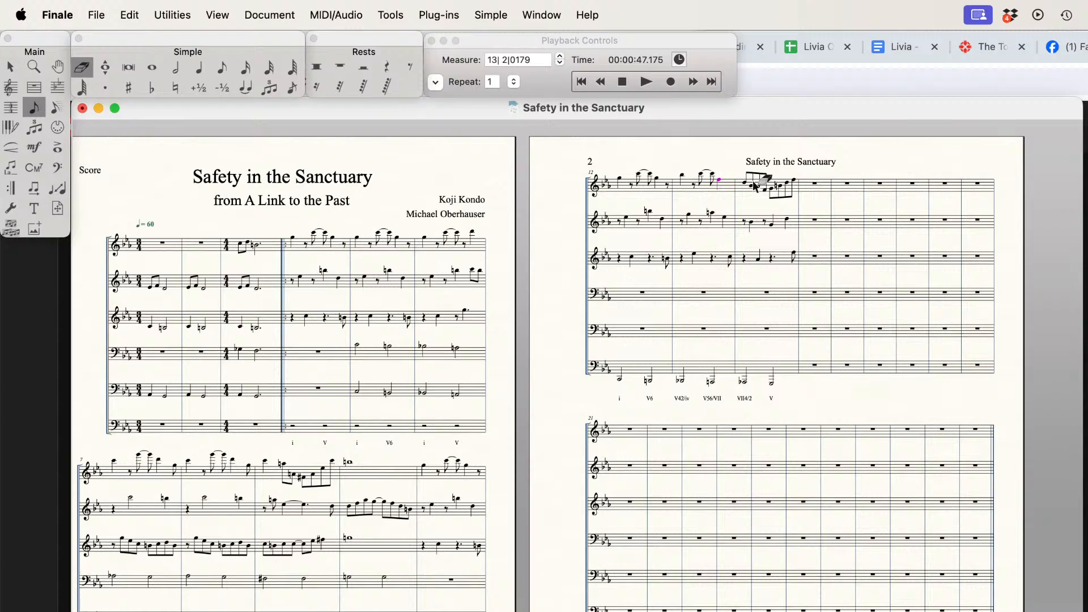
{"action": "left_click", "coordinate": [198, 69]}
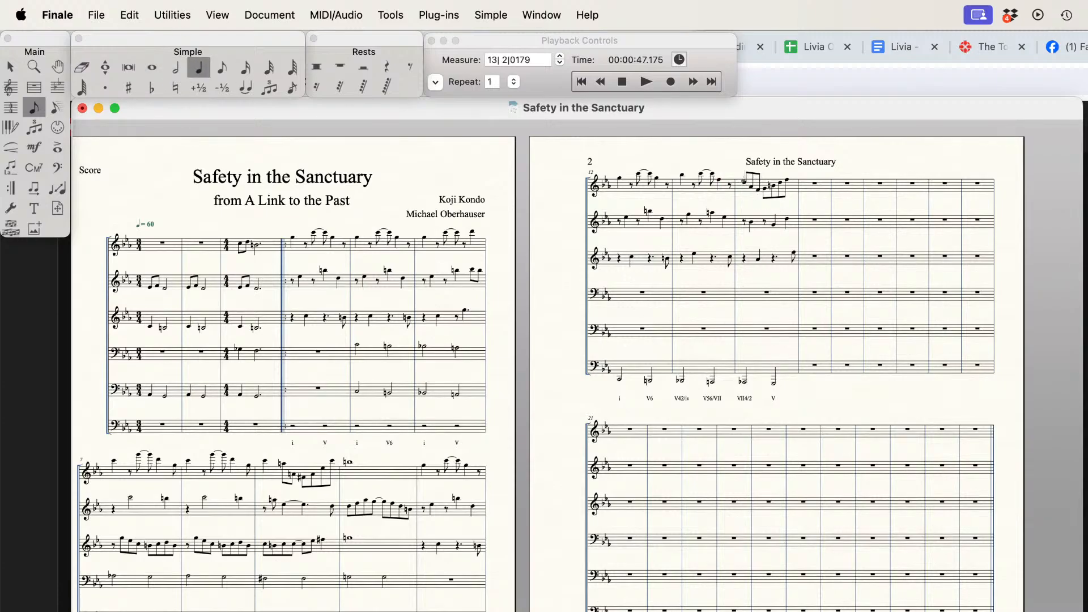
{"action": "left_click", "coordinate": [743, 181]}
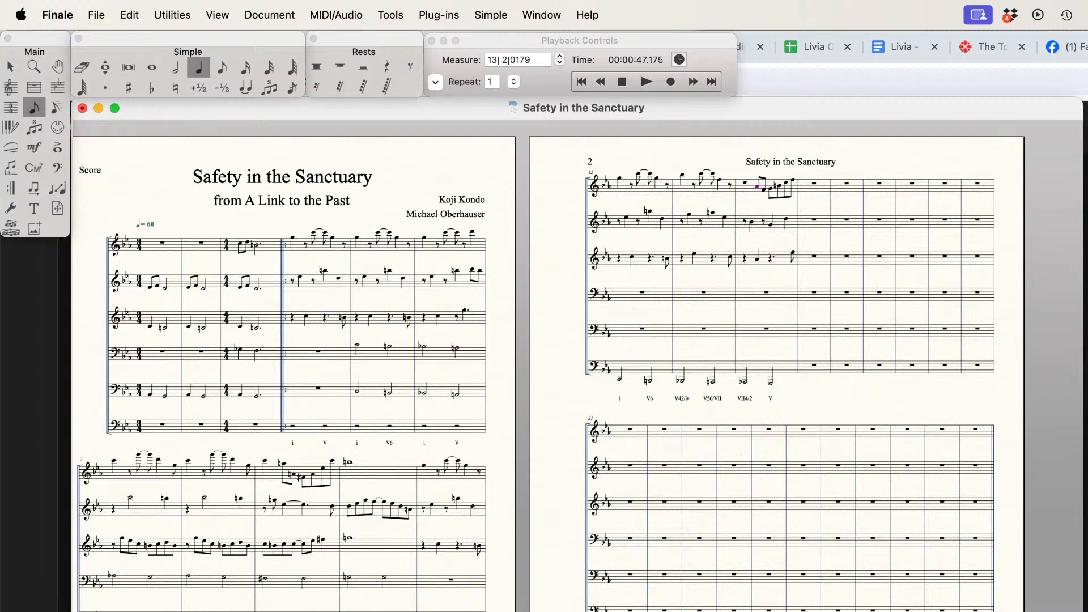
{"action": "key", "text": "r"}
{"action": "key", "text": "Right"}
{"action": "key", "text": "Right"}
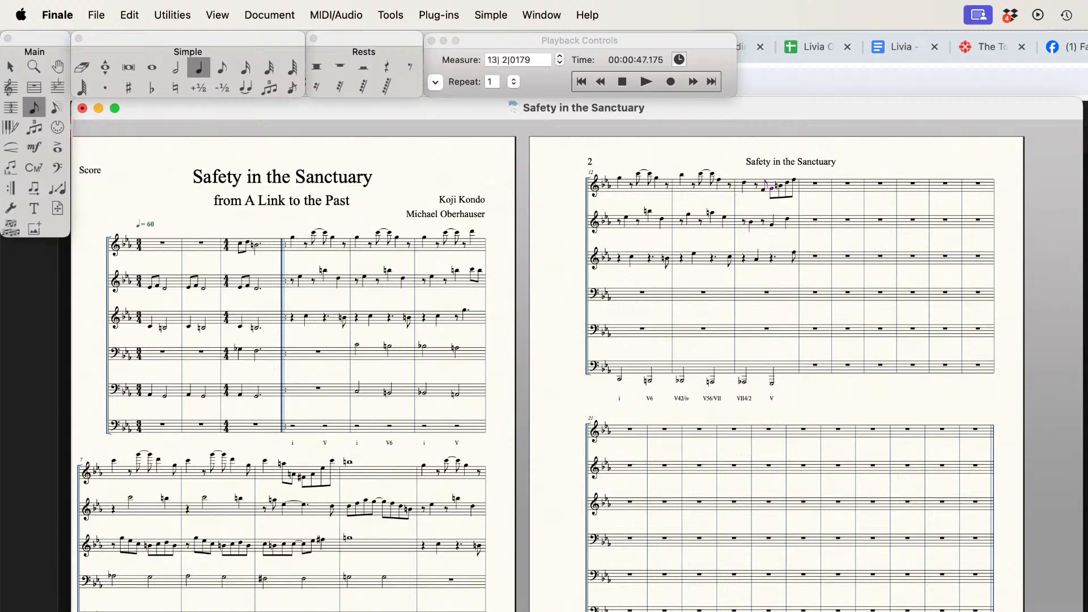
Step: Rework the end of measure 14 in the top staff into two tied F eighth notes and a quarter-note B natural, erasing the surplus notes
{"action": "key", "text": "Down"}
{"action": "key", "text": "shift+t"}
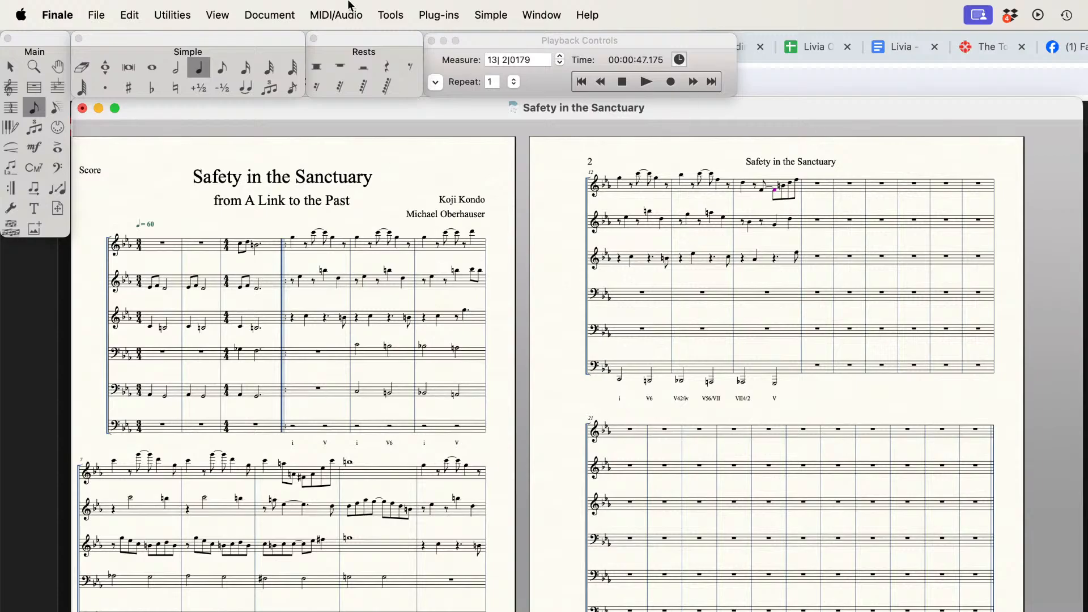
{"action": "left_click", "coordinate": [82, 67]}
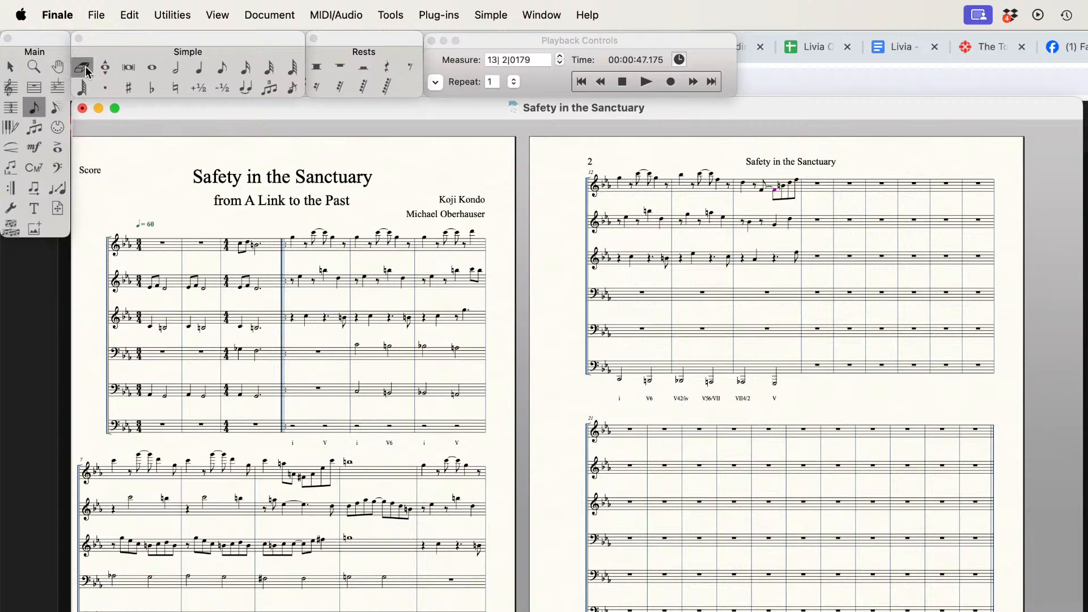
{"action": "left_click", "coordinate": [792, 194]}
{"action": "left_click", "coordinate": [199, 67]}
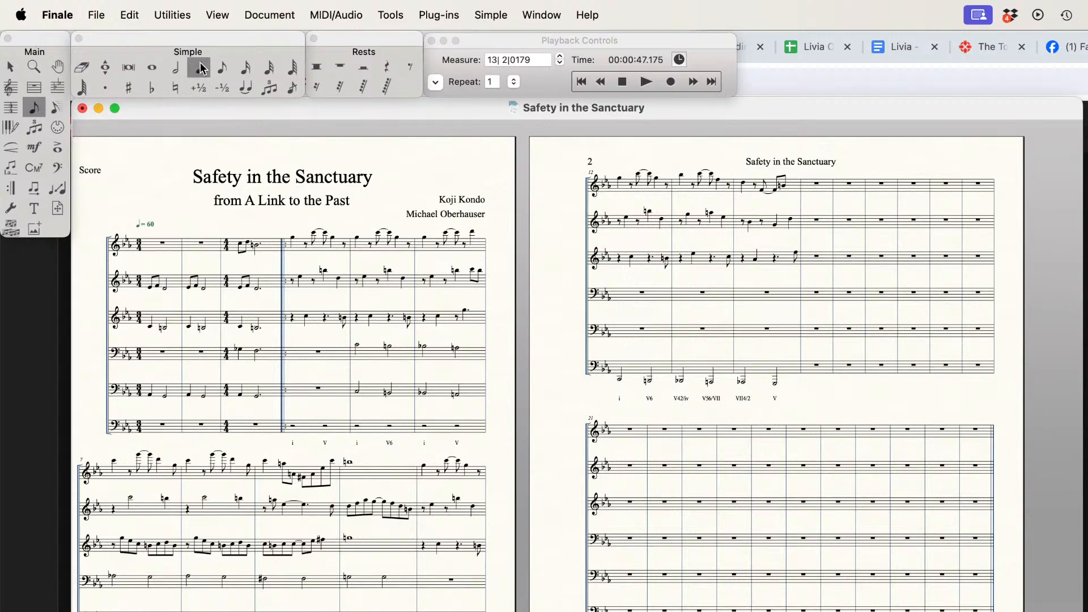
{"action": "left_click", "coordinate": [782, 184]}
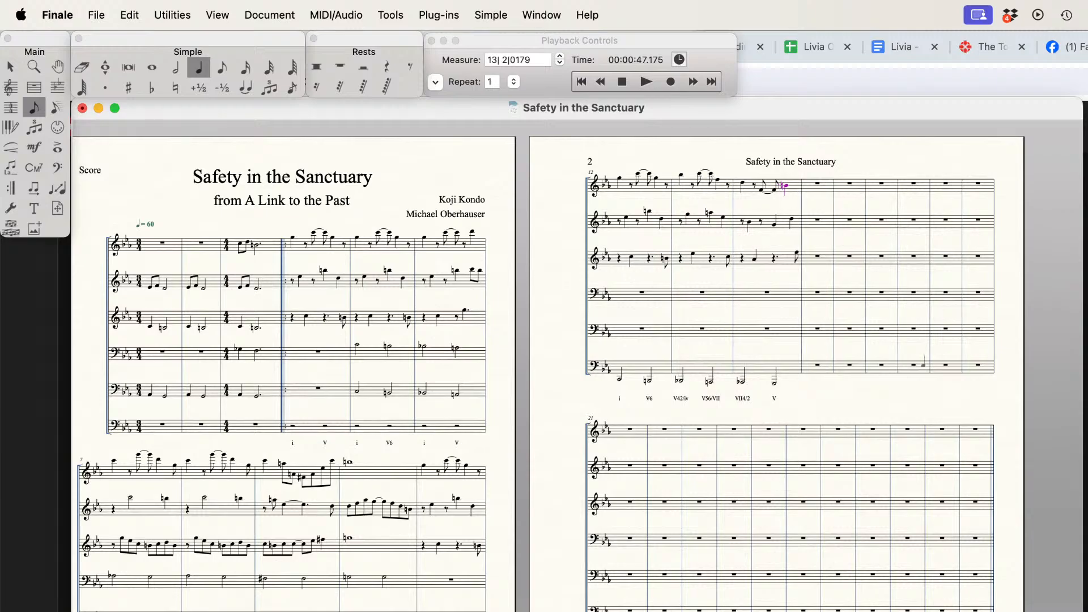
Step: Save the score and play it back through measure 14
{"action": "left_click", "coordinate": [623, 81]}
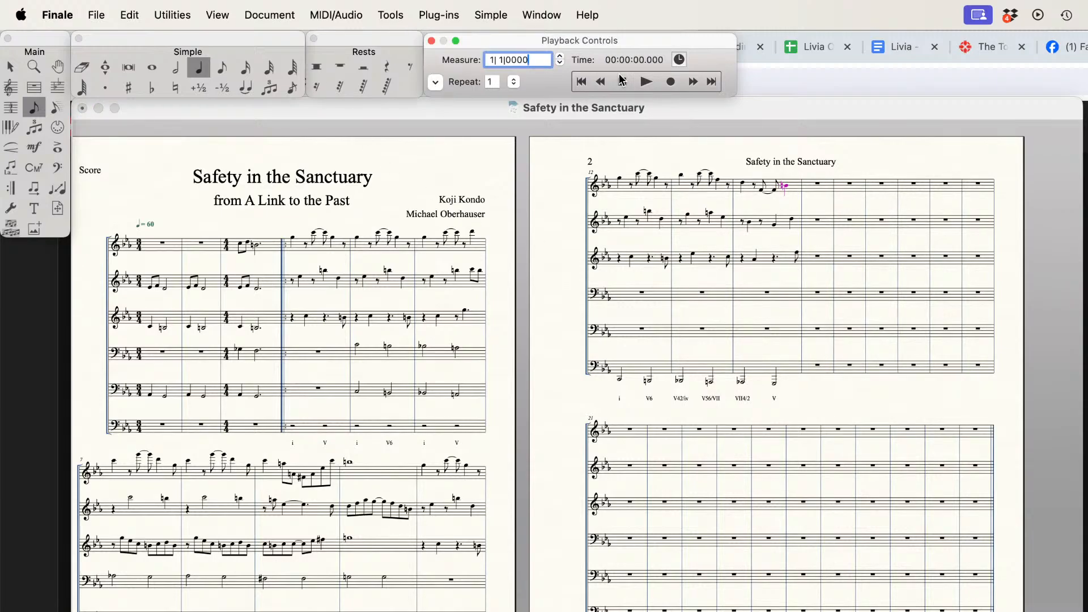
{"action": "key", "text": "super+s"}
{"action": "left_click", "coordinate": [646, 80]}
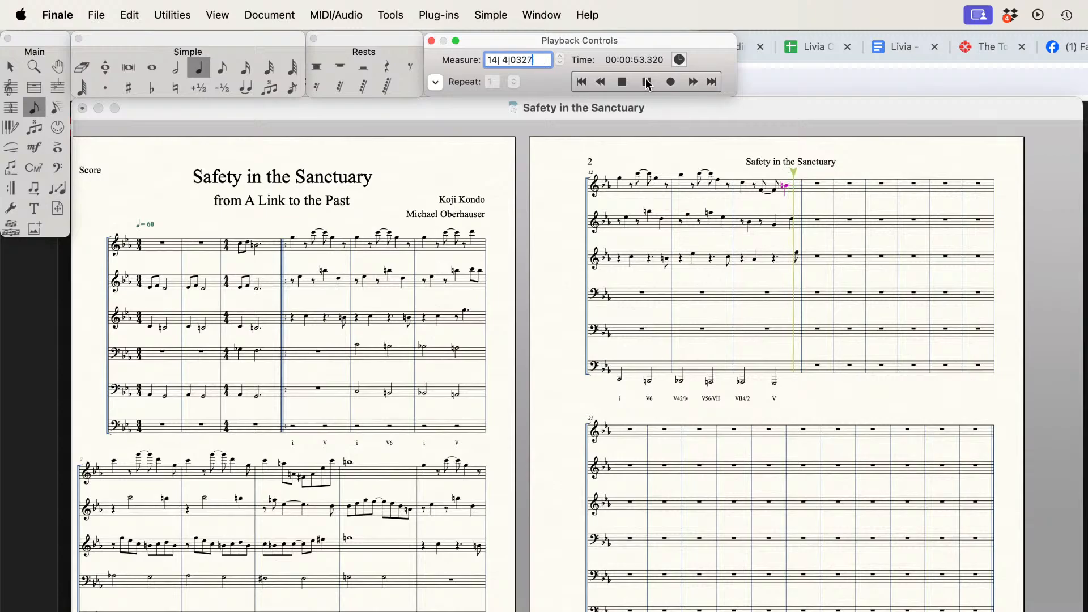
{"action": "left_click", "coordinate": [622, 82]}
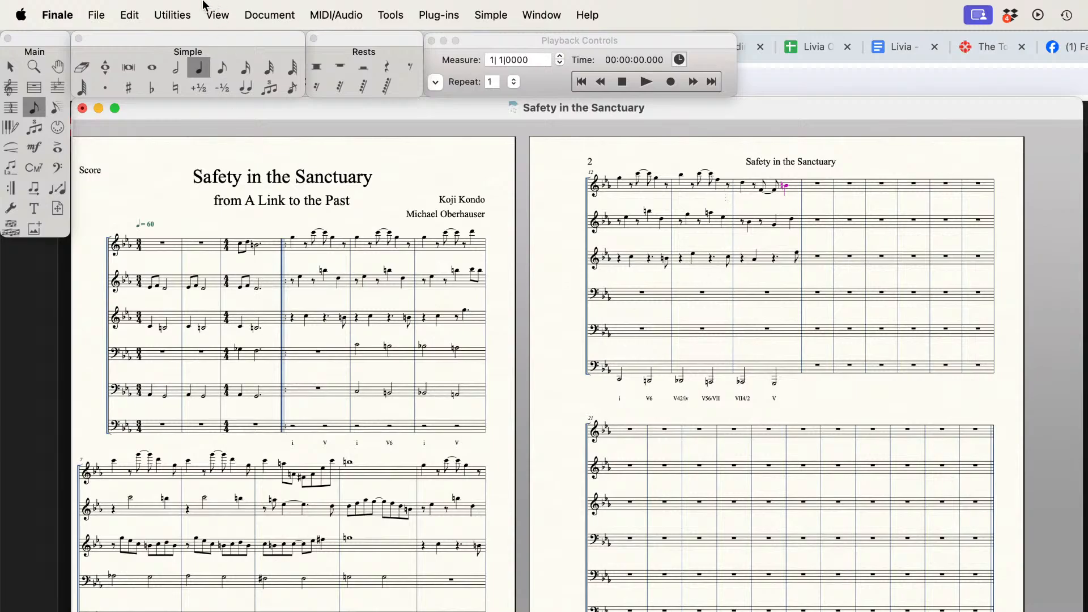
Step: Set the closing eighth note of measure 14 in the third staff to G and switch the score to a continuous scrolling layout
{"action": "left_click", "coordinate": [222, 67]}
{"action": "left_click", "coordinate": [798, 253]}
{"action": "key", "text": "Up"}
{"action": "key", "text": "Right"}
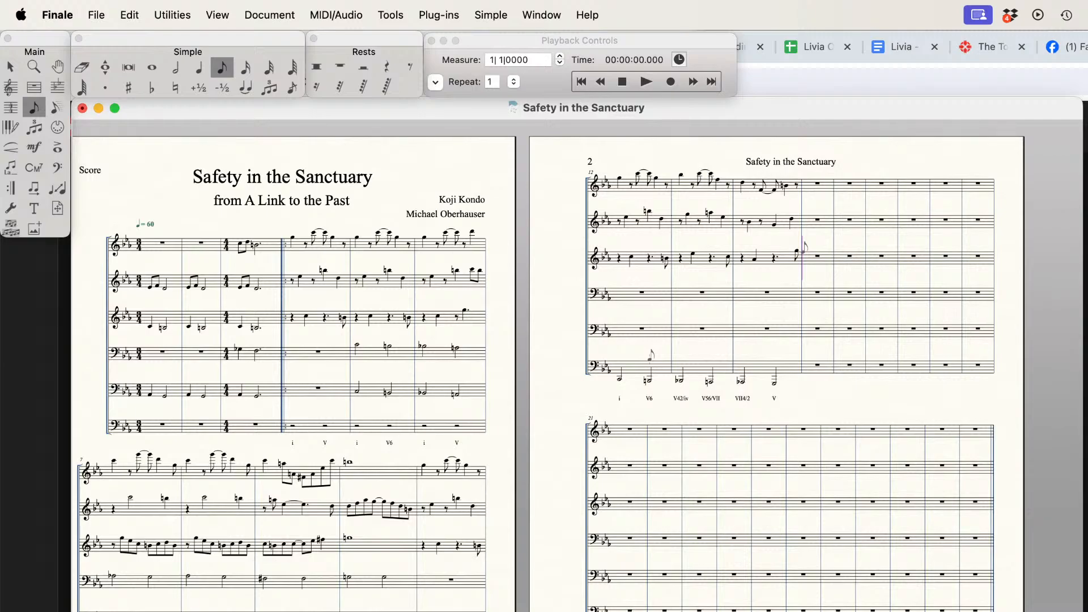
{"action": "key", "text": "super+e"}
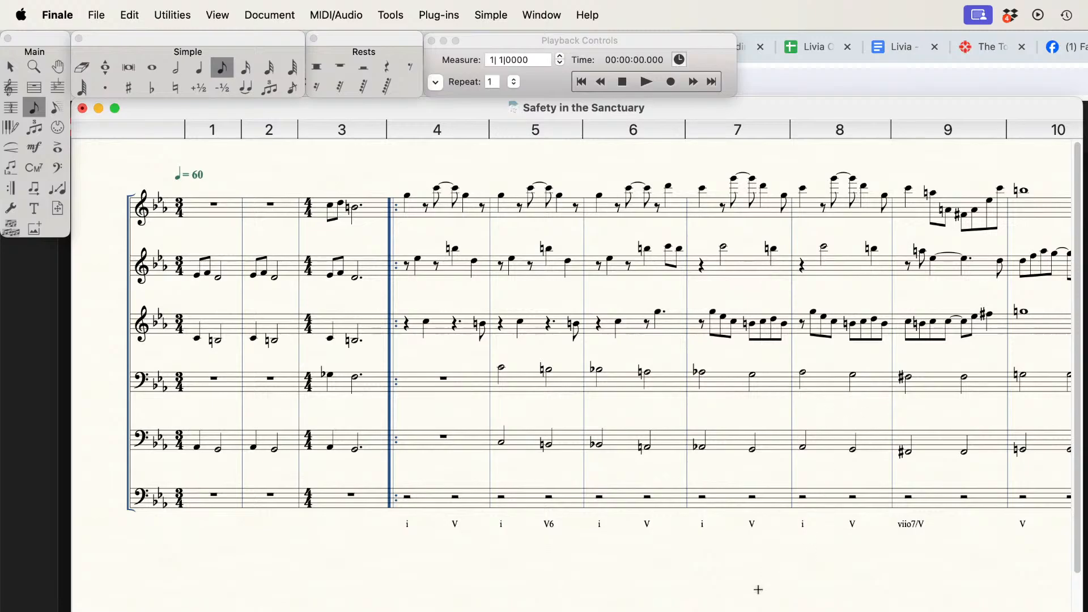
{"action": "scroll", "coordinate": [758, 589], "scroll_direction": "right", "scroll_amount": 5}
{"action": "scroll", "coordinate": [758, 589], "scroll_direction": "right", "scroll_amount": 6}
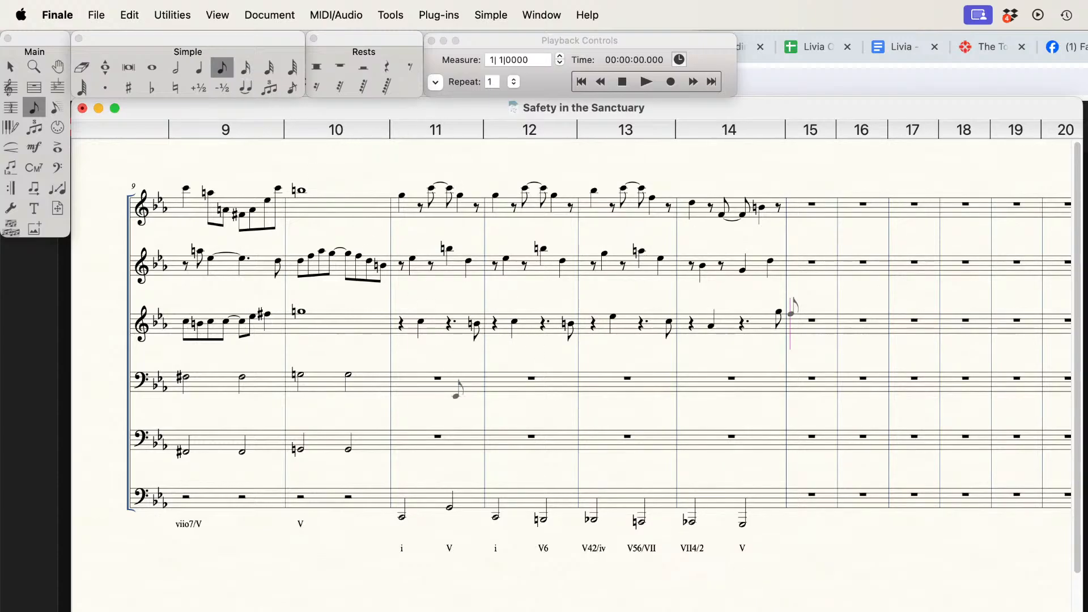
{"action": "left_click", "coordinate": [402, 437]}
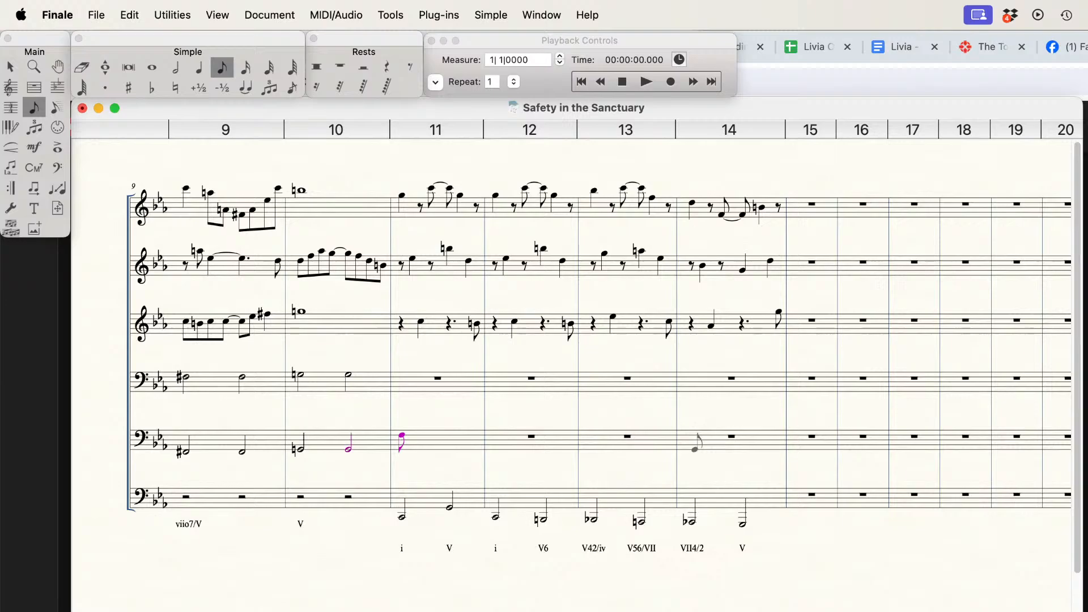
{"action": "key", "text": "BackSpace"}
{"action": "key", "text": "BackSpace"}
{"action": "left_click", "coordinate": [405, 445]}
Step: Enter eighth notes E and F at the start of measure 11 in the fifth staff
{"action": "left_click", "coordinate": [222, 67]}
{"action": "left_click", "coordinate": [402, 439]}
{"action": "scroll", "coordinate": [371, 544], "scroll_direction": "left", "scroll_amount": 10}
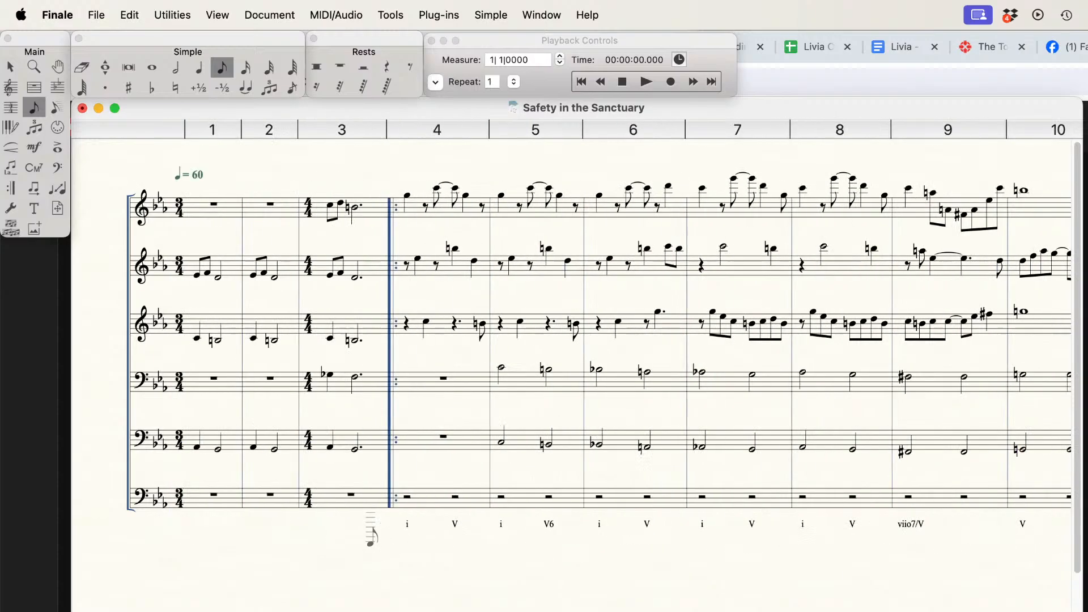
{"action": "scroll", "coordinate": [371, 536], "scroll_direction": "right", "scroll_amount": 8}
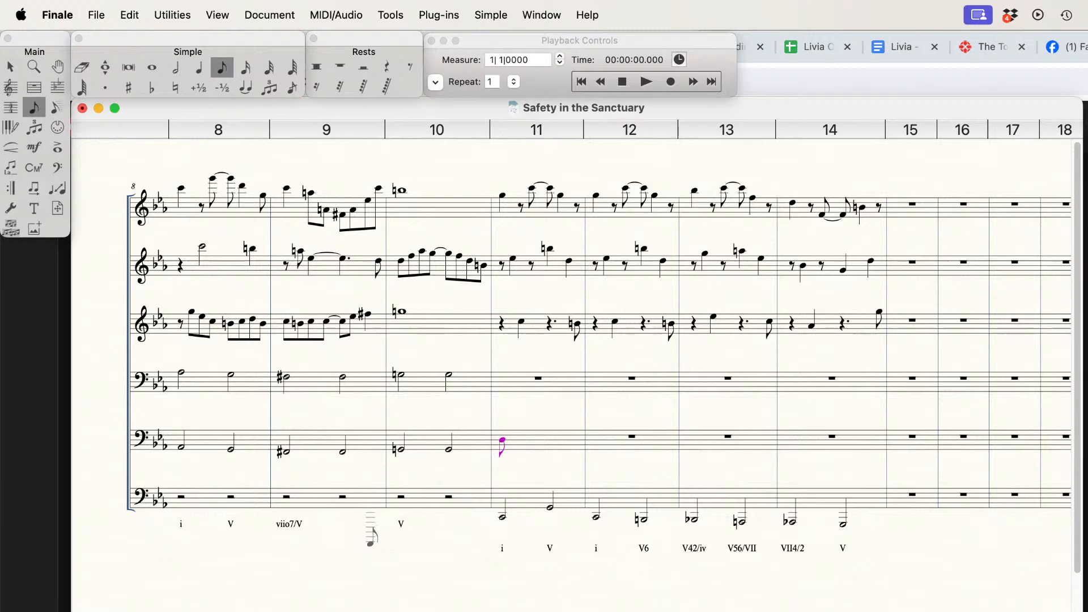
{"action": "key", "text": "Up"}
{"action": "key", "text": "Right"}
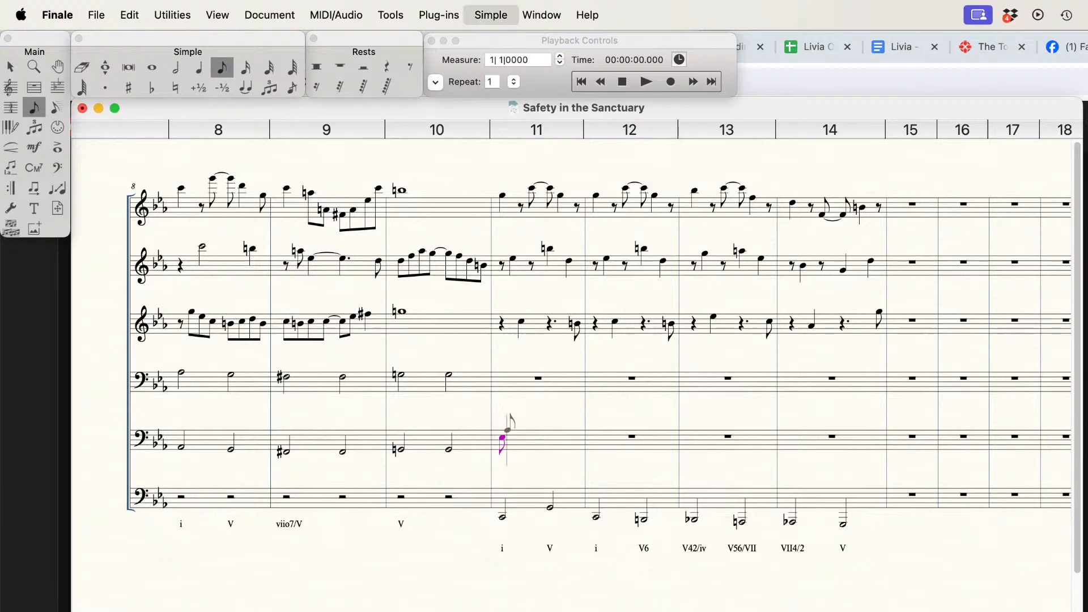
{"action": "key", "text": "Down"}
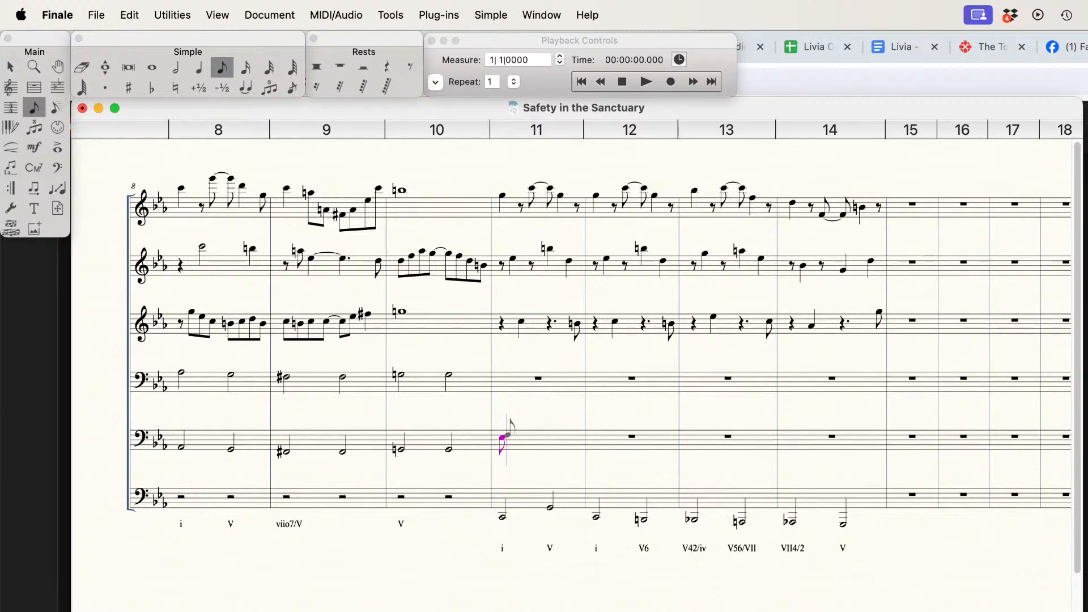
{"action": "key", "text": "Return"}
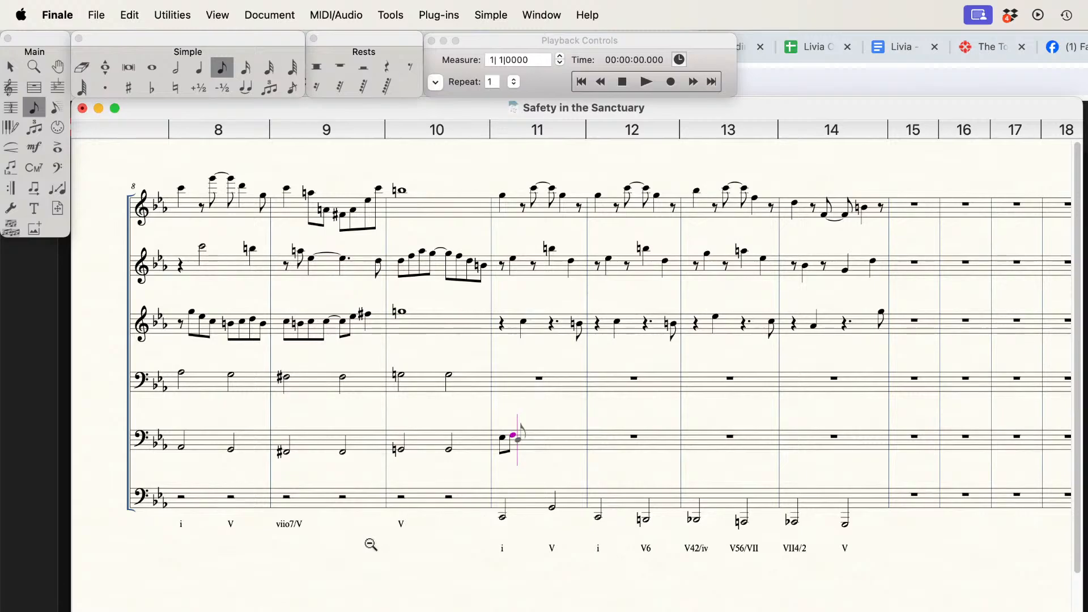
Step: Continue measure 11 of the fifth staff with a quarter-note D tied to an eighth-note D, filling the remainder with rests
{"action": "key", "text": "5"}
{"action": "key", "text": "d"}
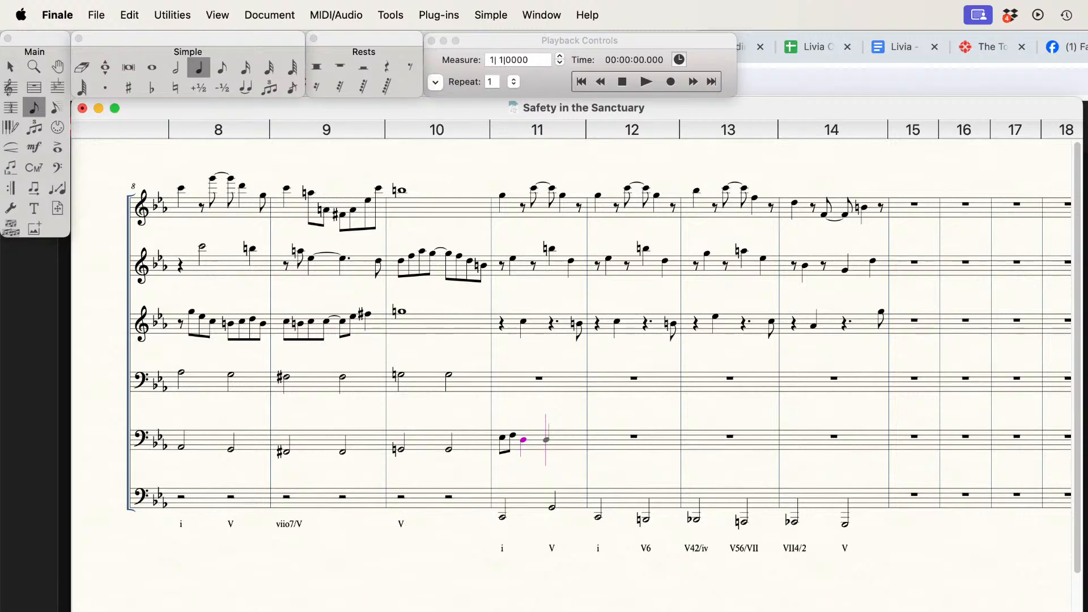
{"action": "key", "text": "t"}
{"action": "key", "text": "4"}
{"action": "left_click", "coordinate": [547, 439]}
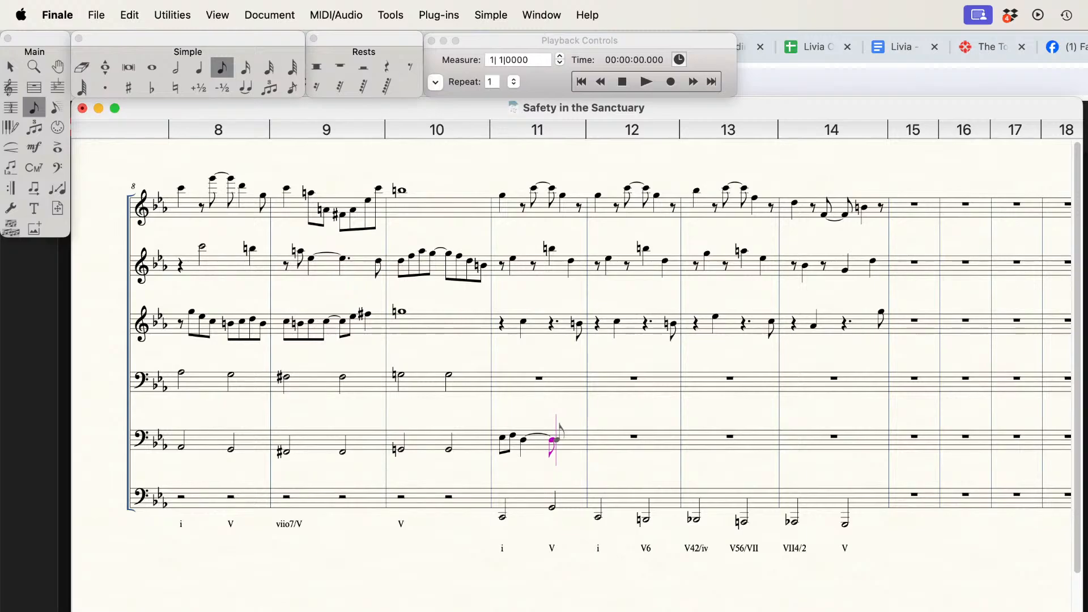
{"action": "key", "text": "Right"}
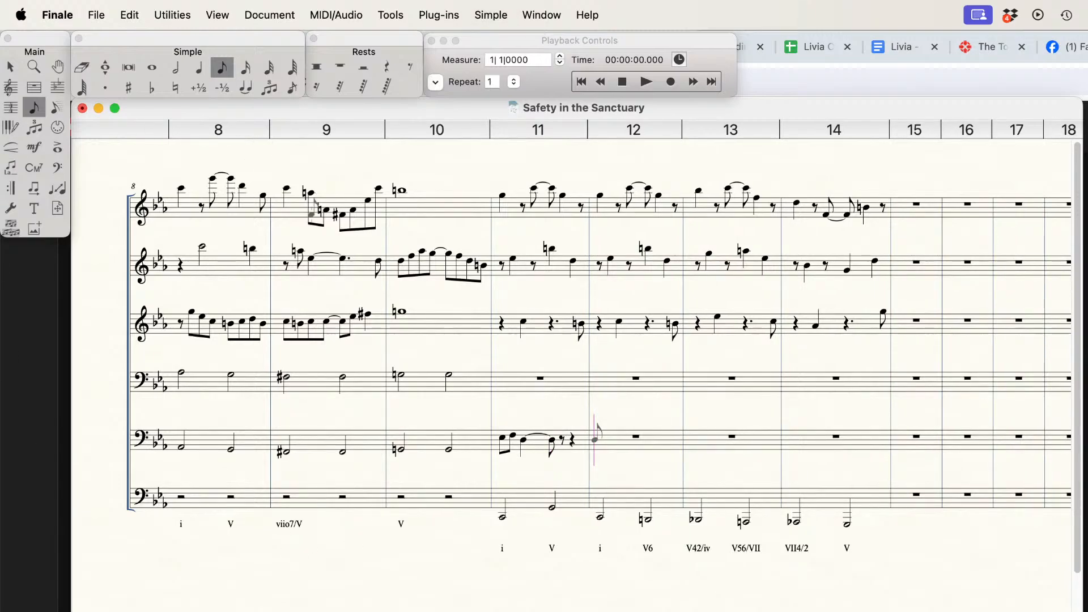
Step: Enter a quarter rest followed by eighth notes C and D in measure 11 of the fourth staff
{"action": "left_click", "coordinate": [199, 67]}
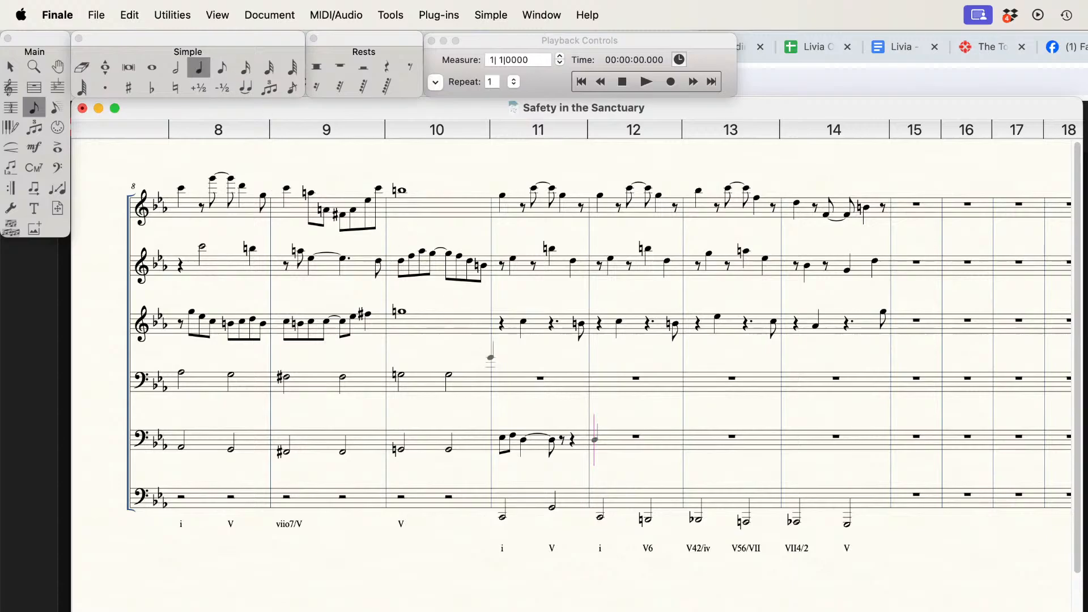
{"action": "left_click", "coordinate": [502, 382]}
{"action": "key", "text": "r"}
{"action": "key", "text": "ctrl+alt+4"}
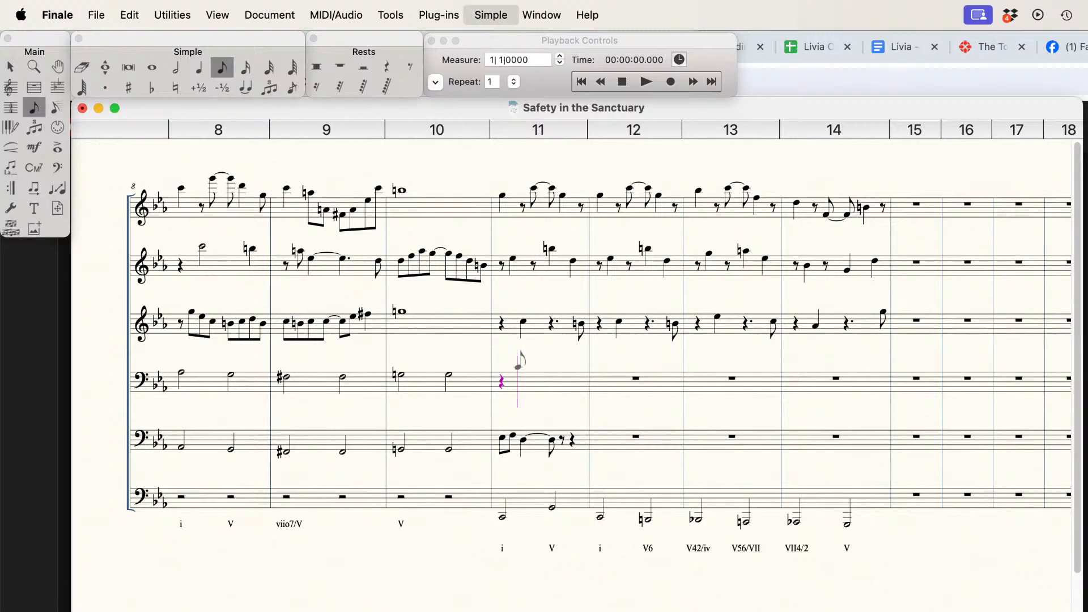
{"action": "left_click", "coordinate": [522, 367]}
{"action": "left_click", "coordinate": [535, 365]}
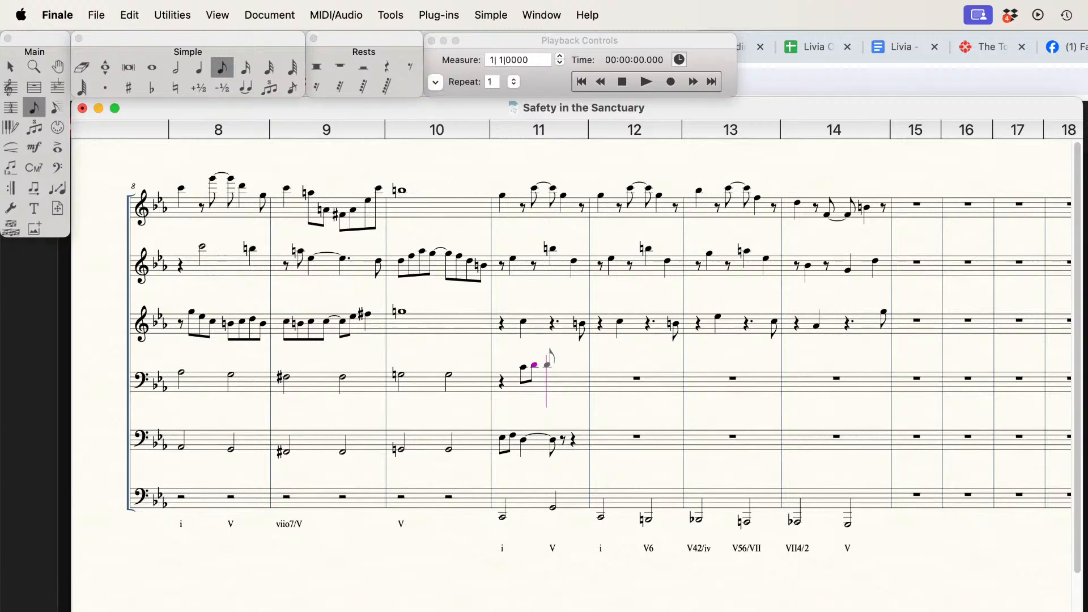
Step: Add a quarter-note B natural after the eighth notes in measure 11 of the fourth staff
{"action": "key", "text": "Down"}
{"action": "key", "text": "Down"}
{"action": "key", "text": "5"}
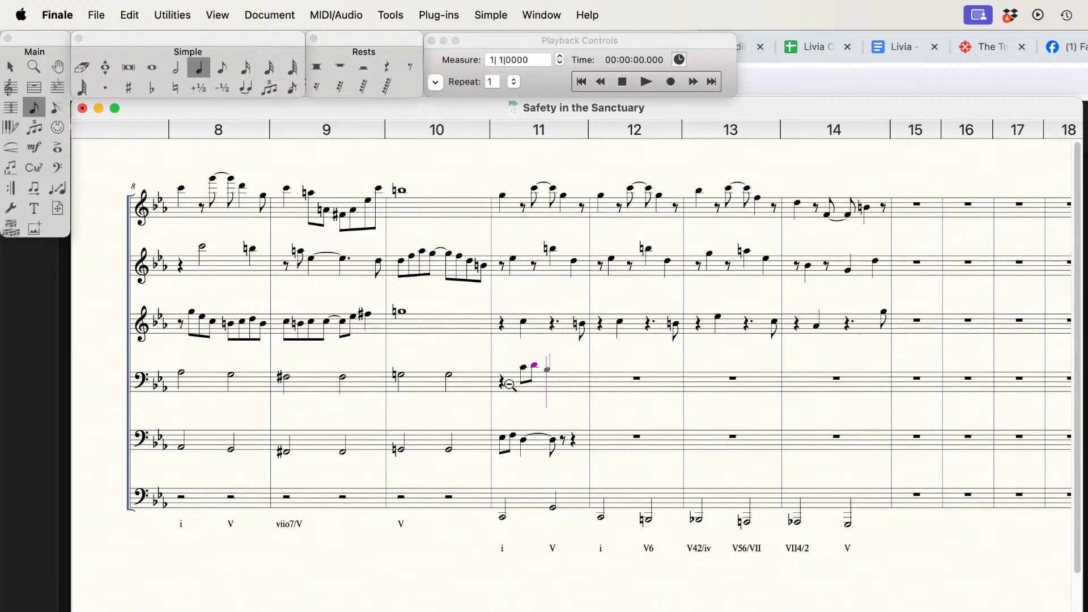
{"action": "key", "text": "Return"}
{"action": "key", "text": "n"}
Step: Replace the closing rests in measure 11 of the fifth staff with eighth notes F, E and D
{"action": "key", "text": "super+Down"}
{"action": "key", "text": "Right"}
{"action": "key", "text": "Right"}
{"action": "key", "text": "BackSpace"}
{"action": "key", "text": "BackSpace"}
{"action": "key", "text": "Right"}
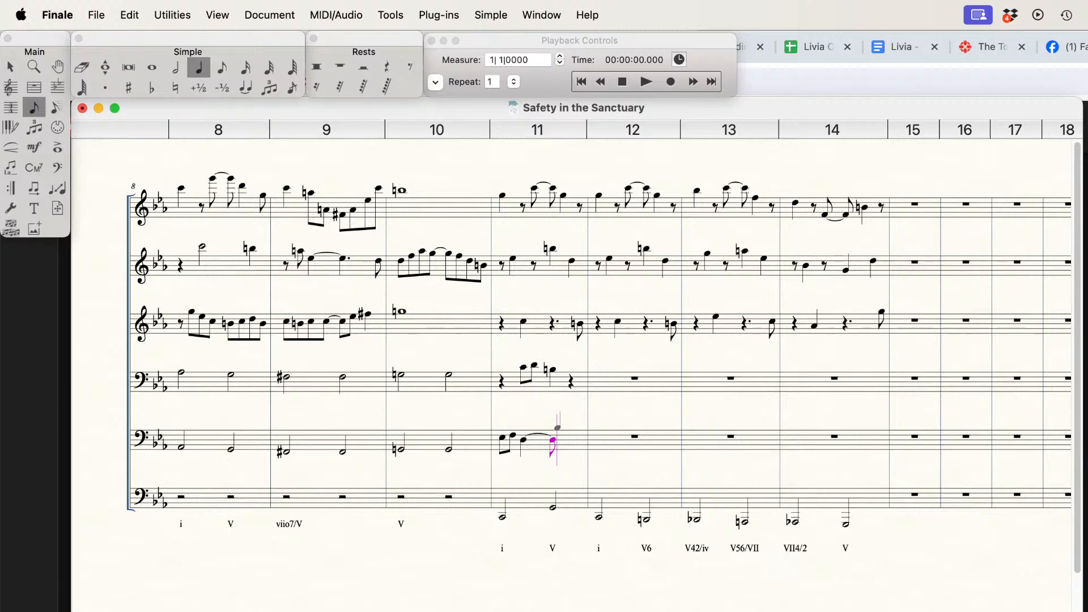
{"action": "key", "text": "4"}
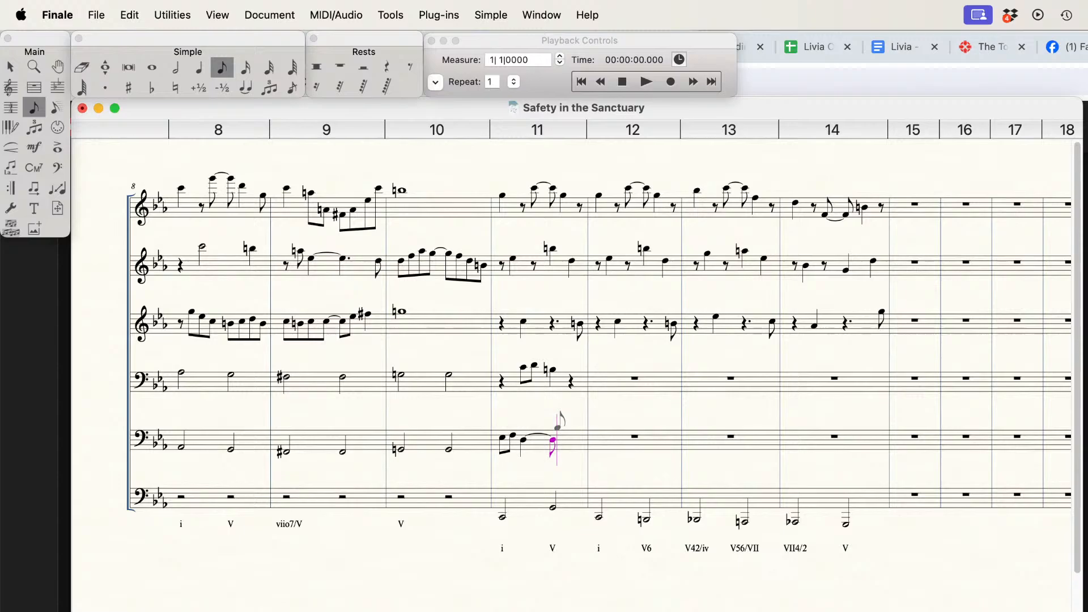
{"action": "key", "text": "f"}
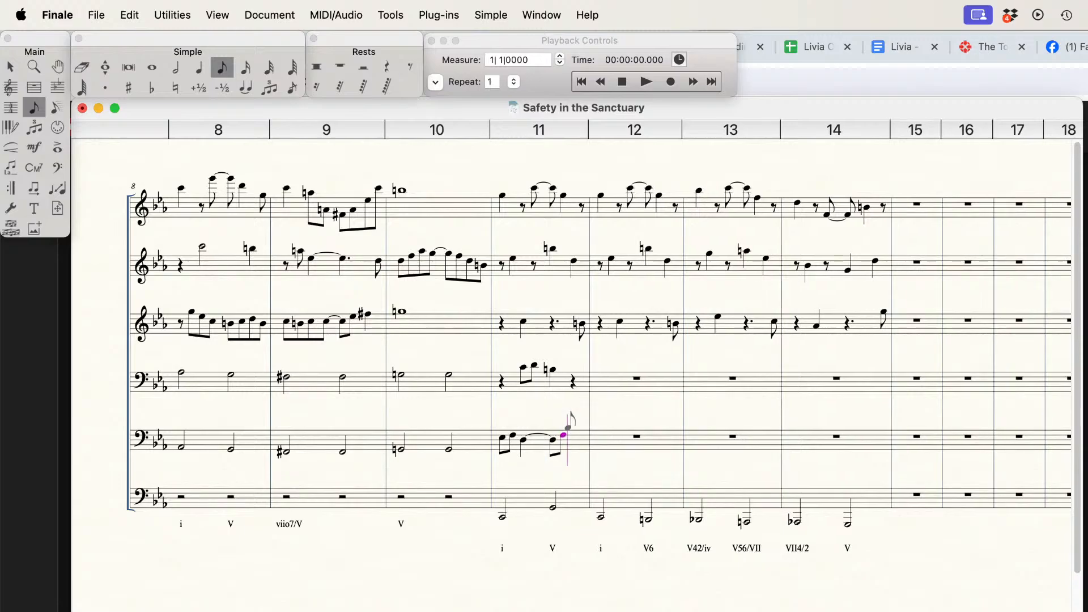
{"action": "key", "text": "e"}
{"action": "key", "text": "d"}
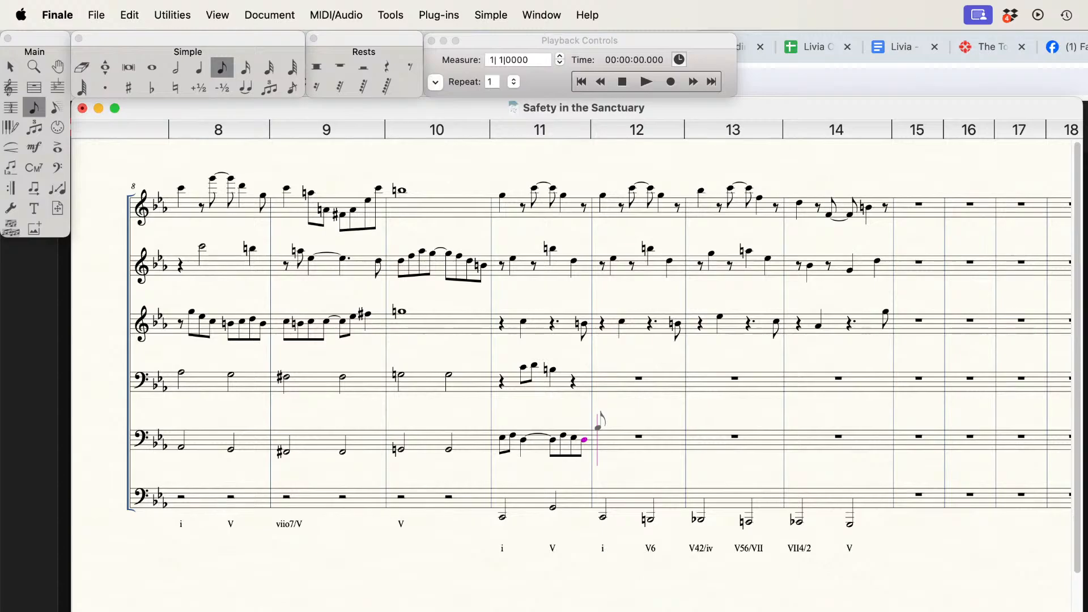
Step: Begin measure 12 of the fifth staff with eighth notes E and F and a quarter-note D
{"action": "key", "text": "e"}
{"action": "key", "text": "f"}
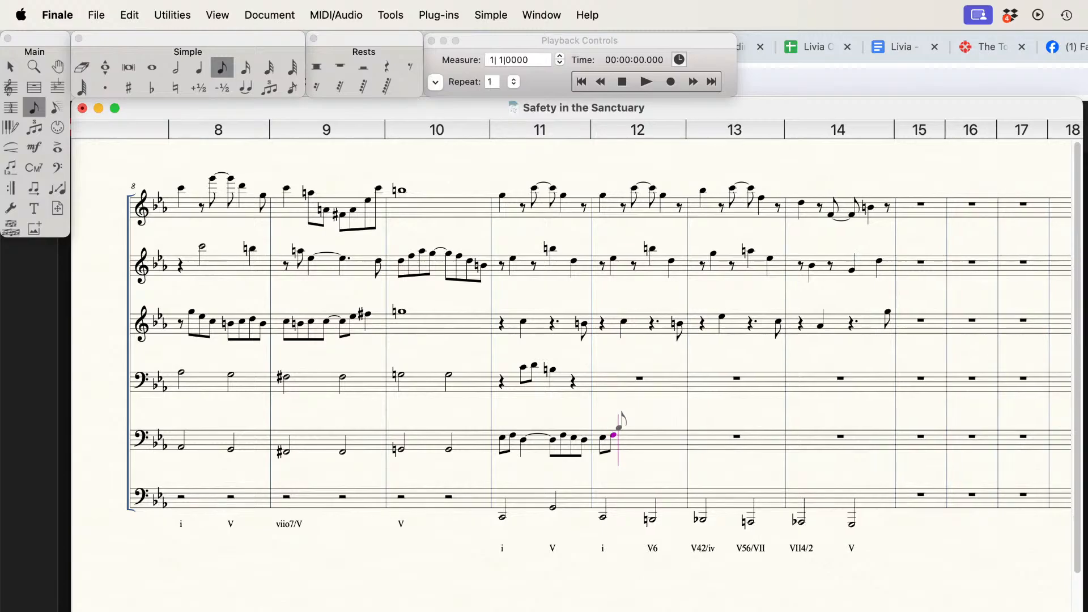
{"action": "key", "text": "d"}
{"action": "key", "text": "BackSpace"}
{"action": "key", "text": "5"}
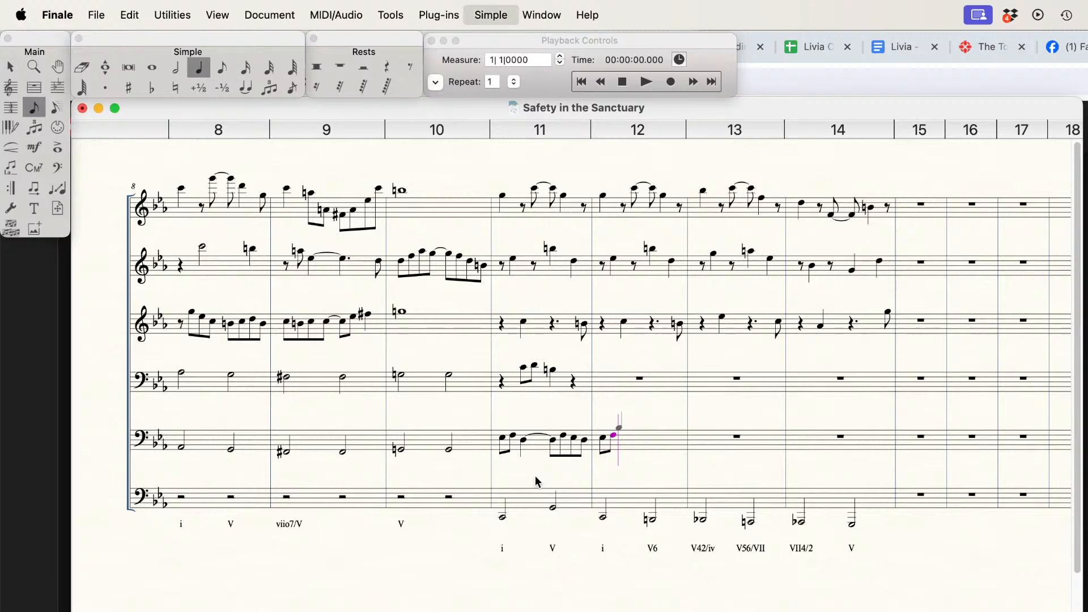
{"action": "key", "text": "d"}
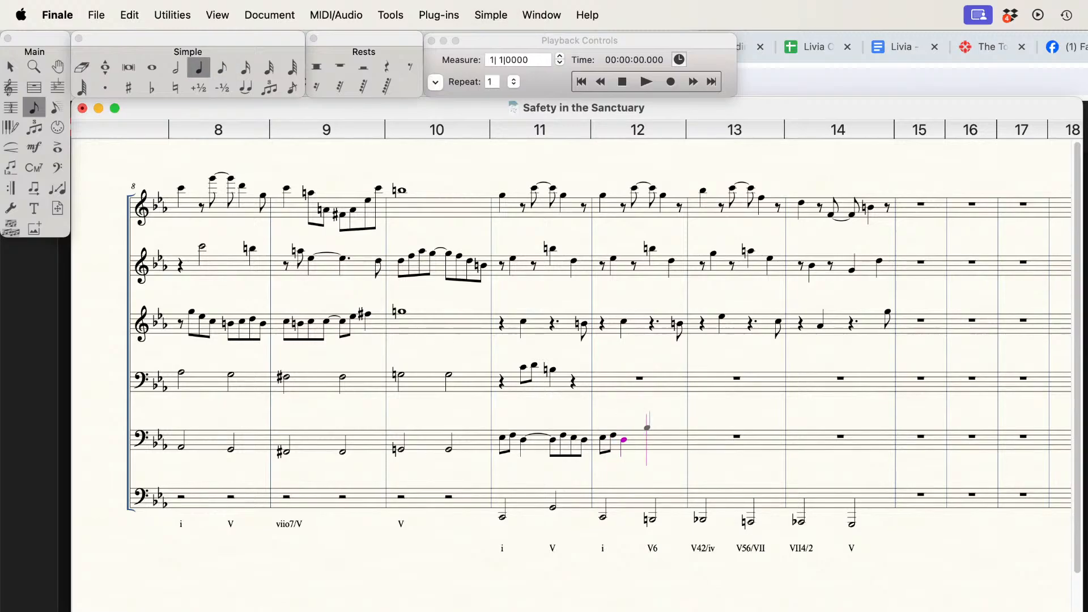
Step: Tie the quarter-note D in measure 12 of the fifth staff to an eighth-note D and finish with eighth notes C flat, D and G
{"action": "key", "text": "t"}
{"action": "key", "text": "4"}
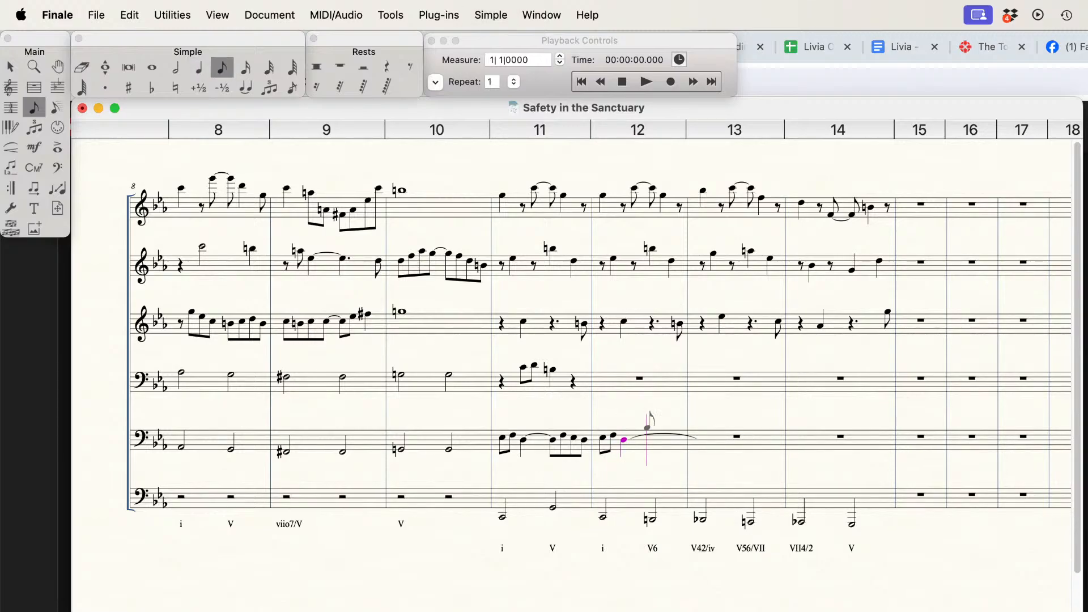
{"action": "key", "text": "d"}
{"action": "key", "text": "c"}
{"action": "key", "text": "minus"}
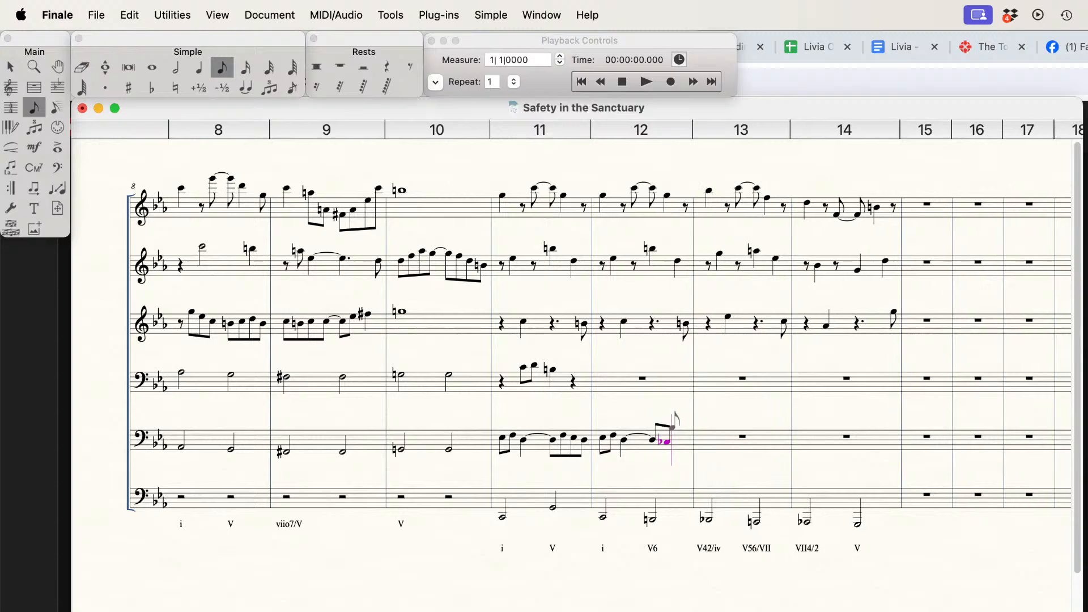
{"action": "key", "text": "d"}
{"action": "key", "text": "g"}
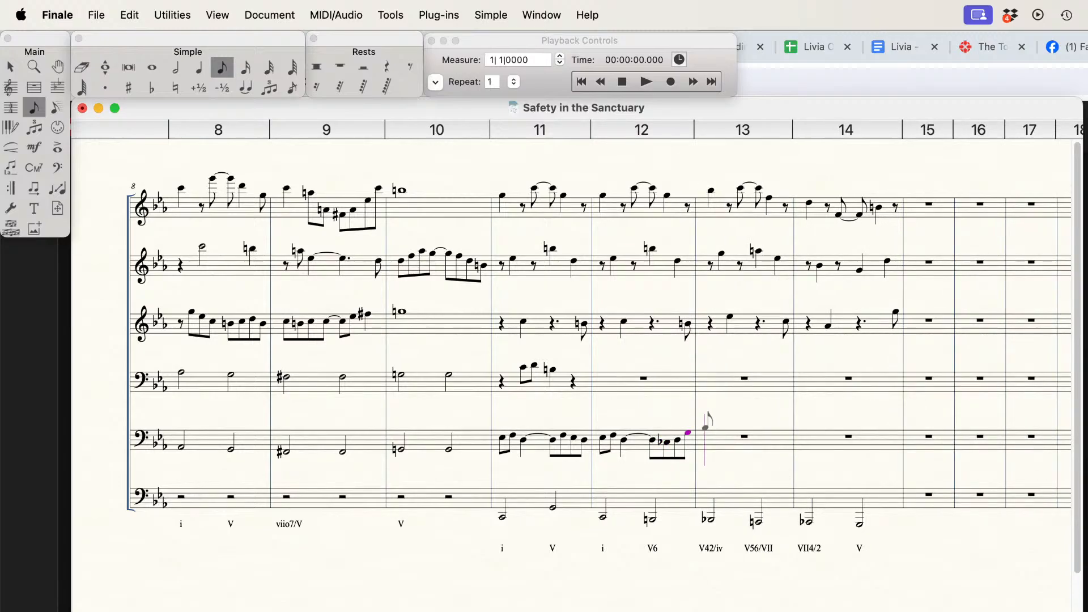
Step: Respell the C flat eighth note in measure 12 of the fifth staff as B natural
{"action": "key", "text": "Left"}
{"action": "key", "text": "Left"}
{"action": "key", "text": "Left"}
{"action": "key", "text": "plus"}
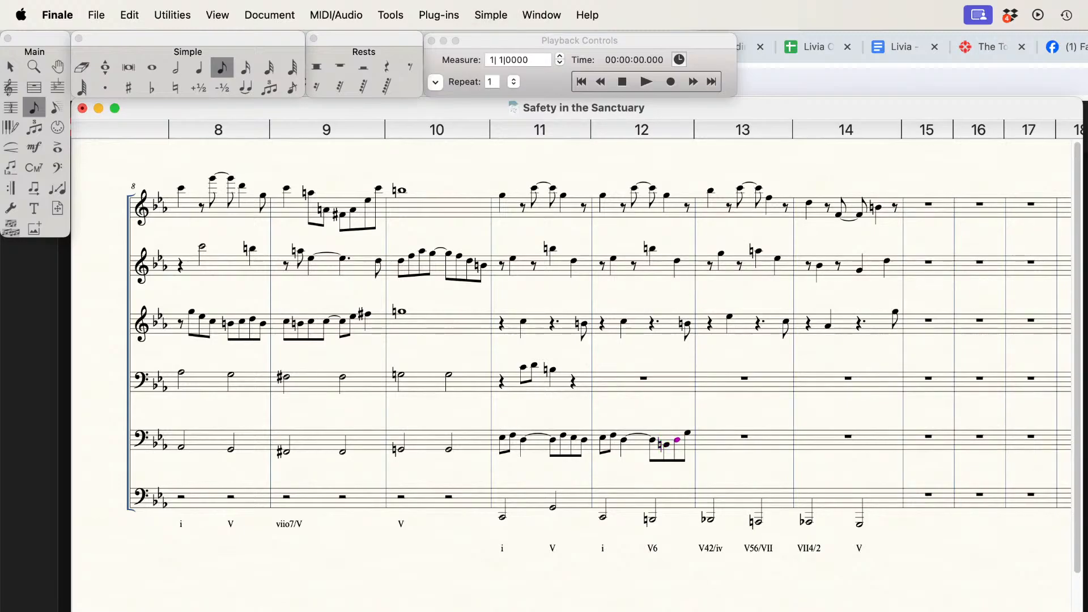
{"action": "key", "text": "Right"}
Step: Replace the closing quarter rest in measure 11 of the fourth staff with eighth notes C and B
{"action": "key", "text": "Right"}
{"action": "left_click", "coordinate": [573, 367]}
{"action": "left_click", "coordinate": [584, 369]}
Step: Fill the first two beats of measure 12 in the fourth staff with eighth notes C, D, B natural and G
{"action": "key", "text": "Right"}
{"action": "key", "text": "Up"}
{"action": "left_click", "coordinate": [599, 366]}
{"action": "key", "text": "Right"}
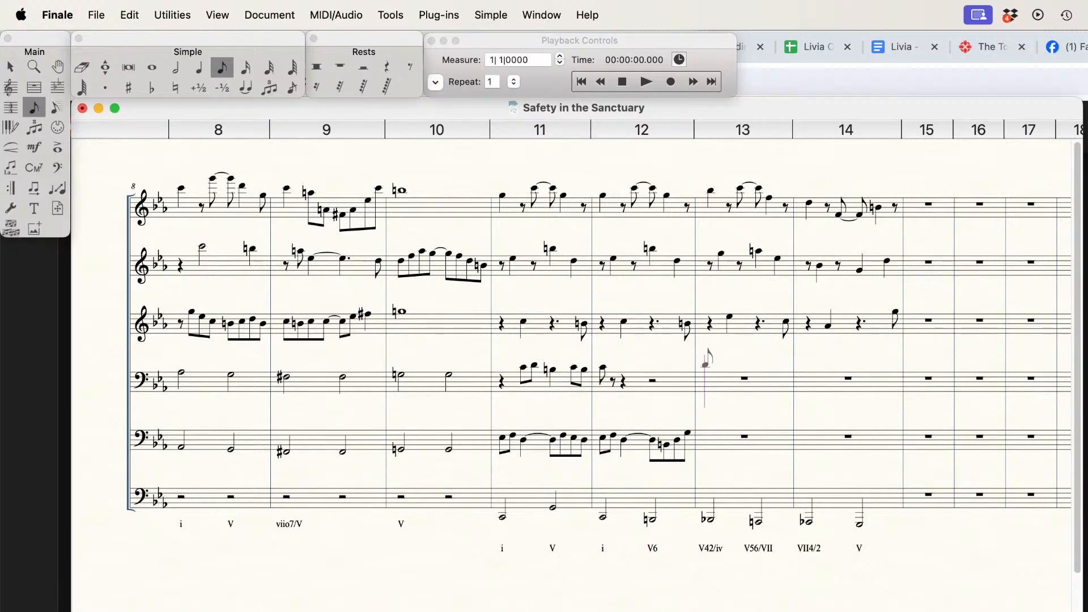
{"action": "left_click", "coordinate": [615, 364]}
{"action": "key", "text": "Down"}
{"action": "key", "text": "Down"}
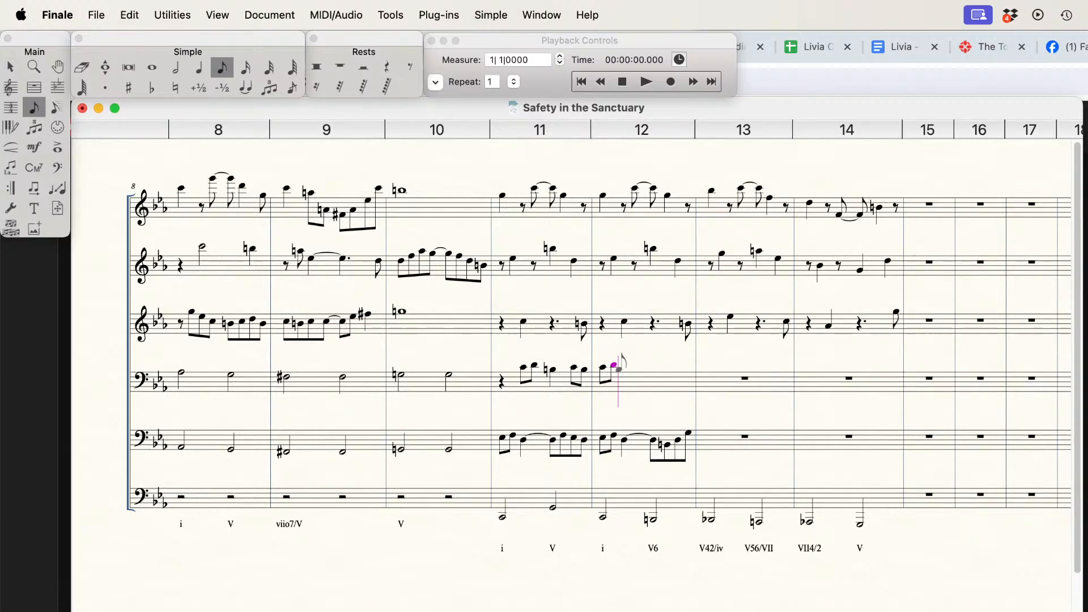
{"action": "key", "text": "Return"}
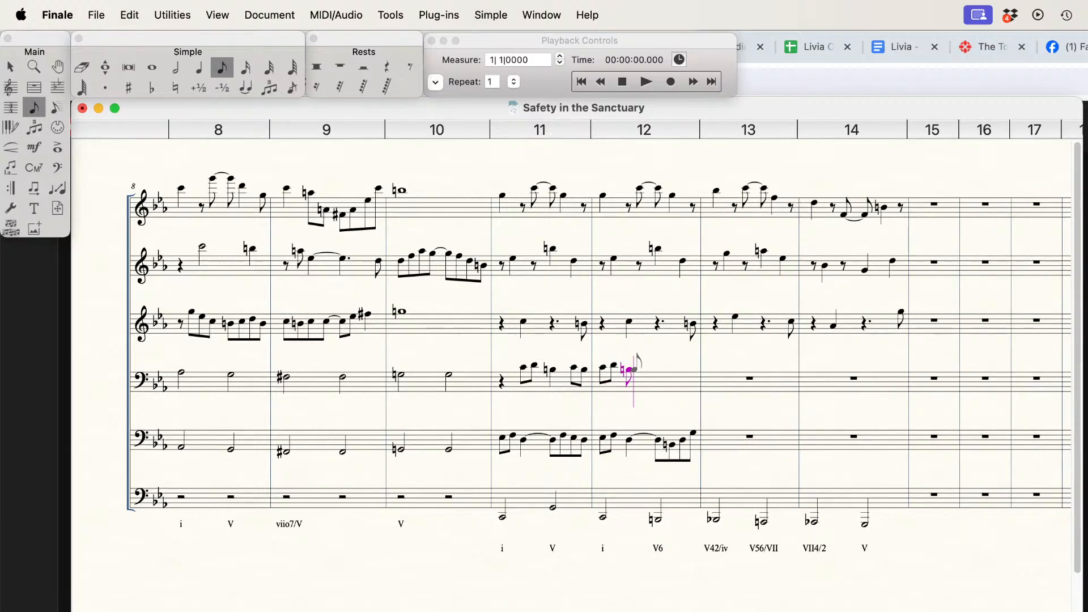
{"action": "key", "text": "Down"}
{"action": "key", "text": "Return"}
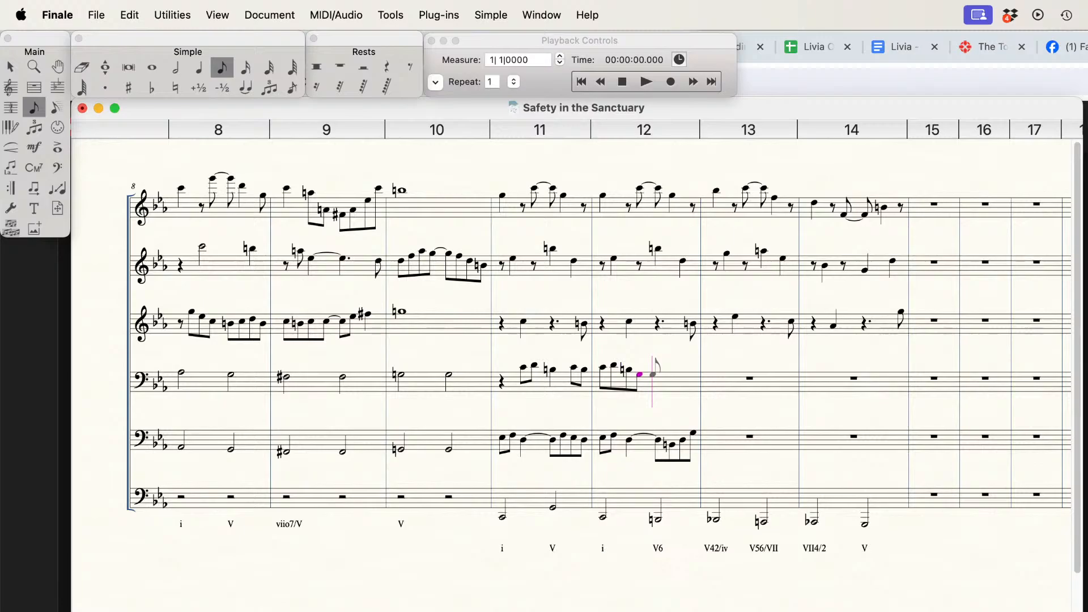
Step: Complete measure 12 of the fourth staff with eighth notes B, D, C and B
{"action": "key", "text": "Up"}
{"action": "key", "text": "Return"}
{"action": "key", "text": "Up"}
{"action": "key", "text": "Up"}
{"action": "key", "text": "Return"}
{"action": "key", "text": "Down"}
{"action": "key", "text": "Return"}
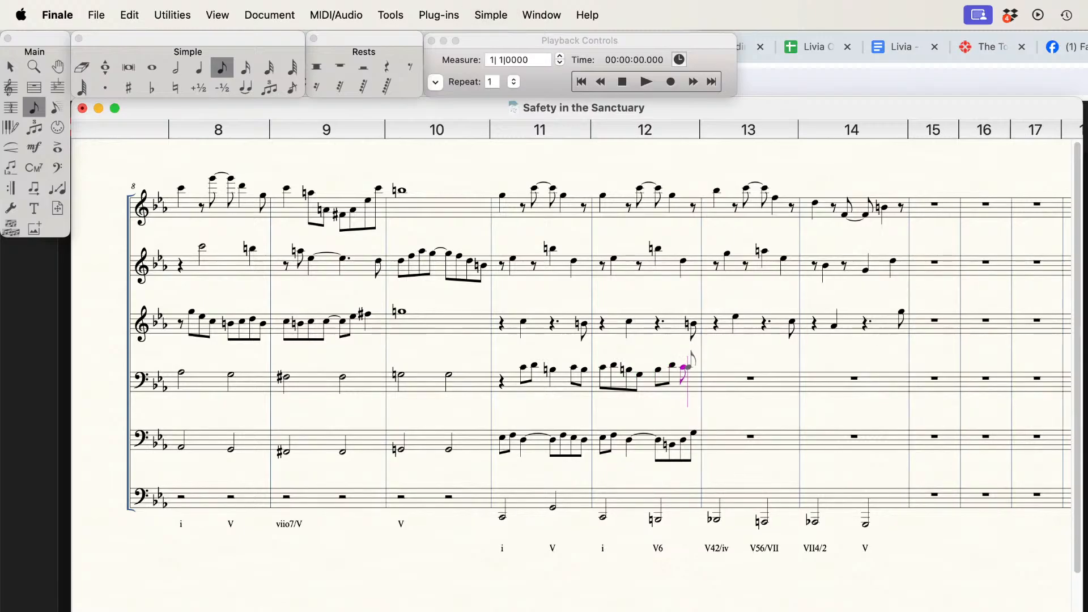
{"action": "key", "text": "Down"}
{"action": "key", "text": "Return"}
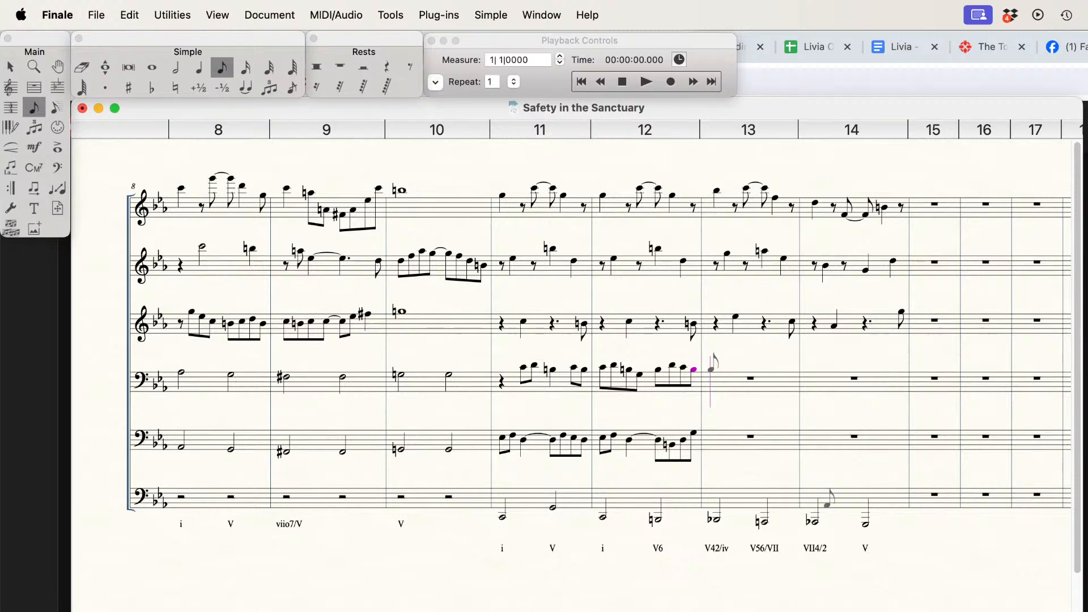
Step: Play back measures 11 and 12 to hear the new inner lines
{"action": "scroll", "coordinate": [573, 351], "scroll_direction": "right", "scroll_amount": 3}
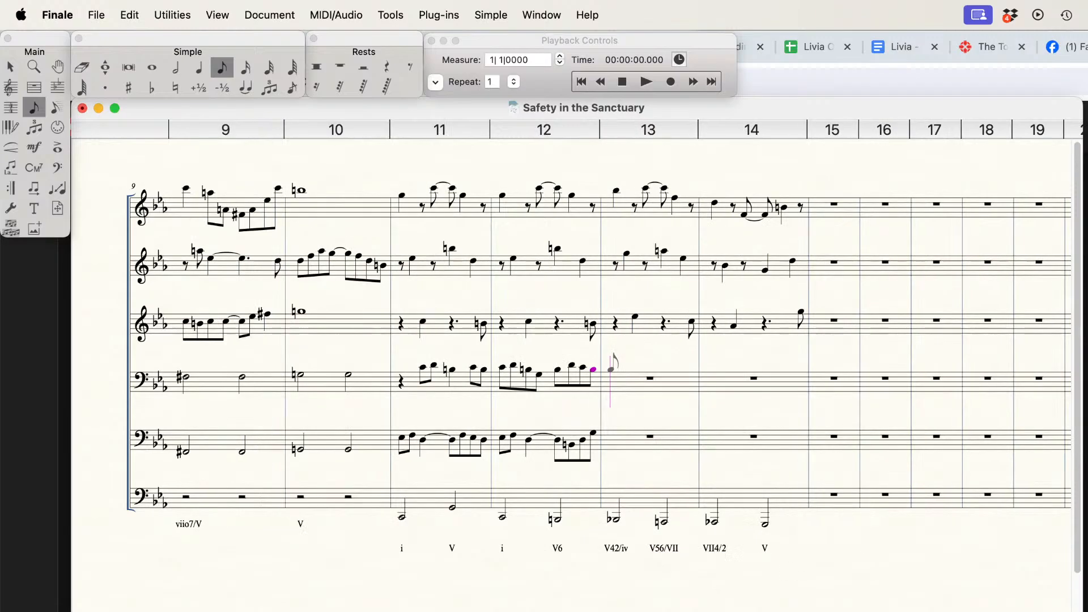
{"action": "left_click", "coordinate": [435, 83]}
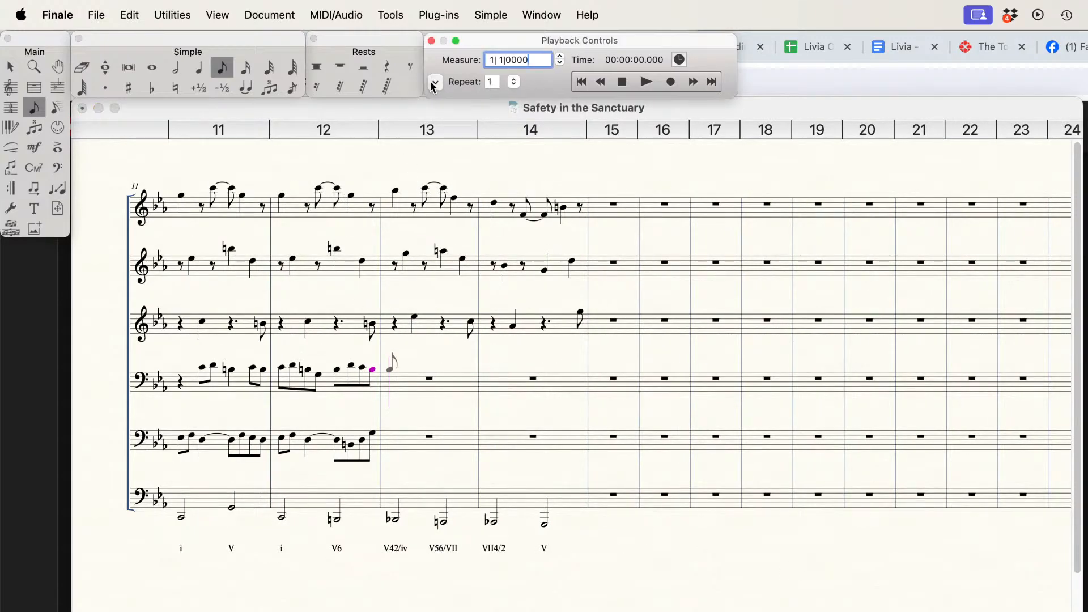
{"action": "left_click", "coordinate": [434, 83]}
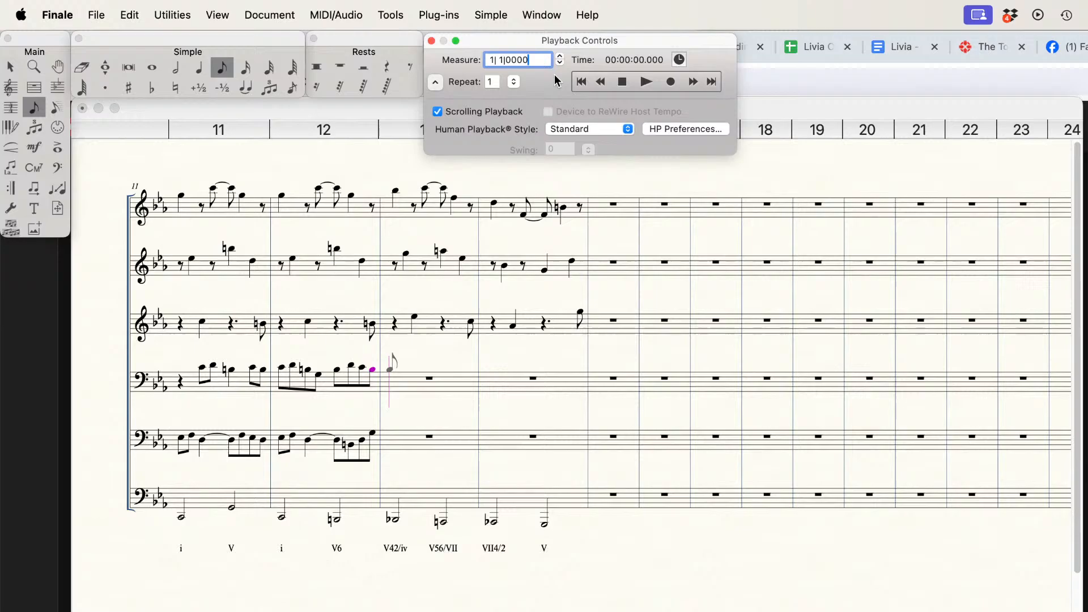
{"action": "left_click", "coordinate": [622, 82]}
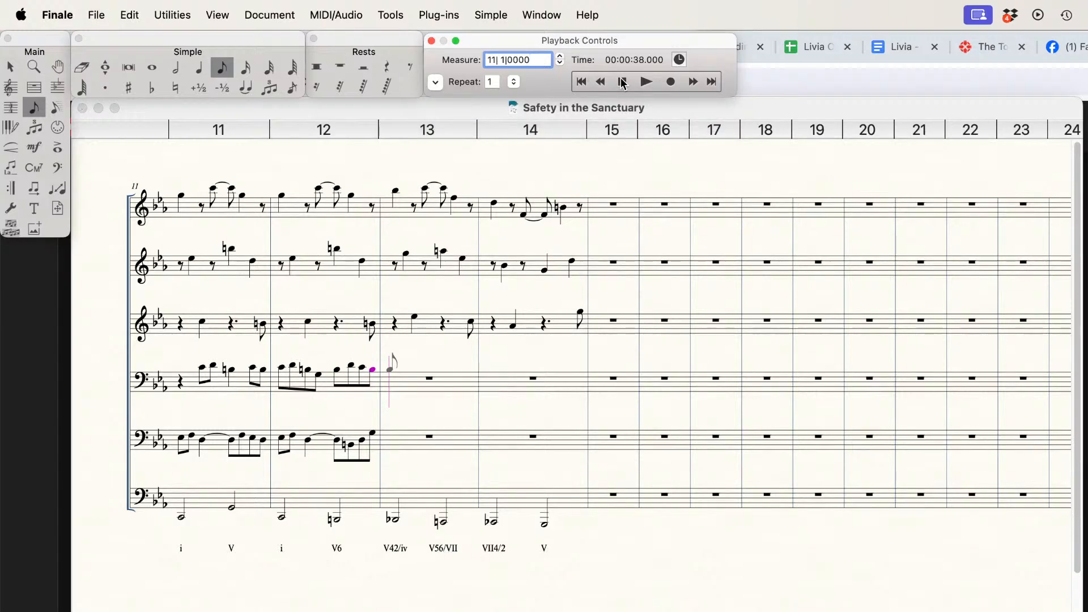
{"action": "key", "text": "space"}
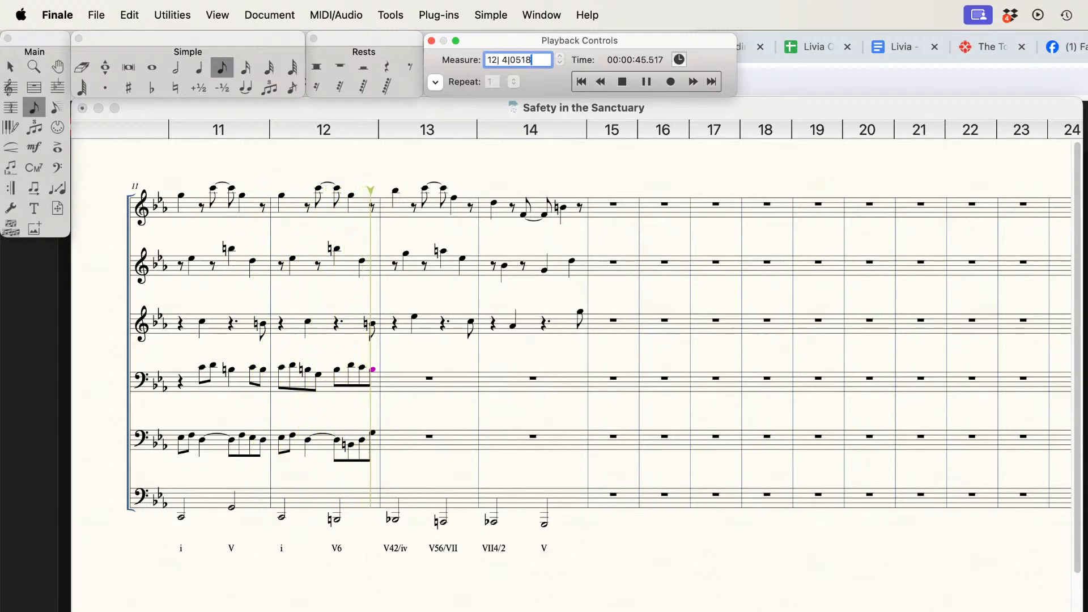
{"action": "left_click", "coordinate": [391, 368]}
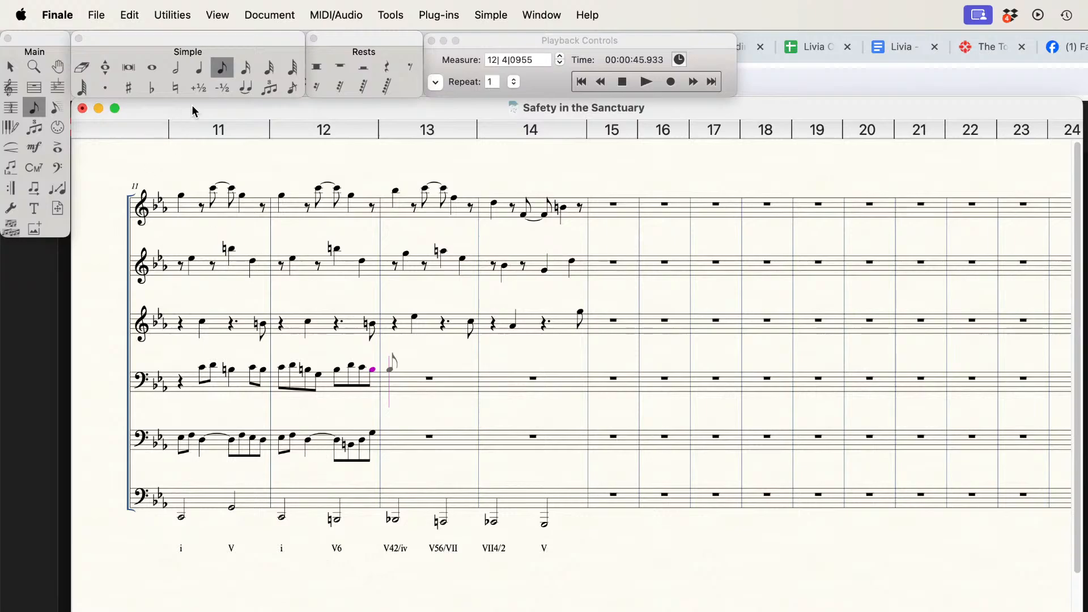
Step: Change the opening eighth-note pair of measure 12 to a dotted eighth and sixteenth in the fourth and fifth staves
{"action": "left_click", "coordinate": [246, 71]}
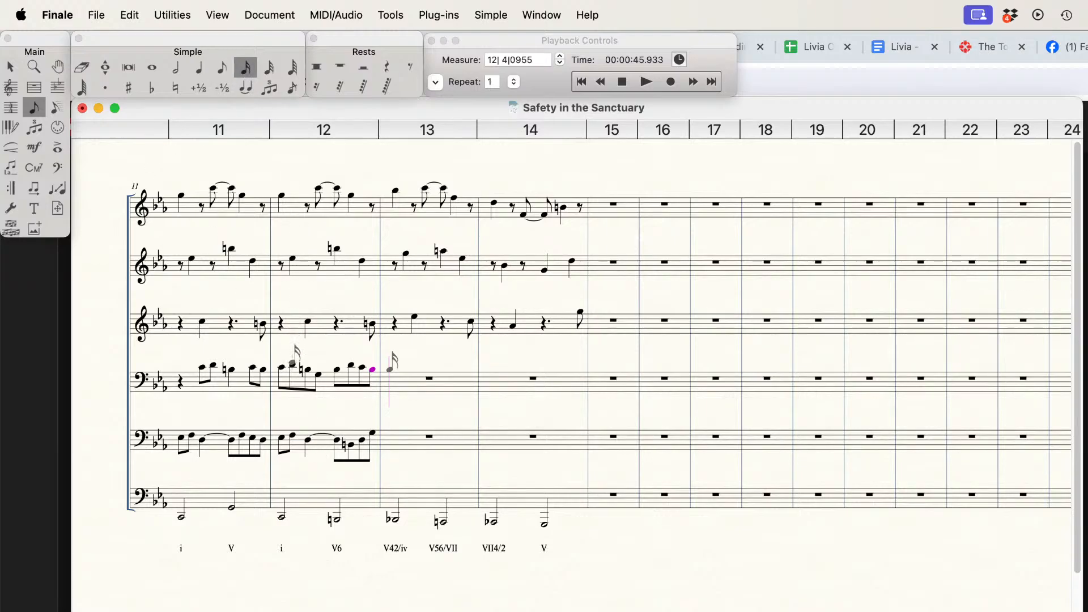
{"action": "left_click", "coordinate": [293, 365]}
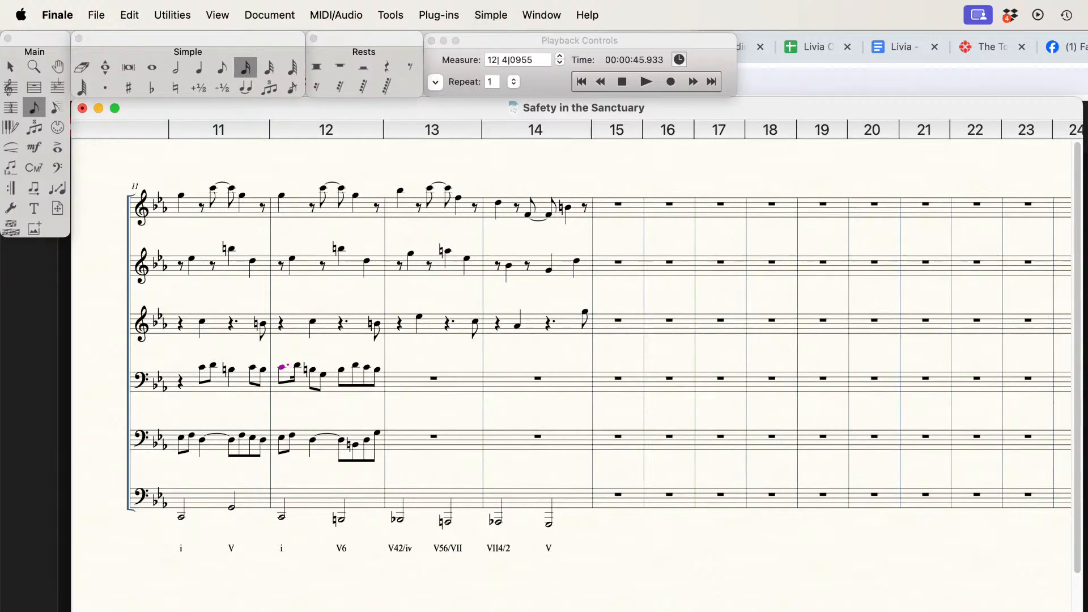
{"action": "left_click", "coordinate": [282, 438]}
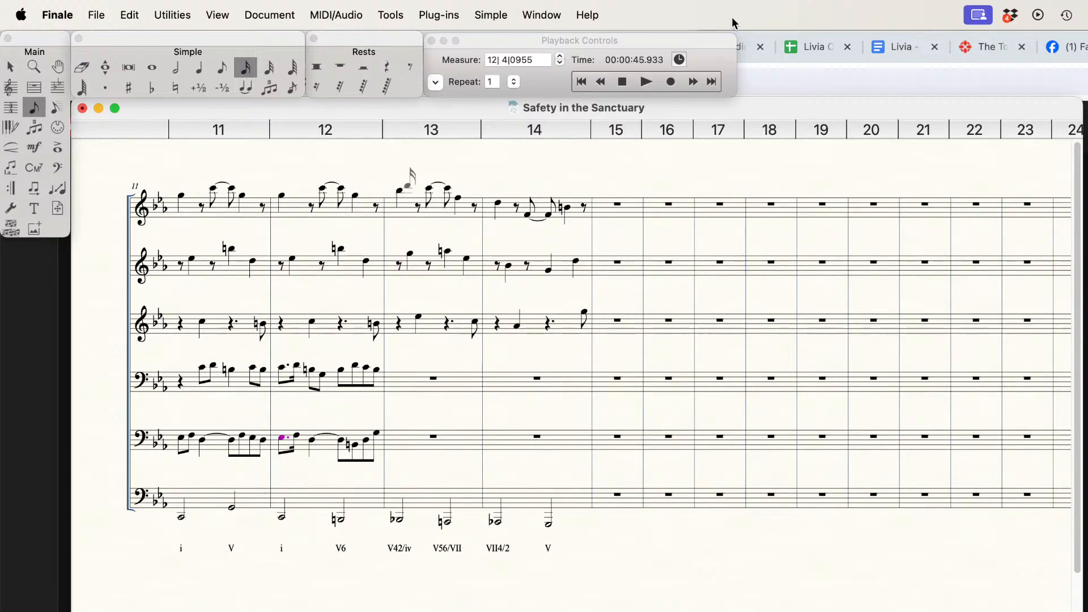
Step: Save the score and play it back from measure 11 through measure 12
{"action": "left_click", "coordinate": [624, 82]}
{"action": "key", "text": "super+s"}
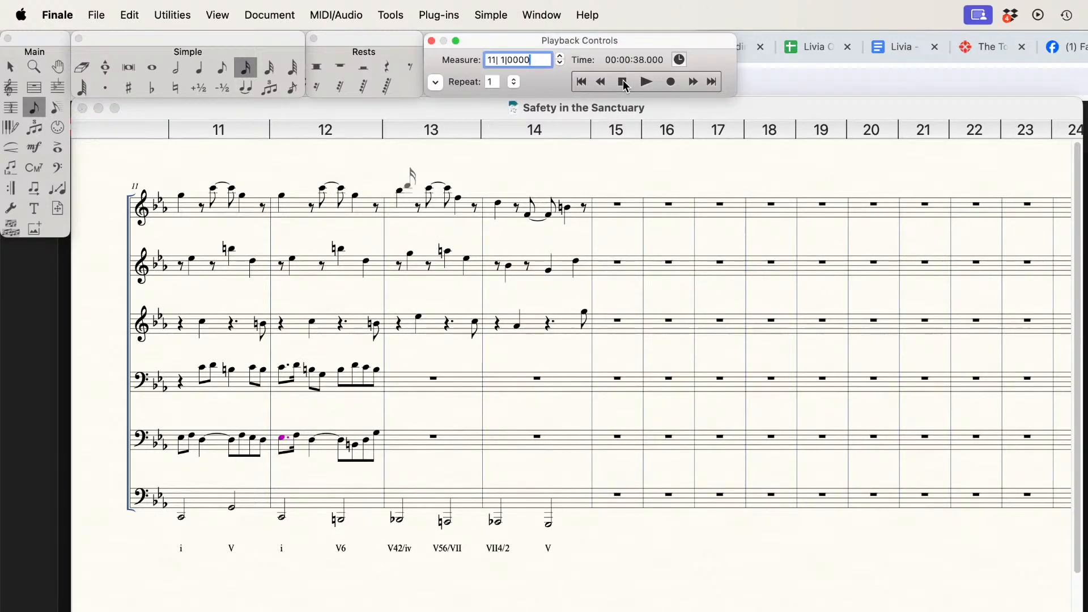
{"action": "key", "text": "space"}
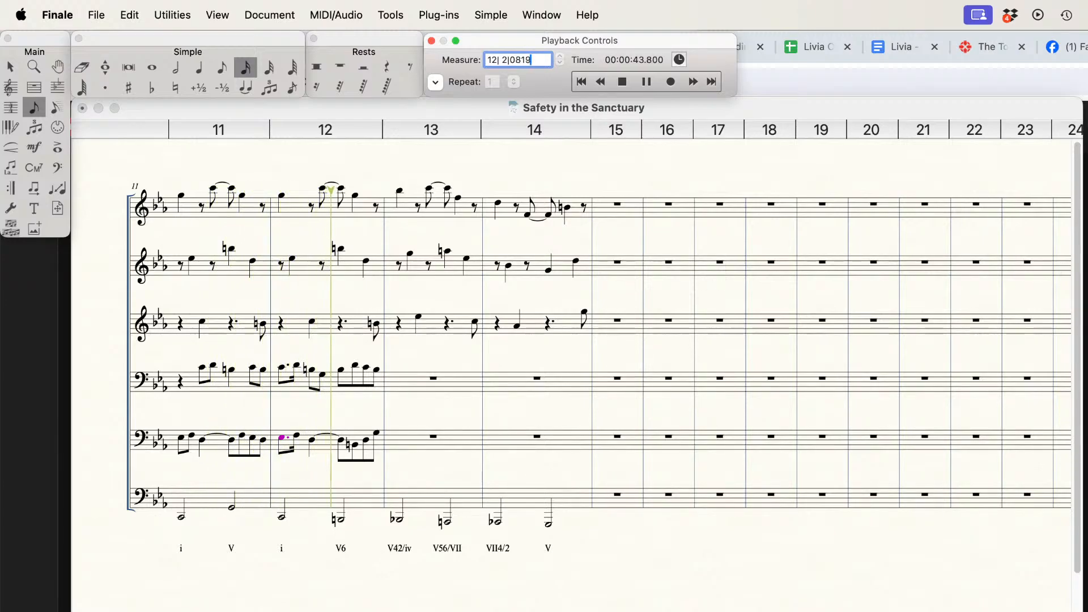
{"action": "key", "text": "space"}
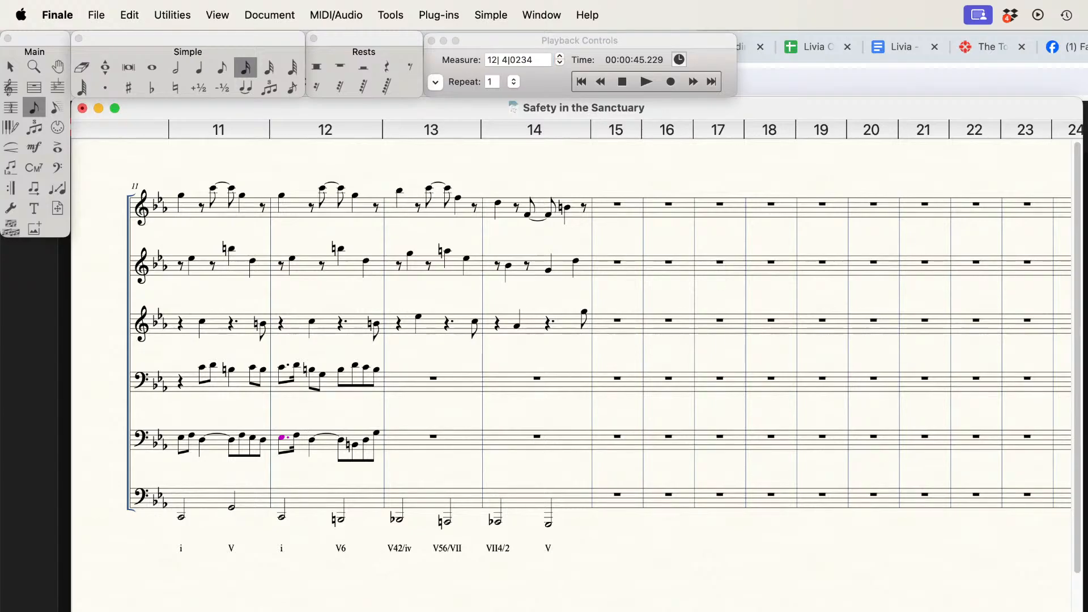
{"action": "left_click", "coordinate": [219, 69]}
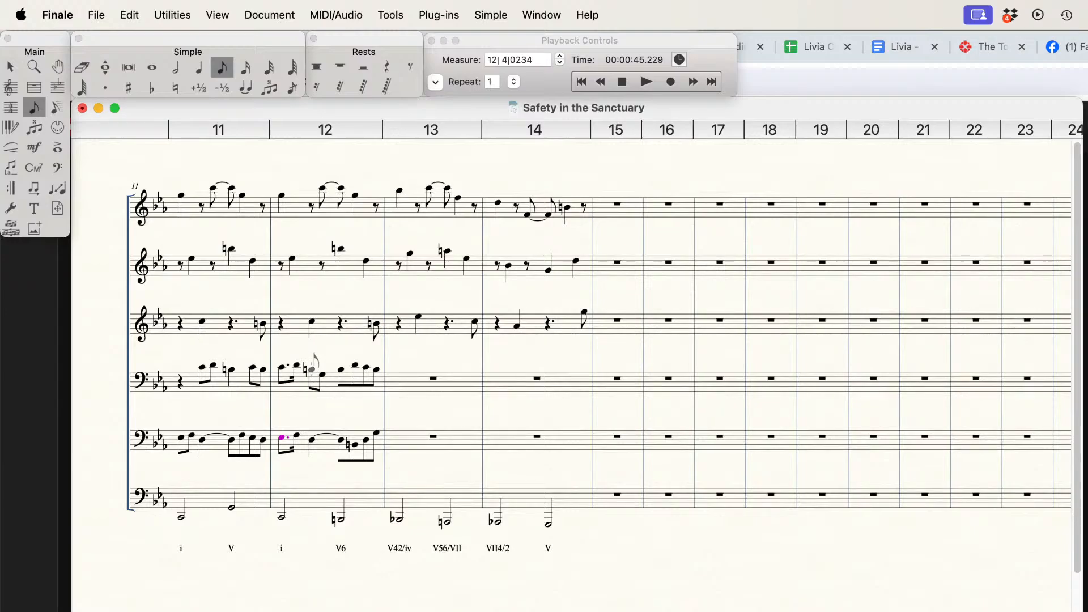
{"action": "scroll", "coordinate": [361, 513], "scroll_direction": "left", "scroll_amount": 10}
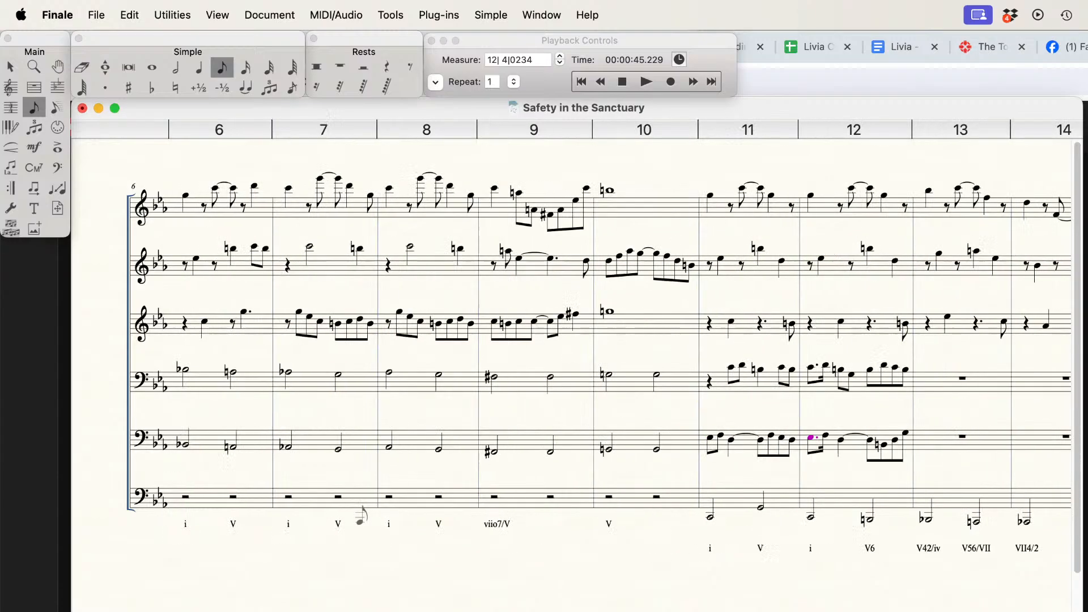
{"action": "scroll", "coordinate": [361, 516], "scroll_direction": "left", "scroll_amount": 5}
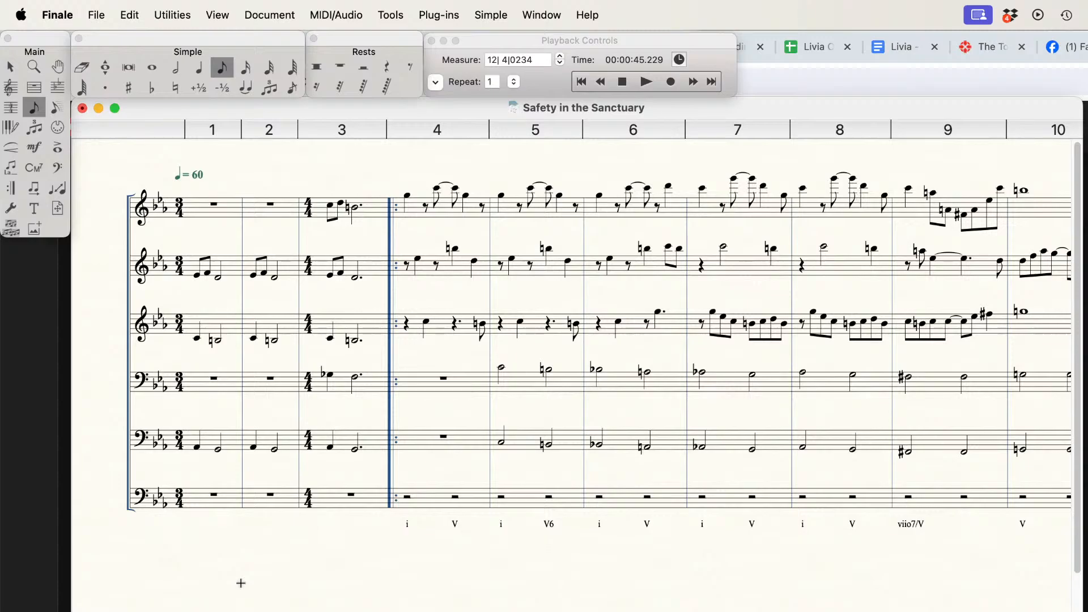
{"action": "scroll", "coordinate": [499, 607], "scroll_direction": "right", "scroll_amount": 15}
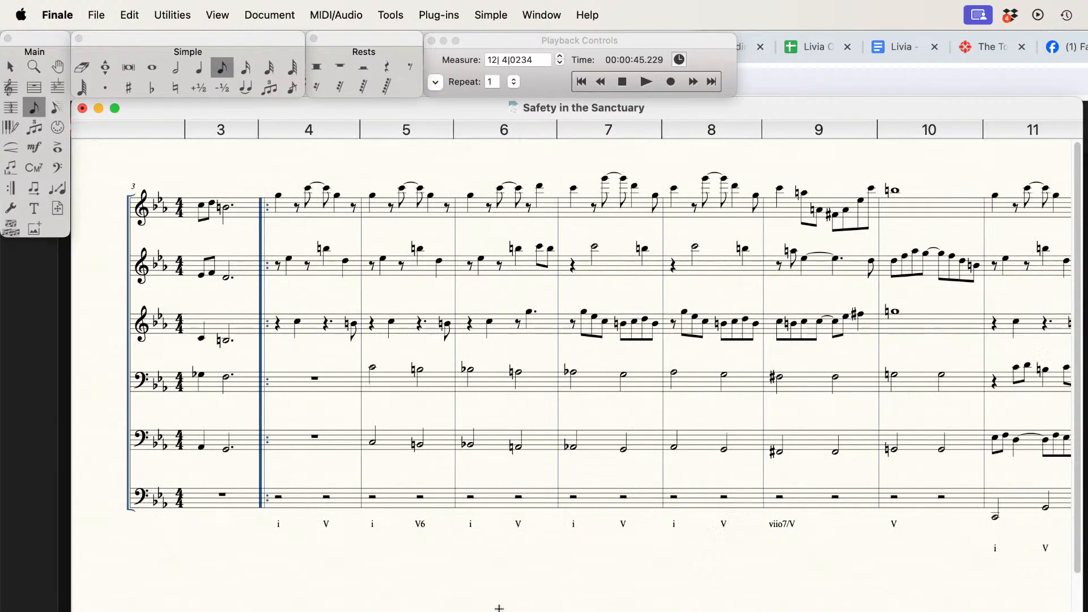
{"action": "scroll", "coordinate": [499, 607], "scroll_direction": "right", "scroll_amount": 3}
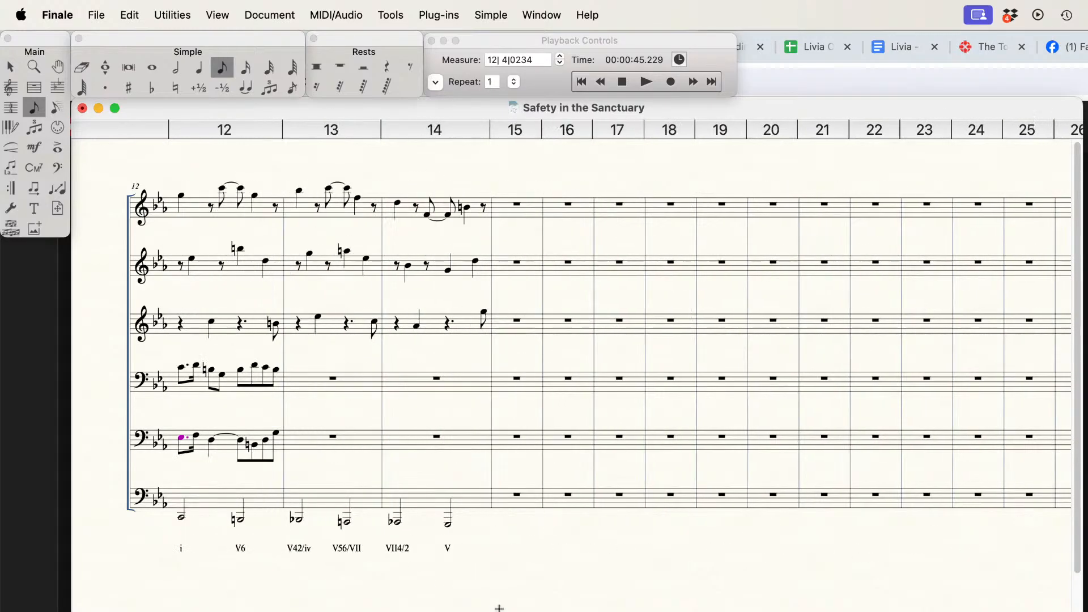
{"action": "scroll", "coordinate": [498, 607], "scroll_direction": "left", "scroll_amount": 2}
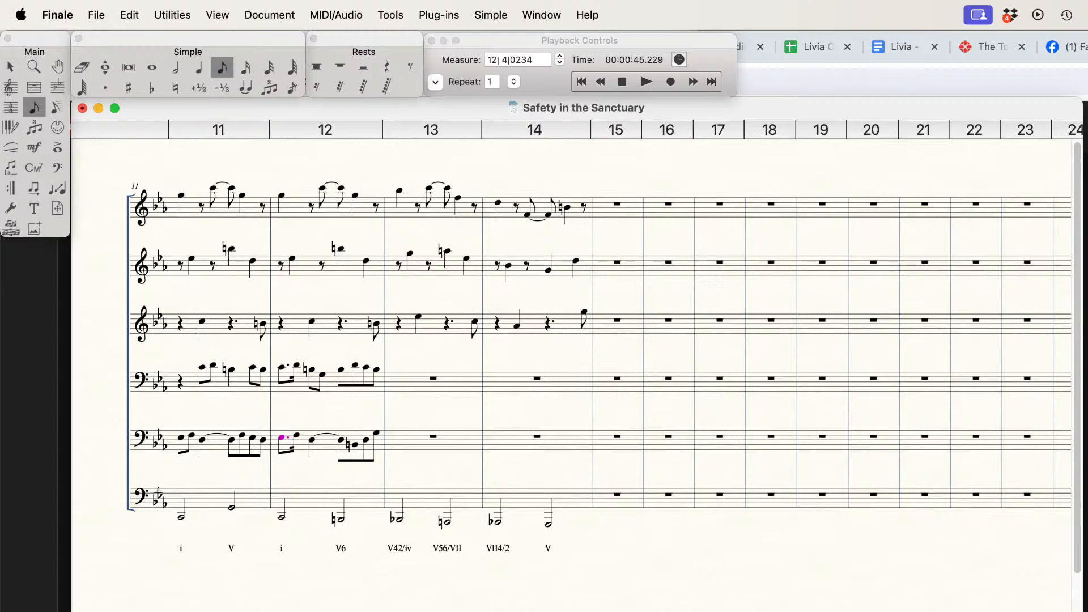
Step: Raise the quarter-note D in measure 11 of the fifth staff to E and remove its tie
{"action": "left_click", "coordinate": [203, 67]}
{"action": "left_click", "coordinate": [202, 440]}
{"action": "key", "text": "Up"}
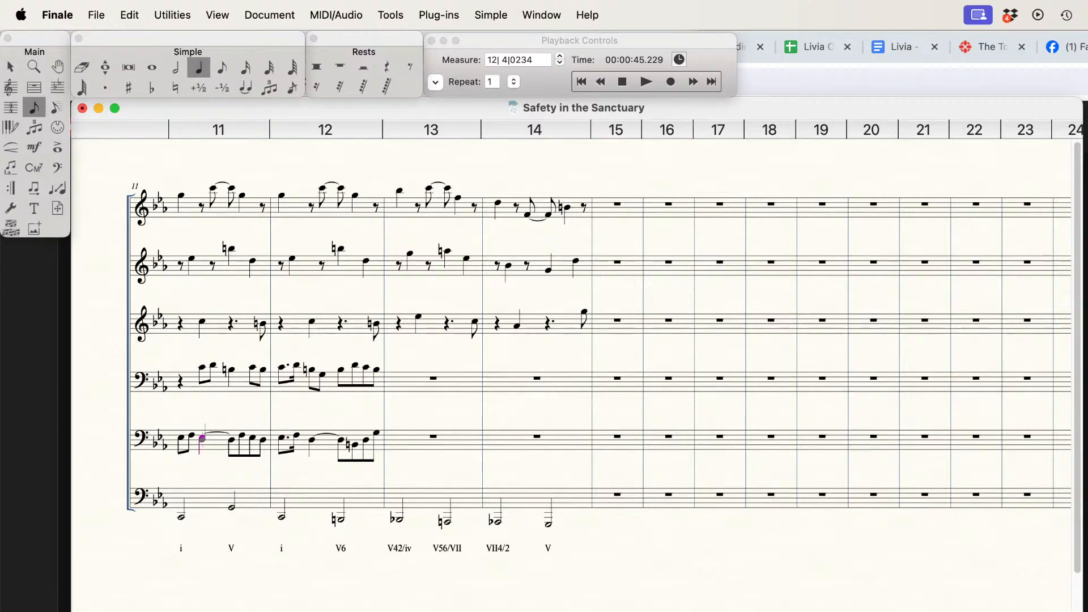
{"action": "key", "text": "t"}
Step: Remove the tie from the quarter-note D in measure 12 of the fifth staff and raise the note to E
{"action": "left_click", "coordinate": [222, 66]}
{"action": "left_click", "coordinate": [200, 67]}
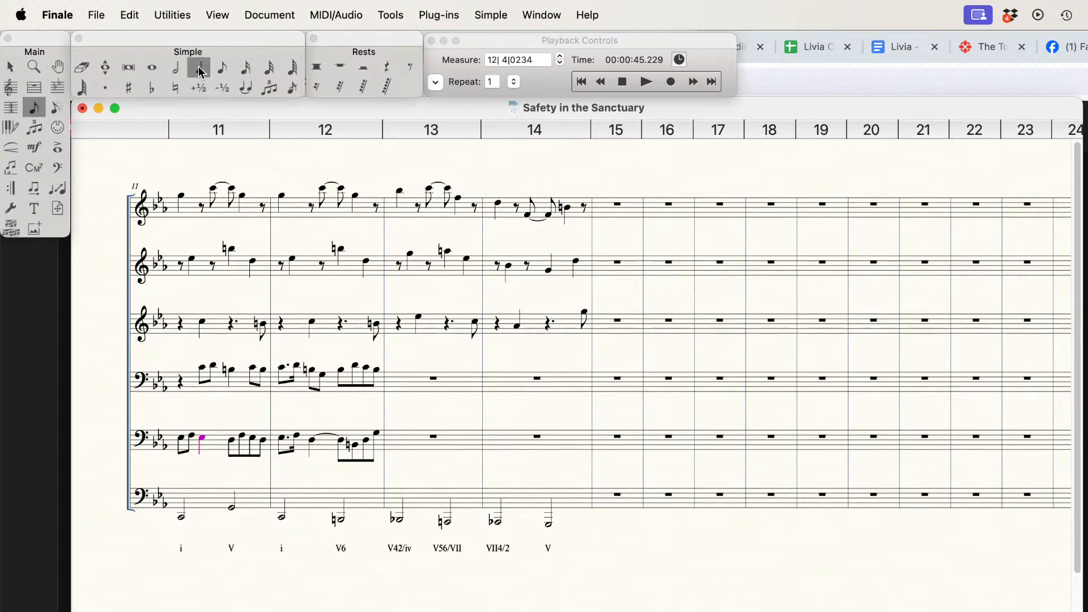
{"action": "left_click", "coordinate": [312, 439]}
{"action": "key", "text": "t"}
{"action": "key", "text": "Up"}
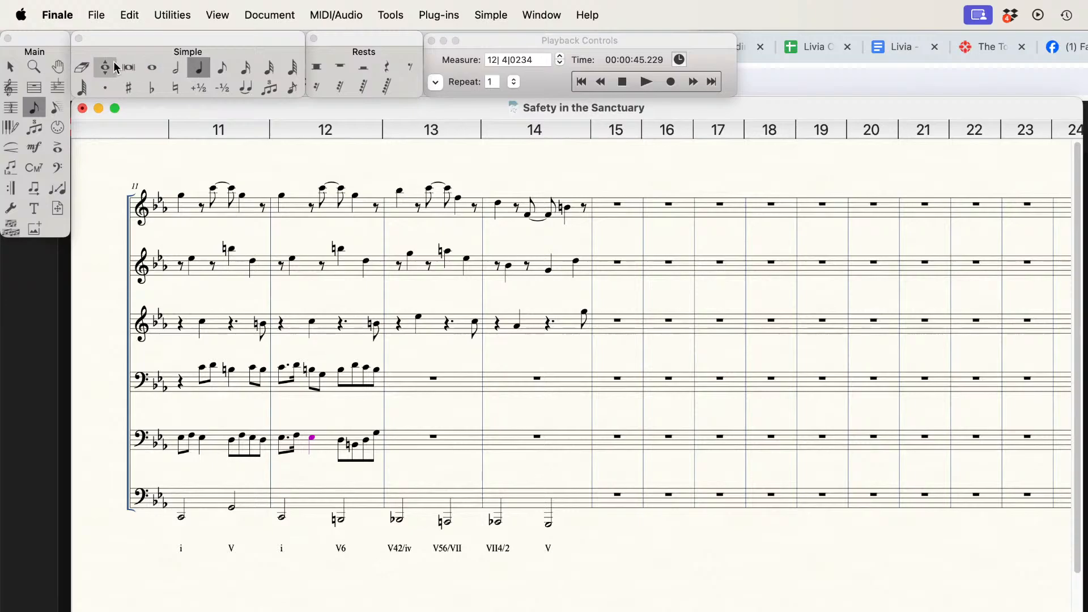
Step: Replace the second-beat eighth notes B natural and G in measure 12 of the fourth staff with a quarter-note C
{"action": "left_click", "coordinate": [82, 67]}
{"action": "left_click", "coordinate": [323, 382]}
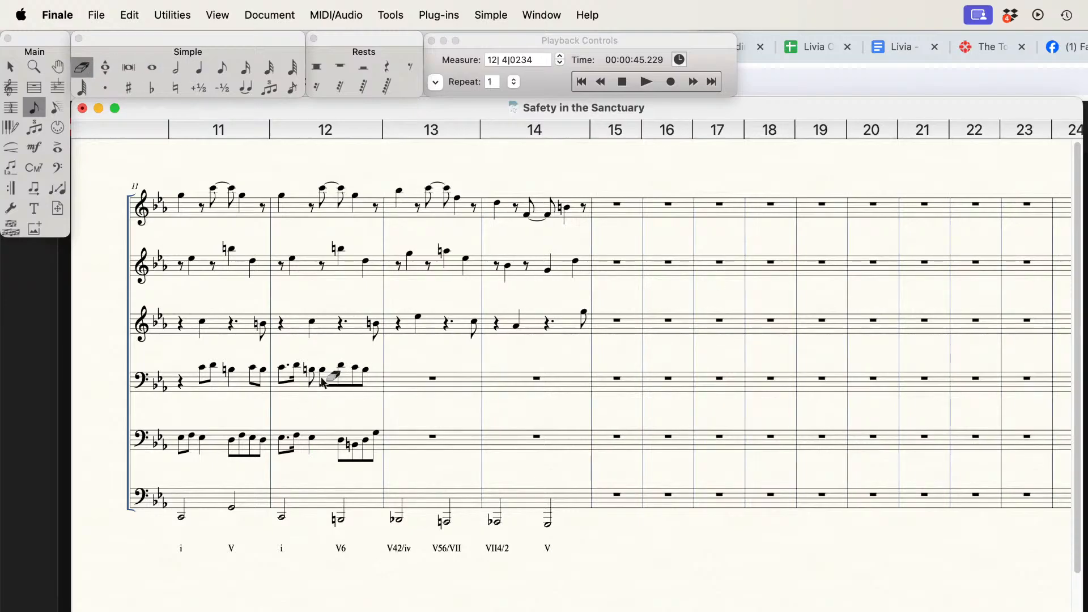
{"action": "left_click", "coordinate": [199, 68]}
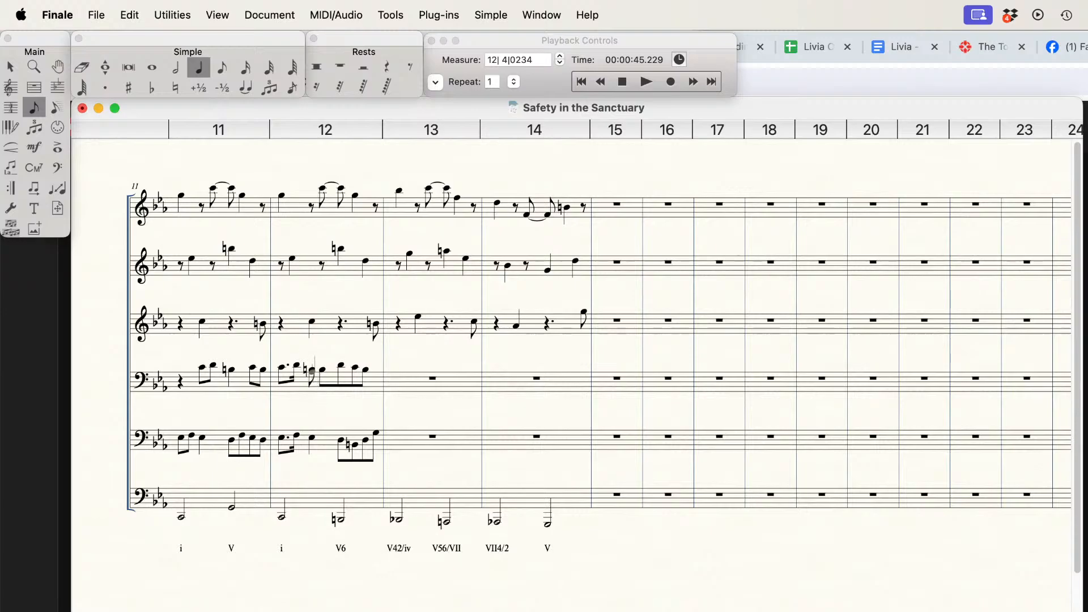
{"action": "left_click", "coordinate": [311, 370]}
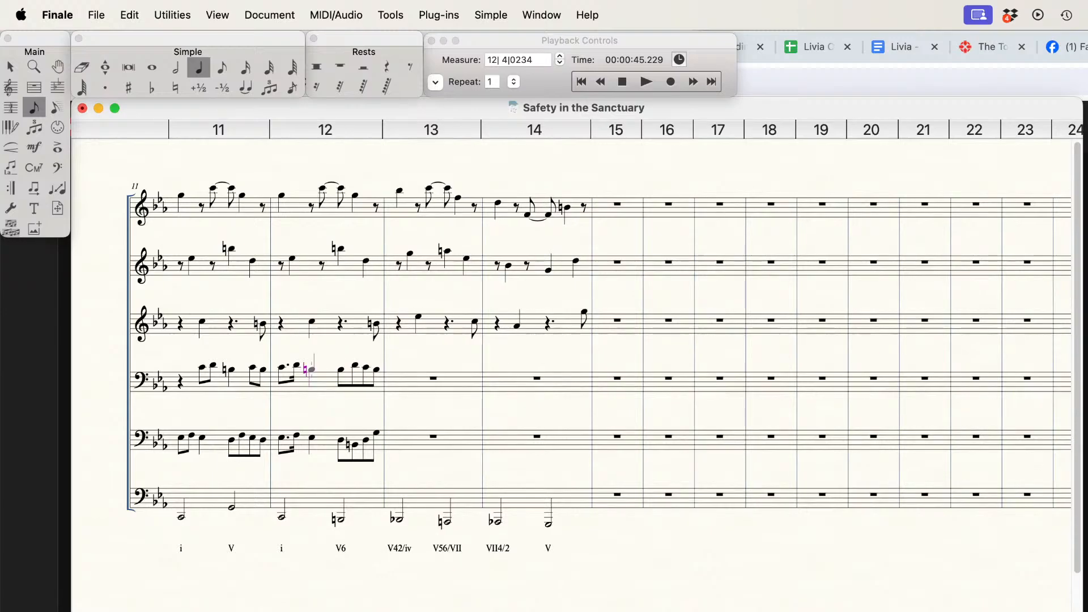
{"action": "key", "text": "Right"}
{"action": "key", "text": "Left"}
{"action": "key", "text": "Up"}
{"action": "key", "text": "minus"}
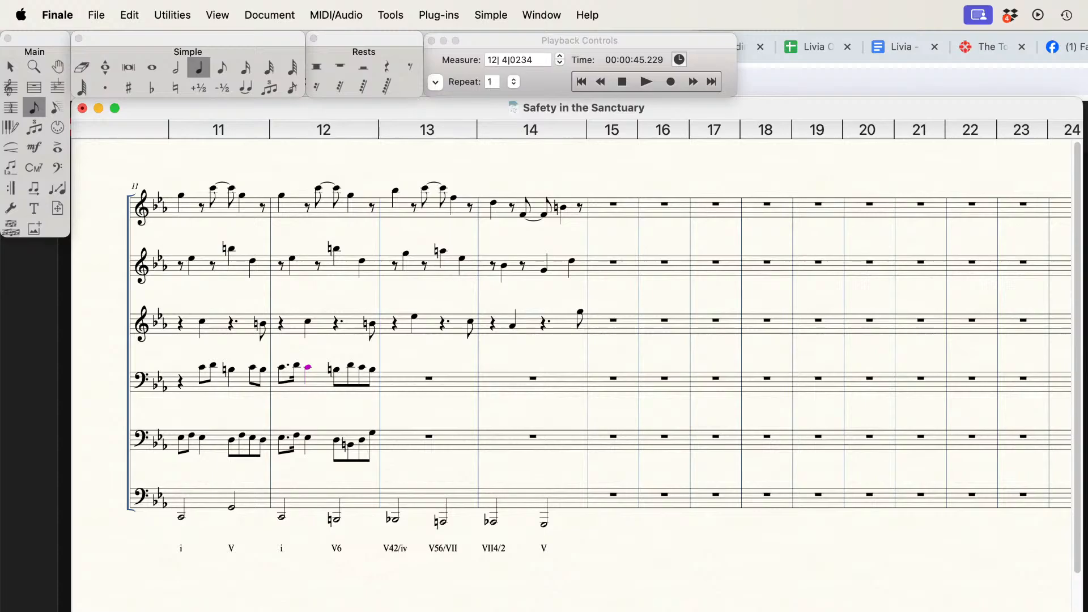
{"action": "key", "text": "super+Tab"}
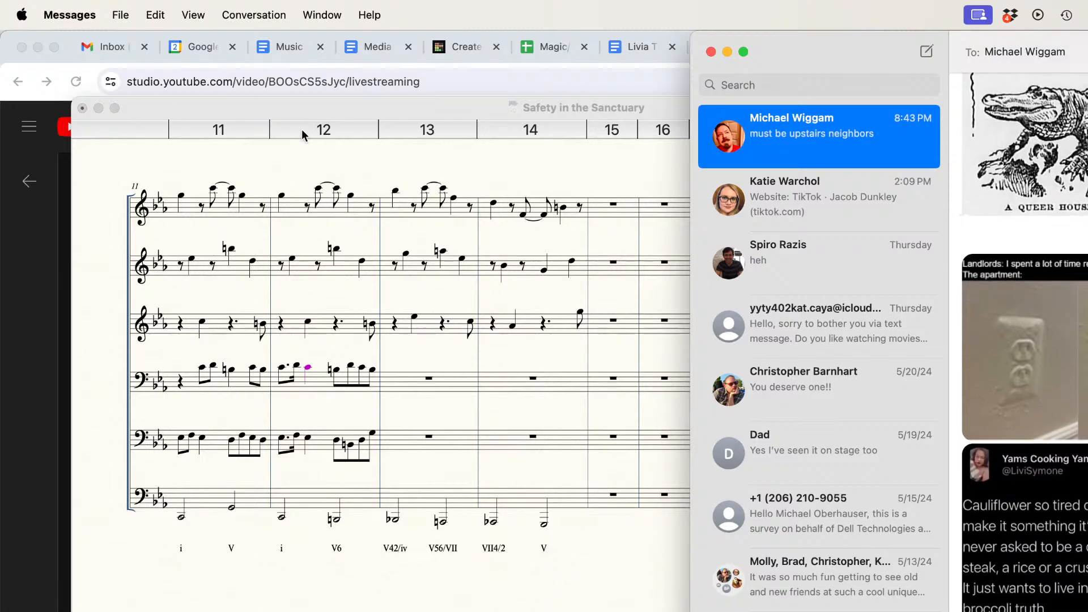
{"action": "left_click", "coordinate": [311, 105]}
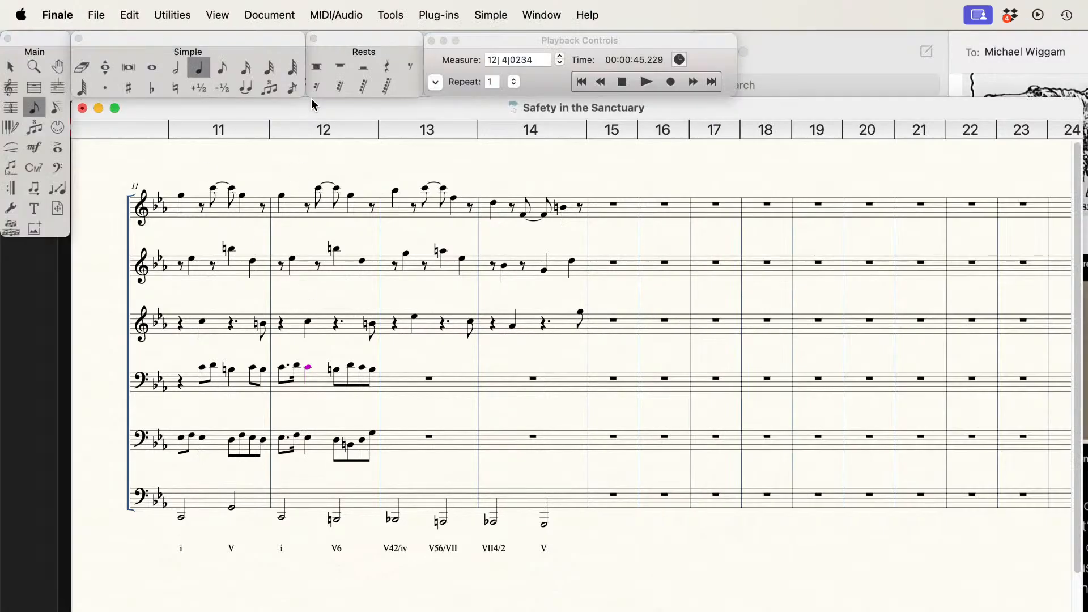
Step: Play back the revised inner lines from the start of measure 11 through measure 12
{"action": "left_click", "coordinate": [626, 88]}
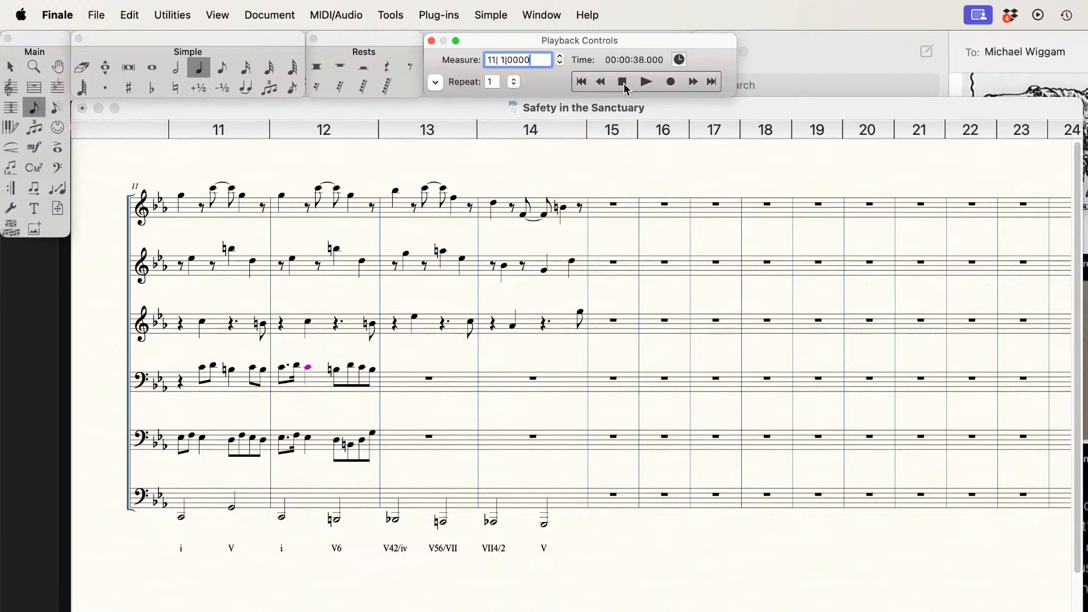
{"action": "key", "text": "space"}
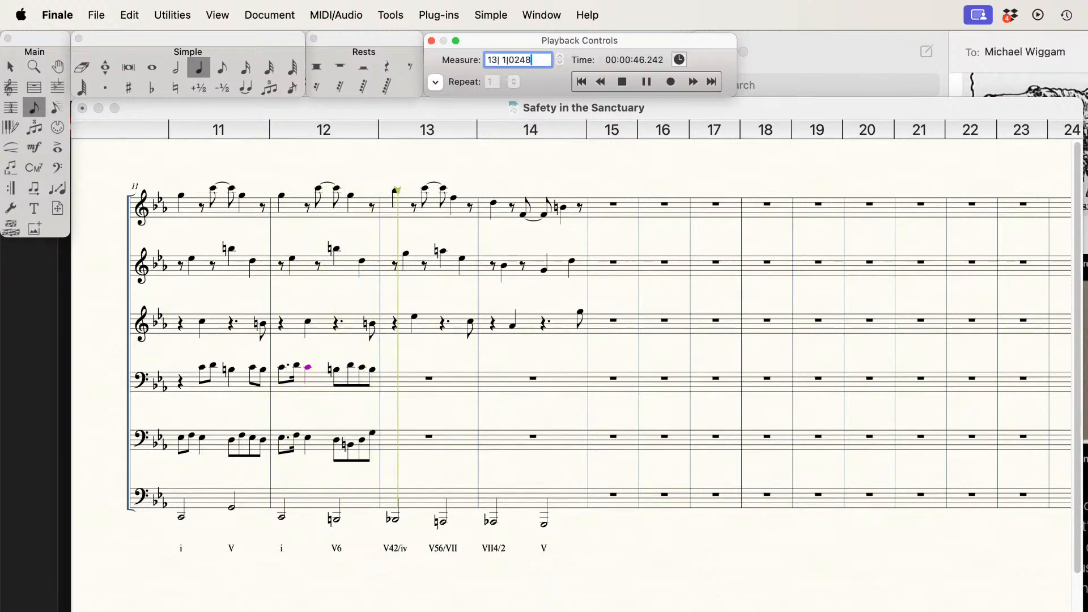
{"action": "key", "text": "space"}
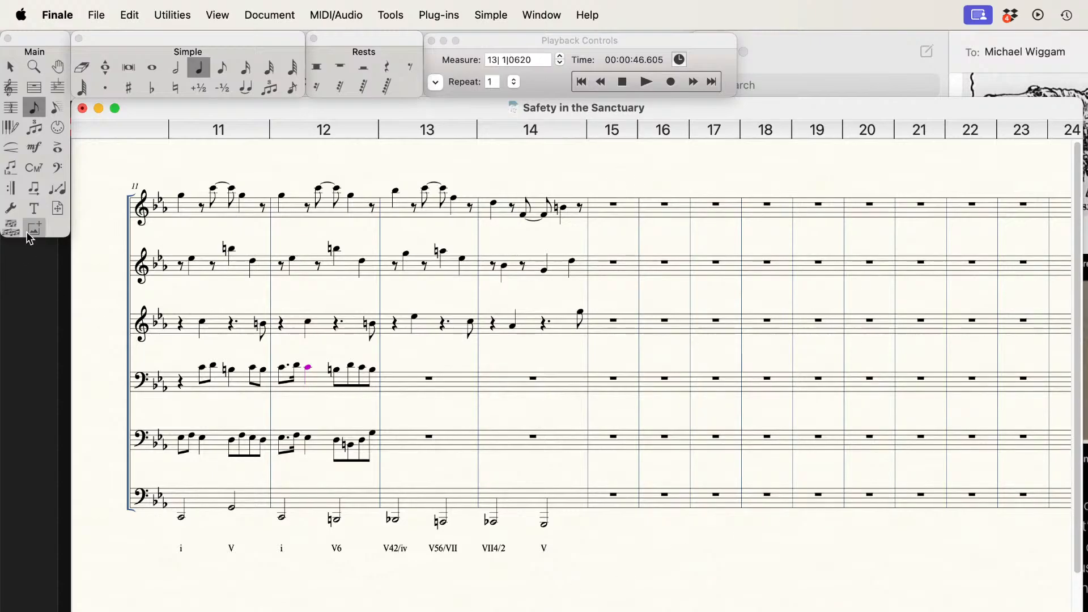
Step: Enter the chord spelling CEbGBb as a second lyric line under the first chord of measure 13
{"action": "left_click", "coordinate": [34, 208]}
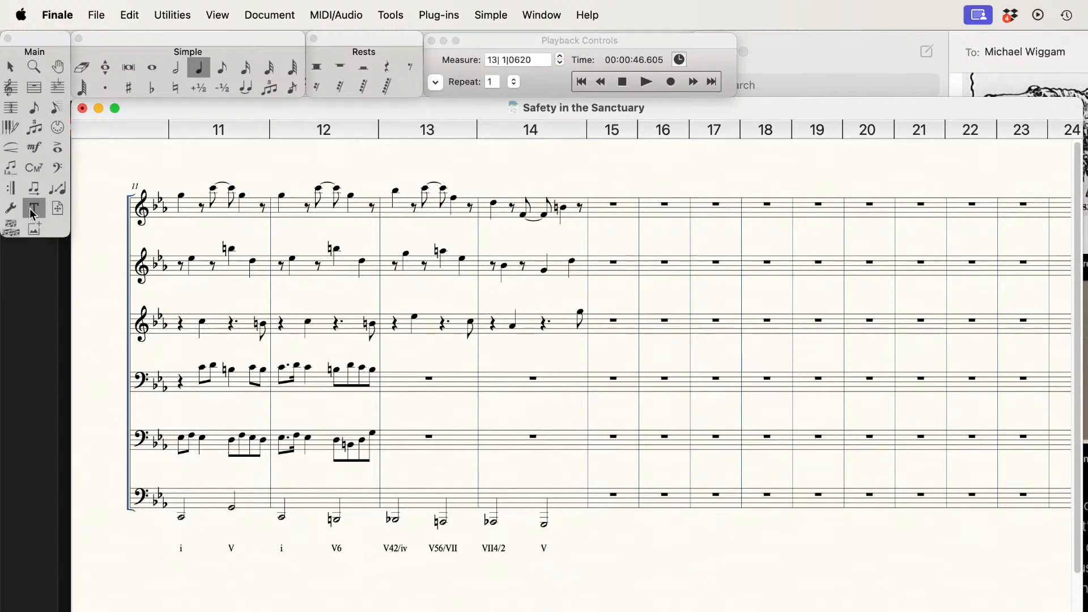
{"action": "left_click", "coordinate": [11, 167]}
{"action": "left_click", "coordinate": [395, 520]}
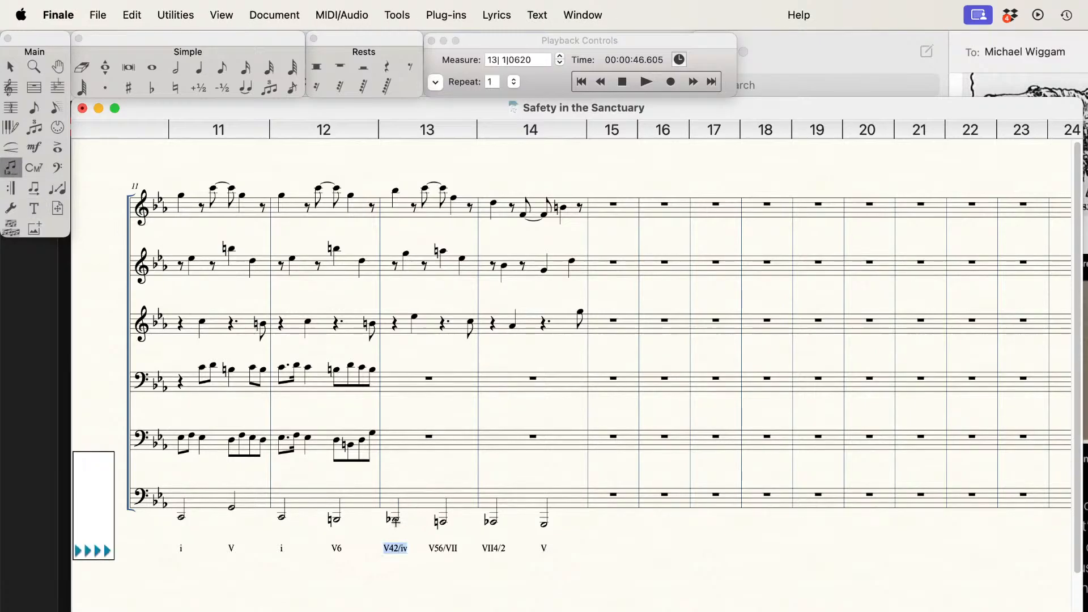
{"action": "key", "text": "Down"}
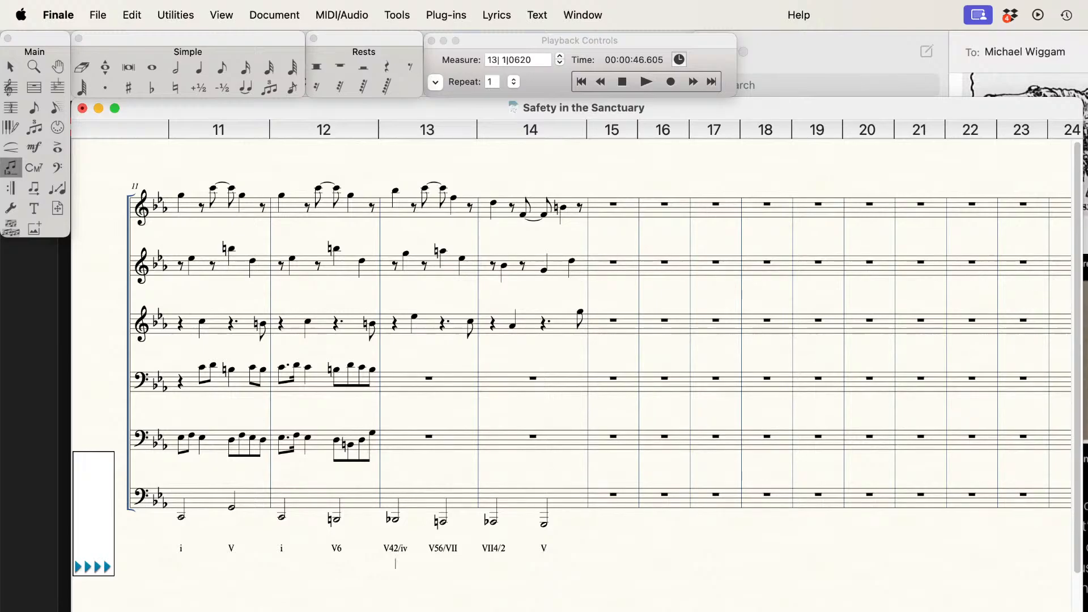
{"action": "type", "text": "CEbGBb"}
Step: Make the quarter-note E in measure 13 of the third staff natural and correct the first chord spelling beneath it to CEGBb
{"action": "left_click", "coordinate": [204, 71]}
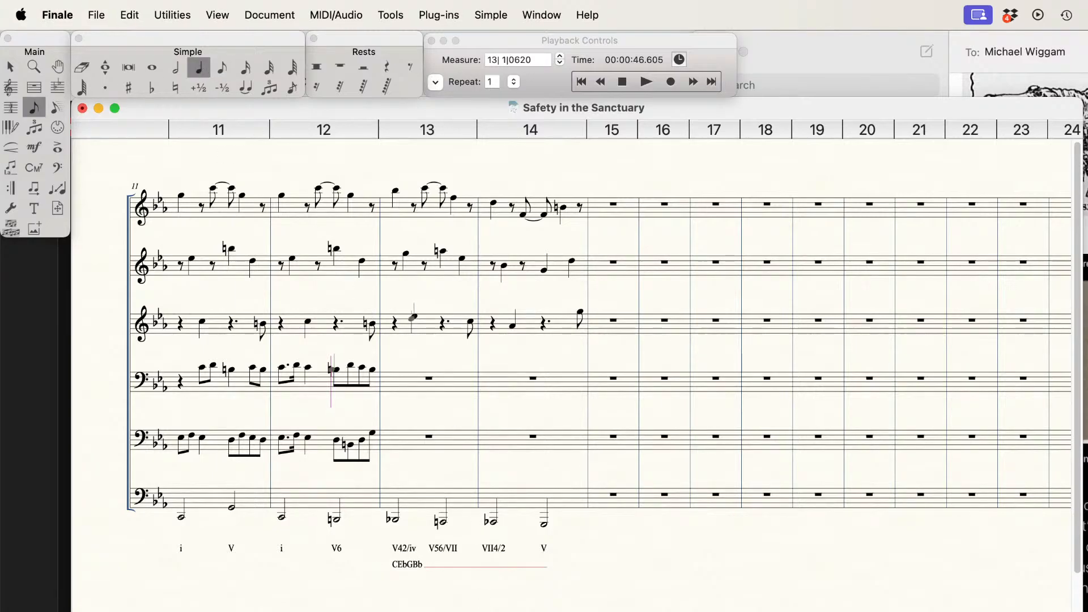
{"action": "left_click", "coordinate": [414, 317]}
{"action": "left_click", "coordinate": [14, 166]}
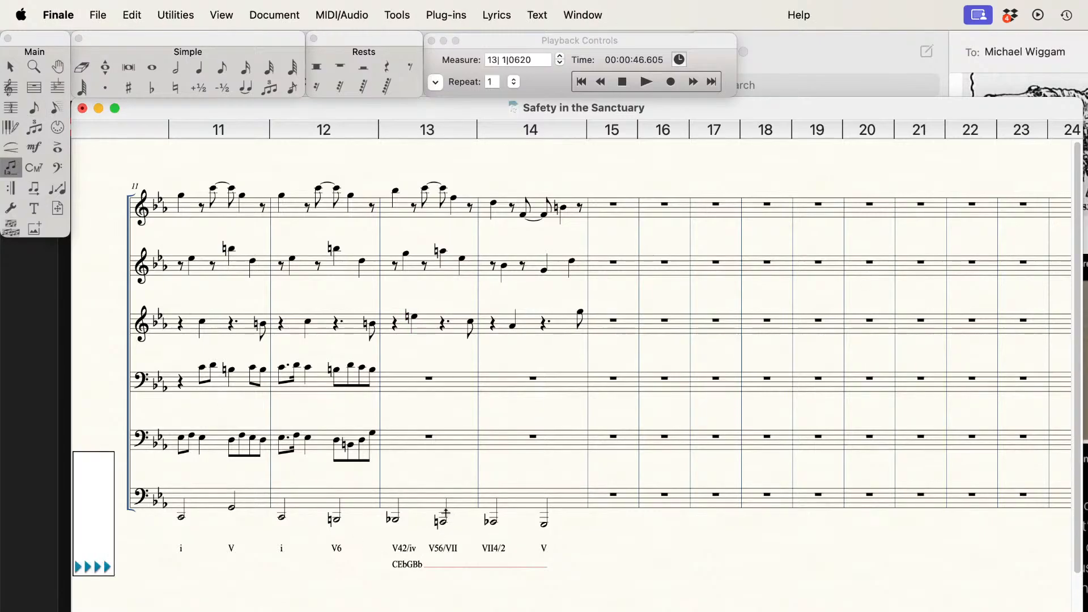
{"action": "left_click", "coordinate": [396, 513]}
{"action": "key", "text": "Right"}
{"action": "key", "text": "Right"}
{"action": "key", "text": "BackSpace"}
Step: Enter the chord spellings FACEb, BbDFAb and GBD under the remaining three chords of measures 13 and 14
{"action": "left_click", "coordinate": [443, 510]}
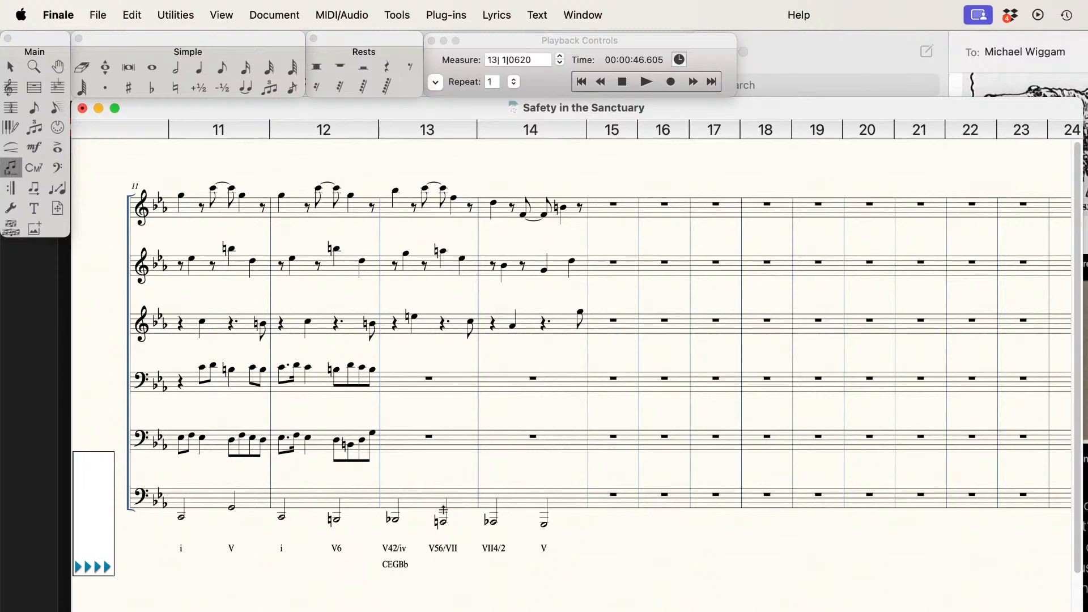
{"action": "type", "text": "FACEb"}
{"action": "key", "text": "space"}
{"action": "type", "text": "BbDFAb"}
{"action": "key", "text": "space"}
{"action": "type", "text": "GBD"}
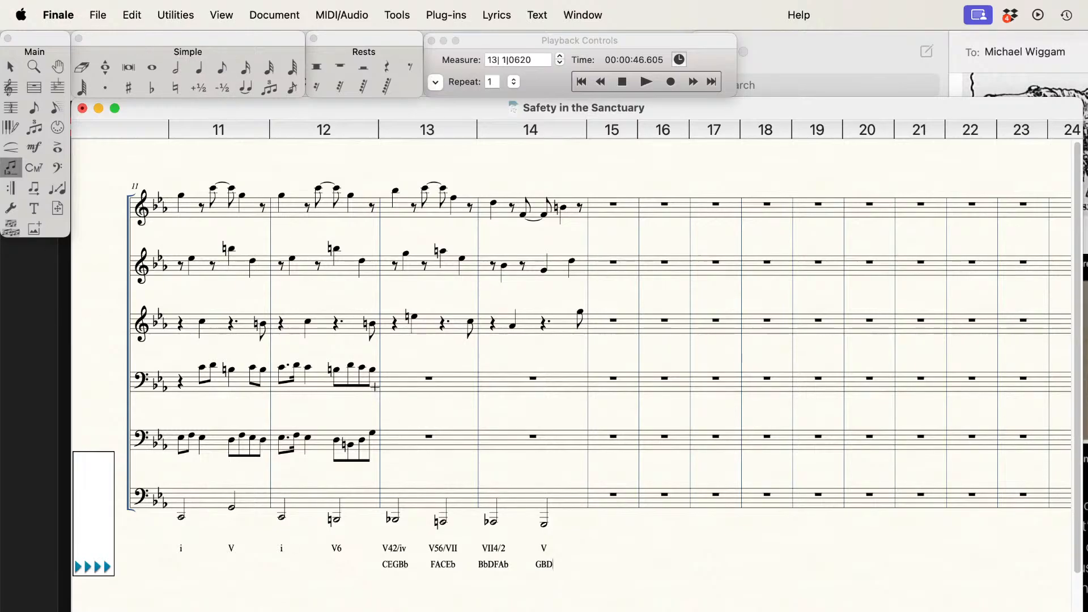
Step: In measure 13 of the fourth staff, enter a quarter-note B tied from measure 12, eighths C and B, and a tied eighth B
{"action": "left_click", "coordinate": [198, 68]}
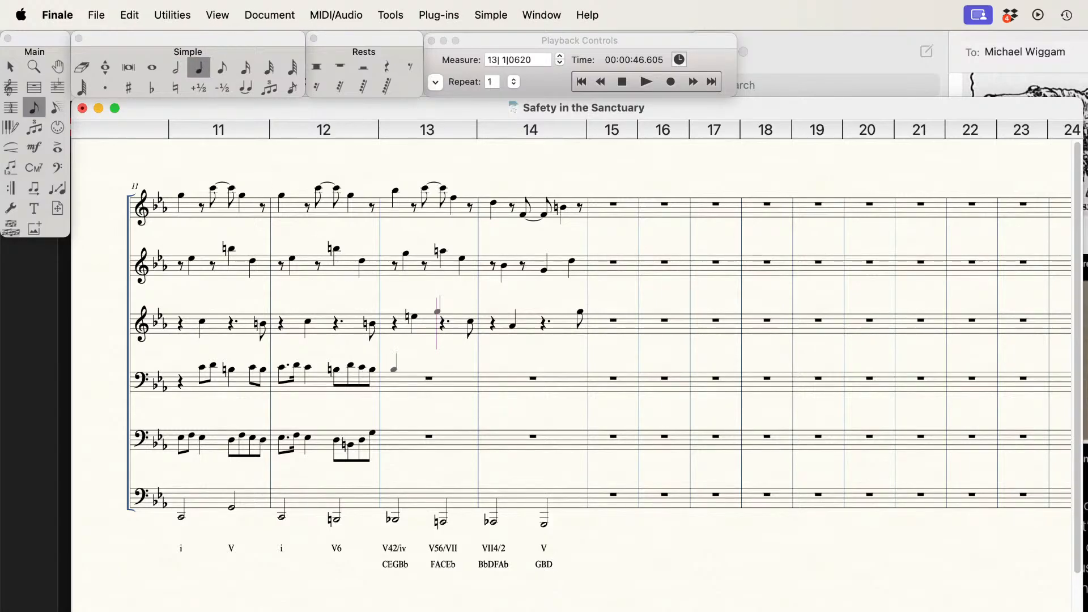
{"action": "left_click", "coordinate": [394, 369]}
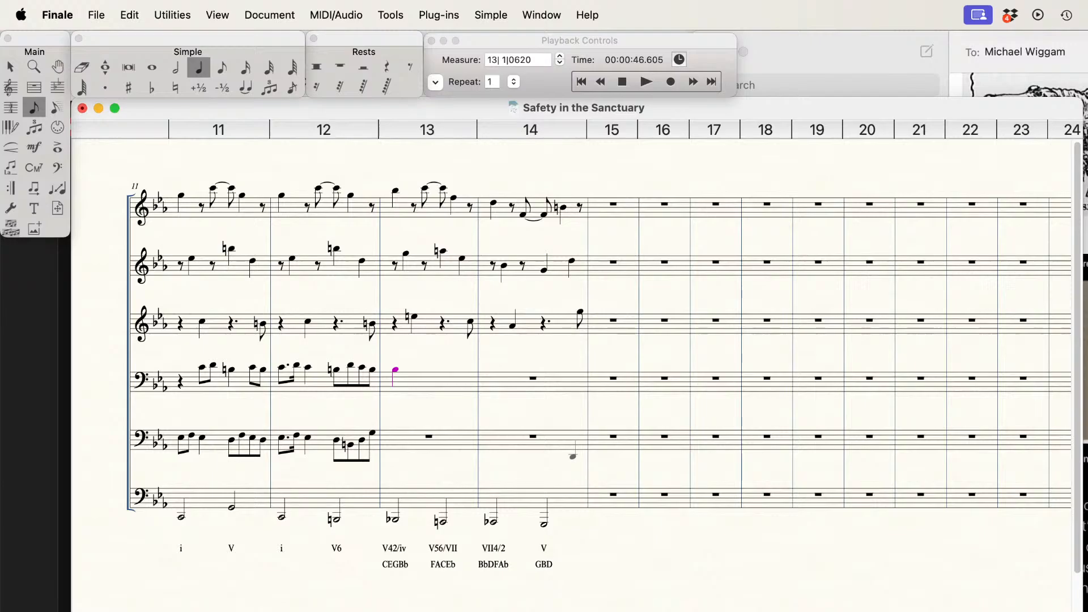
{"action": "key", "text": "shift+equal"}
{"action": "key", "text": "4"}
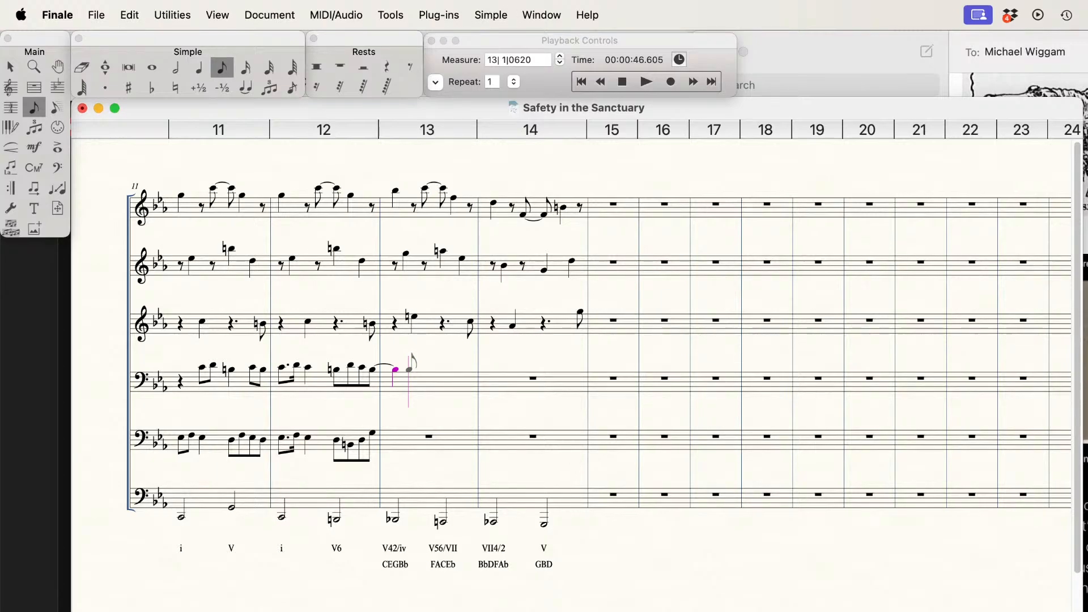
{"action": "key", "text": "Up"}
{"action": "key", "text": "Return"}
{"action": "key", "text": "Return"}
{"action": "key", "text": "t"}
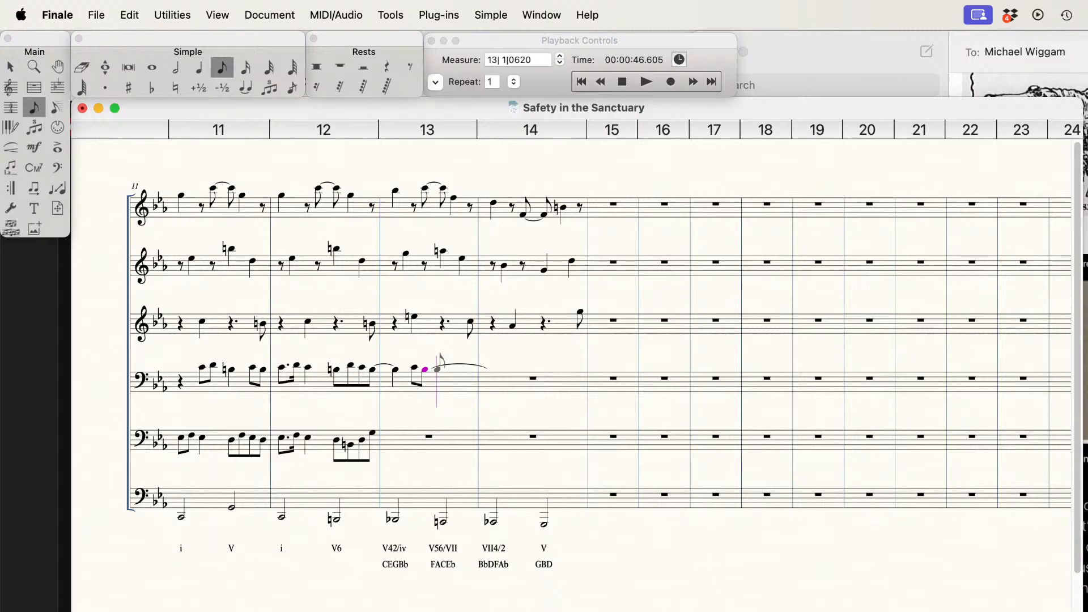
{"action": "key", "text": "Return"}
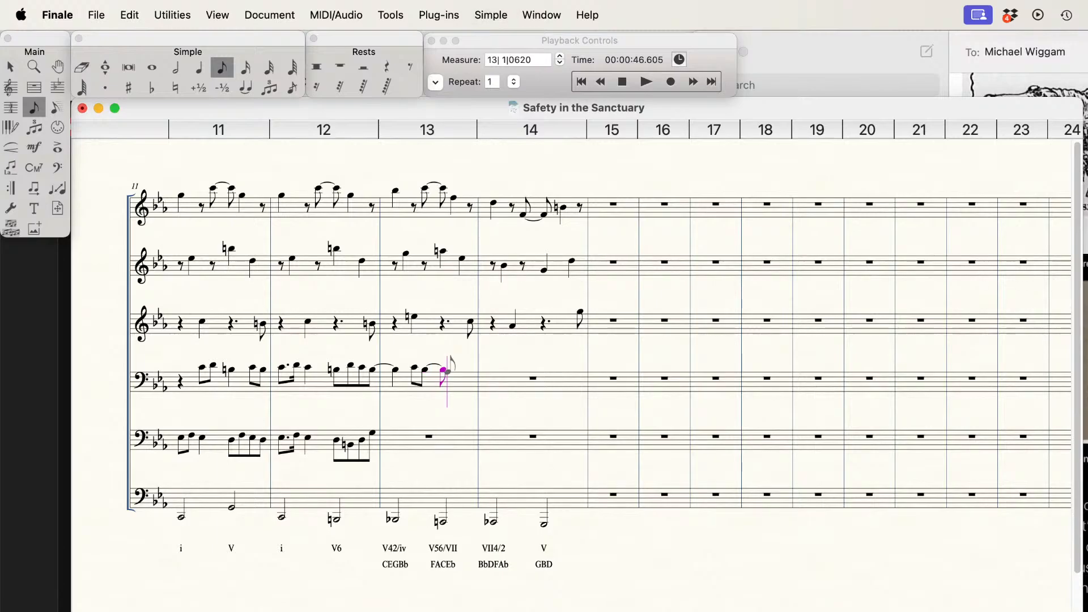
Step: Complete measure 13 of the fourth staff with a quarter-note A natural and an eighth-note F
{"action": "key", "text": "5"}
{"action": "key", "text": "Return"}
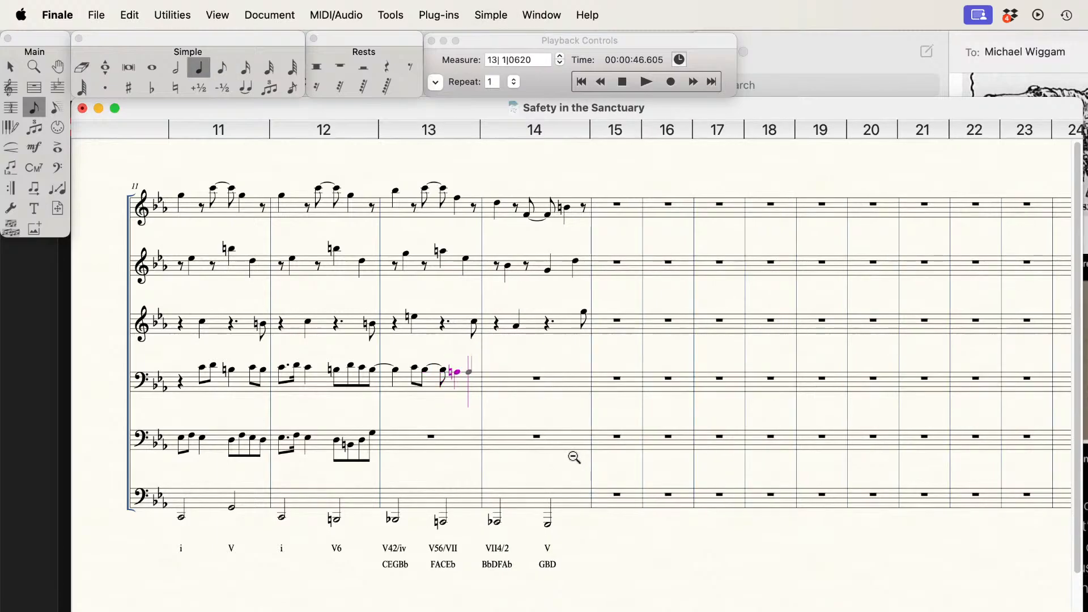
{"action": "key", "text": "4"}
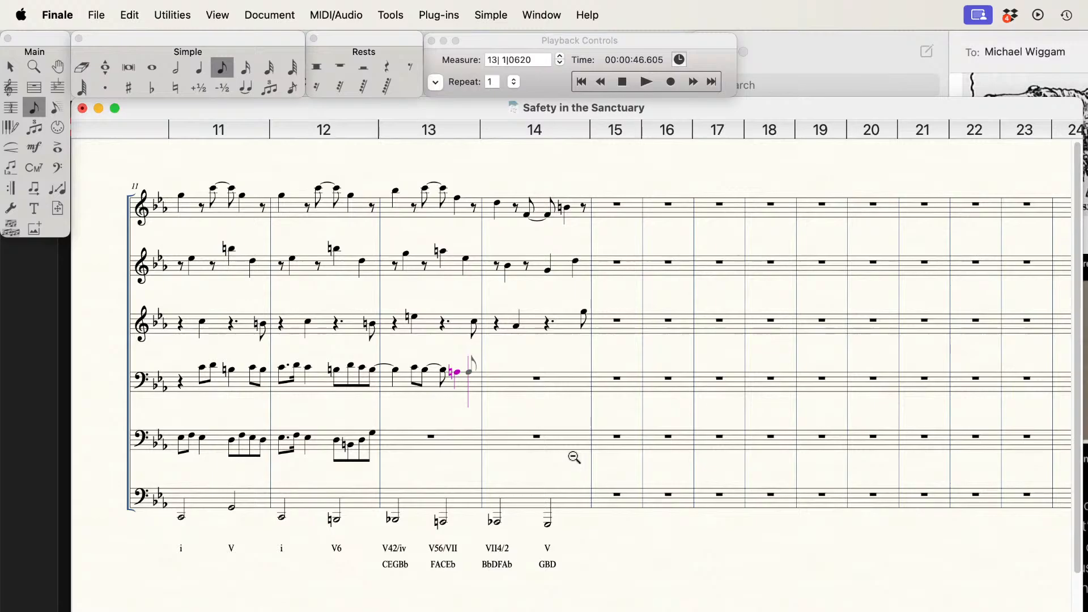
{"action": "key", "text": "Down"}
{"action": "key", "text": "Return"}
Step: Tie the last G in measure 12 of the fifth staff to a new quarter-note G starting measure 13
{"action": "key", "text": "super+Down"}
{"action": "key", "text": "Up"}
{"action": "key", "text": "Left"}
{"action": "key", "text": "t"}
{"action": "key", "text": "Right"}
{"action": "key", "text": "5"}
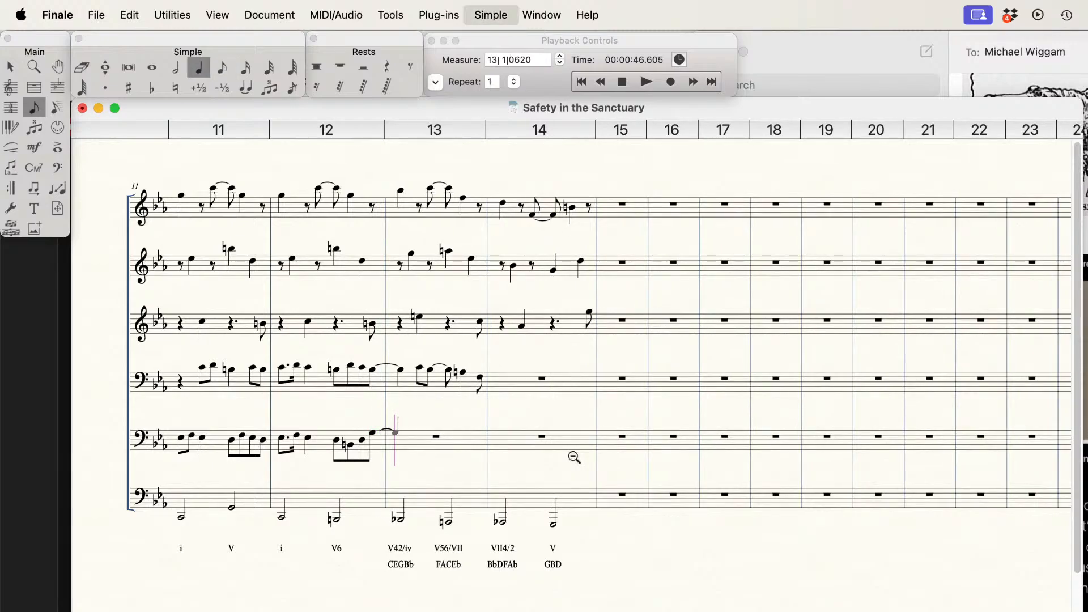
{"action": "key", "text": "Return"}
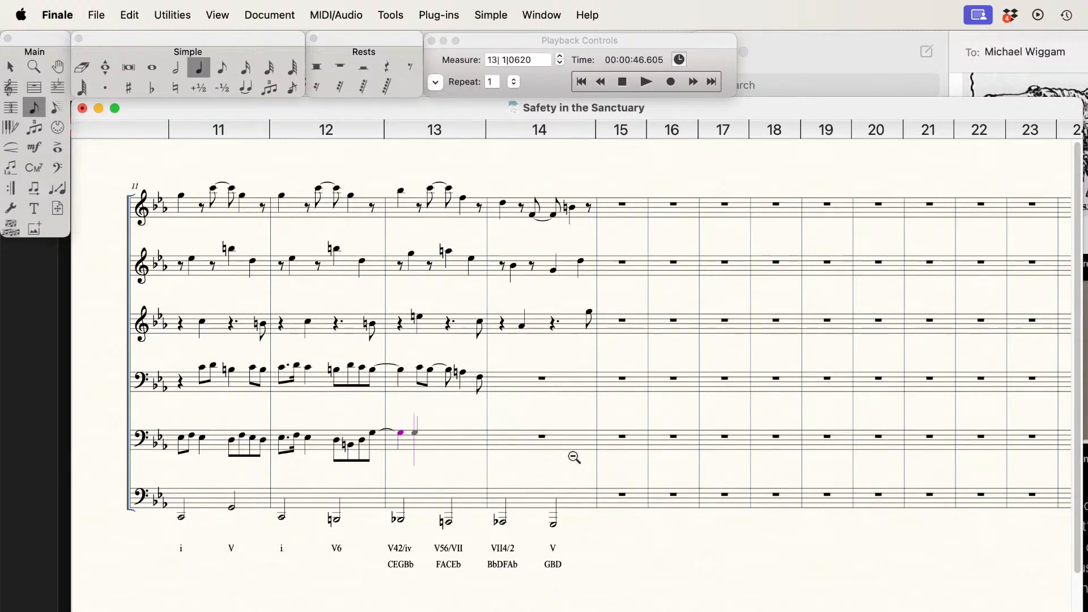
Step: Complete measure 13 of the fifth staff with eighths A and G, a tied eighth G, a quarter F and an eighth E
{"action": "key", "text": "4"}
{"action": "key", "text": "Return"}
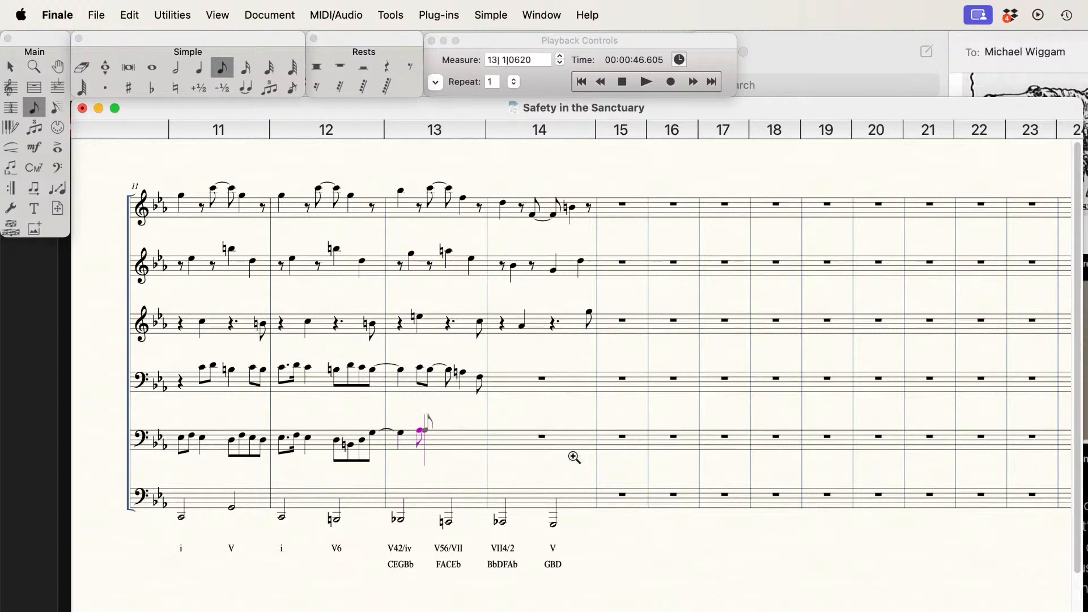
{"action": "key", "text": "Return"}
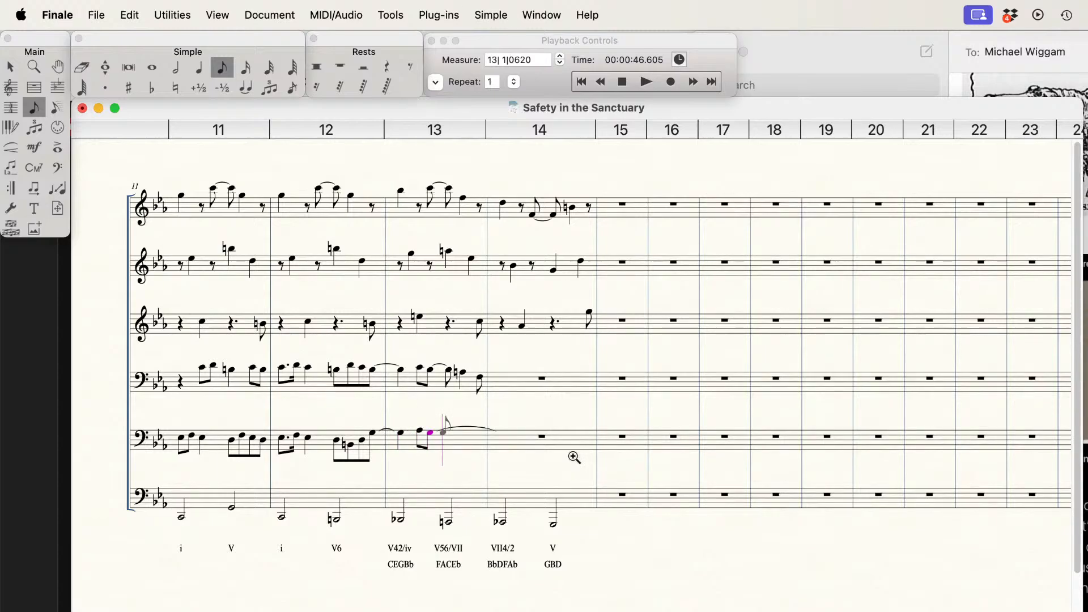
{"action": "key", "text": "Return"}
{"action": "key", "text": "5"}
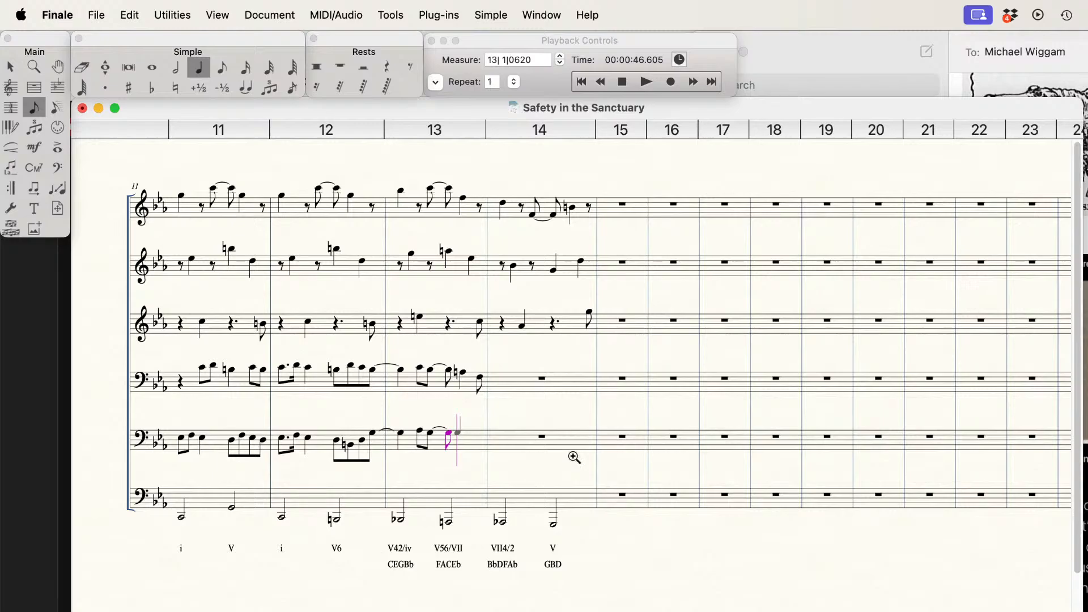
{"action": "key", "text": "Return"}
{"action": "key", "text": "4"}
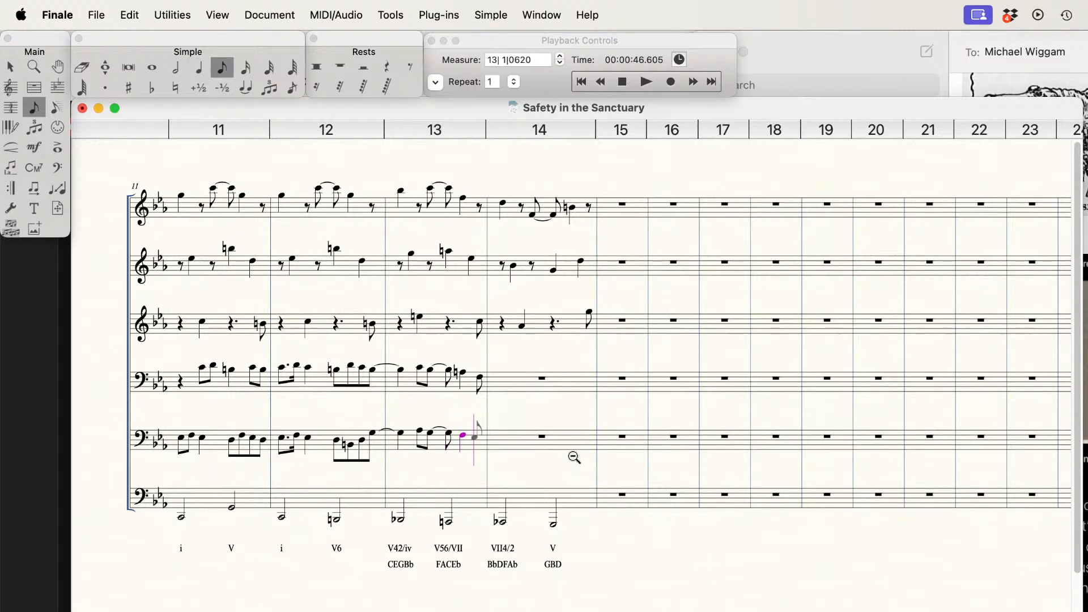
{"action": "key", "text": "Return"}
Step: Fill the first half of measure 14 in the fifth staff with rising eighth notes D, F, A and B
{"action": "key", "text": "Down"}
{"action": "key", "text": "Return"}
{"action": "key", "text": "Up"}
{"action": "key", "text": "Return"}
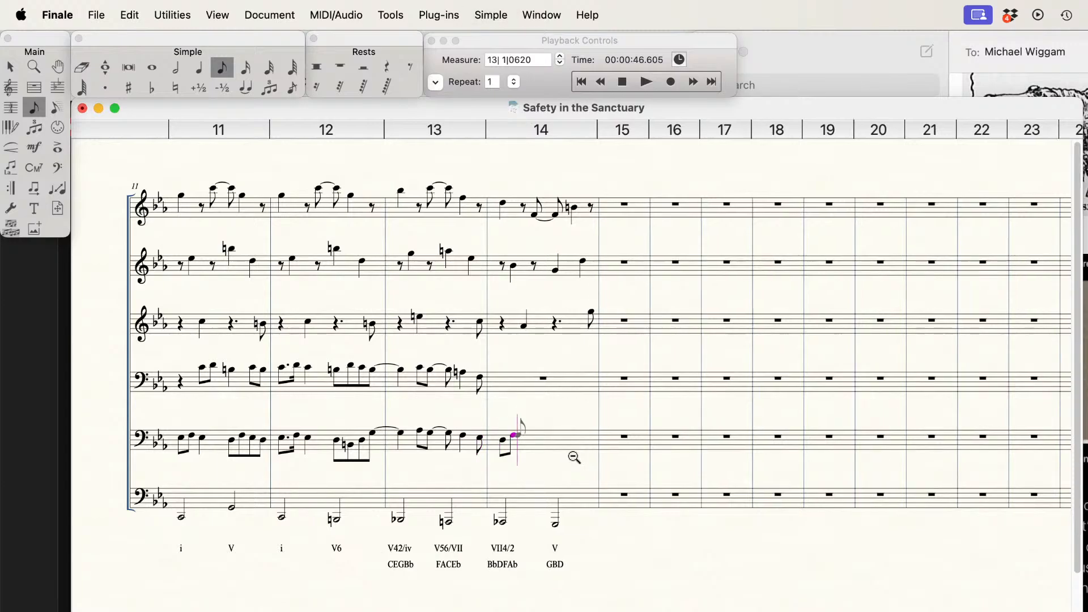
{"action": "key", "text": "Up"}
{"action": "key", "text": "Return"}
{"action": "key", "text": "Up"}
{"action": "key", "text": "Up"}
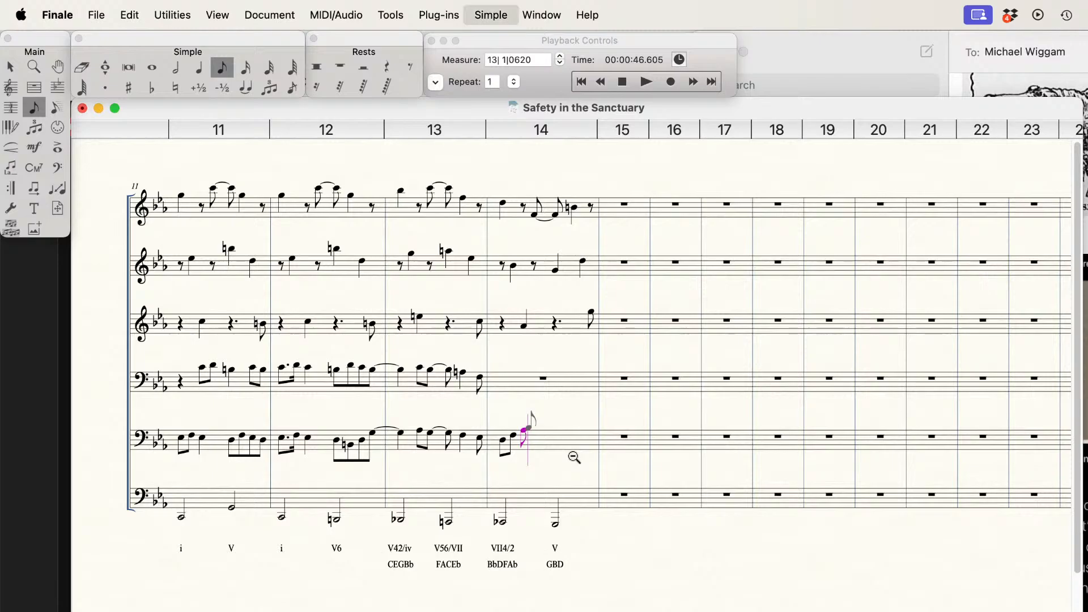
{"action": "key", "text": "Return"}
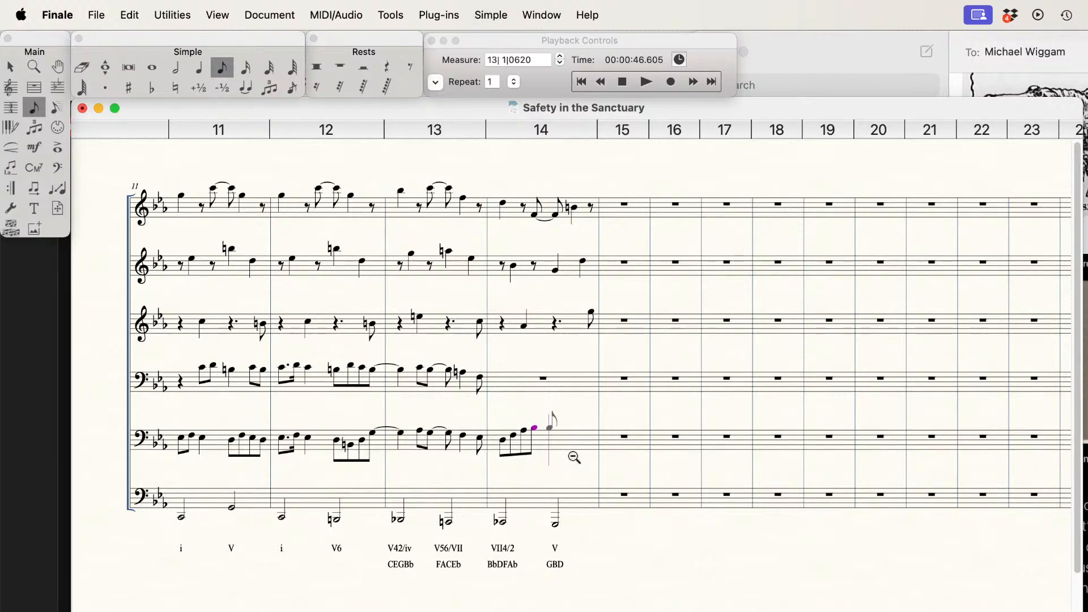
Step: Complete measure 14 of the fifth staff with an eighth-note B natural, a quarter-note G and an eighth-note G
{"action": "key", "text": "Return"}
{"action": "key", "text": "Down"}
{"action": "key", "text": "Return"}
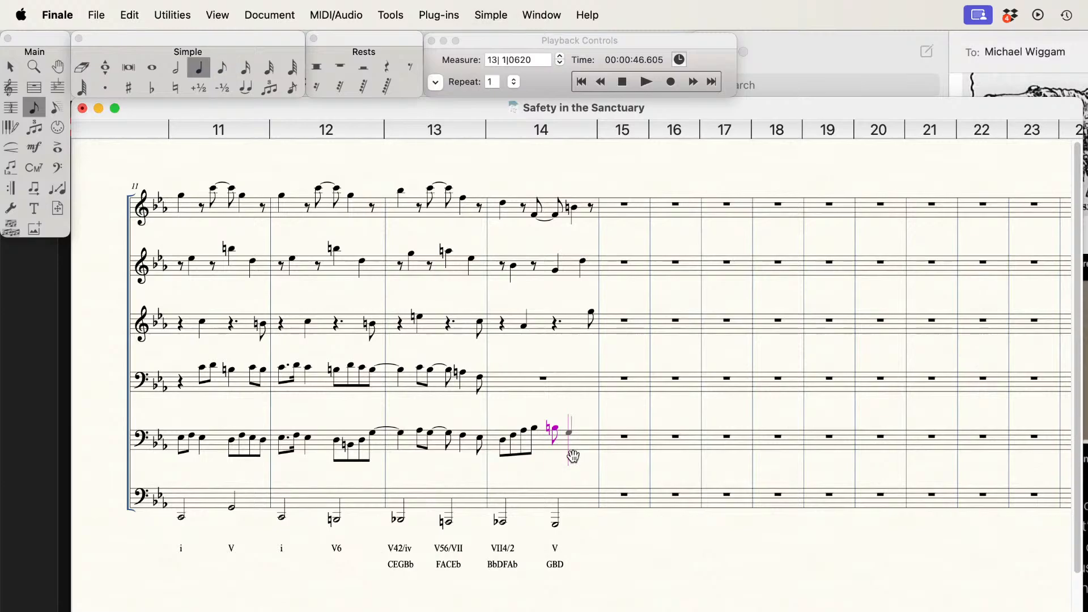
{"action": "key", "text": "Return"}
Step: Tie the last F in measure 13 of the fourth staff to a new eighth-note F starting measure 14
{"action": "key", "text": "super+Up"}
{"action": "key", "text": "Left"}
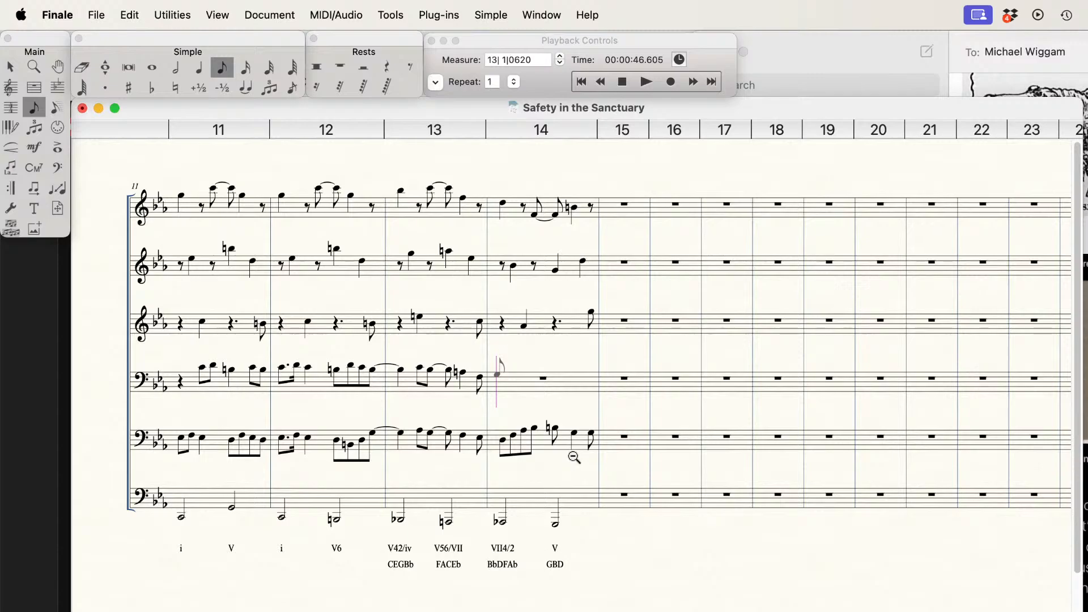
{"action": "key", "text": "Left"}
{"action": "key", "text": "Right"}
{"action": "key", "text": "Left"}
{"action": "key", "text": "t"}
{"action": "key", "text": "Right"}
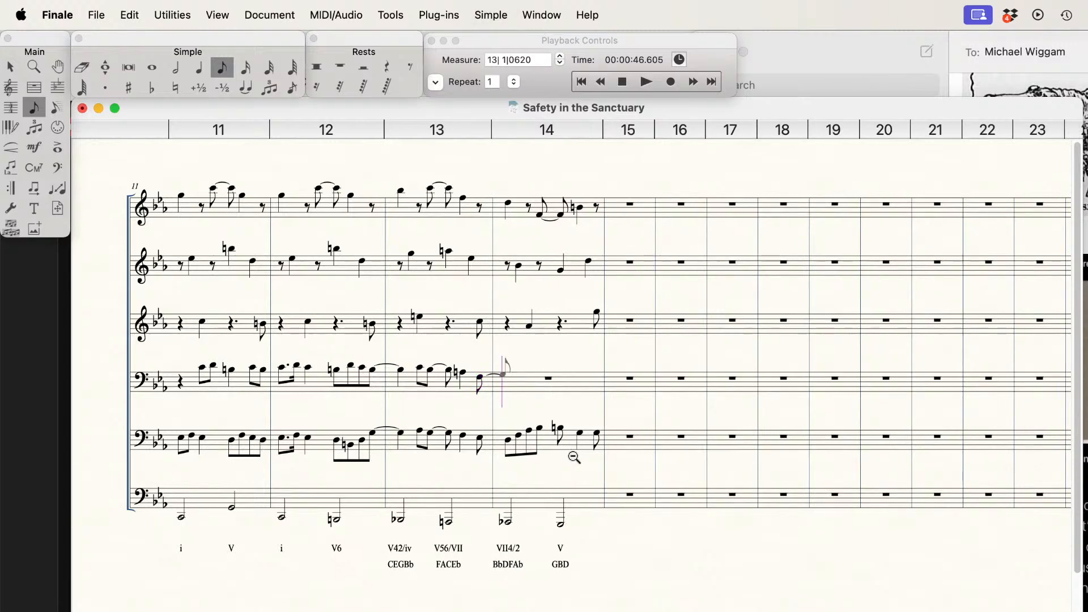
{"action": "key", "text": "4"}
{"action": "key", "text": "Return"}
Step: Continue measure 14 of the fourth staff with rising eighth notes A, B and D
{"action": "key", "text": "5"}
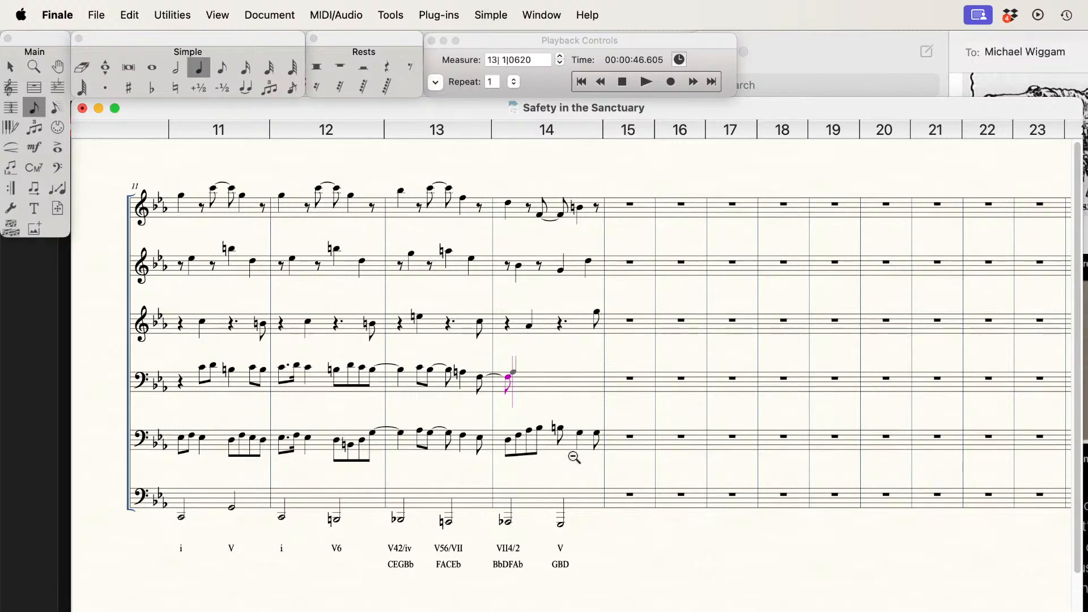
{"action": "key", "text": "4"}
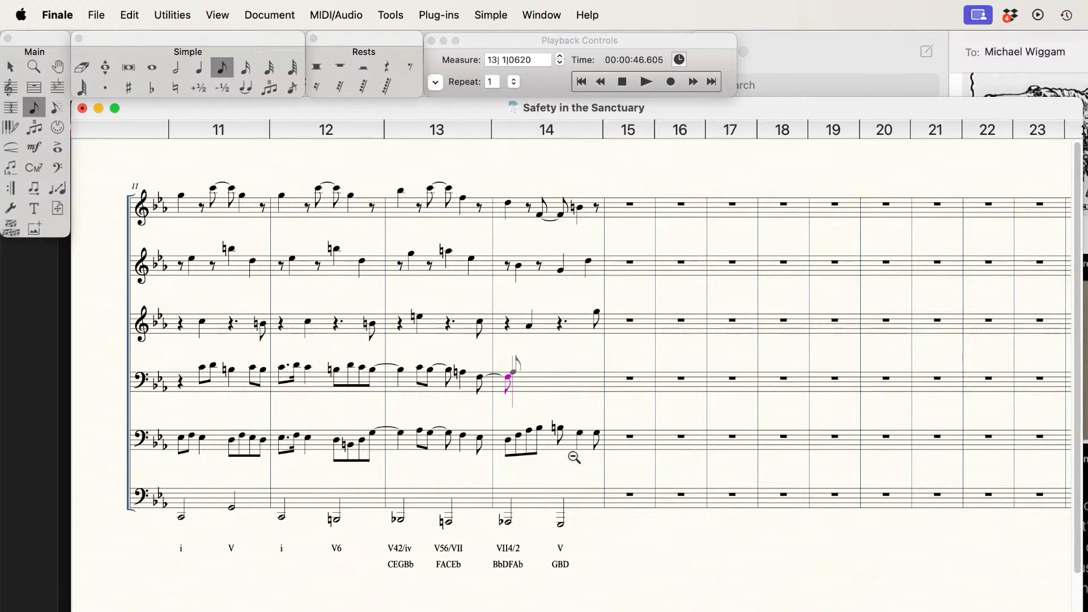
{"action": "key", "text": "Return"}
{"action": "key", "text": "Up"}
{"action": "key", "text": "Return"}
{"action": "key", "text": "Up"}
{"action": "key", "text": "Return"}
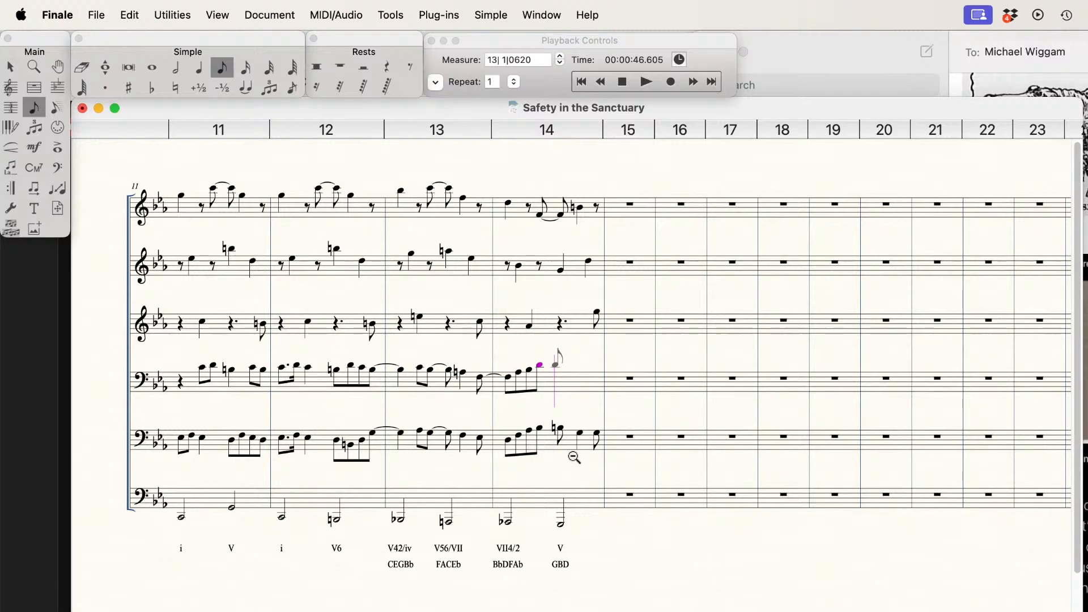
Step: Tie the D in measure 14 of the fourth staff to a quarter-note D and add another quarter-note D
{"action": "key", "text": "equal"}
{"action": "key", "text": "5"}
{"action": "key", "text": "Return"}
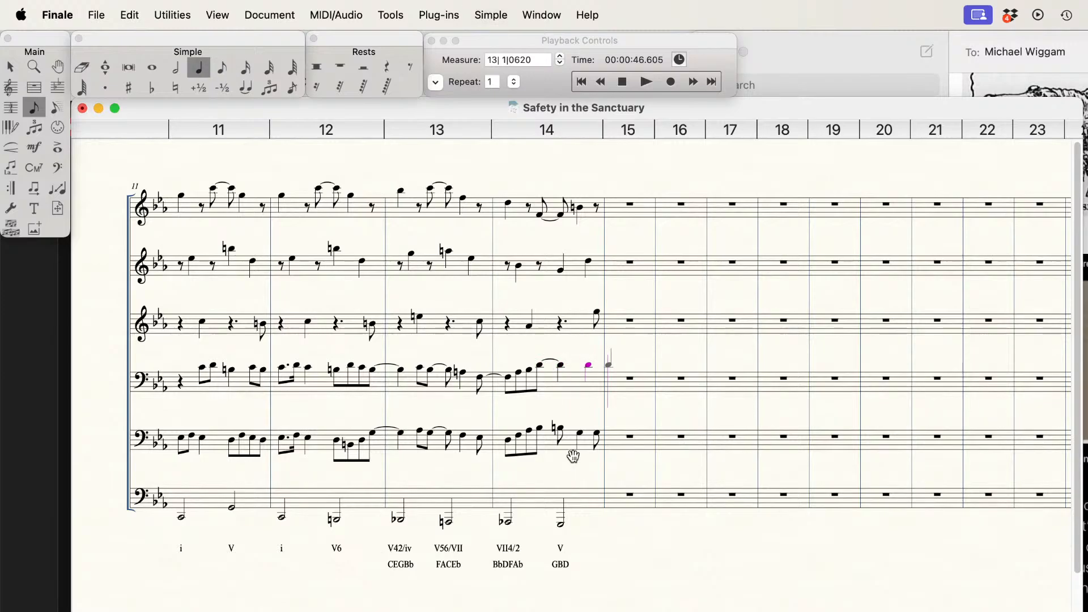
Step: Save the score and play back the new inner lines from the start of measure 11 through measure 14
{"action": "left_click", "coordinate": [624, 82]}
{"action": "key", "text": "super+s"}
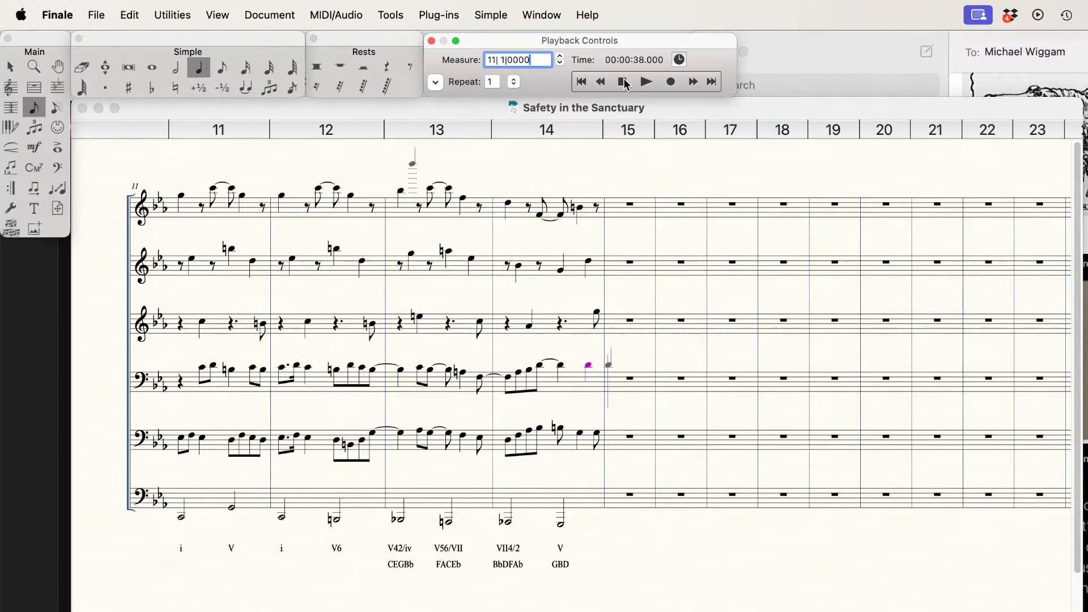
{"action": "key", "text": "space"}
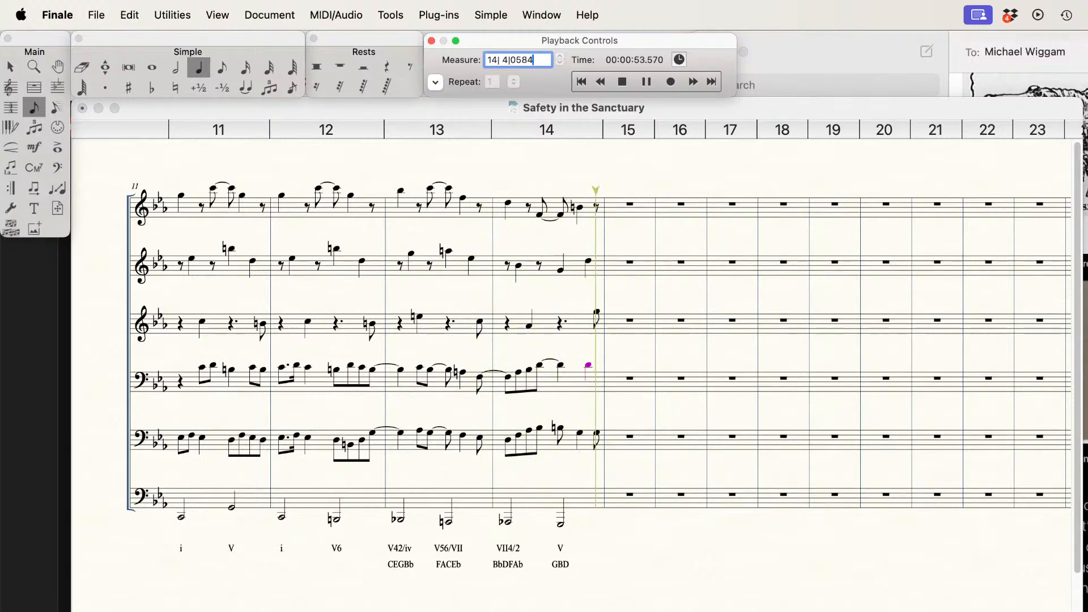
{"action": "left_click", "coordinate": [608, 364]}
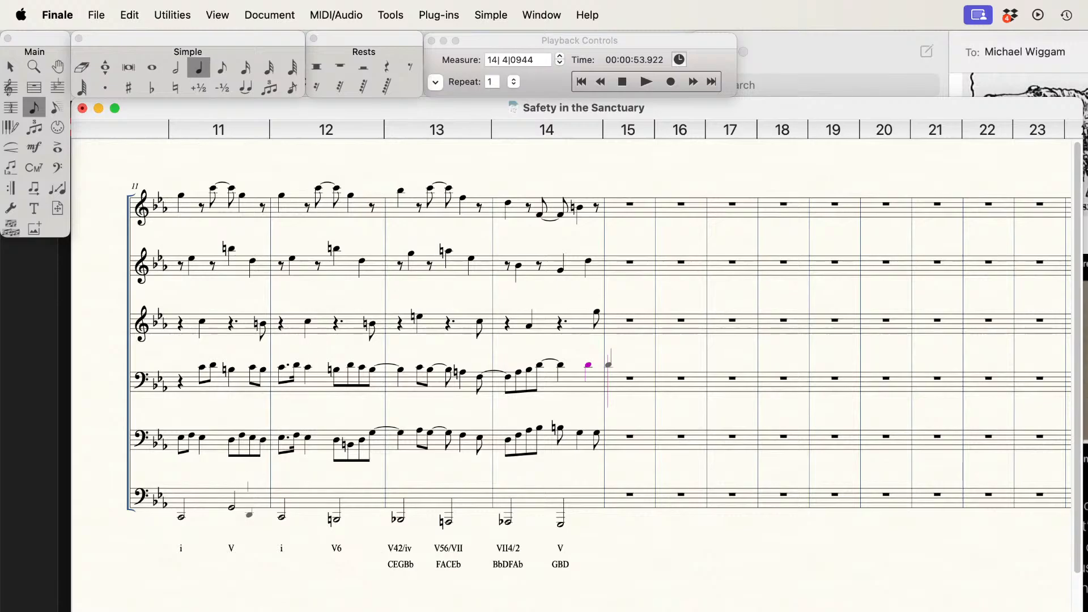
{"action": "key", "text": "space"}
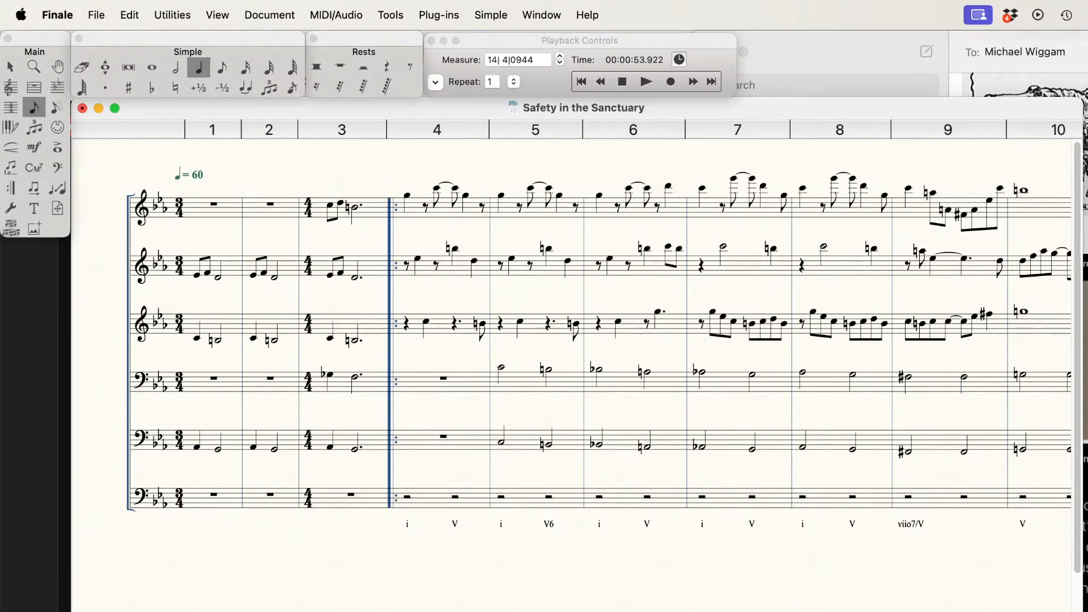
Step: Return playback to the beginning and play the whole score through the end of measure 14
{"action": "left_click", "coordinate": [622, 83]}
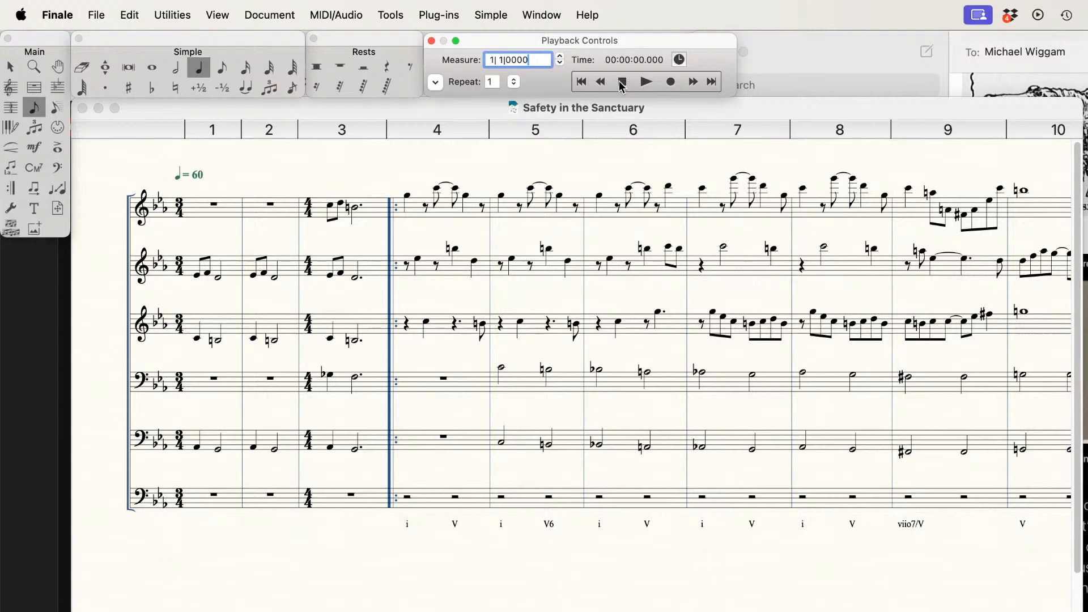
{"action": "key", "text": "space"}
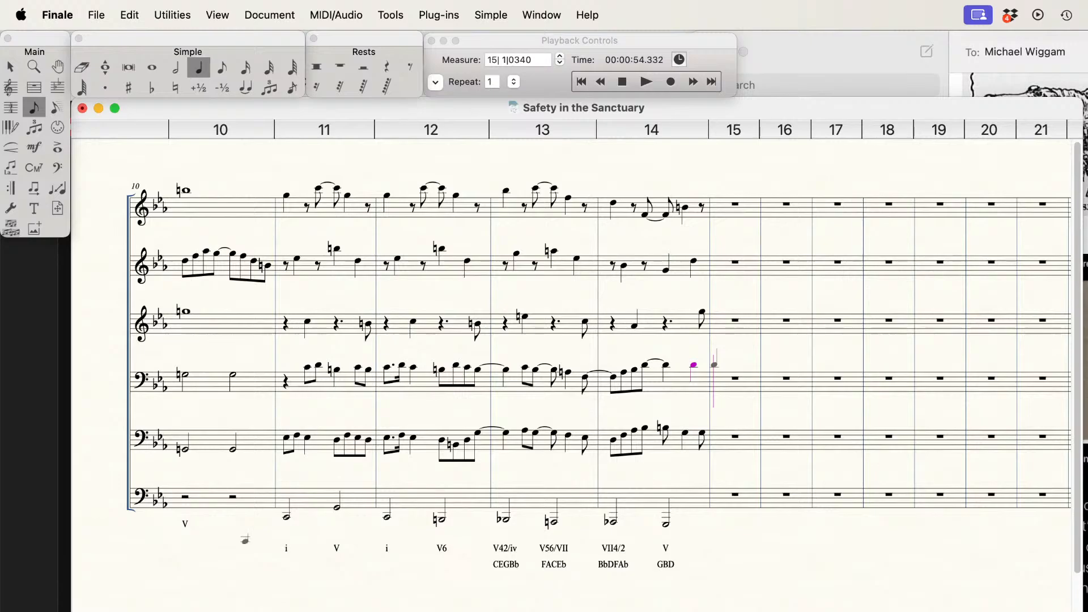
Step: Fill measure 15 of the sixth staff with two half notes, a low A-flat followed by a D-flat
{"action": "left_click", "coordinate": [178, 73]}
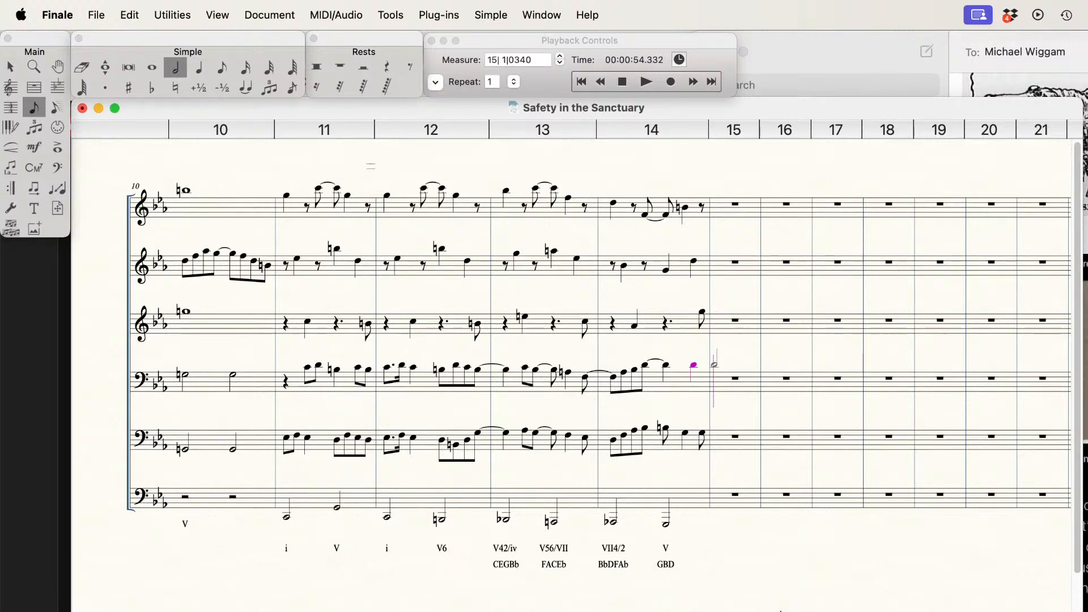
{"action": "left_click", "coordinate": [721, 522]}
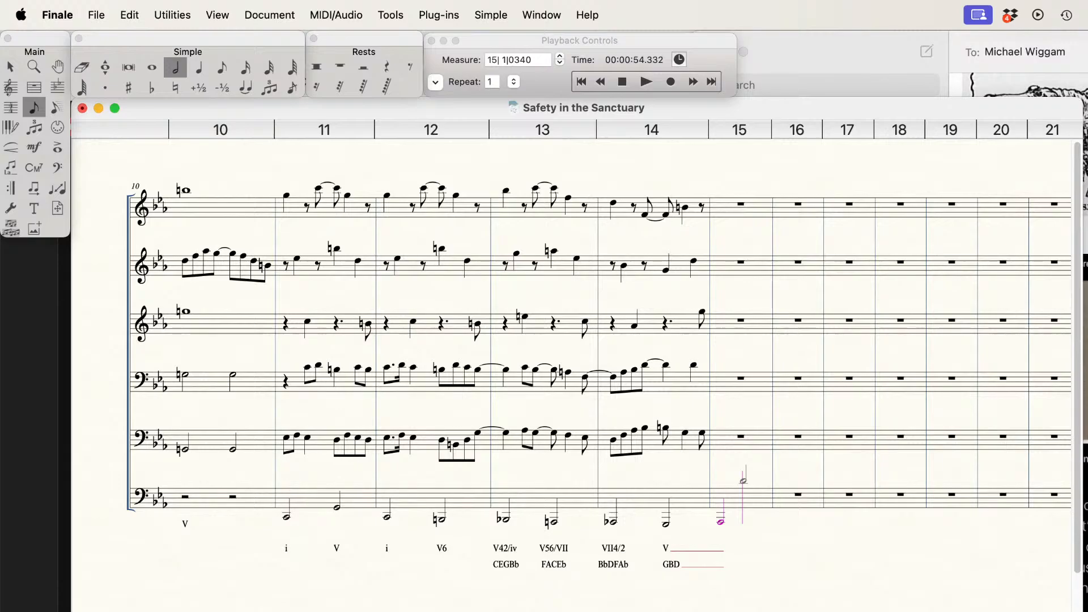
{"action": "key", "text": "Down"}
{"action": "key", "text": "Down"}
{"action": "key", "text": "Down"}
{"action": "key", "text": "Down"}
{"action": "key", "text": "Down"}
{"action": "key", "text": "Down"}
{"action": "key", "text": "Down"}
{"action": "key", "text": "Down"}
{"action": "key", "text": "Down"}
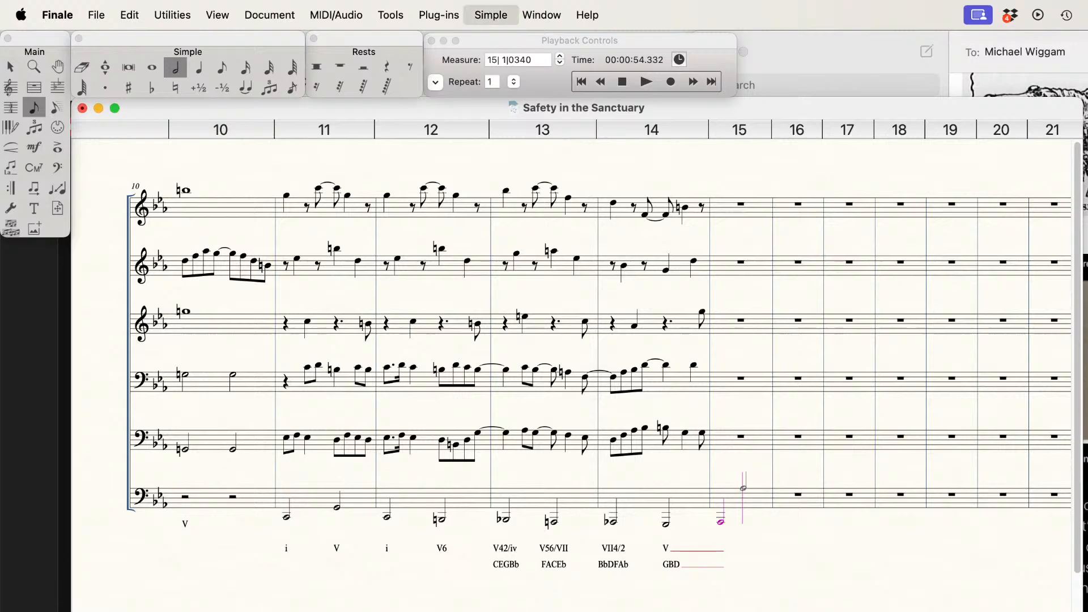
{"action": "key", "text": "Down"}
{"action": "key", "text": "Down"}
{"action": "key", "text": "Down"}
{"action": "key", "text": "Down"}
{"action": "key", "text": "Down"}
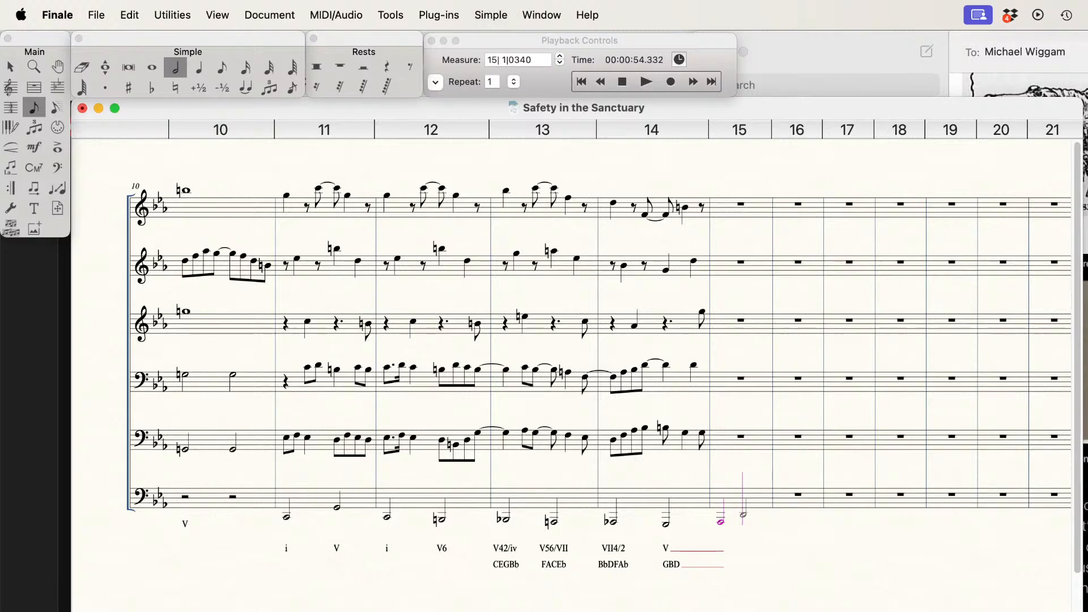
{"action": "key", "text": "Return"}
{"action": "key", "text": "minus"}
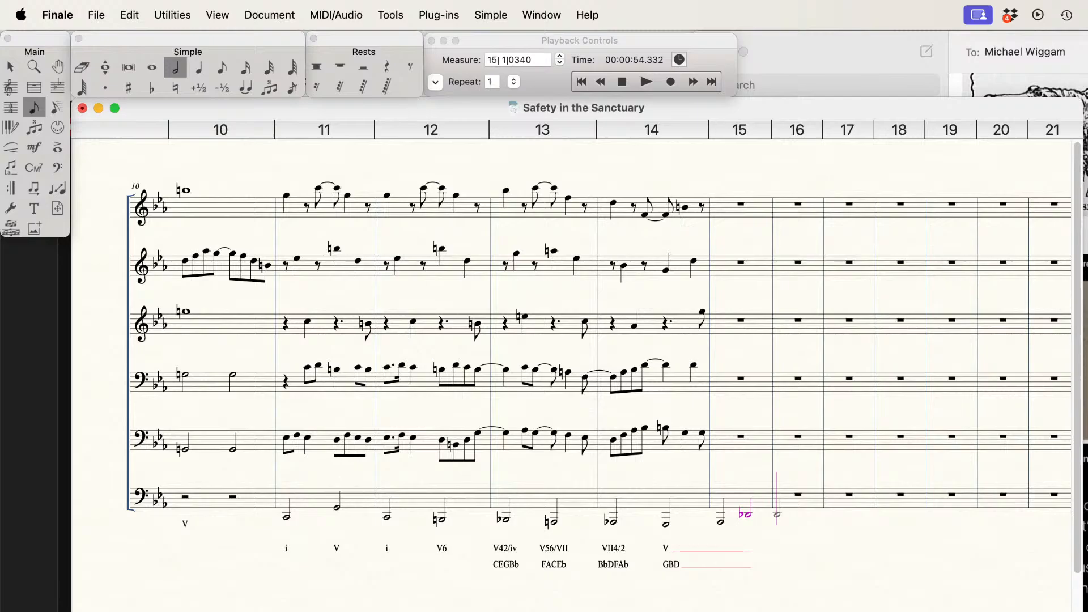
Step: Start measure 16 of the sixth staff with a half-note C-sharp below the staff, replacing the trial notes
{"action": "key", "text": "BackSpace"}
{"action": "key", "text": "9"}
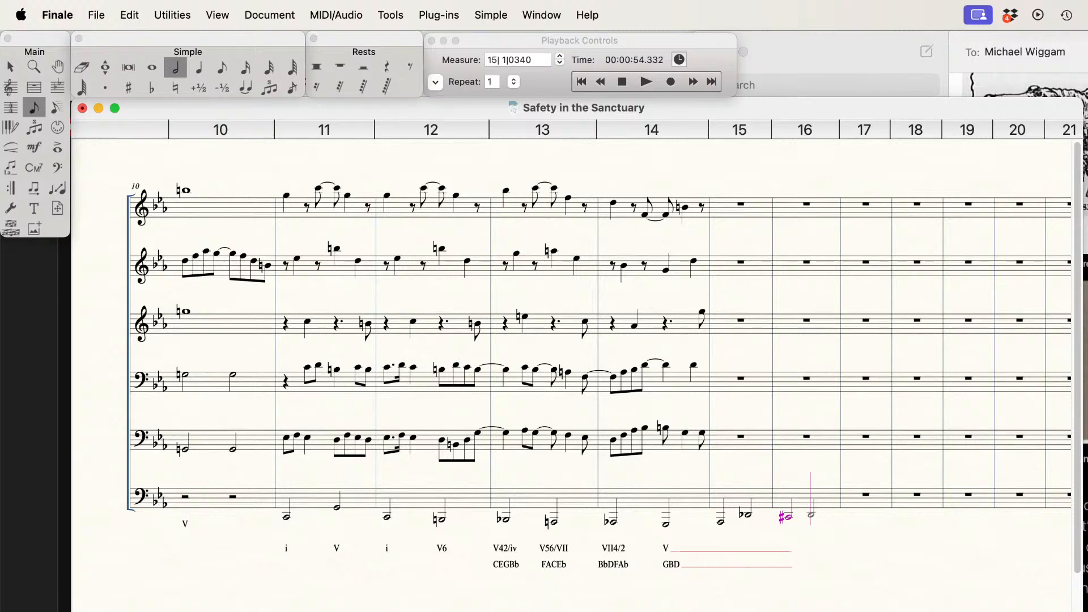
{"action": "key", "text": "BackSpace"}
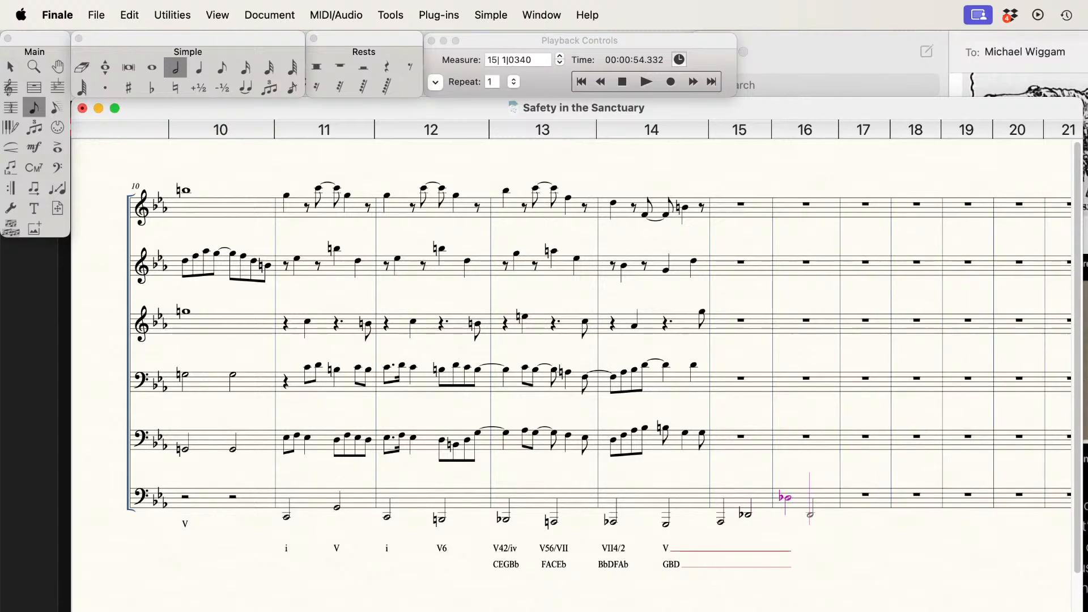
{"action": "key", "text": "BackSpace"}
{"action": "key", "text": "9"}
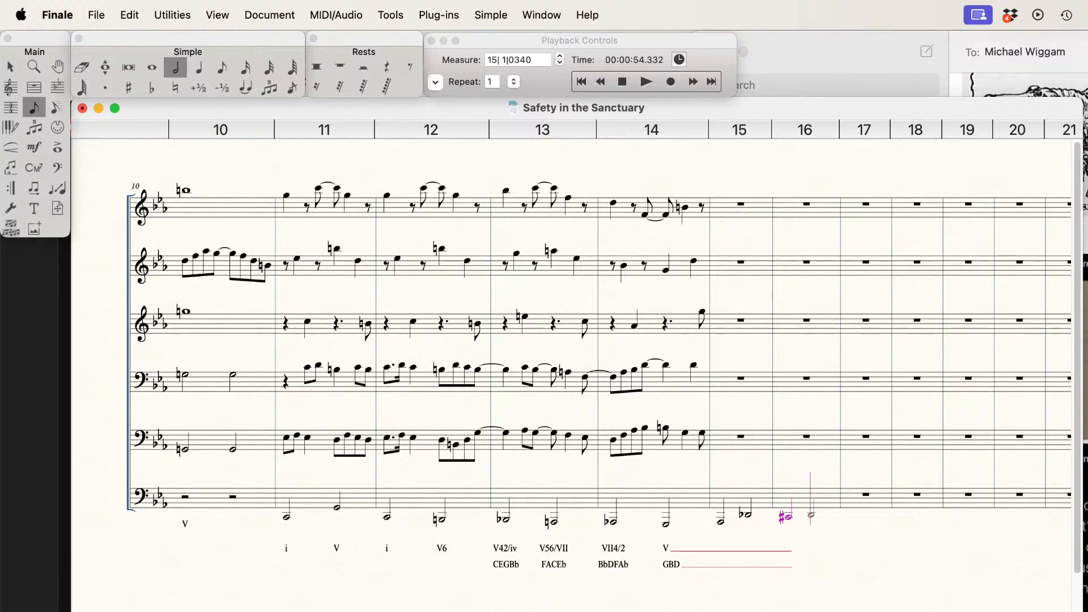
Step: Complete measure 16 of the sixth staff with a half-note D and fill measure 17 with half notes E-flat and A-flat
{"action": "key", "text": "6"}
{"action": "key", "text": "Up"}
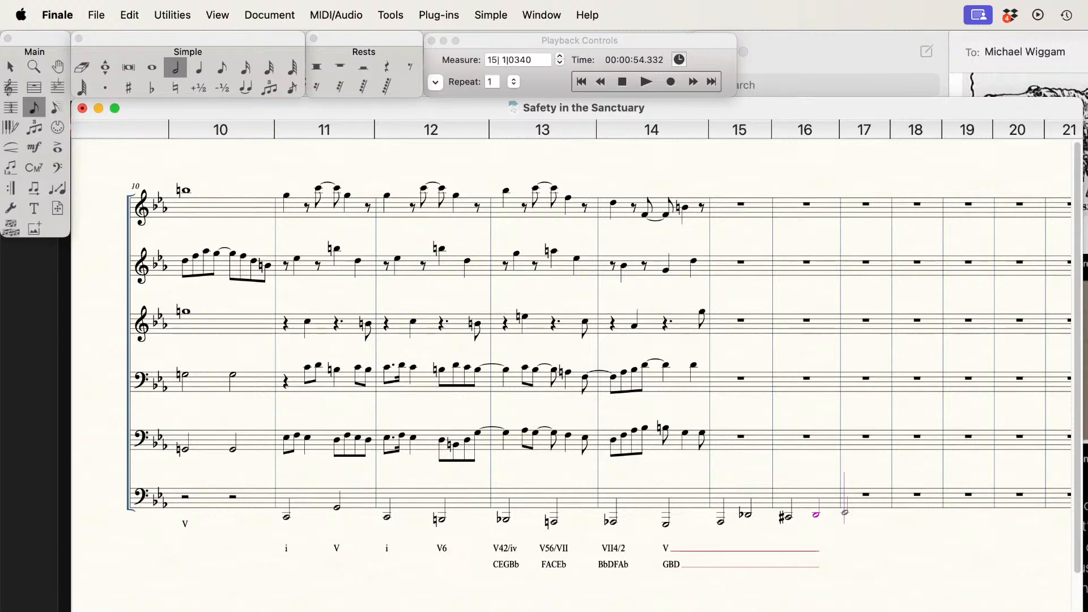
{"action": "key", "text": "6"}
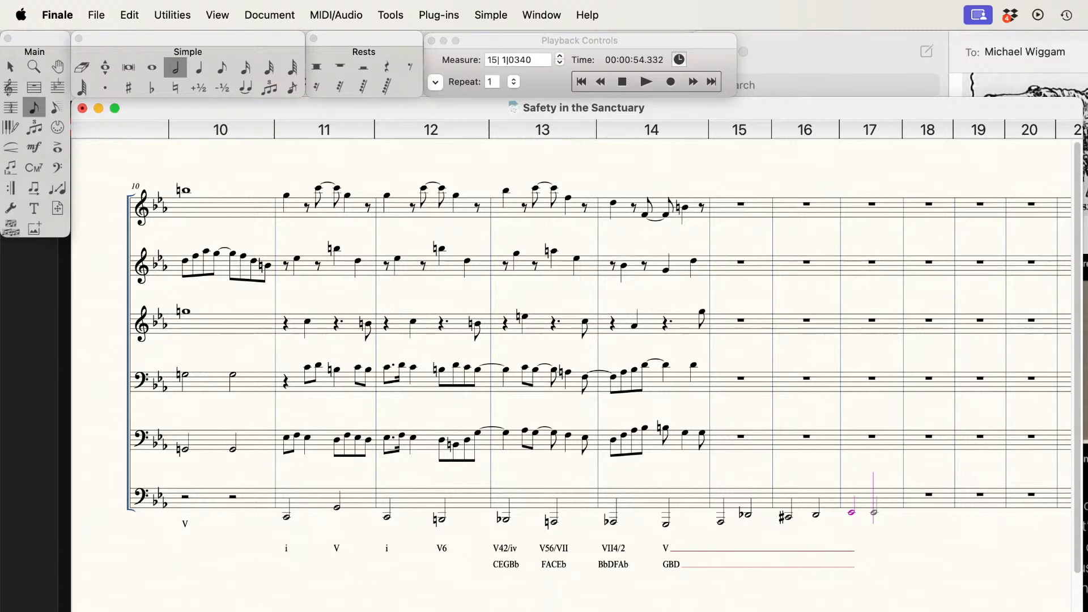
{"action": "key", "text": "Up"}
{"action": "key", "text": "Up"}
{"action": "key", "text": "Up"}
{"action": "key", "text": "Return"}
Step: Fill measure 18 of the sixth staff with two half-note Gs and measure 19 with a whole-note C
{"action": "key", "text": "Down"}
{"action": "key", "text": "Return"}
{"action": "key", "text": "Return"}
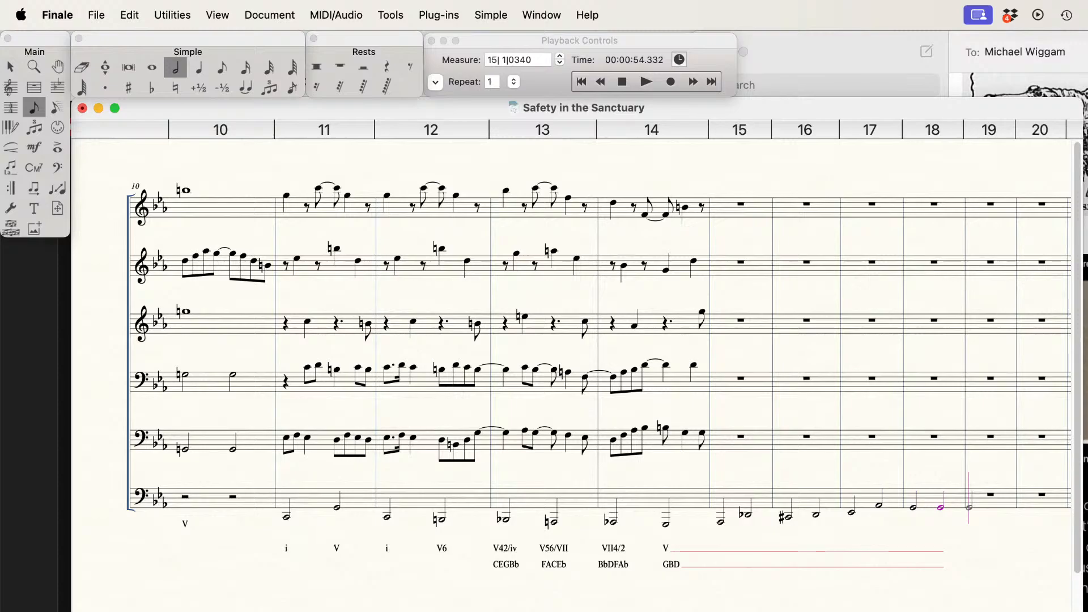
{"action": "key", "text": "Up"}
{"action": "key", "text": "Up"}
{"action": "key", "text": "Up"}
{"action": "key", "text": "7"}
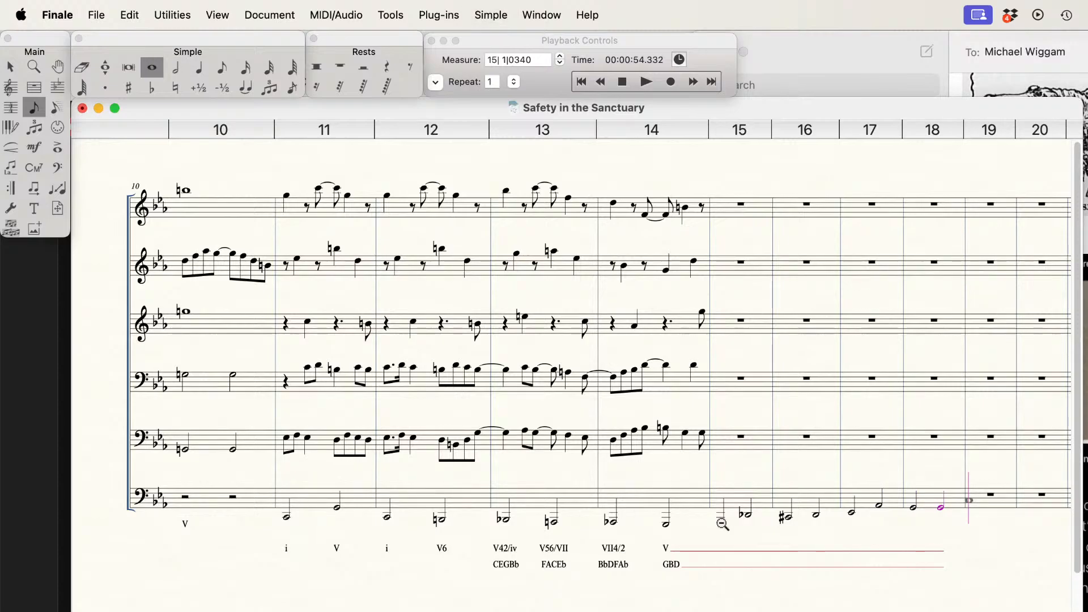
{"action": "key", "text": "Return"}
{"action": "scroll", "coordinate": [722, 524], "scroll_direction": "left", "scroll_amount": 10}
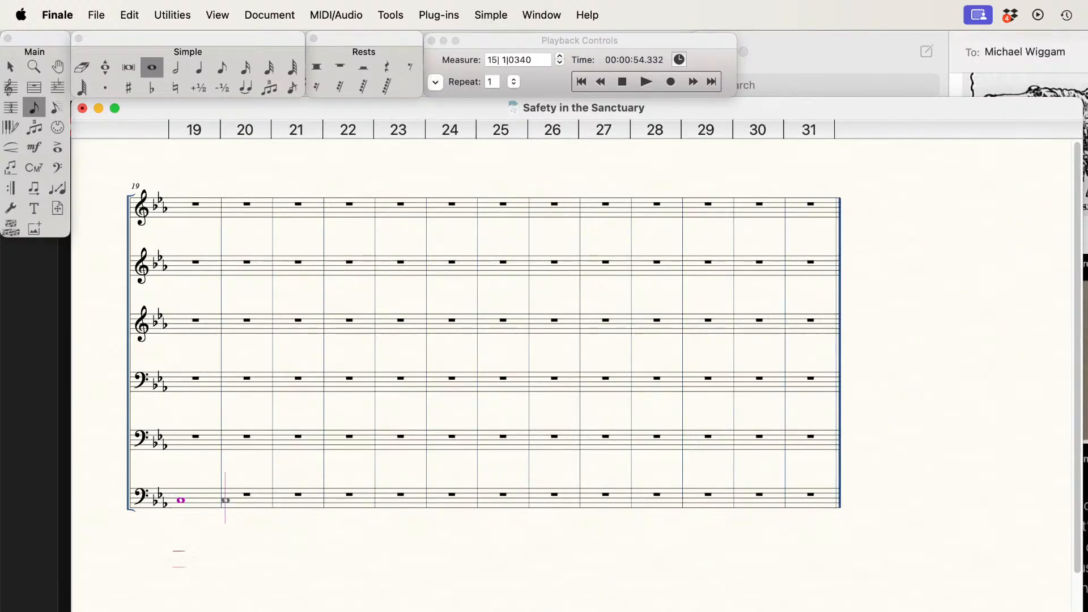
{"action": "scroll", "coordinate": [571, 374], "scroll_direction": "up", "scroll_amount": 1}
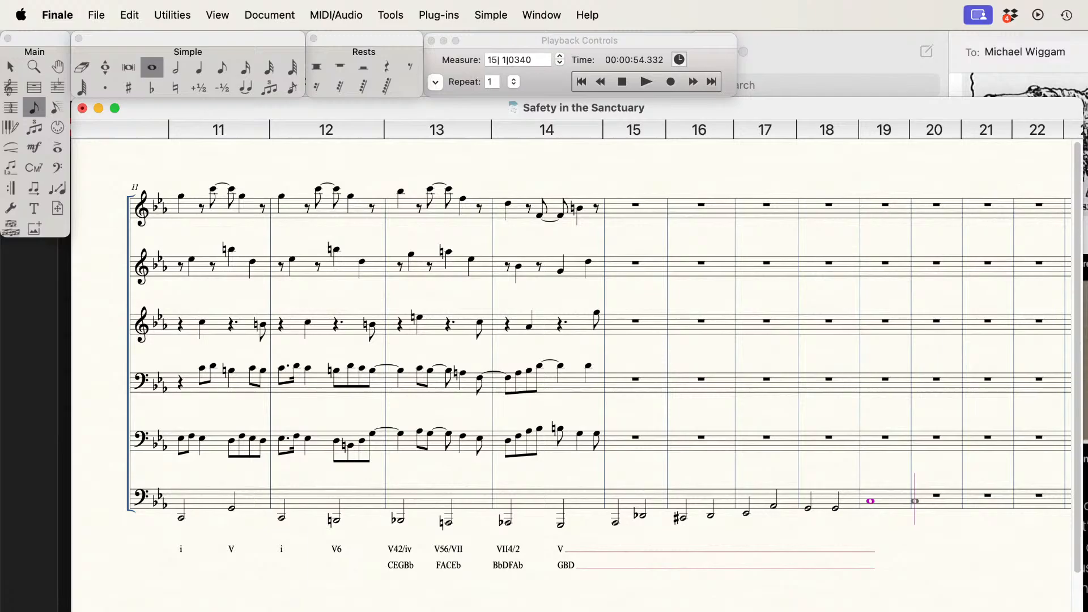
Step: Label the two bass notes of measure 15 with the Roman numerals V7/N and N6 in the first lyric line
{"action": "left_click", "coordinate": [10, 166]}
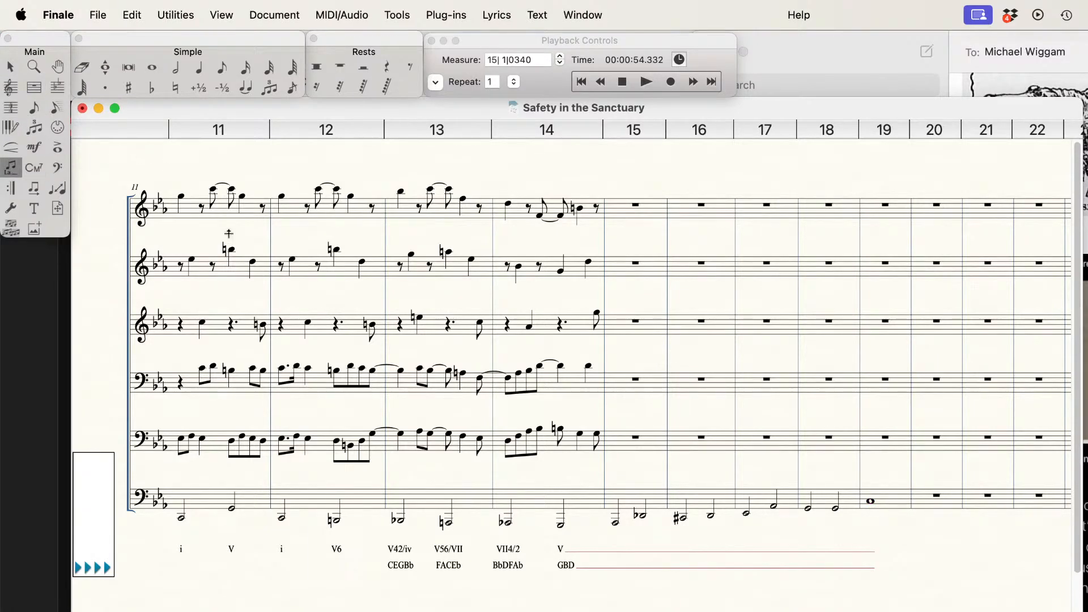
{"action": "left_click", "coordinate": [614, 505]}
{"action": "key", "text": "Up"}
{"action": "key", "text": "Up"}
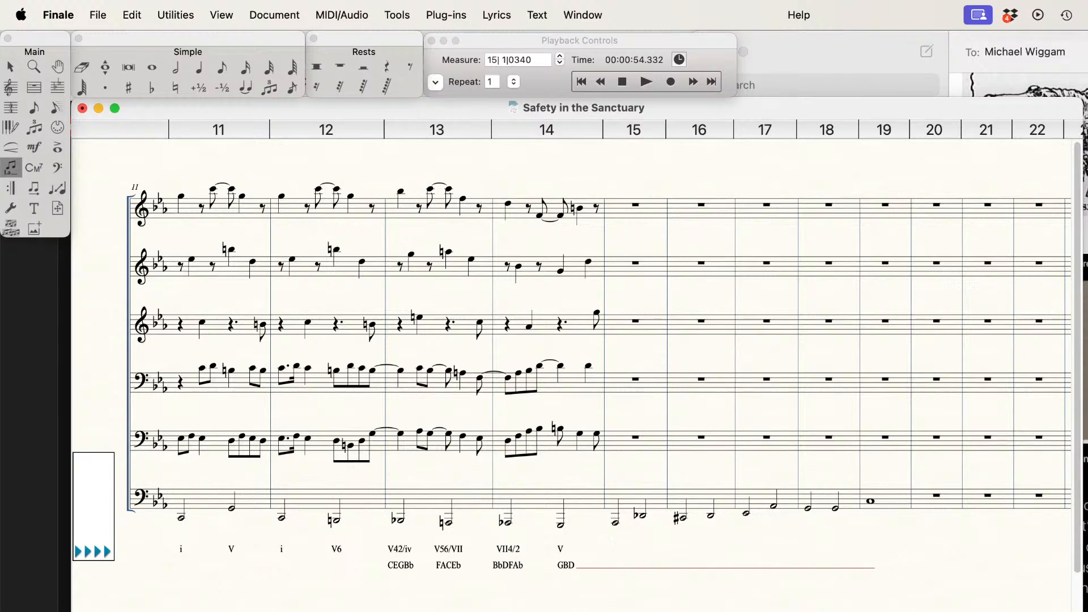
{"action": "type", "text": "V7/N N"}
{"action": "type", "text": "6"}
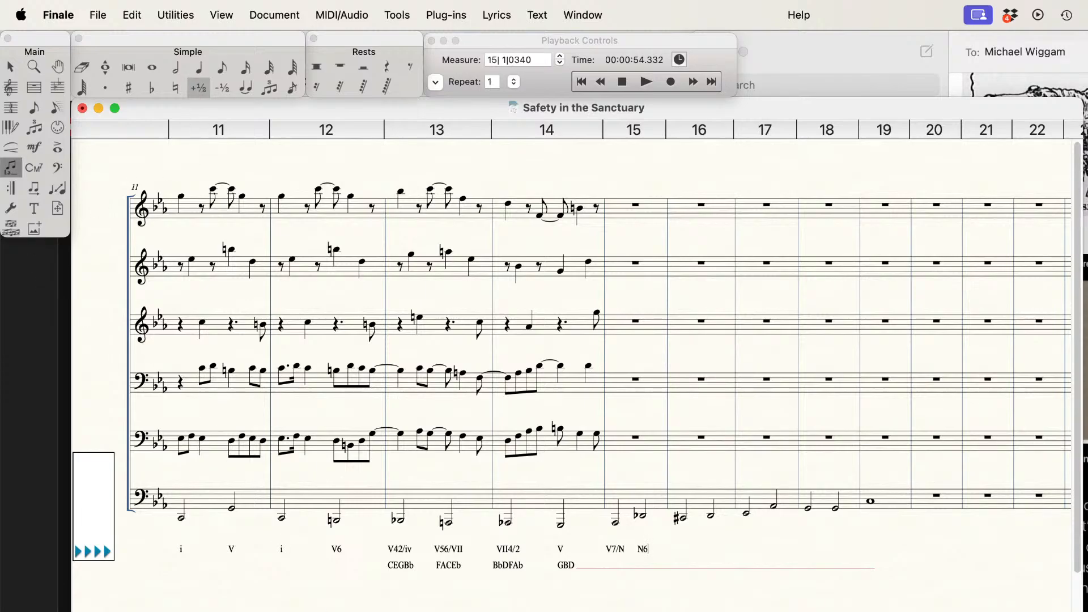
Step: Change the second half note of measure 15 in the sixth staff to F natural
{"action": "left_click", "coordinate": [178, 69]}
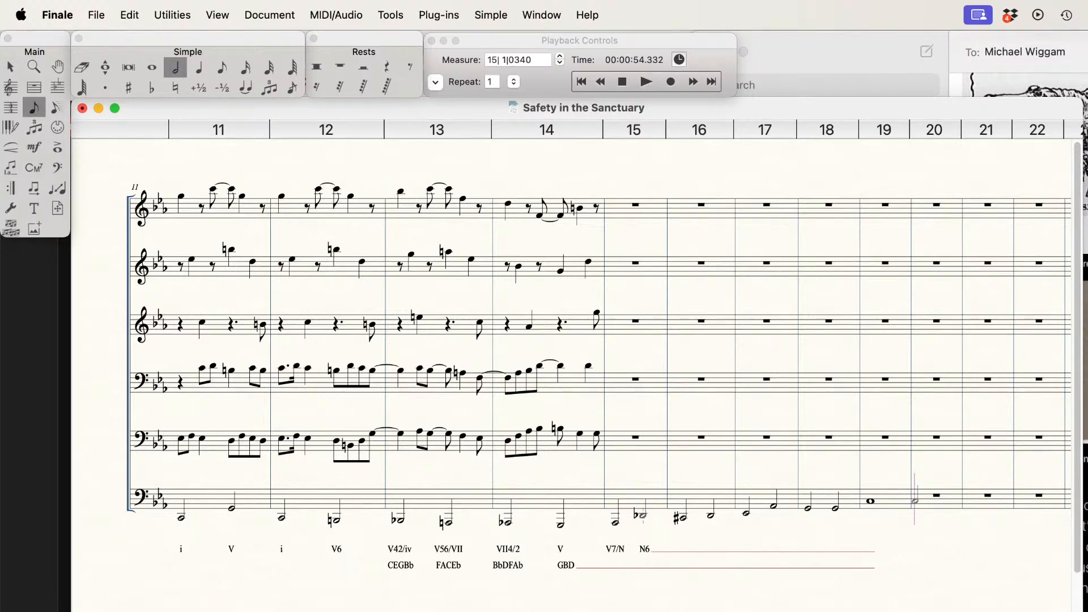
{"action": "left_click", "coordinate": [643, 515], "text": "alt"}
{"action": "key", "text": "Up"}
{"action": "key", "text": "Up"}
{"action": "key", "text": "plus"}
{"action": "key", "text": "Right"}
Step: Label the two bass notes of measure 16 with viio7/viio7/III and viio7/III in the Roman numeral line
{"action": "left_click", "coordinate": [10, 167]}
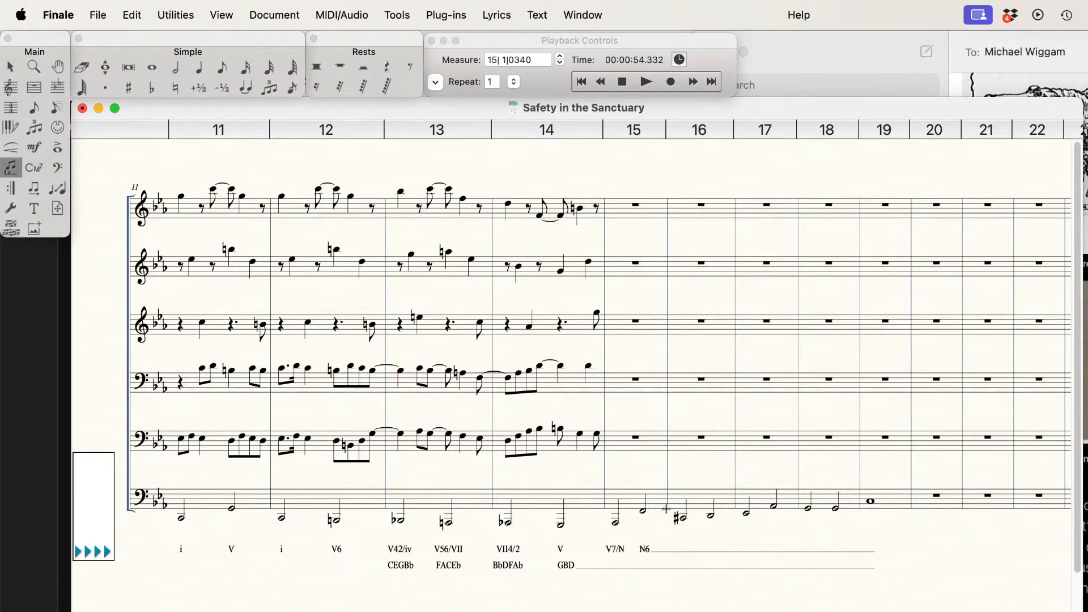
{"action": "left_click", "coordinate": [682, 512]}
{"action": "type", "text": "viio7/viio7"}
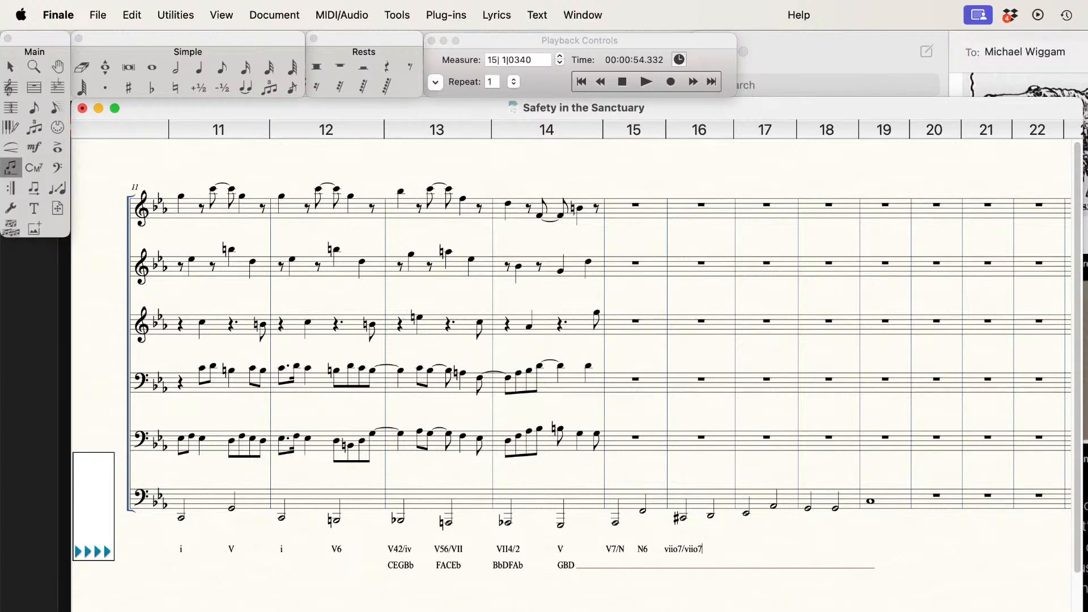
{"action": "type", "text": "/III"}
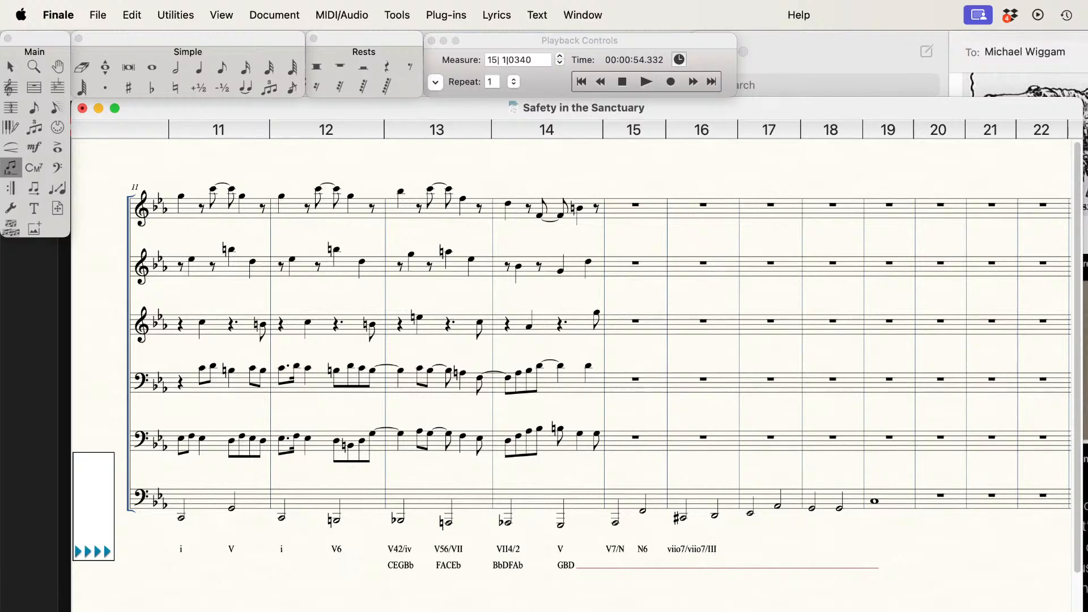
{"action": "type", "text": "viio7."}
{"action": "key", "text": "BackSpace"}
{"action": "type", "text": "/III"}
{"action": "key", "text": "space"}
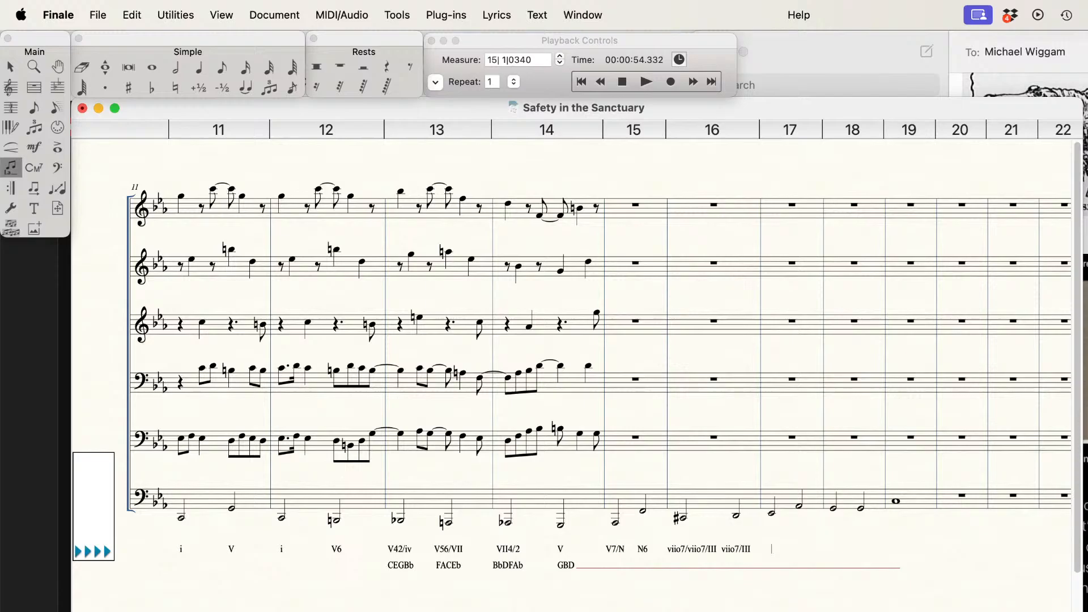
Step: Label the two bass notes of measure 17 with V7/VI and VI in the Roman numeral line
{"action": "type", "text": "V7"}
{"action": "key", "text": "space"}
{"action": "type", "text": "VI"}
{"action": "key", "text": "BackSpace"}
{"action": "key", "text": "BackSpace"}
{"action": "key", "text": "BackSpace"}
{"action": "key", "text": "BackSpace"}
{"action": "type", "text": "7/VI"}
{"action": "key", "text": "space"}
{"action": "type", "text": "VI"}
{"action": "key", "text": "space"}
Step: Label the bass notes of measure 18 with V64 - V53 and the whole note of measure 19 with i
{"action": "type", "text": "V64/"}
{"action": "key", "text": "BackSpace"}
{"action": "key", "text": "space"}
{"action": "type", "text": "V53 i"}
Step: Enter the eighth notes C, A-flat, G-flat and E-flat in the first half of measure 15 on the first staff
{"action": "left_click", "coordinate": [223, 68]}
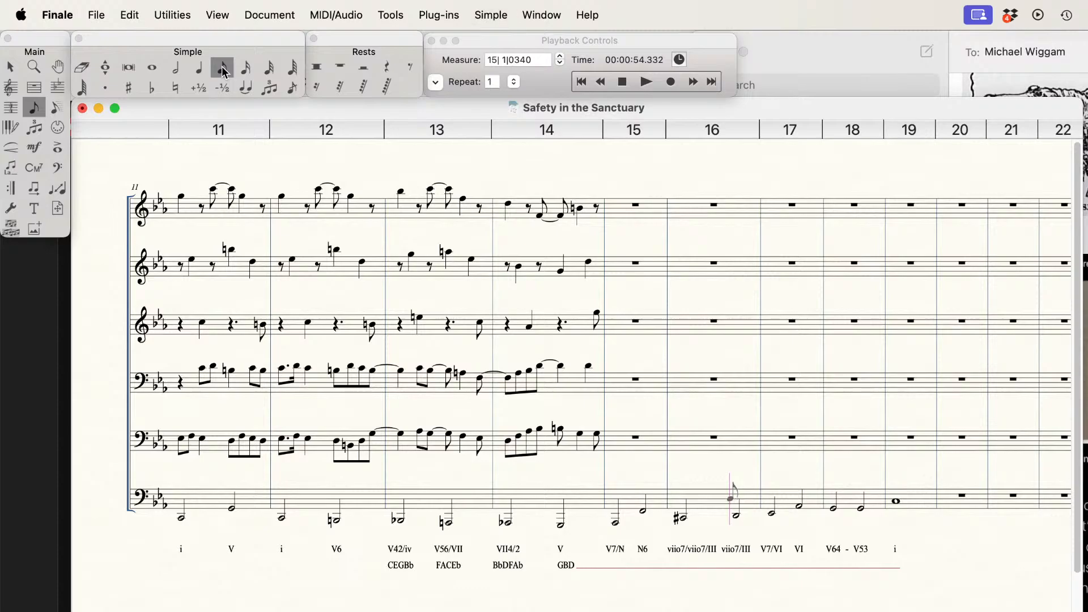
{"action": "key", "text": "super+Up"}
{"action": "key", "text": "super+Up"}
{"action": "key", "text": "super+Up"}
{"action": "key", "text": "super+Up"}
{"action": "key", "text": "super+Up"}
{"action": "key", "text": "super+Left"}
{"action": "key", "text": "c"}
{"action": "key", "text": "BackSpace"}
{"action": "key", "text": "c"}
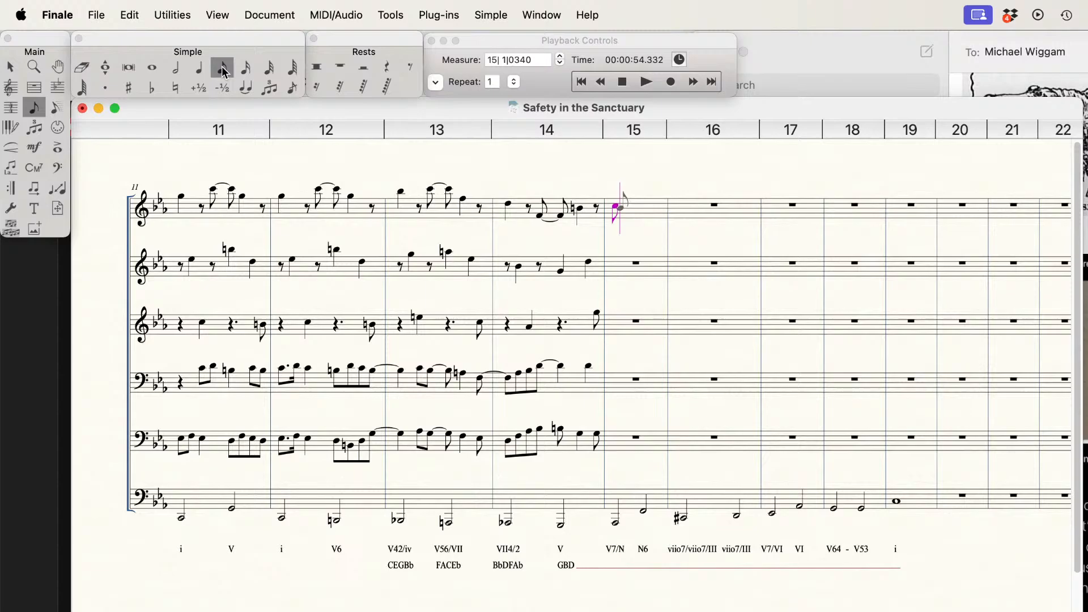
{"action": "key", "text": "a"}
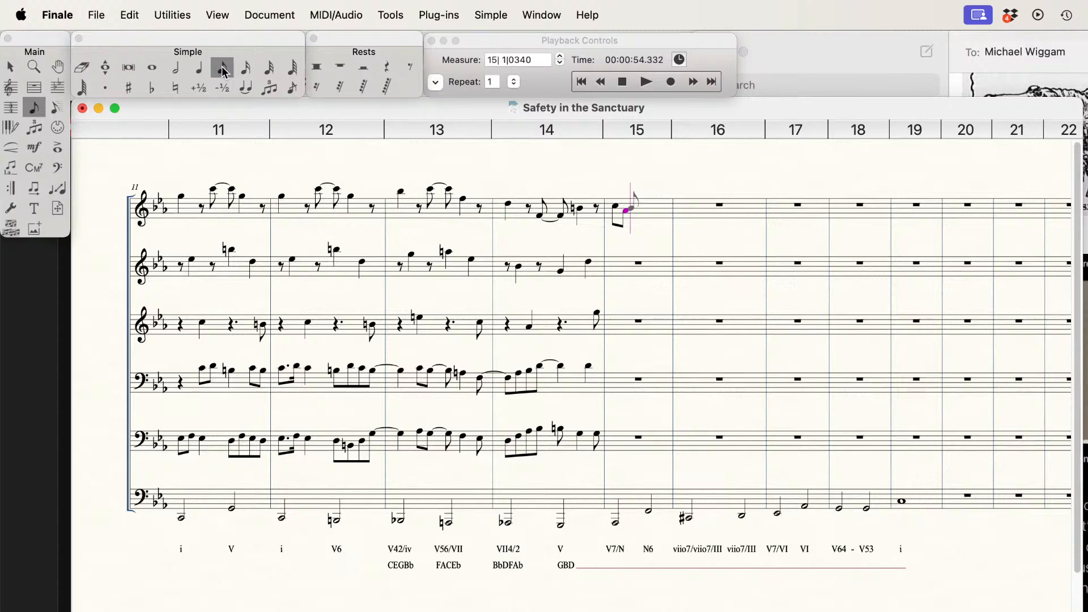
{"action": "key", "text": "g"}
{"action": "key", "text": "minus"}
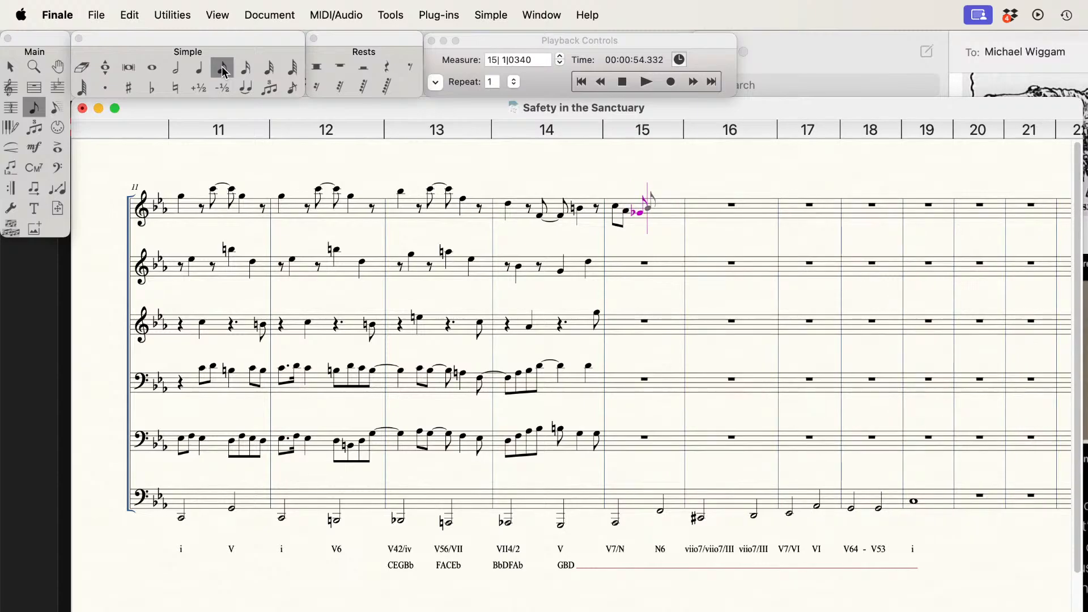
{"action": "key", "text": "e"}
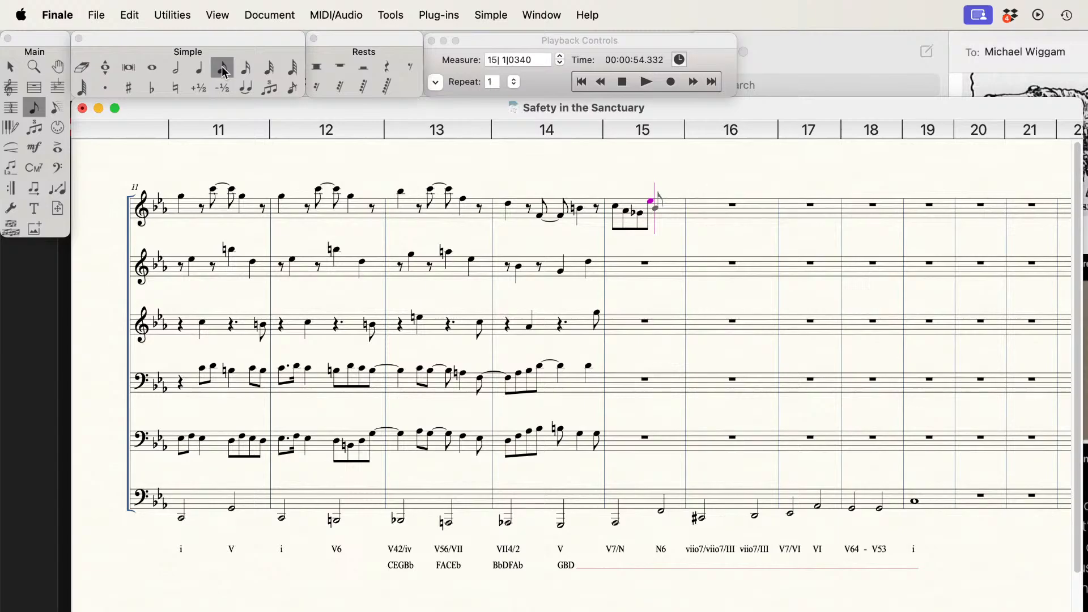
Step: Complete measure 15 of the first staff with the eighth notes F, D-flat, A-flat and a low F
{"action": "key", "text": "f"}
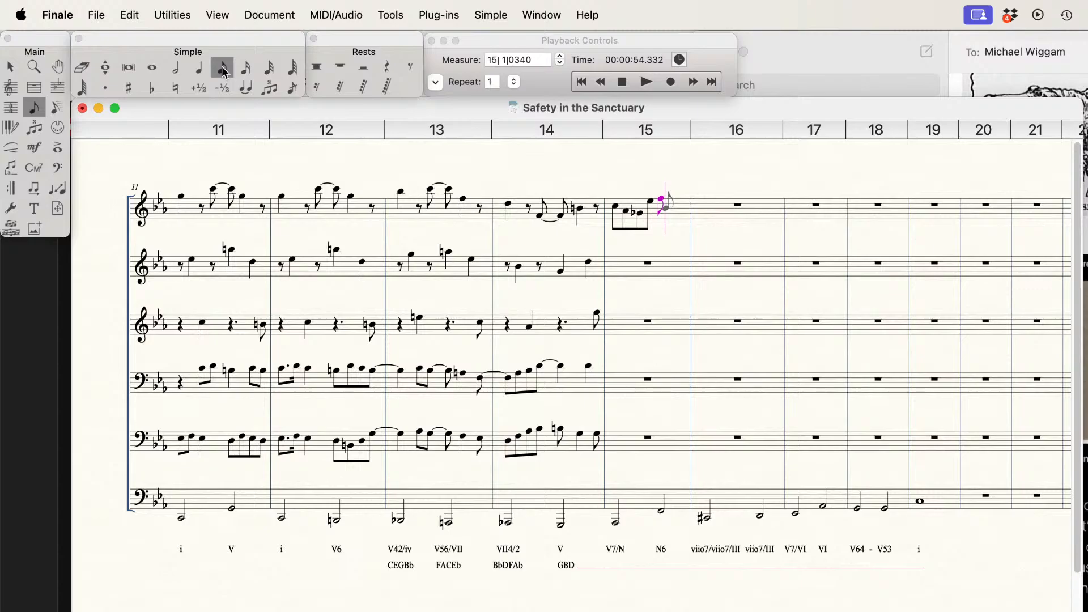
{"action": "key", "text": "e"}
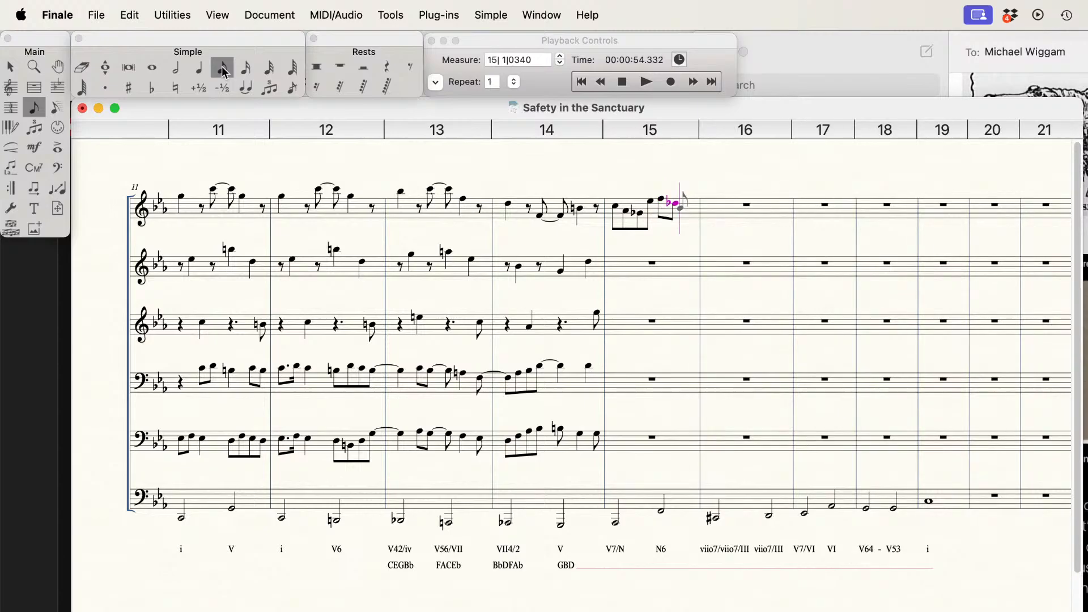
{"action": "key", "text": "a"}
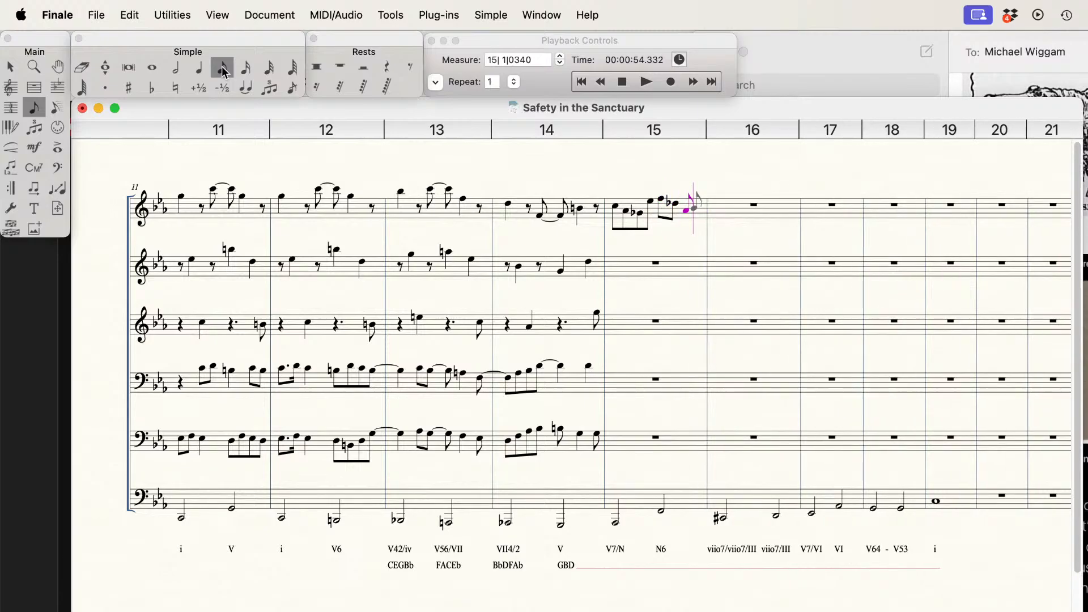
{"action": "key", "text": "g"}
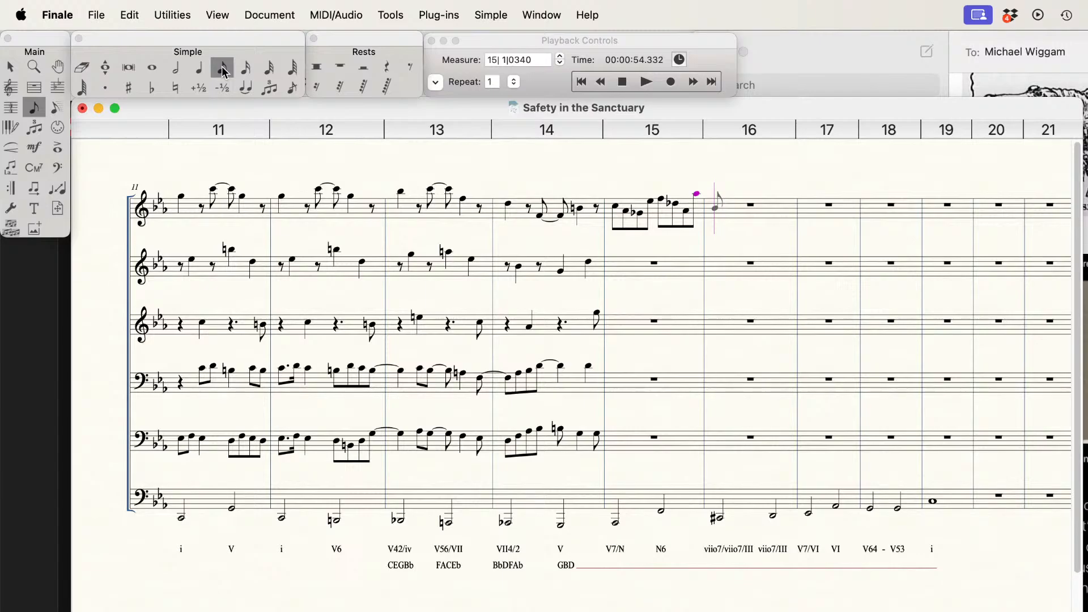
{"action": "key", "text": "BackSpace"}
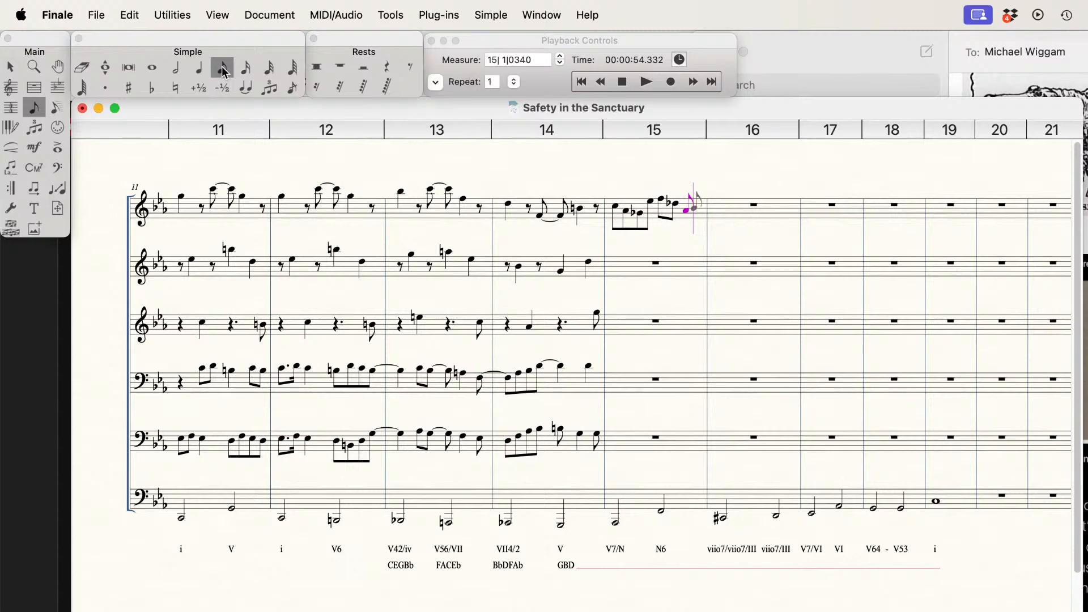
{"action": "key", "text": "f"}
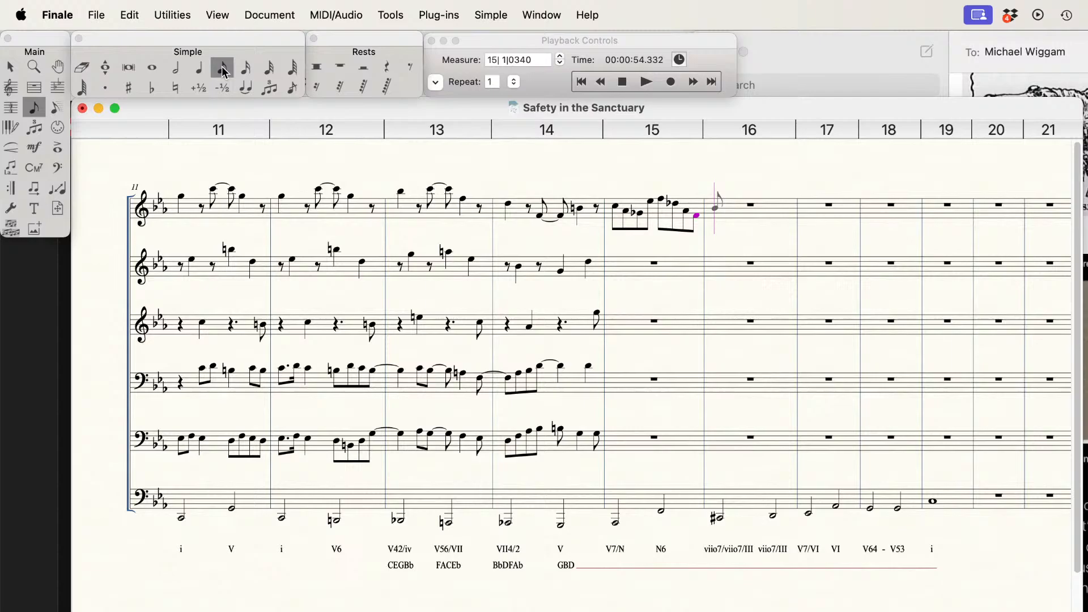
Step: Add the chord spellings AbCEbGb and DbFAb beneath the Roman numerals of measure 15 in the second lyric line
{"action": "left_click", "coordinate": [223, 69]}
{"action": "left_click", "coordinate": [623, 512]}
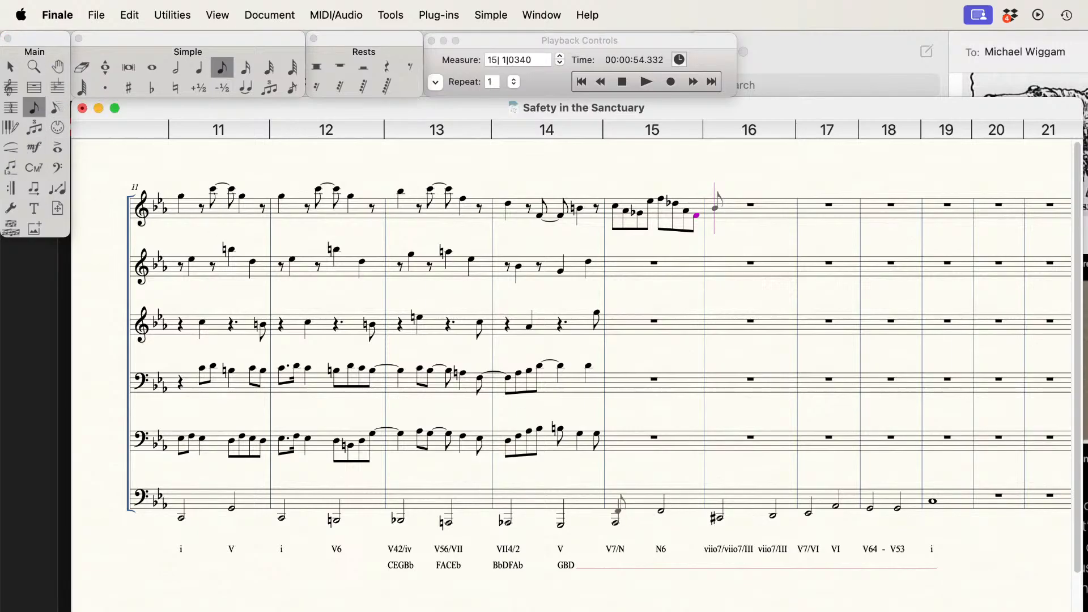
{"action": "left_click", "coordinate": [11, 167]}
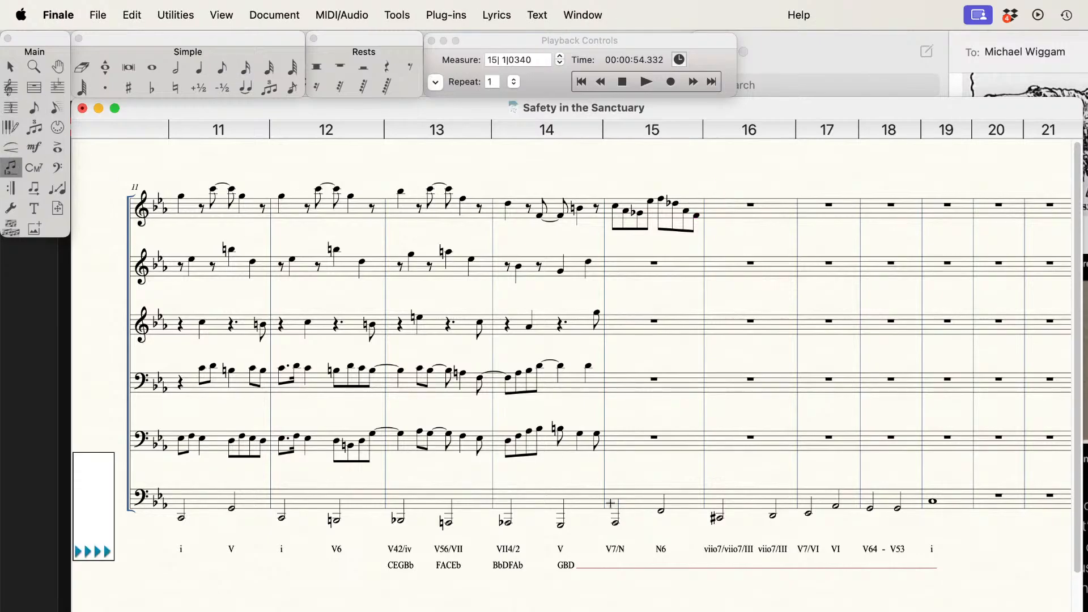
{"action": "left_click", "coordinate": [615, 549]}
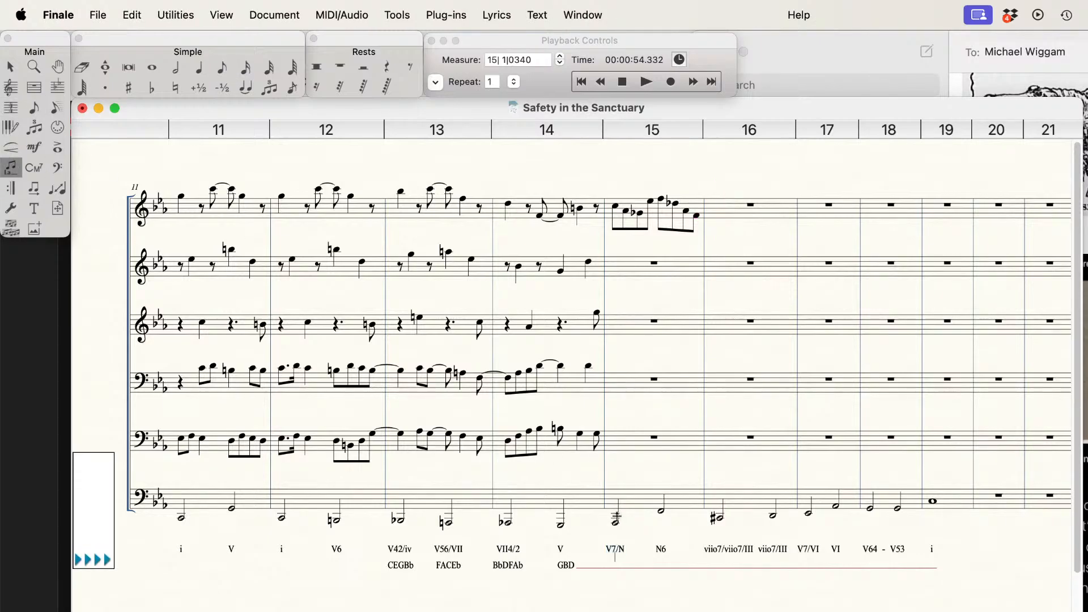
{"action": "key", "text": "Down"}
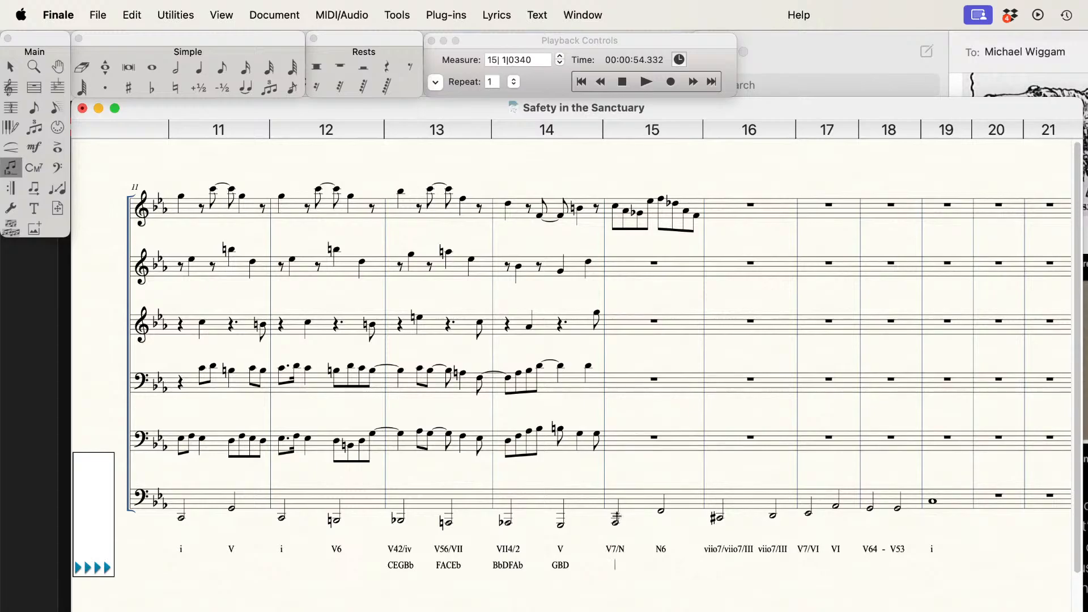
{"action": "type", "text": "AB"}
{"action": "key", "text": "BackSpace"}
{"action": "type", "text": "bCEbGb"}
{"action": "key", "text": "space"}
{"action": "type", "text": "DbFAb"}
{"action": "key", "text": "space"}
Step: Add the chord spellings C#EGBb and DFAbCb beneath the Roman numerals of measure 16
{"action": "type", "text": "C#EG"}
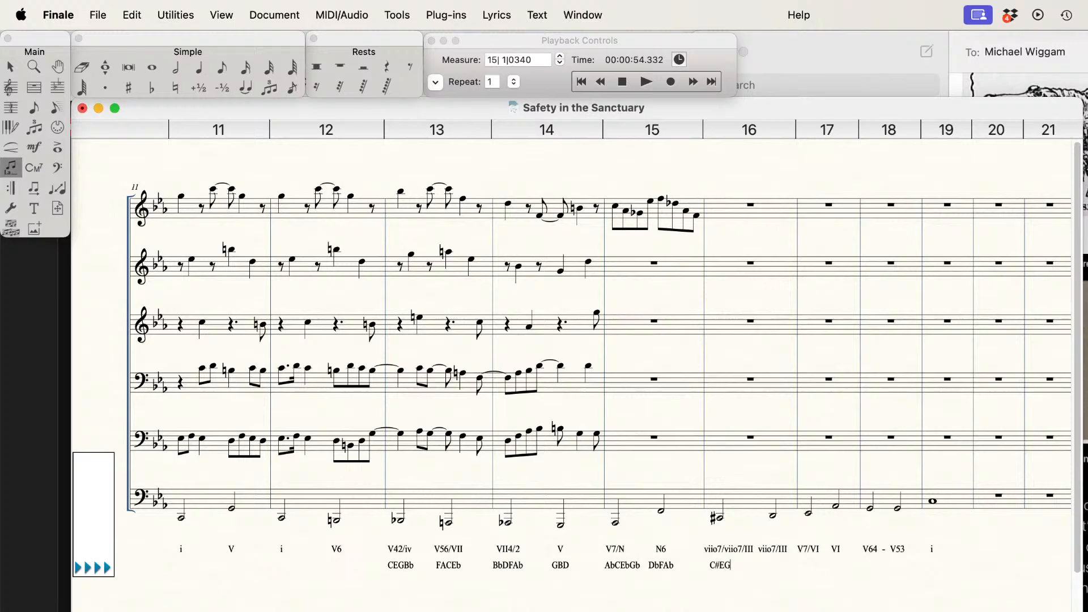
{"action": "type", "text": "Bb DFAbCb"}
{"action": "key", "text": "space"}
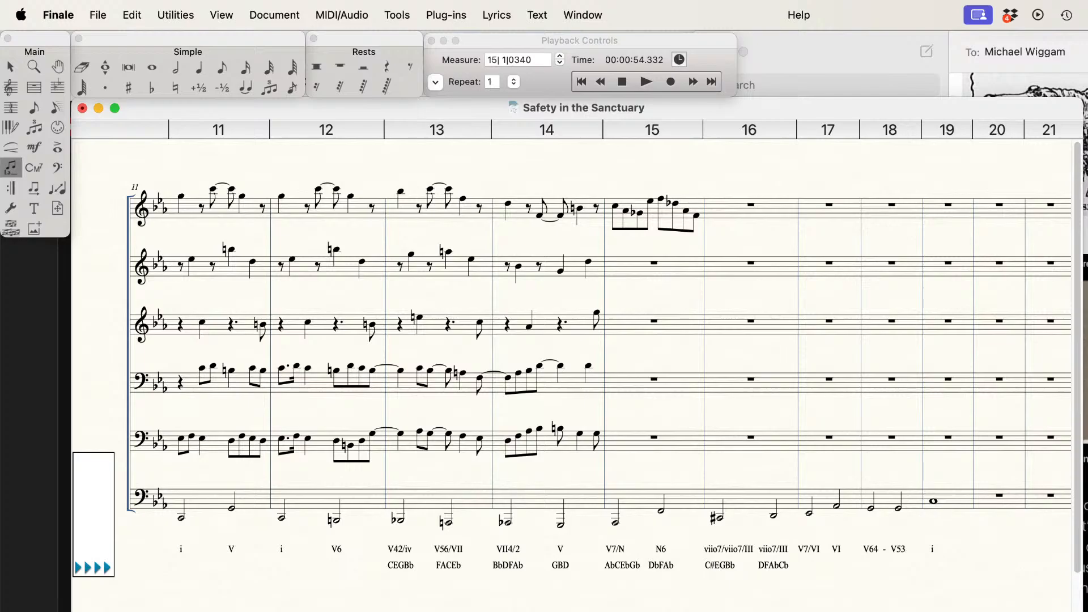
Step: Add the chord spellings EbGBbDb and AbCEb beneath the Roman numerals of measure 17
{"action": "type", "text": "EbGBbDb"}
{"action": "type", "text": "AbCEbGb"}
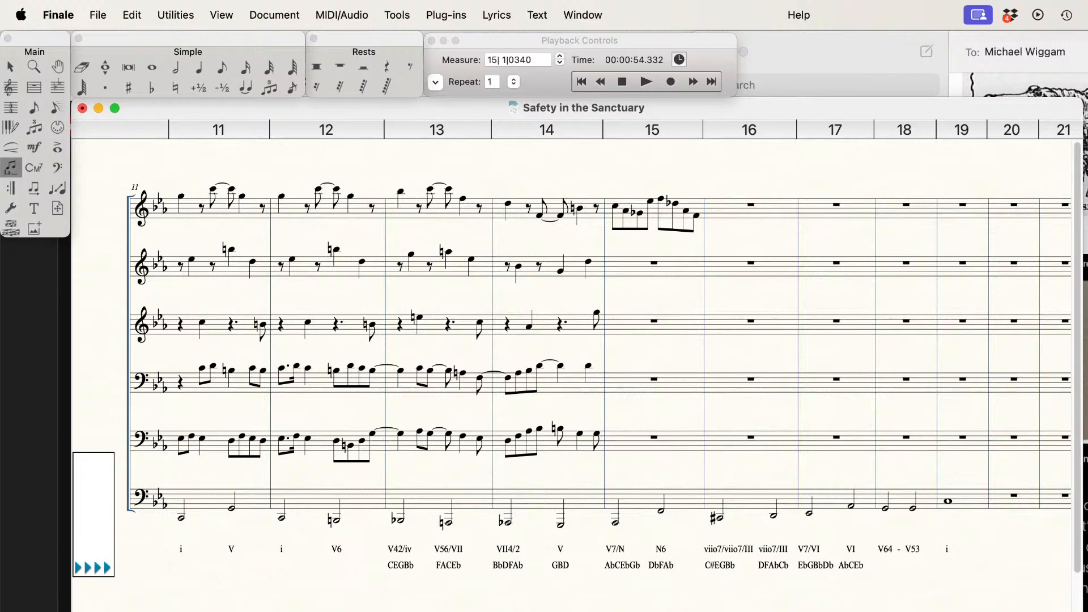
Step: Add the chord spellings CEbG and GBD beneath measure 18 and CEbG beneath measure 19
{"action": "type", "text": "CEbG GBD CEbG"}
Step: Enter the eighth notes G, Fb, Db and Bb in the first half of measure 16 on the first staff
{"action": "left_click", "coordinate": [221, 71]}
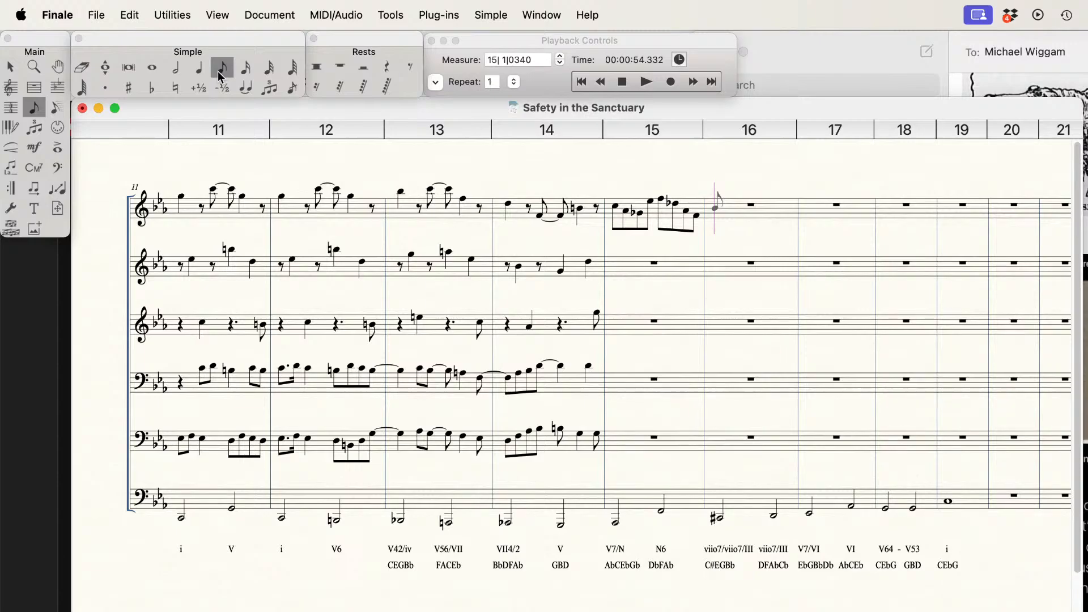
{"action": "key", "text": "g"}
{"action": "key", "text": "f"}
{"action": "key", "text": "minus"}
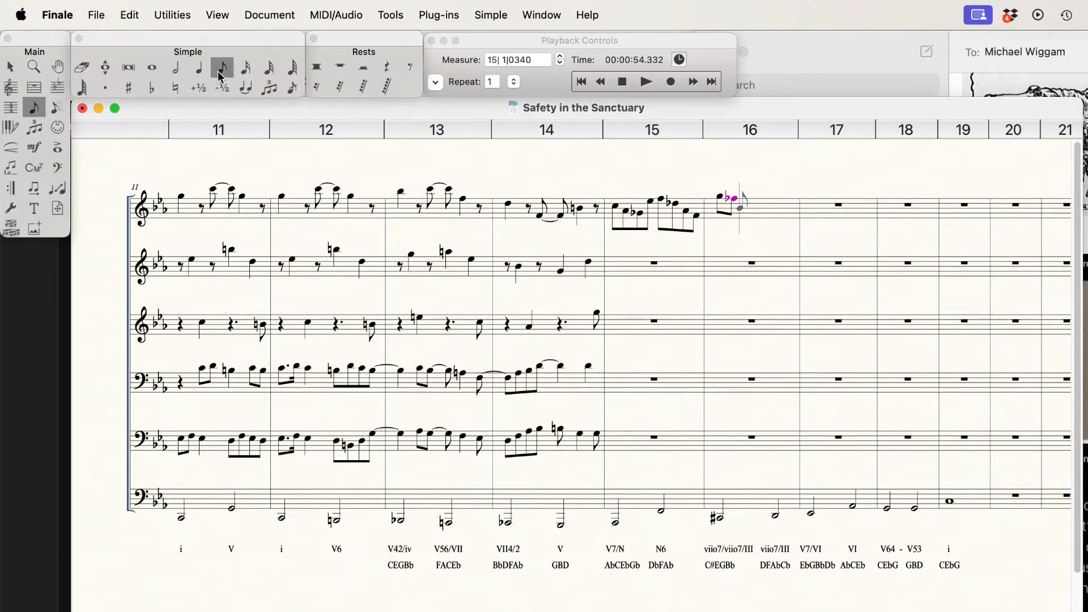
{"action": "key", "text": "d"}
{"action": "key", "text": "minus"}
{"action": "key", "text": "b"}
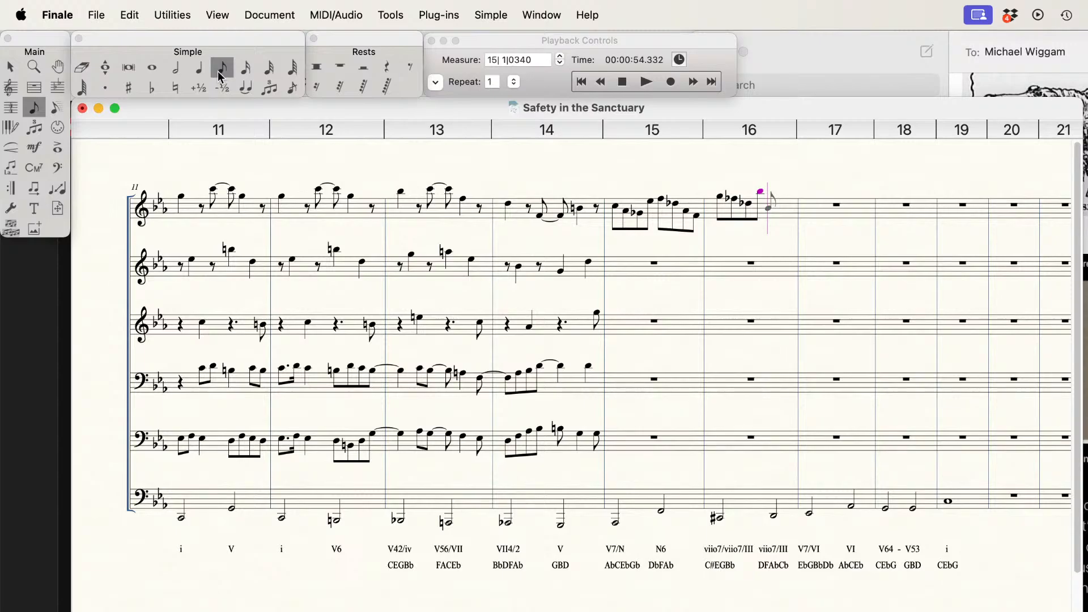
Step: Complete measure 16 on the first staff with the eighth notes Ab, F natural, D natural and Cb
{"action": "key", "text": "a"}
{"action": "key", "text": "g"}
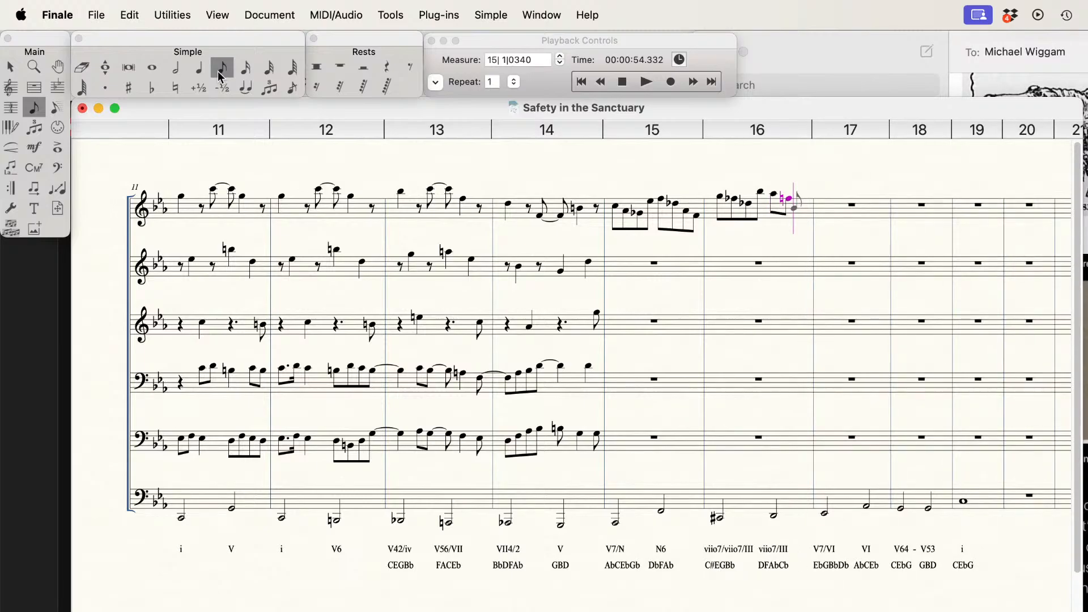
{"action": "key", "text": "d"}
{"action": "key", "text": "c"}
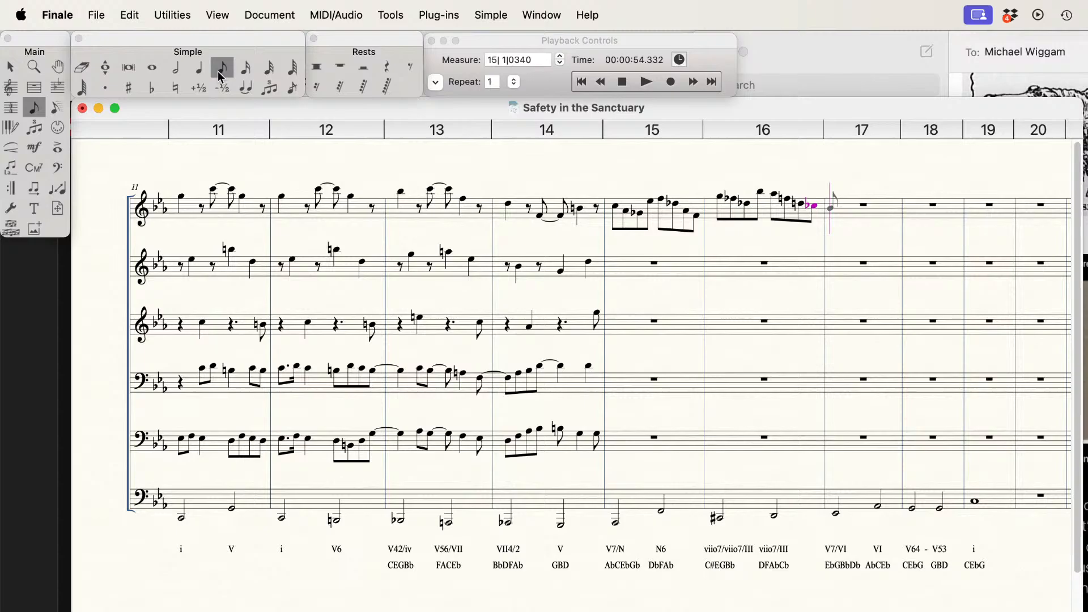
Step: Fill measure 17 on the first staff with the eighth notes Bb, G, Eb, Db, C, Ab, Eb and C
{"action": "key", "text": "b"}
{"action": "key", "text": "a"}
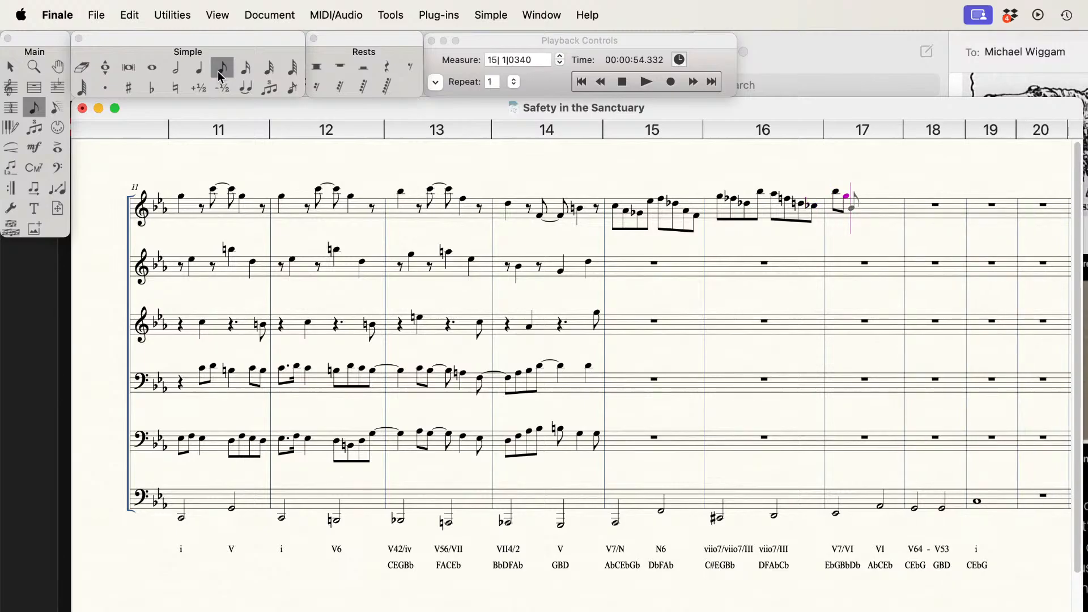
{"action": "key", "text": "g"}
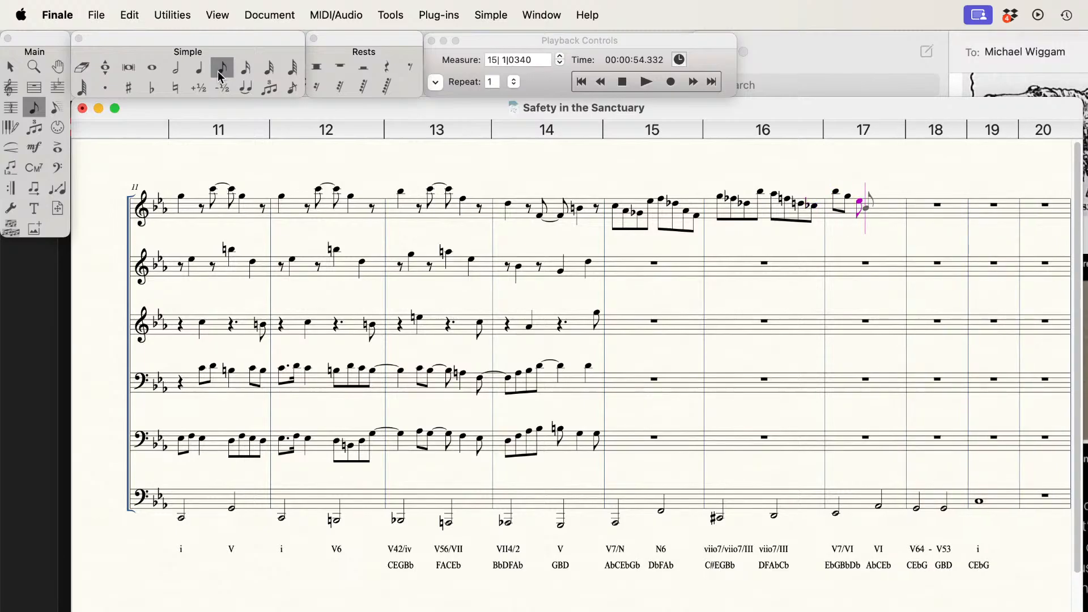
{"action": "key", "text": "d"}
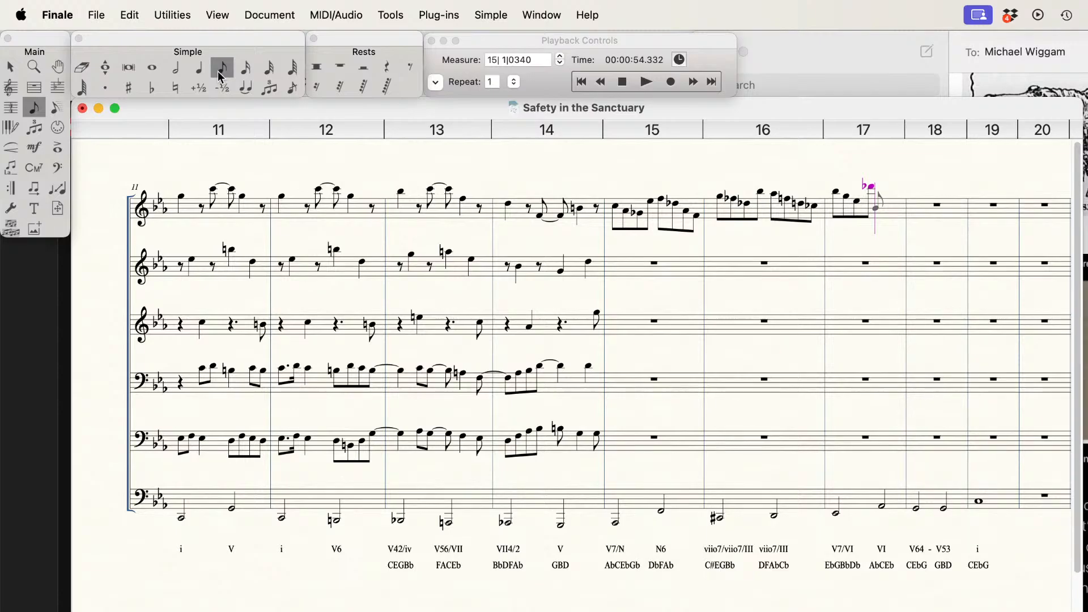
{"action": "key", "text": "c"}
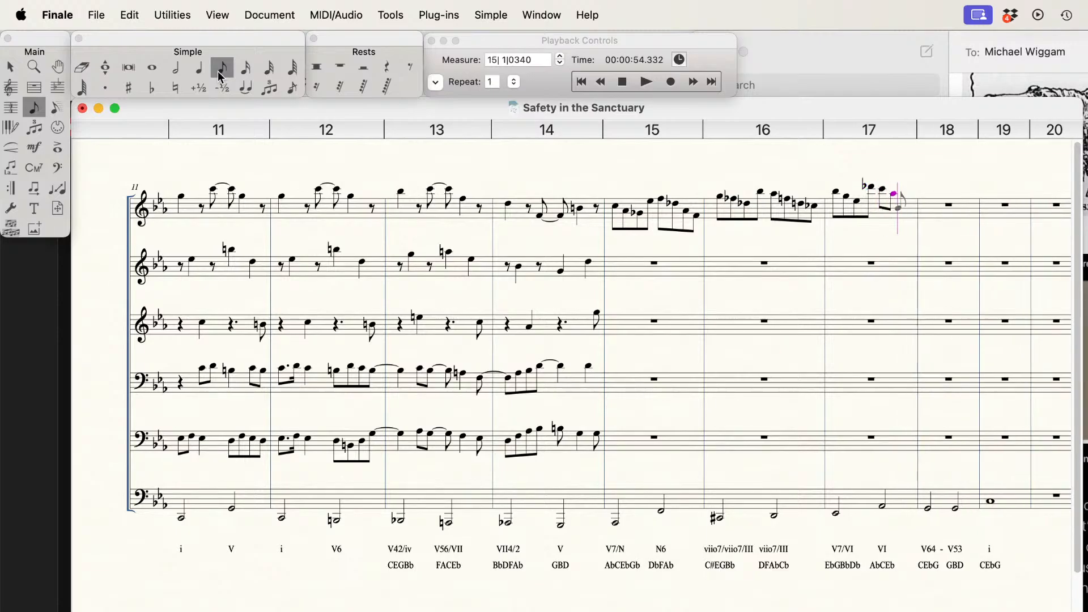
{"action": "key", "text": "b"}
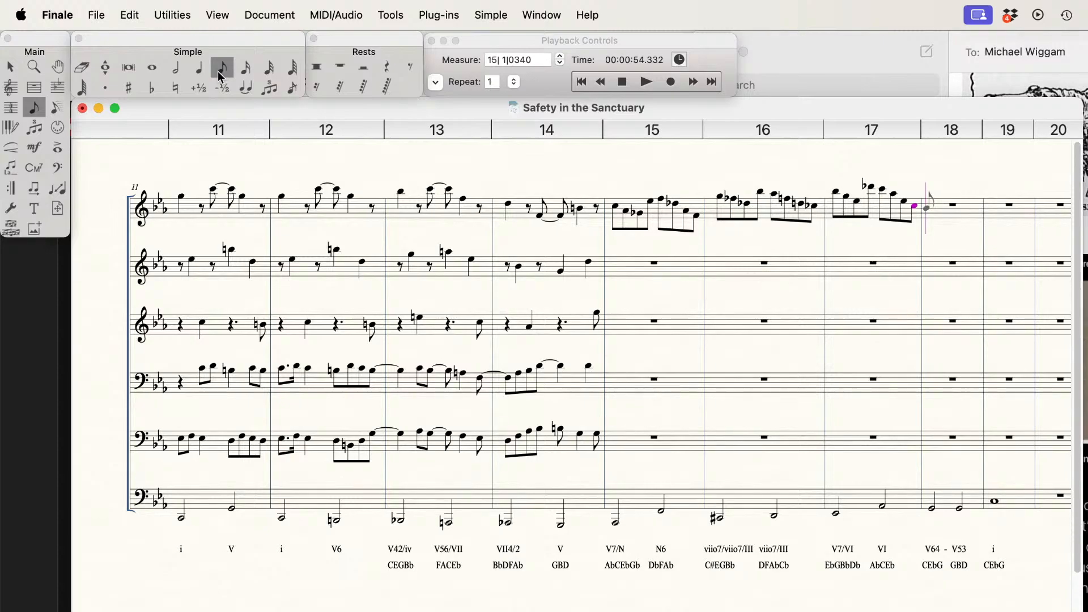
Step: Fill measure 18 on the first staff with the eighth notes C, G, Eb, C, Cb, G, D and Cb
{"action": "key", "text": "c"}
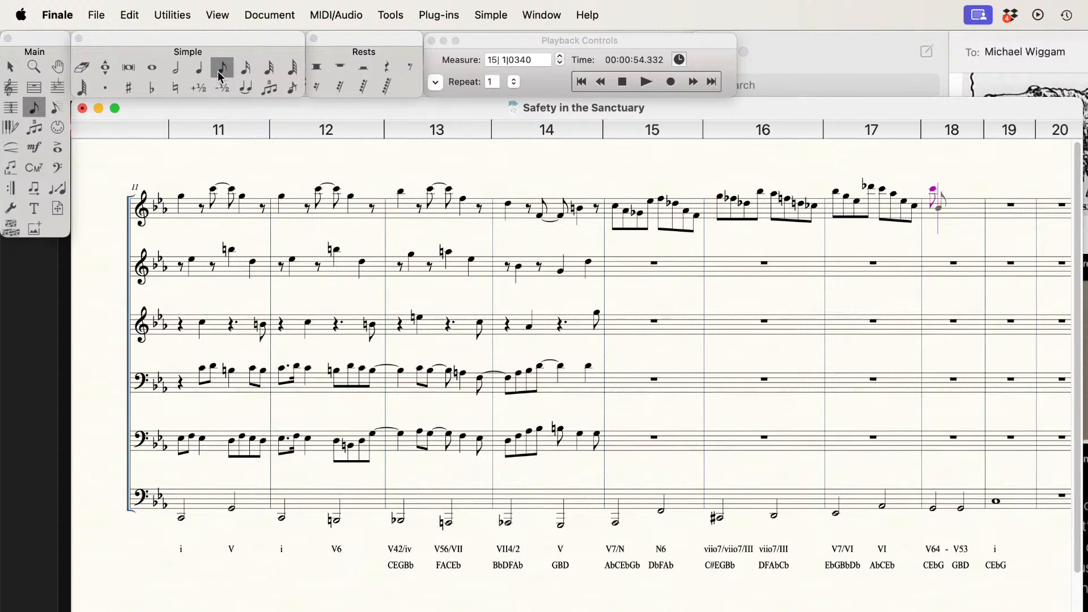
{"action": "key", "text": "g"}
{"action": "key", "text": "e"}
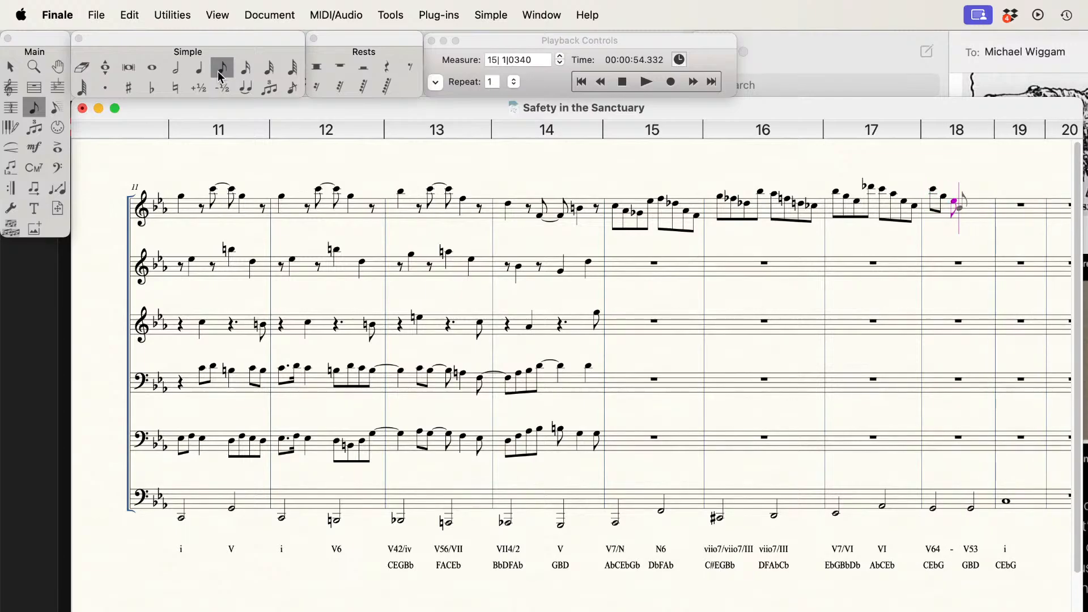
{"action": "key", "text": "c"}
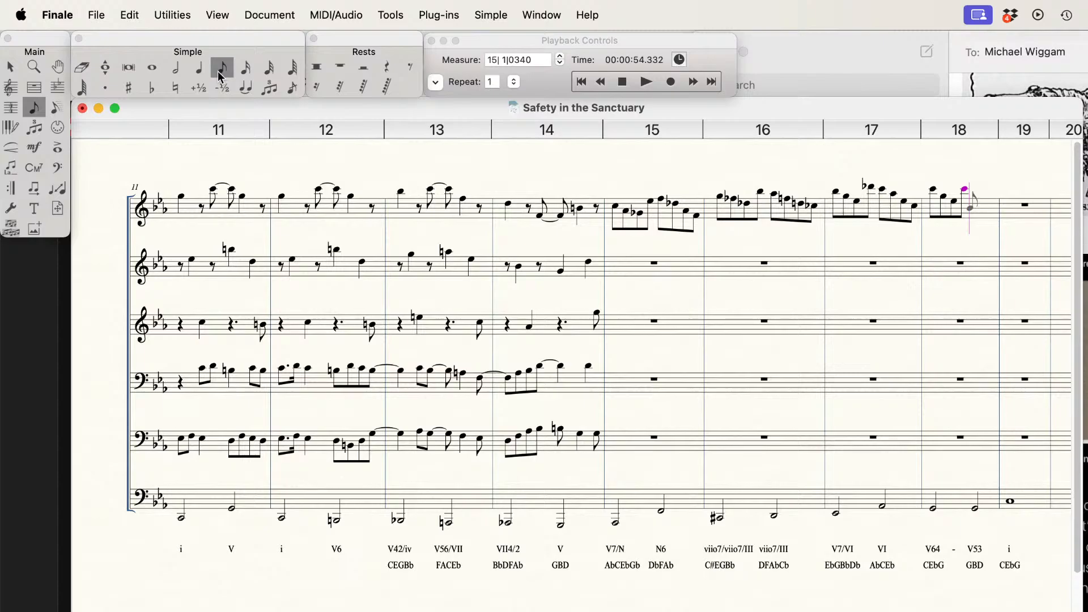
{"action": "key", "text": "c"}
{"action": "key", "text": "minus"}
{"action": "key", "text": "g"}
{"action": "key", "text": "d"}
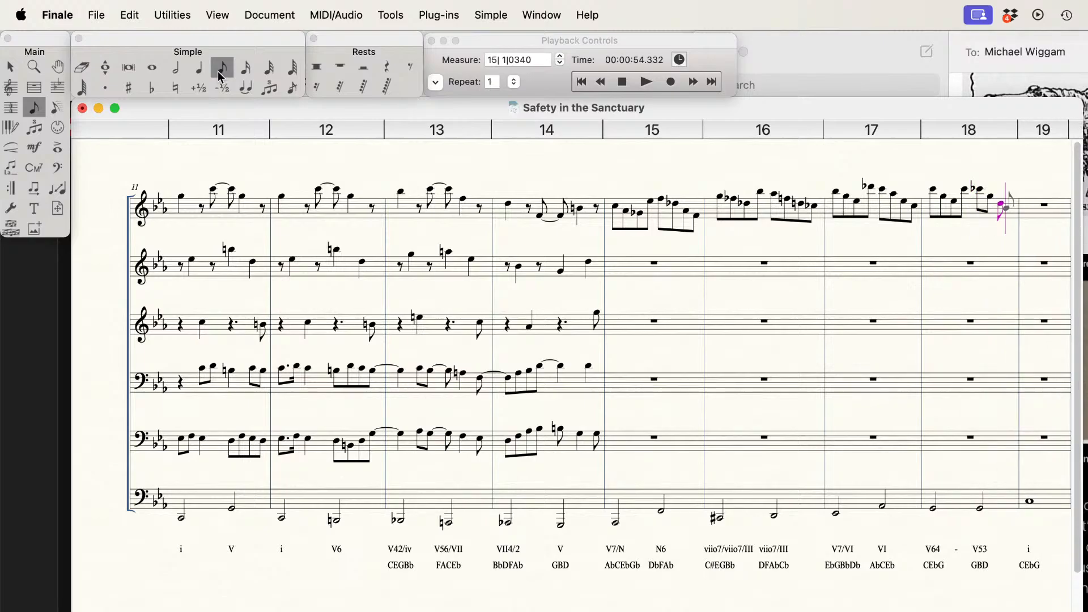
{"action": "key", "text": "b"}
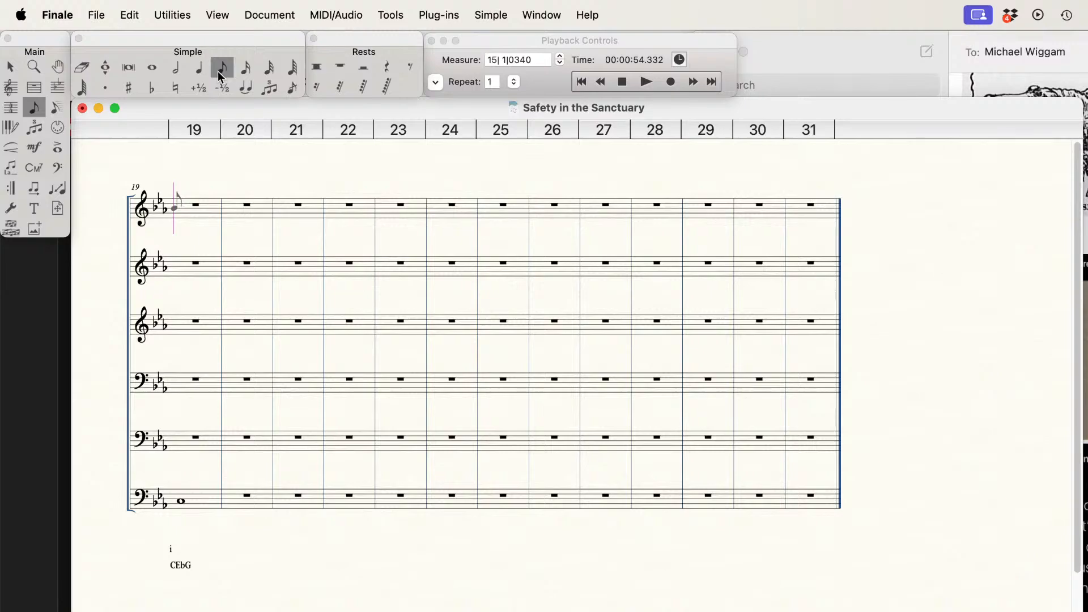
Step: Enter the descending eighth notes C, G, Eb, C and low C in measure 19 of the first staff, completing the measure with rests
{"action": "key", "text": "c"}
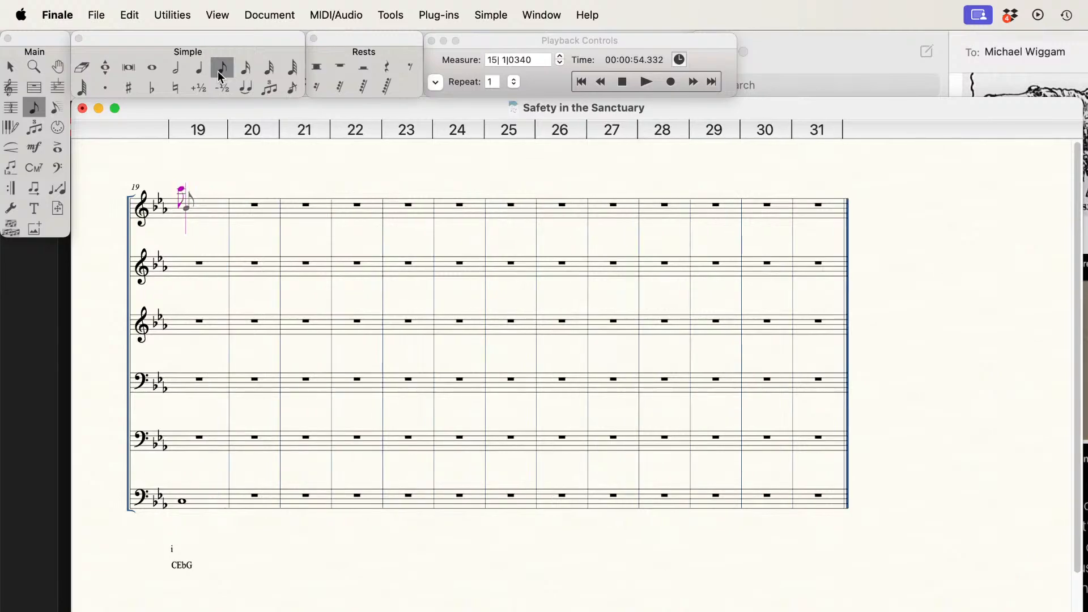
{"action": "key", "text": "g"}
{"action": "key", "text": "e"}
{"action": "key", "text": "c"}
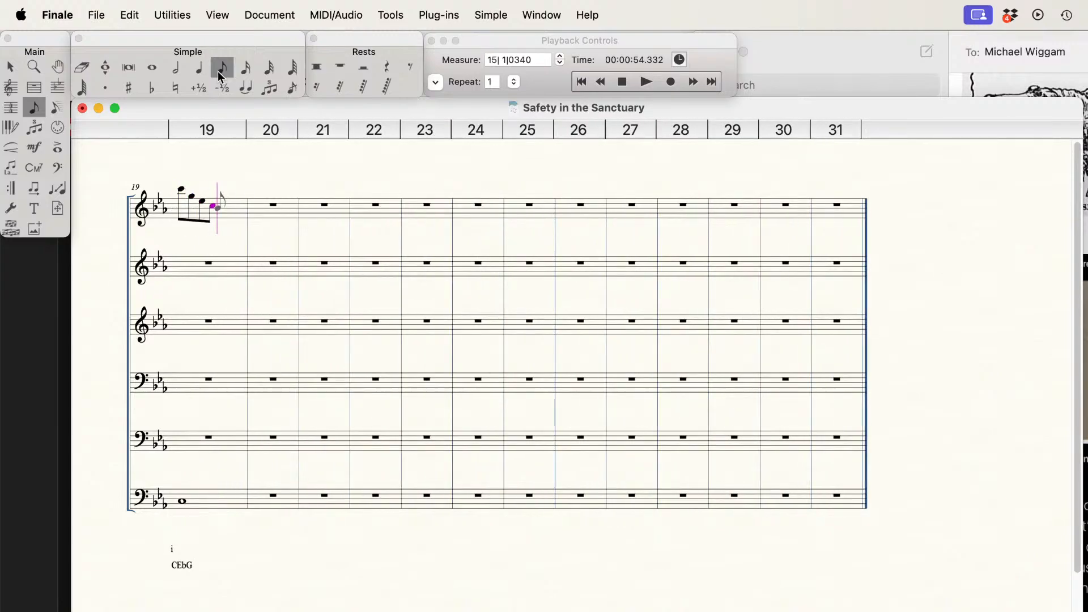
{"action": "key", "text": "b"}
{"action": "key", "text": "super+Right"}
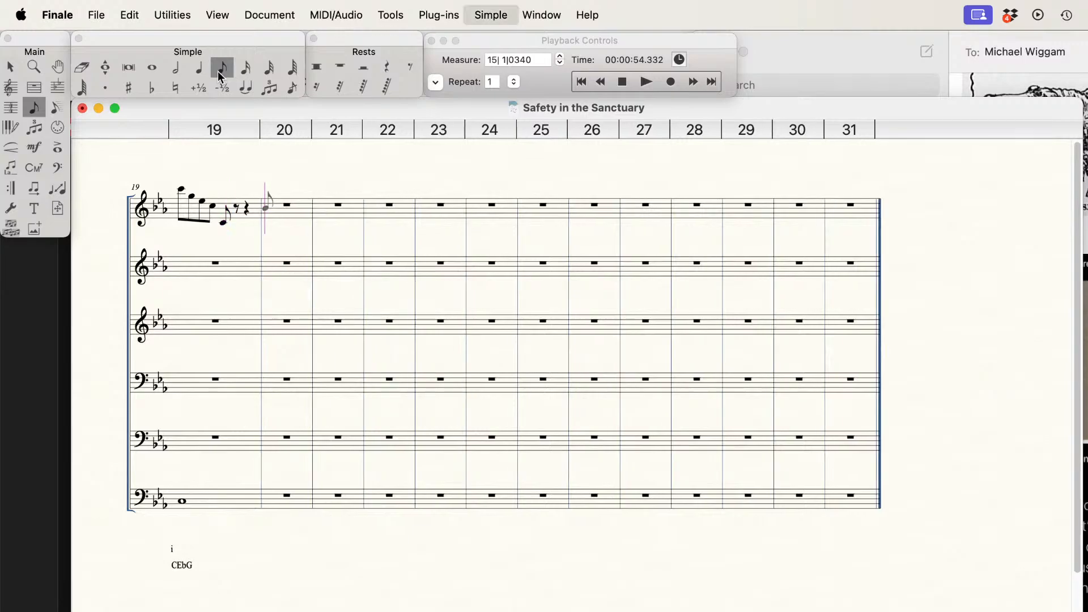
Step: Begin measure 15 on the second staff with an eighth rest and a quarter-note Ab
{"action": "key", "text": "super+Down"}
{"action": "key", "text": "super+Left"}
{"action": "key", "text": "super+Left"}
{"action": "key", "text": "super+Left"}
{"action": "key", "text": "super+Left"}
{"action": "key", "text": "super+Left"}
{"action": "key", "text": "super+Left"}
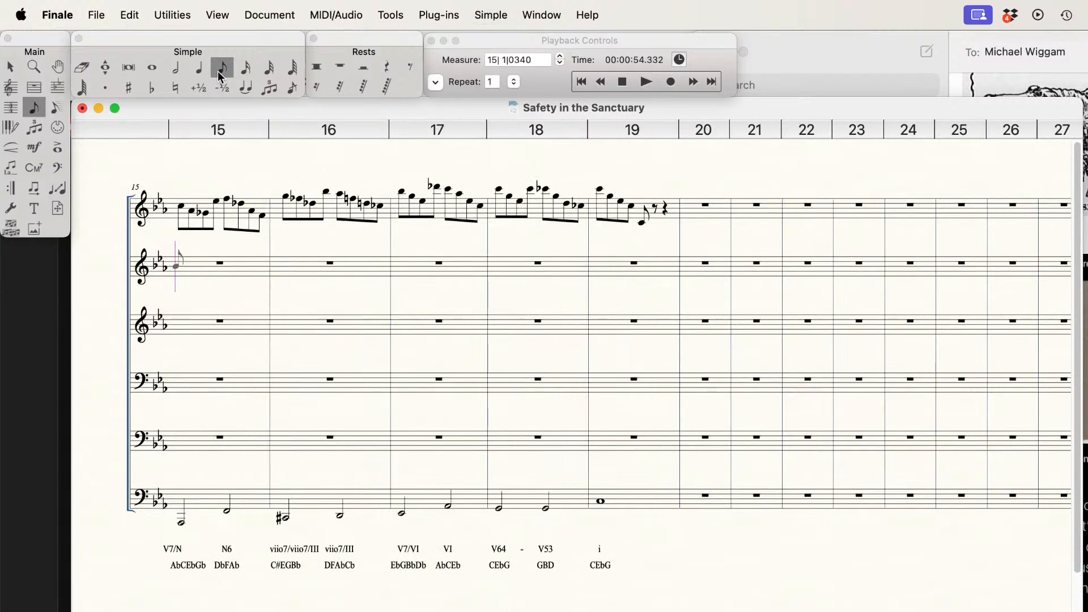
{"action": "key", "text": "super+Right"}
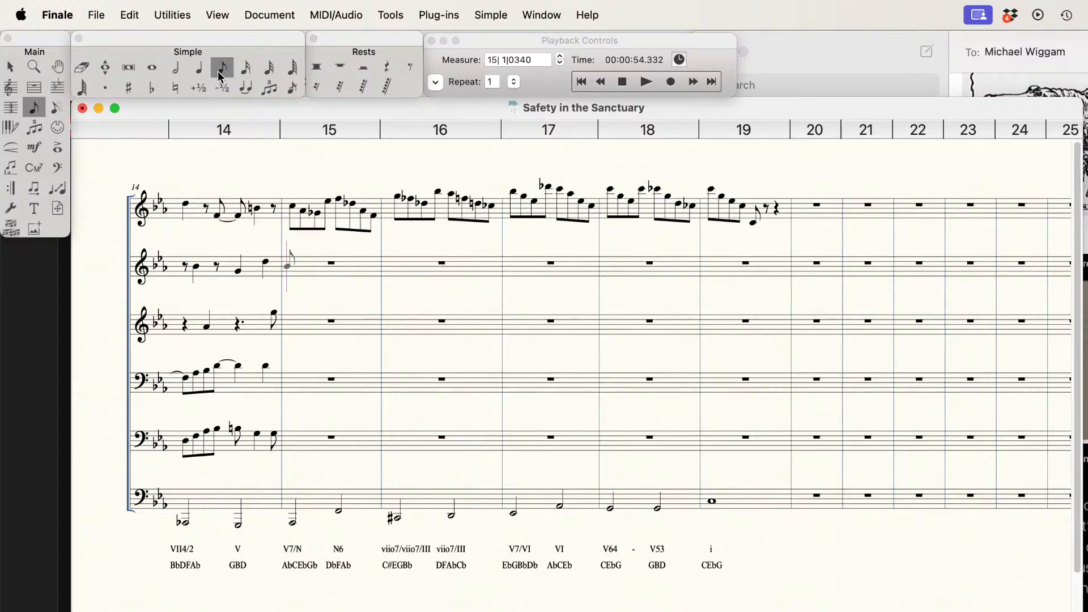
{"action": "key", "text": "r"}
{"action": "key", "text": "5"}
{"action": "key", "text": "Down"}
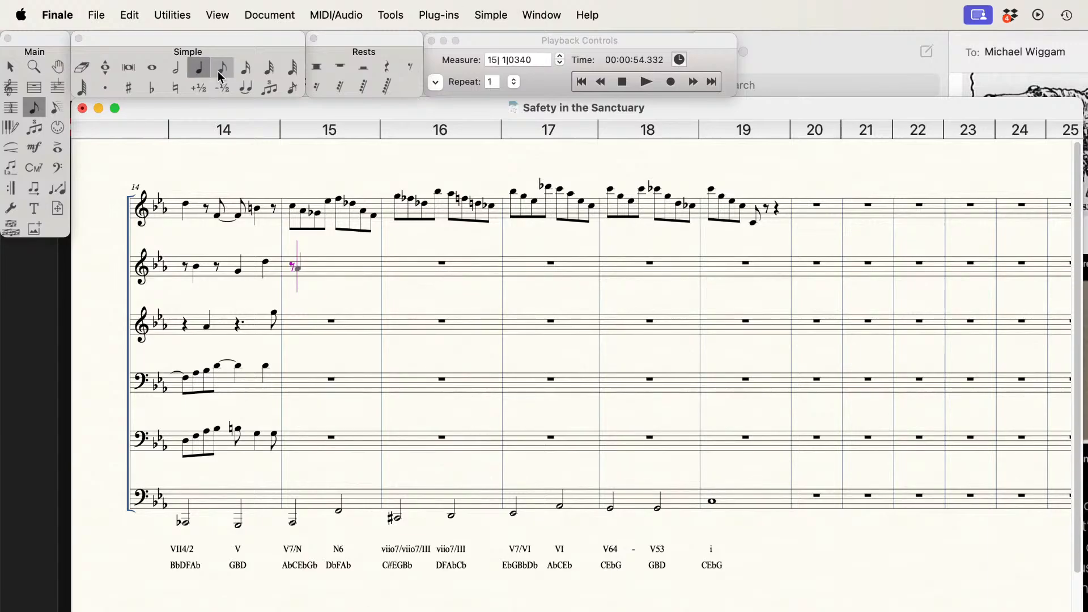
{"action": "key", "text": "Return"}
Step: Complete measure 15 on the second staff with an eighth rest and quarter notes F and Ab, and begin measure 16 with an eighth rest
{"action": "key", "text": "4"}
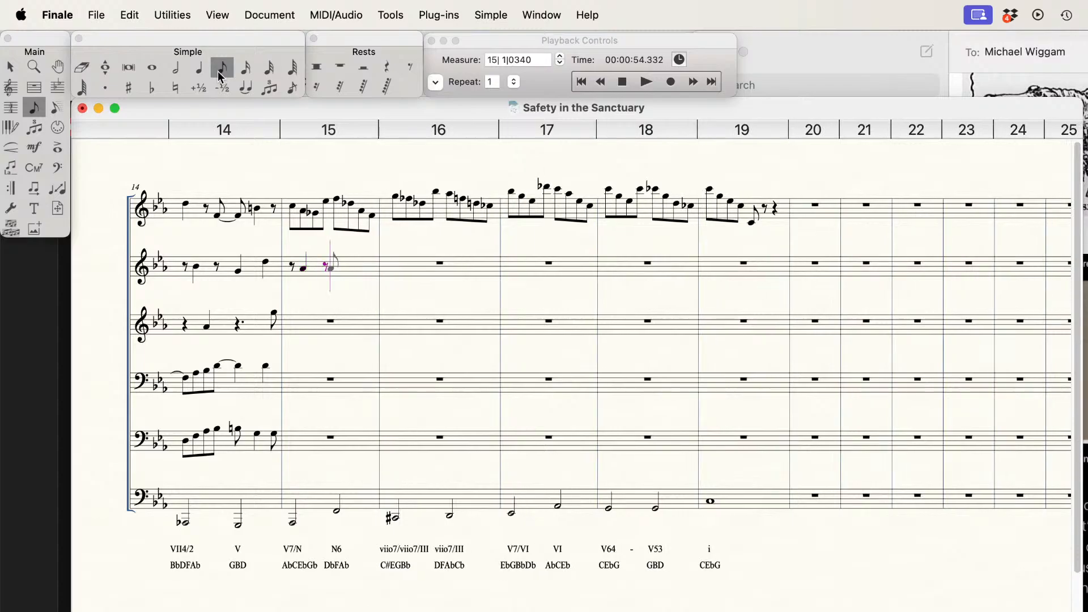
{"action": "key", "text": "5"}
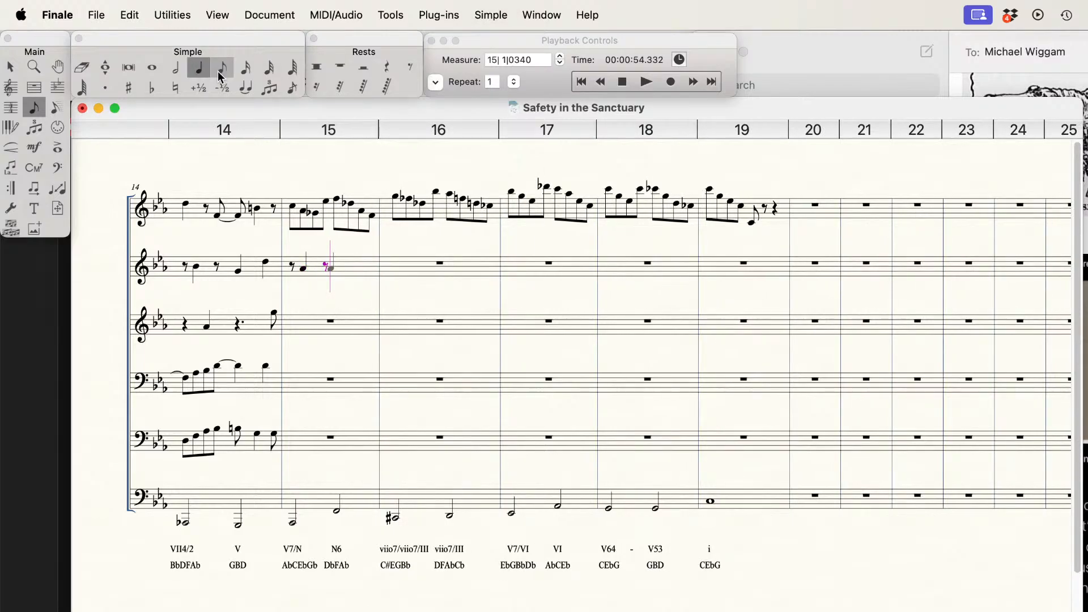
{"action": "key", "text": "Up"}
{"action": "key", "text": "Up"}
{"action": "key", "text": "Up"}
{"action": "key", "text": "Up"}
{"action": "key", "text": "Return"}
{"action": "key", "text": "Down"}
{"action": "key", "text": "Down"}
{"action": "key", "text": "Down"}
{"action": "key", "text": "Down"}
{"action": "key", "text": "Return"}
{"action": "left_click", "coordinate": [221, 76]}
{"action": "key", "text": "BackSpace"}
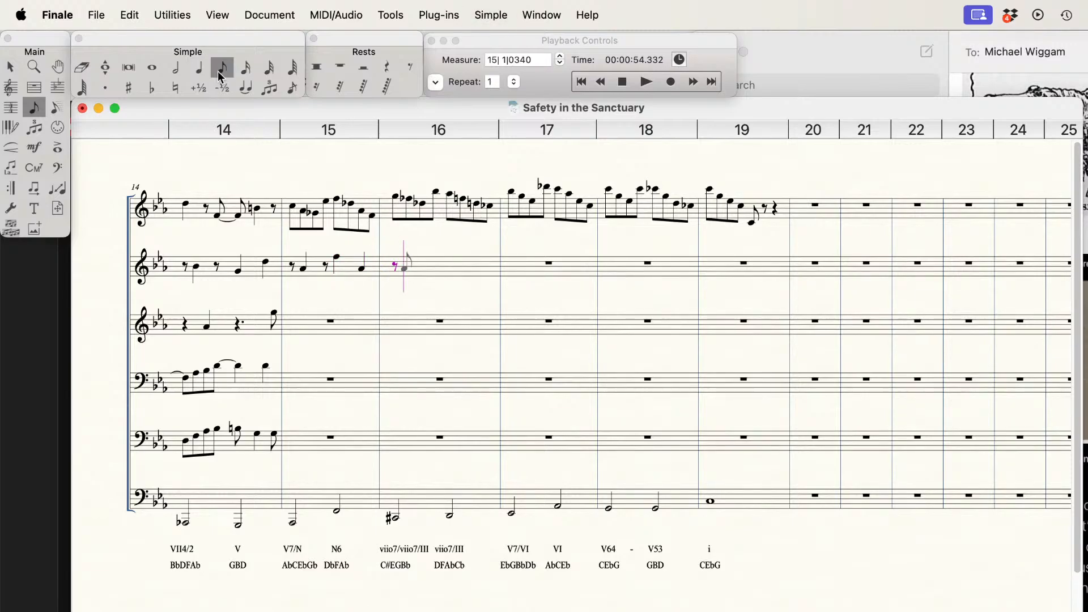
Step: Respell the second and third notes of measure 16 on the first staff as E natural and C sharp
{"action": "key", "text": "Up"}
{"action": "key", "text": "Up"}
{"action": "key", "text": "Up"}
{"action": "key", "text": "Up"}
{"action": "key", "text": "super+Up"}
{"action": "key", "text": "Right"}
{"action": "key", "text": "minus"}
{"action": "key", "text": "plus"}
{"action": "key", "text": "plus"}
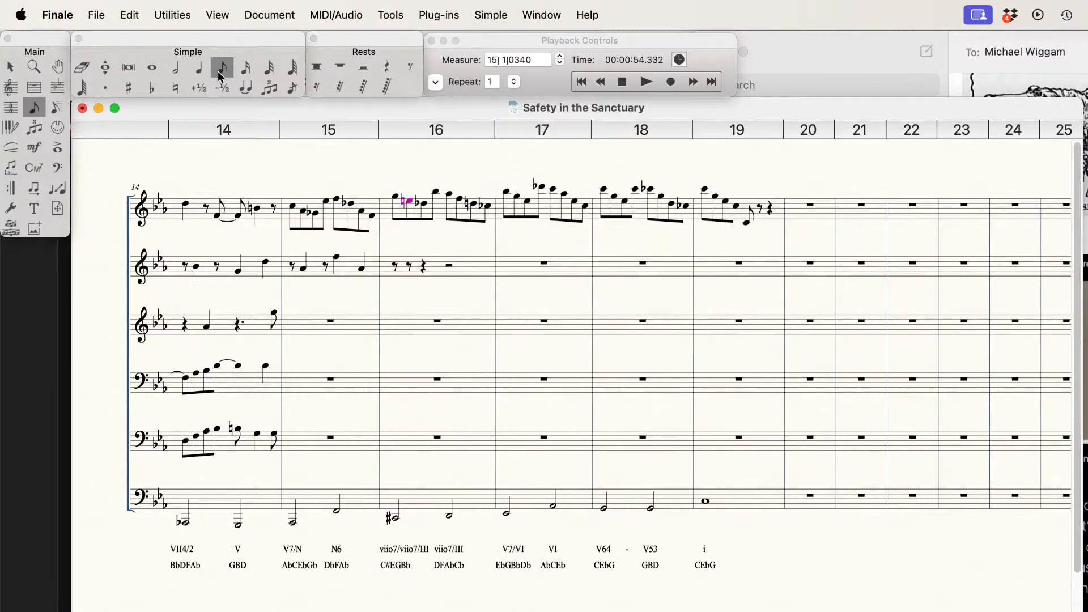
{"action": "key", "text": "Right"}
{"action": "key", "text": "plus"}
{"action": "key", "text": "plus"}
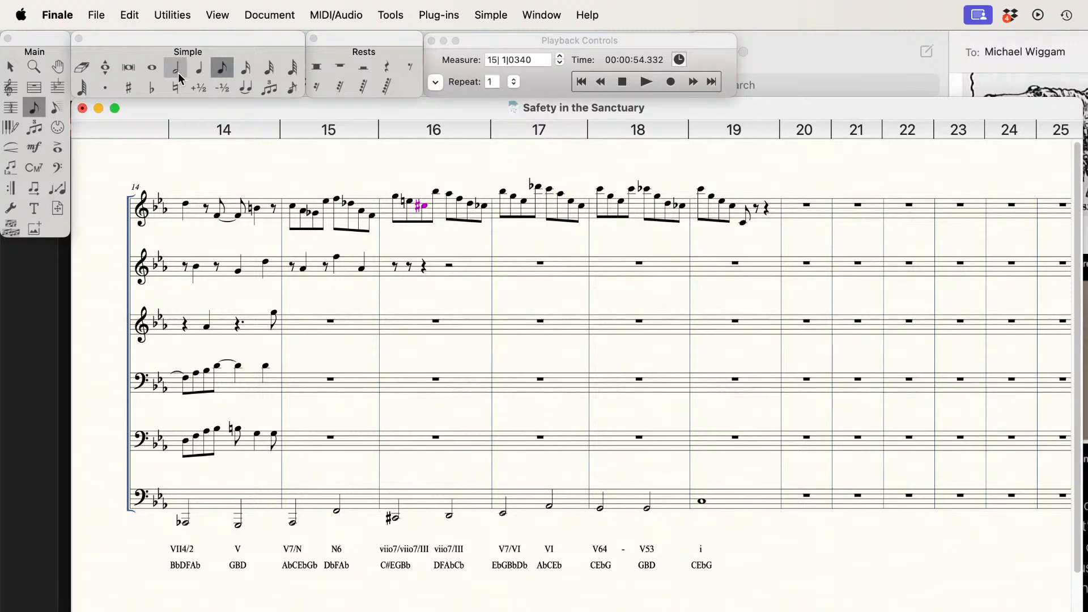
Step: Erase the surplus rests after the opening eighth rest in measure 16 of the second staff and enter a quarter-note E natural there
{"action": "left_click", "coordinate": [83, 67]}
{"action": "left_click", "coordinate": [410, 271]}
{"action": "left_click", "coordinate": [411, 271]}
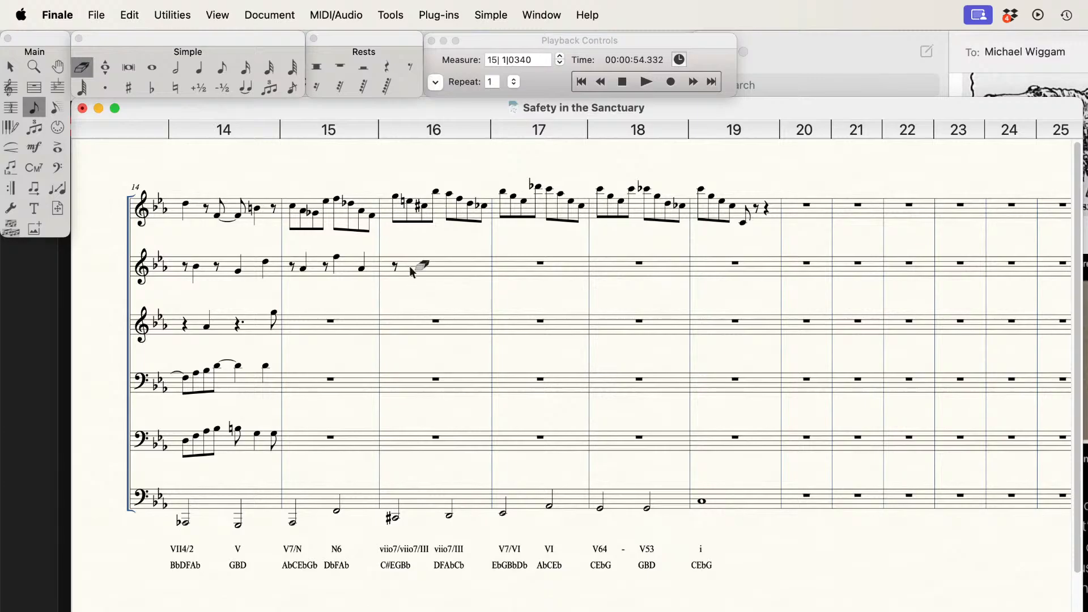
{"action": "left_click", "coordinate": [199, 68]}
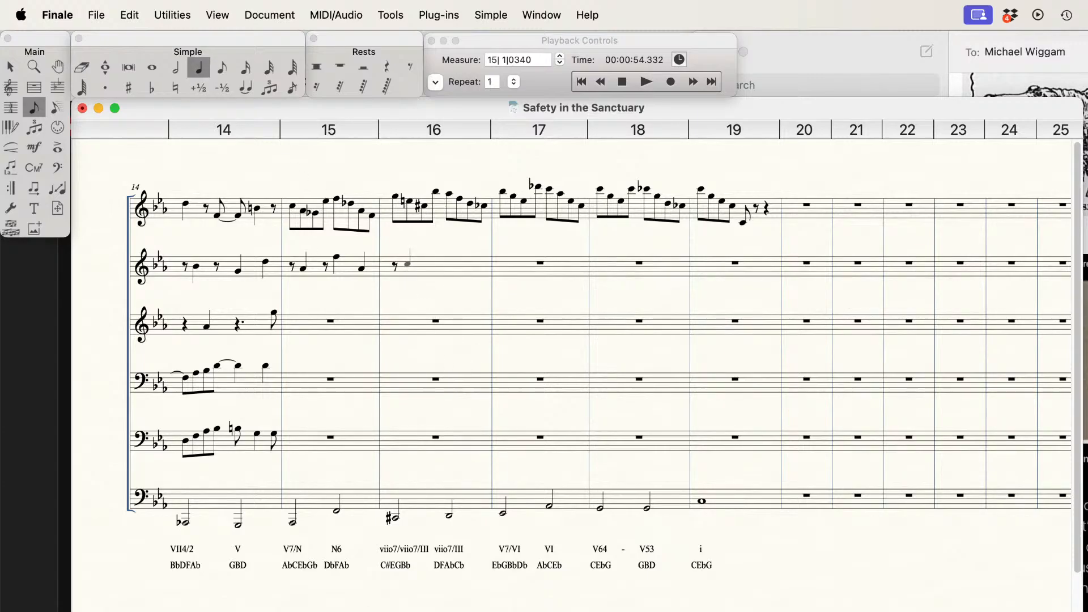
{"action": "left_click", "coordinate": [407, 259]}
{"action": "key", "text": "n"}
{"action": "key", "text": "4"}
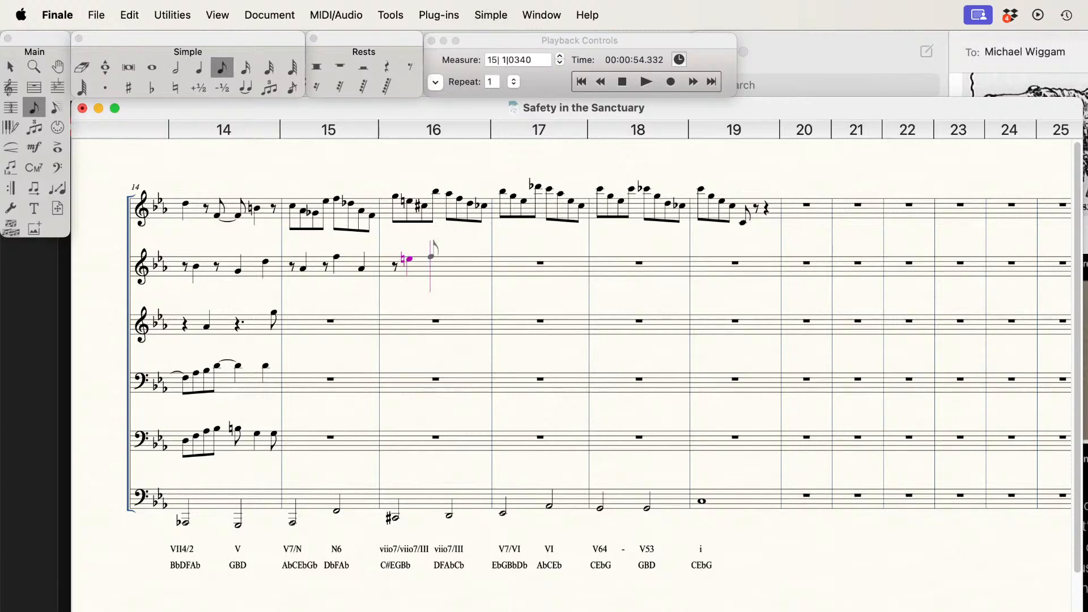
Step: Complete measure 16 on the second staff with an eighth rest and quarter notes Ab and D
{"action": "left_click", "coordinate": [431, 257]}
{"action": "key", "text": "r"}
{"action": "key", "text": "5"}
{"action": "key", "text": "Up"}
{"action": "key", "text": "Up"}
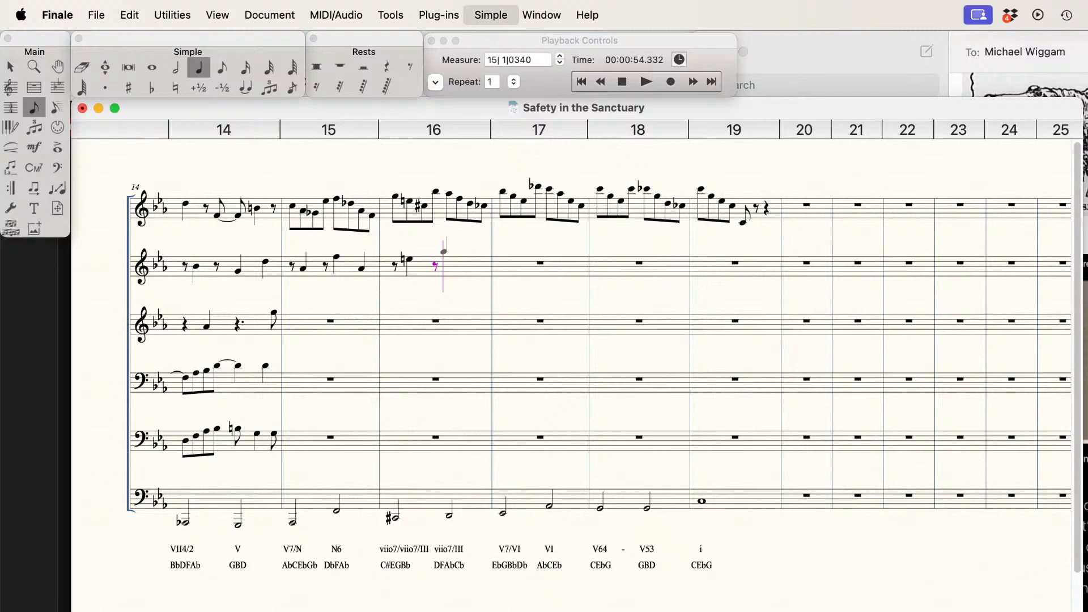
{"action": "key", "text": "Return"}
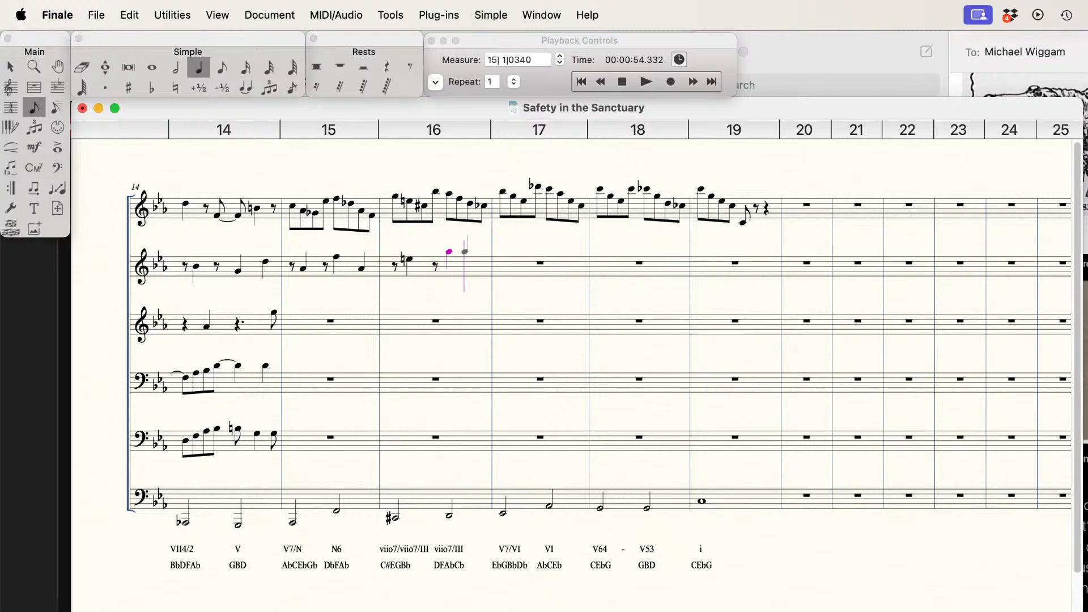
{"action": "key", "text": "Down"}
{"action": "key", "text": "Down"}
{"action": "key", "text": "Down"}
{"action": "key", "text": "Return"}
Step: Begin measure 17 on the second staff with an eighth rest and a quarter-note G
{"action": "key", "text": "4"}
{"action": "key", "text": "Tab"}
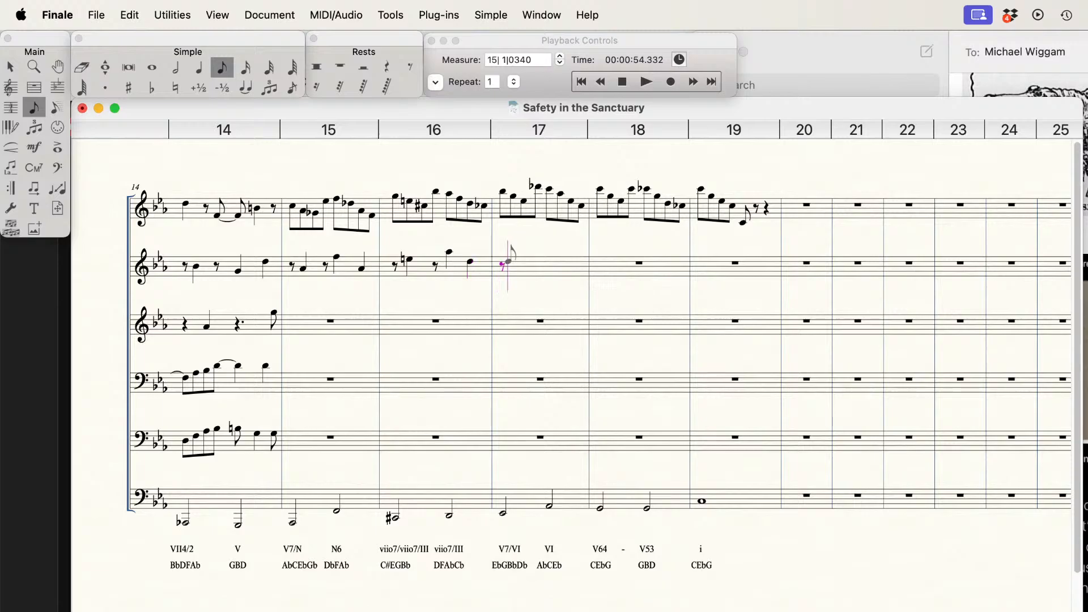
{"action": "key", "text": "Up"}
{"action": "key", "text": "Up"}
{"action": "key", "text": "Return"}
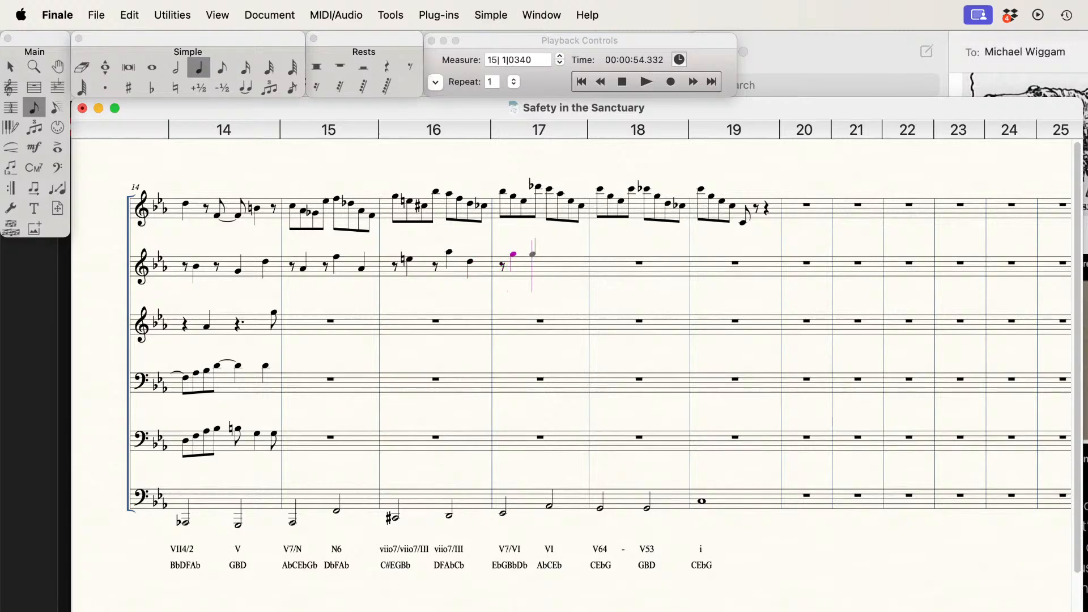
Step: Complete measure 17 on the second staff with an eighth rest and two descending quarter notes ending on Eb
{"action": "key", "text": "Tab"}
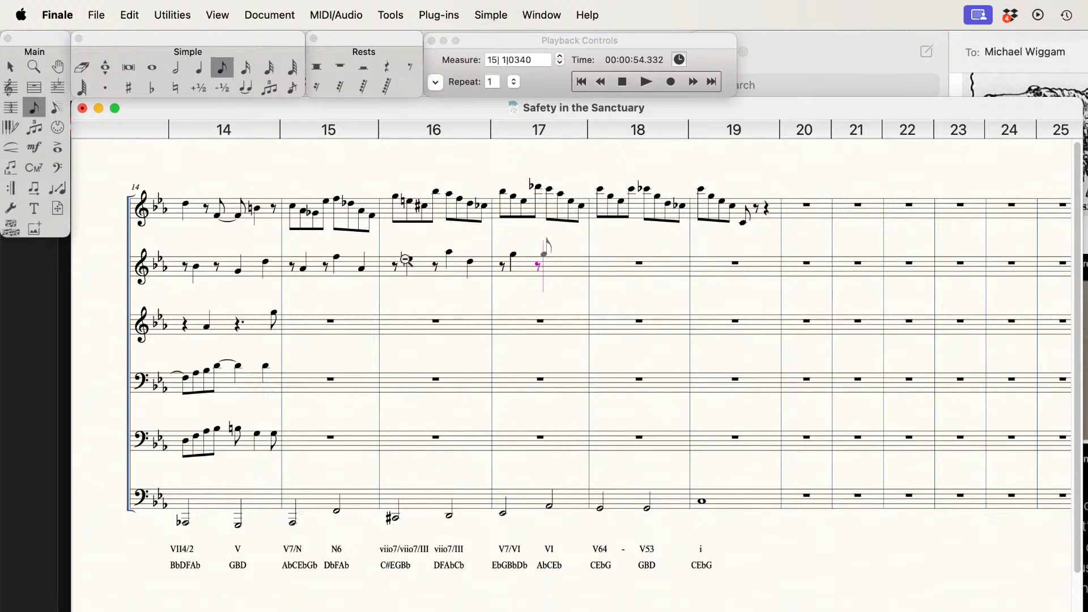
{"action": "key", "text": "5"}
{"action": "key", "text": "Up"}
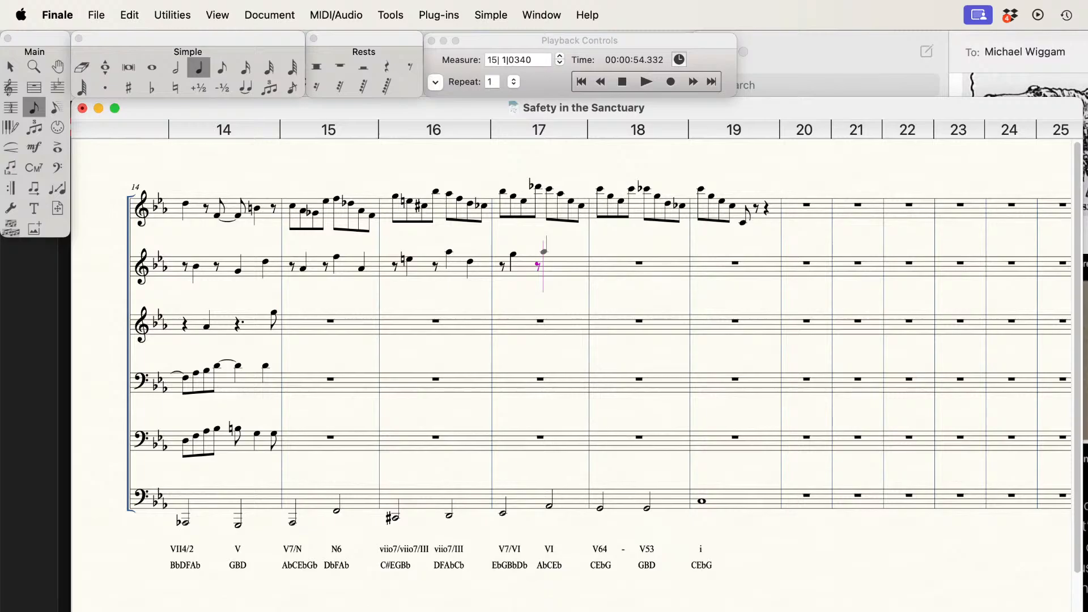
{"action": "key", "text": "Return"}
{"action": "key", "text": "Down"}
{"action": "key", "text": "Down"}
{"action": "key", "text": "Down"}
{"action": "key", "text": "Return"}
Step: Begin measure 18 on the second staff with an eighth rest and a quarter-note G
{"action": "key", "text": "4"}
{"action": "key", "text": "Tab"}
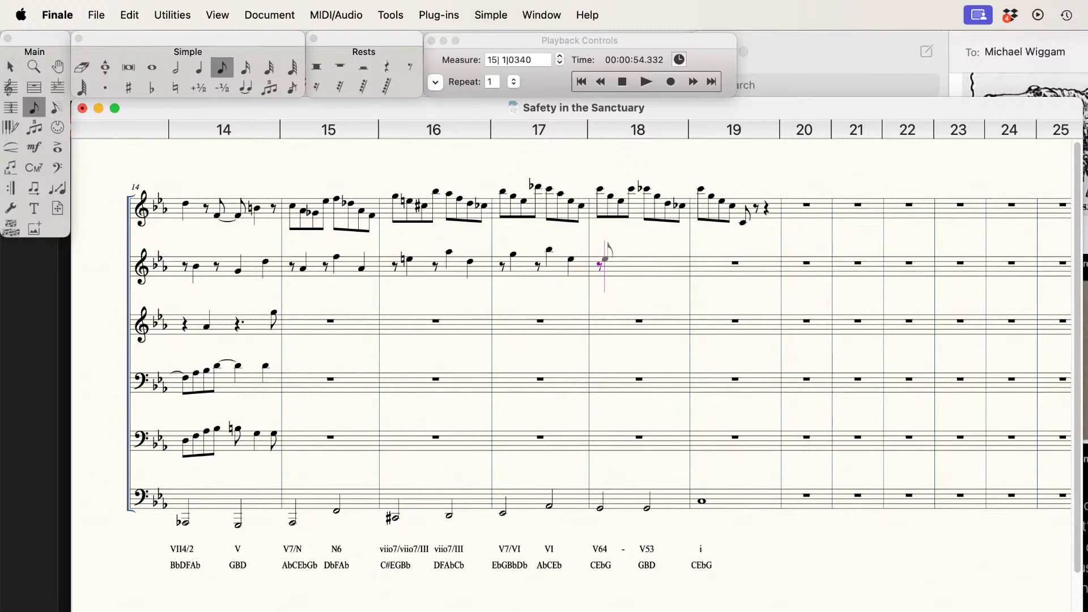
{"action": "key", "text": "5"}
{"action": "key", "text": "Up"}
{"action": "key", "text": "Up"}
{"action": "key", "text": "Return"}
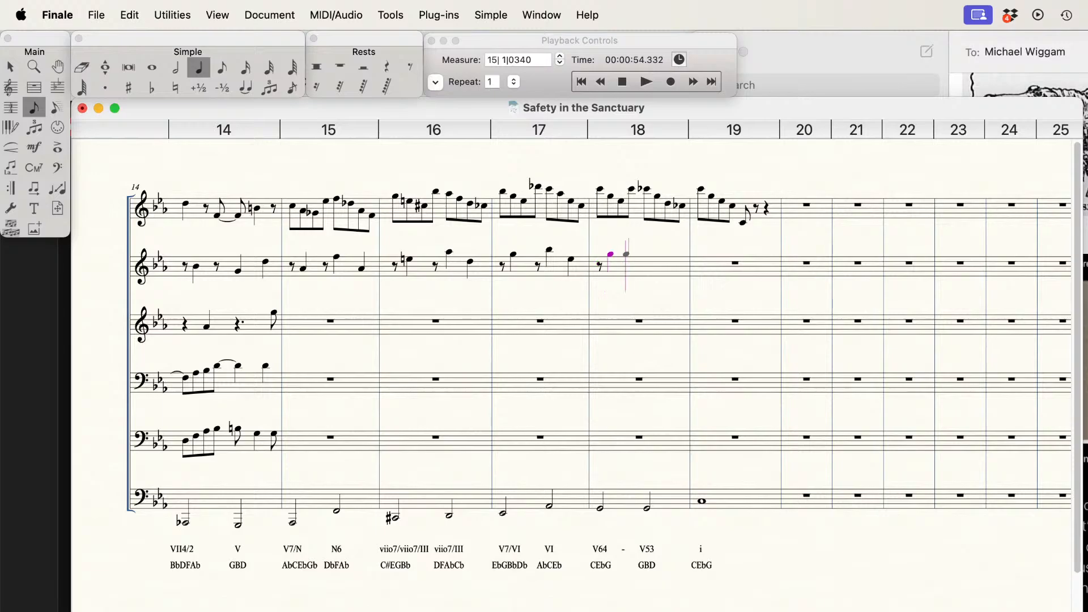
Step: Complete measure 18 on the second staff with an eighth rest and quarter notes B natural and D
{"action": "key", "text": "4"}
{"action": "key", "text": "Tab"}
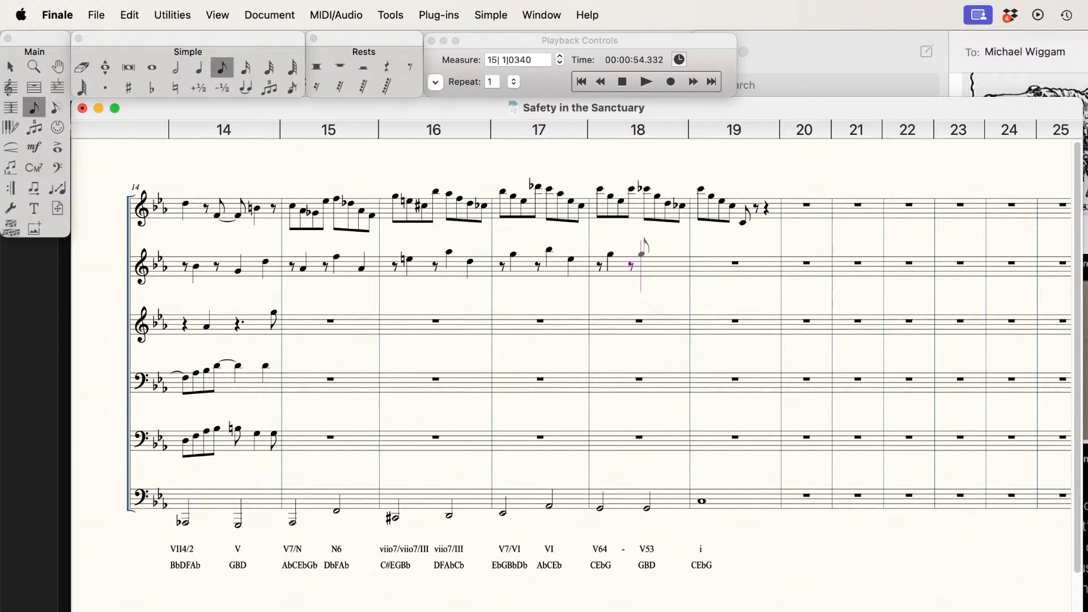
{"action": "key", "text": "5"}
{"action": "key", "text": "Up"}
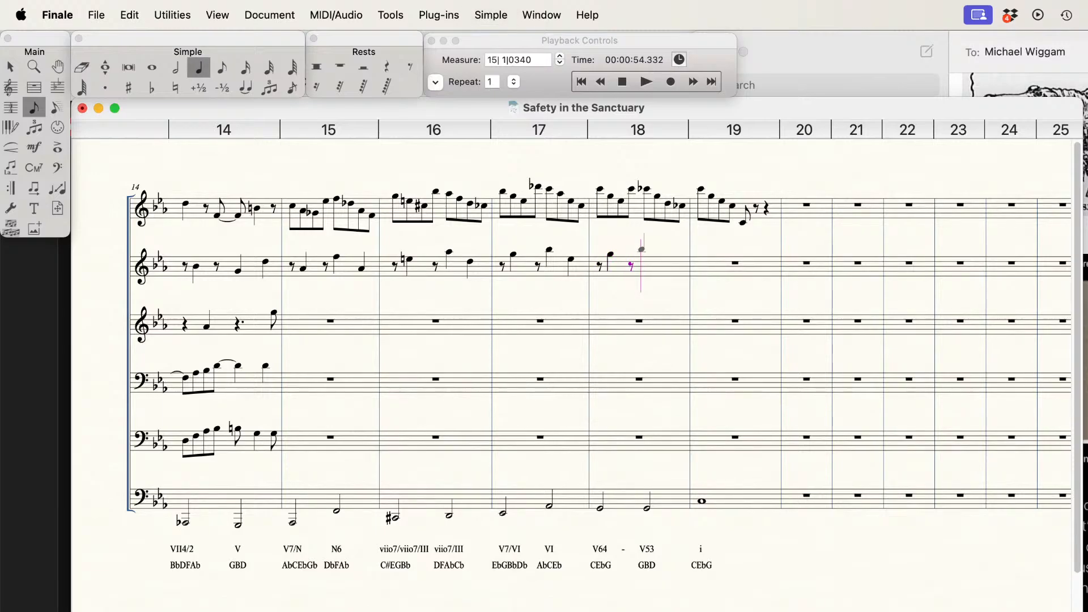
{"action": "key", "text": "Up"}
{"action": "key", "text": "Down"}
{"action": "key", "text": "Return"}
{"action": "key", "text": "n"}
{"action": "key", "text": "Down"}
{"action": "key", "text": "Down"}
{"action": "key", "text": "Down"}
{"action": "key", "text": "Down"}
{"action": "key", "text": "Return"}
Step: Begin measure 15 on the third staff with a quarter rest and a quarter-note Gb
{"action": "key", "text": "super+Down"}
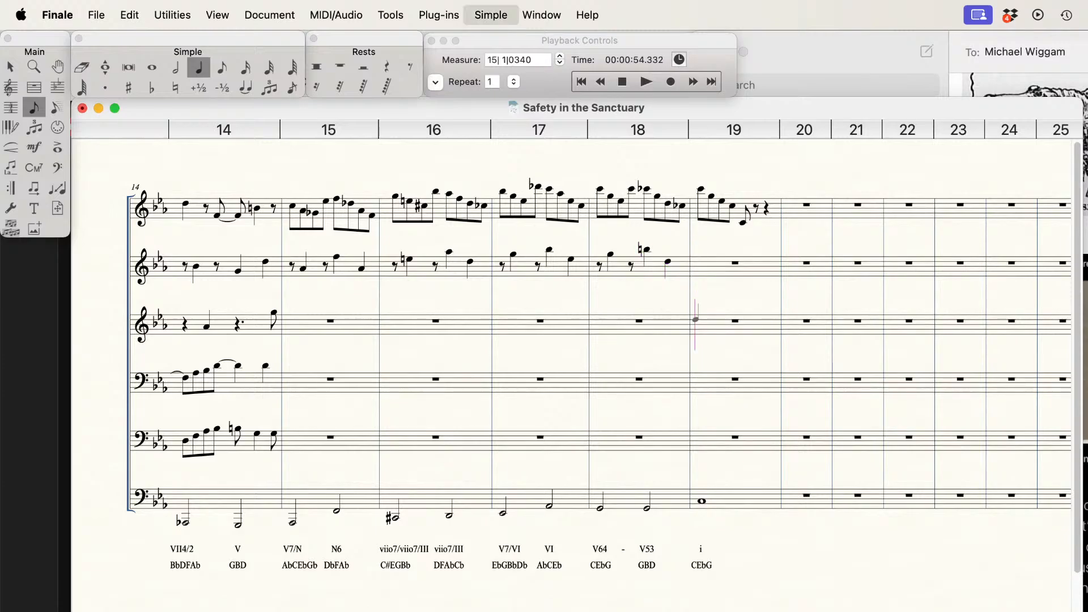
{"action": "key", "text": "super+Left"}
{"action": "key", "text": "super+Left"}
{"action": "key", "text": "super+Left"}
{"action": "key", "text": "super+Left"}
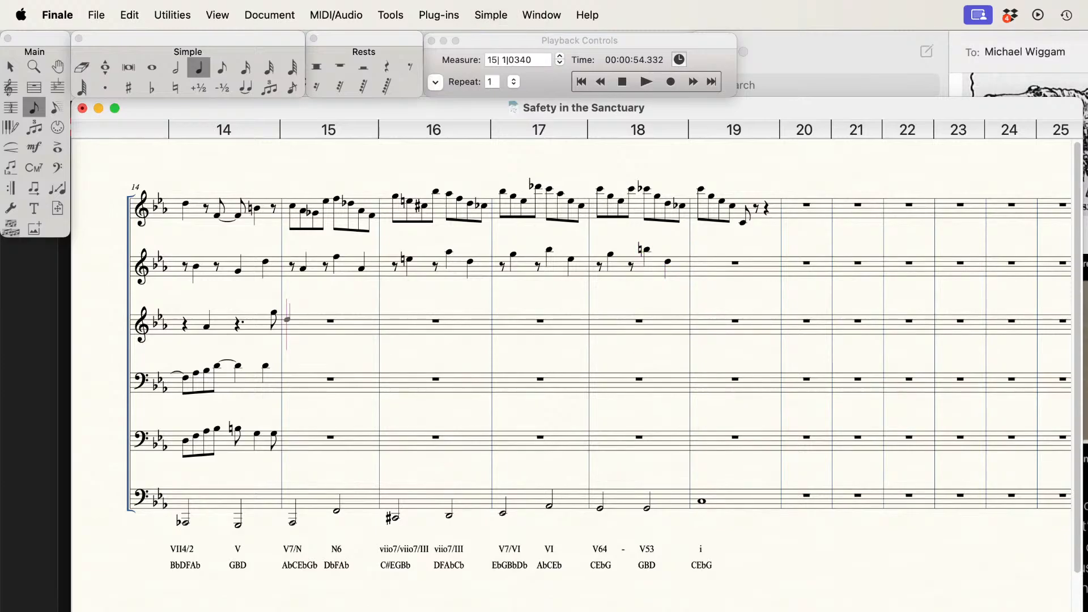
{"action": "key", "text": "BackSpace"}
{"action": "key", "text": "Down"}
{"action": "key", "text": "Down"}
{"action": "key", "text": "Return"}
{"action": "key", "text": "Left"}
{"action": "key", "text": "Down"}
{"action": "key", "text": "Down"}
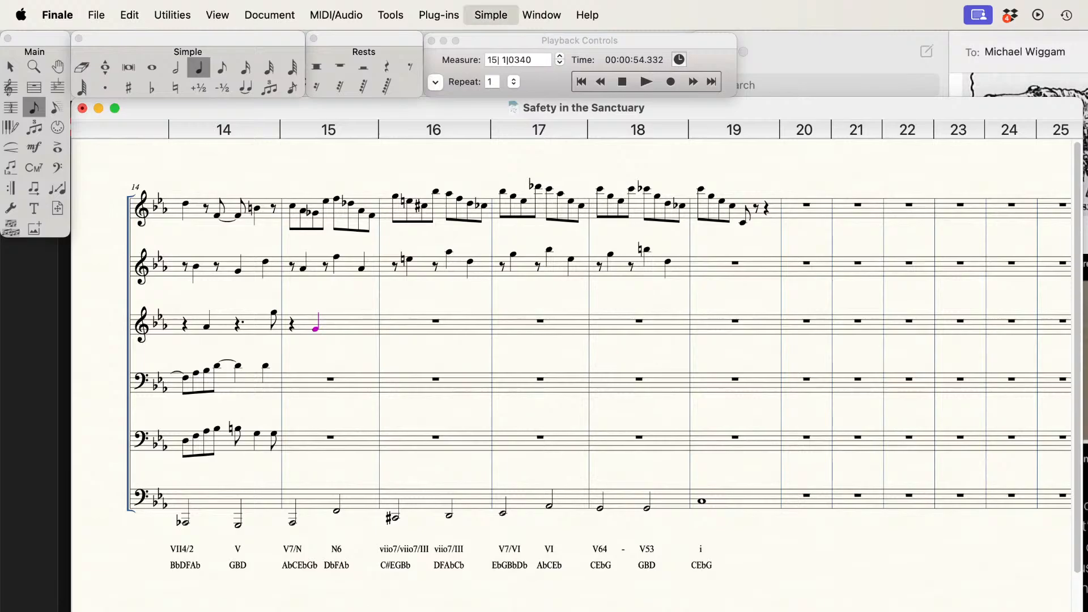
{"action": "key", "text": "minus"}
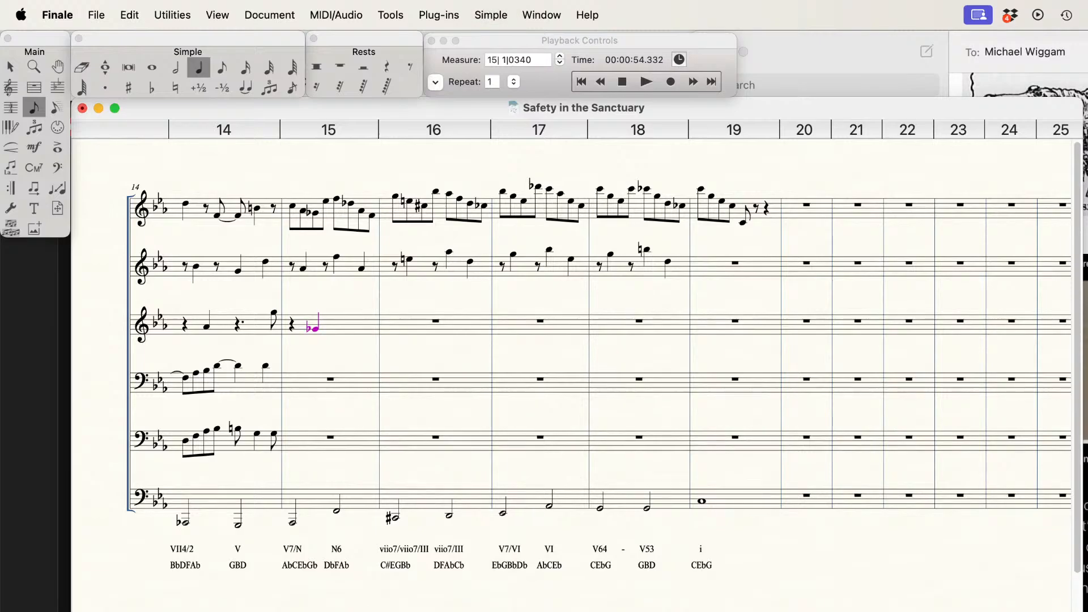
Step: Complete measure 15 on the third staff with a dotted quarter rest and an eighth-note F
{"action": "key", "text": "Right"}
{"action": "key", "text": "Tab"}
{"action": "key", "text": "period"}
{"action": "key", "text": "4"}
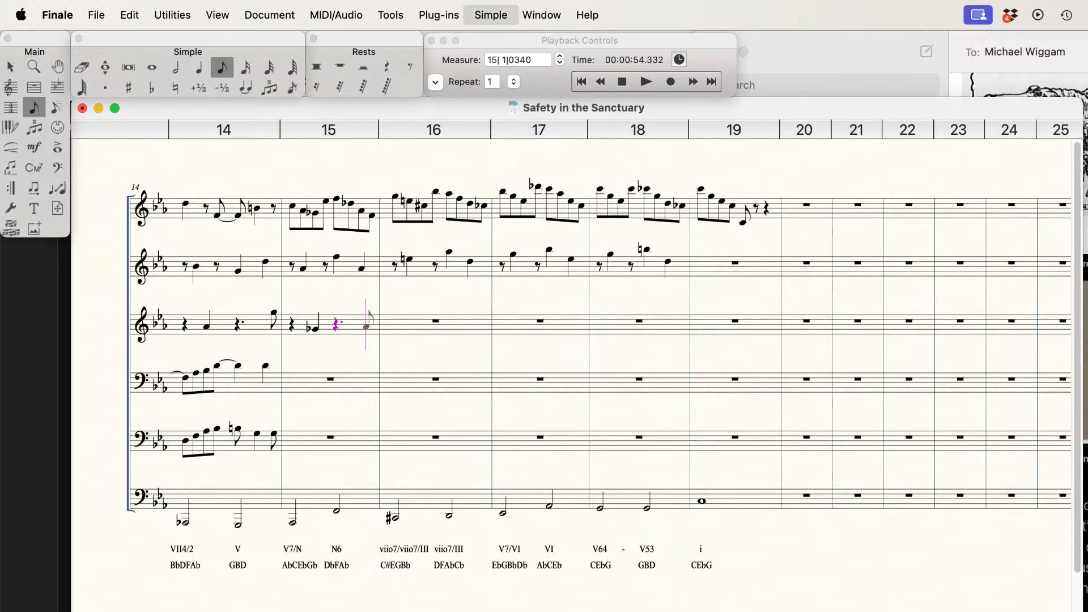
{"action": "key", "text": "g"}
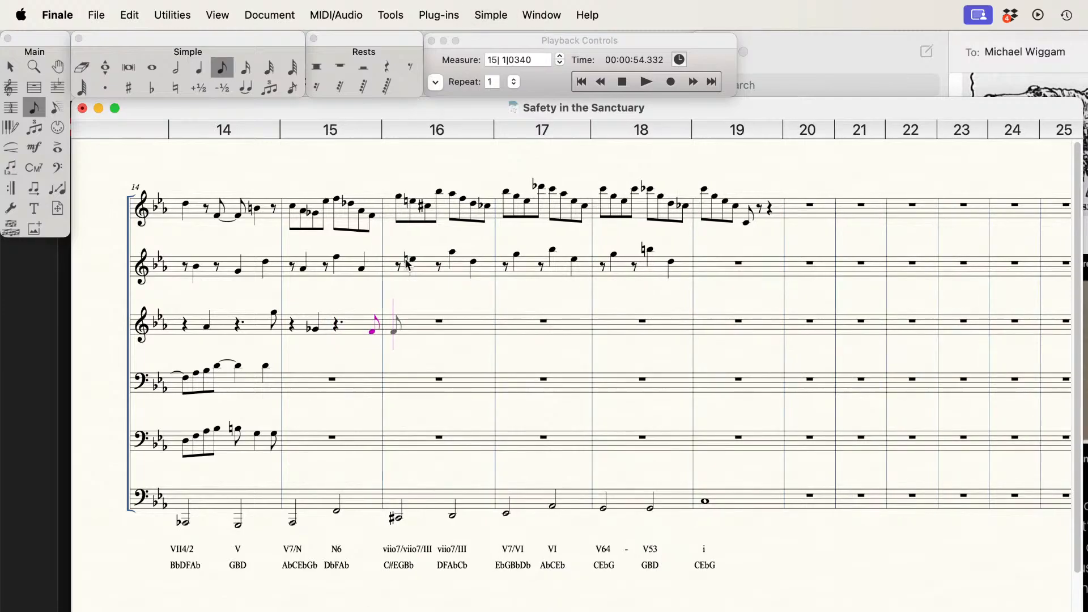
Step: Begin measure 16 on the third staff with a quarter rest and a quarter-note C sharp
{"action": "key", "text": "5"}
{"action": "key", "text": "Tab"}
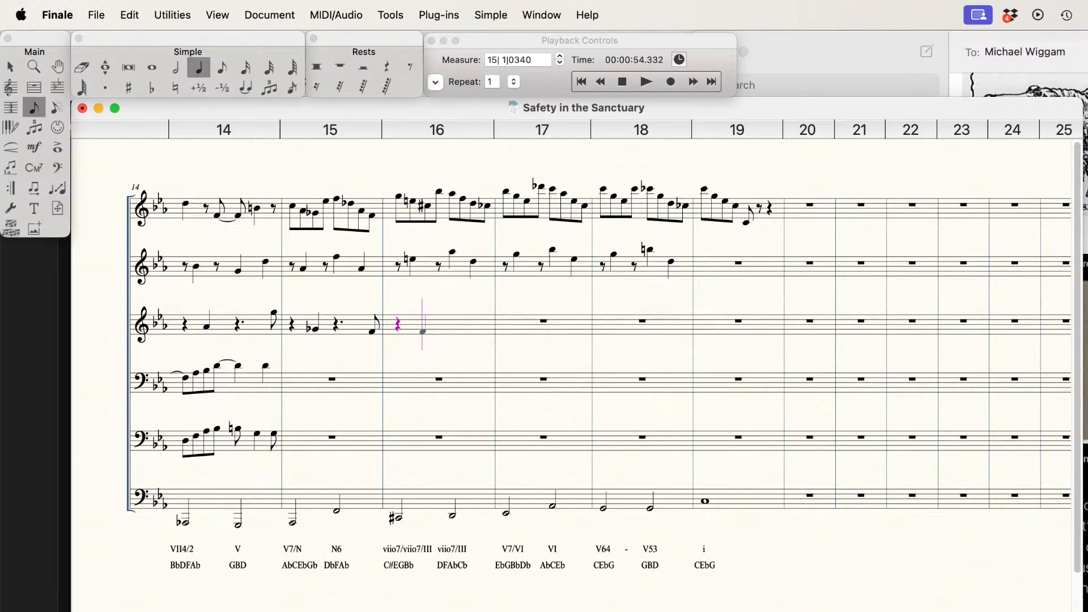
{"action": "key", "text": "Up"}
{"action": "key", "text": "Up"}
{"action": "key", "text": "Up"}
{"action": "key", "text": "Up"}
{"action": "key", "text": "Return"}
{"action": "key", "text": "="}
Step: Complete measure 16 on the third staff with a dotted quarter rest and an eighth-note Cb
{"action": "key", "text": "Tab"}
{"action": "key", "text": "."}
{"action": "key", "text": "4"}
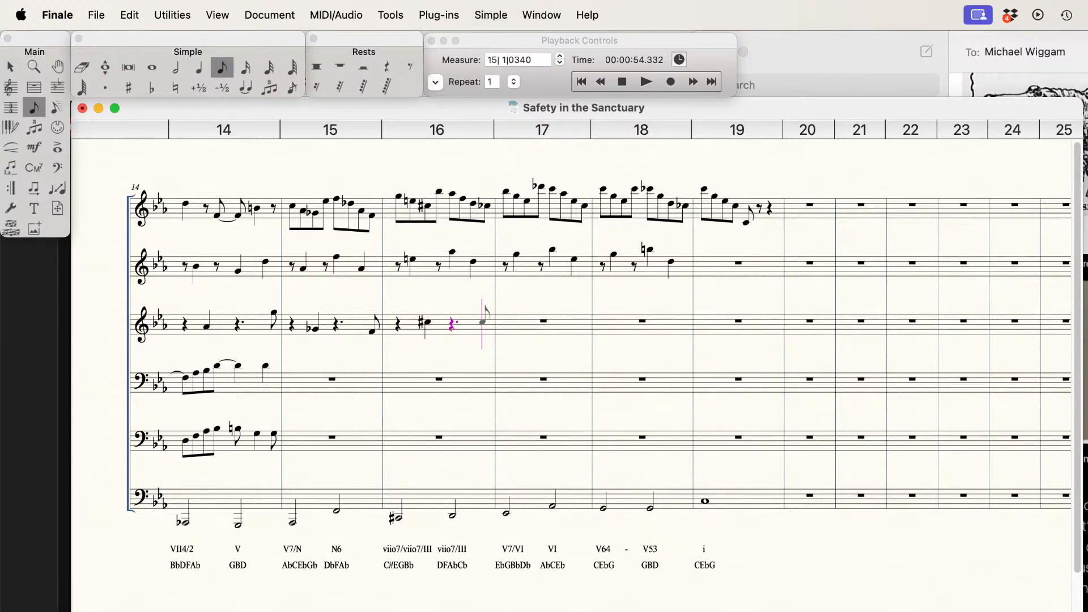
{"action": "key", "text": "Return"}
Step: Begin measure 17 on the third staff with a quarter rest and a quarter-note Eb
{"action": "key", "text": "5"}
{"action": "key", "text": "Tab"}
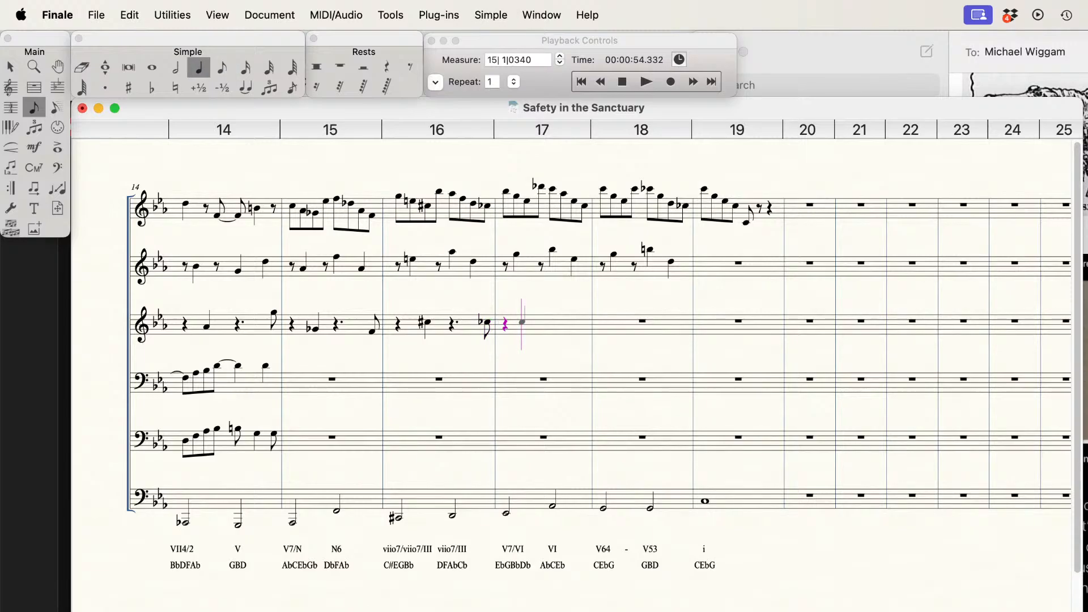
{"action": "key", "text": "Up"}
{"action": "key", "text": "Return"}
Step: Complete measure 17 on the third staff with a dotted quarter rest and an eighth-note C
{"action": "key", "text": "Tab"}
{"action": "key", "text": "period"}
{"action": "key", "text": "4"}
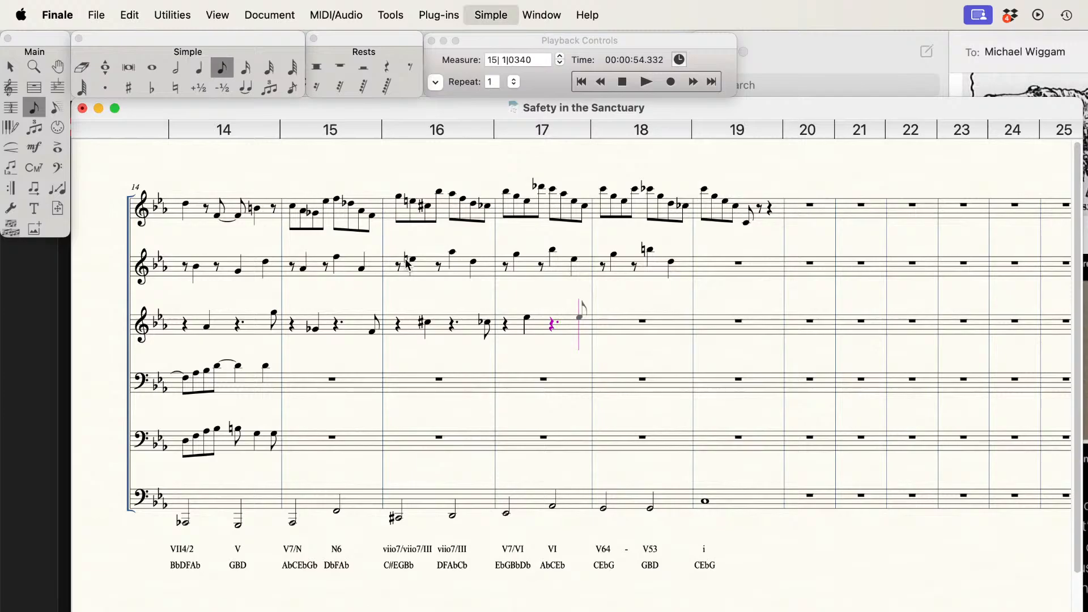
{"action": "key", "text": "Down"}
{"action": "key", "text": "Down"}
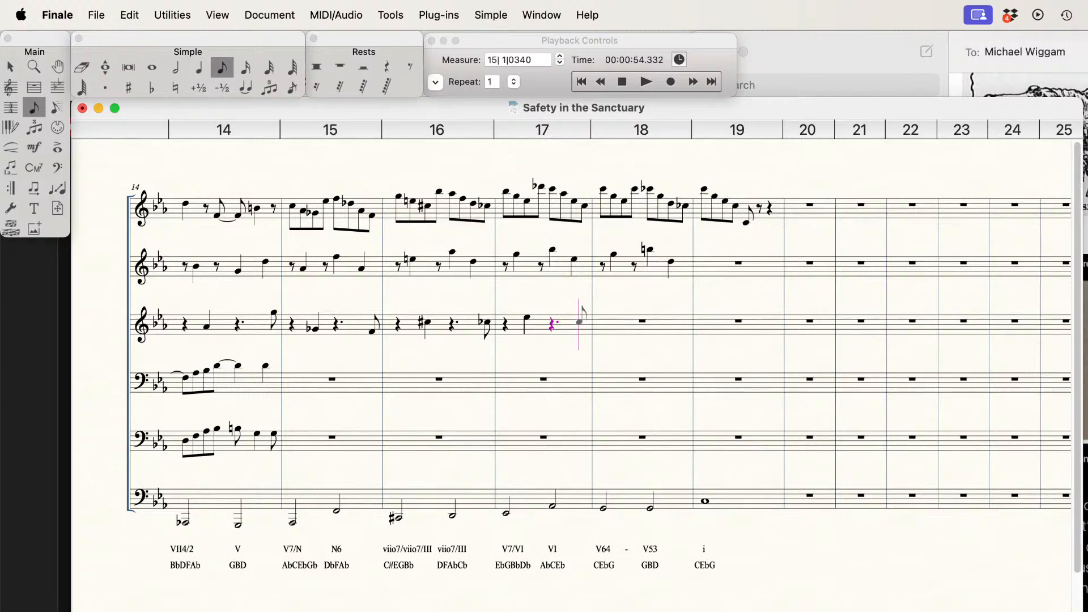
{"action": "key", "text": "Return"}
Step: Begin measure 18 on the third staff with a quarter rest and a quarter-note Eb
{"action": "key", "text": "5"}
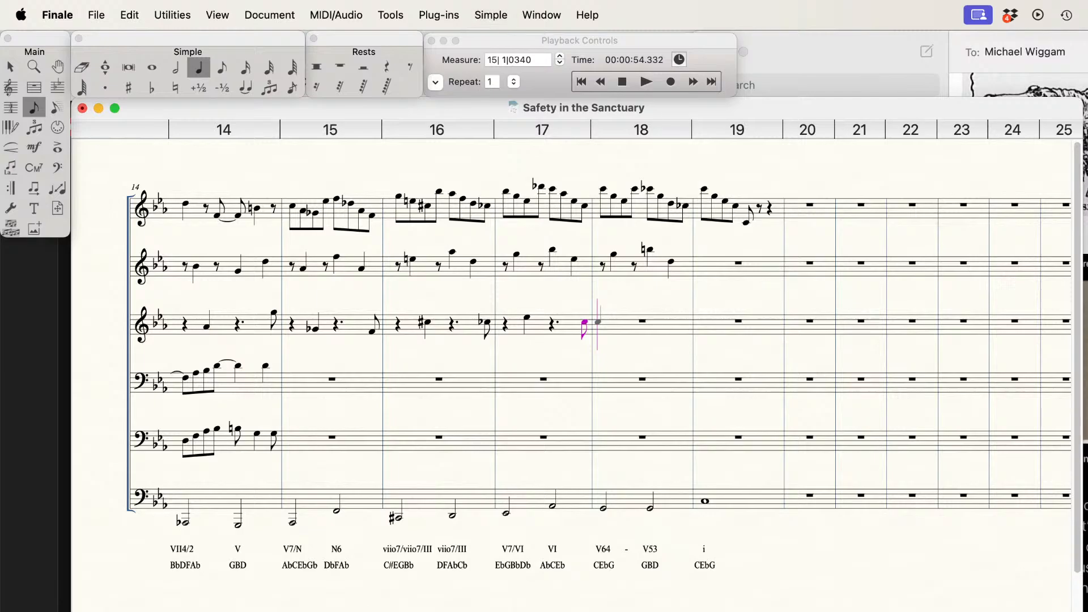
{"action": "key", "text": "Tab"}
{"action": "key", "text": "Up"}
{"action": "key", "text": "Up"}
{"action": "key", "text": "Return"}
Step: Complete measure 18 on the third staff with a dotted quarter rest and an eighth-note B natural
{"action": "key", "text": "Tab"}
{"action": "key", "text": "4"}
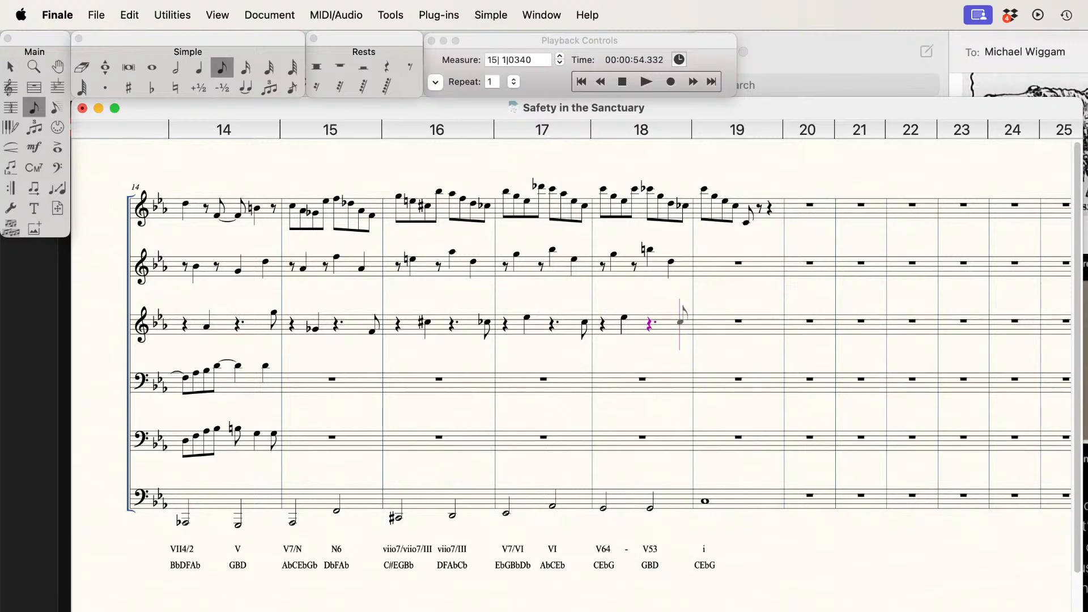
{"action": "key", "text": "Return"}
{"action": "key", "text": "Left"}
{"action": "key", "text": "Down"}
{"action": "key", "text": "n"}
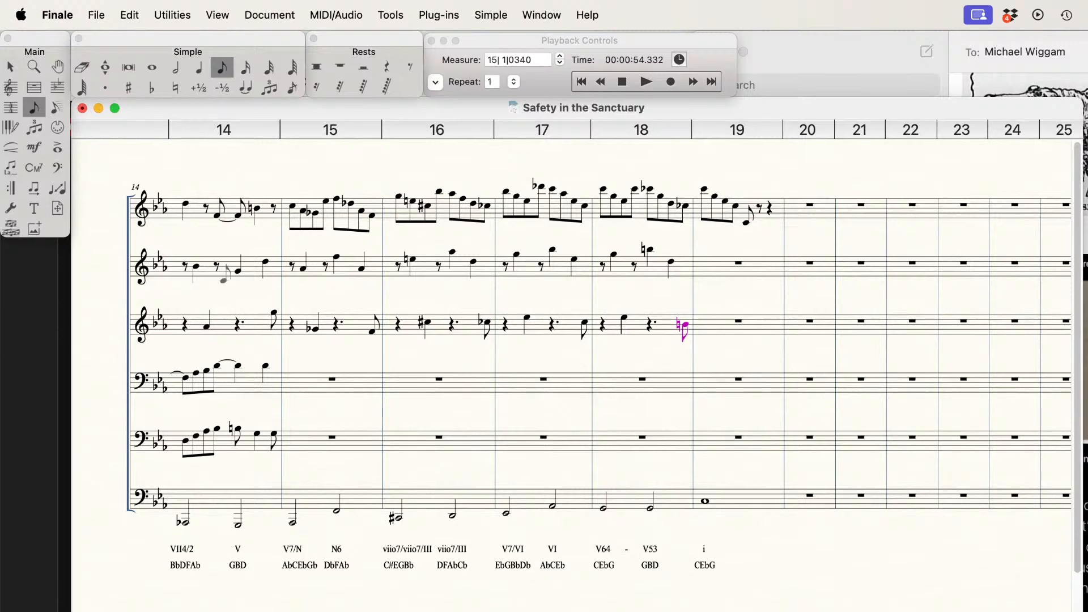
Step: In measure 15 of the first staff, erase the second note, lengthen the opening C to a quarter and turn the Gb into an eighth rest
{"action": "left_click", "coordinate": [82, 67]}
{"action": "left_click", "coordinate": [301, 224]}
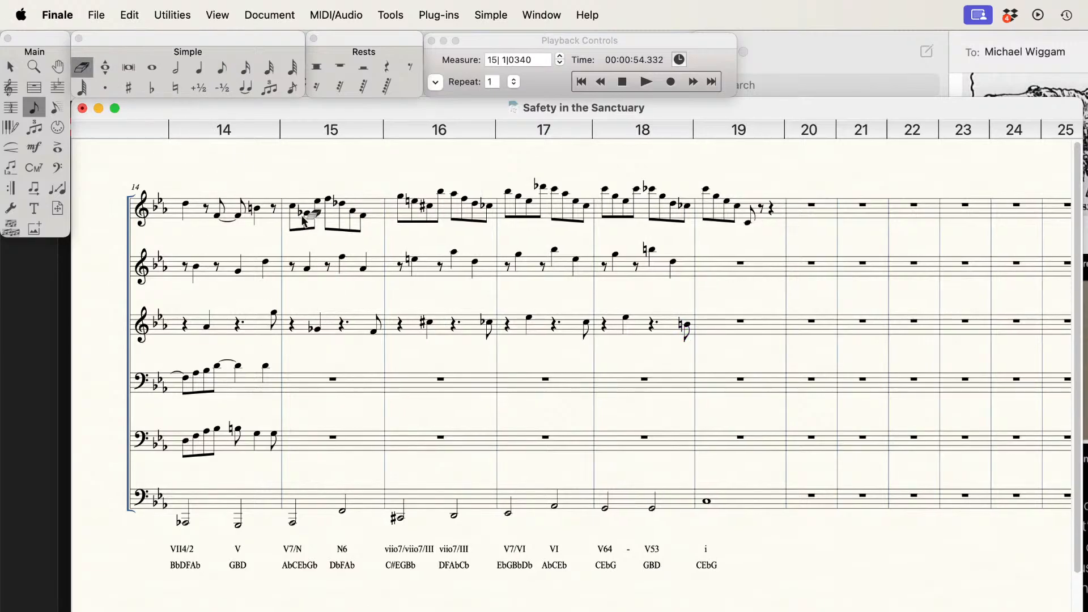
{"action": "left_click", "coordinate": [200, 71]}
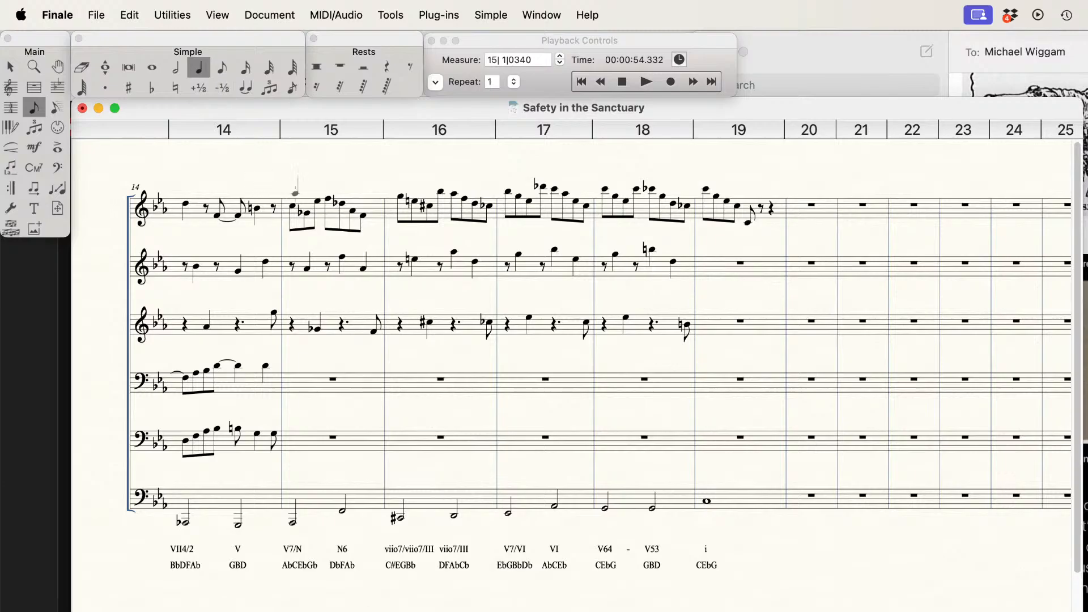
{"action": "left_click", "coordinate": [292, 205]}
{"action": "key", "text": "Right"}
{"action": "key", "text": "r"}
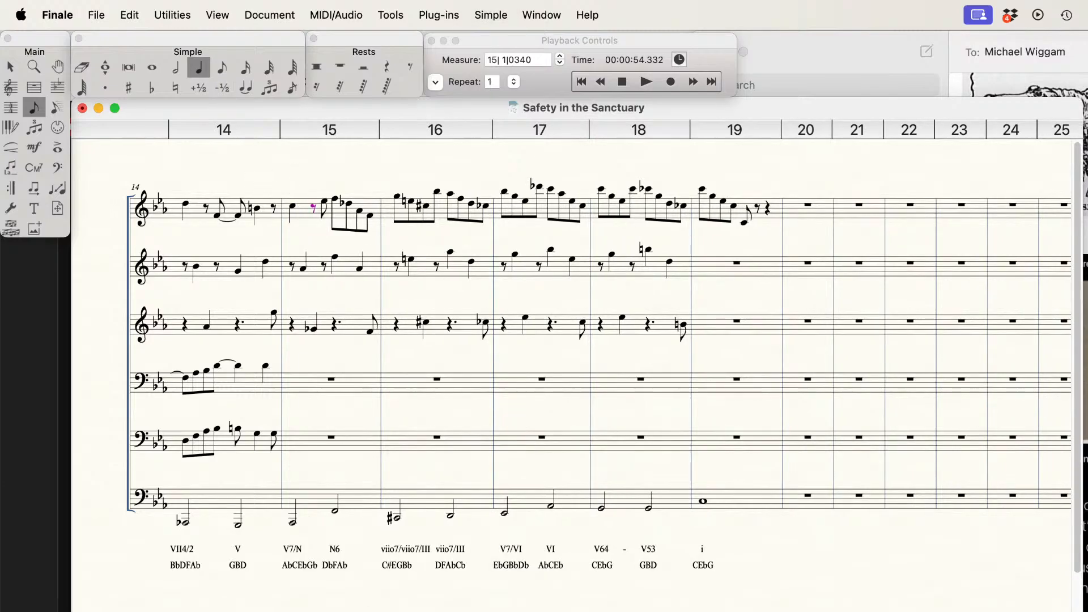
Step: Lower the F on beat three of measure 15 on the first staff to Eb and tie the preceding Eb to it
{"action": "key", "text": "Right"}
{"action": "key", "text": "Right"}
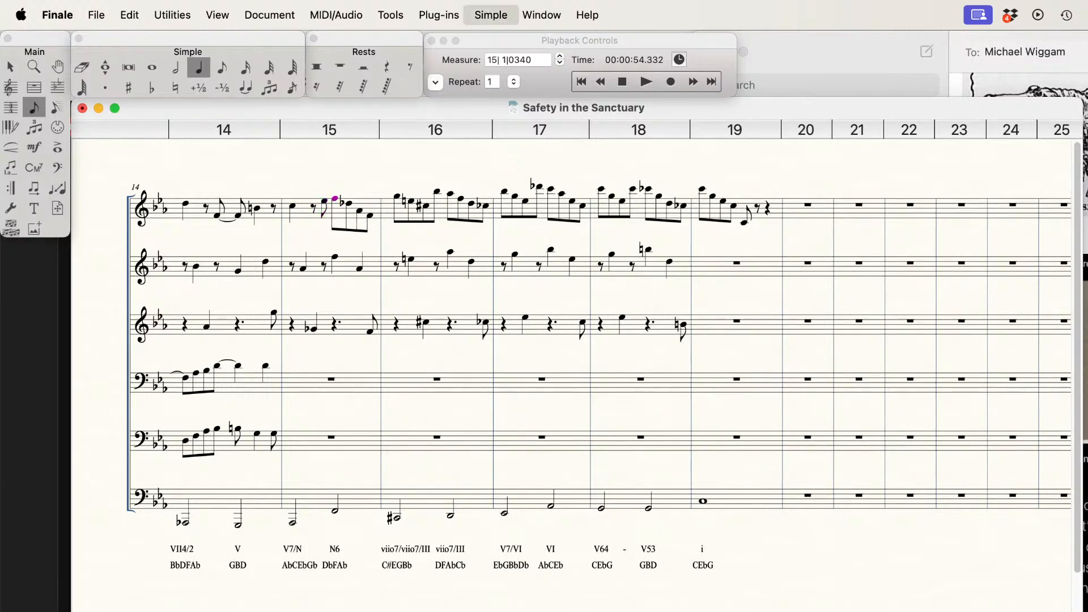
{"action": "key", "text": "Down"}
{"action": "key", "text": "Left"}
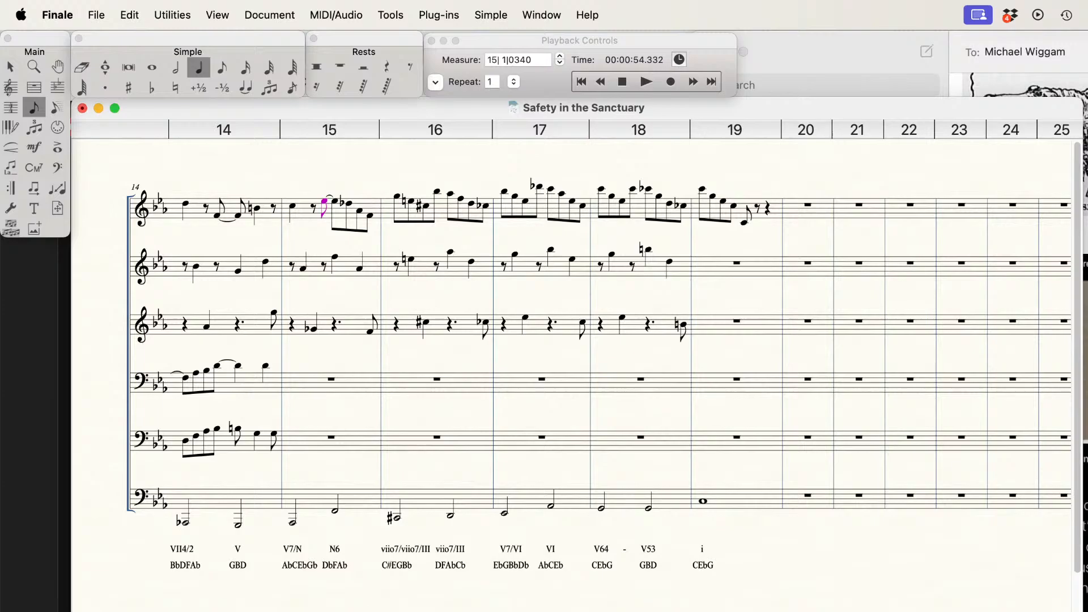
{"action": "key", "text": "Right"}
Step: Erase the Ab in measure 15 of the first staff, lengthen the Db to a quarter and turn the final F into an eighth rest
{"action": "left_click", "coordinate": [83, 67]}
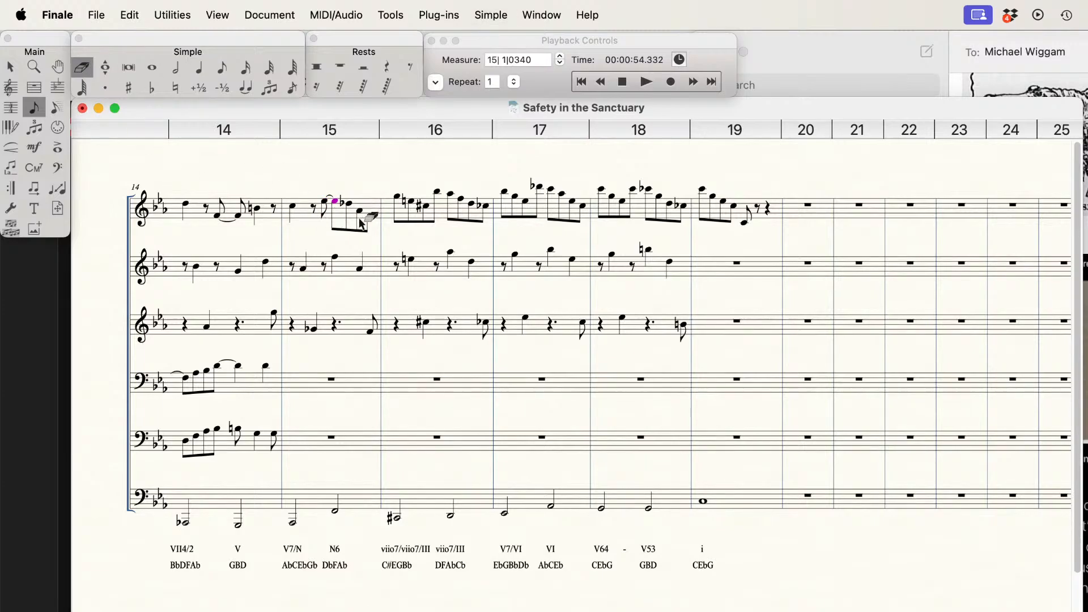
{"action": "left_click", "coordinate": [199, 67]}
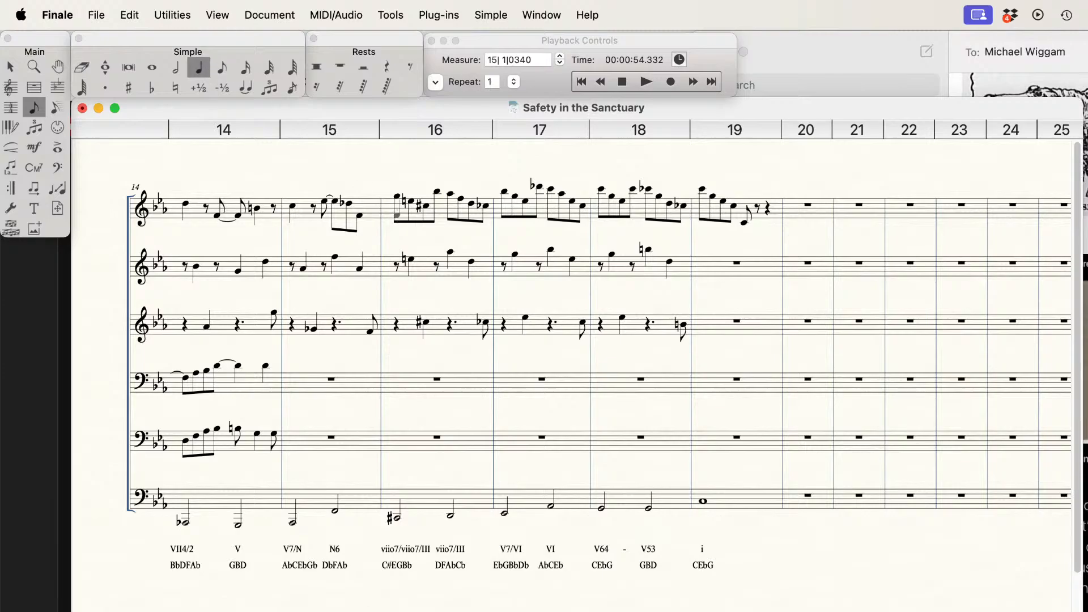
{"action": "left_click", "coordinate": [349, 203]}
{"action": "key", "text": "Right"}
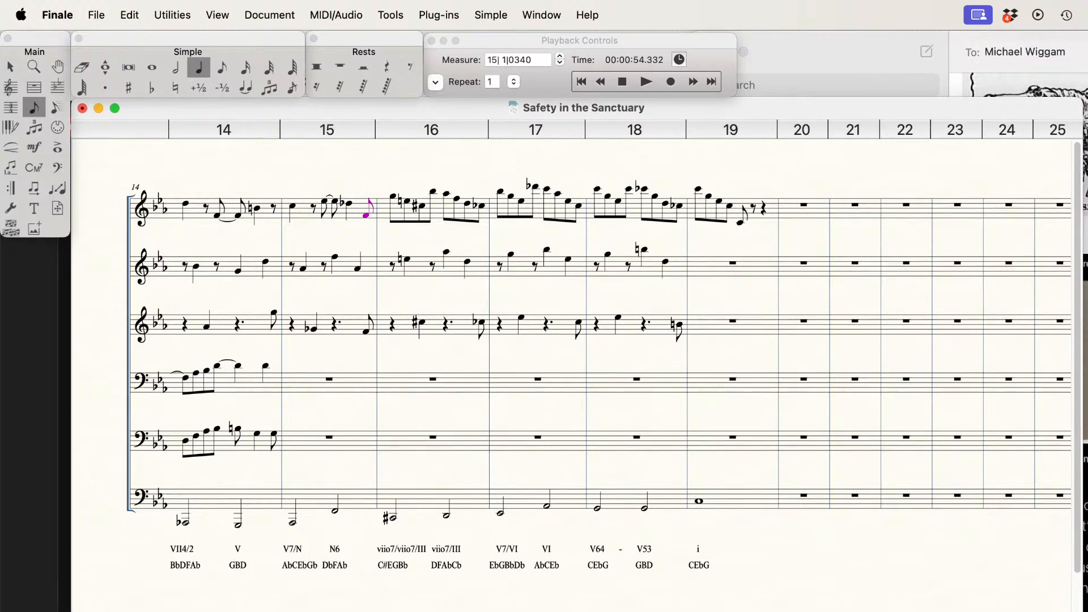
{"action": "key", "text": "r"}
Step: In measure 16 of the first staff, delete the E natural, lengthen the opening G to a quarter and turn the C sharp into an eighth rest
{"action": "key", "text": "Right"}
{"action": "key", "text": "Right"}
{"action": "key", "text": "Delete"}
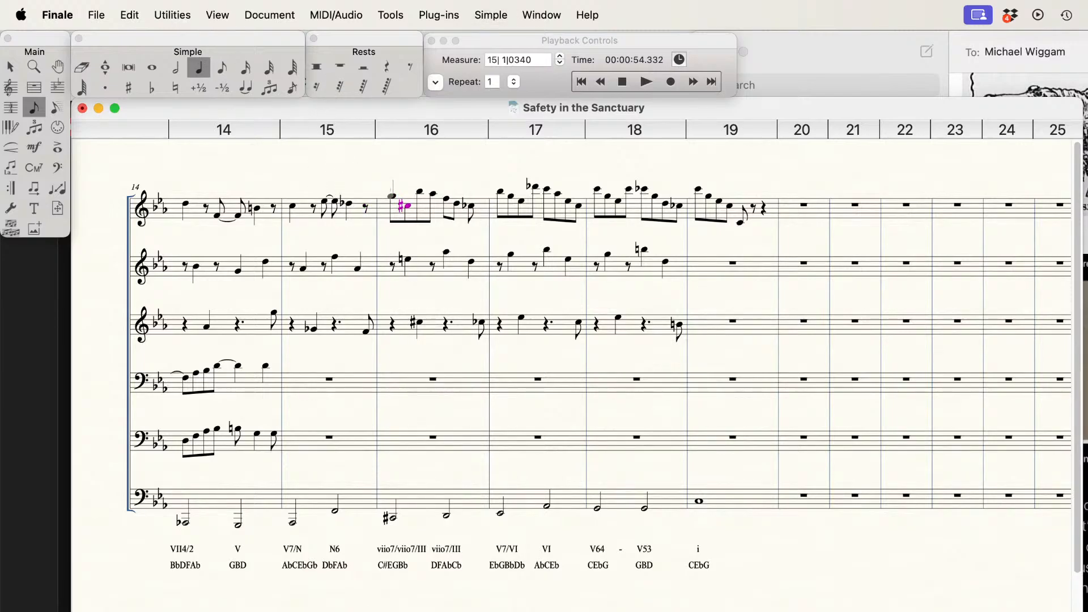
{"action": "left_click", "coordinate": [391, 196]}
{"action": "key", "text": "Right"}
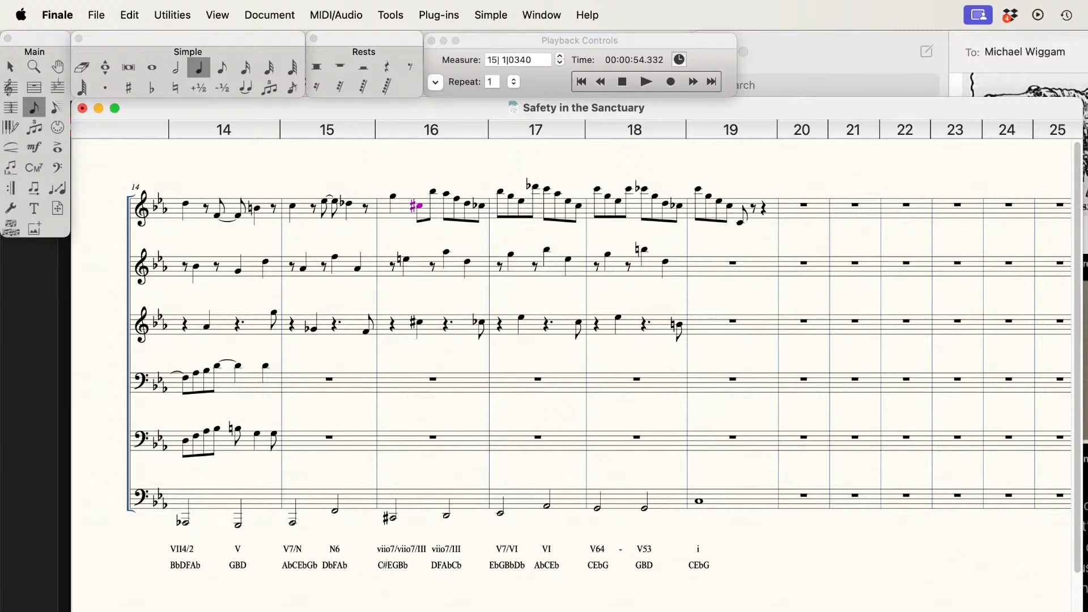
{"action": "key", "text": "r"}
Step: Raise the Ab on beat three of measure 16 on the first staff to Bb and tie the preceding Bb to it
{"action": "key", "text": "Right"}
{"action": "key", "text": "Right"}
{"action": "key", "text": "Up"}
{"action": "key", "text": "Left"}
{"action": "key", "text": "t"}
Step: In measure 16 of the first staff, delete the D, lengthen the F to a quarter and turn the final note into an eighth rest
{"action": "key", "text": "Right"}
{"action": "key", "text": "Right"}
{"action": "key", "text": "Right"}
{"action": "key", "text": "Delete"}
{"action": "key", "text": "backslash"}
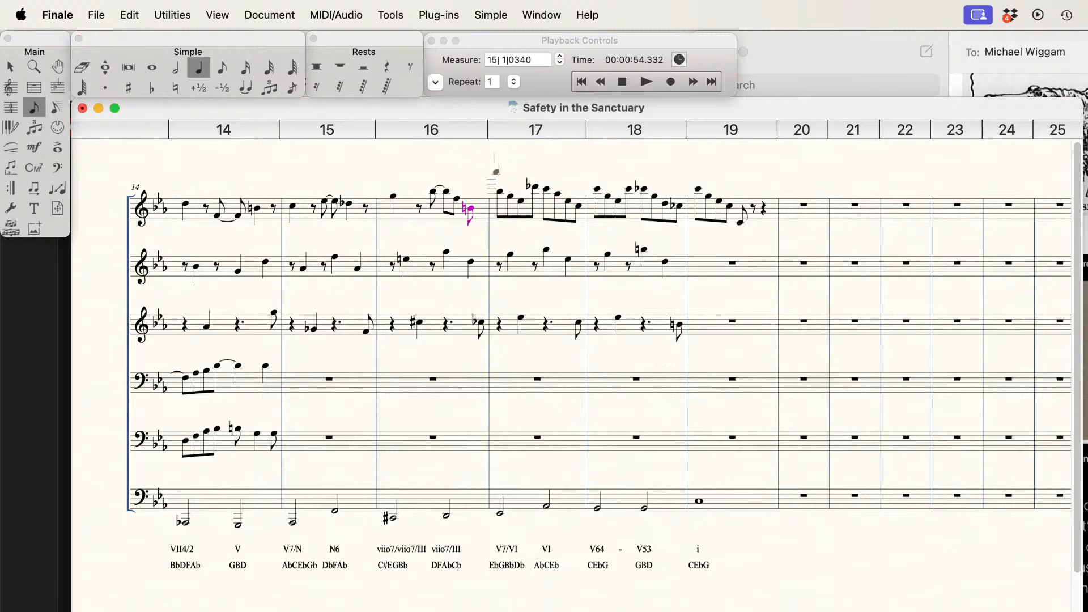
{"action": "left_click", "coordinate": [457, 199]}
{"action": "key", "text": "Right"}
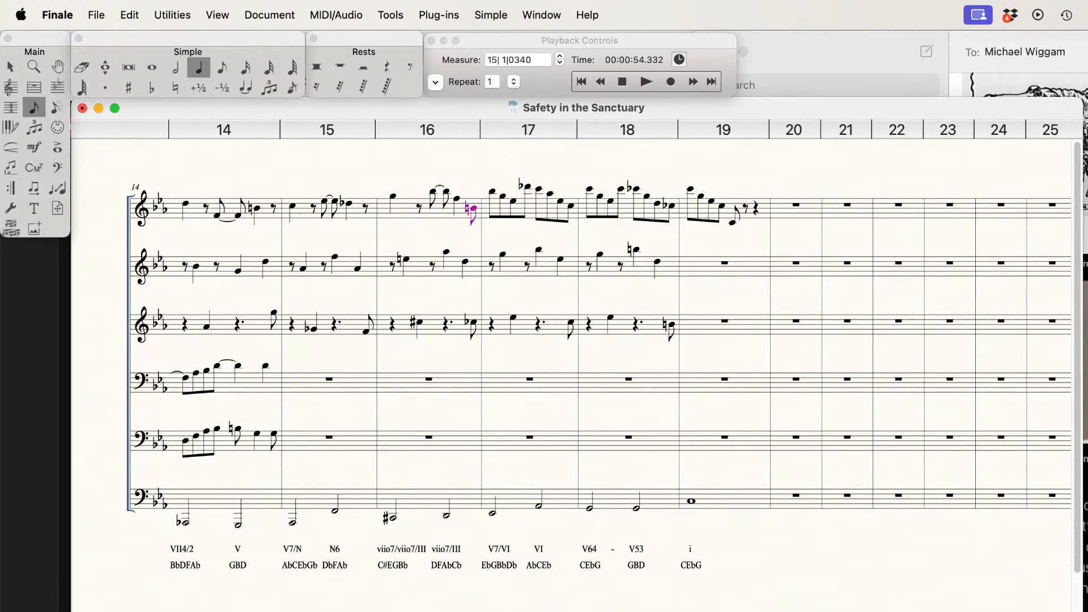
{"action": "key", "text": "BackSpace"}
Step: In measure 17 of the first staff, delete the G, lengthen the opening Bb to a quarter and turn the Eb into an eighth rest
{"action": "key", "text": "Delete"}
{"action": "left_click", "coordinate": [492, 192]}
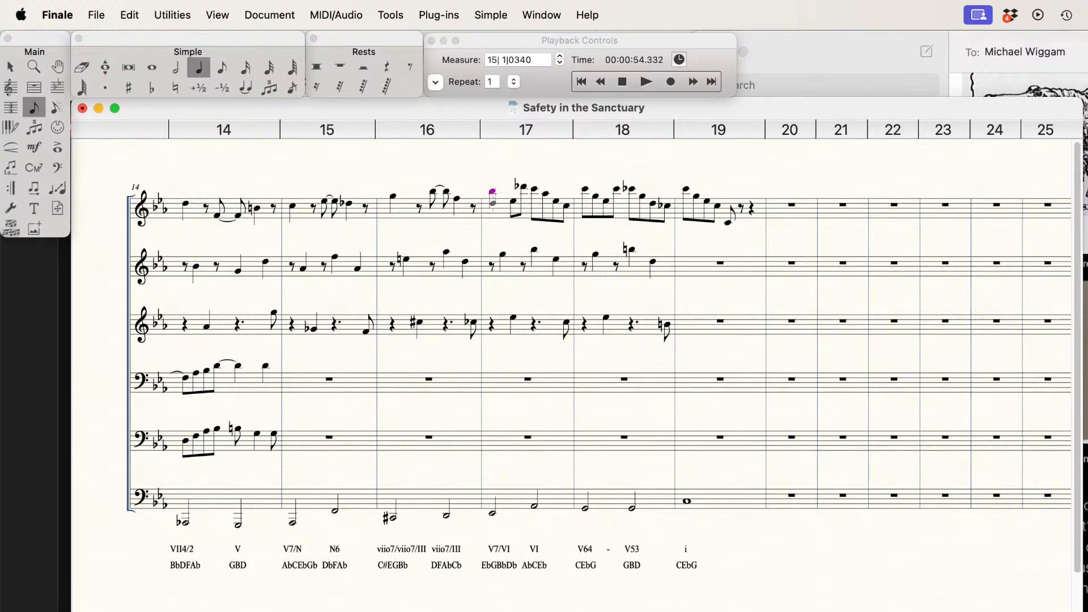
{"action": "key", "text": "Right"}
{"action": "key", "text": "t"}
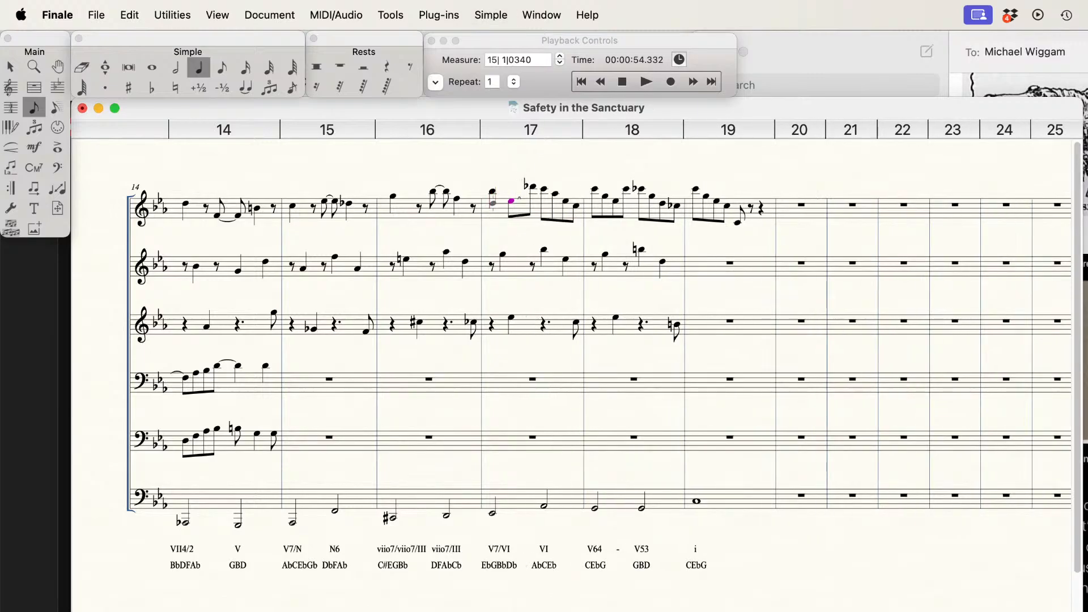
{"action": "key", "text": "BackSpace"}
{"action": "key", "text": "Right"}
{"action": "key", "text": "Right"}
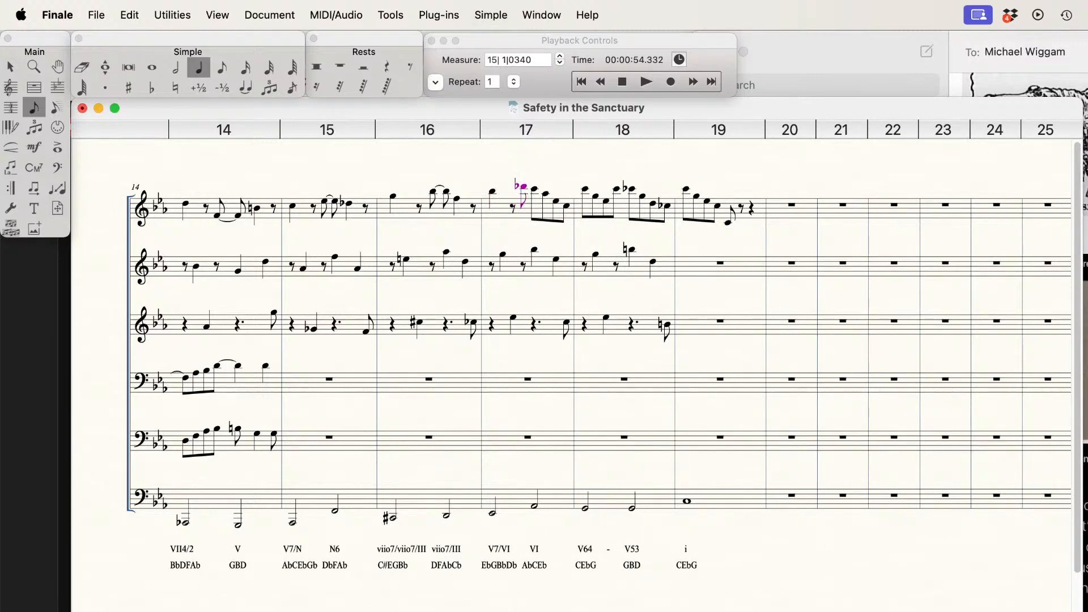
Step: Raise the C on beat three of measure 17 on the first staff to Db and tie the preceding Db to it
{"action": "key", "text": "Up"}
{"action": "key", "text": "minus"}
{"action": "key", "text": "Left"}
{"action": "key", "text": "Right"}
{"action": "key", "text": "Right"}
Step: In measure 17 of the first staff, delete the second Eb, lengthen the Ab to a quarter and turn the final C into an eighth rest
{"action": "key", "text": "Delete"}
{"action": "key", "text": "Right"}
{"action": "key", "text": "Left"}
{"action": "key", "text": "alt+5"}
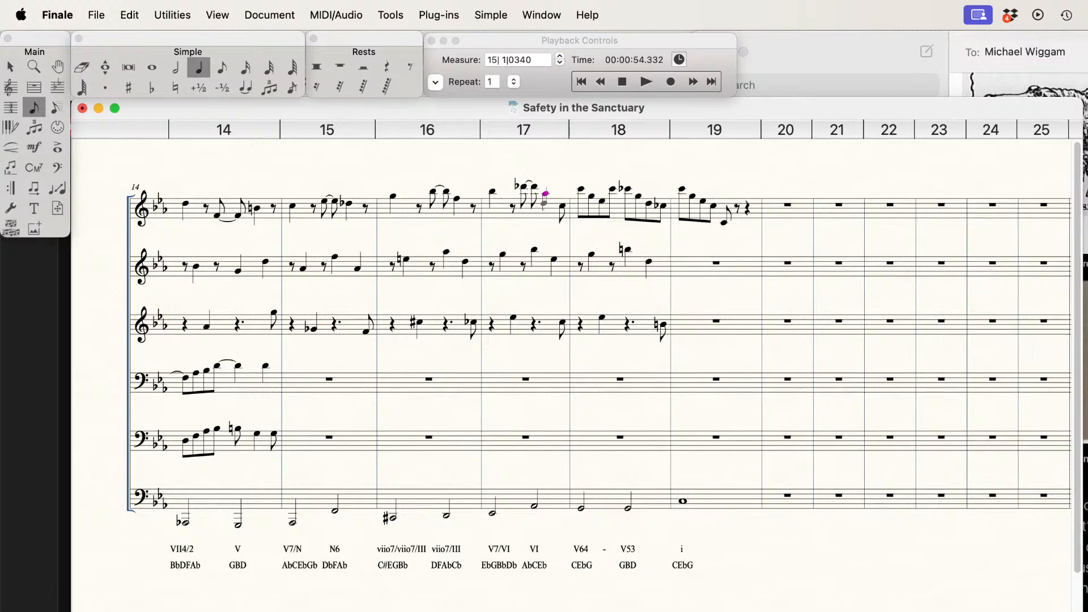
{"action": "key", "text": "Right"}
{"action": "key", "text": "r"}
Step: In measure 18 of the first staff, delete the G, lengthen the opening C to a quarter and turn the Eb into an eighth rest
{"action": "key", "text": "Right"}
{"action": "key", "text": "Right"}
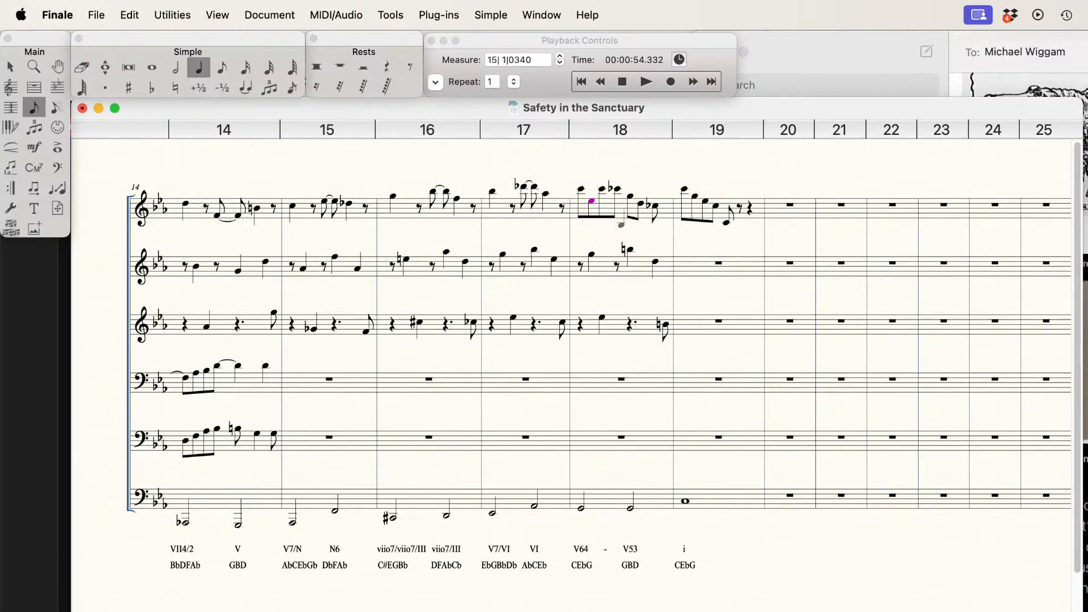
{"action": "left_click", "coordinate": [581, 189]}
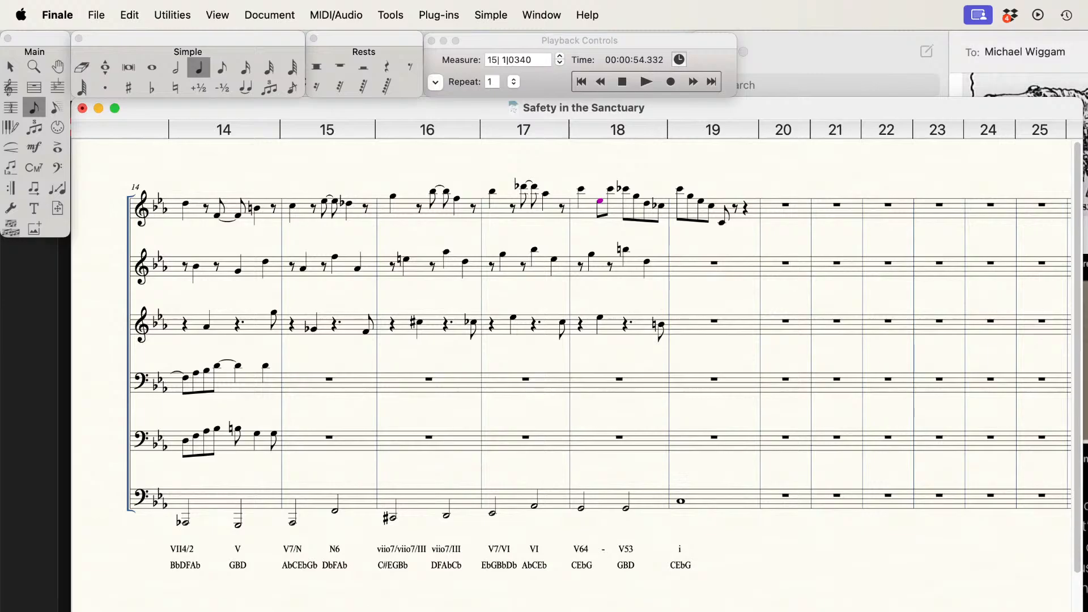
{"action": "key", "text": "r"}
Step: Change the Cb on beat three of measure 18 on the first staff to C natural and tie the preceding C to it
{"action": "key", "text": "Right"}
{"action": "key", "text": "n"}
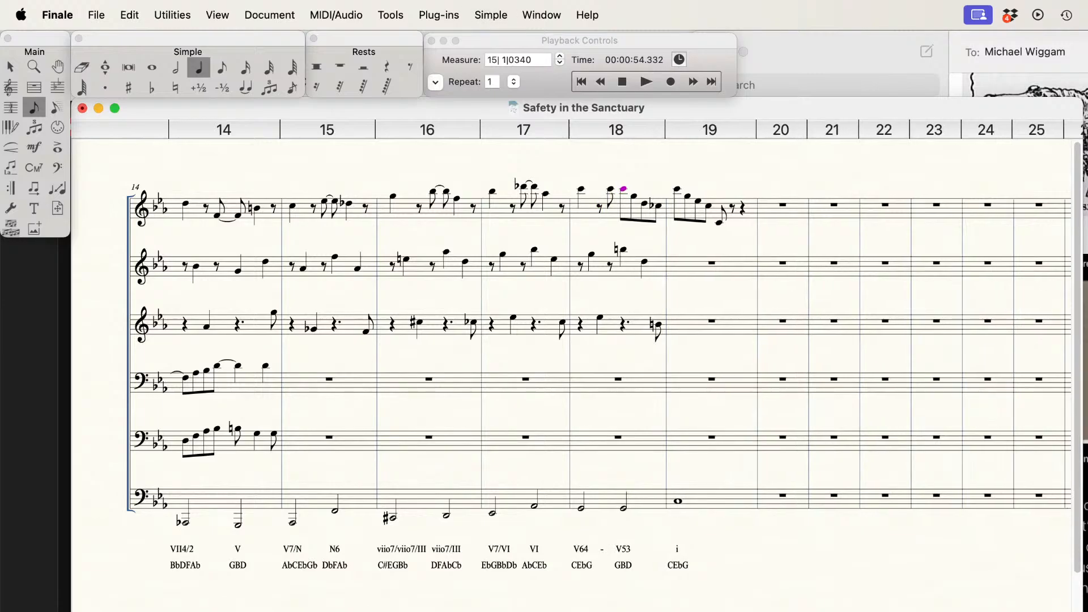
{"action": "key", "text": "Left"}
{"action": "key", "text": "t"}
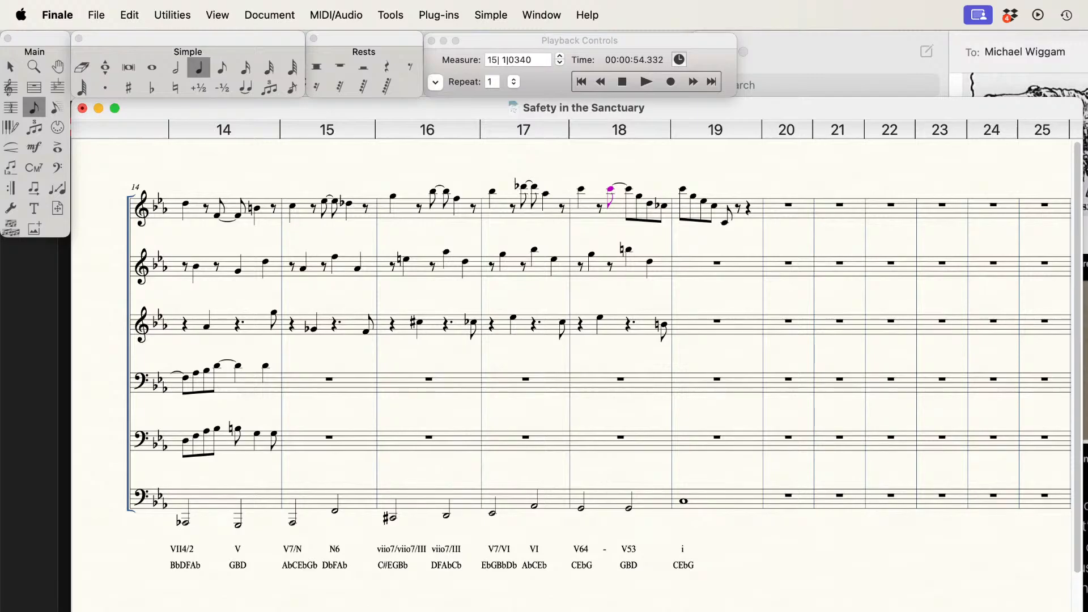
Step: In measure 18 of the first staff, delete the D, lengthen the remaining G to a quarter and turn the final Cb into an eighth rest
{"action": "key", "text": "Right"}
{"action": "key", "text": "Delete"}
{"action": "left_click", "coordinate": [639, 196]}
{"action": "key", "text": "Right"}
{"action": "key", "text": "r"}
{"action": "key", "text": "Right"}
{"action": "key", "text": "Right"}
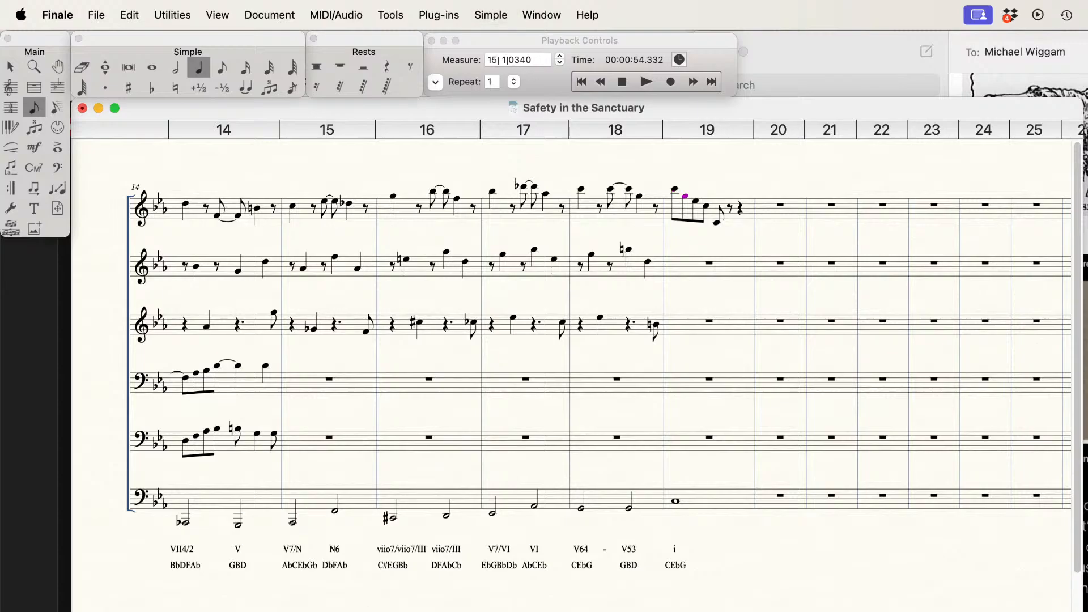
{"action": "key", "text": "Delete"}
{"action": "key", "text": "Left"}
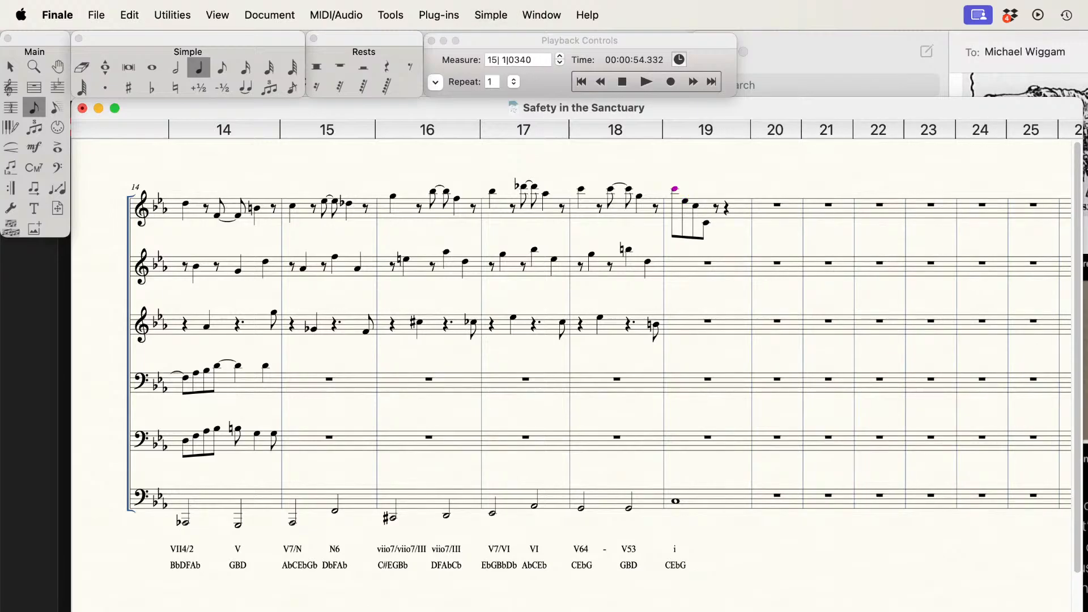
{"action": "key", "text": "alt+5"}
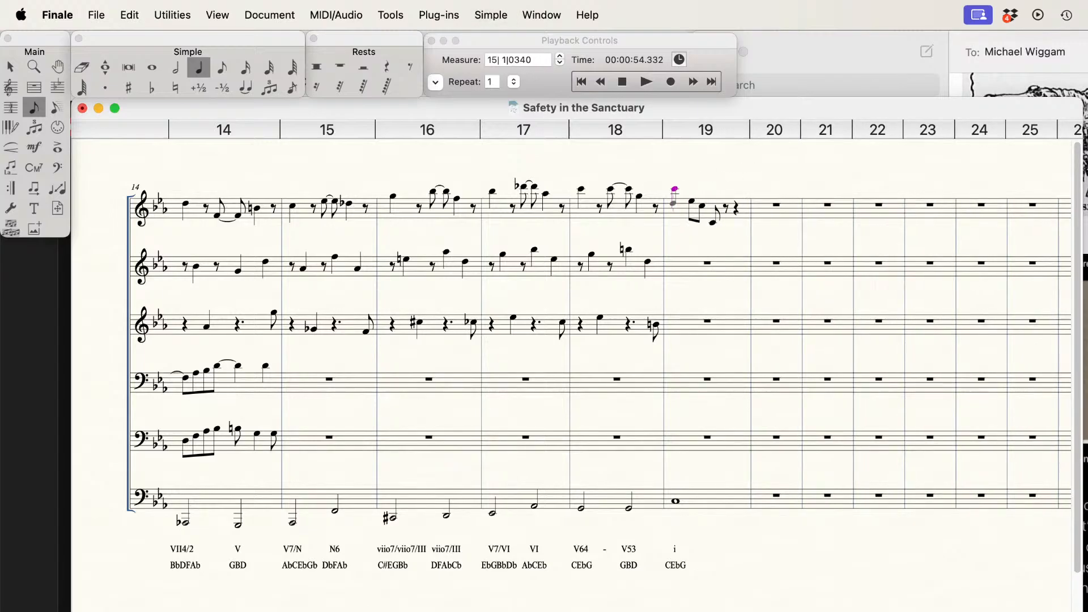
{"action": "key", "text": "super+z"}
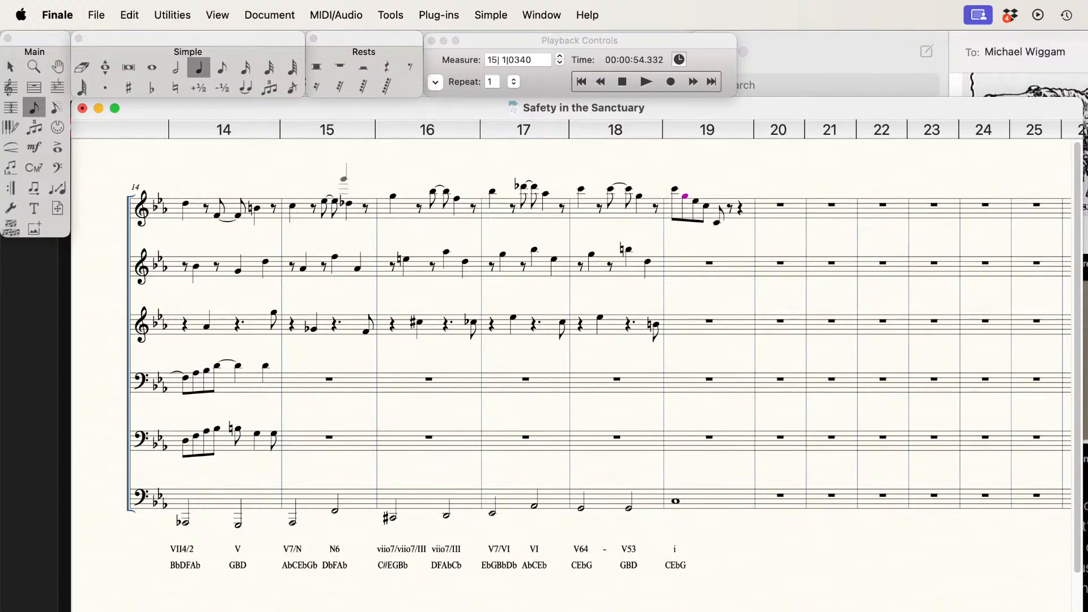
Step: Enter an eighth rest followed by a quarter-note G at the start of measure 19 in the second staff
{"action": "left_click", "coordinate": [219, 78]}
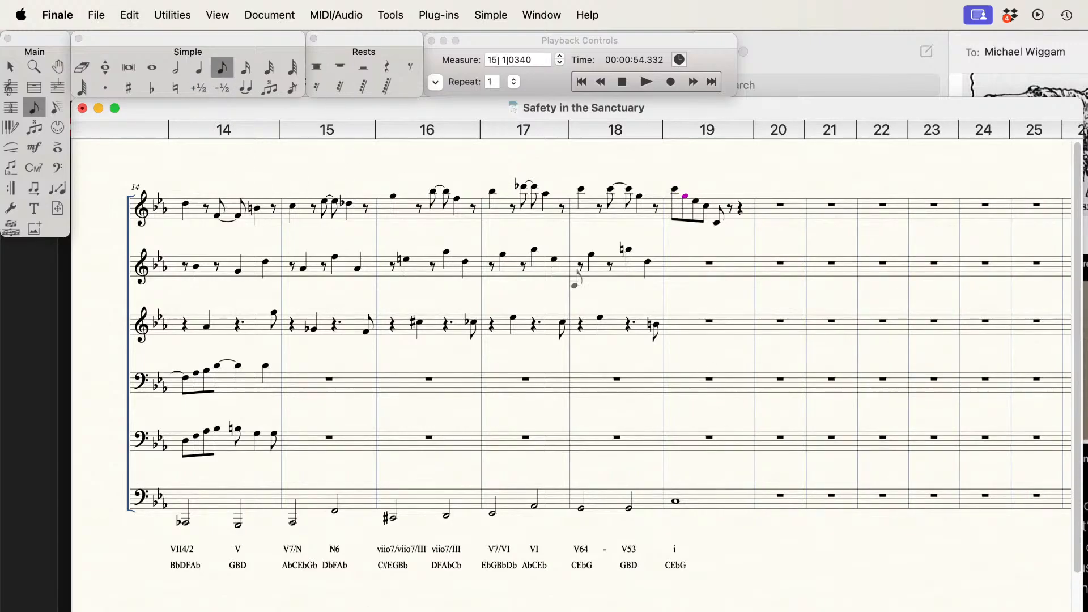
{"action": "key", "text": "r"}
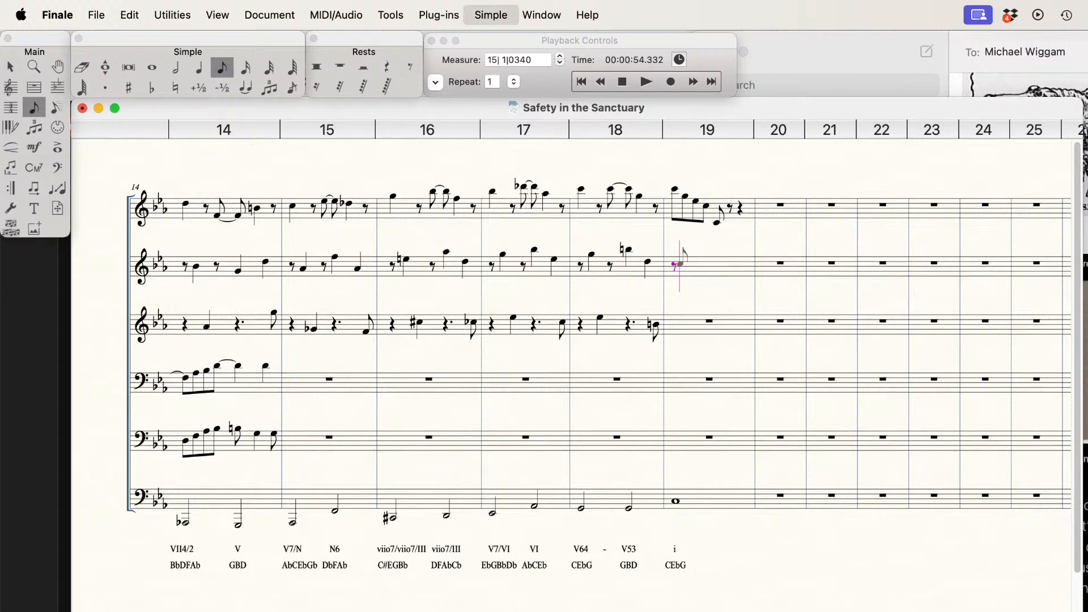
{"action": "key", "text": "5"}
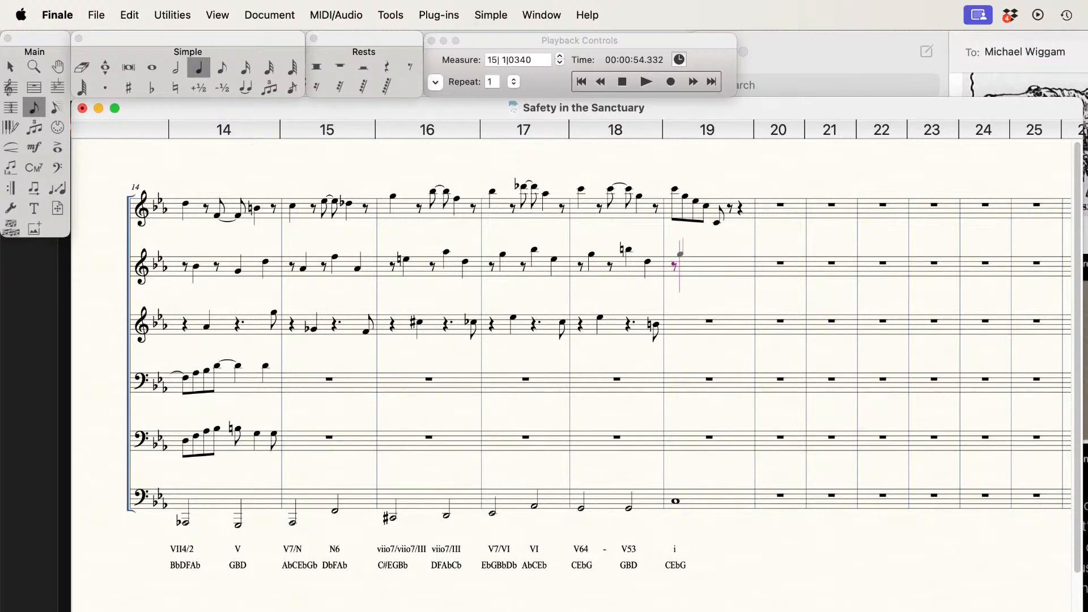
{"action": "key", "text": "g"}
{"action": "key", "text": "Right"}
Step: Fill measure 19 of the third staff with a quarter rest, a quarter-note high Eb, a quarter-note middle C and a quarter rest
{"action": "left_click", "coordinate": [674, 326]}
{"action": "key", "text": "r"}
{"action": "key", "text": "Down"}
{"action": "key", "text": "Down"}
{"action": "key", "text": "Return"}
{"action": "key", "text": "Down"}
{"action": "key", "text": "Down"}
{"action": "key", "text": "Down"}
{"action": "key", "text": "Down"}
{"action": "key", "text": "Down"}
{"action": "key", "text": "Down"}
{"action": "key", "text": "Down"}
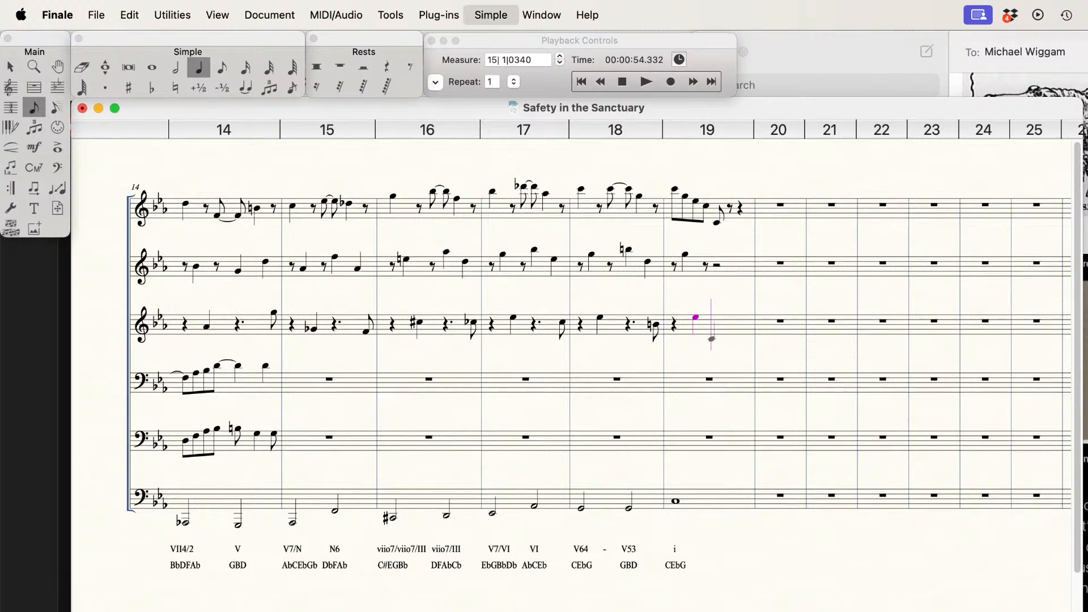
{"action": "key", "text": "Return"}
{"action": "key", "text": "r"}
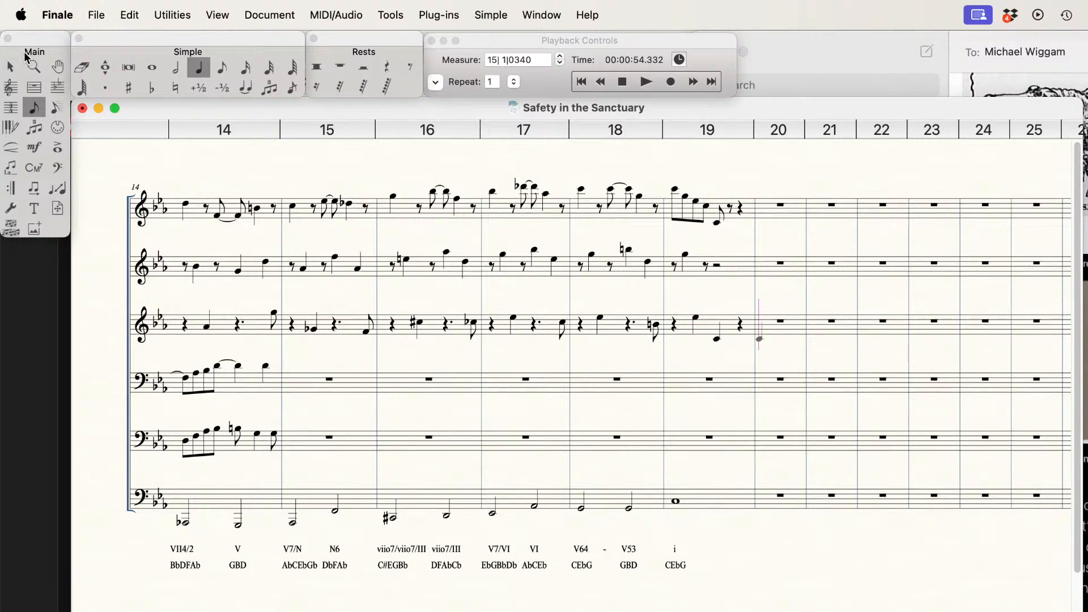
Step: In measure 19 of the first staff, erase the G, lengthen the opening C to a quarter and turn the Eb into an eighth rest
{"action": "left_click", "coordinate": [83, 68]}
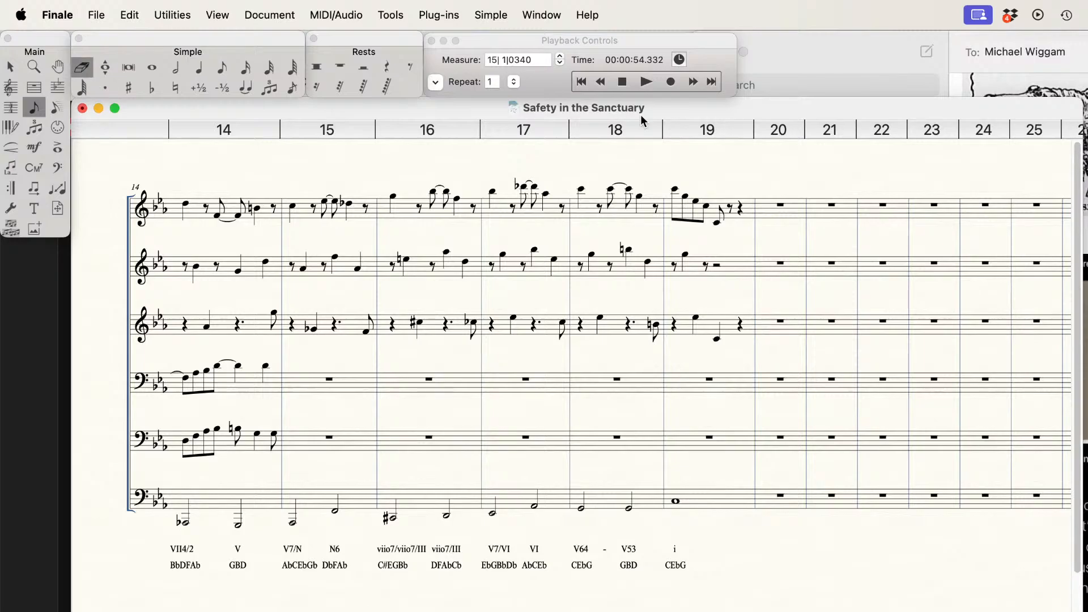
{"action": "left_click", "coordinate": [684, 209]}
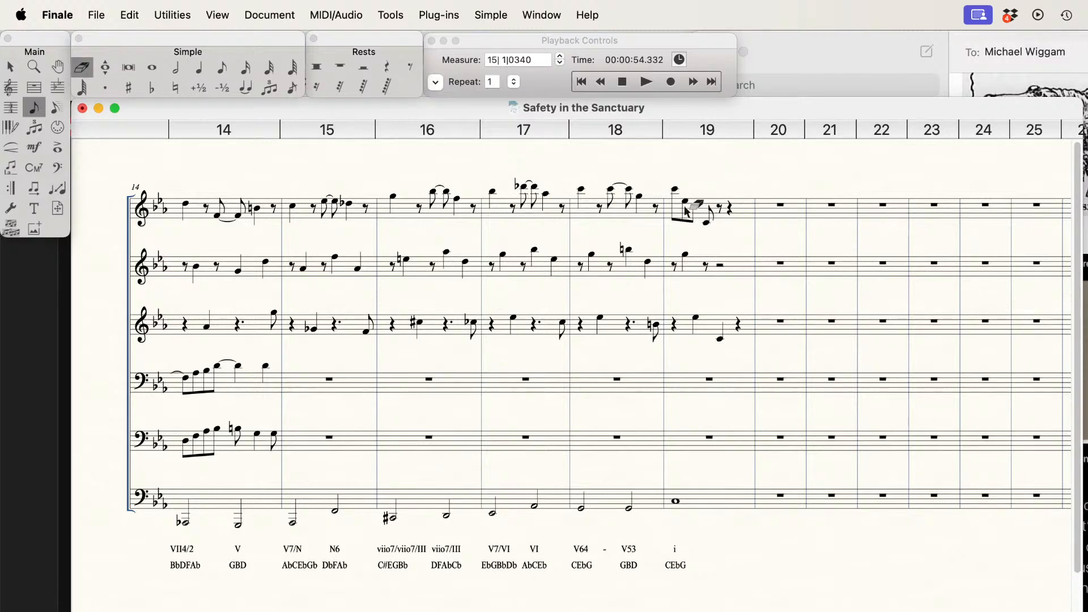
{"action": "left_click", "coordinate": [199, 68]}
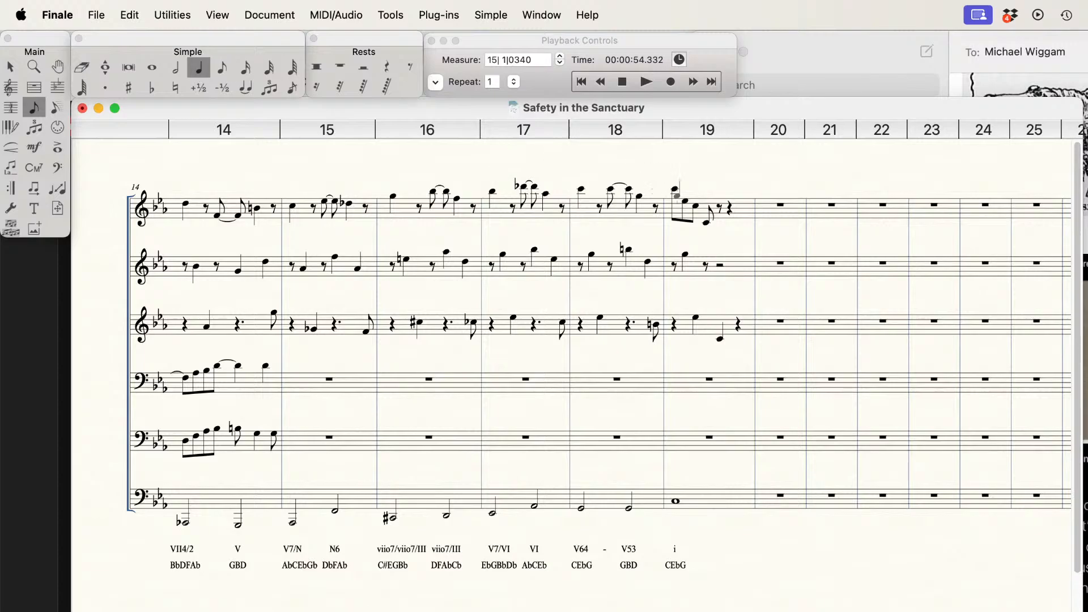
{"action": "left_click", "coordinate": [673, 195]}
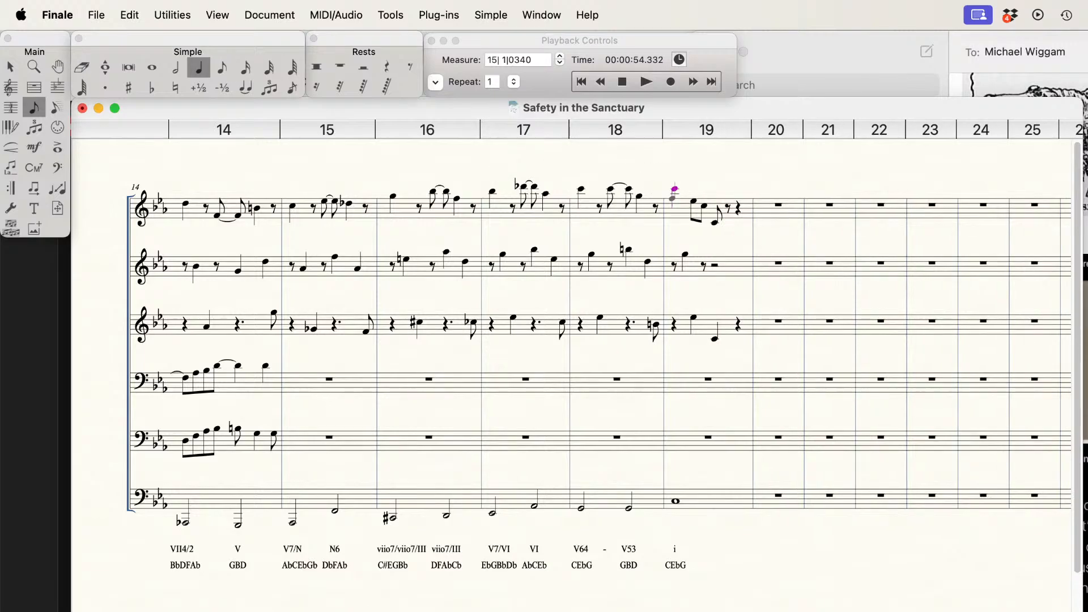
{"action": "key", "text": "Right"}
{"action": "key", "text": "Right"}
{"action": "key", "text": "Right"}
Step: Raise the low C on beat three of measure 19 on the first staff by an octave and tie the preceding C to it
{"action": "key", "text": "shift+Up"}
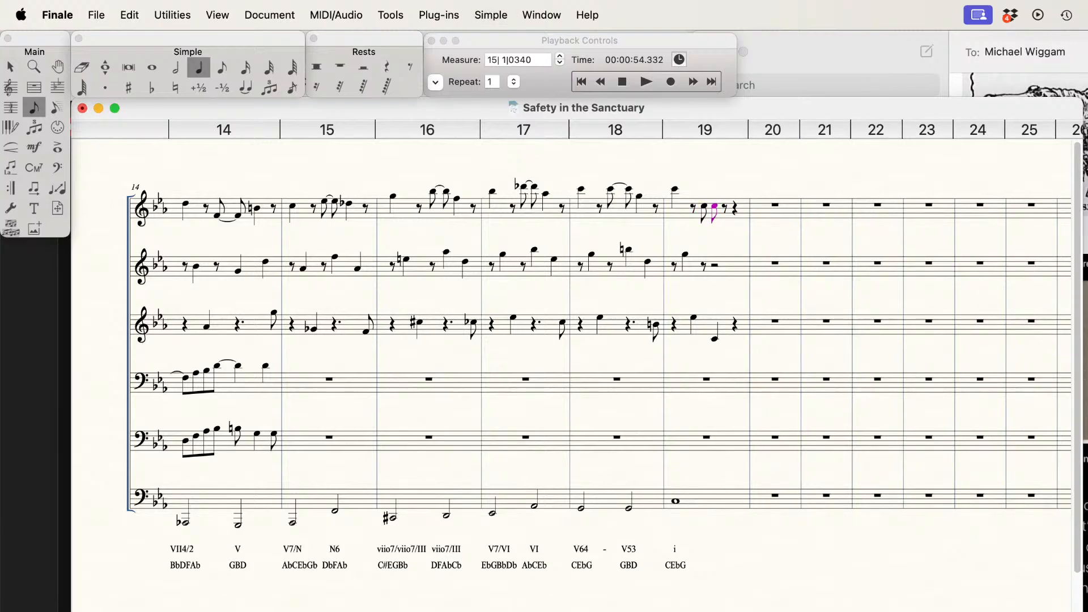
{"action": "key", "text": "Left"}
{"action": "key", "text": "t"}
{"action": "key", "text": "Right"}
{"action": "key", "text": "Right"}
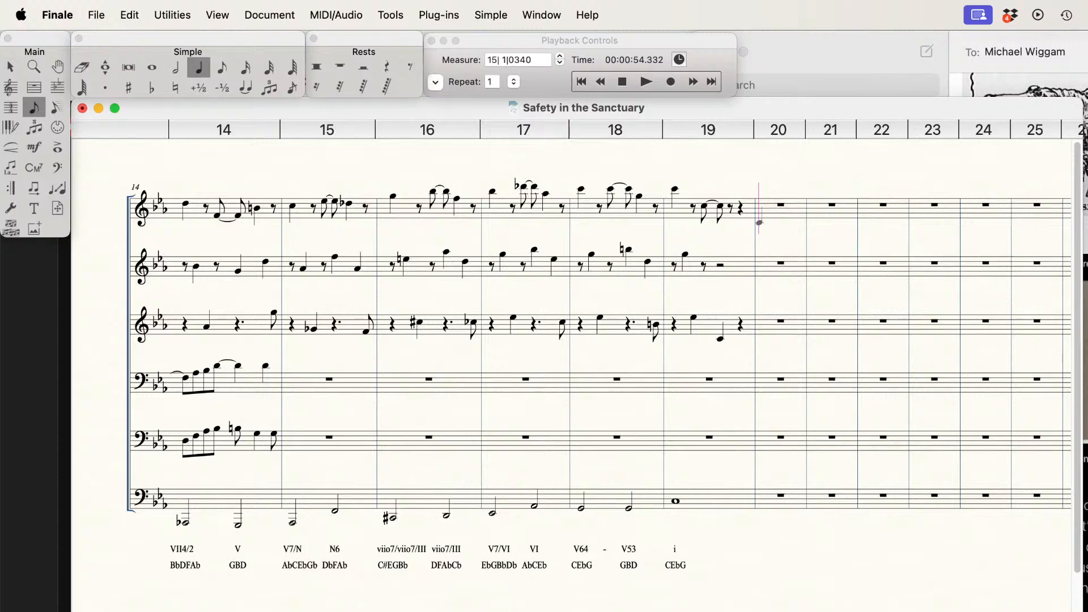
Step: Save the score and play it back from measure 11 to measure 19
{"action": "scroll", "coordinate": [572, 351], "scroll_direction": "left", "scroll_amount": 3}
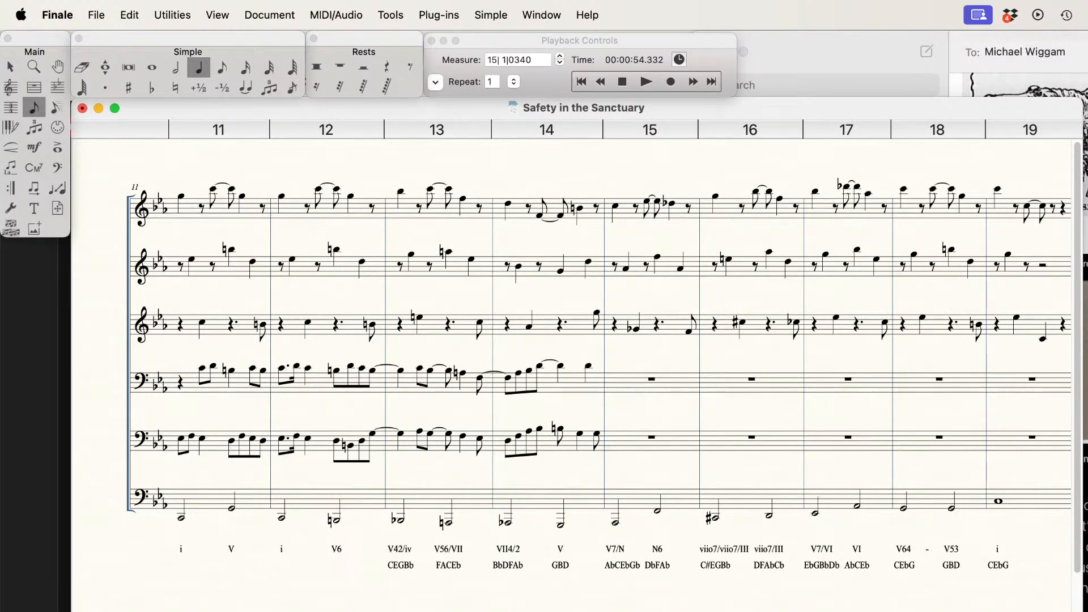
{"action": "scroll", "coordinate": [571, 352], "scroll_direction": "left", "scroll_amount": 1}
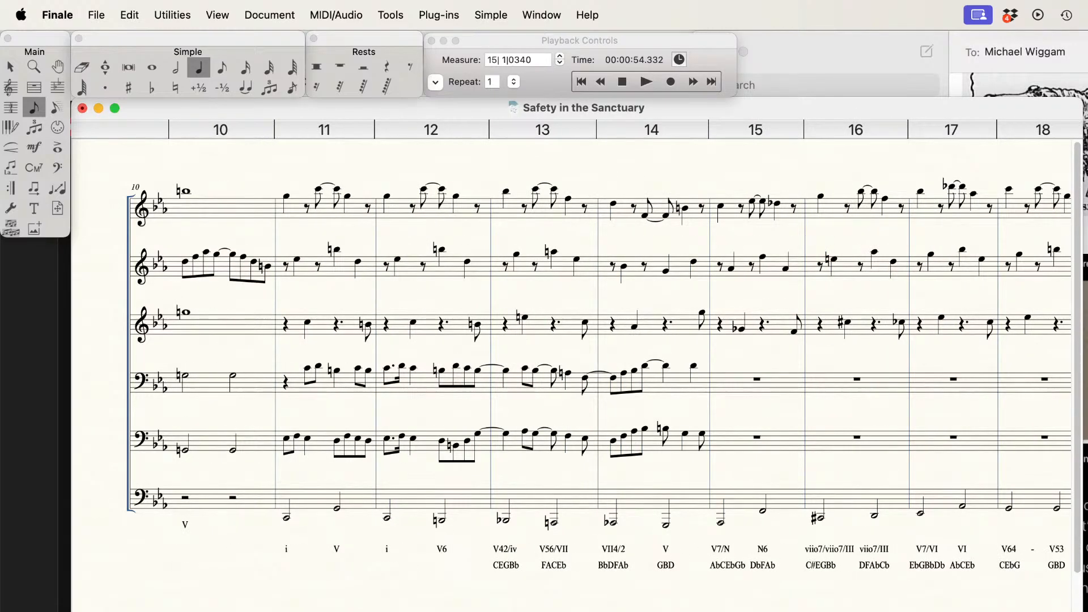
{"action": "scroll", "coordinate": [571, 352], "scroll_direction": "right", "scroll_amount": 1}
{"action": "key", "text": "super+s"}
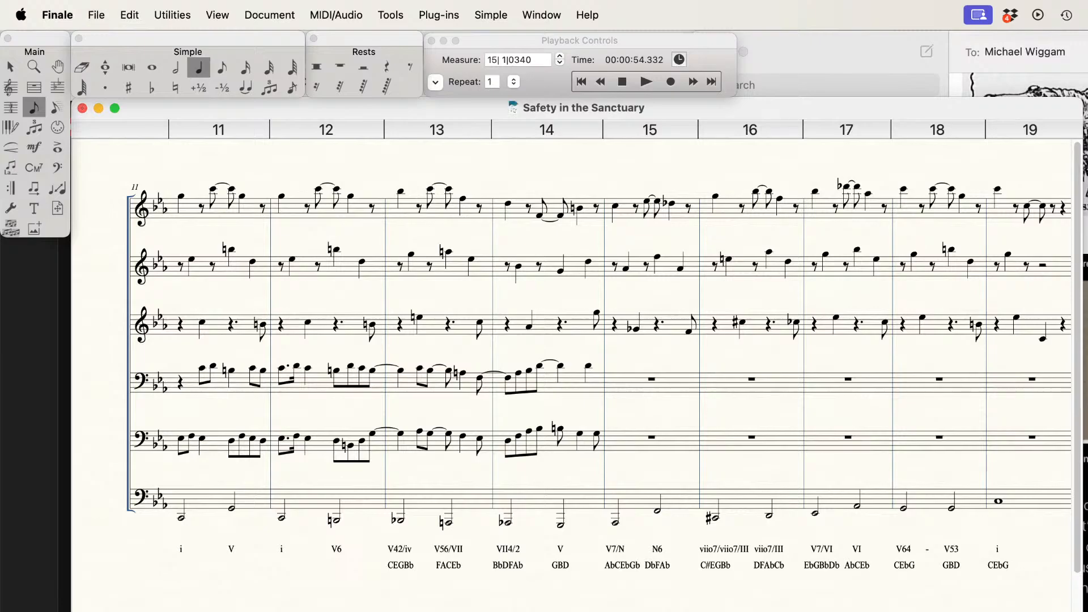
{"action": "left_click", "coordinate": [621, 81]}
{"action": "left_click", "coordinate": [646, 83]}
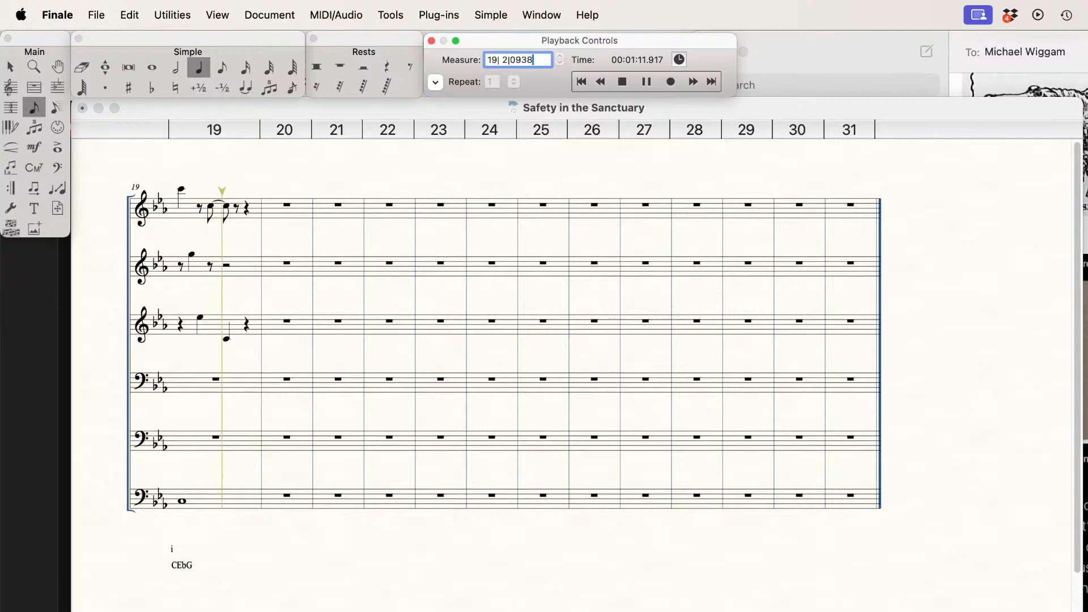
{"action": "left_click", "coordinate": [622, 81]}
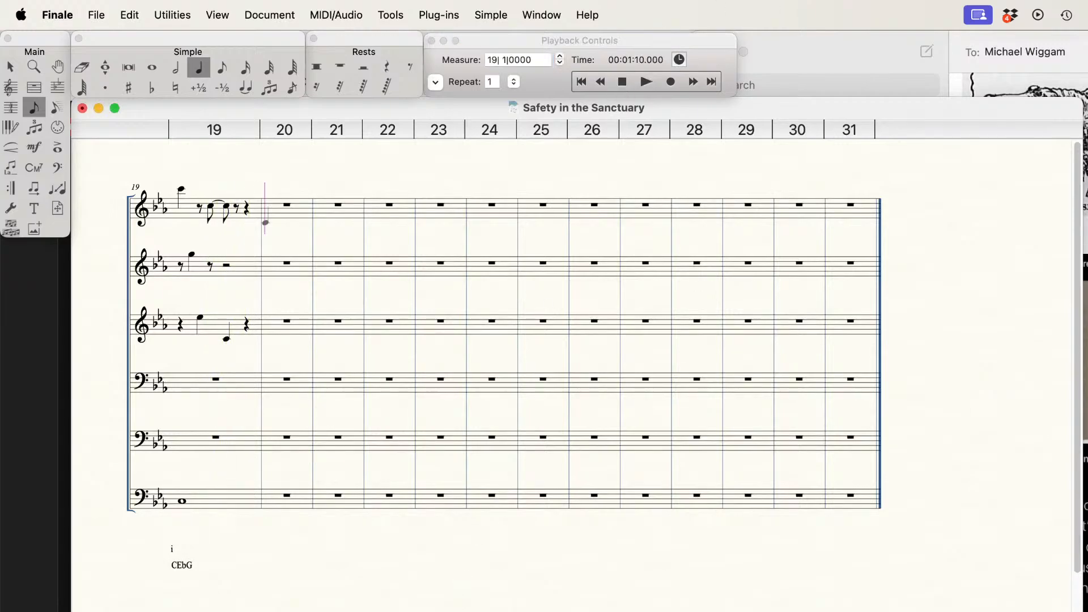
Step: Look through the score from the opening measures to measure 19 to review how the six parts fit together
{"action": "scroll", "coordinate": [571, 351], "scroll_direction": "left", "scroll_amount": 5}
{"action": "scroll", "coordinate": [571, 351], "scroll_direction": "right", "scroll_amount": 1}
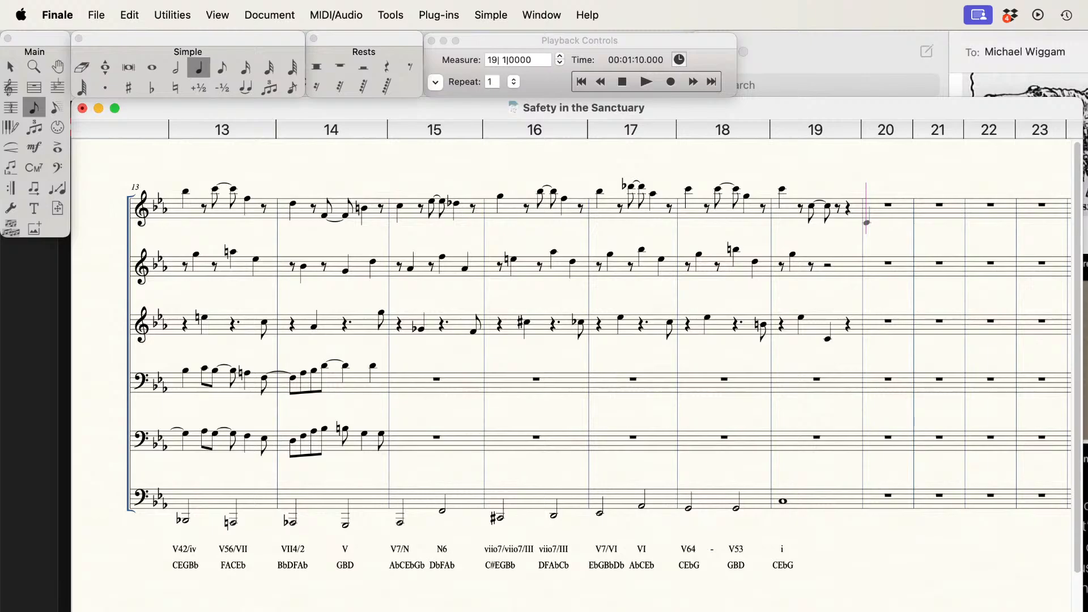
{"action": "scroll", "coordinate": [572, 351], "scroll_direction": "right", "scroll_amount": 1}
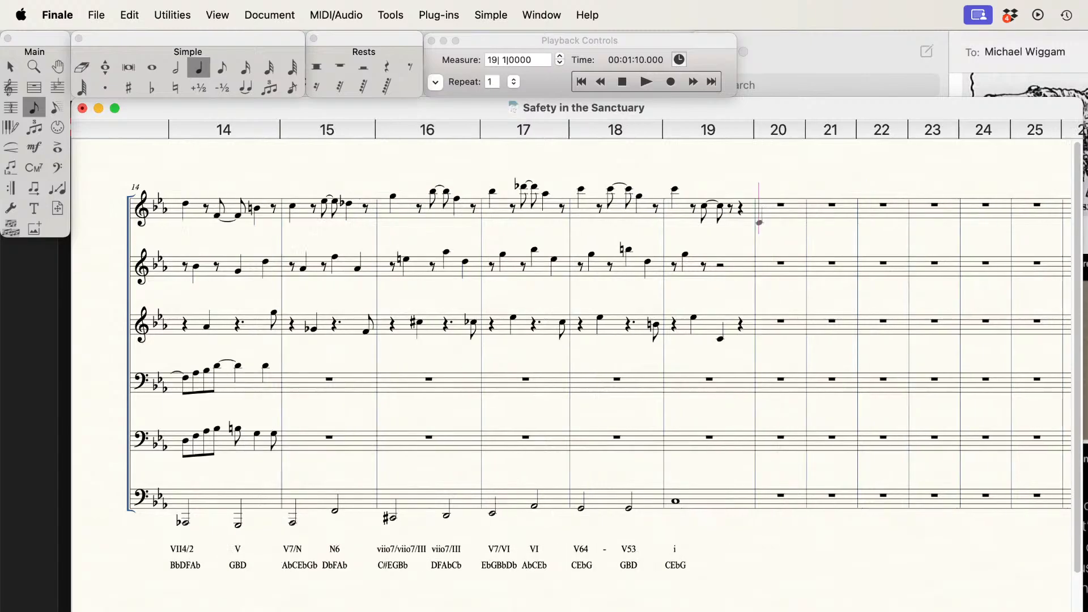
{"action": "scroll", "coordinate": [571, 351], "scroll_direction": "right", "scroll_amount": 1}
{"action": "scroll", "coordinate": [571, 351], "scroll_direction": "left", "scroll_amount": 2}
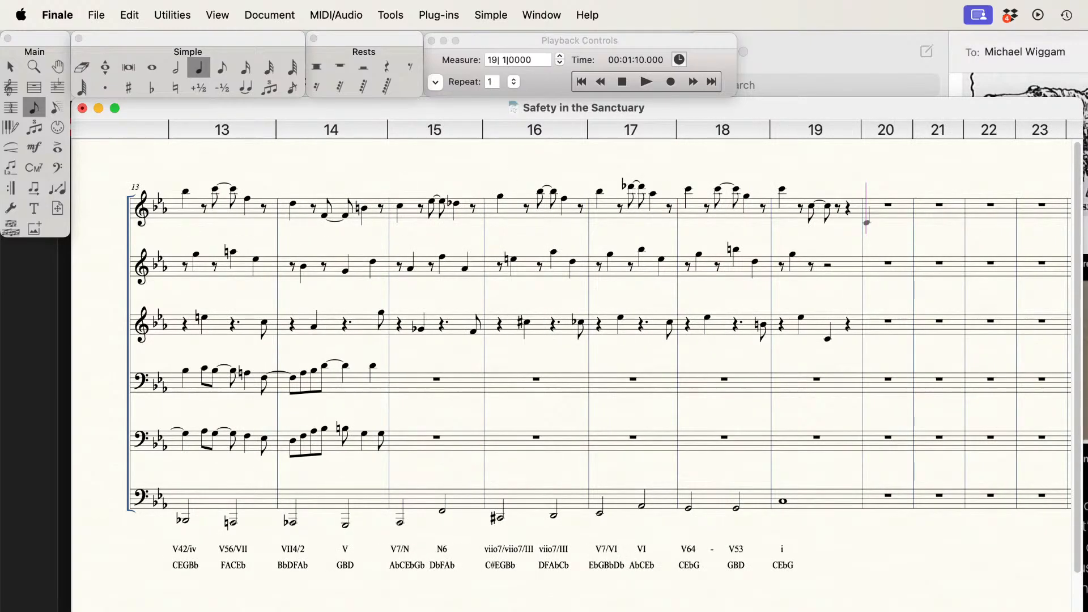
{"action": "scroll", "coordinate": [571, 352], "scroll_direction": "left", "scroll_amount": 2}
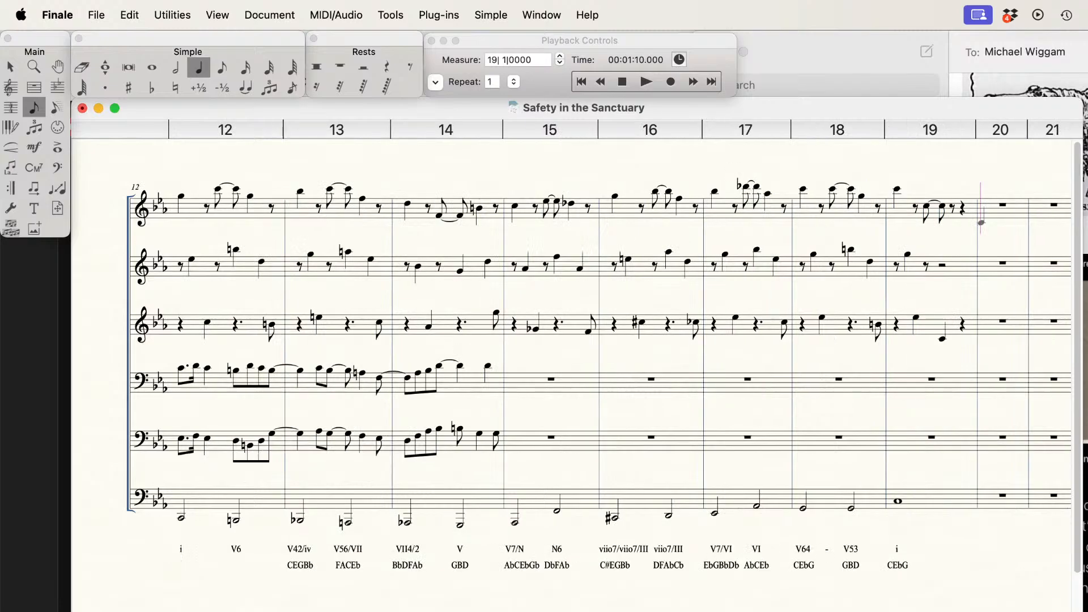
{"action": "scroll", "coordinate": [571, 351], "scroll_direction": "left", "scroll_amount": 1}
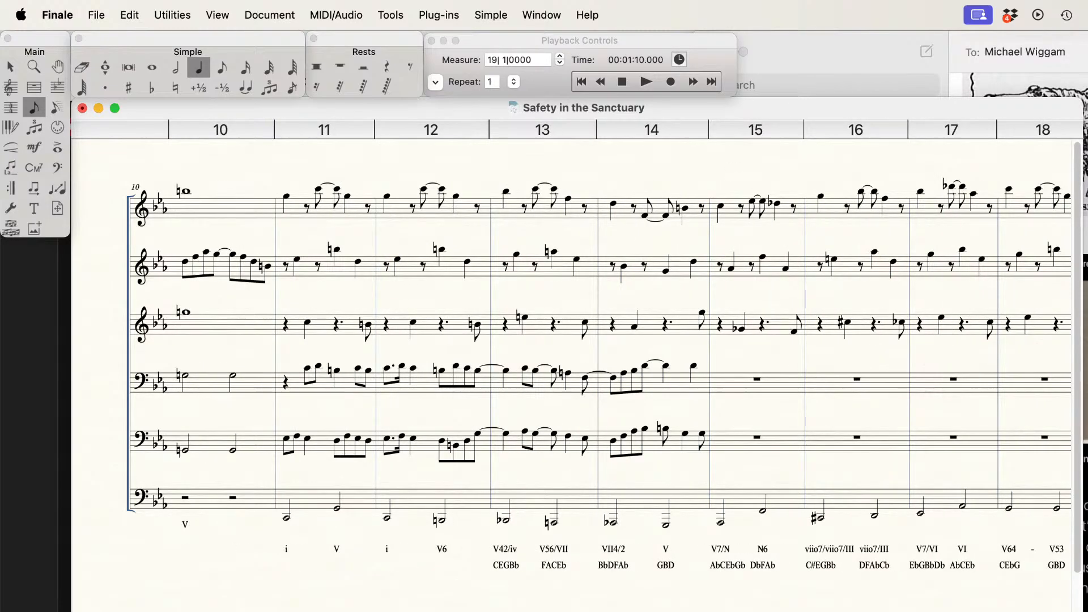
{"action": "scroll", "coordinate": [571, 351], "scroll_direction": "left", "scroll_amount": 1}
{"action": "scroll", "coordinate": [305, 463], "scroll_direction": "right", "scroll_amount": 2}
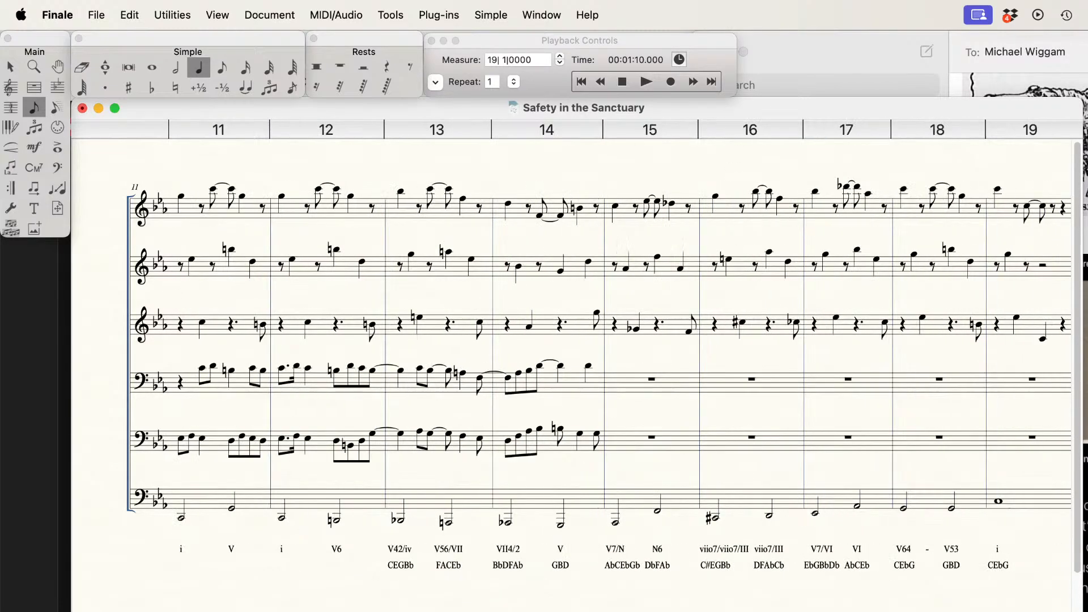
{"action": "scroll", "coordinate": [305, 463], "scroll_direction": "left", "scroll_amount": 10}
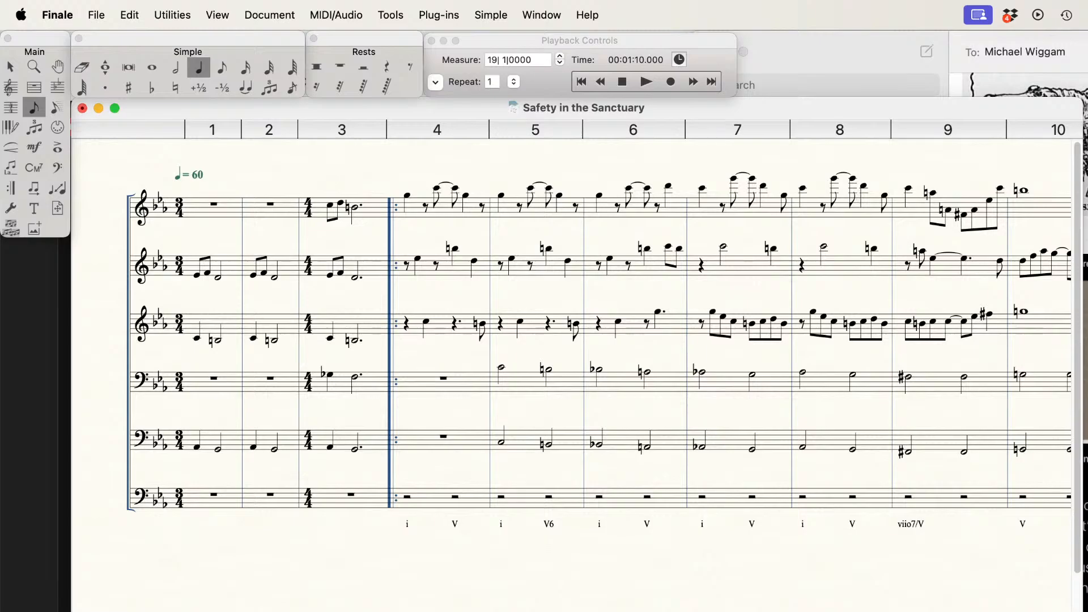
{"action": "scroll", "coordinate": [571, 352], "scroll_direction": "right", "scroll_amount": 10}
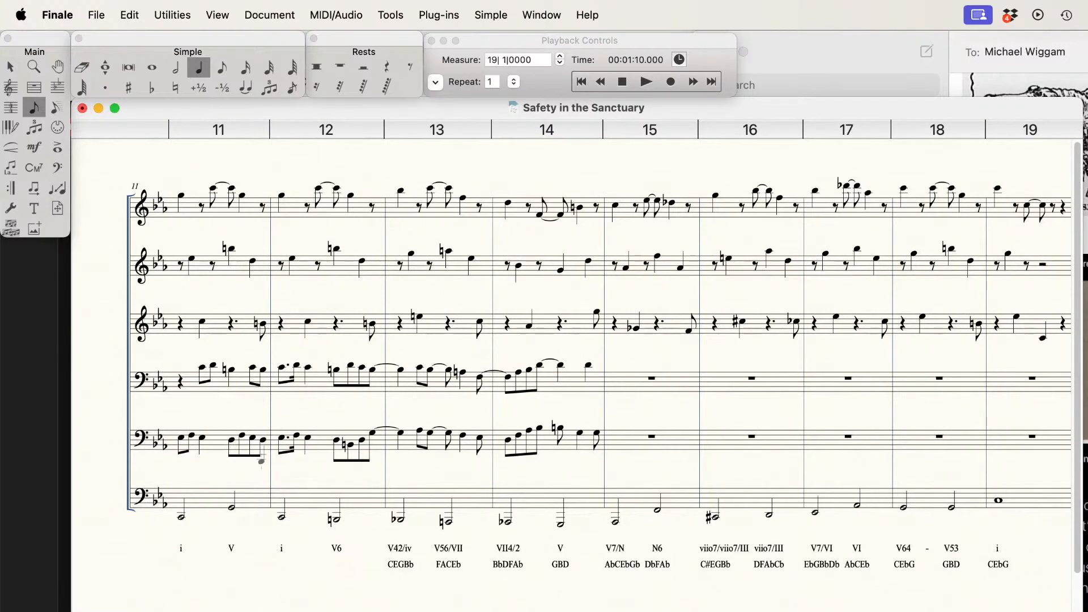
Step: Reset playback to measure 11, save the score and start playing it from there
{"action": "left_click", "coordinate": [630, 82]}
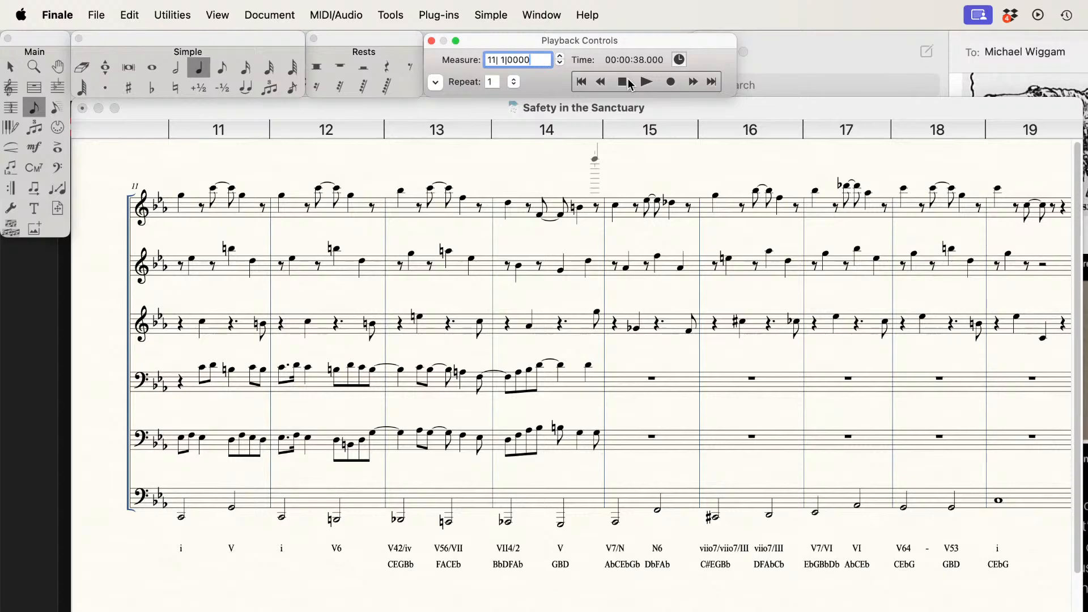
{"action": "key", "text": "super+s"}
{"action": "key", "text": "space"}
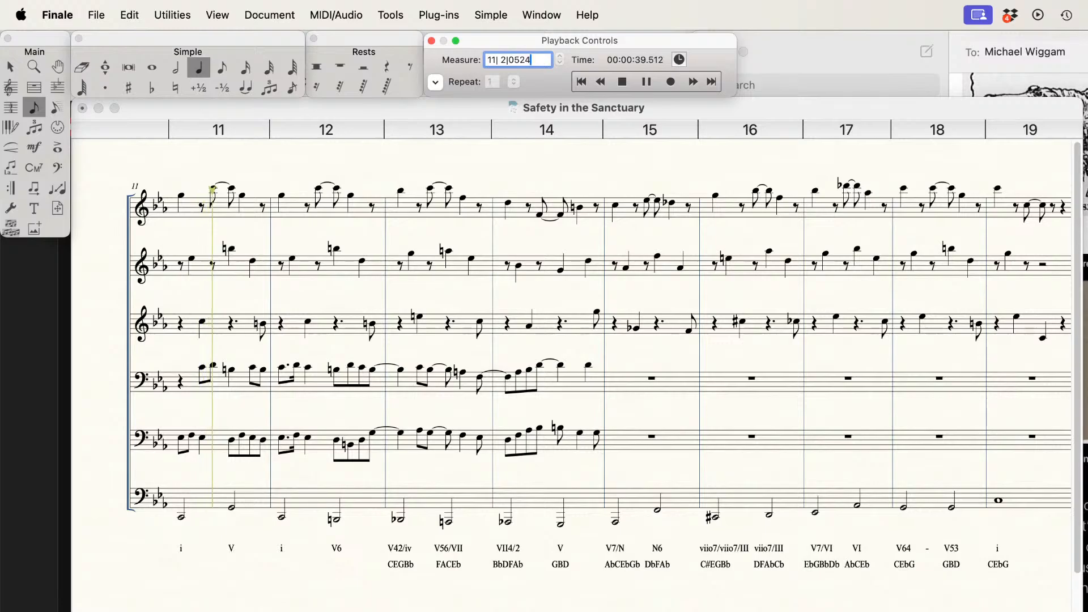
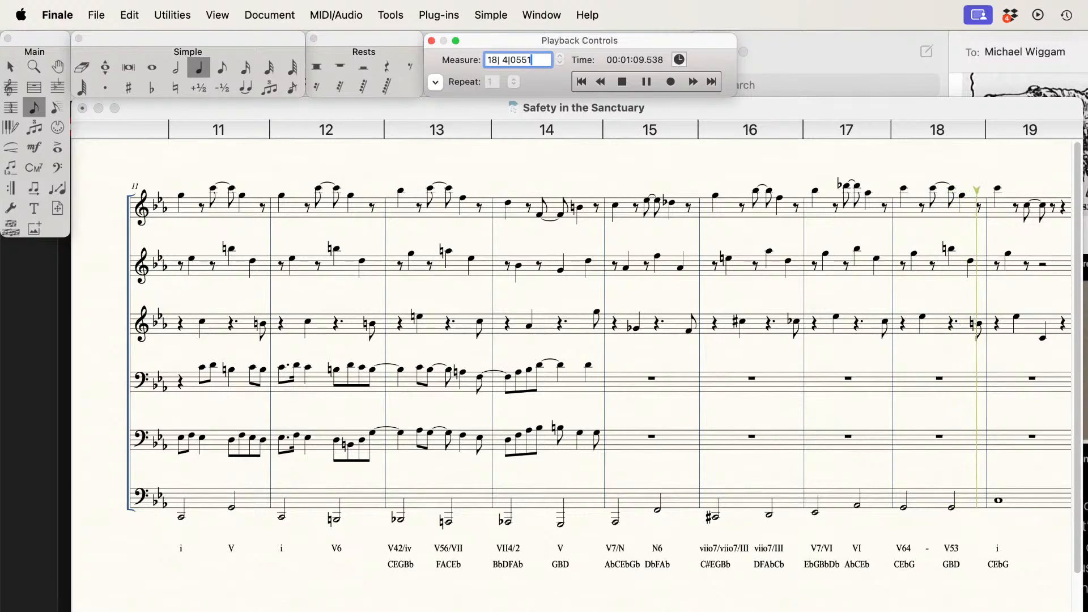
Step: Stop the playback and bring measures 14 to 19 back into view
{"action": "key", "text": "space"}
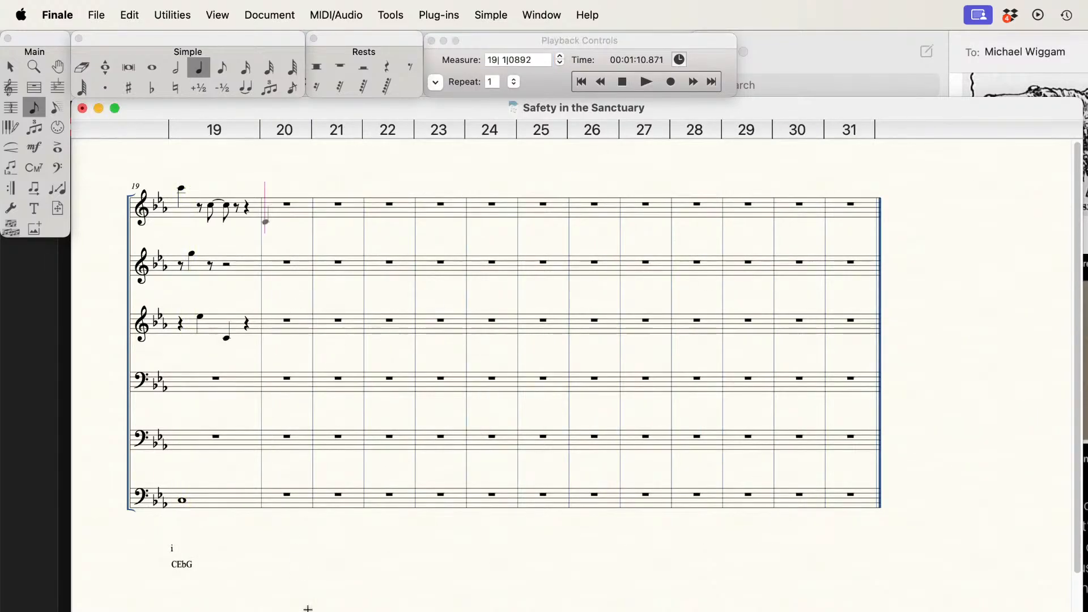
{"action": "scroll", "coordinate": [308, 607], "scroll_direction": "left", "scroll_amount": 2}
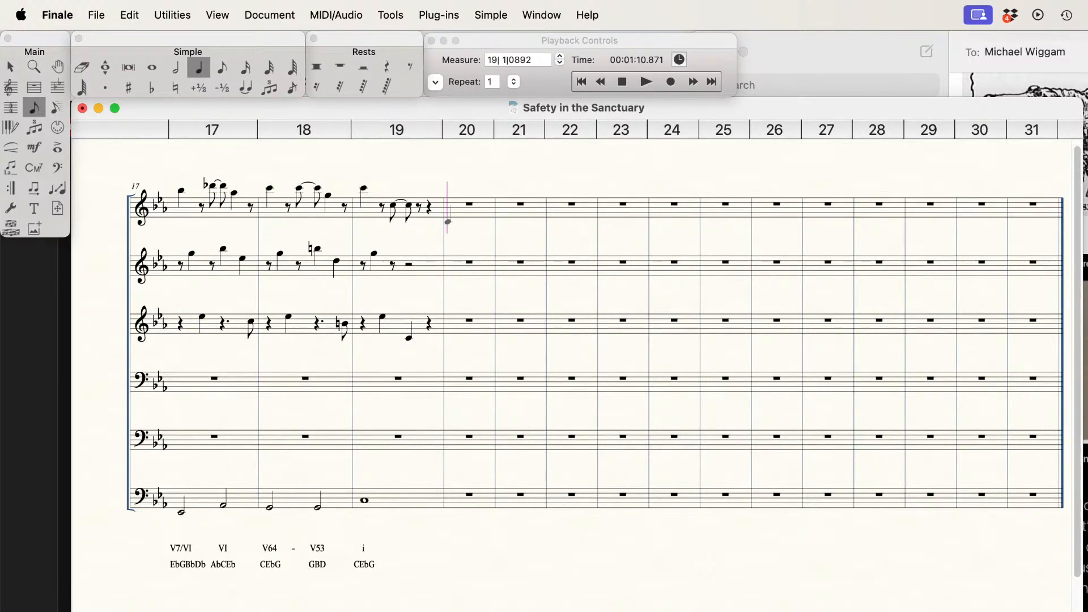
{"action": "scroll", "coordinate": [567, 340], "scroll_direction": "left", "scroll_amount": 3}
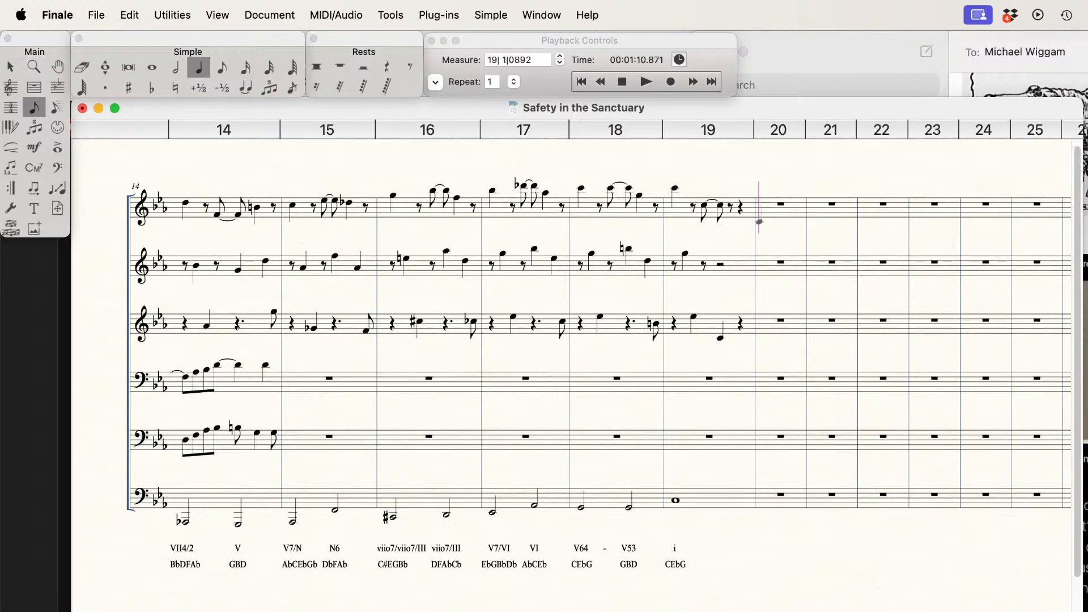
{"action": "left_click", "coordinate": [223, 70]}
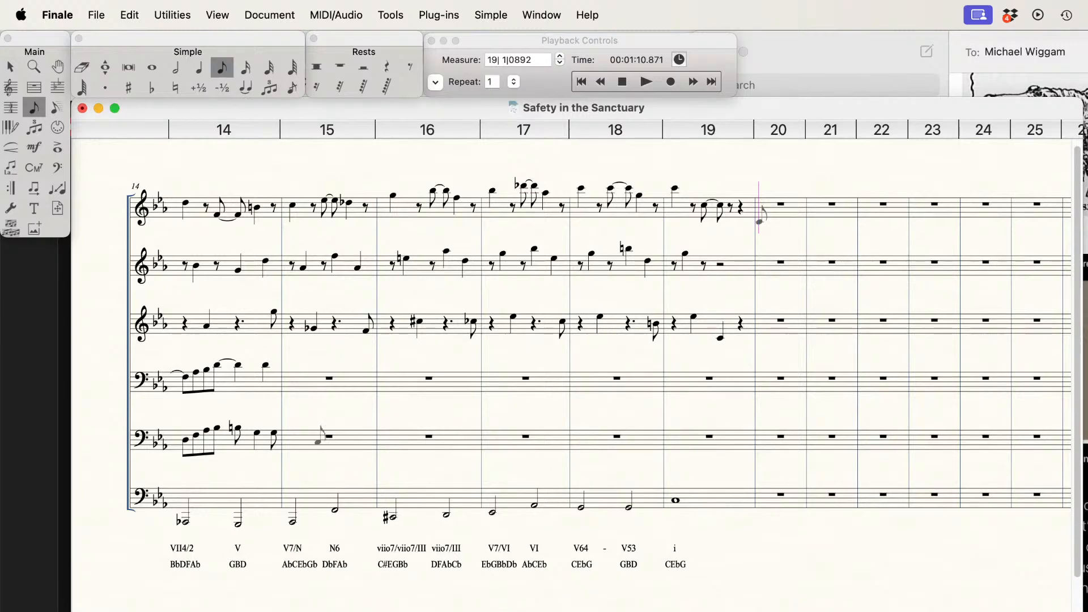
{"action": "left_click", "coordinate": [294, 430]}
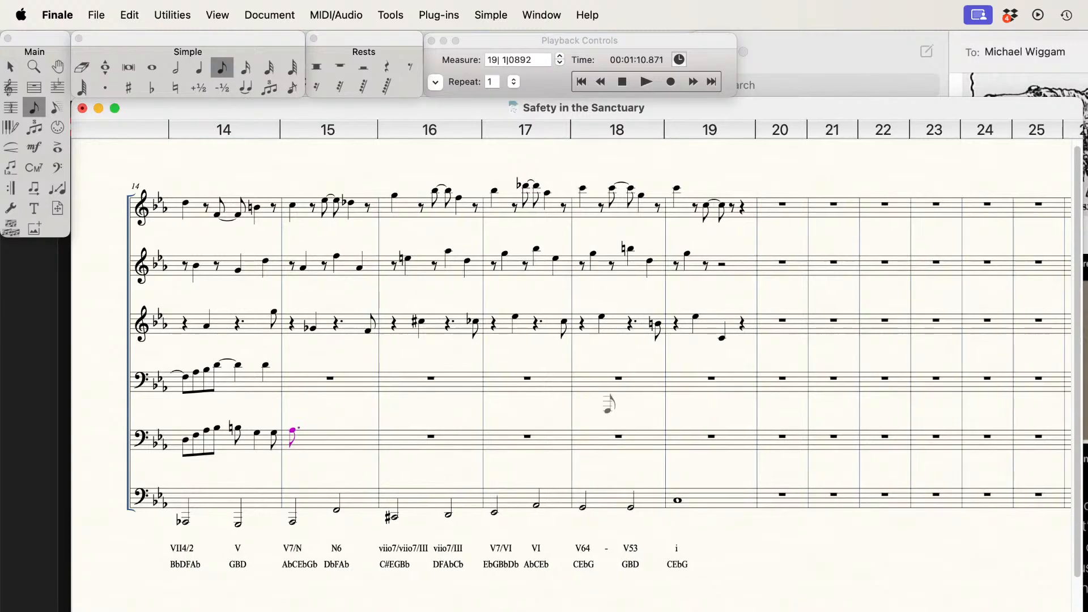
{"action": "key", "text": "Up"}
{"action": "key", "text": "Up"}
{"action": "key", "text": "Up"}
{"action": "key", "text": "Up"}
{"action": "key", "text": "Up"}
{"action": "key", "text": "Up"}
{"action": "key", "text": "Up"}
{"action": "key", "text": "3"}
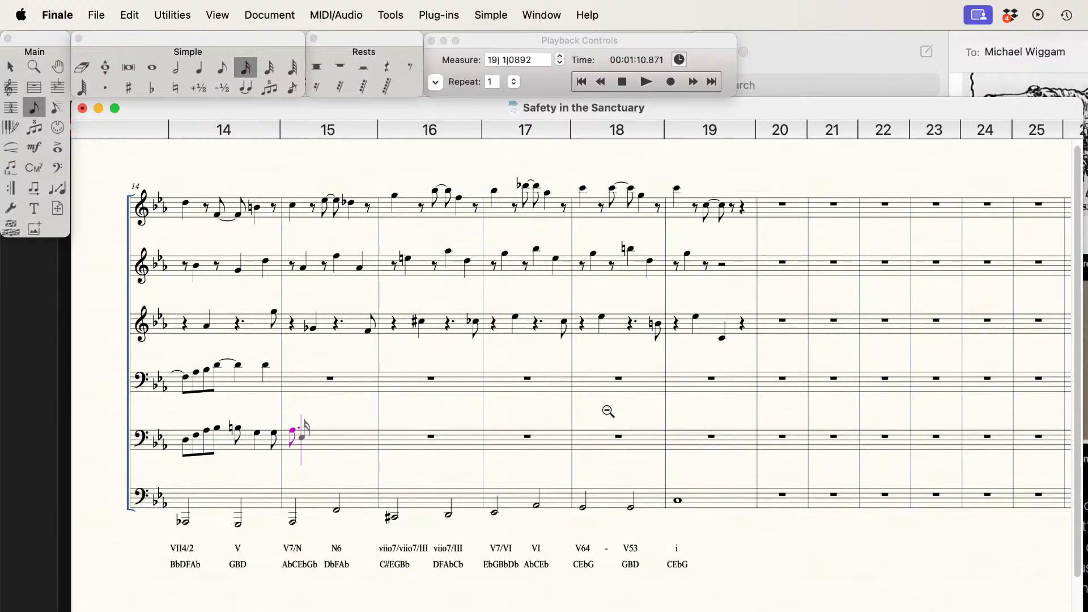
{"action": "key", "text": "BackSpace"}
Step: Enter quarter notes A-flat and E-flat on the first two beats of measure 15 on the fifth staff
{"action": "key", "text": "5"}
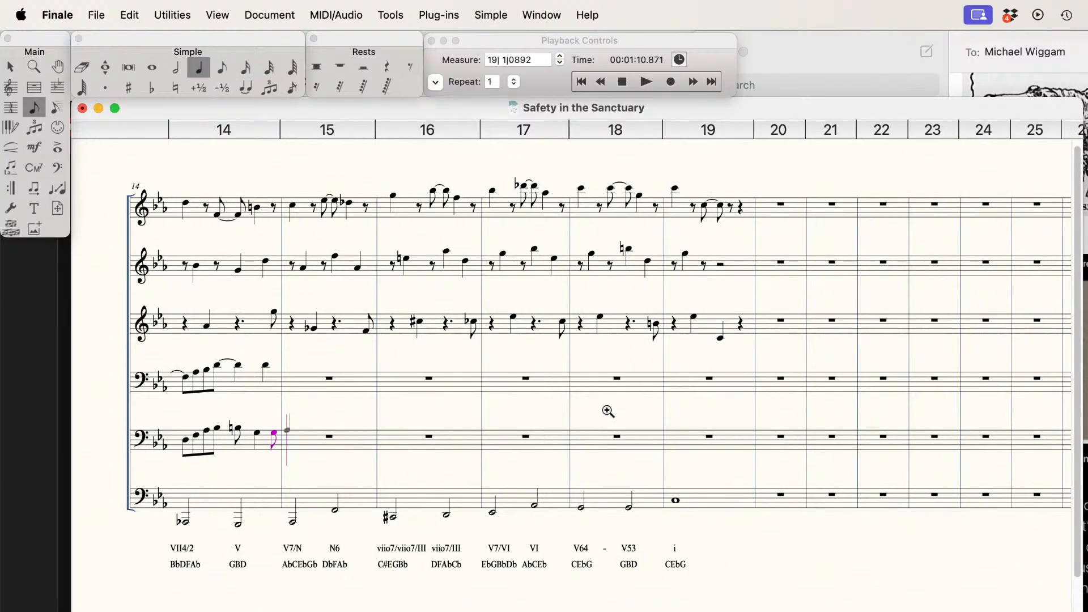
{"action": "key", "text": "Return"}
{"action": "key", "text": "Down"}
{"action": "key", "text": "Down"}
{"action": "key", "text": "Down"}
{"action": "key", "text": "Return"}
Step: Add an eighth rest and an eighth-note D on beat three of measure 15 on the fifth staff
{"action": "key", "text": "alt+4"}
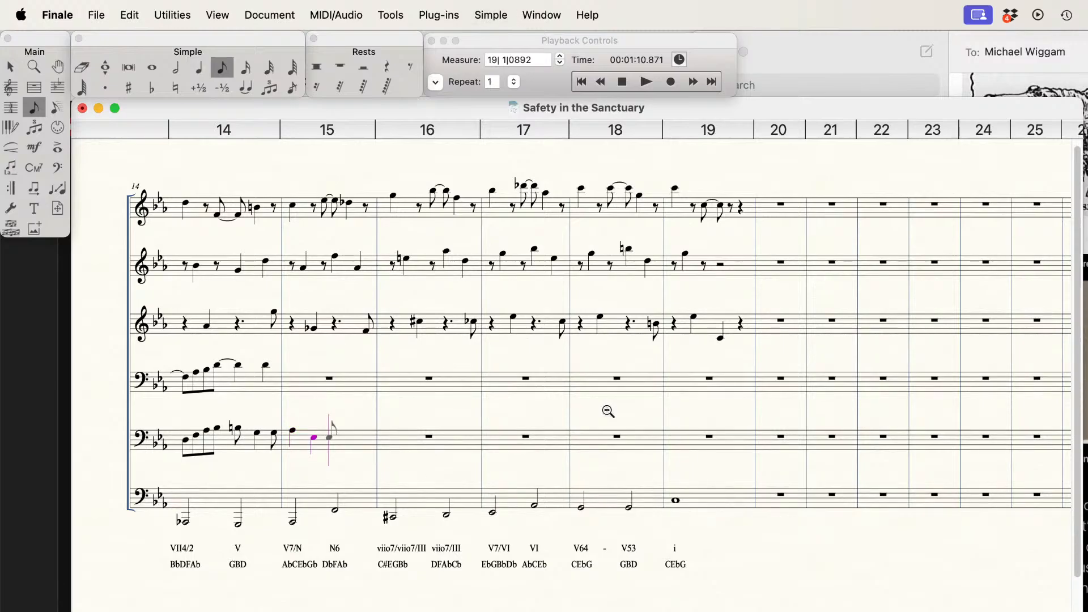
{"action": "key", "text": "BackSpace"}
{"action": "key", "text": "Down"}
{"action": "key", "text": "Return"}
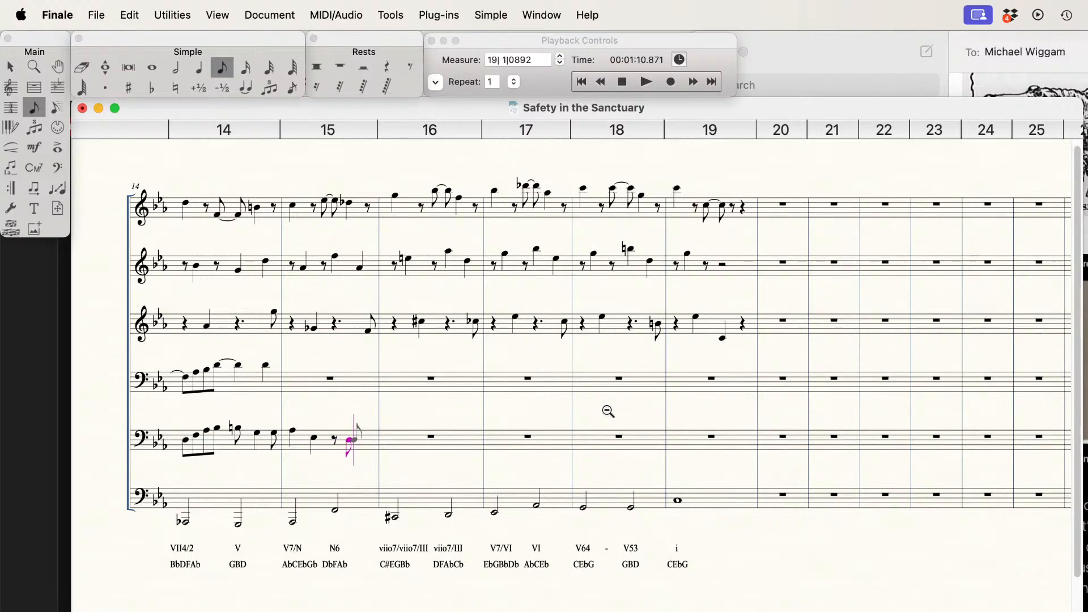
Step: Fill beat four of measure 15 on the fifth staff with ascending sixteenth notes D, E-flat, F and G
{"action": "key", "text": "3"}
{"action": "key", "text": "Up"}
{"action": "key", "text": "Return"}
{"action": "key", "text": "Up"}
{"action": "key", "text": "Return"}
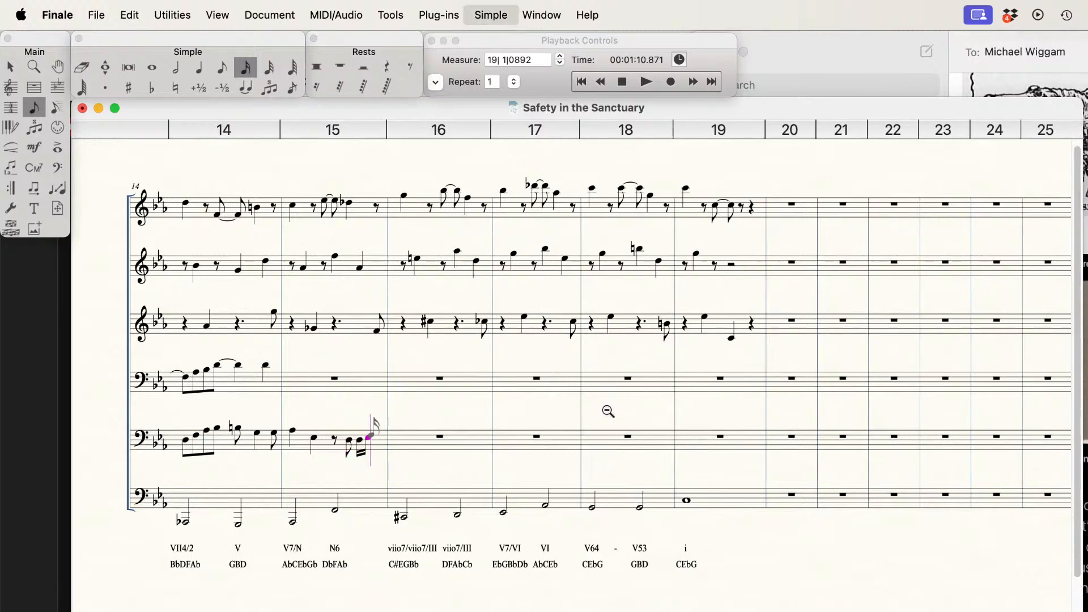
{"action": "key", "text": "Up"}
{"action": "key", "text": "Return"}
{"action": "key", "text": "Up"}
{"action": "key", "text": "Return"}
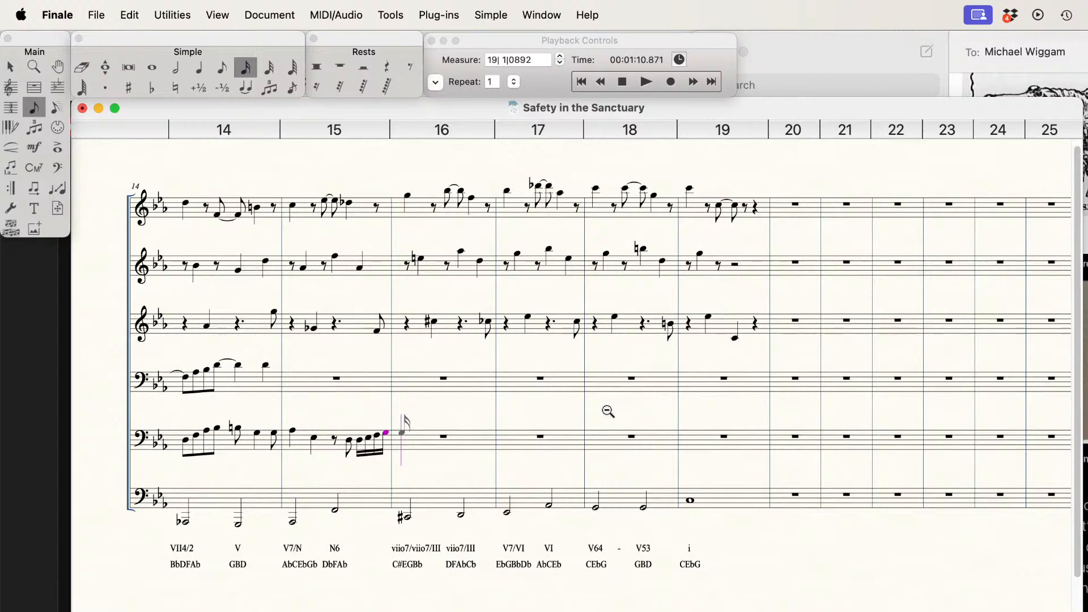
Step: Enter a half-note G, an eighth rest and an eighth-note F in measure 16 on the fifth staff
{"action": "key", "text": "6"}
{"action": "key", "text": "Return"}
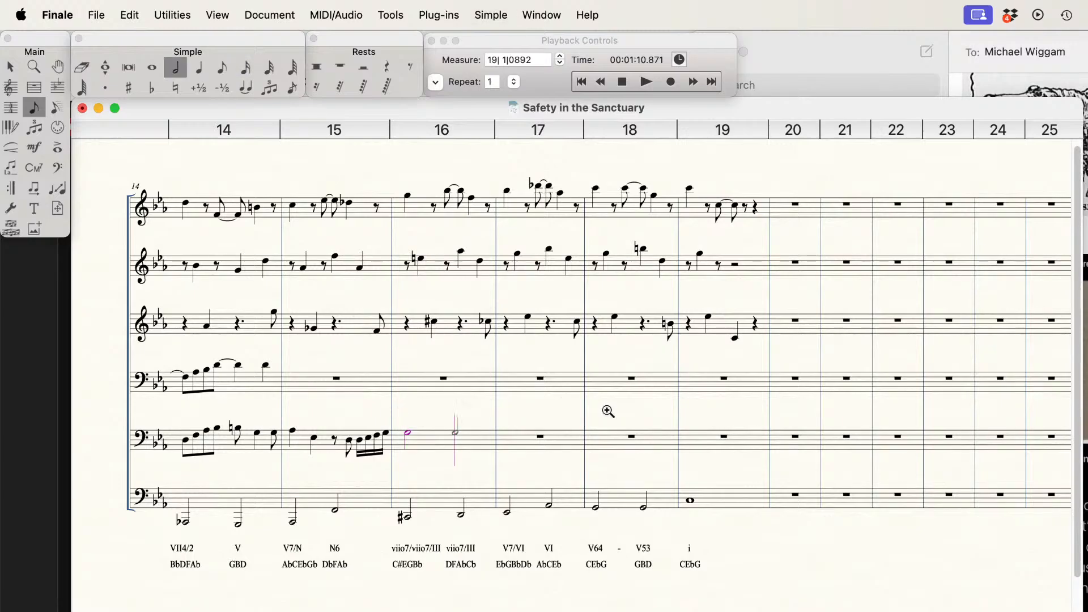
{"action": "key", "text": "4"}
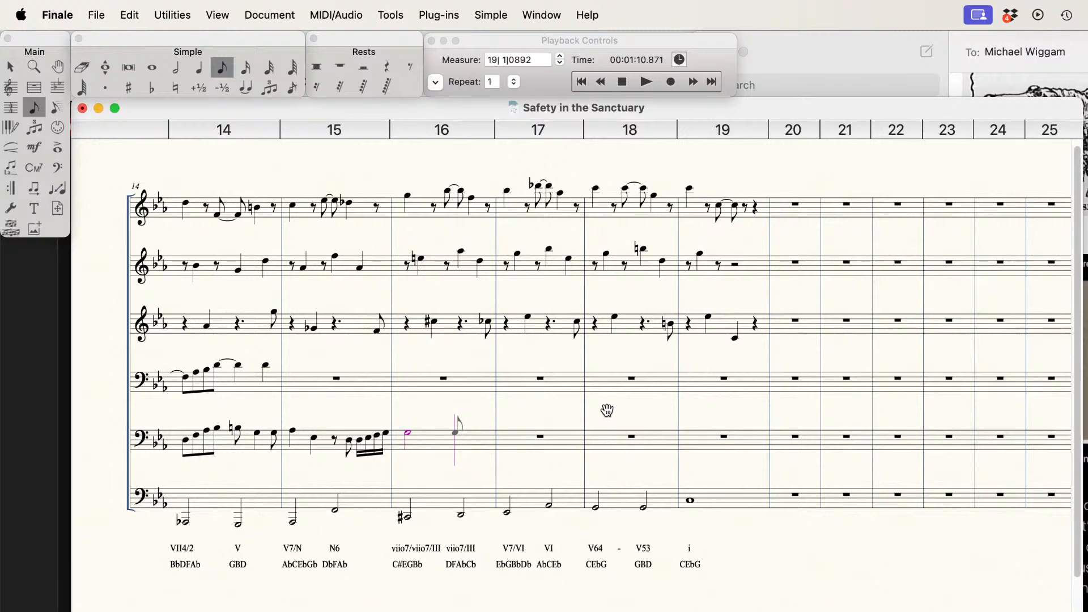
{"action": "key", "text": "r"}
{"action": "key", "text": "Return"}
Step: Complete measure 16 on the fifth staff with an ascending eighth-note triplet F, G-flat, A-flat
{"action": "key", "text": "f"}
{"action": "key", "text": "9"}
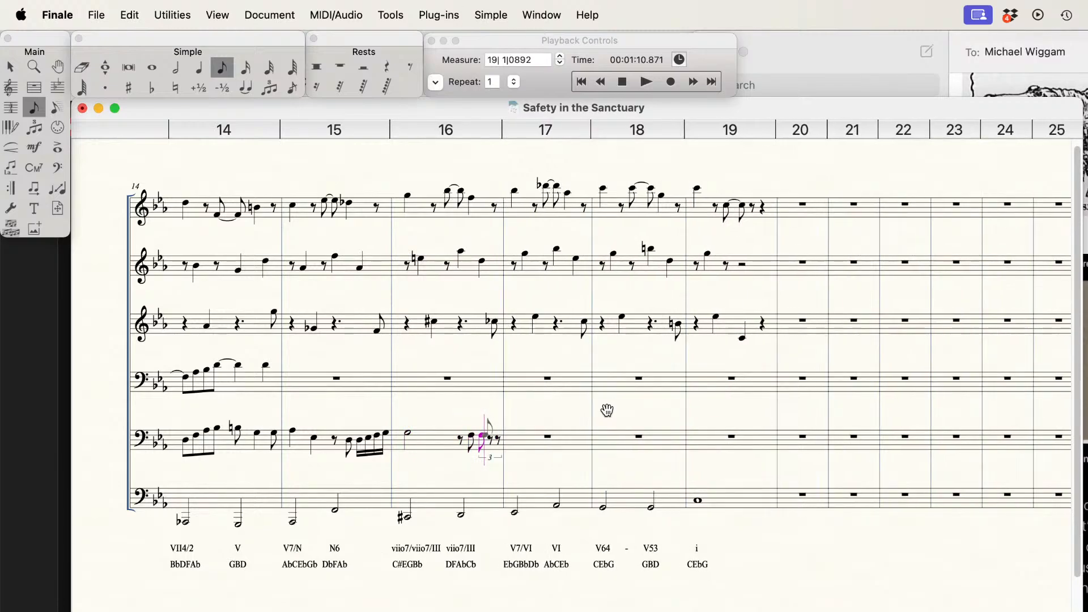
{"action": "key", "text": "g"}
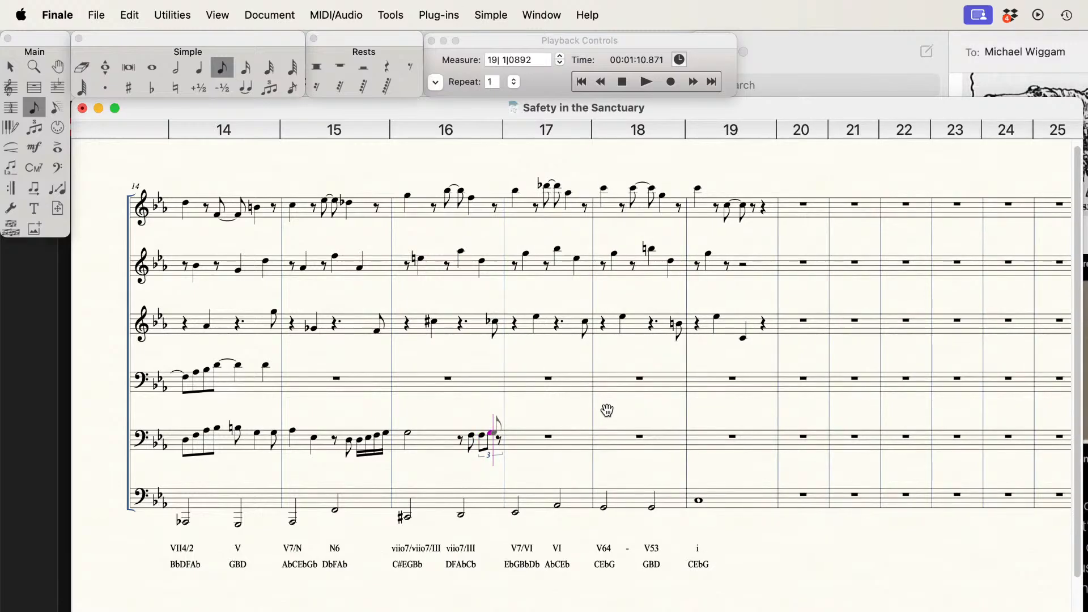
{"action": "key", "text": "a"}
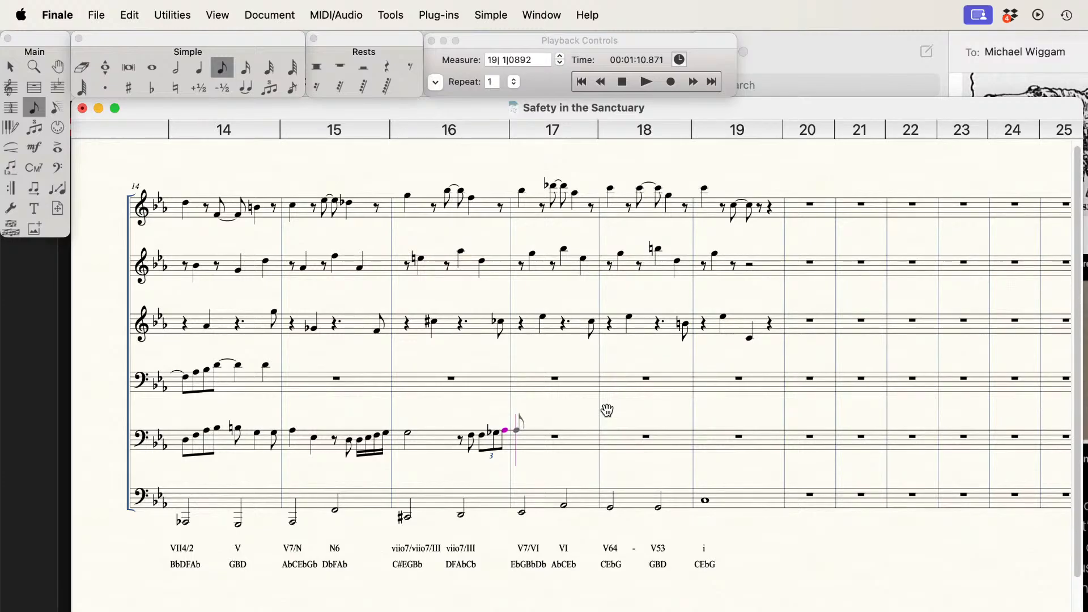
Step: Enter a half-note B-flat, an eighth rest and an eighth-note A-flat in measure 17 on the fifth staff
{"action": "key", "text": "Up"}
{"action": "key", "text": "6"}
{"action": "key", "text": "Return"}
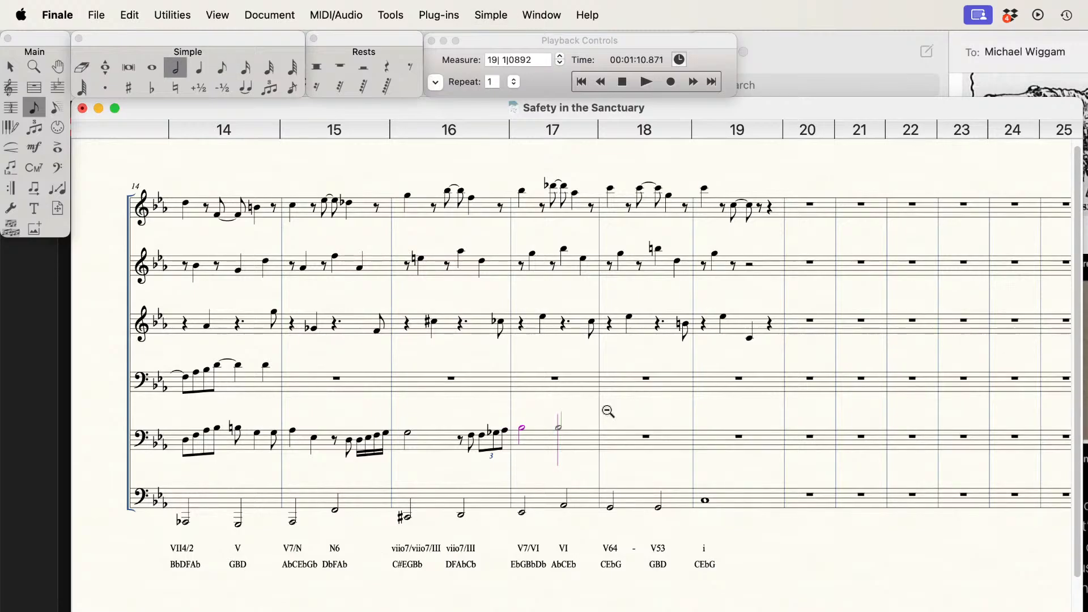
{"action": "key", "text": "4"}
{"action": "key", "text": "BackSpace"}
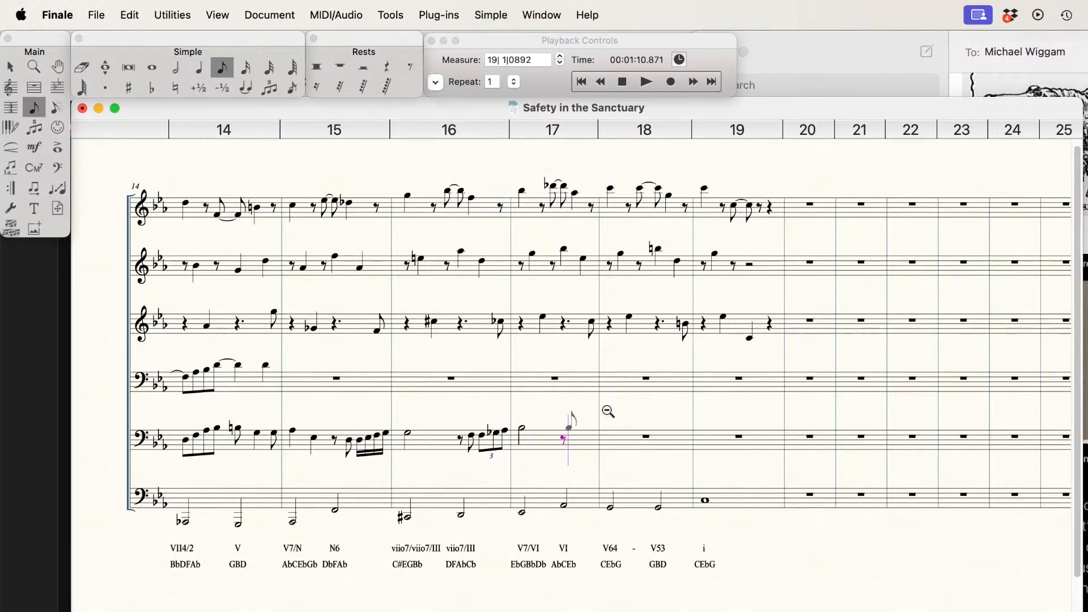
{"action": "key", "text": "Return"}
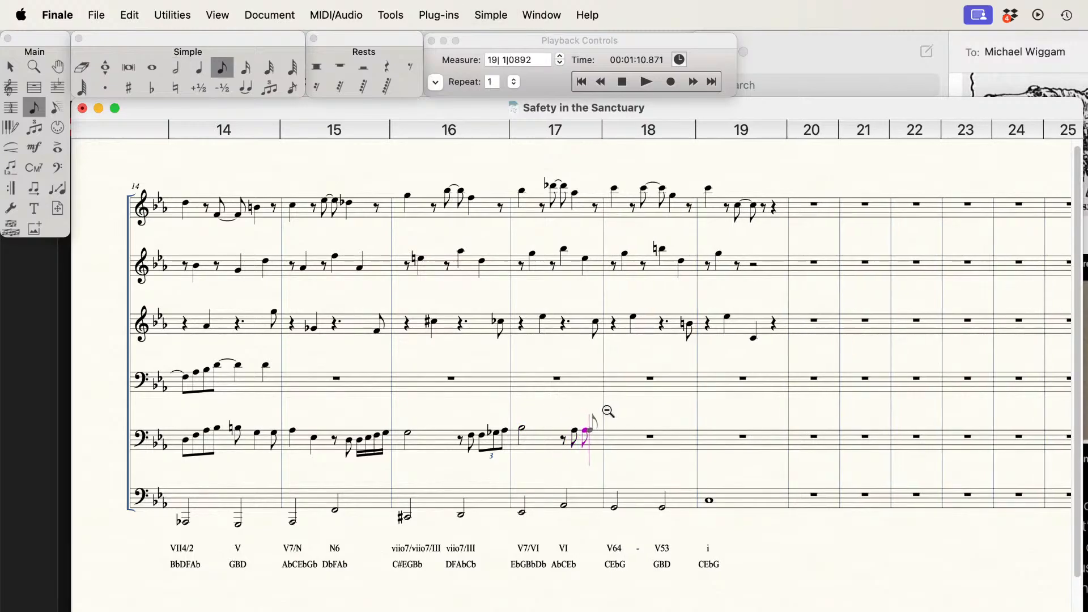
Step: Complete measure 17 on the fifth staff with a descending eighth-note triplet A-flat, G, F
{"action": "key", "text": "9"}
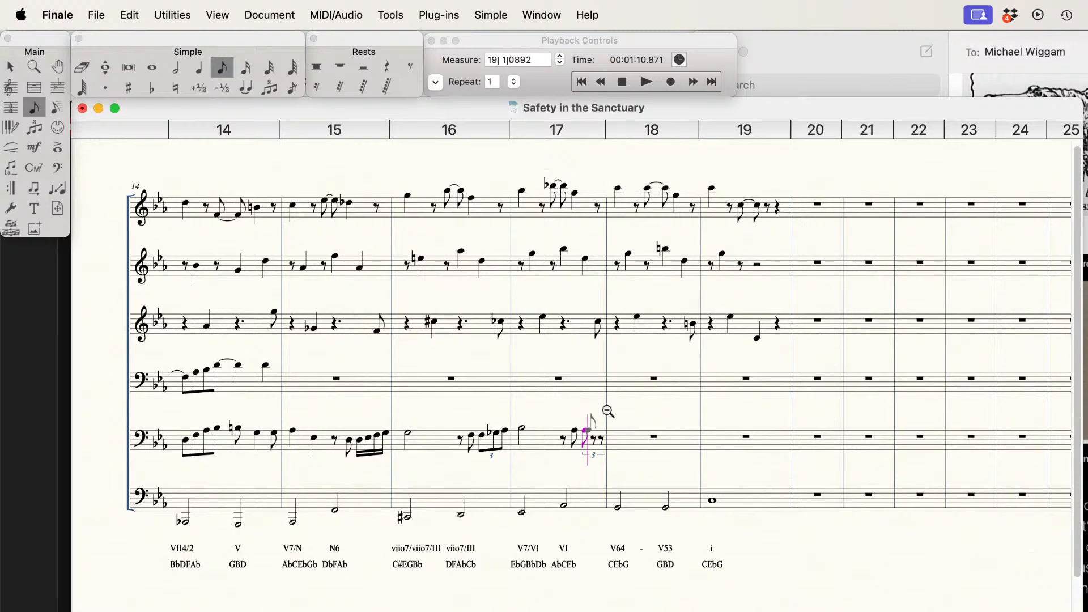
{"action": "key", "text": "Return"}
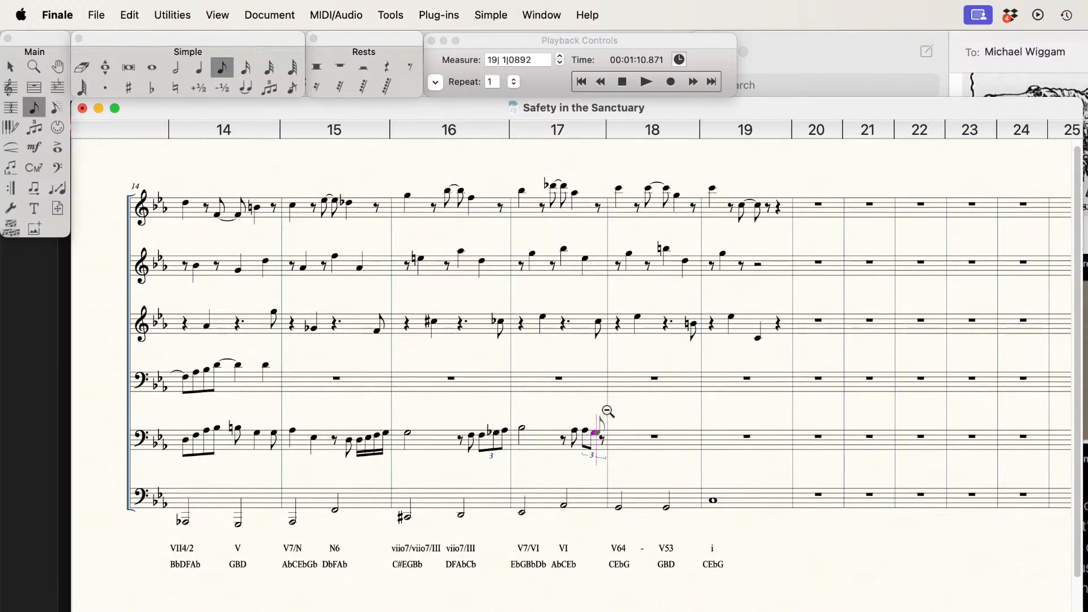
{"action": "key", "text": "Return"}
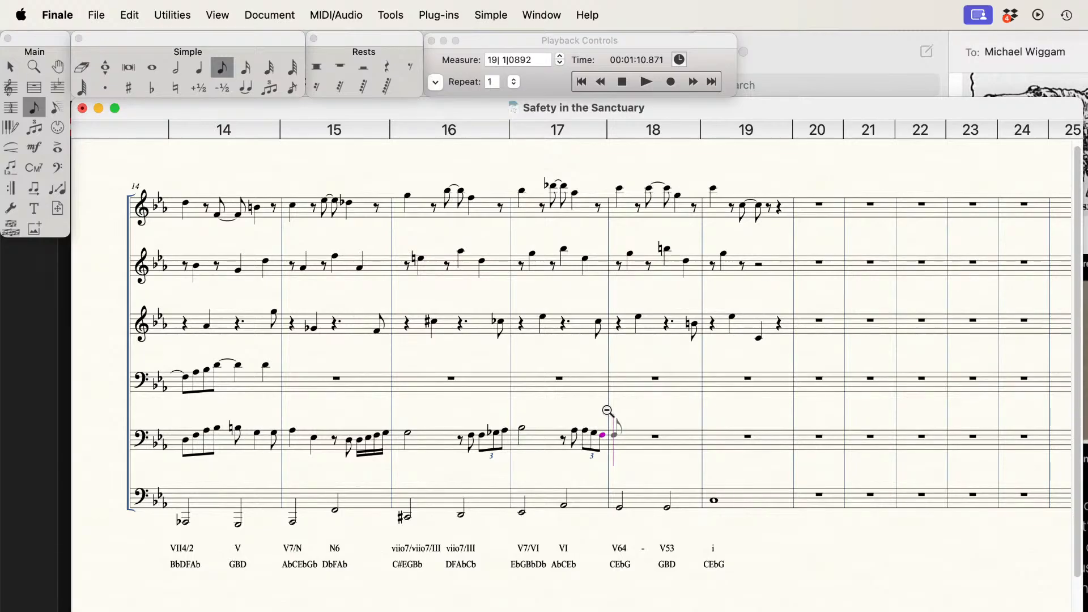
Step: Enter a dotted-eighth G and a sixteenth E-flat on beat one of measure 18 on the fifth staff
{"action": "key", "text": "Up"}
{"action": "key", "text": "Return"}
{"action": "key", "text": "3"}
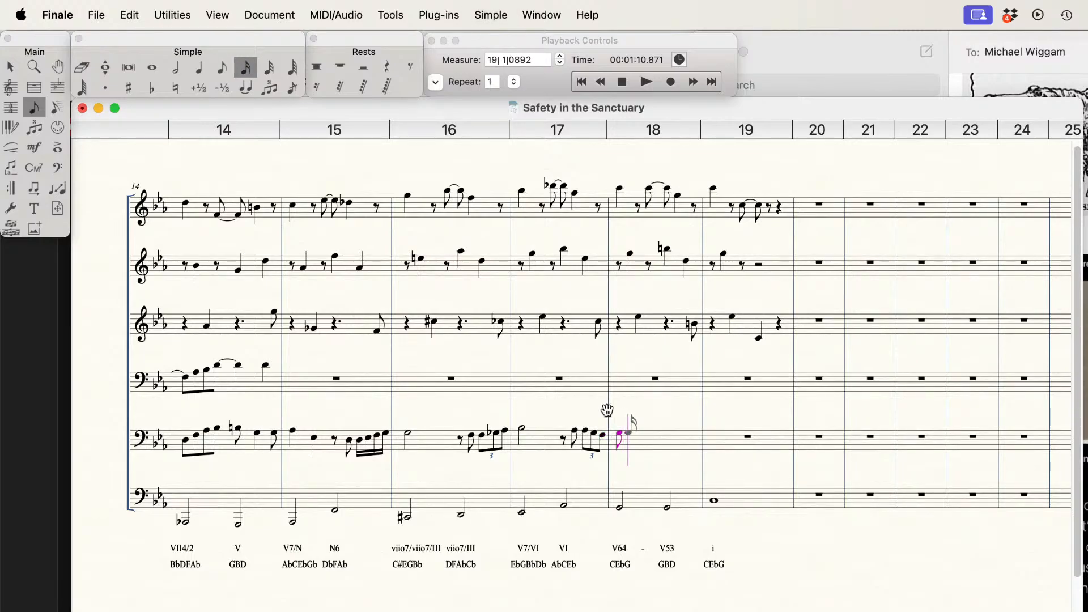
{"action": "key", "text": "period"}
{"action": "key", "text": "Return"}
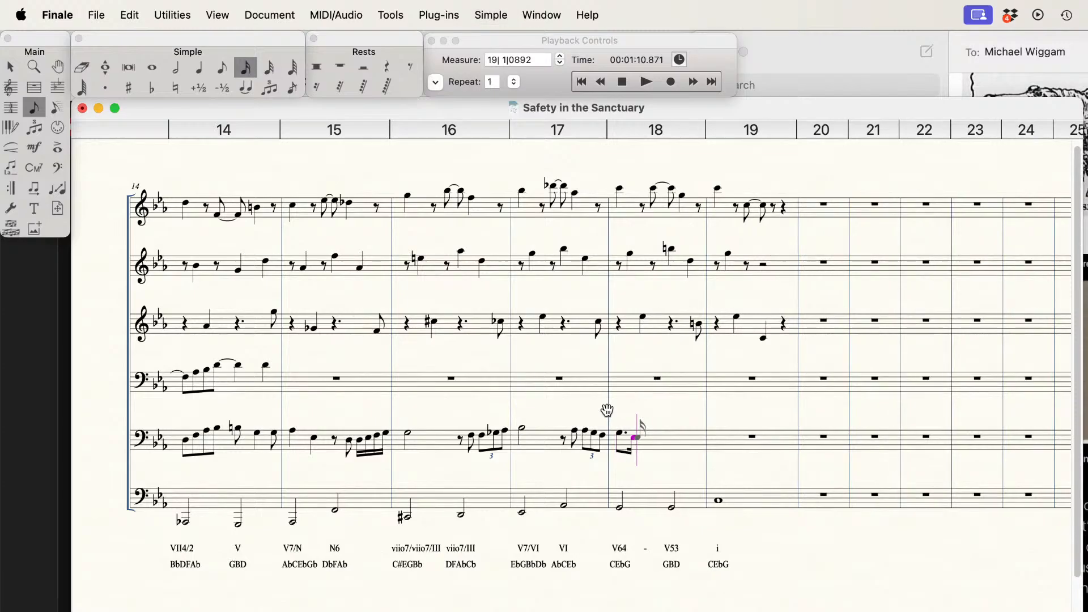
Step: Add eighth notes C and D on beat two of measure 18 on the fifth staff
{"action": "key", "text": "Down"}
{"action": "key", "text": "4"}
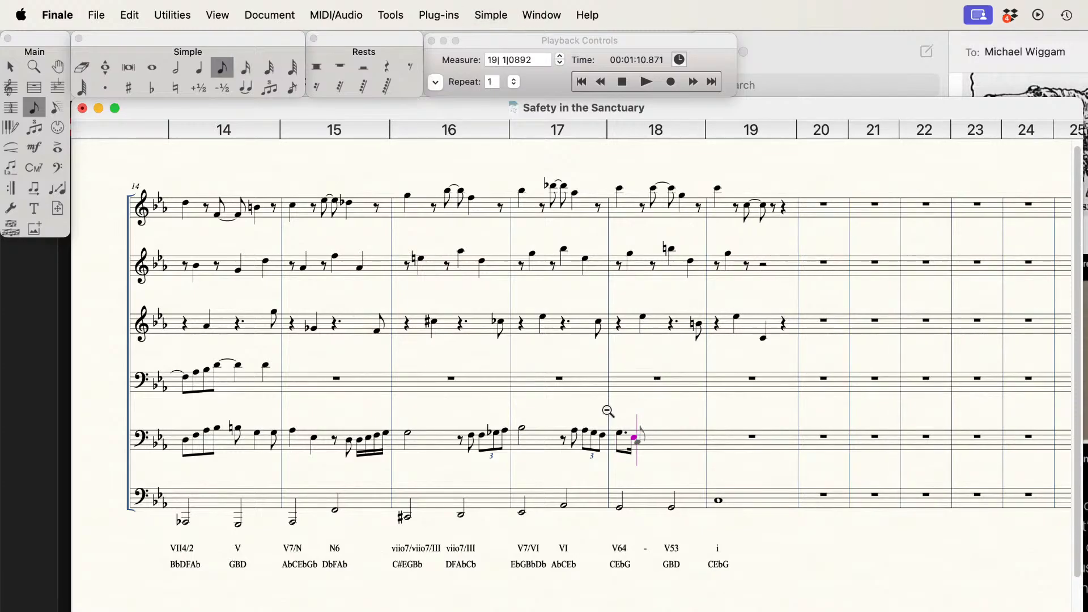
{"action": "key", "text": "Return"}
{"action": "key", "text": "Return"}
Step: Complete measure 18 on the fifth staff with two B-natural quarter notes
{"action": "key", "text": "Down"}
{"action": "key", "text": "Up"}
{"action": "key", "text": "6"}
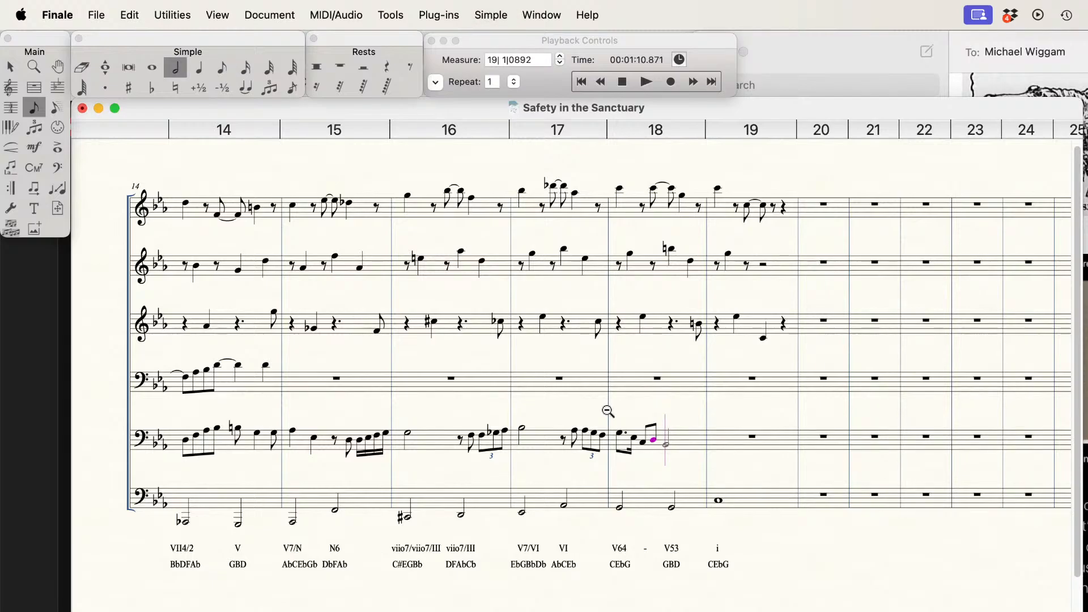
{"action": "key", "text": "5"}
{"action": "key", "text": "Return"}
{"action": "key", "text": "Return"}
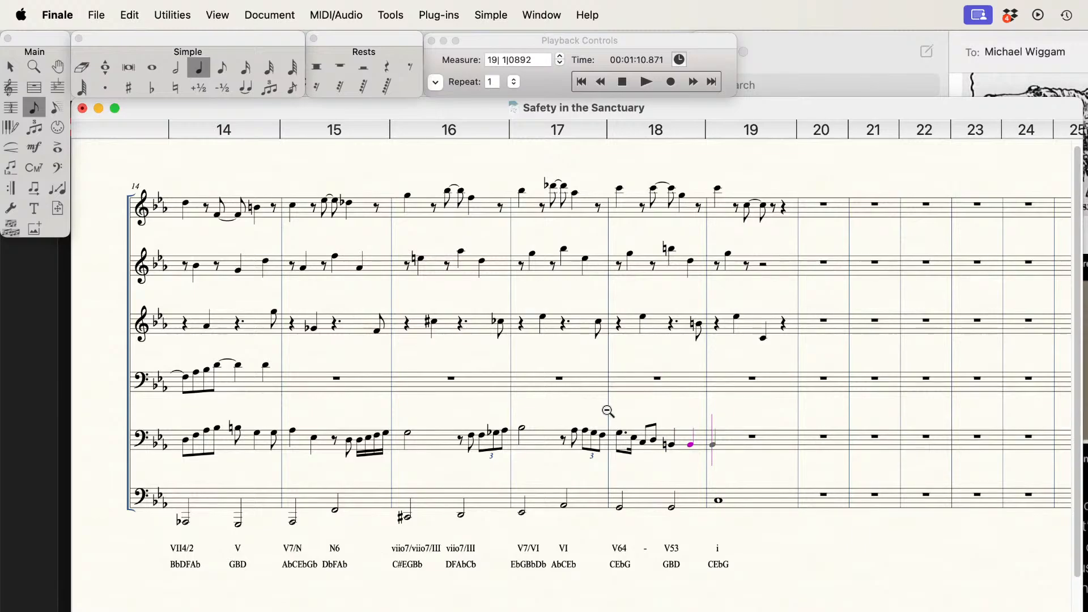
Step: Move note entry to measure 15 of the fourth staff and enter a quarter rest on beat one
{"action": "key", "text": "super+Up"}
{"action": "key", "text": "super+Left"}
{"action": "key", "text": "super+Left"}
{"action": "key", "text": "super+Left"}
{"action": "key", "text": "super+Left"}
{"action": "key", "text": "Tab"}
Step: Enter quarter notes C and F on beats two and three of measure 15 on the fourth staff
{"action": "key", "text": "Up"}
{"action": "key", "text": "Up"}
{"action": "key", "text": "Up"}
{"action": "key", "text": "Up"}
{"action": "key", "text": "Up"}
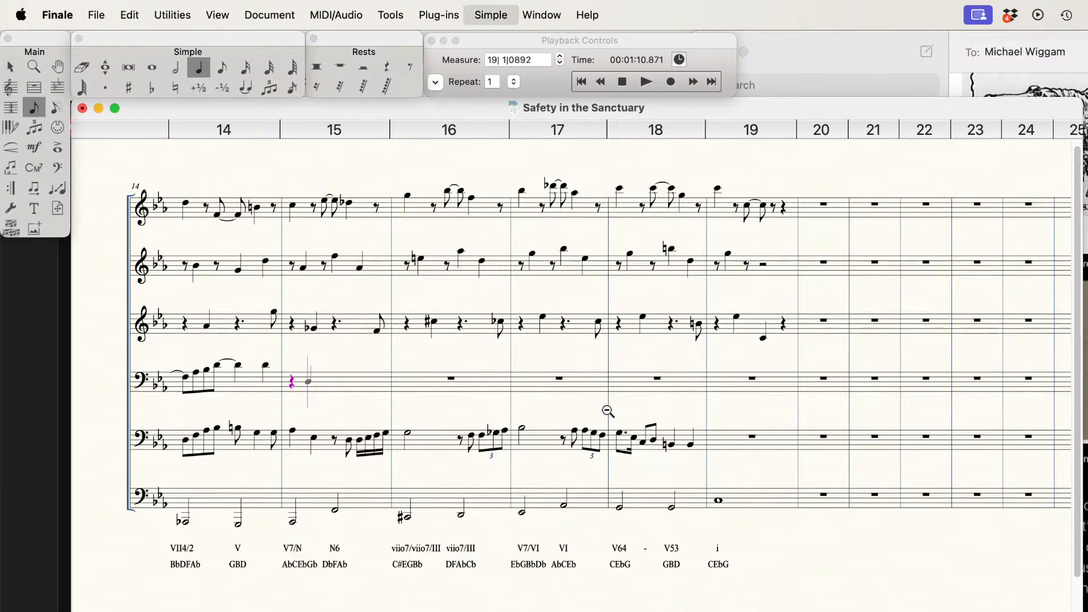
{"action": "key", "text": "Up"}
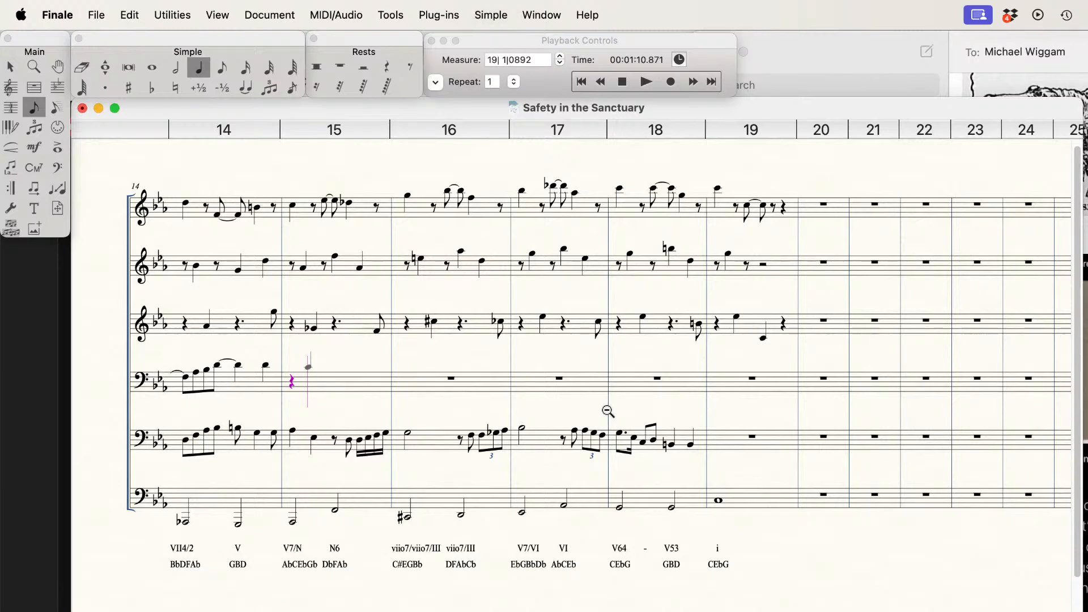
{"action": "key", "text": "Return"}
{"action": "key", "text": "Down"}
{"action": "key", "text": "Down"}
{"action": "key", "text": "Down"}
{"action": "key", "text": "Return"}
Step: Fill beat four of measure 15 on the fourth staff with ascending sixteenth notes F, G, A-flat and B-flat
{"action": "key", "text": "3"}
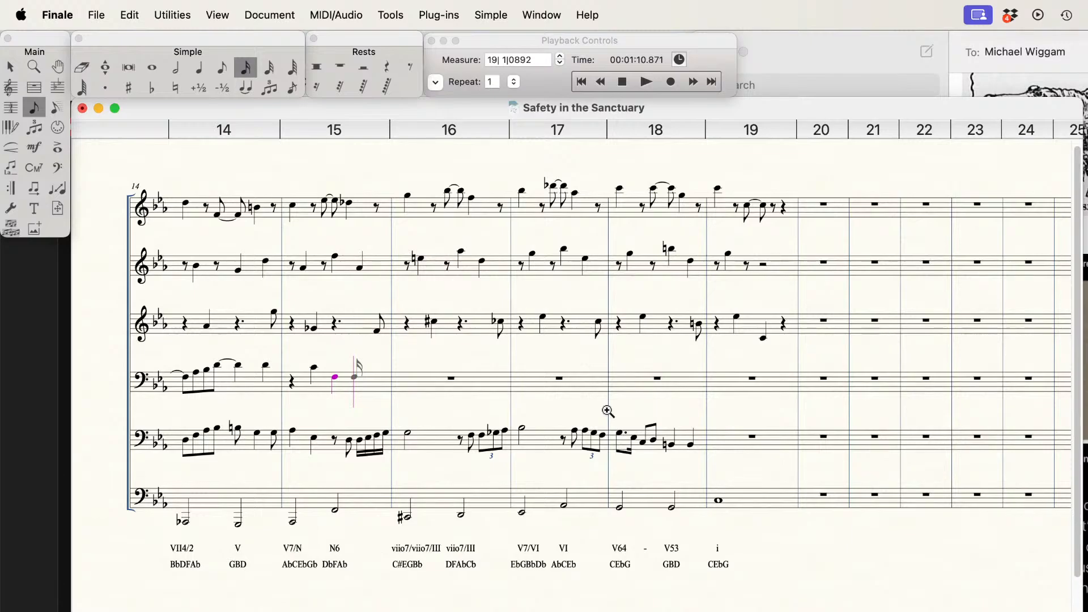
{"action": "key", "text": "Return"}
{"action": "key", "text": "Return"}
{"action": "key", "text": "Up"}
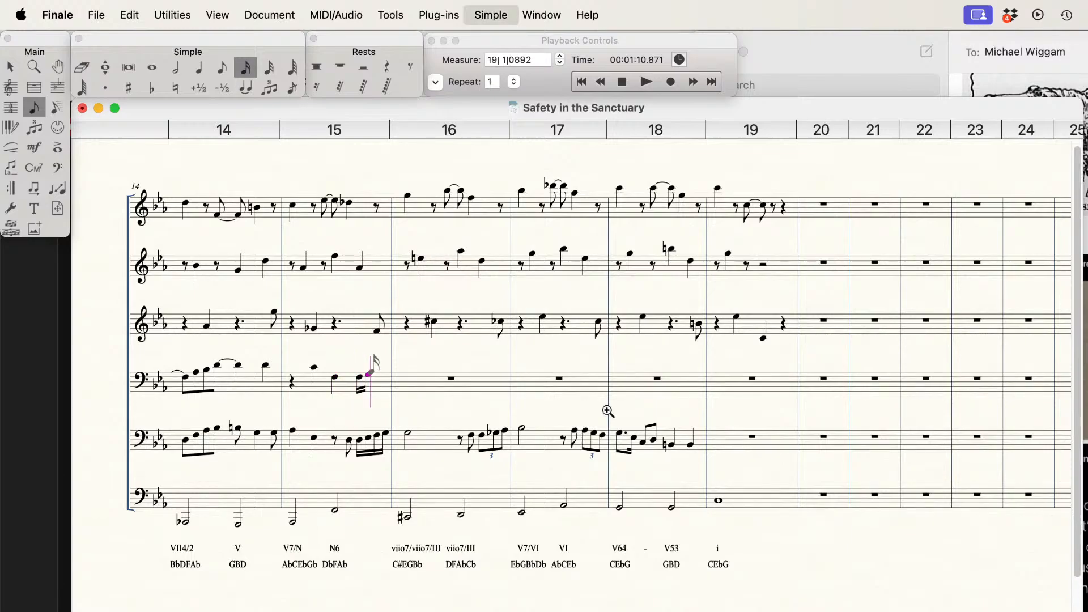
{"action": "key", "text": "Return"}
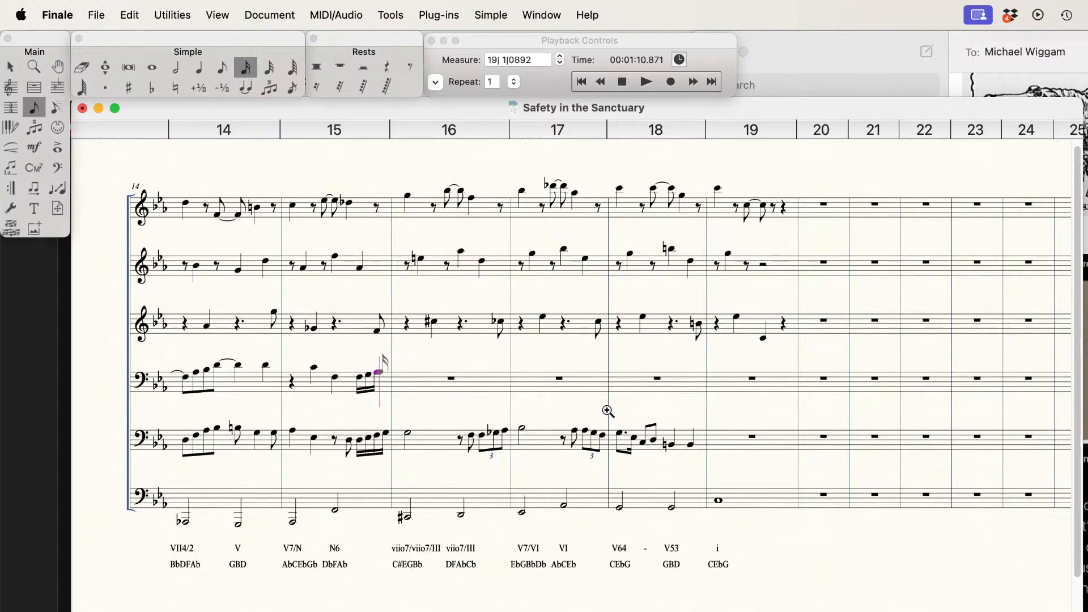
{"action": "key", "text": "Return"}
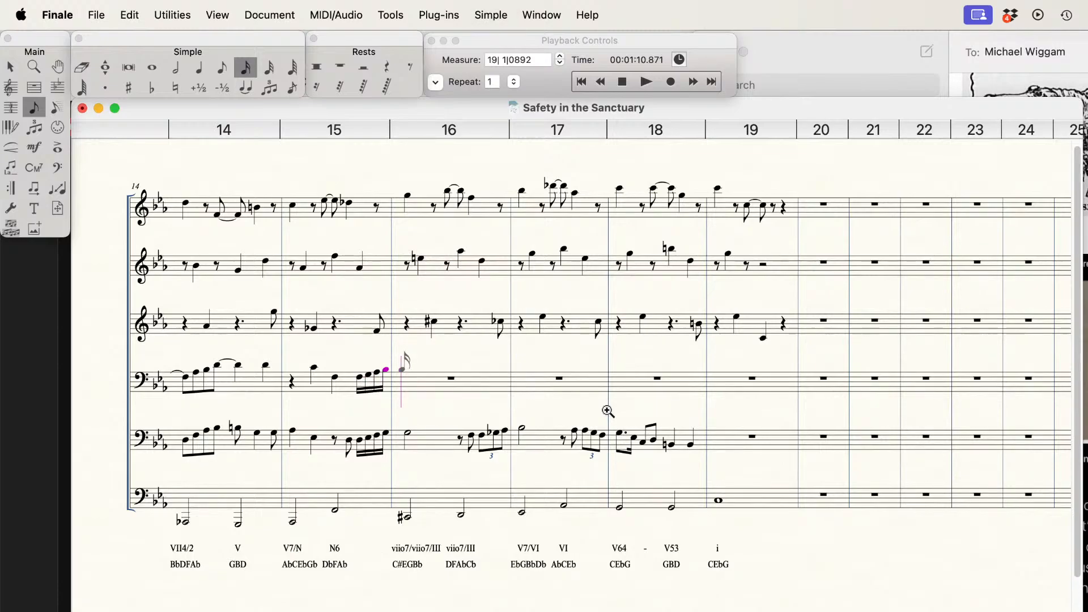
Step: Enter a half-note B-flat followed by an eighth rest in measure 16 on the fourth staff
{"action": "key", "text": "alt+7"}
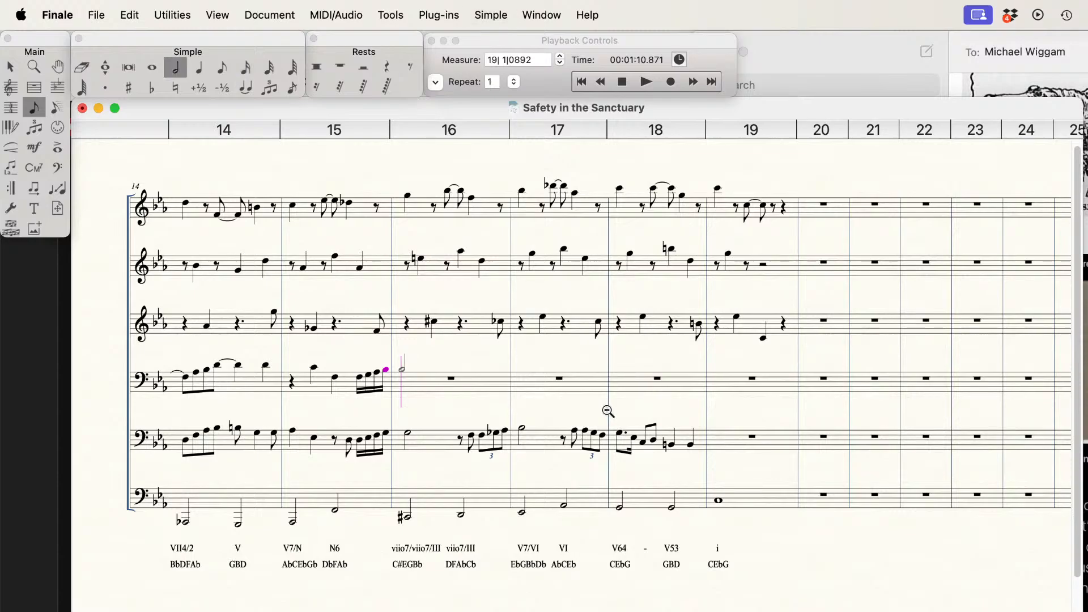
{"action": "key", "text": "Return"}
{"action": "key", "text": "alt+5"}
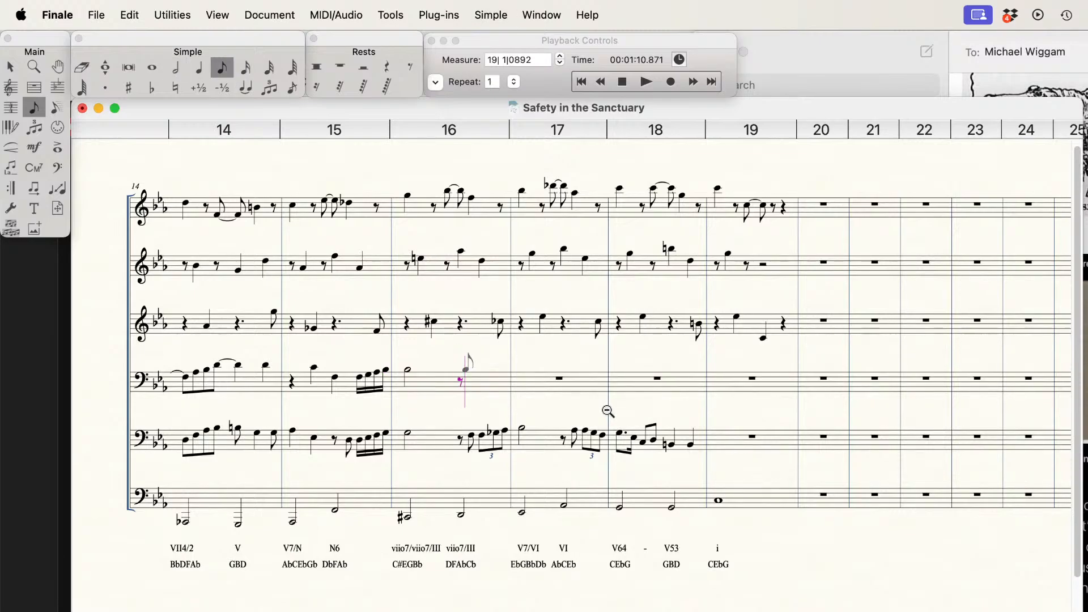
Step: Complete measure 16 of the fourth staff with an eighth-note A-flat and an eighth-note triplet A-flat, B-flat, C
{"action": "key", "text": "Down"}
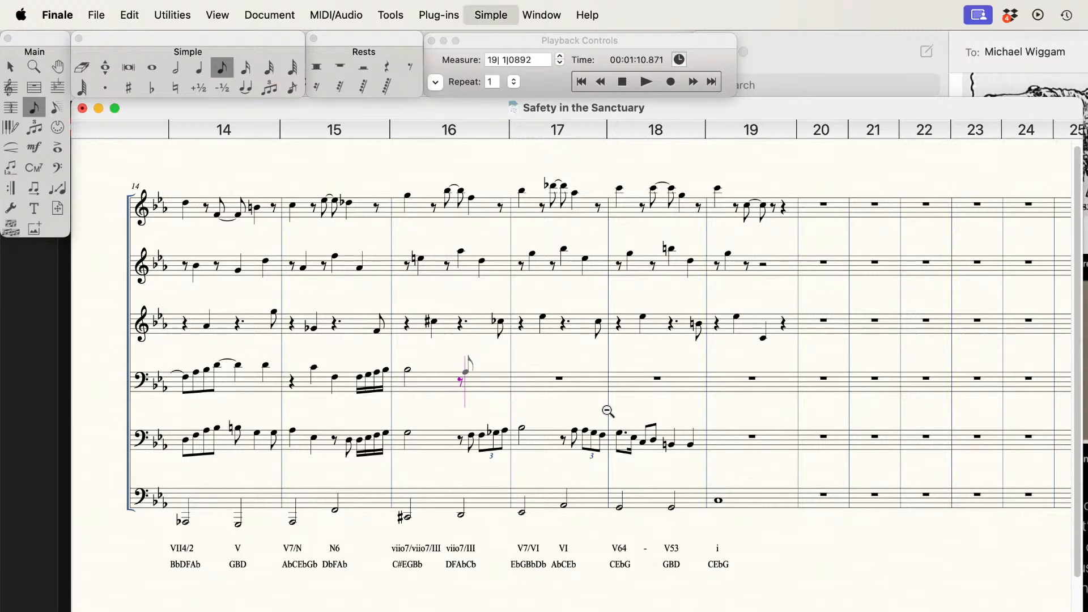
{"action": "key", "text": "Return"}
{"action": "key", "text": "Return"}
{"action": "key", "text": "9"}
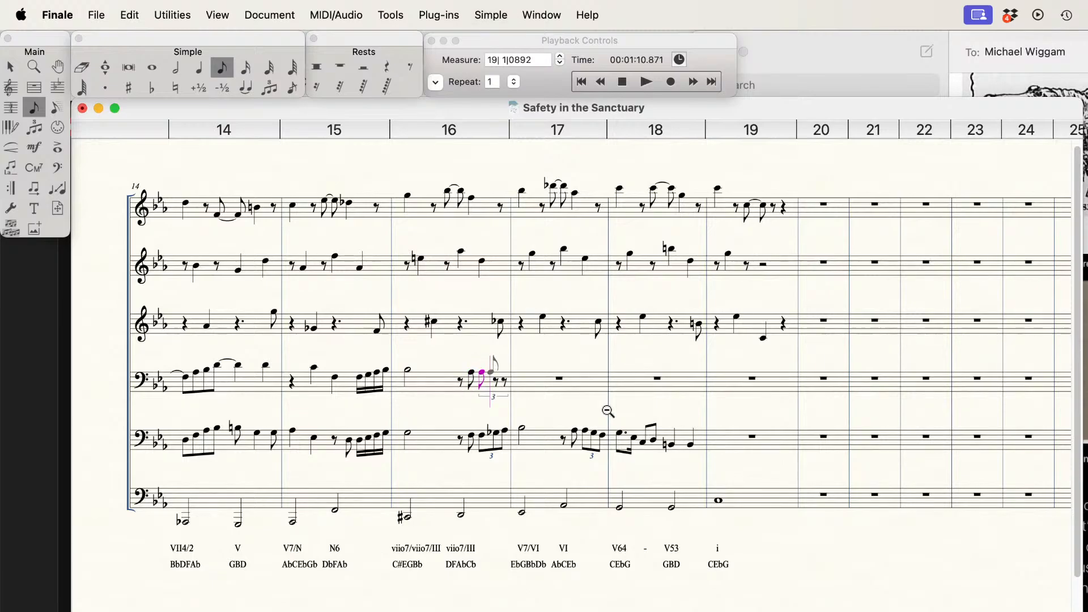
{"action": "key", "text": "Return"}
{"action": "key", "text": "Up"}
{"action": "key", "text": "Return"}
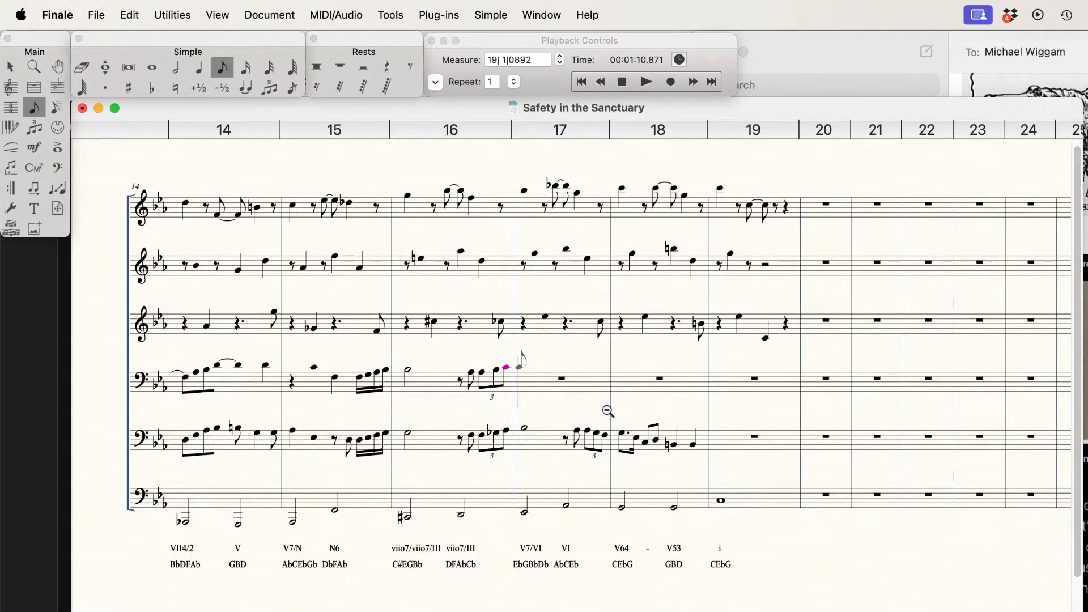
Step: Enter a half-note E-flat, an eighth rest and an eighth-note E-flat in measure 17 of the fourth staff
{"action": "key", "text": "Up"}
{"action": "key", "text": "5"}
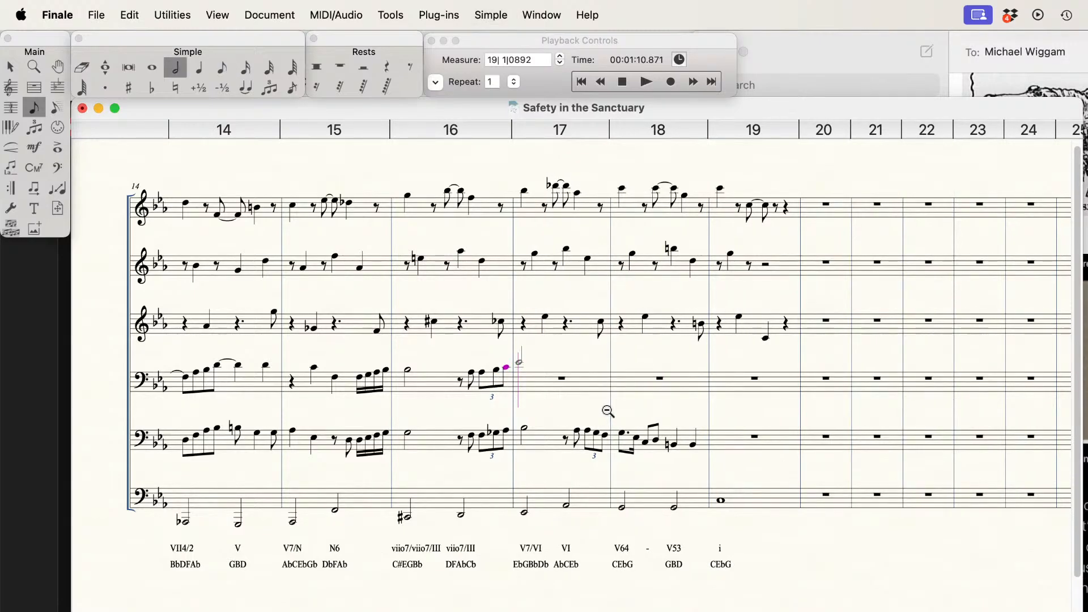
{"action": "key", "text": "Return"}
{"action": "key", "text": "4"}
{"action": "key", "text": "Return"}
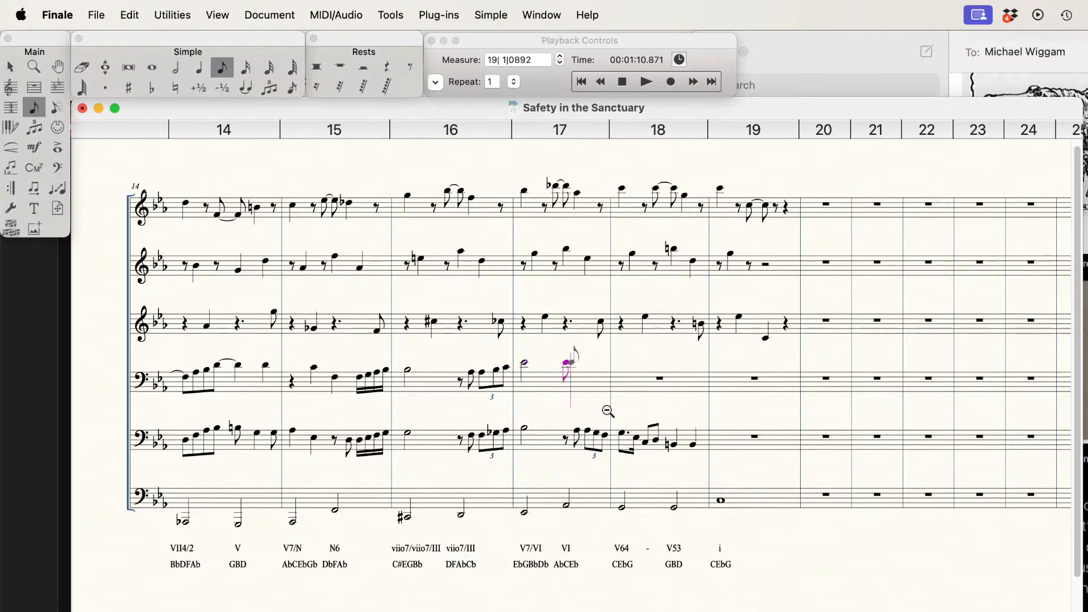
{"action": "key", "text": "r"}
{"action": "key", "text": "Return"}
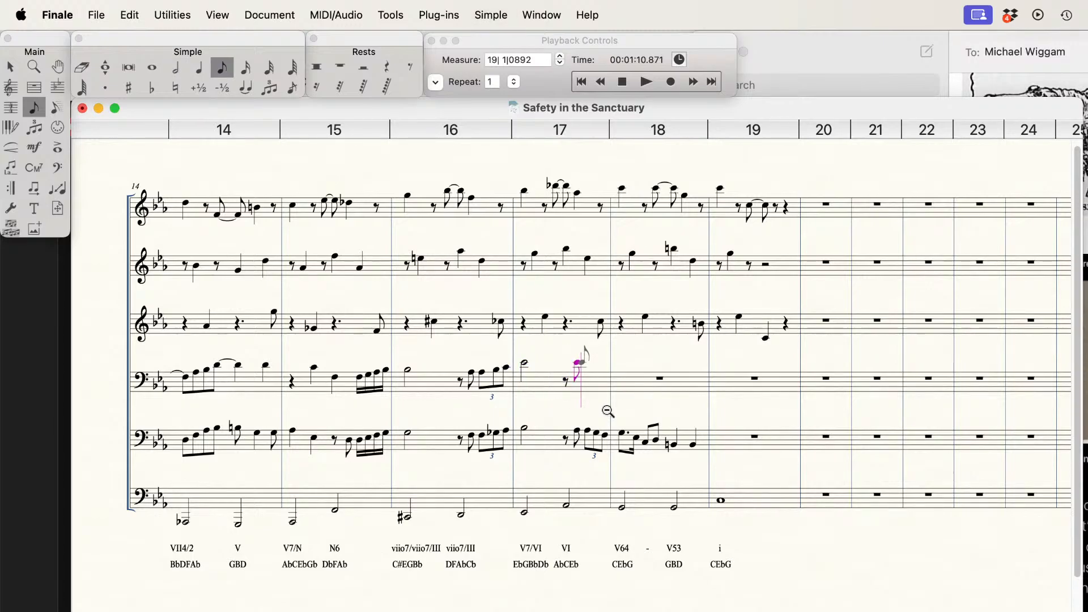
Step: Fill beat four of measure 17 on the fourth staff with a descending eighth-note triplet E-flat, D, C
{"action": "key", "text": "9"}
{"action": "key", "text": "Return"}
{"action": "key", "text": "Return"}
{"action": "key", "text": "Return"}
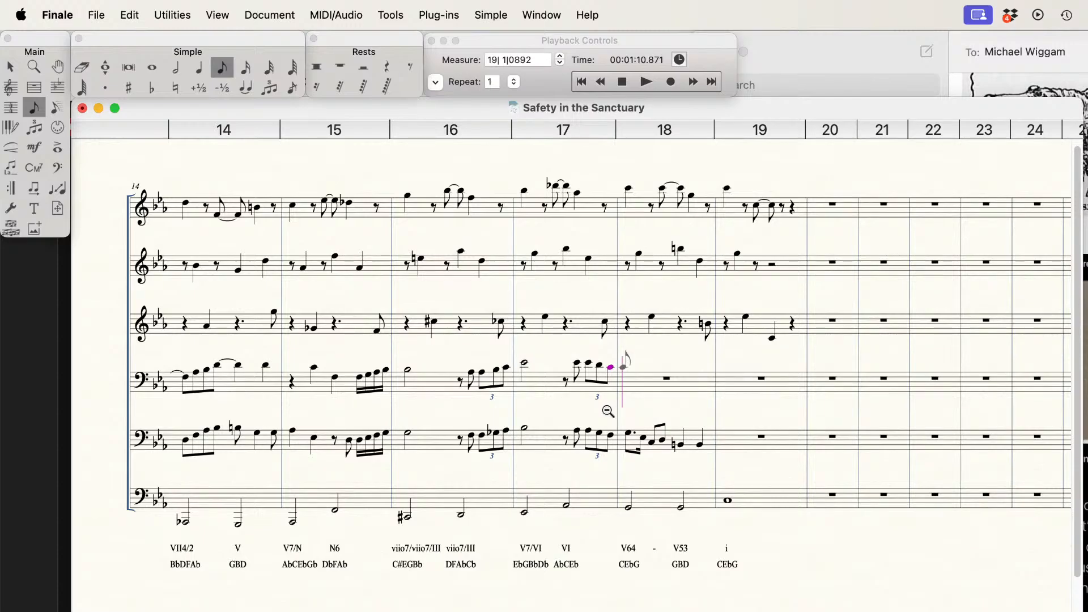
Step: Enter a dotted-eighth C and a sixteenth-note G on beat one of measure 18 on the fourth staff
{"action": "key", "text": "Return"}
{"action": "key", "text": "3"}
{"action": "key", "text": "Down"}
{"action": "key", "text": "Down"}
{"action": "key", "text": "Down"}
{"action": "key", "text": "Return"}
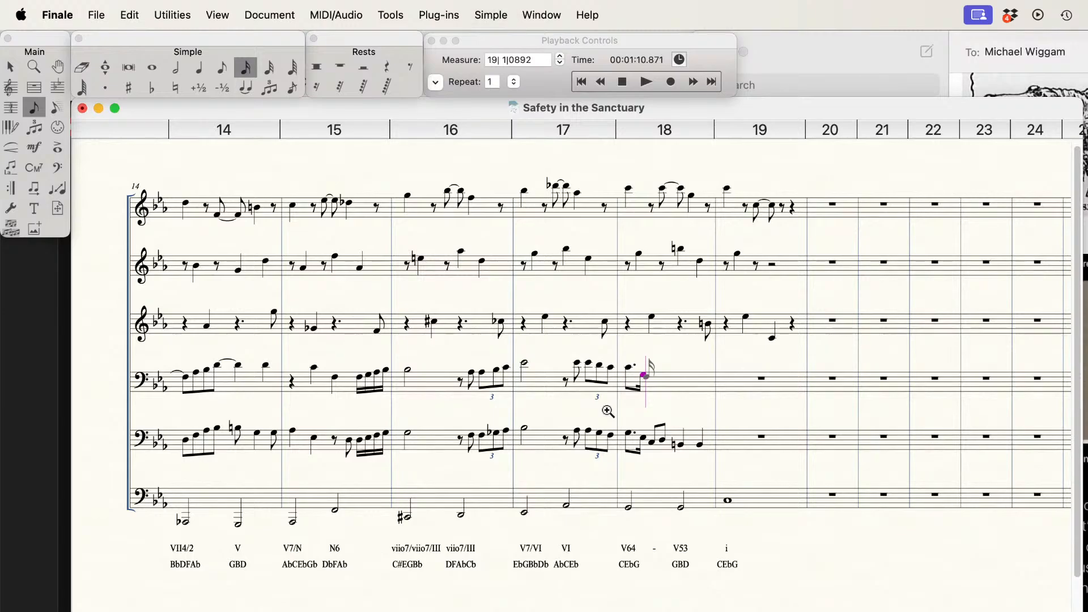
Step: Complete measure 18 of the fourth staff with eighth notes E-flat and F and two quarter-note Ds
{"action": "key", "text": "4"}
{"action": "key", "text": "Return"}
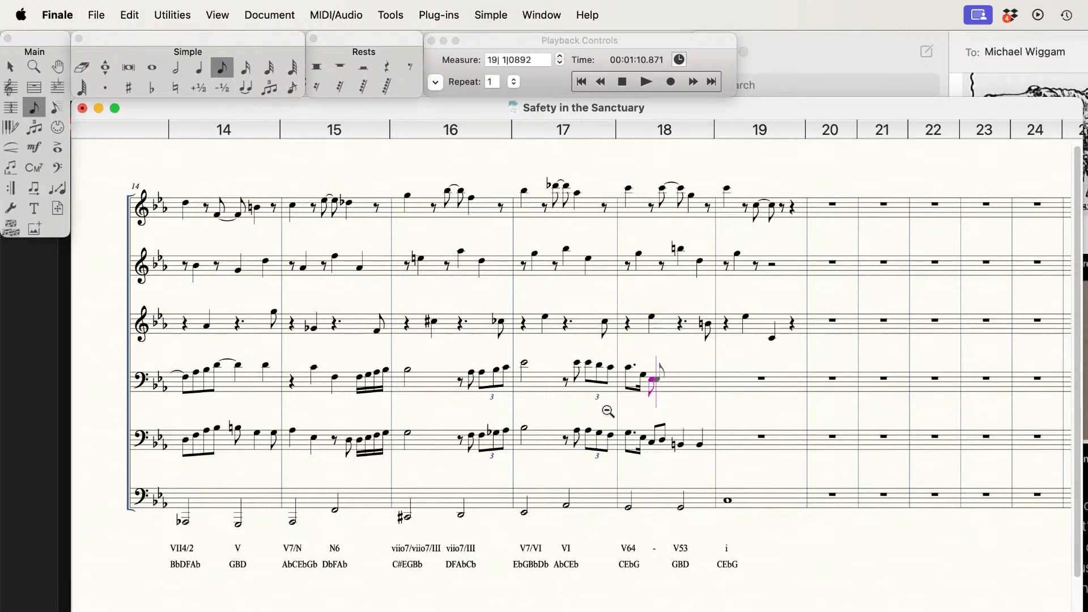
{"action": "key", "text": "Return"}
{"action": "key", "text": "Down"}
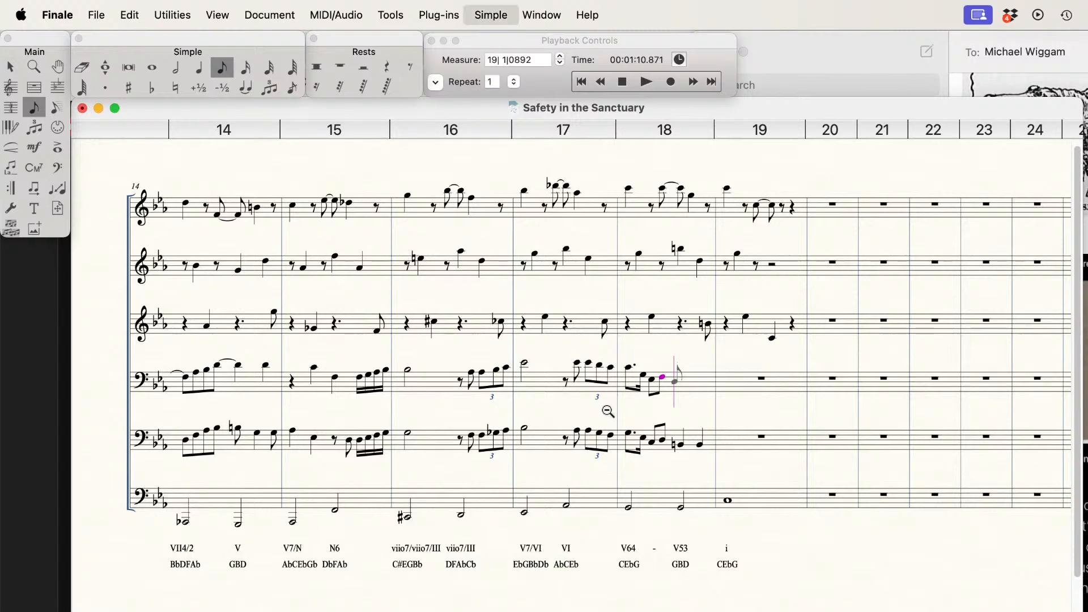
{"action": "key", "text": "5"}
{"action": "key", "text": "Return"}
{"action": "key", "text": "Return"}
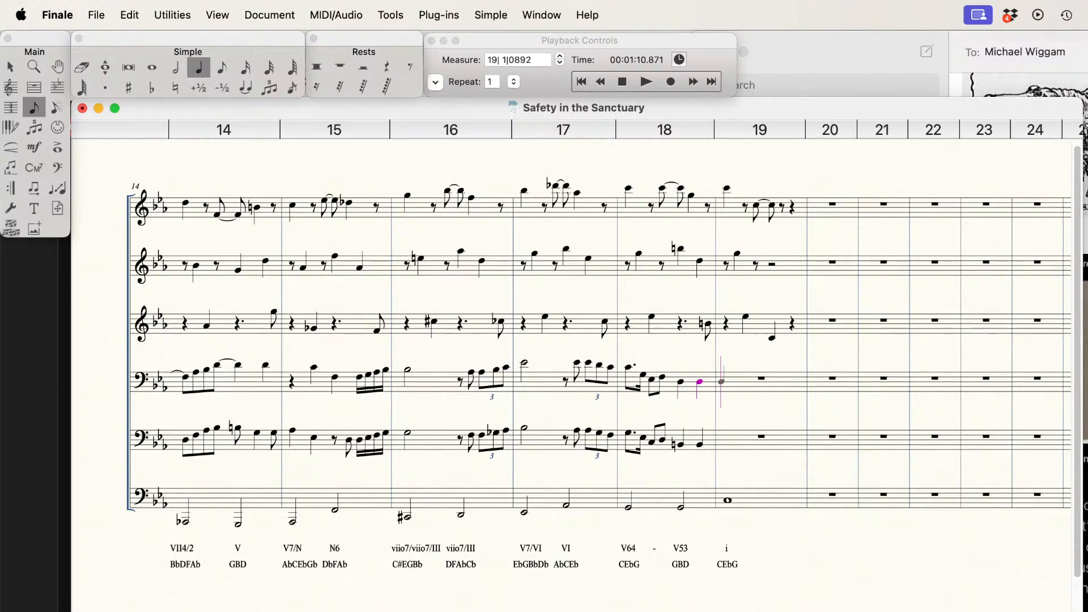
Step: Play back the score from measure 12 through measure 18 to check the new bass-clef parts
{"action": "scroll", "coordinate": [475, 278], "scroll_direction": "left", "scroll_amount": 3}
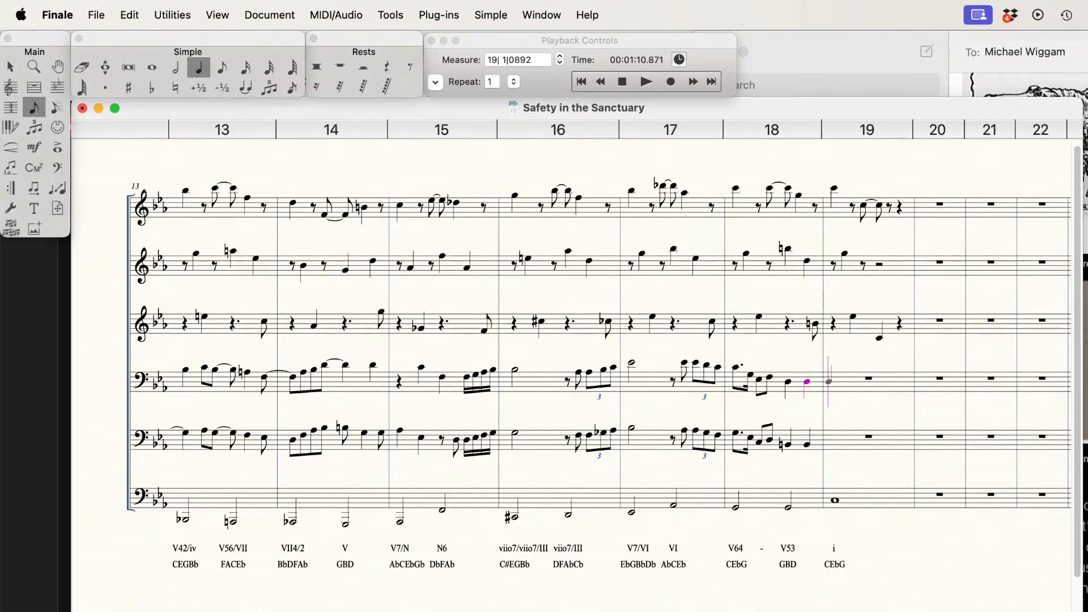
{"action": "left_click", "coordinate": [622, 82]}
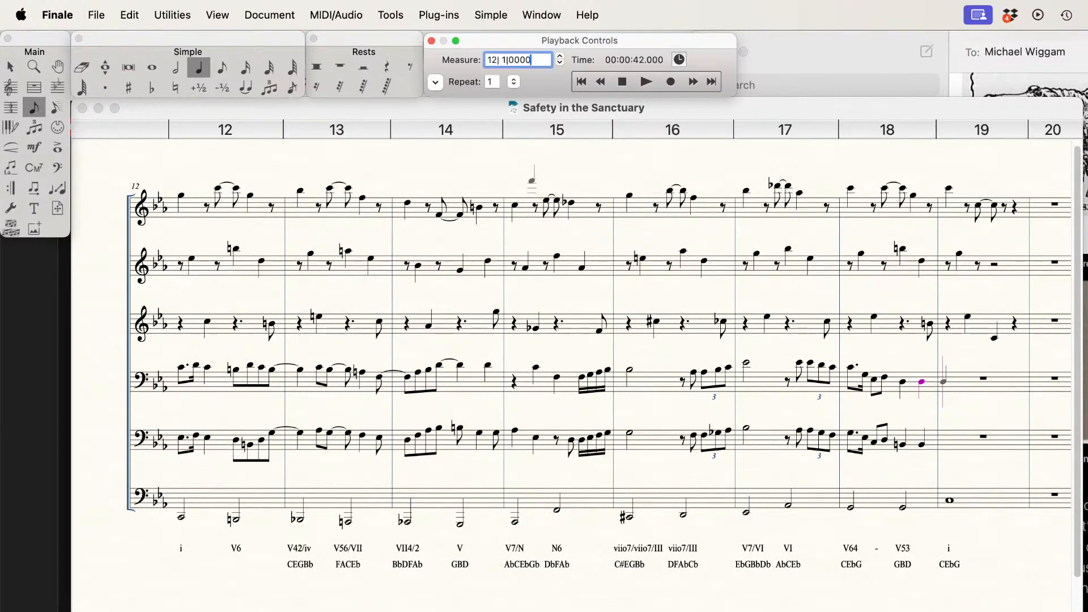
{"action": "key", "text": "space"}
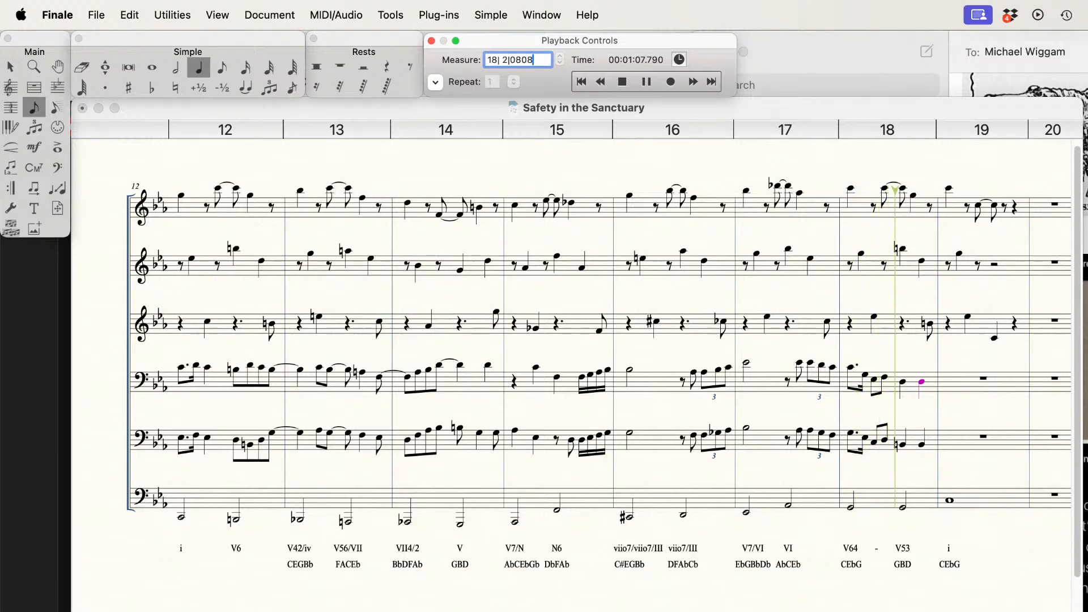
{"action": "key", "text": "space"}
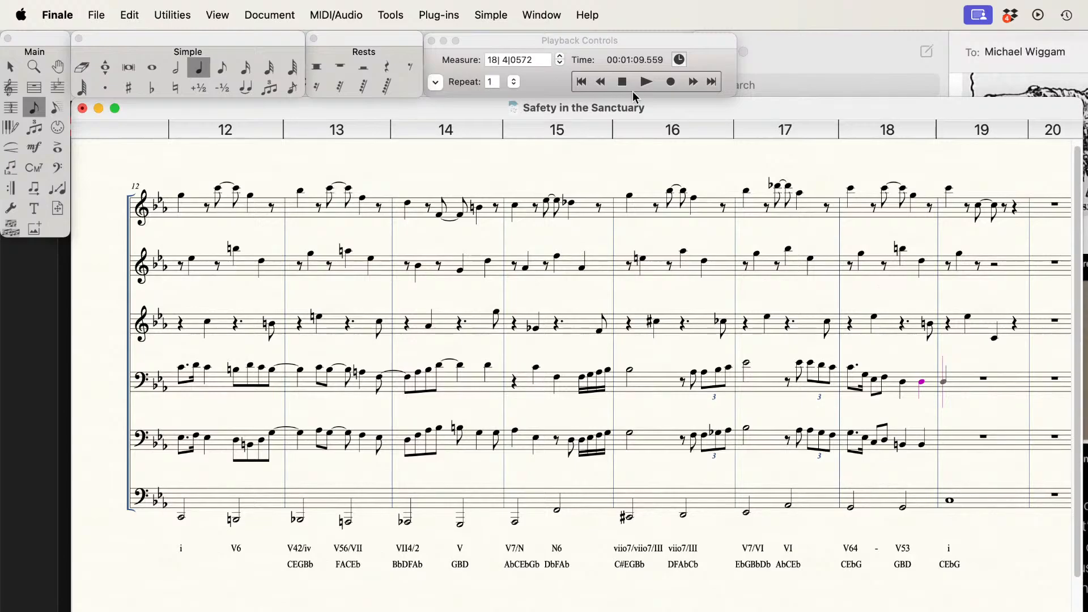
Step: Change the G-flat in the measure 16 triplet of the fifth staff to G-natural
{"action": "left_click", "coordinate": [8, 67]}
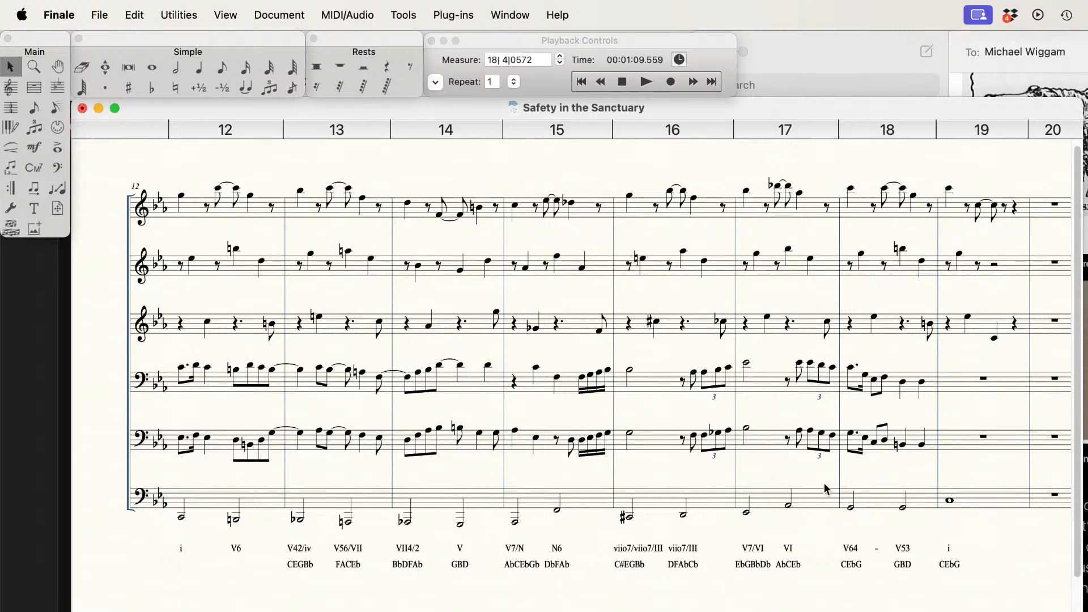
{"action": "left_click", "coordinate": [216, 75]}
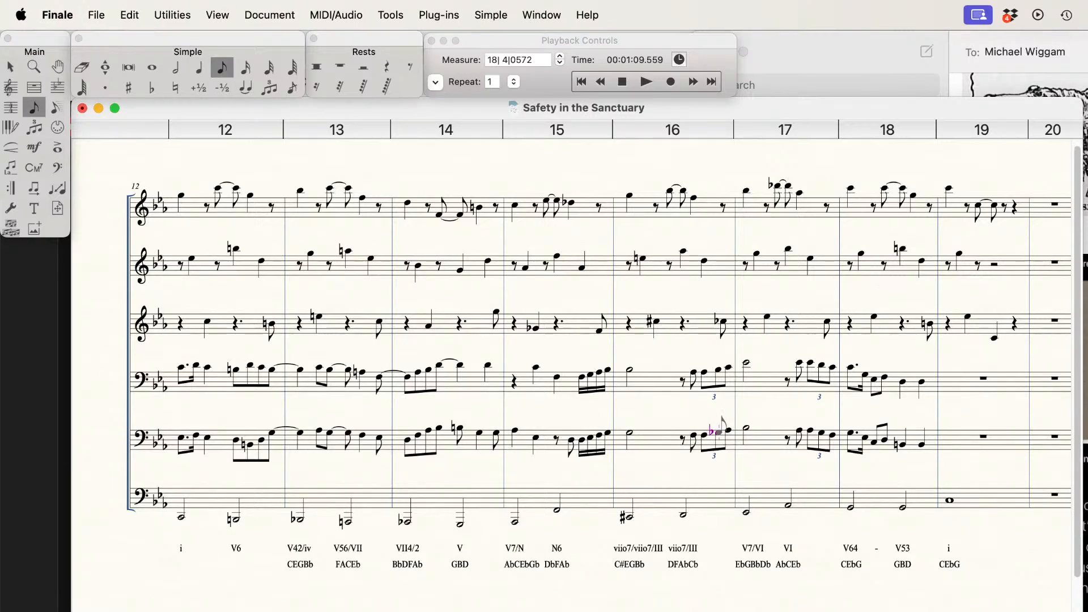
{"action": "key", "text": "n"}
Step: Play back from measure 12 into measure 16 and lower both Ds in measure 15 of the fifth staff to D-flat
{"action": "left_click", "coordinate": [622, 81]}
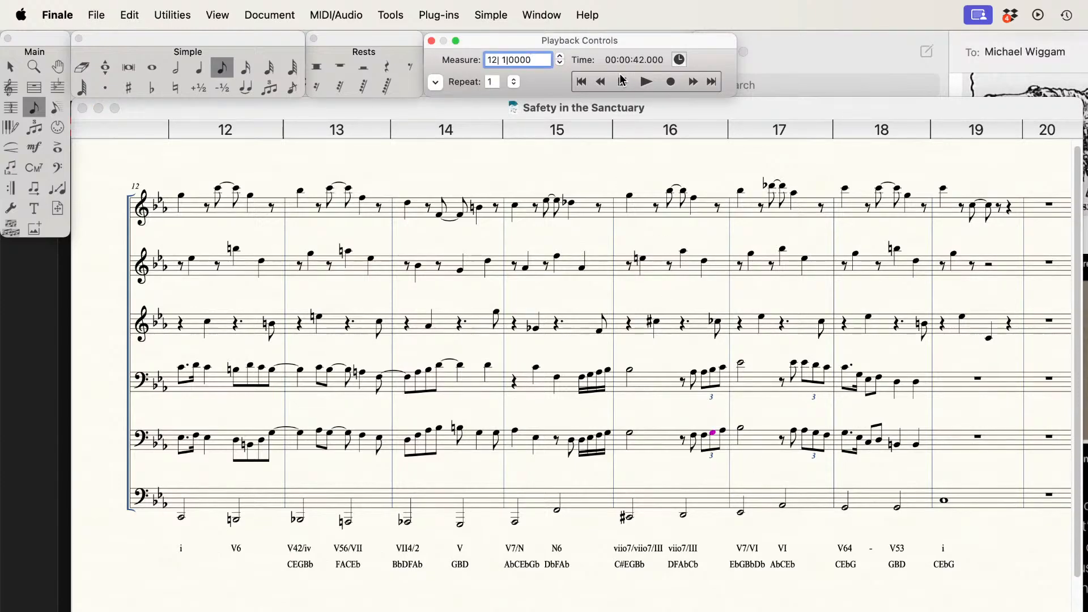
{"action": "key", "text": "space"}
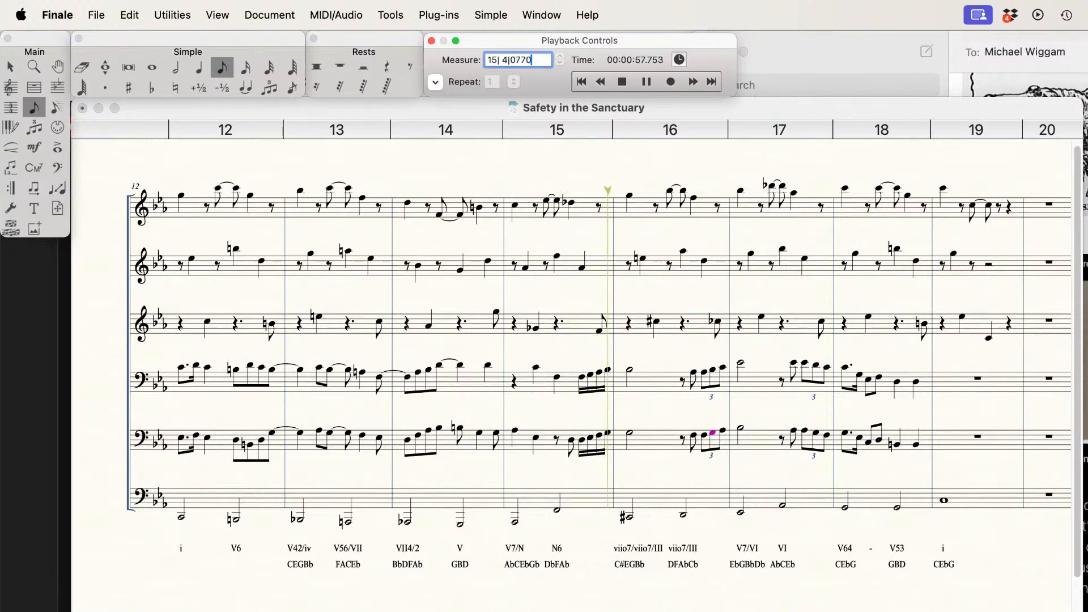
{"action": "key", "text": "space"}
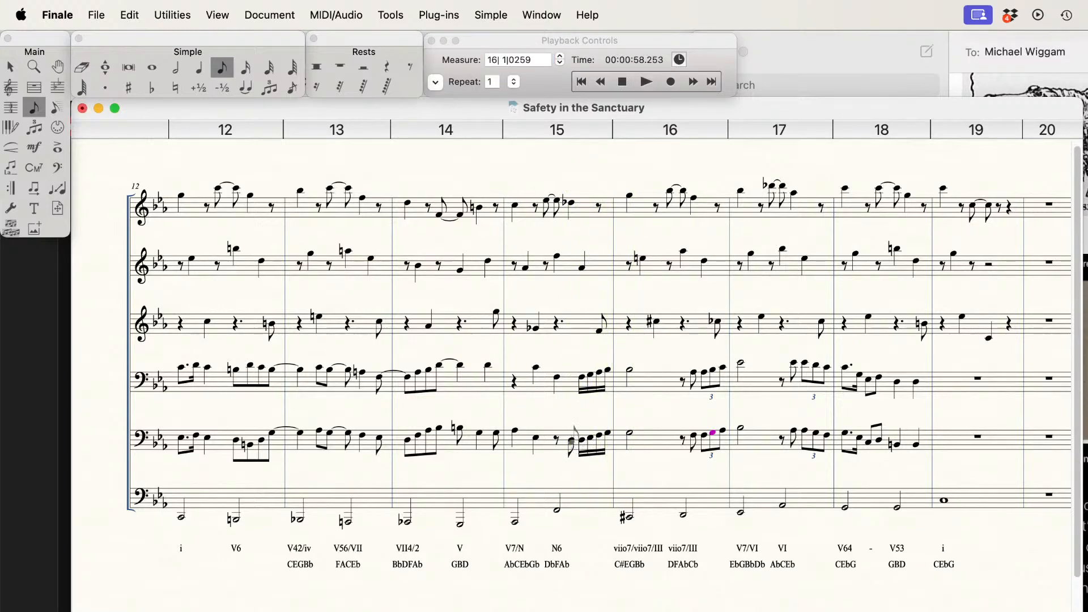
{"action": "key", "text": "minus"}
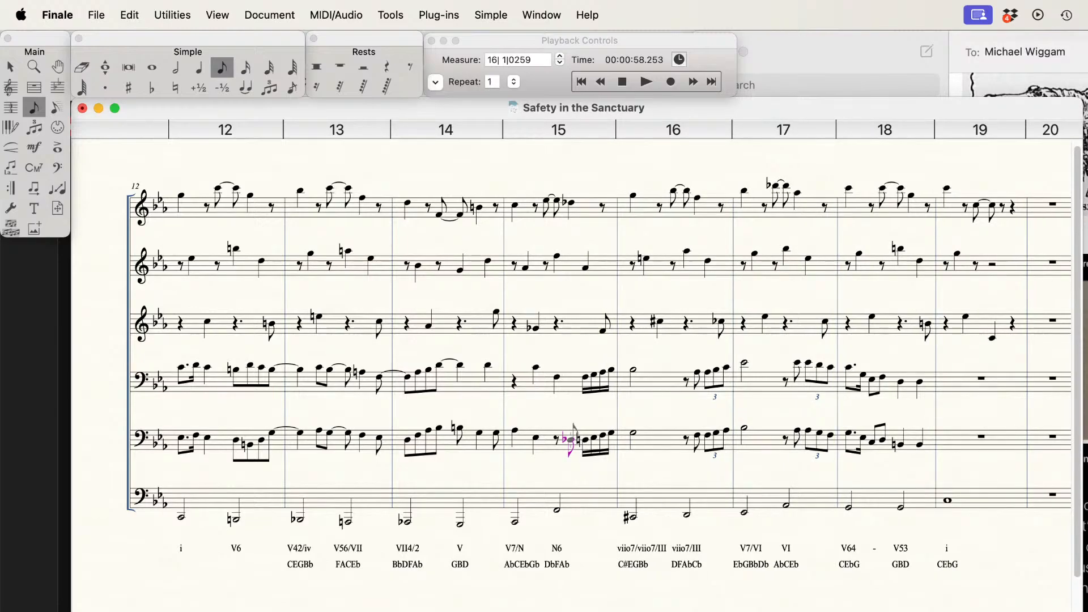
{"action": "key", "text": "Right"}
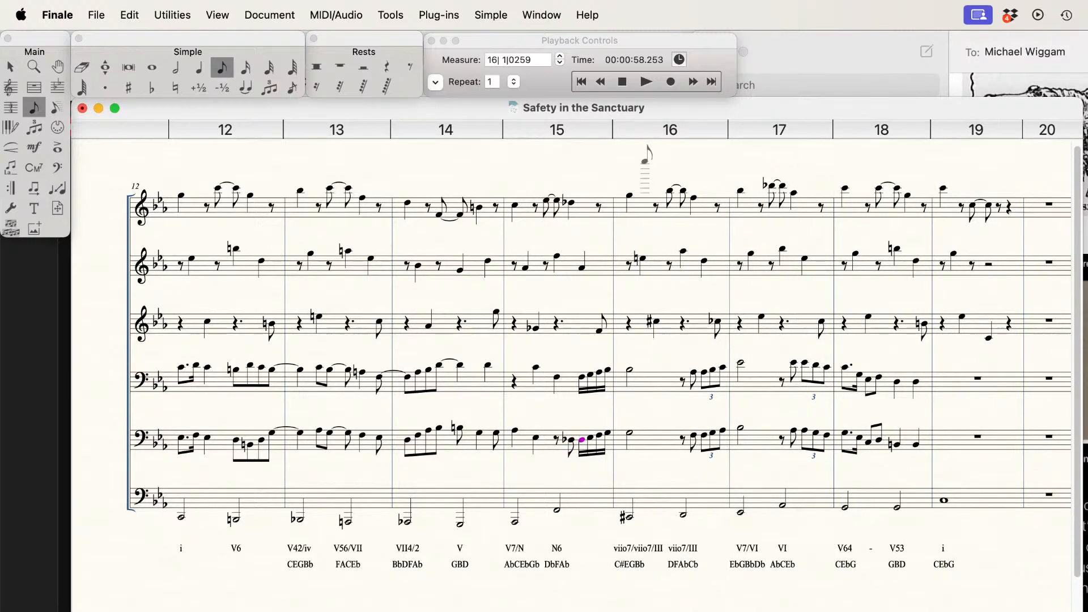
Step: Play the passage into measure 17 and lower the last triplet note in measure 16 of the fourth staff to C-flat
{"action": "left_click", "coordinate": [646, 81]}
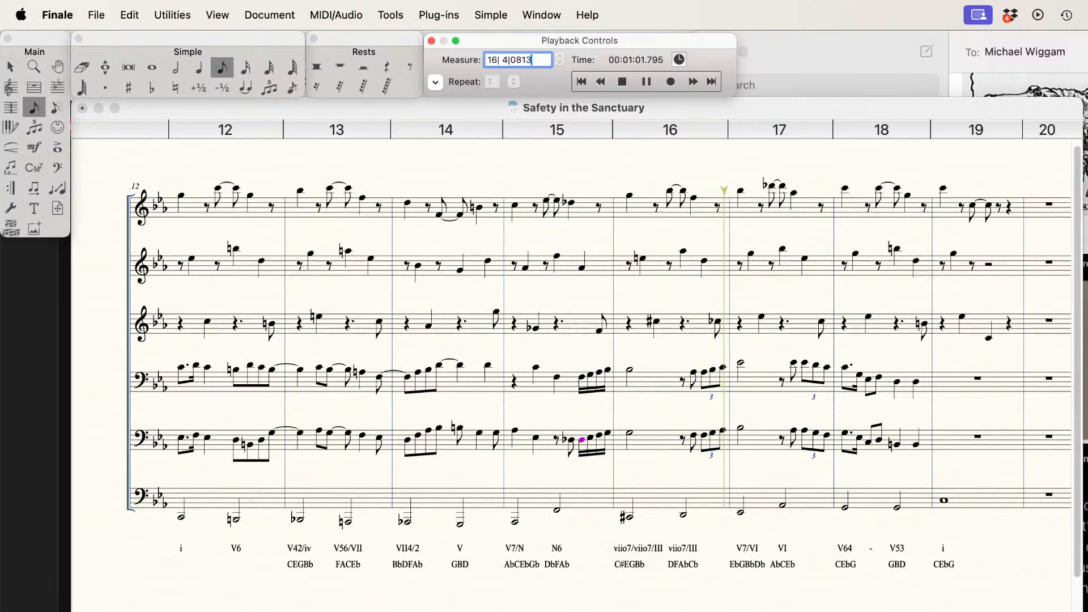
{"action": "key", "text": "space"}
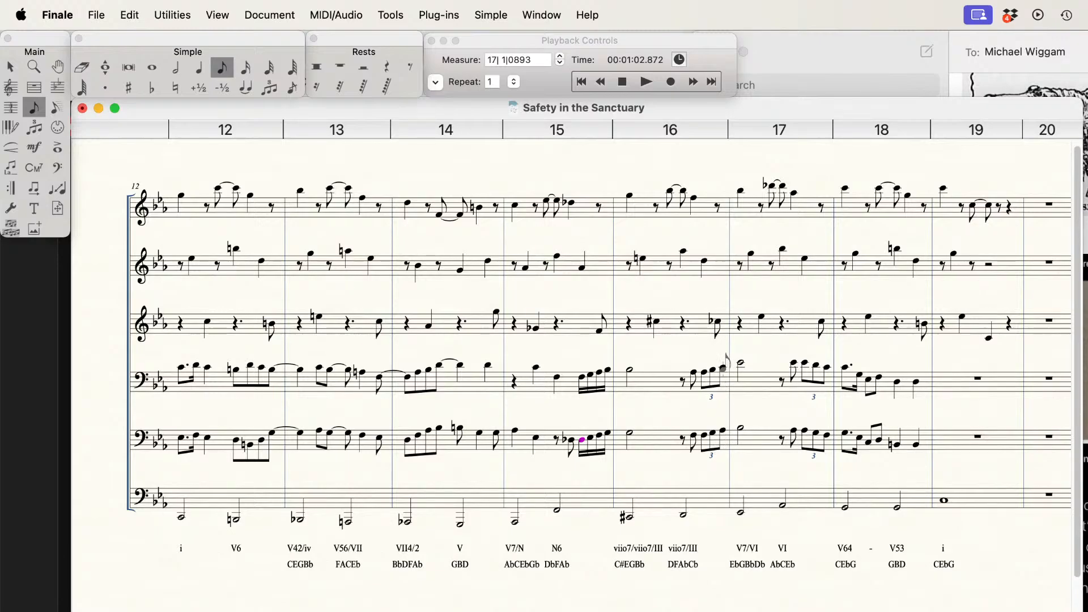
{"action": "left_click", "coordinate": [723, 366]}
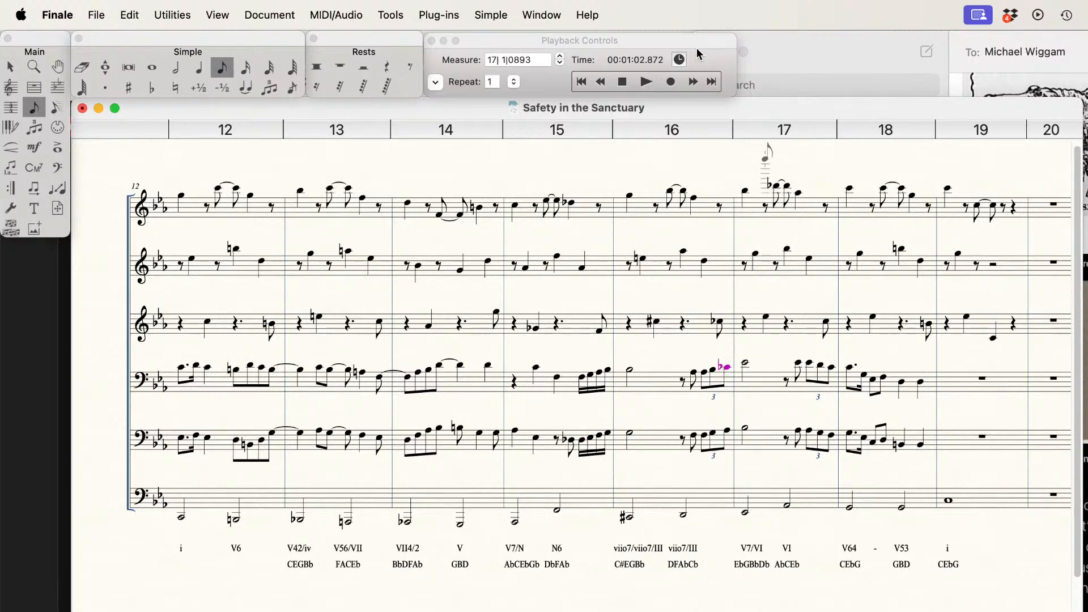
Step: Play back from measure 12 into measure 18 to check the altered notes
{"action": "left_click", "coordinate": [615, 85]}
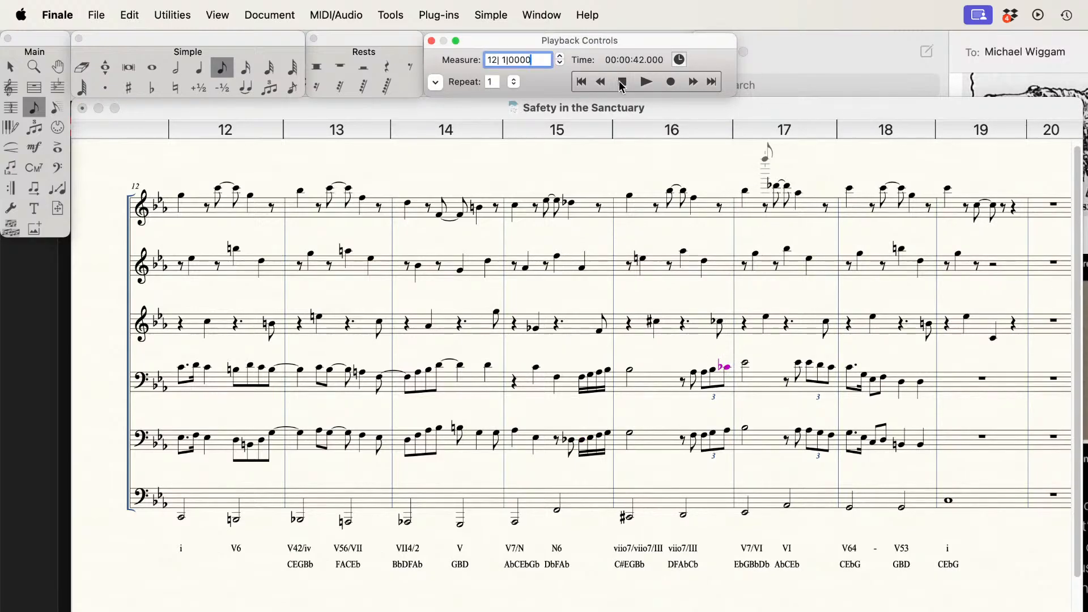
{"action": "key", "text": "space"}
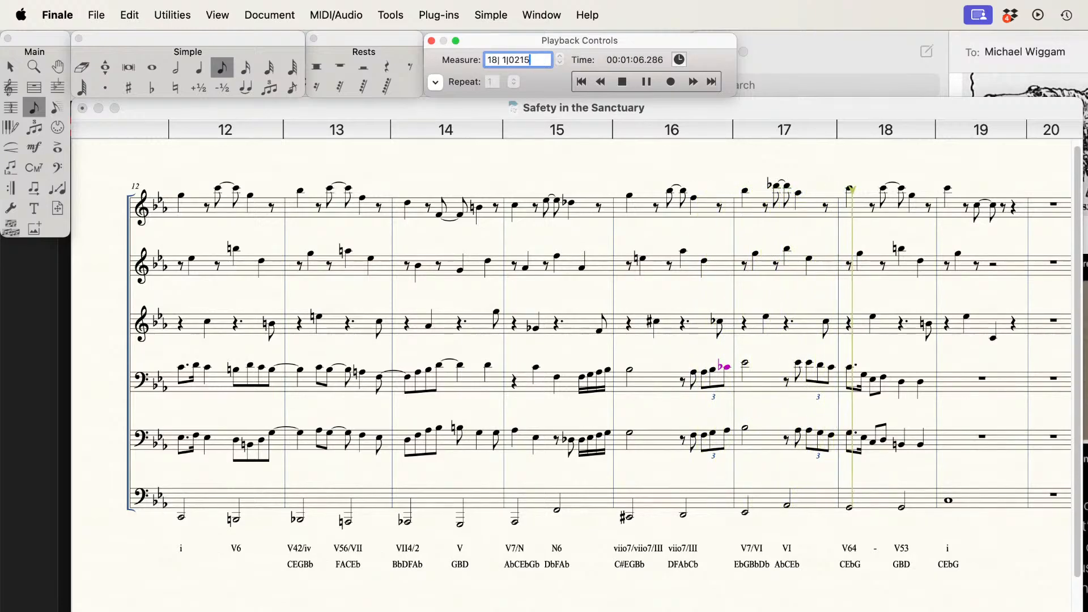
{"action": "key", "text": "space"}
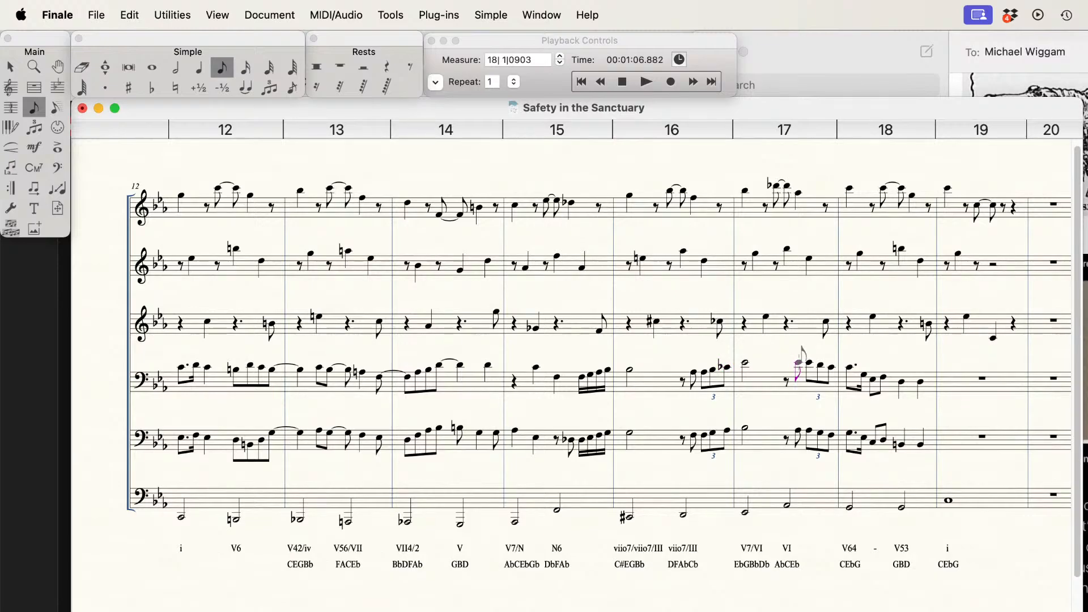
Step: Lower the eighth note and triplet in measure 17 of the fourth staff by a third to C, C, B-flat, A-flat
{"action": "key", "text": "Right"}
{"action": "key", "text": "Down"}
{"action": "key", "text": "Down"}
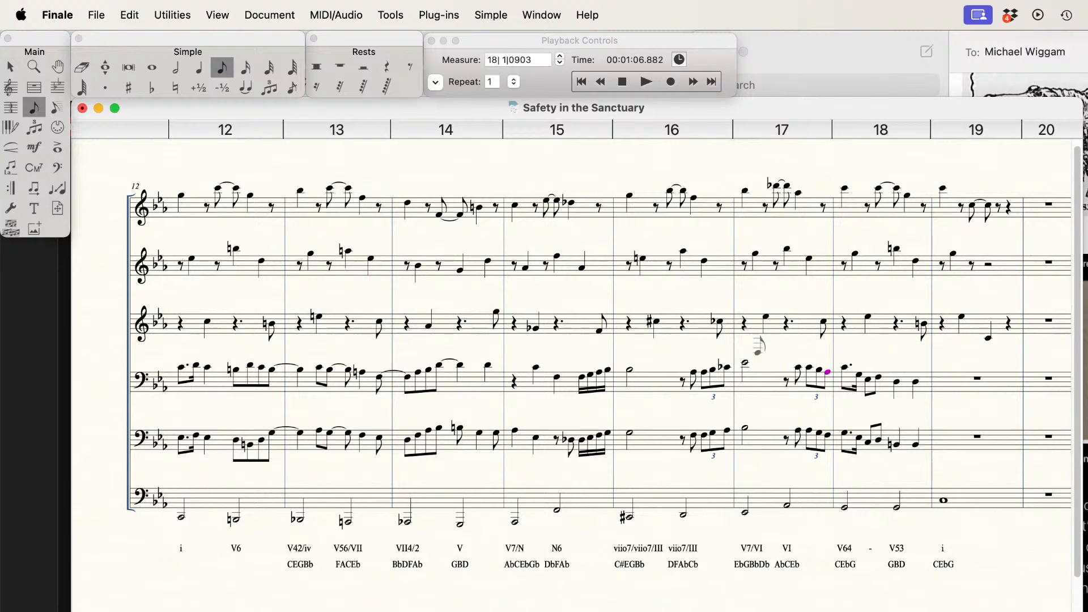
Step: Play the revised passage back into measure 19
{"action": "left_click", "coordinate": [626, 82]}
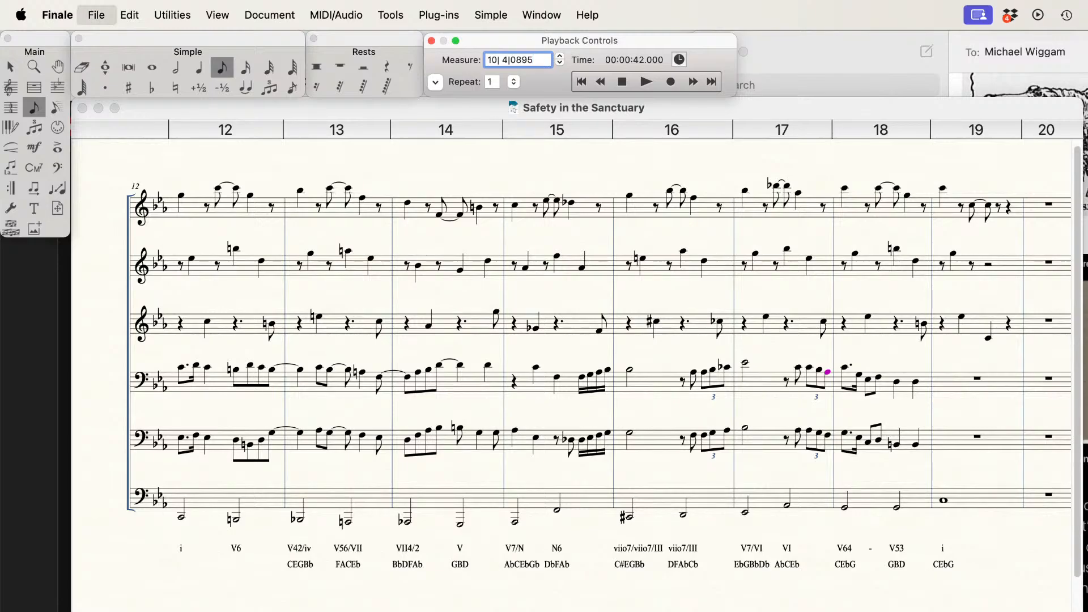
{"action": "left_click", "coordinate": [646, 83]}
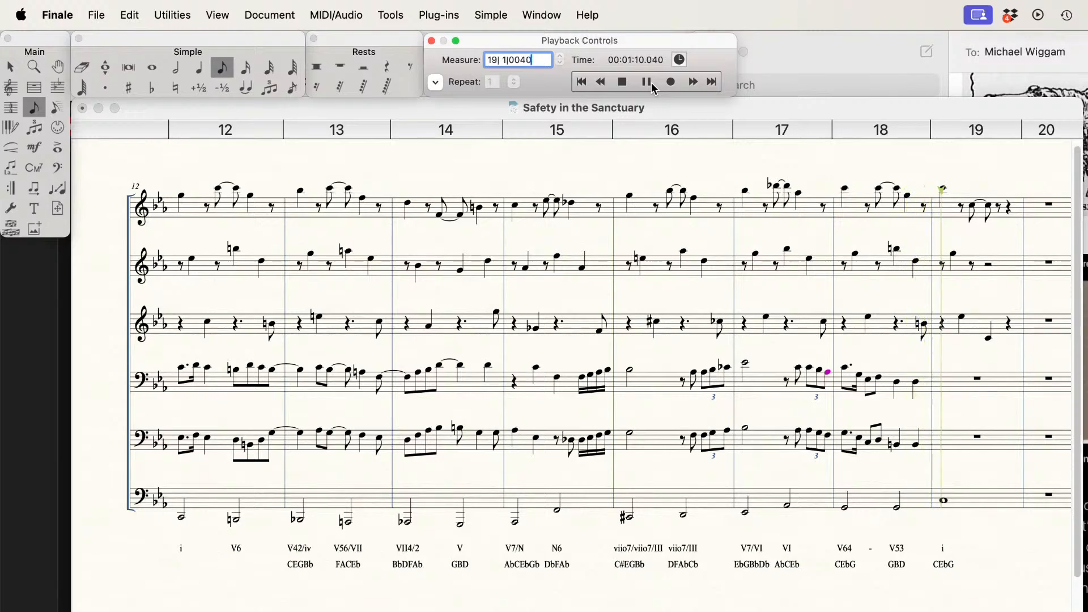
{"action": "left_click", "coordinate": [651, 84]}
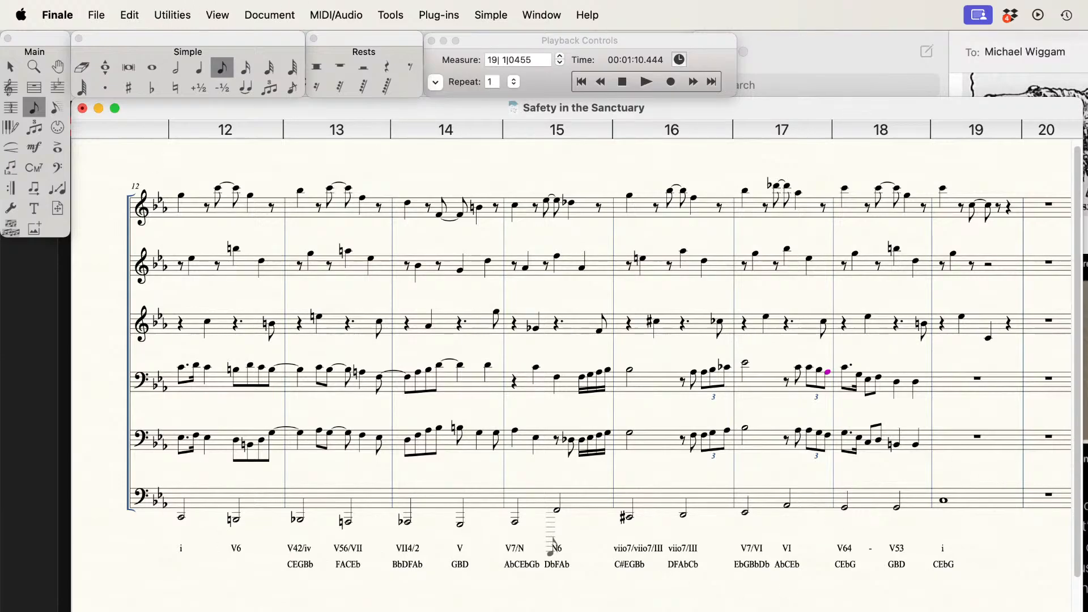
Step: Try C as the last triplet note in measure 17 of the fourth staff, return it to A-flat and leave note entry
{"action": "key", "text": "Up"}
{"action": "key", "text": "Up"}
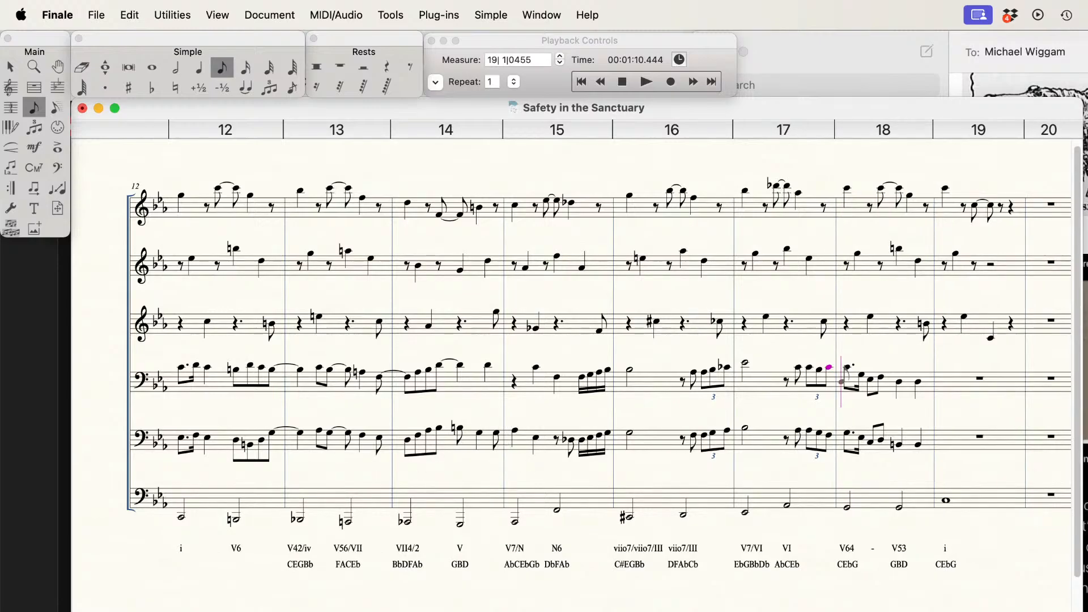
{"action": "key", "text": "Down"}
{"action": "key", "text": "Down"}
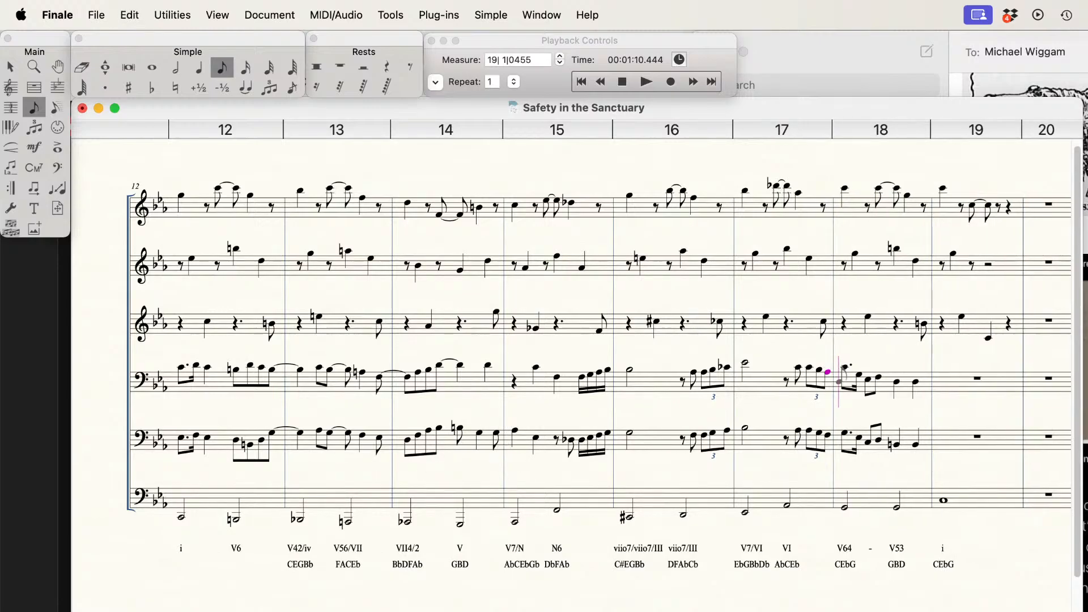
{"action": "left_click", "coordinate": [12, 67]}
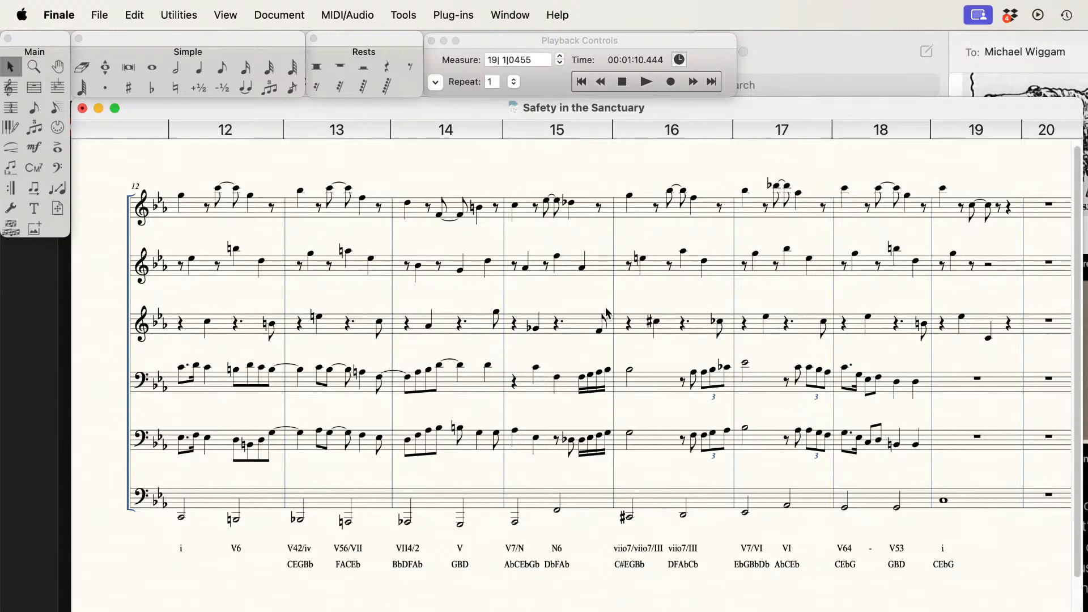
Step: Stop playback, clear measure 19 in all six staves, and delete measures 19 through 30 from the score
{"action": "left_click", "coordinate": [622, 82]}
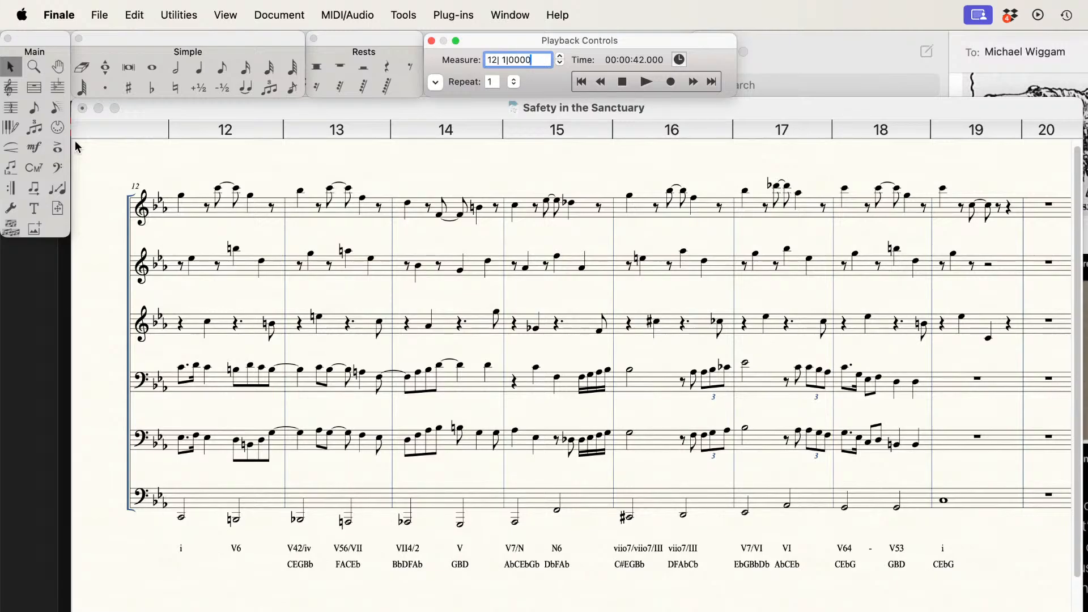
{"action": "left_click", "coordinate": [958, 213]}
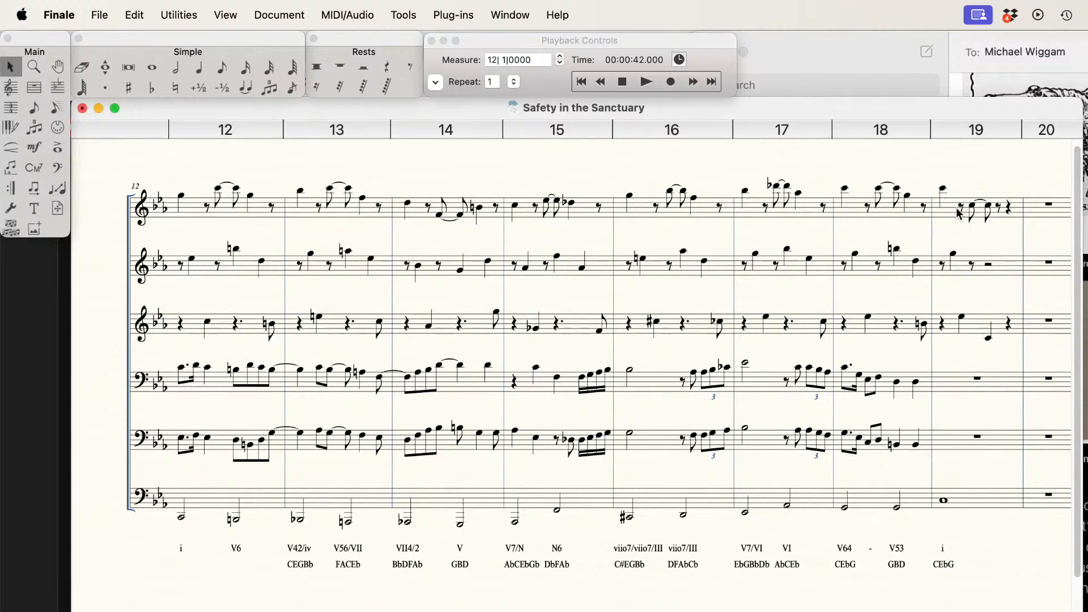
{"action": "left_click", "coordinate": [982, 213]}
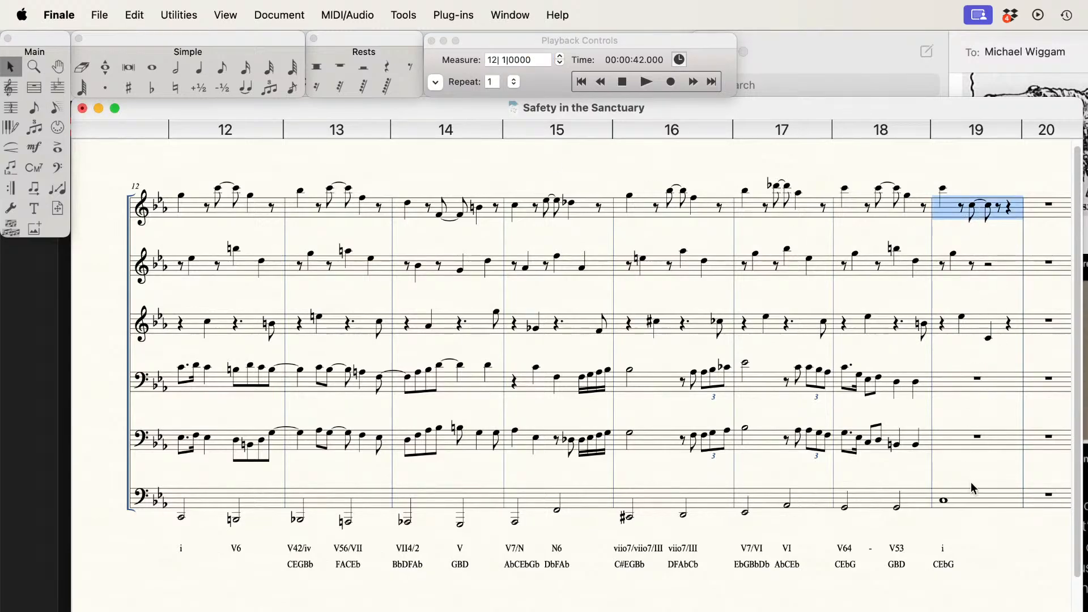
{"action": "left_click", "coordinate": [972, 502], "text": "shift"}
{"action": "key", "text": "Delete"}
{"action": "left_click", "coordinate": [960, 223]}
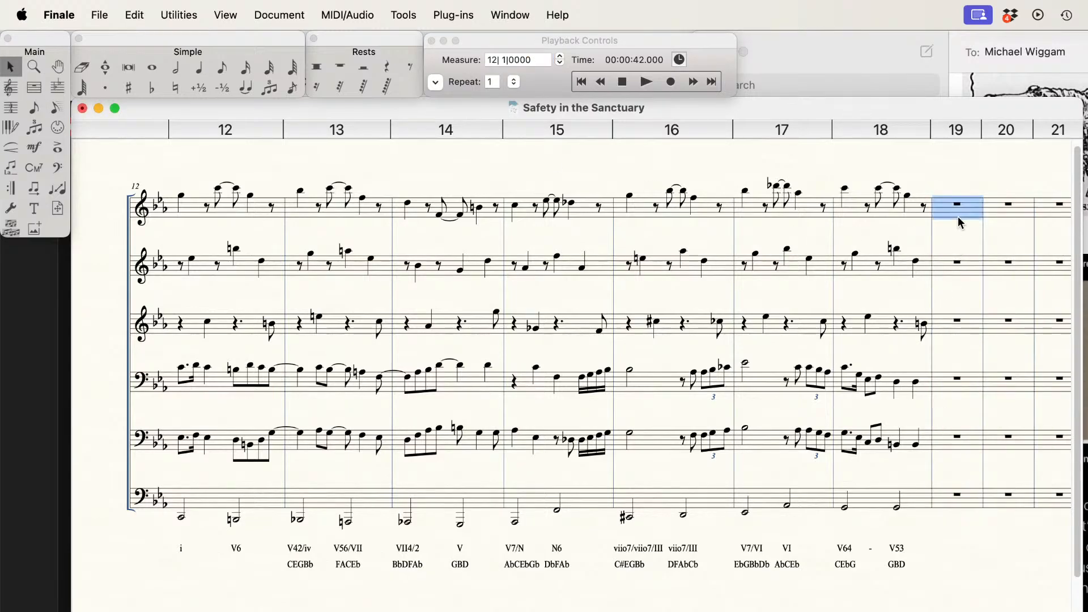
{"action": "scroll", "coordinate": [935, 565], "scroll_direction": "right", "scroll_amount": 10}
{"action": "left_click", "coordinate": [203, 504], "text": "shift"}
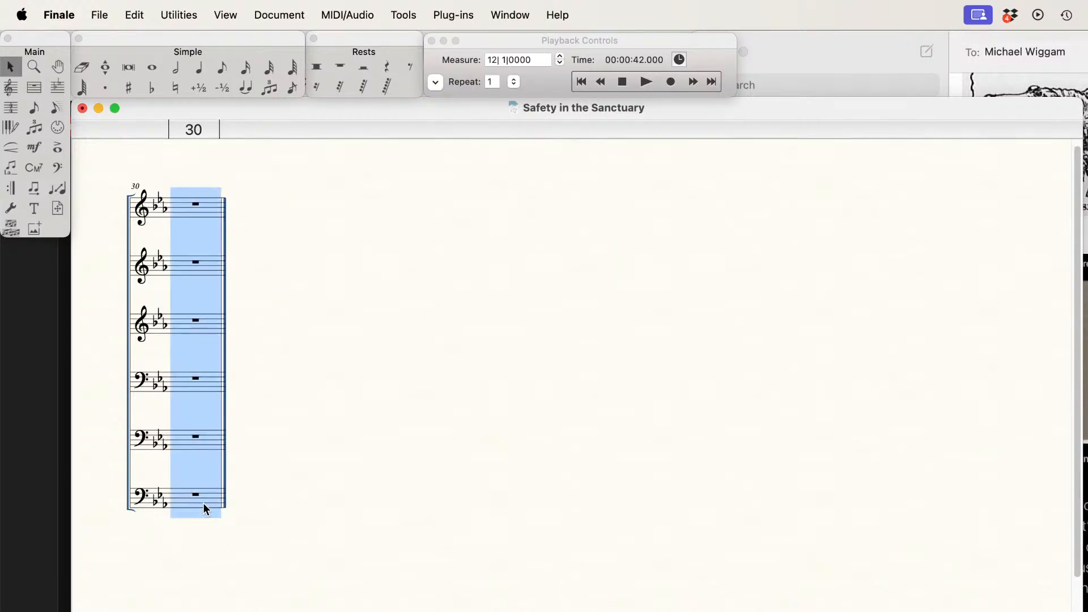
{"action": "key", "text": "Delete"}
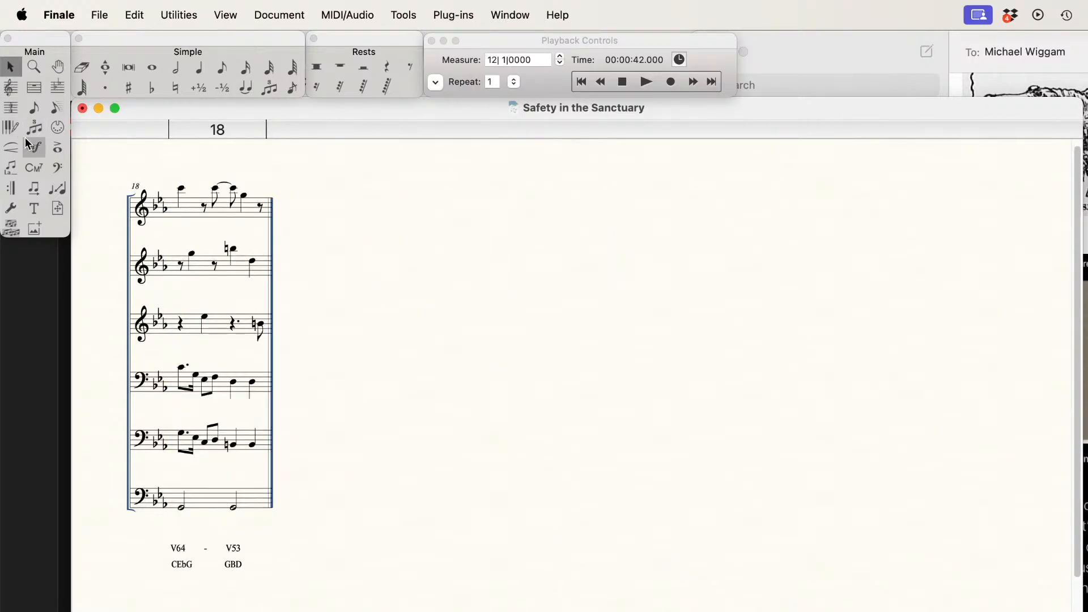
Step: Add a backward repeat with ending bracket to measure 18, always jumping to the nearest forward repeat and shown on the top staff only
{"action": "left_click", "coordinate": [12, 189]}
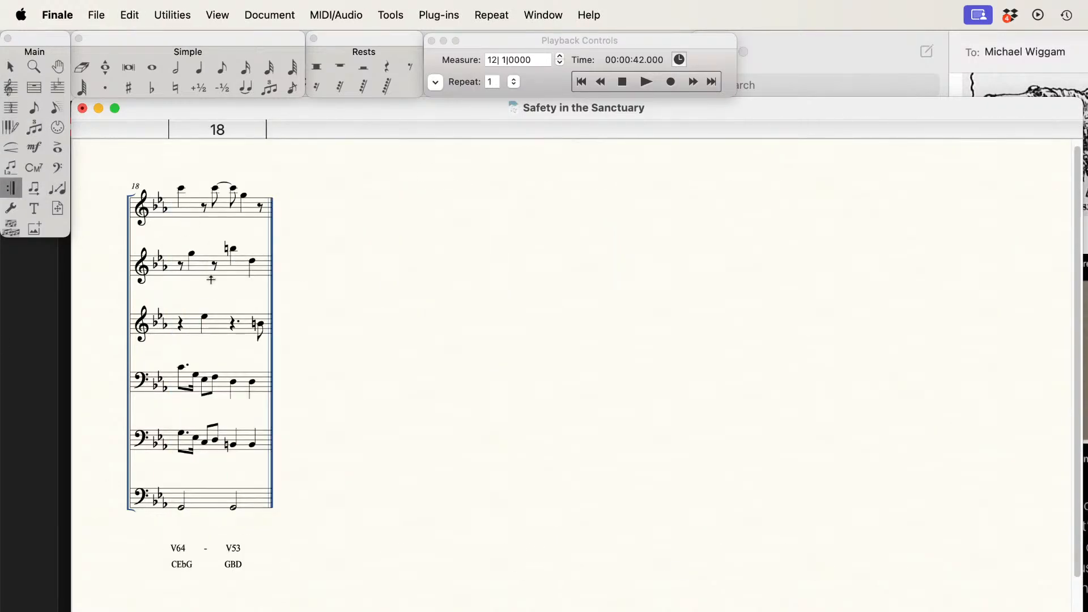
{"action": "double_click", "coordinate": [209, 276]}
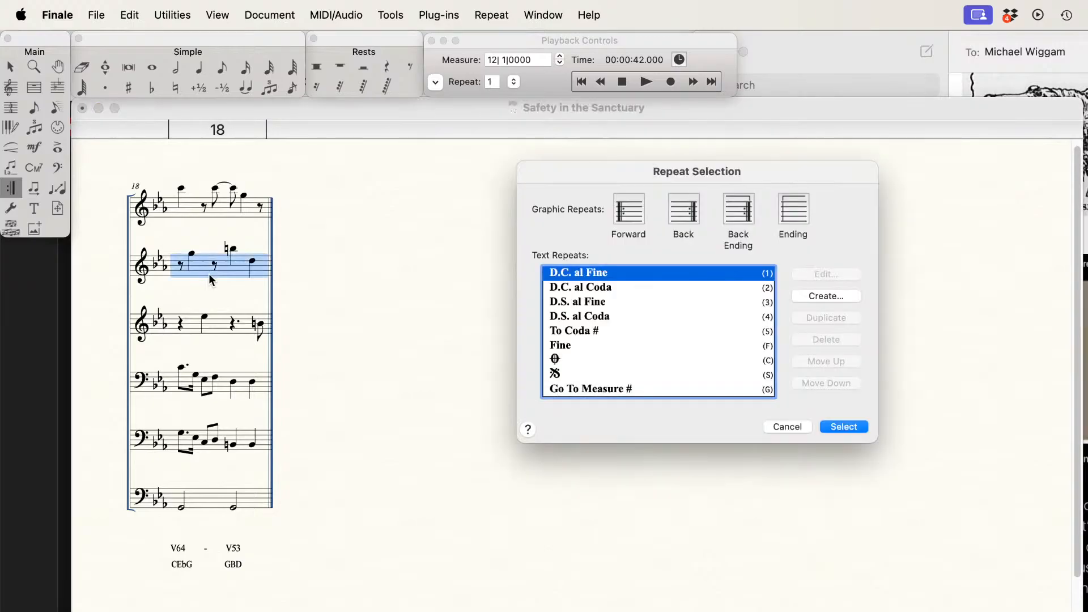
{"action": "left_click", "coordinate": [729, 207]}
{"action": "left_click", "coordinate": [848, 422]}
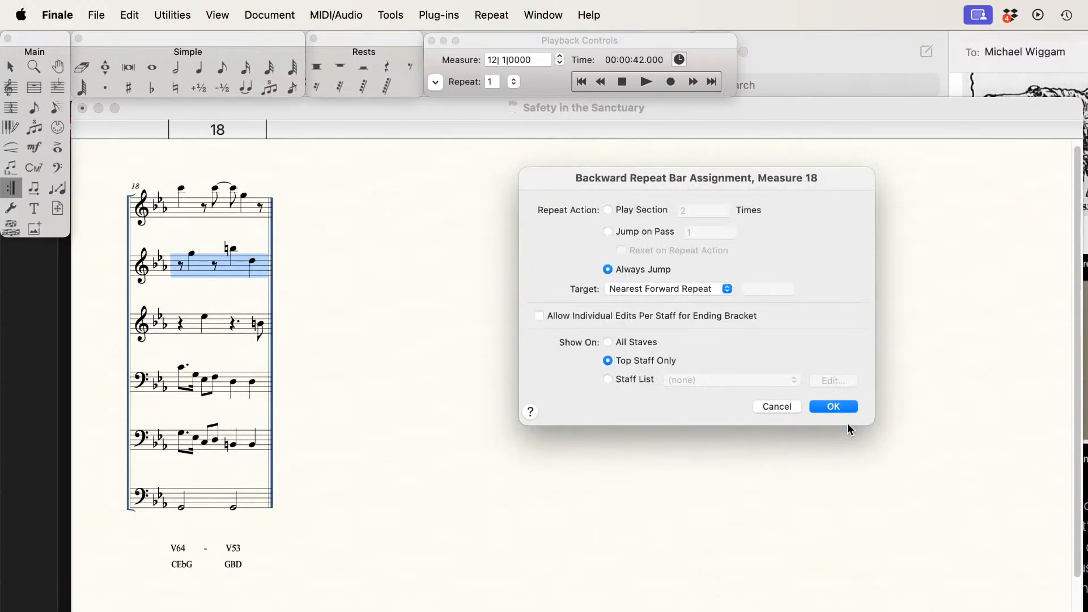
{"action": "left_click", "coordinate": [838, 407]}
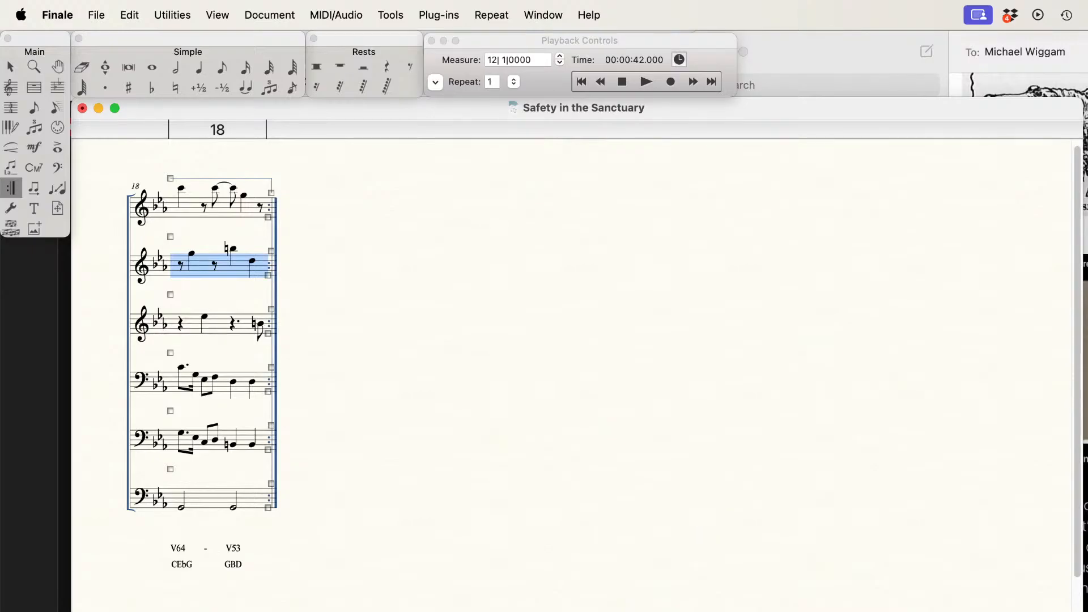
Step: Switch the score to Page View and bring up the first page at a readable size
{"action": "key", "text": "super+e"}
{"action": "key", "text": "super+equal"}
{"action": "key", "text": "super+equal"}
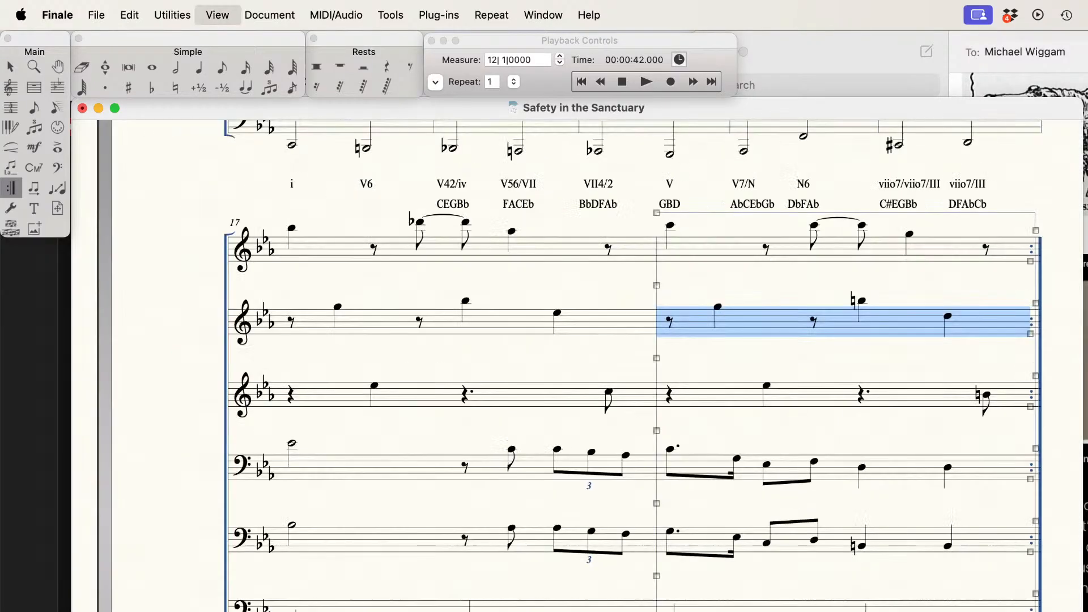
{"action": "key", "text": "super+minus"}
{"action": "scroll", "coordinate": [476, 210], "scroll_direction": "left", "scroll_amount": 13}
{"action": "scroll", "coordinate": [477, 210], "scroll_direction": "up", "scroll_amount": 6}
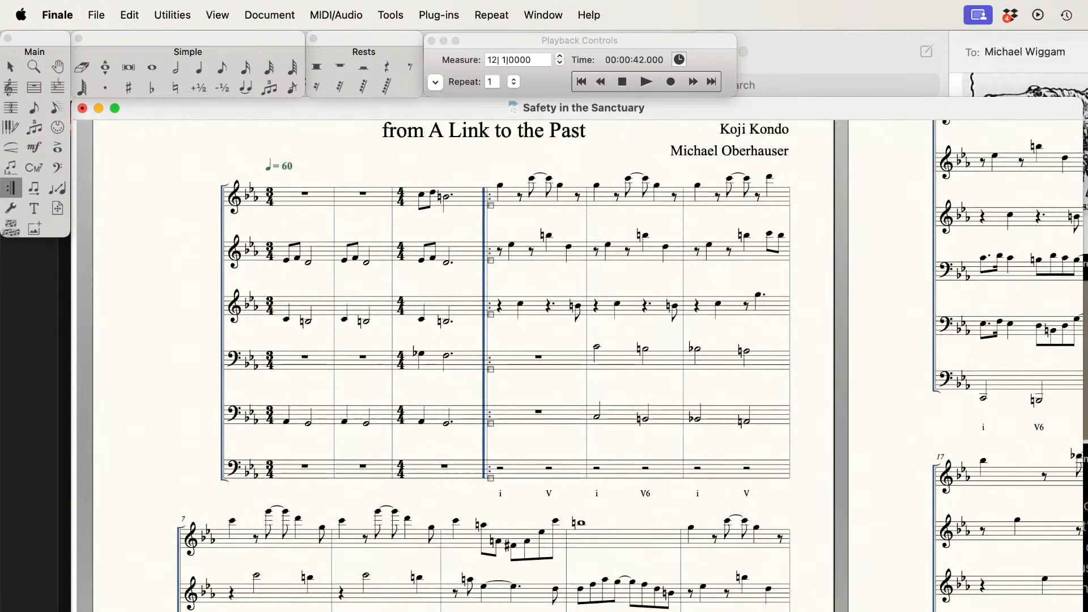
Step: Play the whole arrangement from measure 1 through the repeat back into measure 4, stop playback, and switch to another application
{"action": "left_click", "coordinate": [622, 82]}
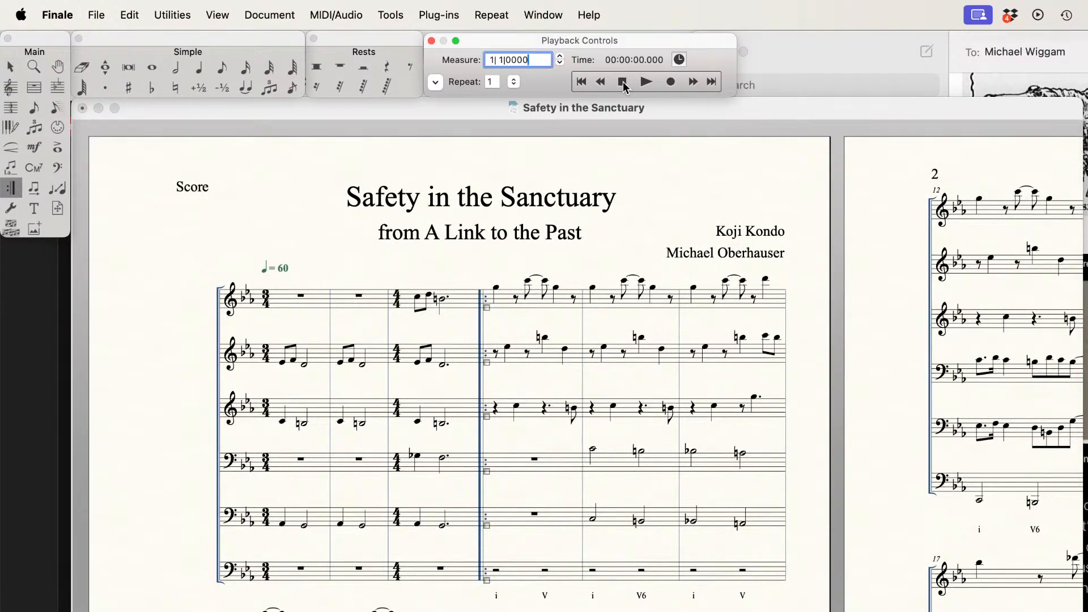
{"action": "left_click", "coordinate": [646, 82]}
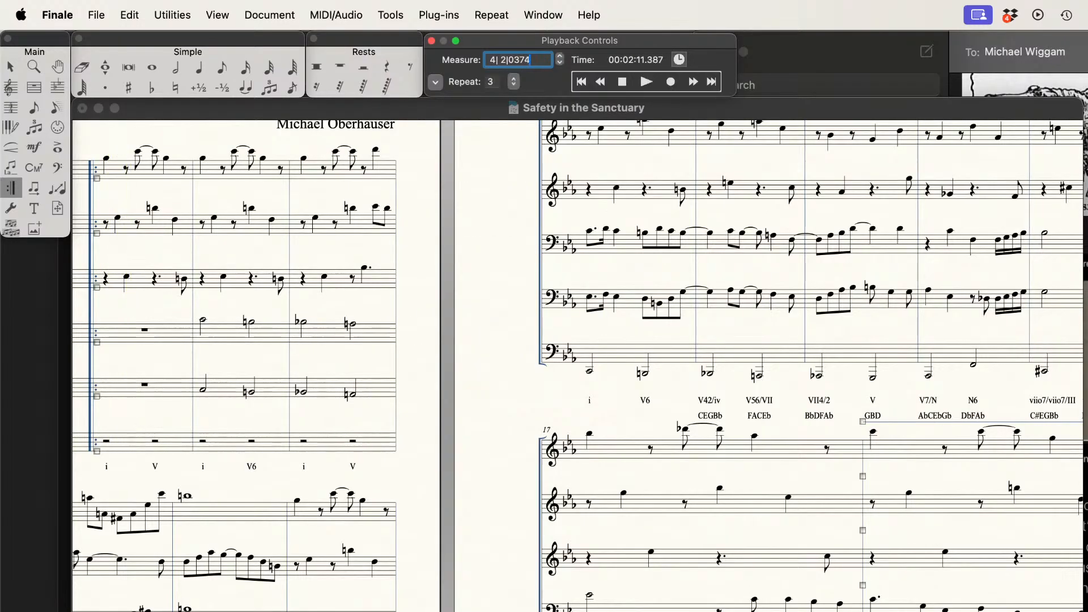
{"action": "left_click", "coordinate": [475, 495]}
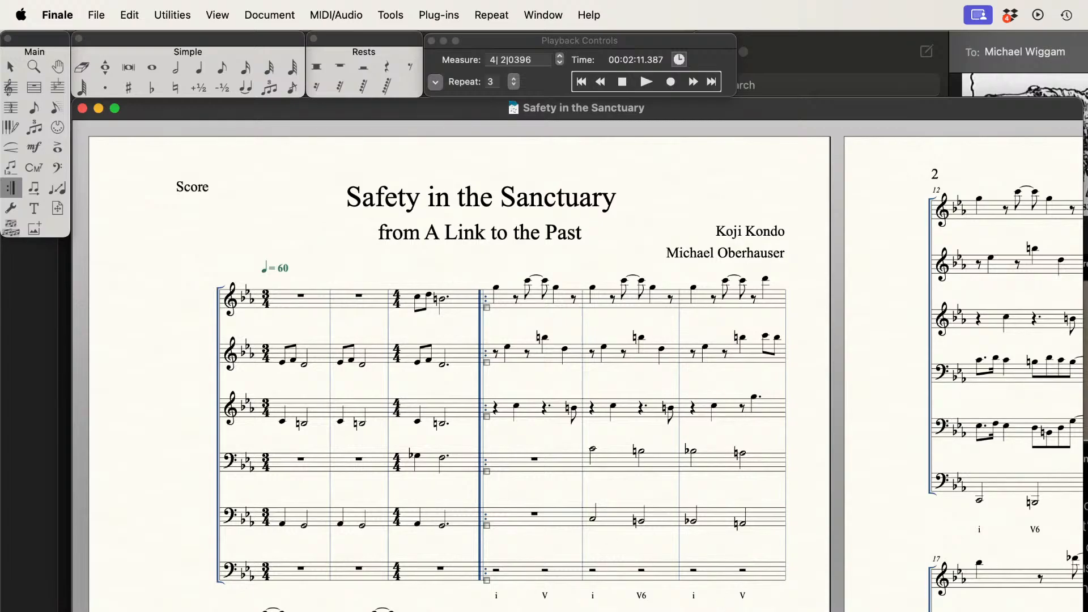
{"action": "key", "text": "super+Tab"}
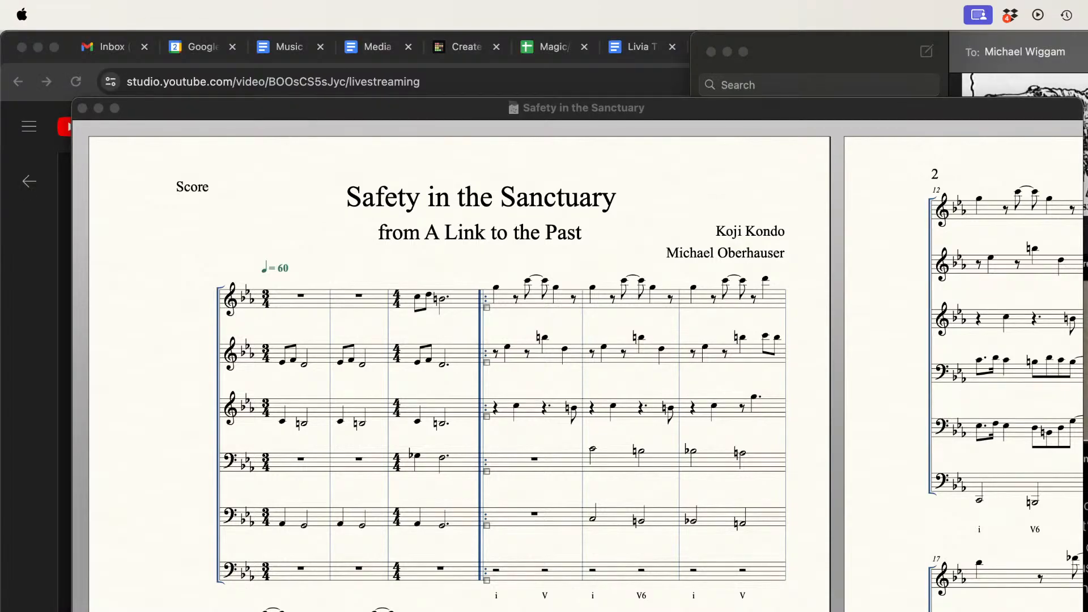
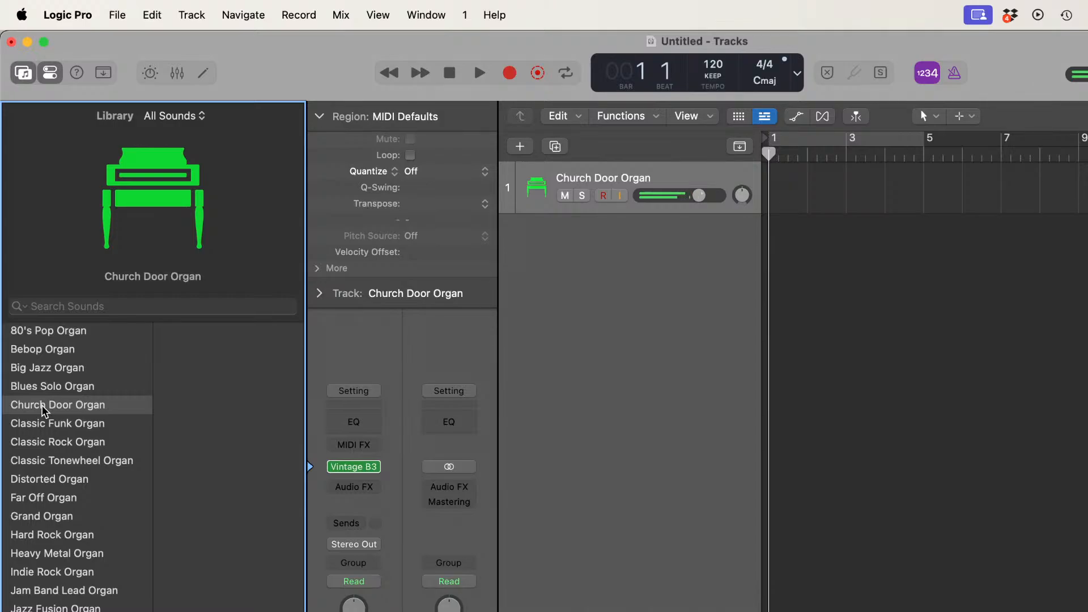
Step: Duplicate the Church Door Organ track in Logic Pro until there are six tracks, and select the first one
{"action": "left_click", "coordinate": [555, 146]}
{"action": "left_click", "coordinate": [555, 146]}
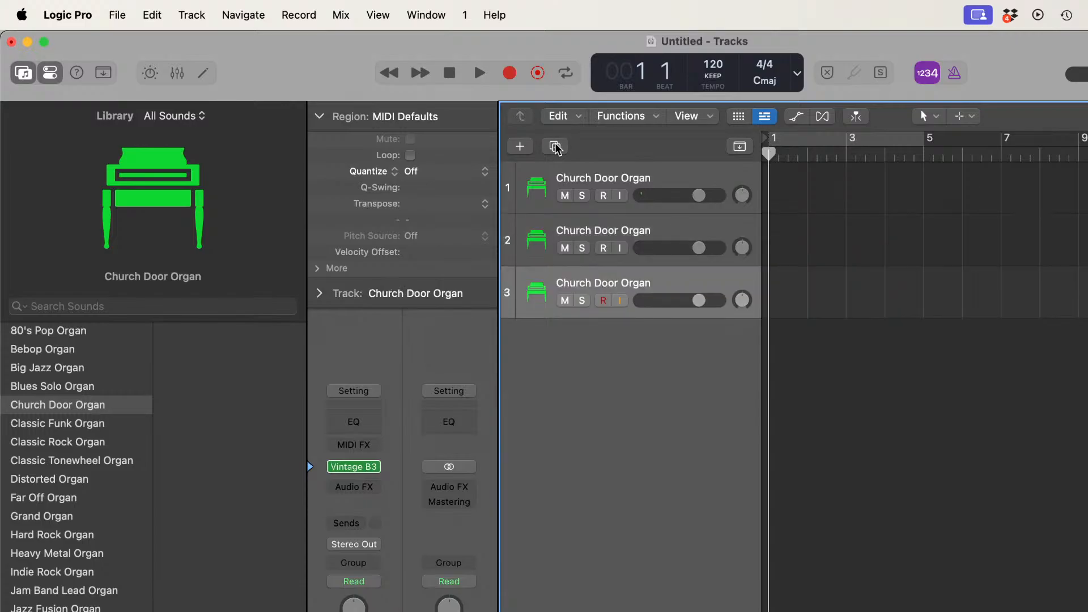
{"action": "left_click", "coordinate": [555, 147]}
{"action": "left_click", "coordinate": [555, 146]}
{"action": "left_click", "coordinate": [555, 146]}
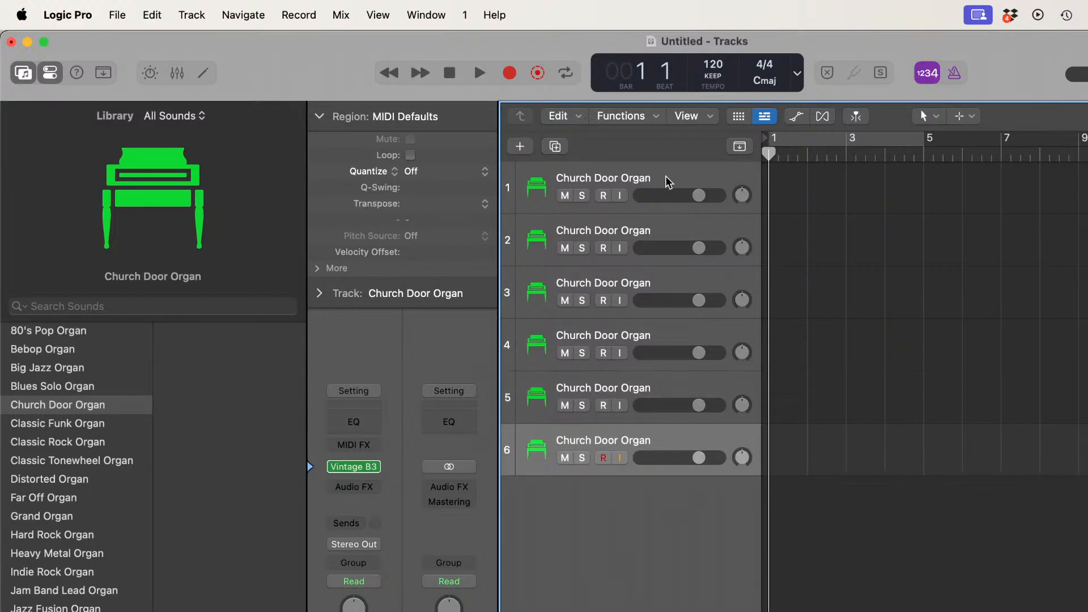
{"action": "left_click", "coordinate": [669, 178]}
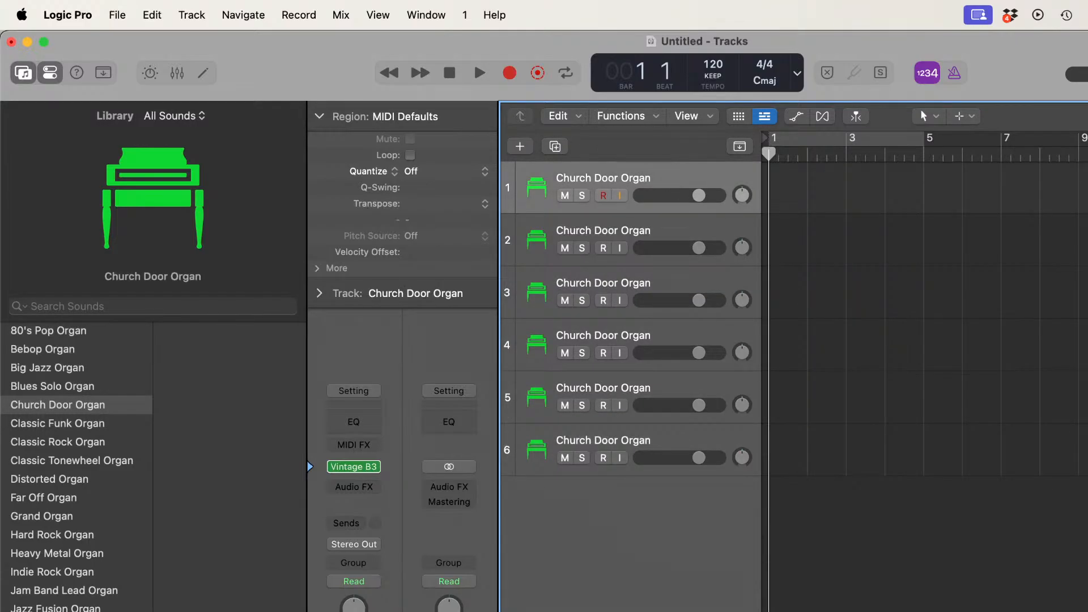
Step: Set the project tempo to 60 and the key signature to C minor
{"action": "double_click", "coordinate": [715, 63]}
{"action": "type", "text": "60"}
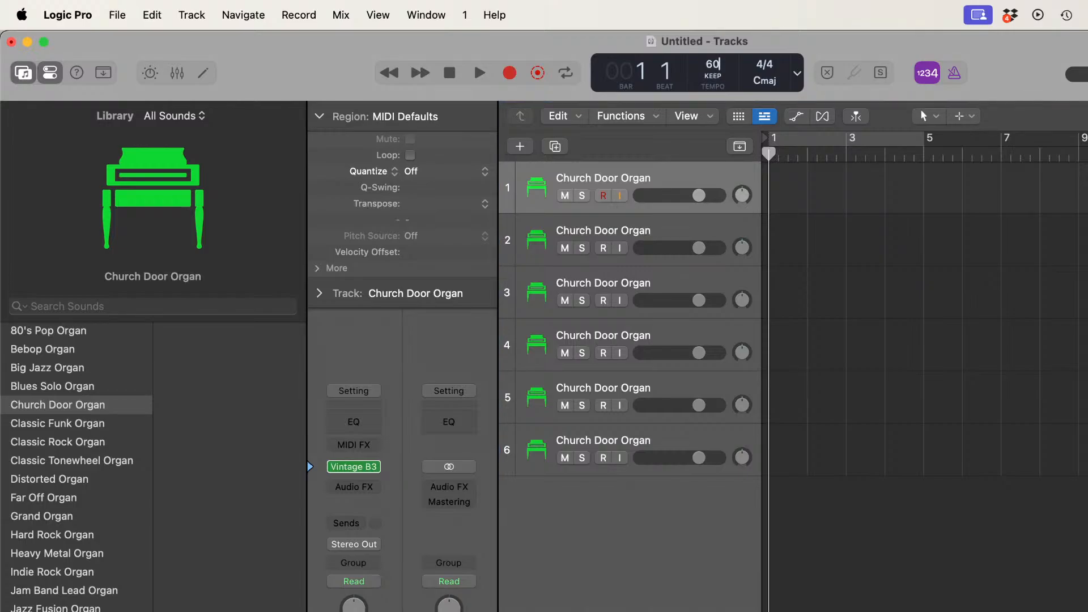
{"action": "key", "text": "Return"}
{"action": "left_click", "coordinate": [779, 86]}
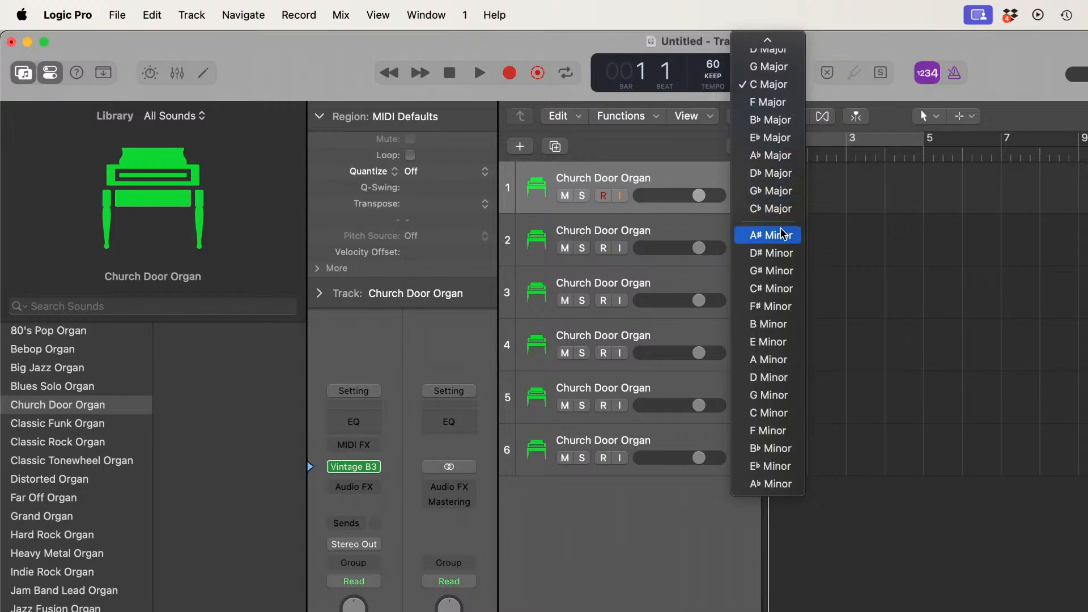
{"action": "left_click", "coordinate": [780, 413]}
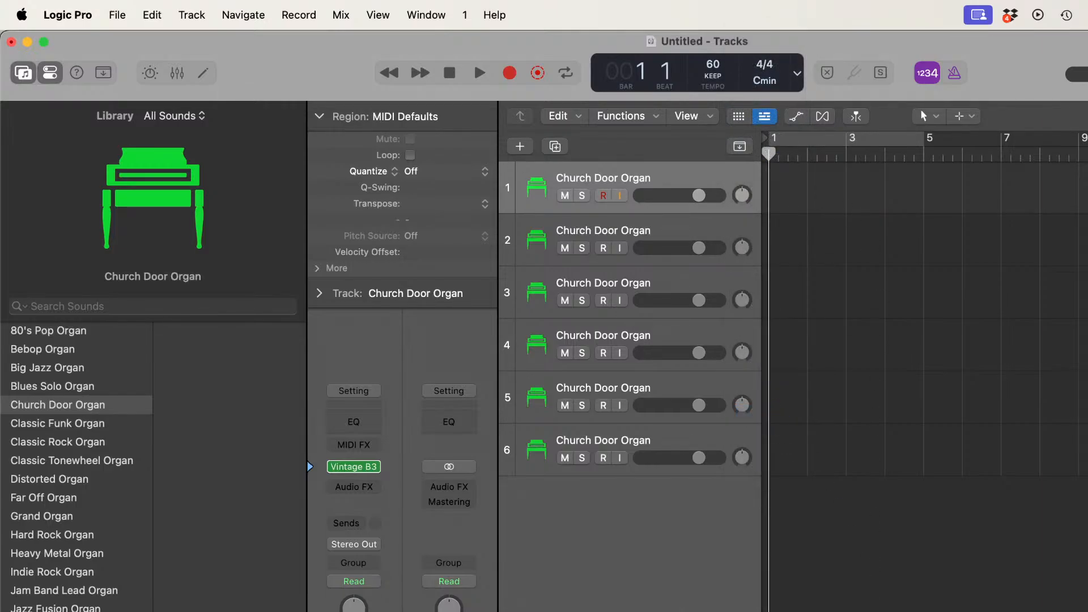
{"action": "key", "text": "super+Tab"}
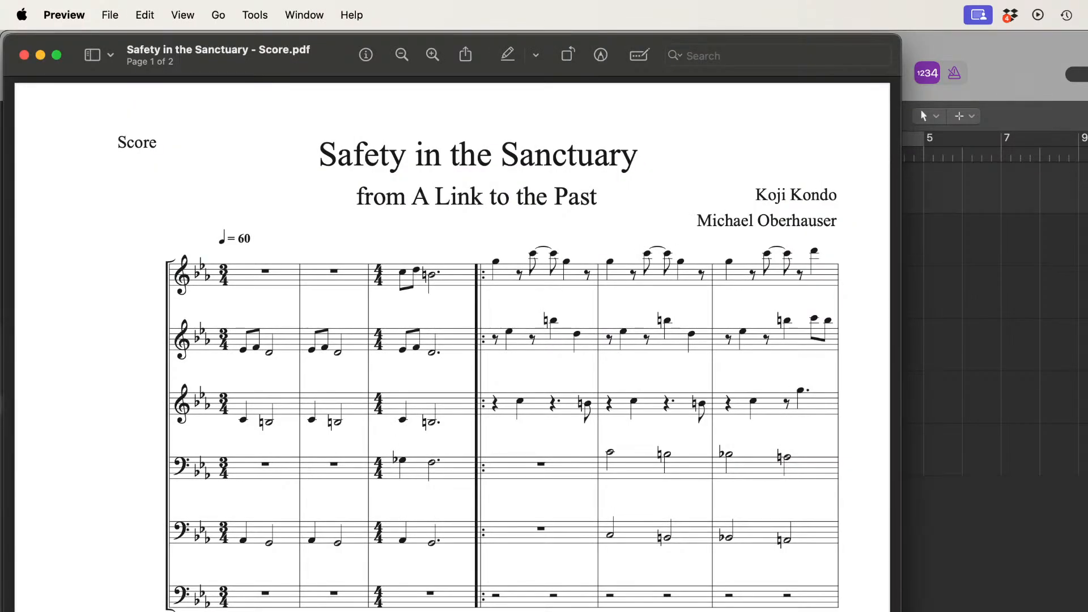
{"action": "left_click", "coordinate": [1072, 50]}
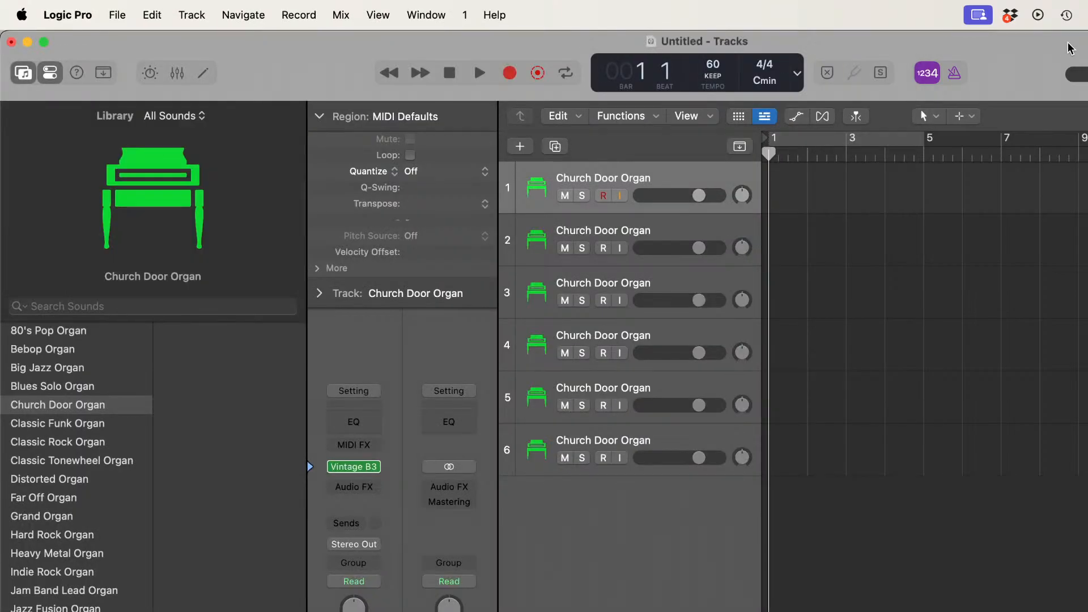
{"action": "left_click", "coordinate": [510, 73]}
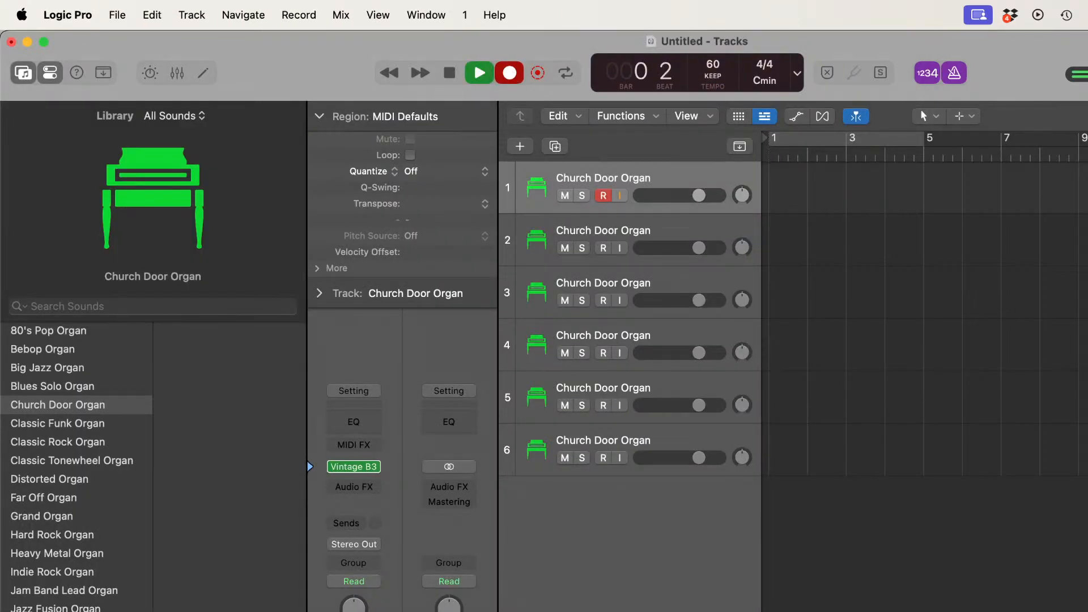
{"action": "key", "text": "super+Tab"}
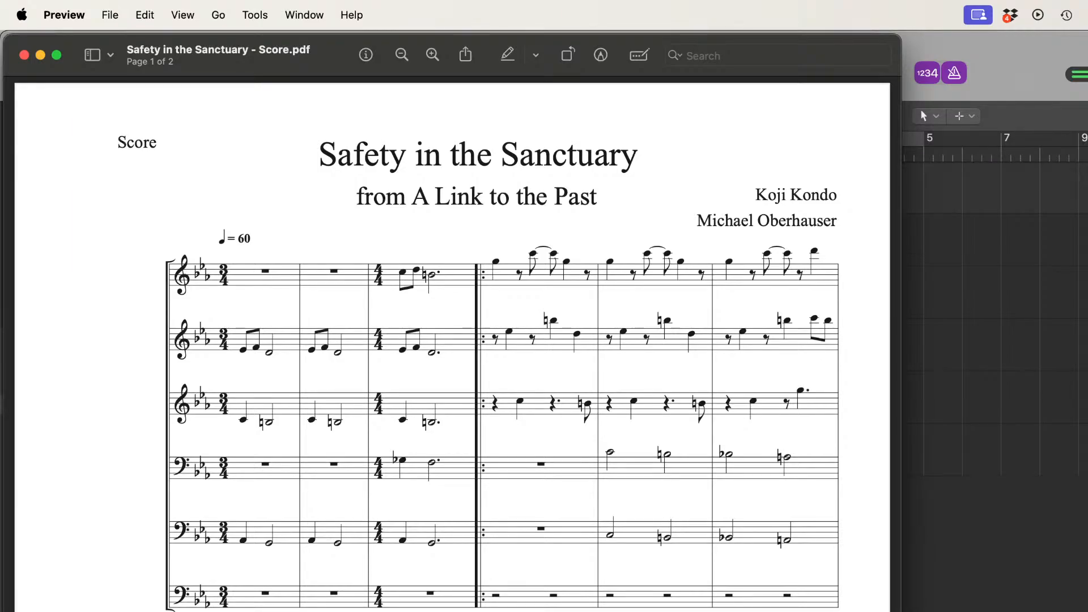
{"action": "key", "text": "space"}
{"action": "left_click", "coordinate": [1021, 47]}
{"action": "key", "text": "space"}
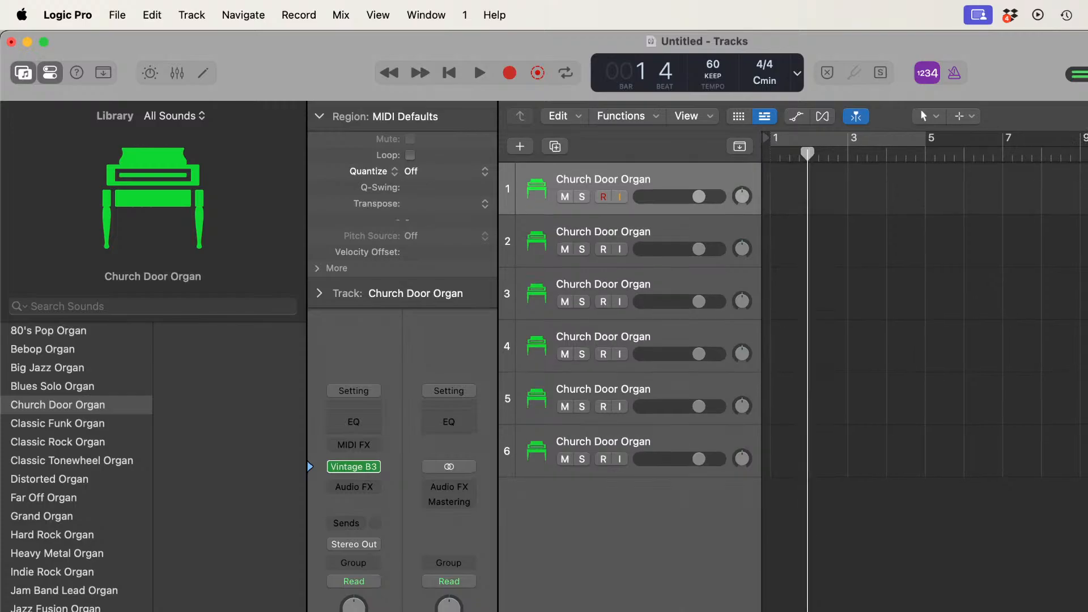
{"action": "left_click", "coordinate": [772, 152]}
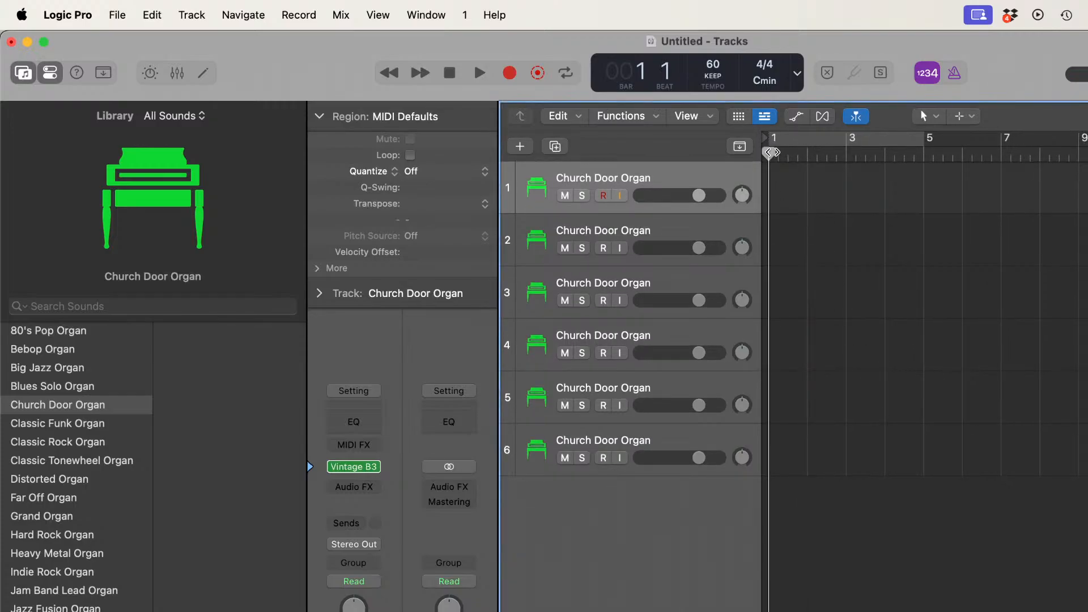
Step: Set the project time signature to 3/4 and check the score PDF for where the meter changes
{"action": "left_click", "coordinate": [761, 68]}
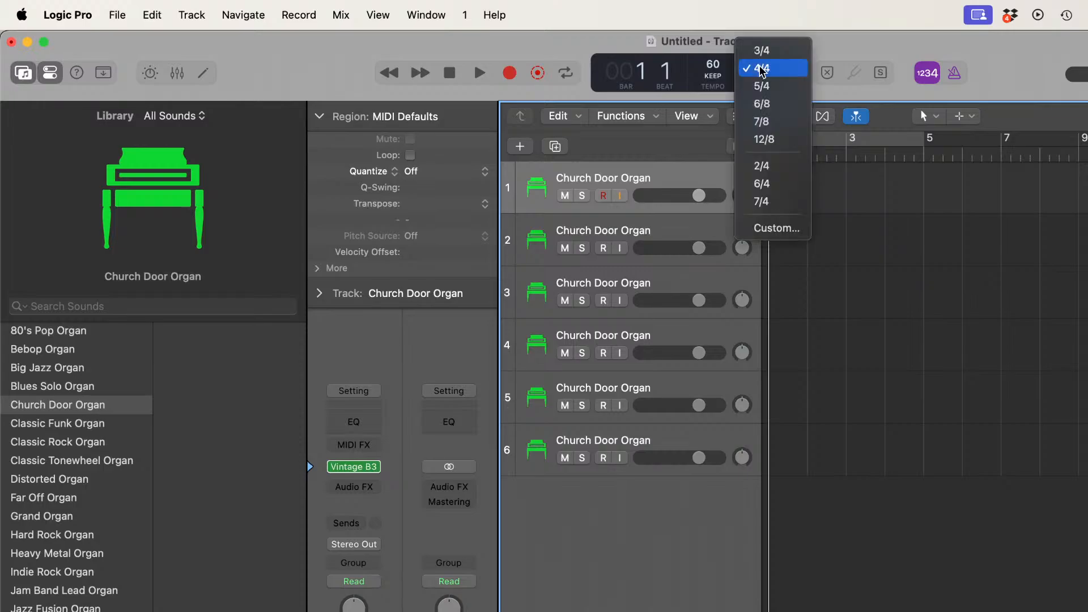
{"action": "left_click", "coordinate": [759, 51]}
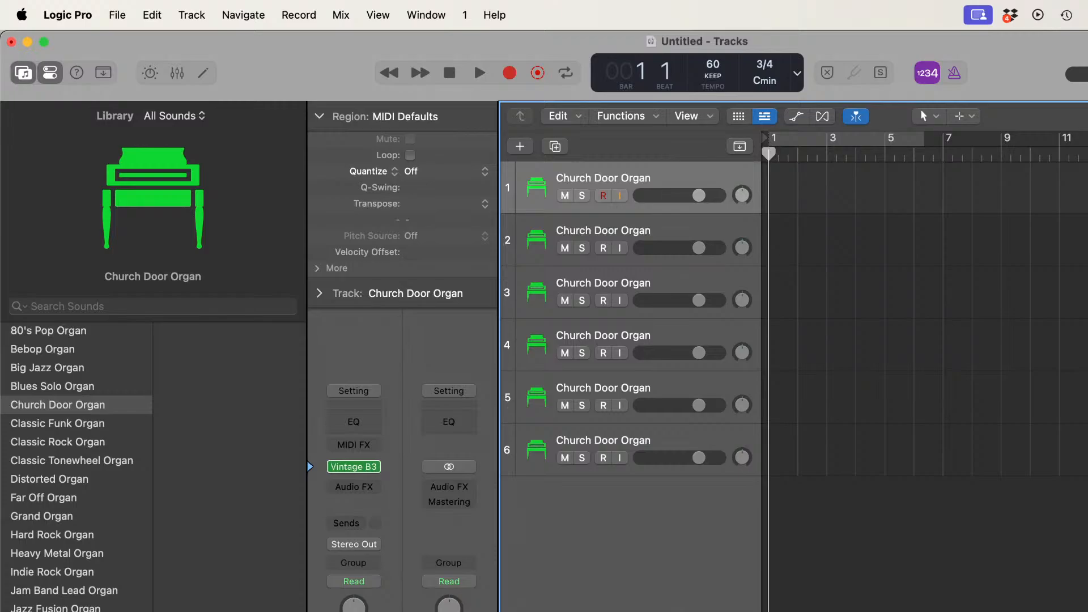
{"action": "key", "text": "super+Tab"}
{"action": "scroll", "coordinate": [216, 249], "scroll_direction": "up", "scroll_amount": 12}
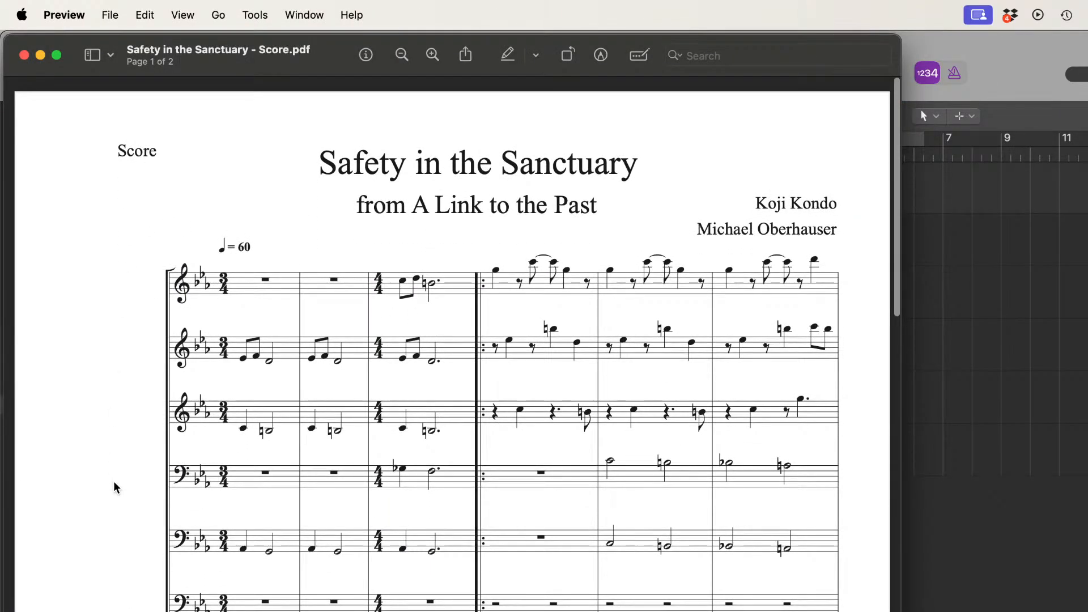
{"action": "key", "text": "super+Tab"}
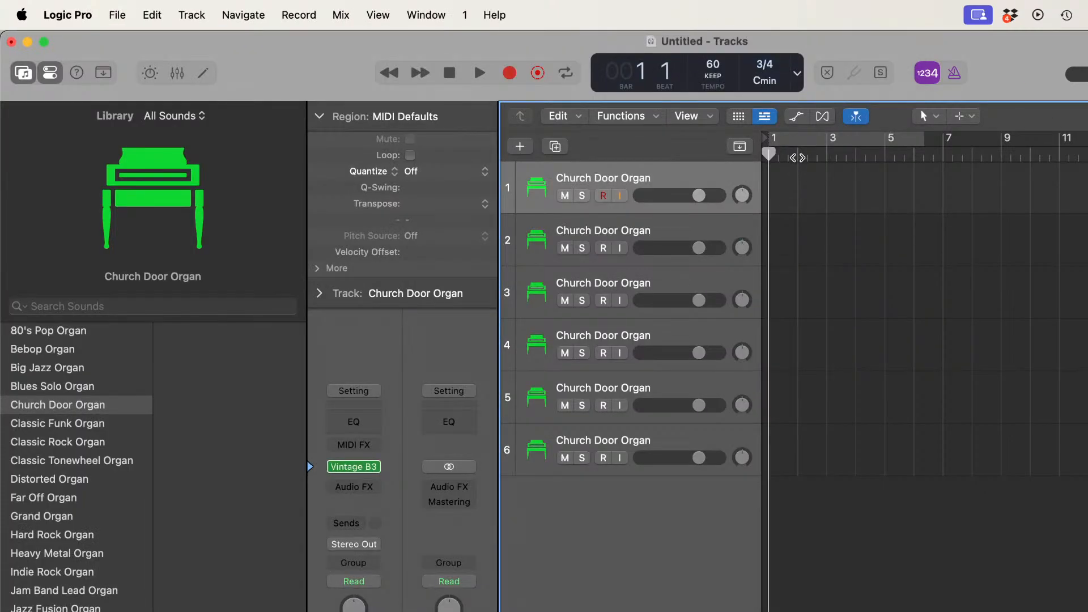
Step: Try changing the project time signature to 4/4 at bar 4, and set it back to 3/4 at bar 1
{"action": "left_click", "coordinate": [855, 155]}
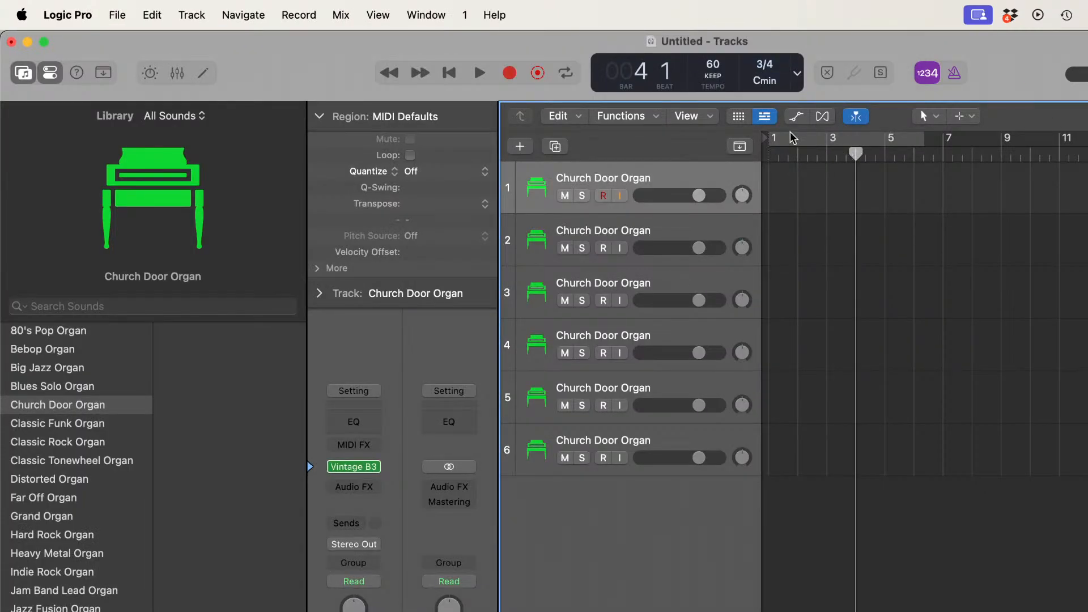
{"action": "left_click", "coordinate": [768, 68]}
{"action": "left_click", "coordinate": [769, 85]}
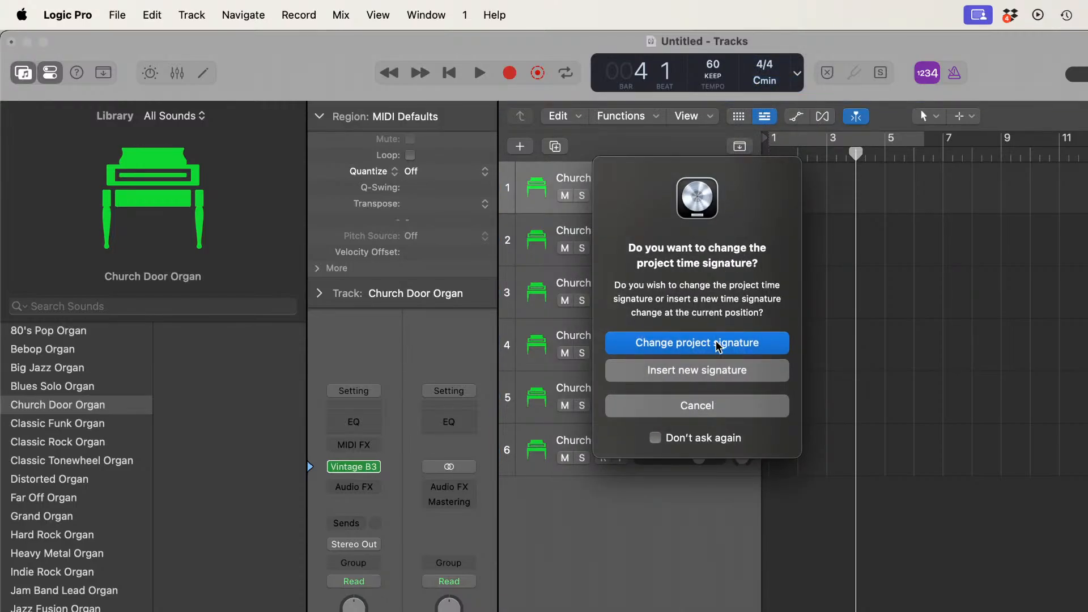
{"action": "left_click", "coordinate": [718, 345]}
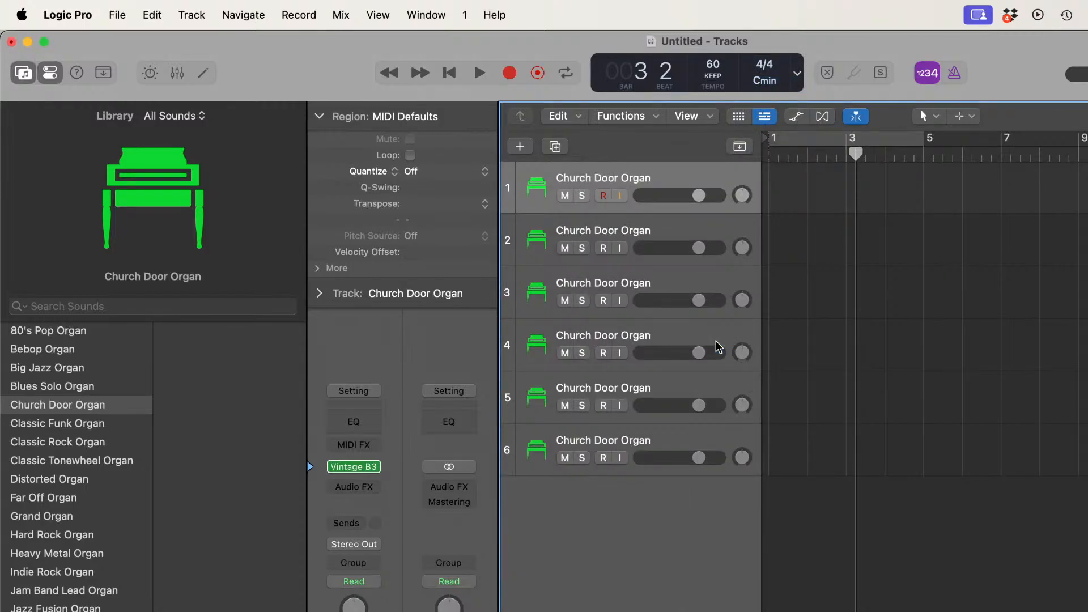
{"action": "left_click", "coordinate": [769, 152]}
{"action": "left_click", "coordinate": [765, 68]}
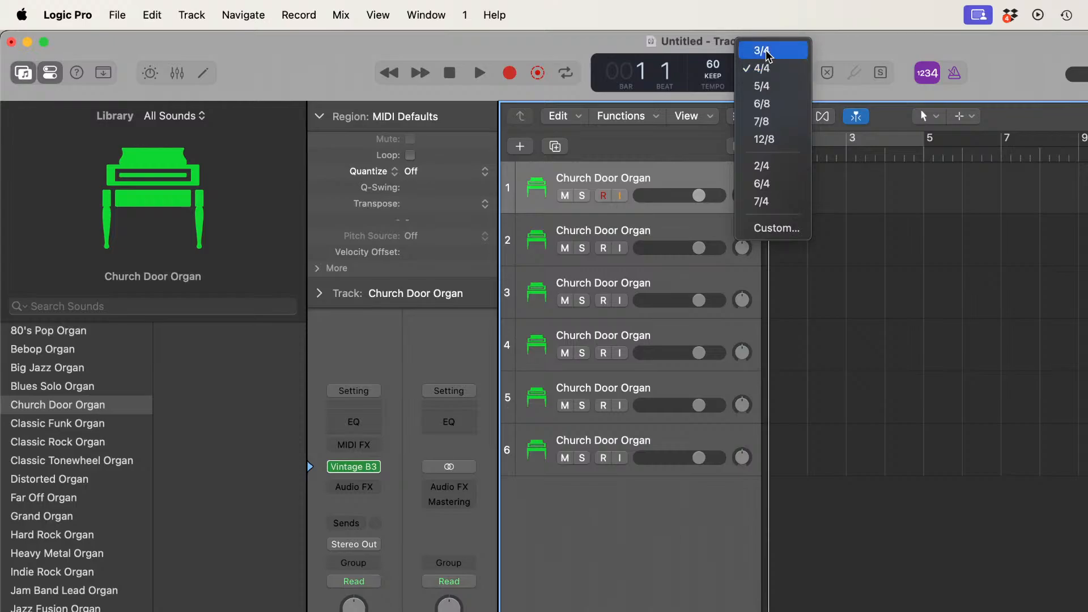
{"action": "left_click", "coordinate": [763, 52]}
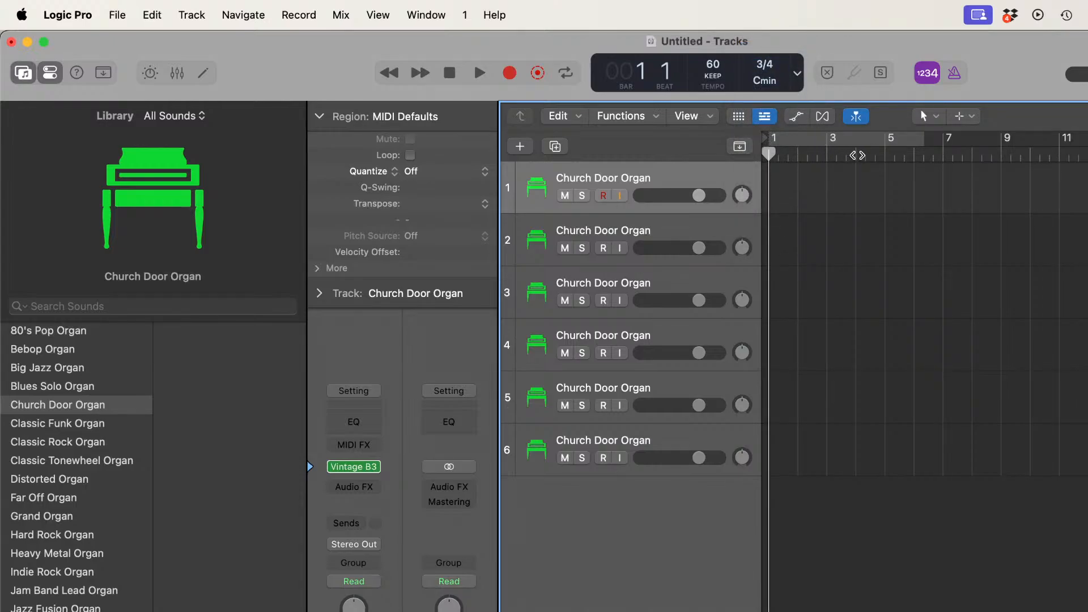
Step: Insert a new 4/4 time signature at bar 4, leaving the opening bars in 3/4
{"action": "left_click", "coordinate": [857, 154]}
{"action": "left_click", "coordinate": [765, 68]}
{"action": "left_click", "coordinate": [765, 89]}
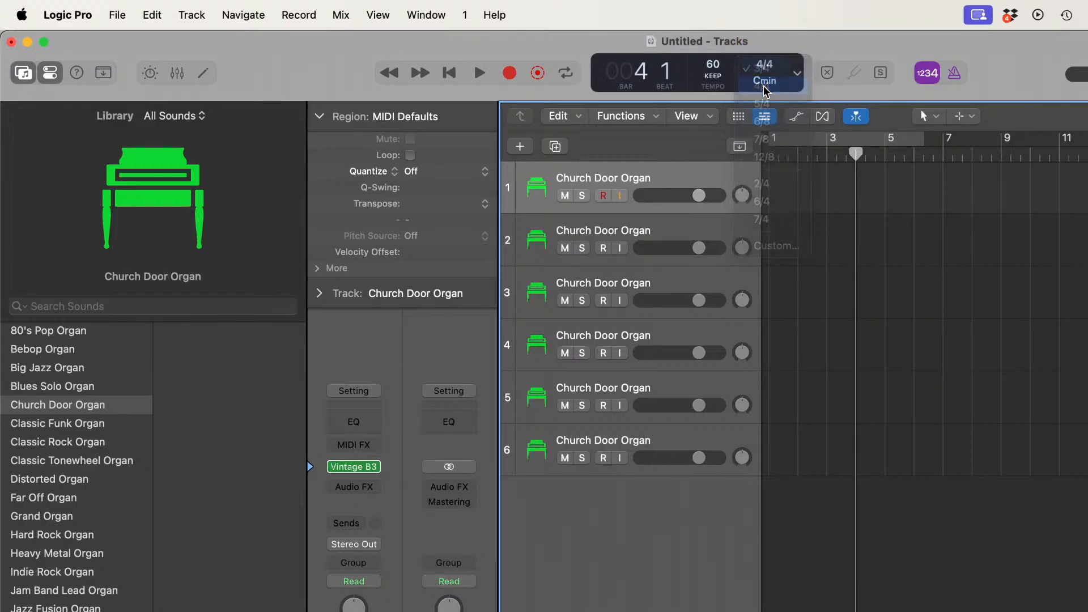
{"action": "left_click", "coordinate": [695, 370]}
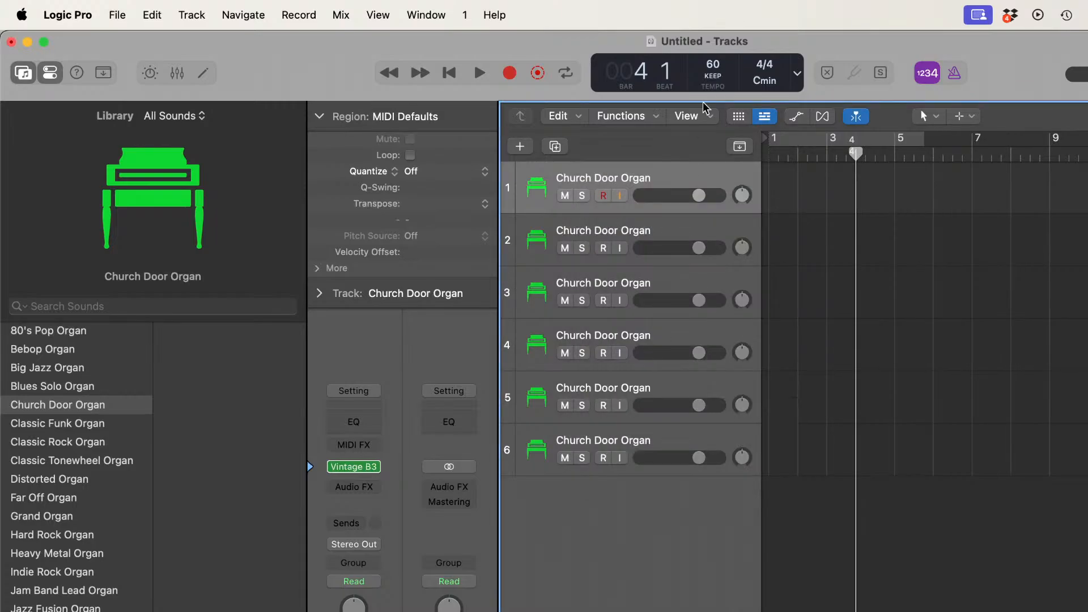
{"action": "key", "text": "Return"}
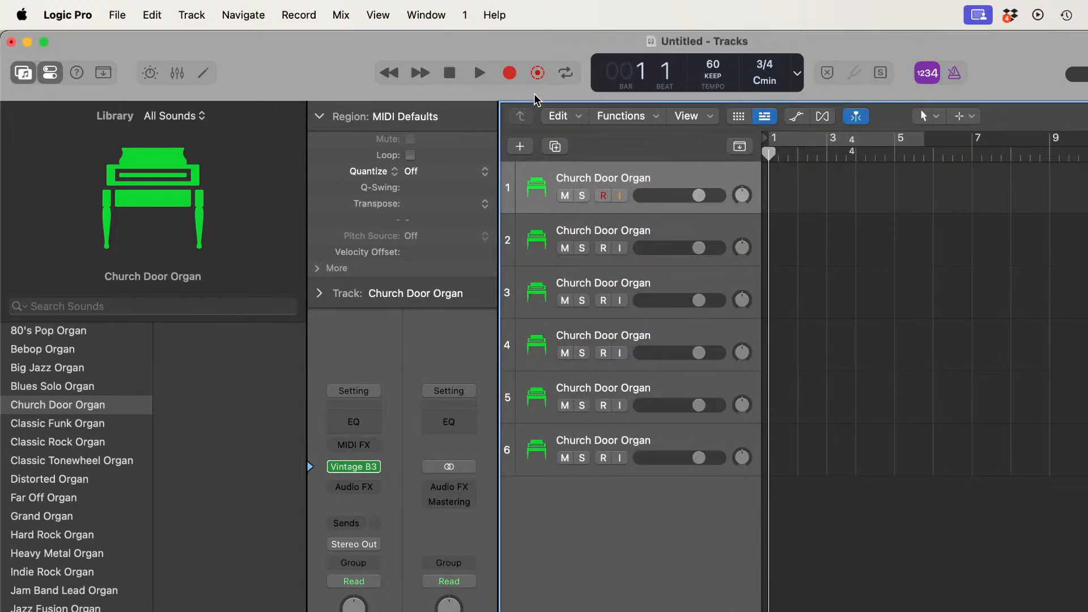
{"action": "left_click", "coordinate": [509, 73]}
{"action": "key", "text": "super+Tab"}
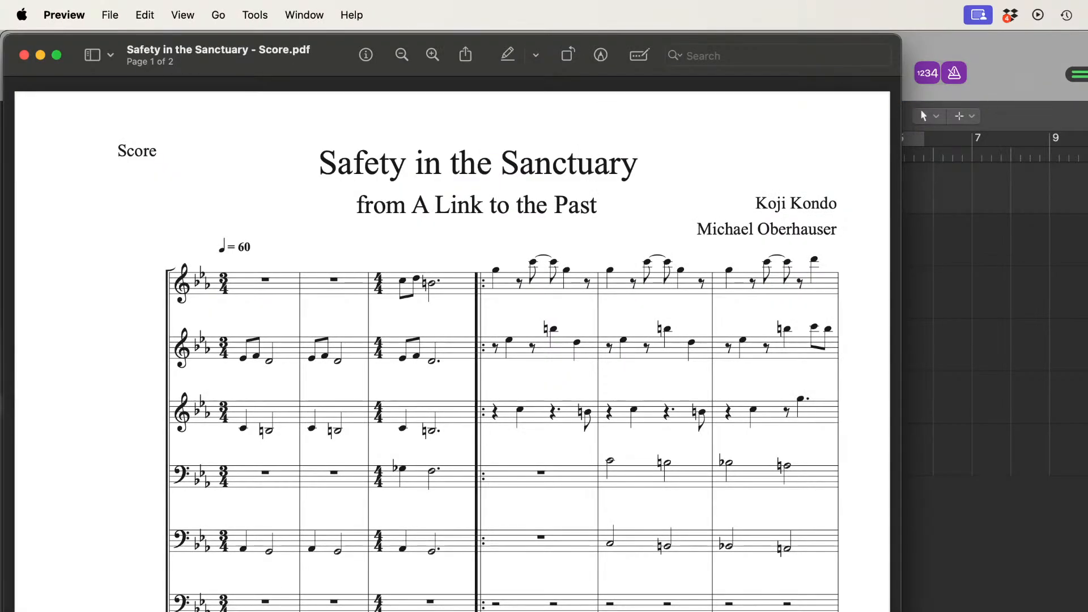
{"action": "left_click", "coordinate": [1054, 51]}
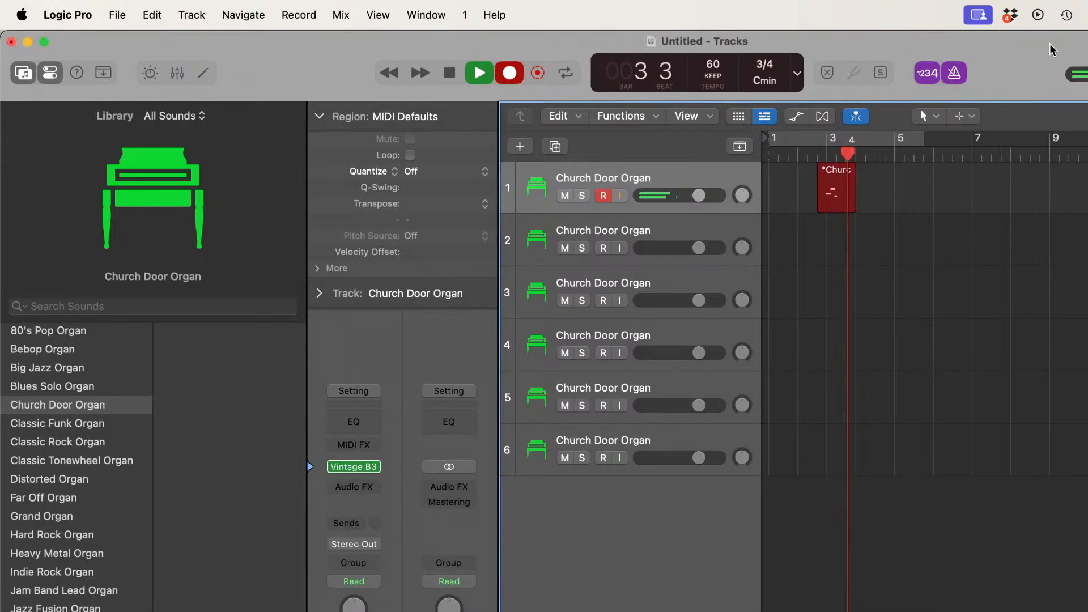
{"action": "key", "text": "super+period"}
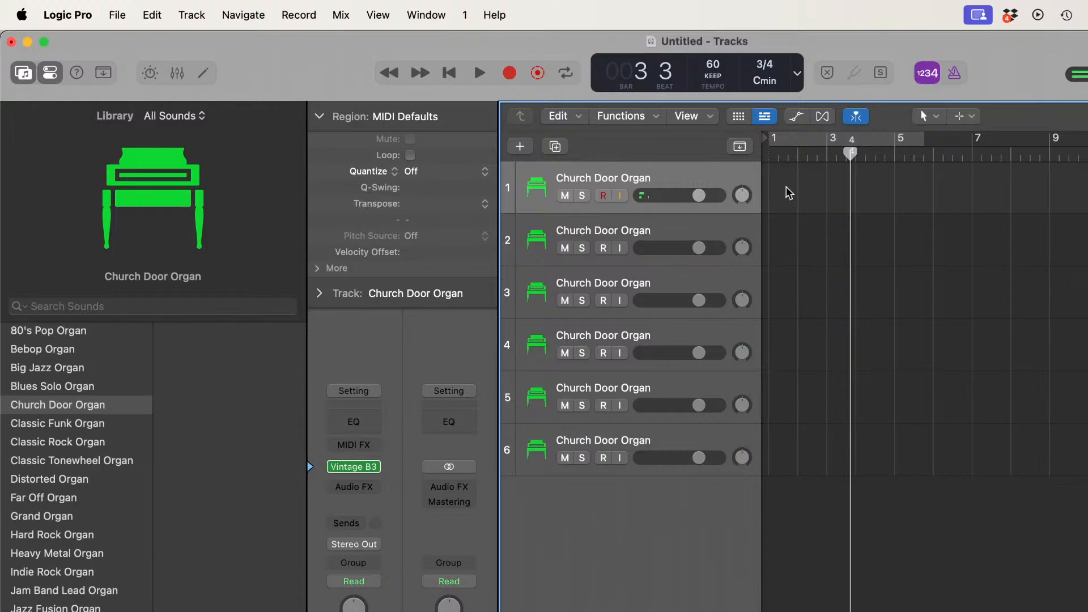
{"action": "left_click", "coordinate": [824, 151]}
{"action": "key", "text": "Return"}
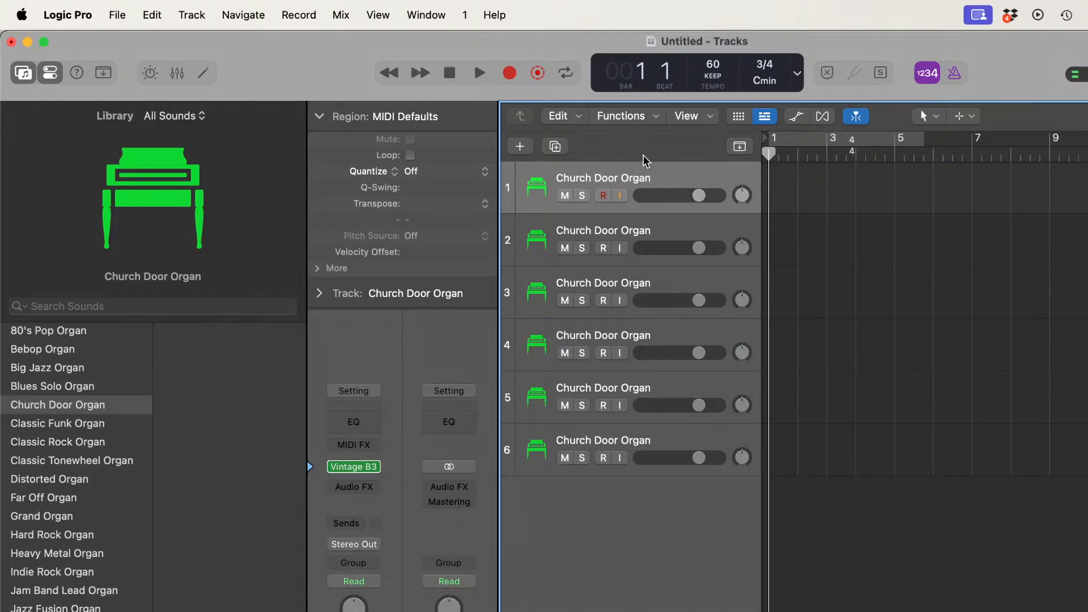
Step: Record the score's top staff on track 1 from bar 1 through bar 8, following the score PDF in Preview
{"action": "left_click", "coordinate": [510, 74]}
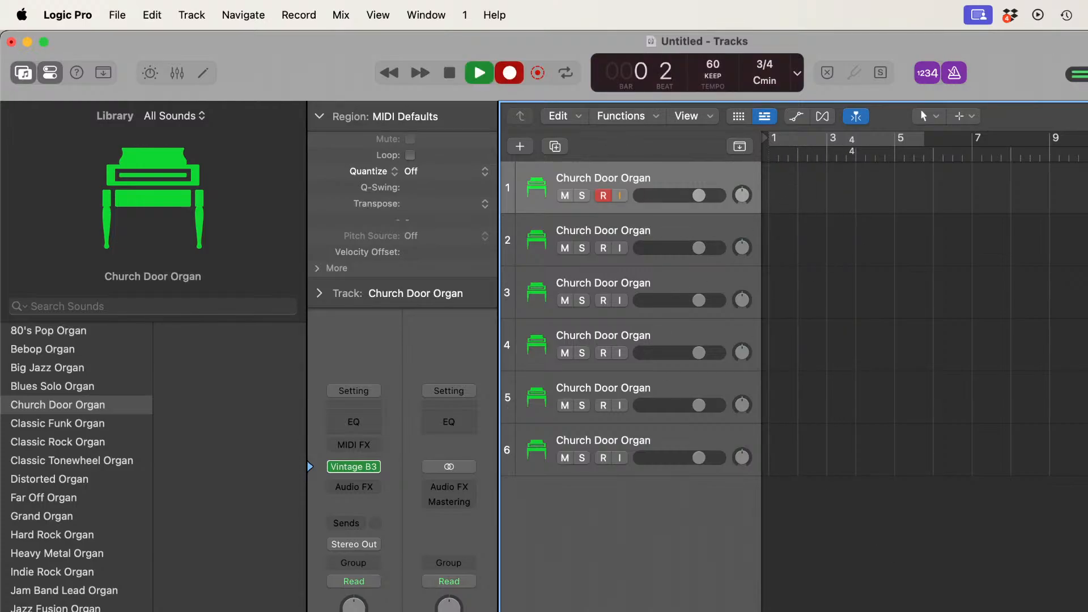
{"action": "key", "text": "super+Tab"}
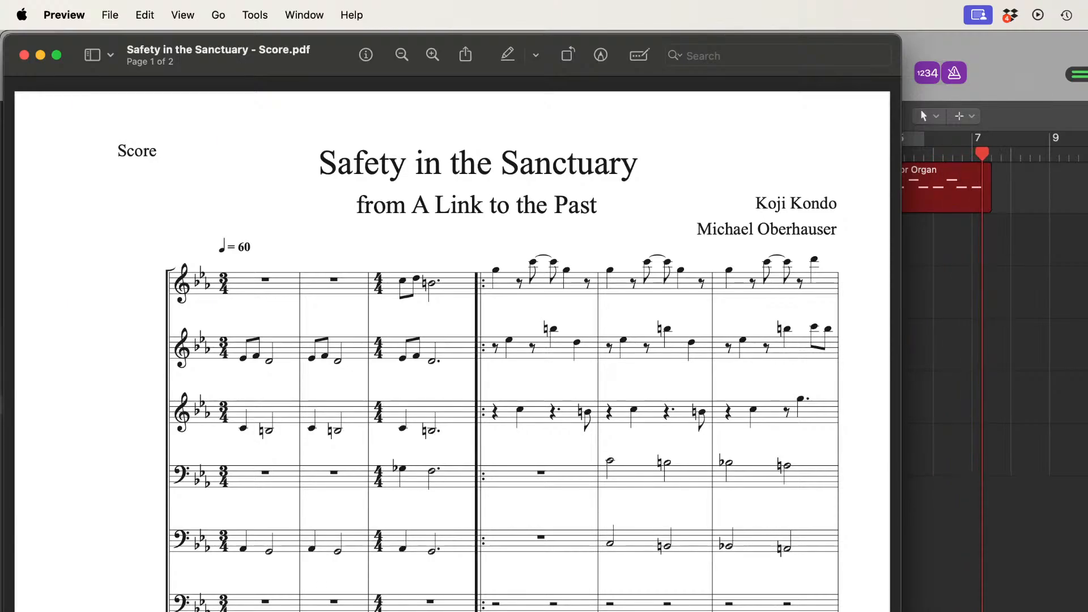
{"action": "scroll", "coordinate": [453, 340], "scroll_direction": "down", "scroll_amount": 10}
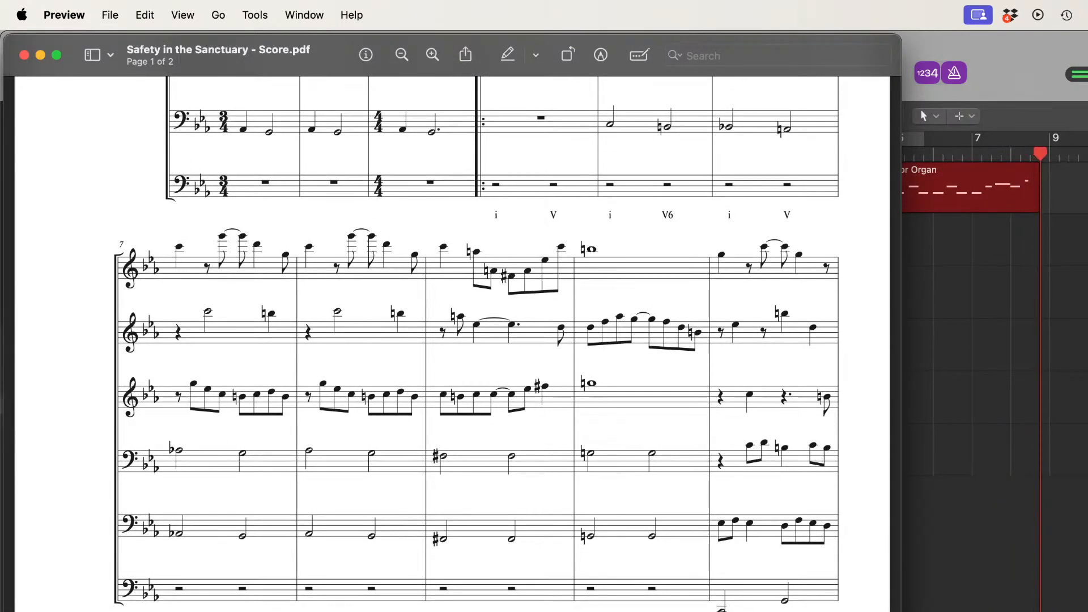
{"action": "left_click", "coordinate": [1058, 52]}
{"action": "key", "text": "space"}
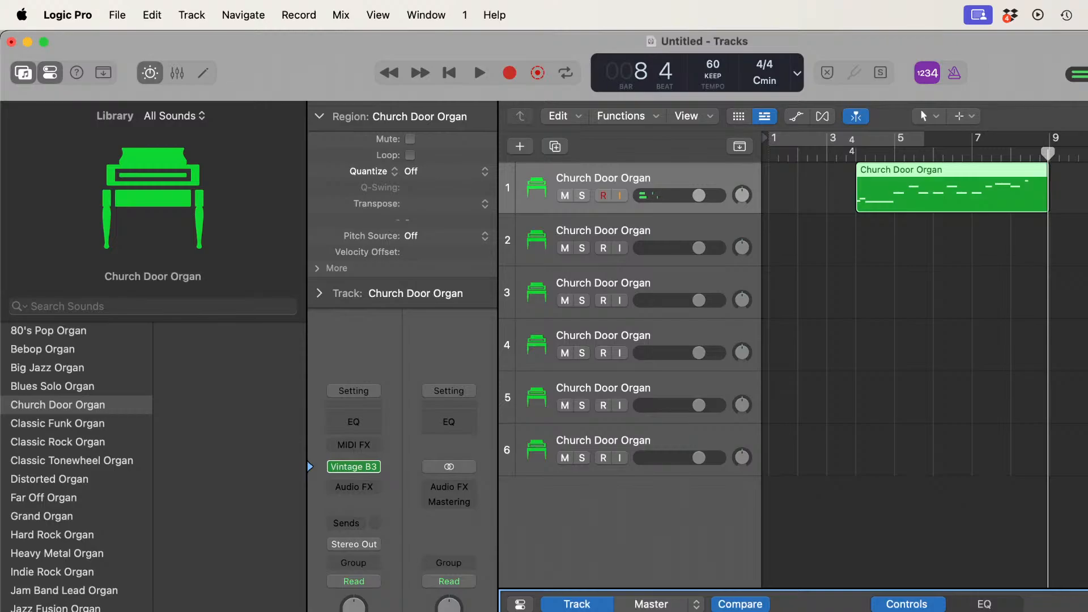
{"action": "key", "text": "e"}
{"action": "key", "text": "e"}
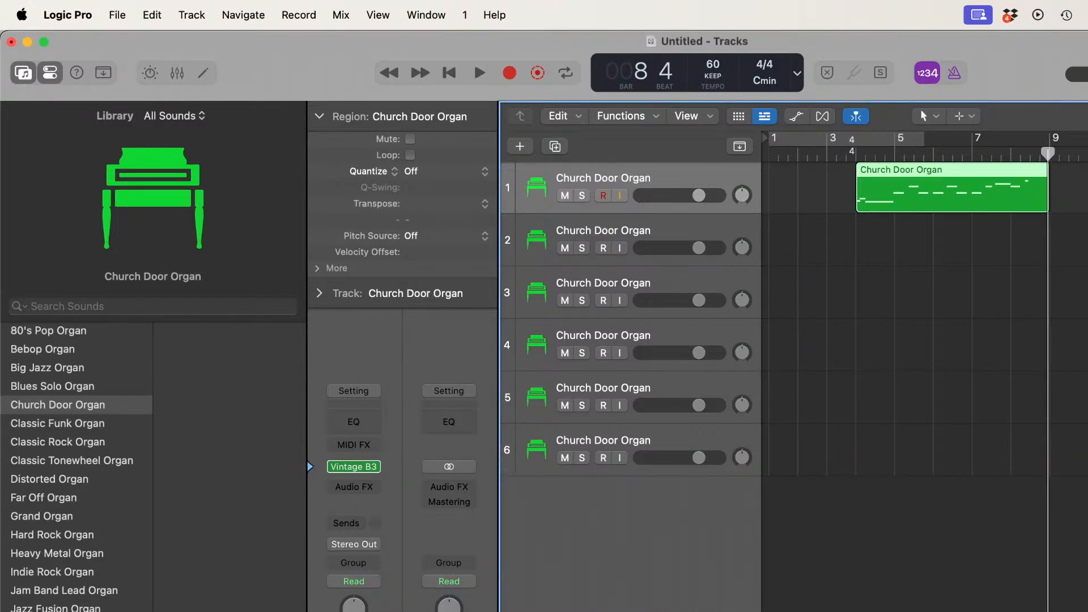
{"action": "key", "text": "super+Tab"}
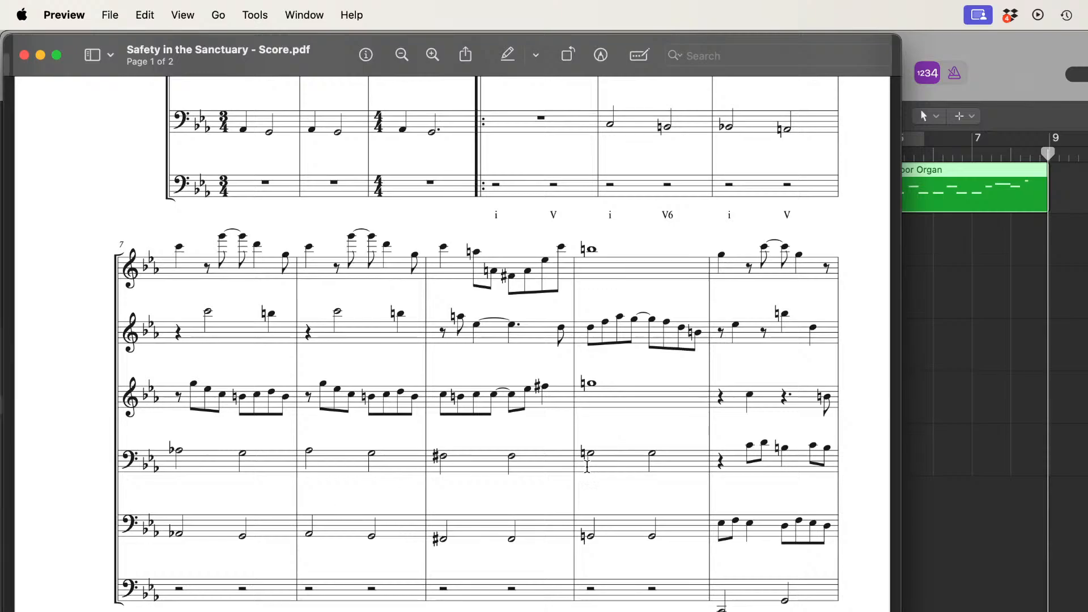
{"action": "key", "text": "super+Tab"}
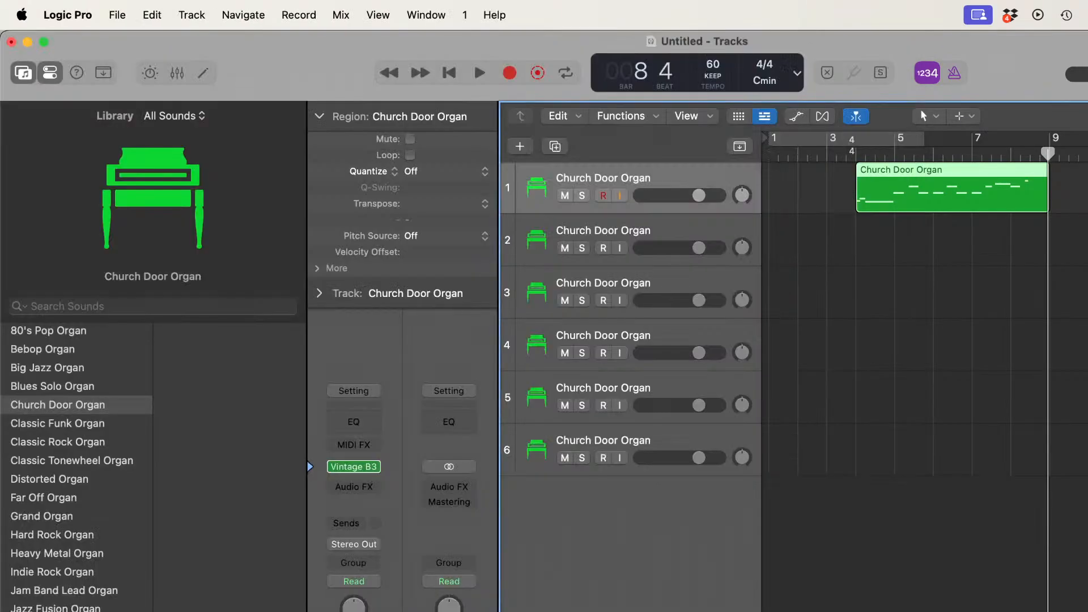
Step: Split the track 1 region at bar 8 with crossing notes kept, and remove the part after the split
{"action": "left_click_drag", "start_coordinate": [1047, 156], "coordinate": [1012, 154]}
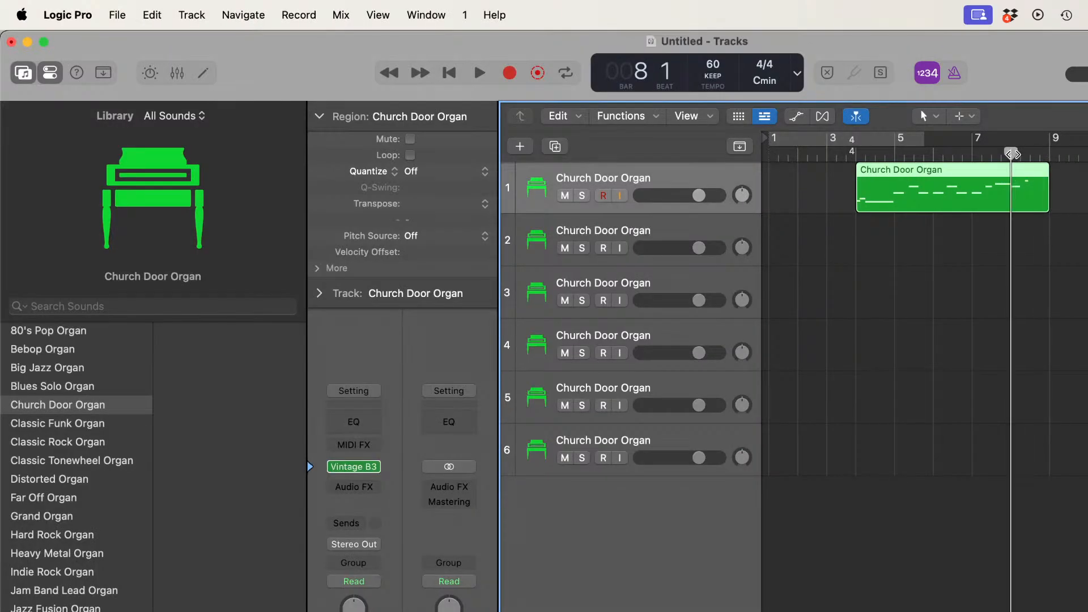
{"action": "key", "text": "b"}
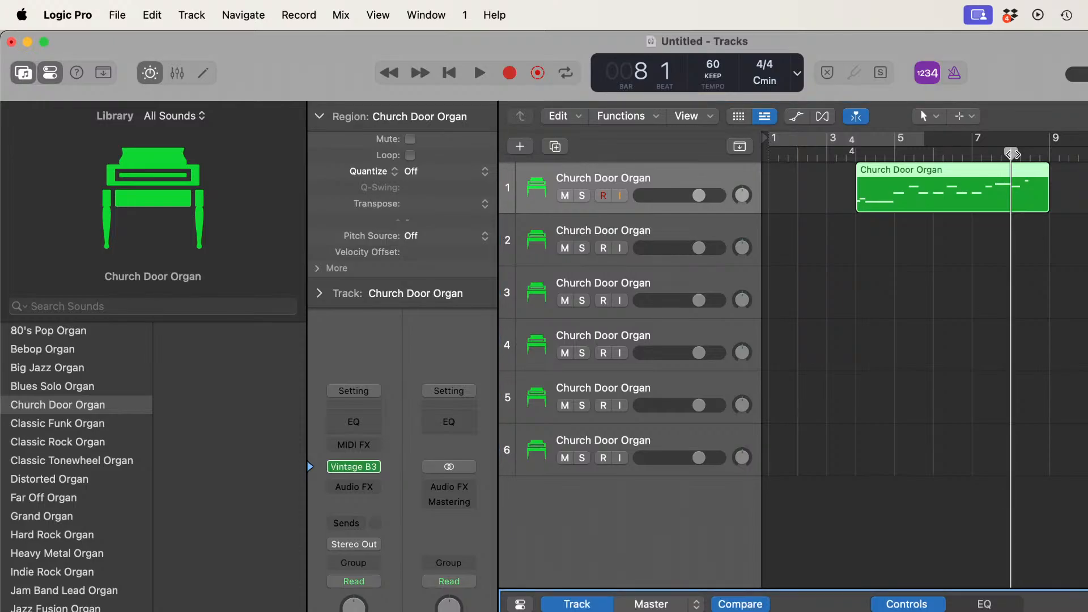
{"action": "key", "text": "b"}
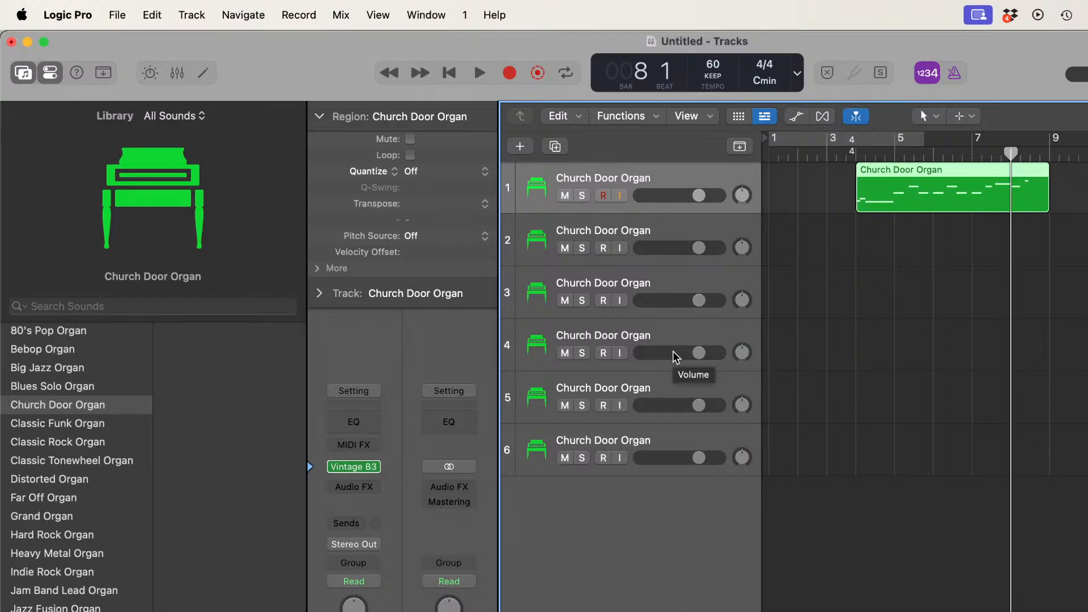
{"action": "key", "text": "super+s"}
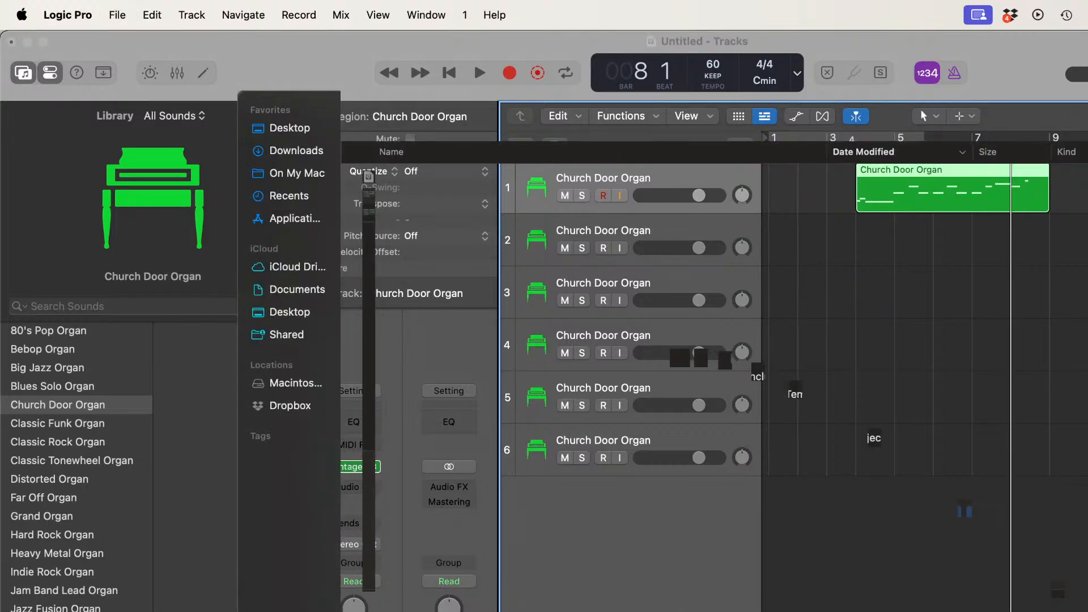
{"action": "key", "text": "Escape"}
{"action": "key", "text": "super+t"}
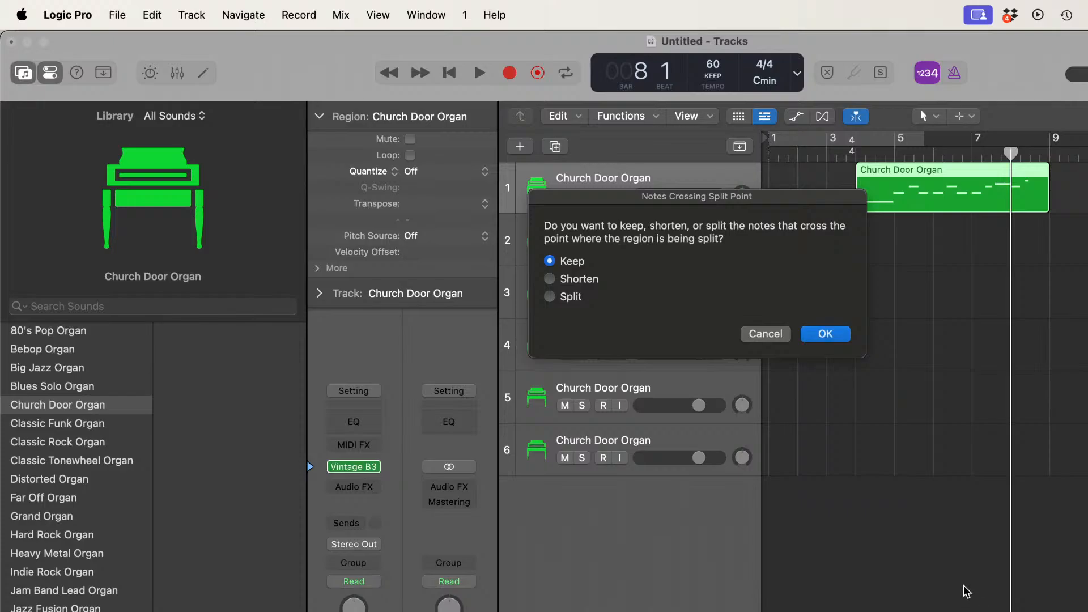
{"action": "left_click", "coordinate": [825, 337]}
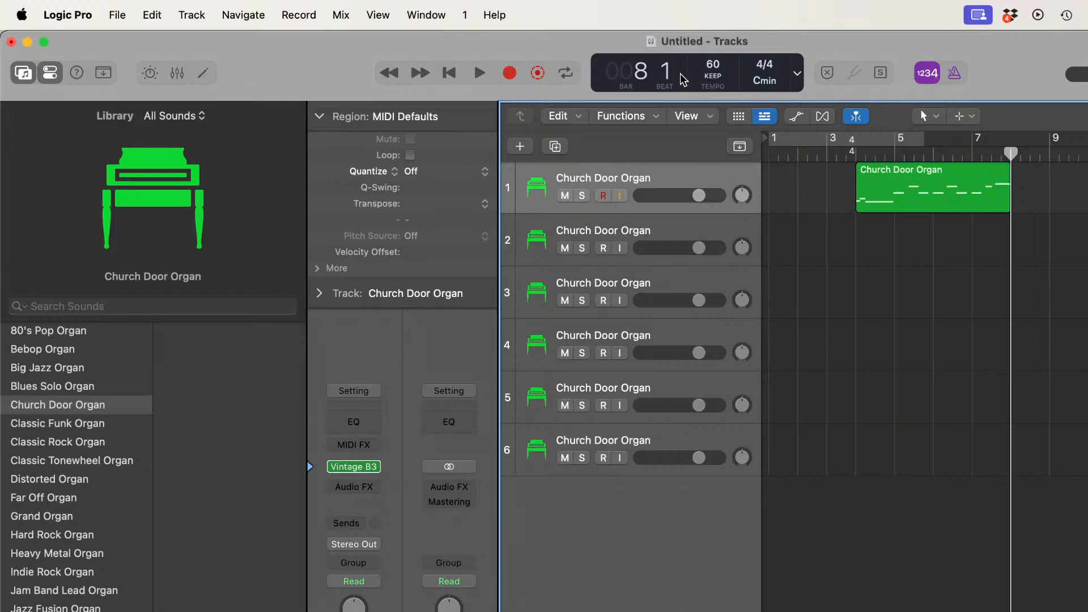
{"action": "key", "text": "super+Tab"}
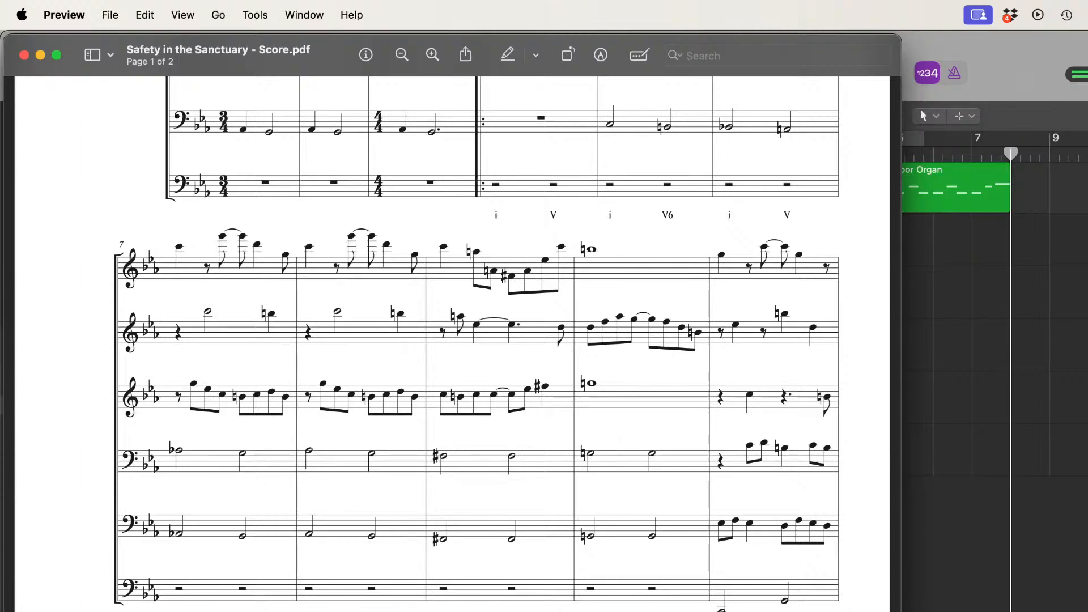
{"action": "left_click", "coordinate": [1050, 49]}
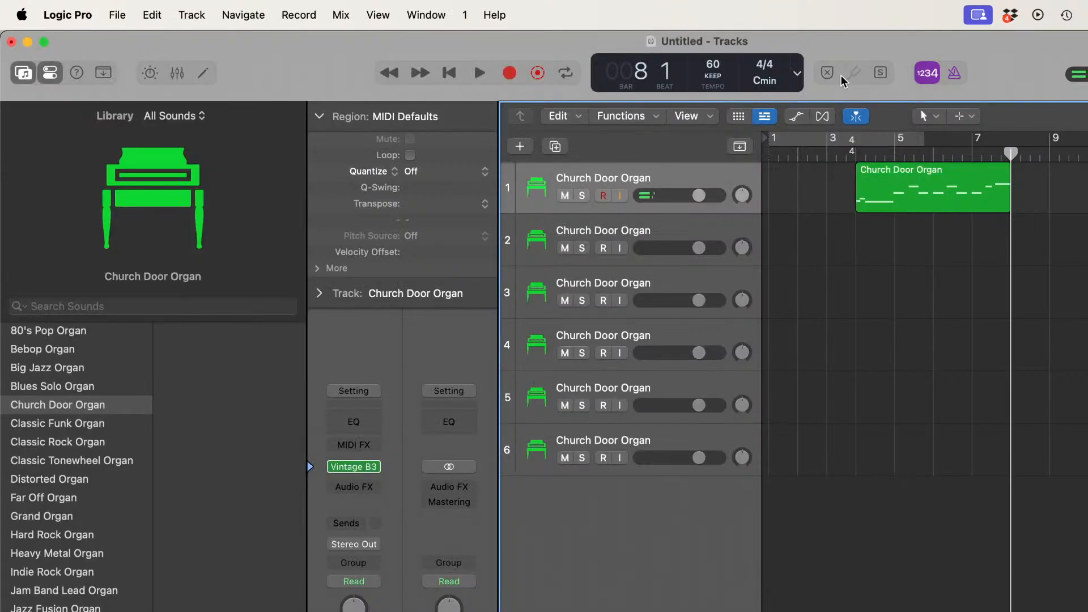
{"action": "left_click", "coordinate": [509, 74]}
{"action": "key", "text": "super+Tab"}
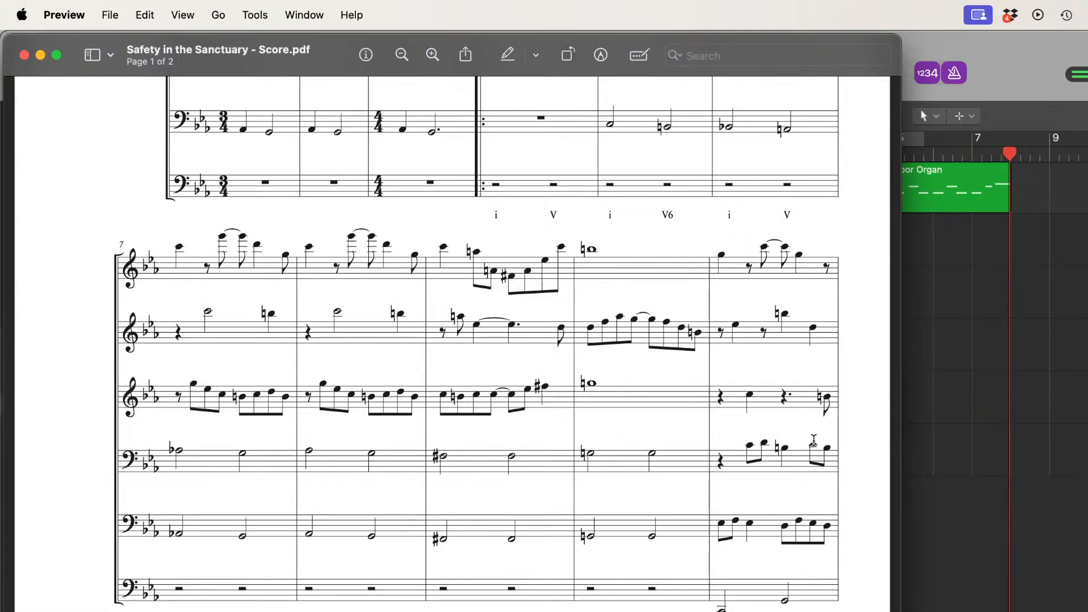
{"action": "key", "text": "Right"}
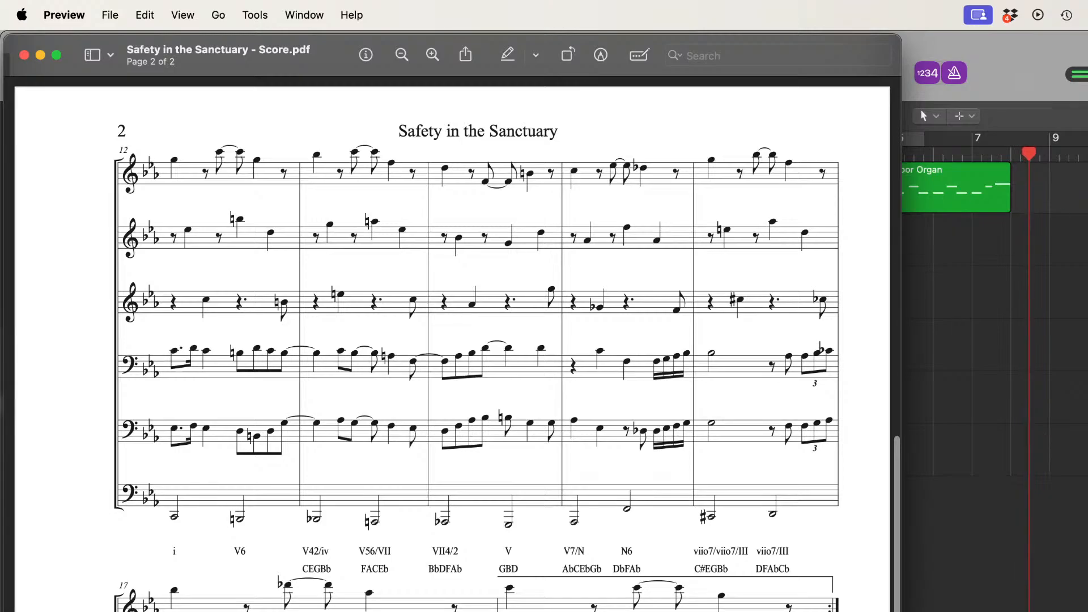
{"action": "key", "text": "super+Tab"}
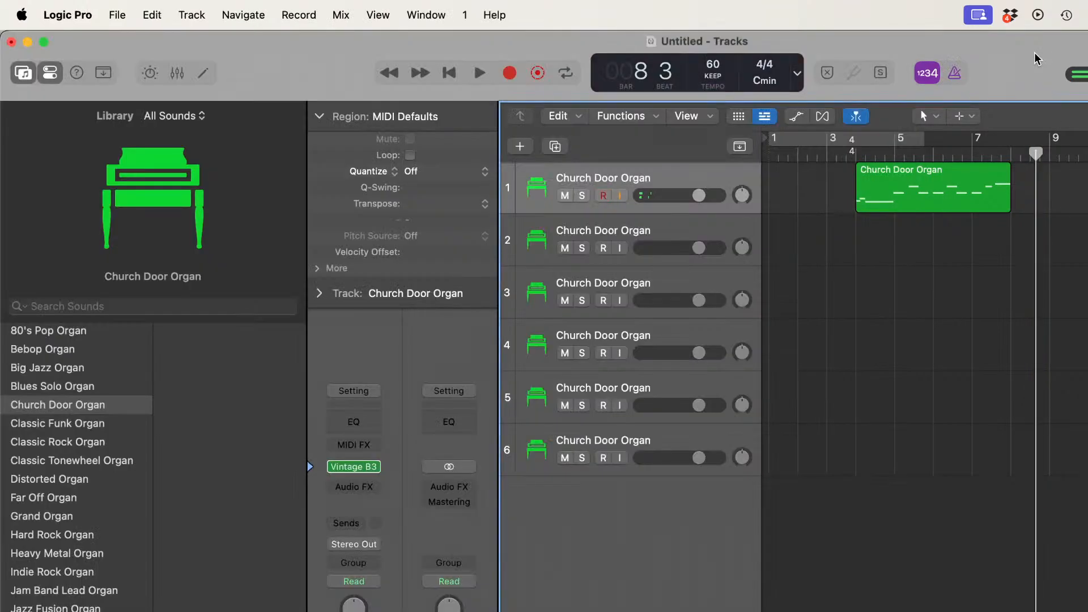
Step: Try recording the top staff's next passage on track 1 from bar 8, and delete the take
{"action": "left_click", "coordinate": [972, 149]}
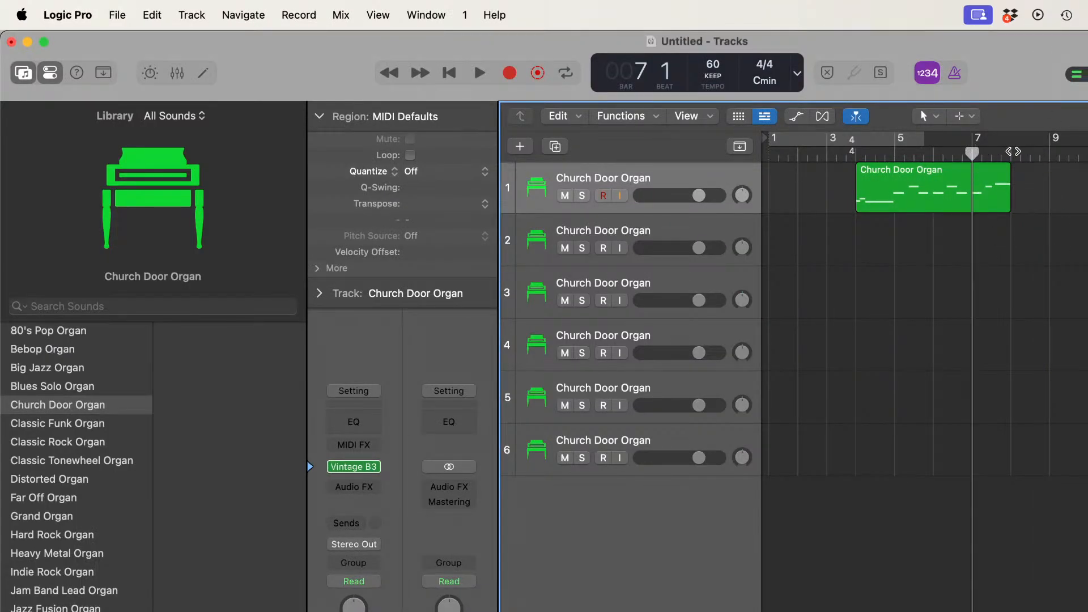
{"action": "left_click", "coordinate": [509, 73]}
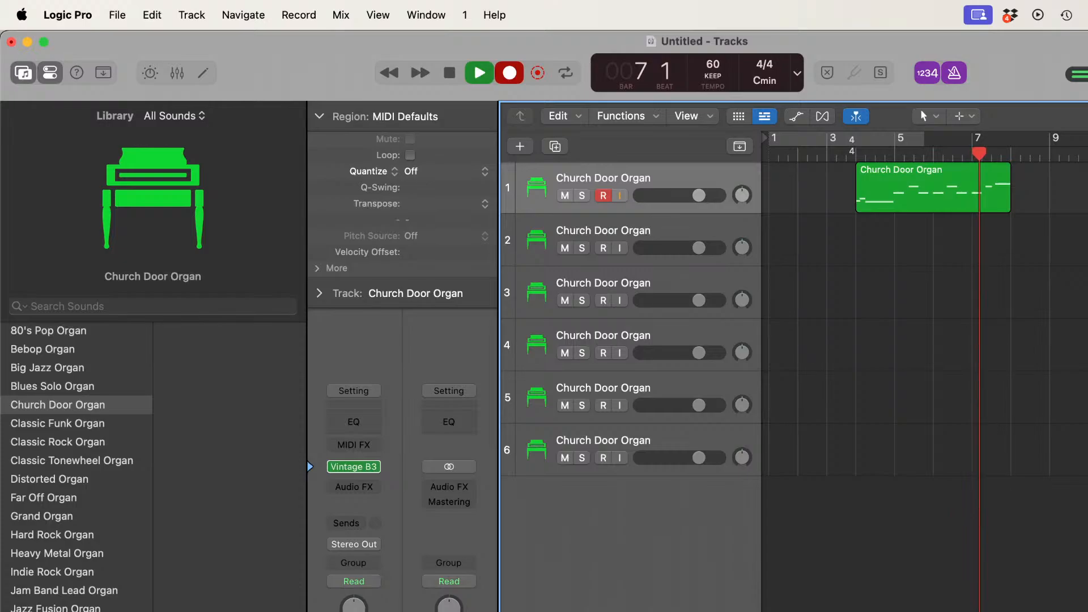
{"action": "key", "text": "super+Tab"}
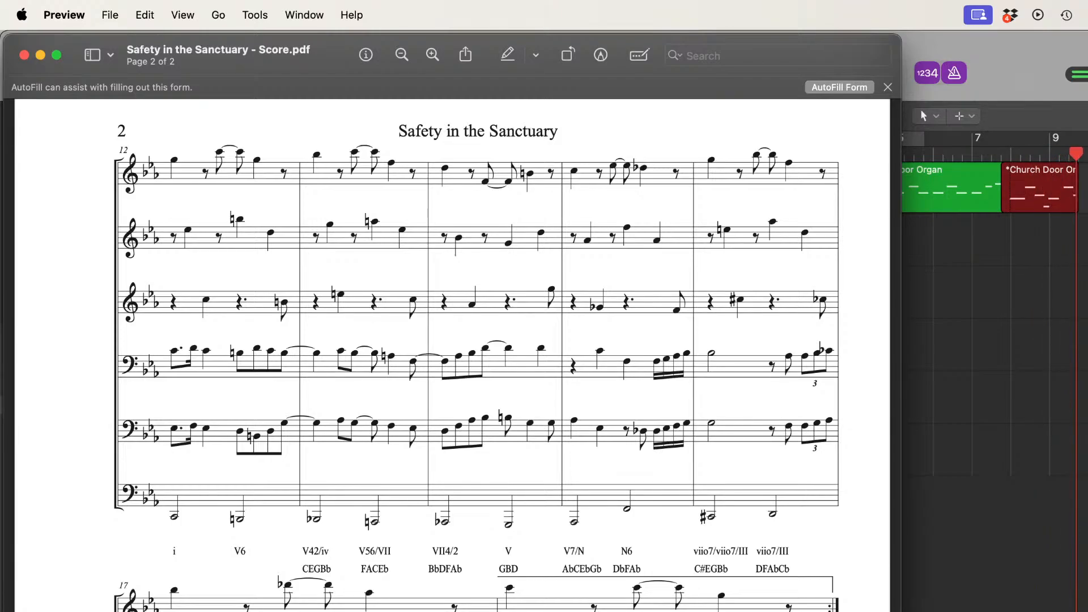
{"action": "scroll", "coordinate": [452, 351], "scroll_direction": "down", "scroll_amount": 7}
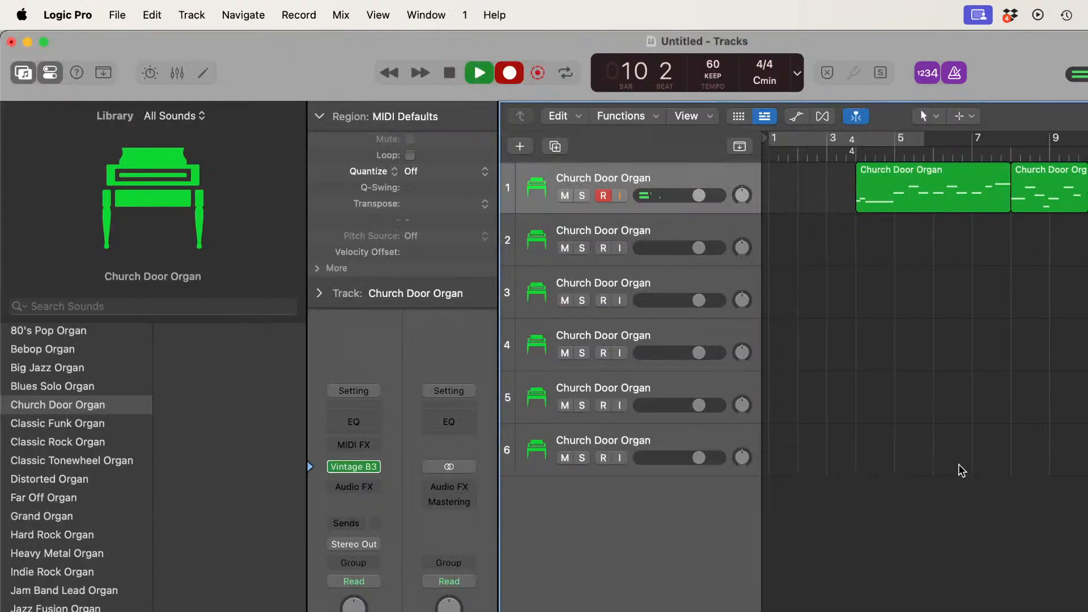
{"action": "left_click", "coordinate": [958, 464]}
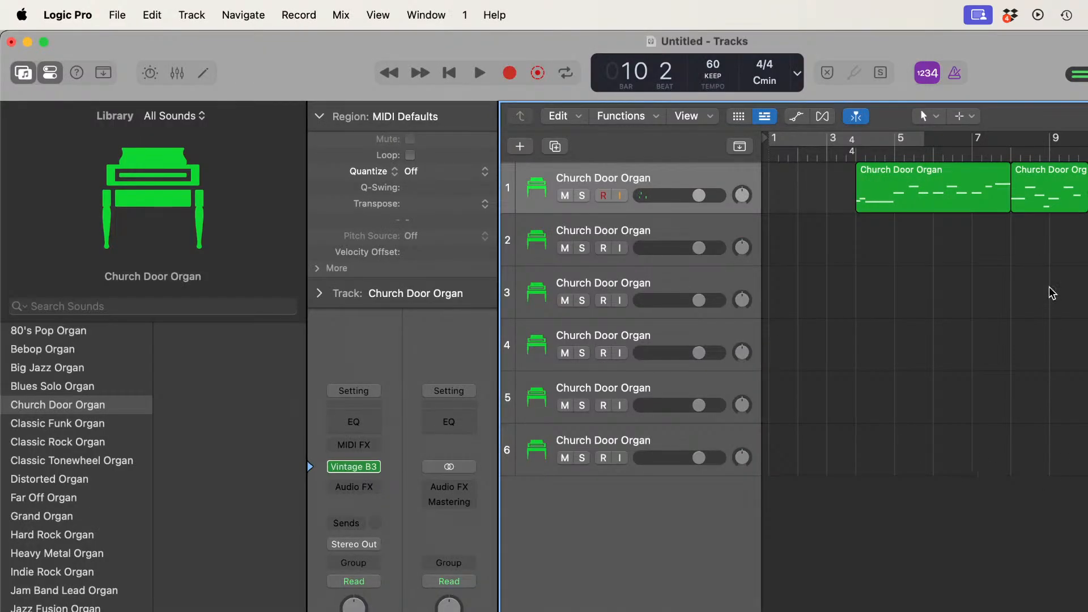
{"action": "left_click", "coordinate": [1049, 195]}
{"action": "key", "text": "Delete"}
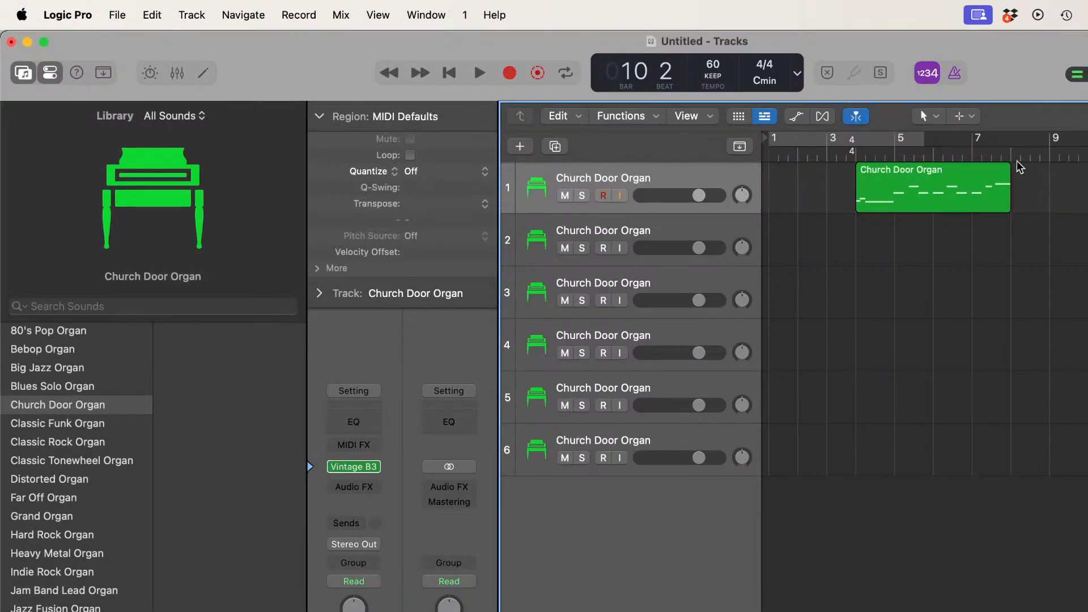
Step: Try another take of the top staff from bar 8, following the system that starts at measure 7 in the score PDF, and discard it
{"action": "left_click", "coordinate": [1011, 148]}
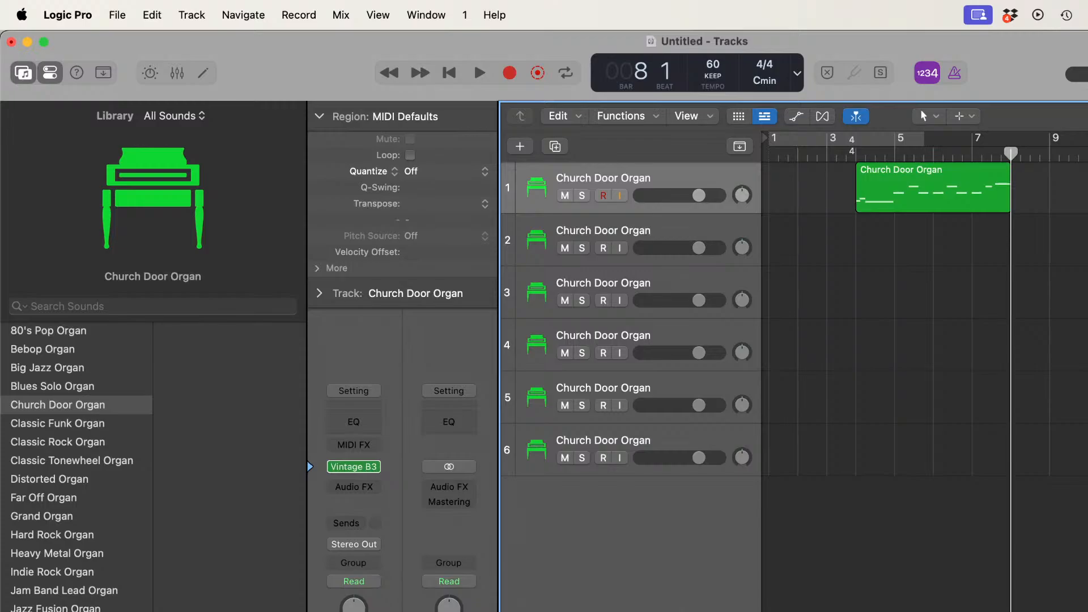
{"action": "key", "text": "super+Tab"}
{"action": "scroll", "coordinate": [644, 455], "scroll_direction": "up", "scroll_amount": 16}
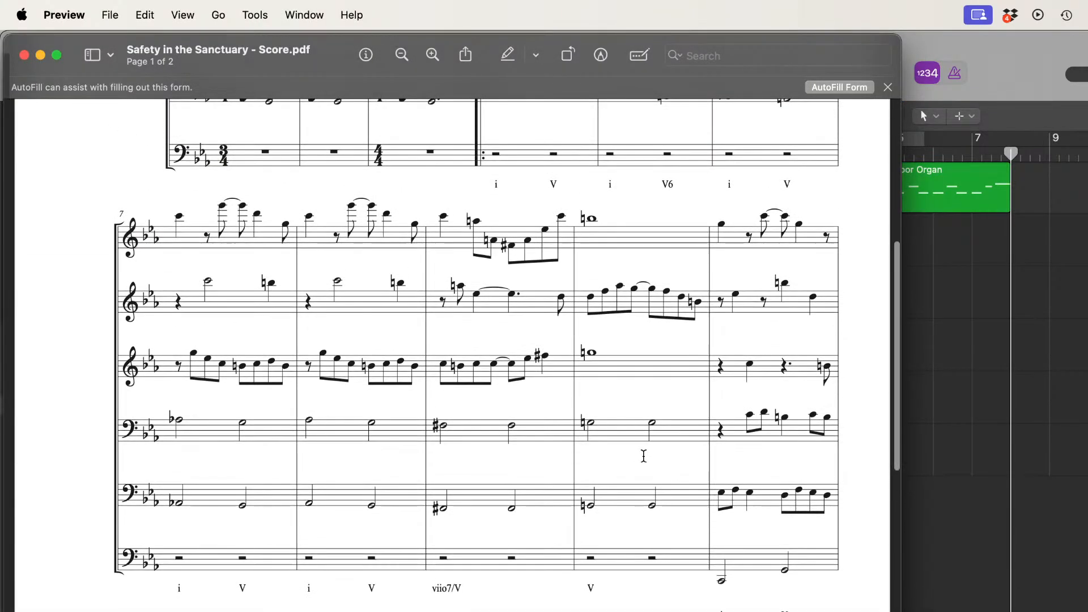
{"action": "scroll", "coordinate": [643, 455], "scroll_direction": "down", "scroll_amount": 3}
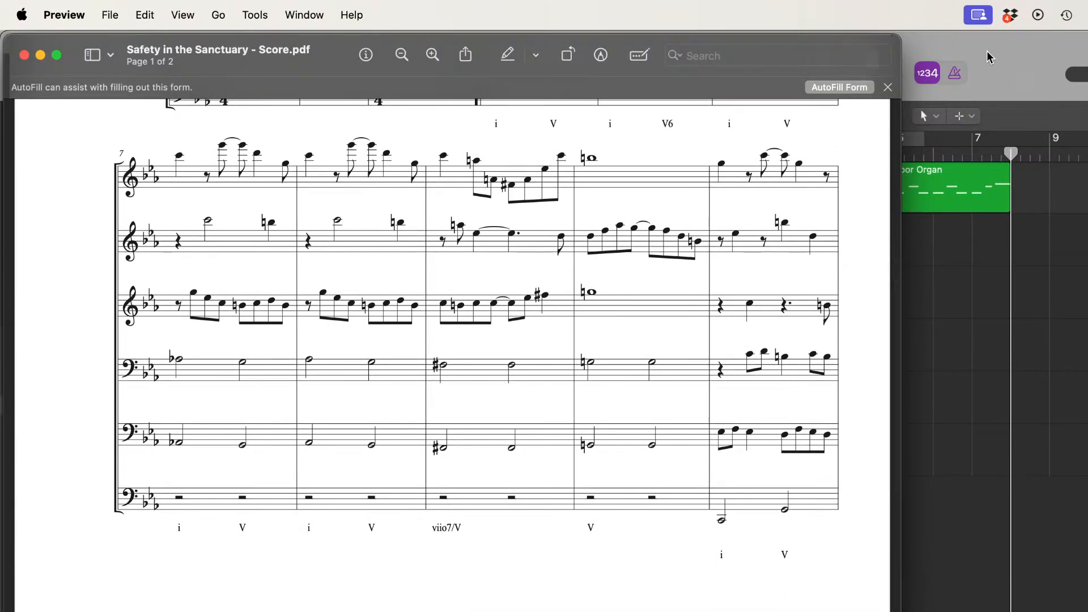
{"action": "left_click", "coordinate": [988, 51]}
{"action": "left_click", "coordinate": [509, 72]}
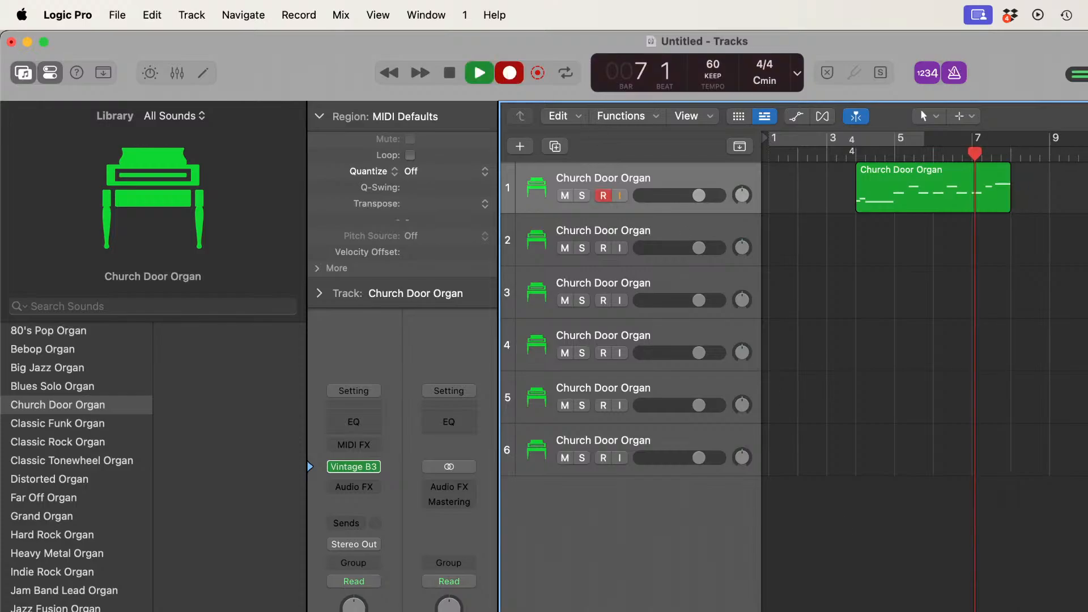
{"action": "key", "text": "super+Tab"}
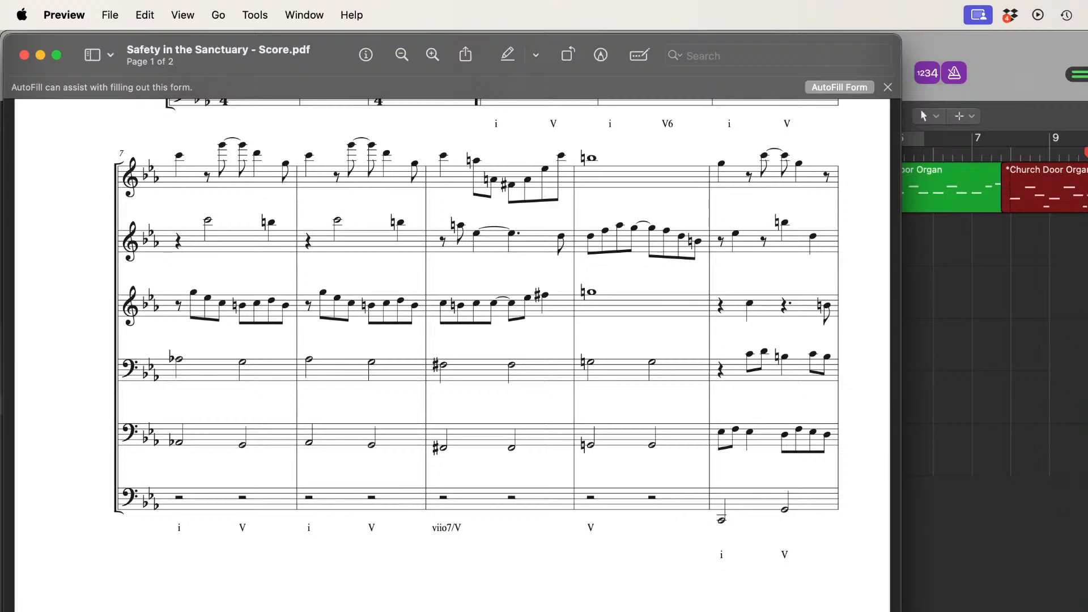
{"action": "left_click", "coordinate": [1064, 55]}
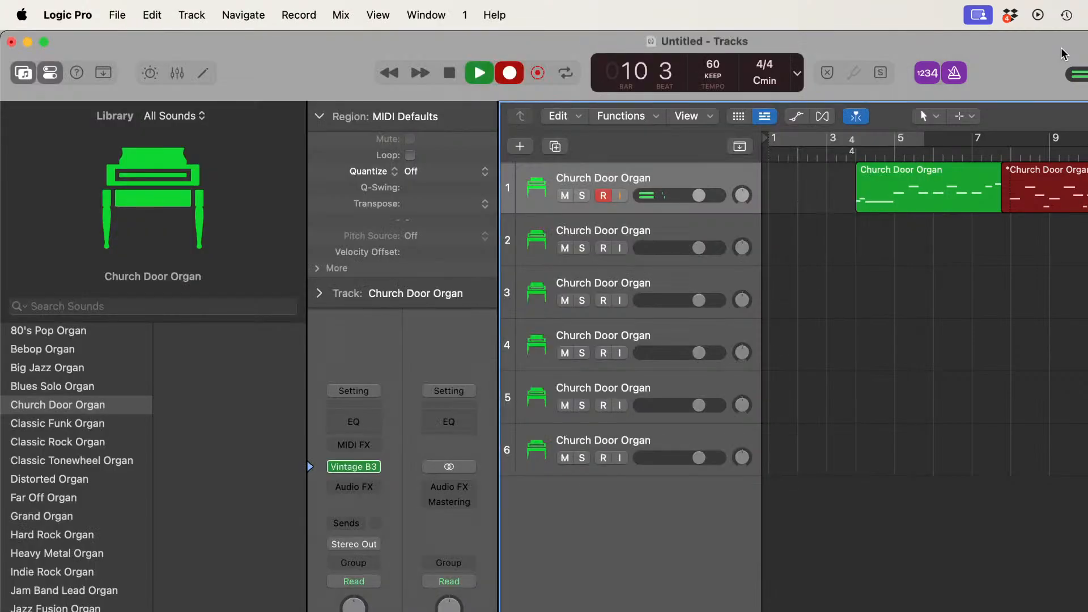
{"action": "key", "text": "space"}
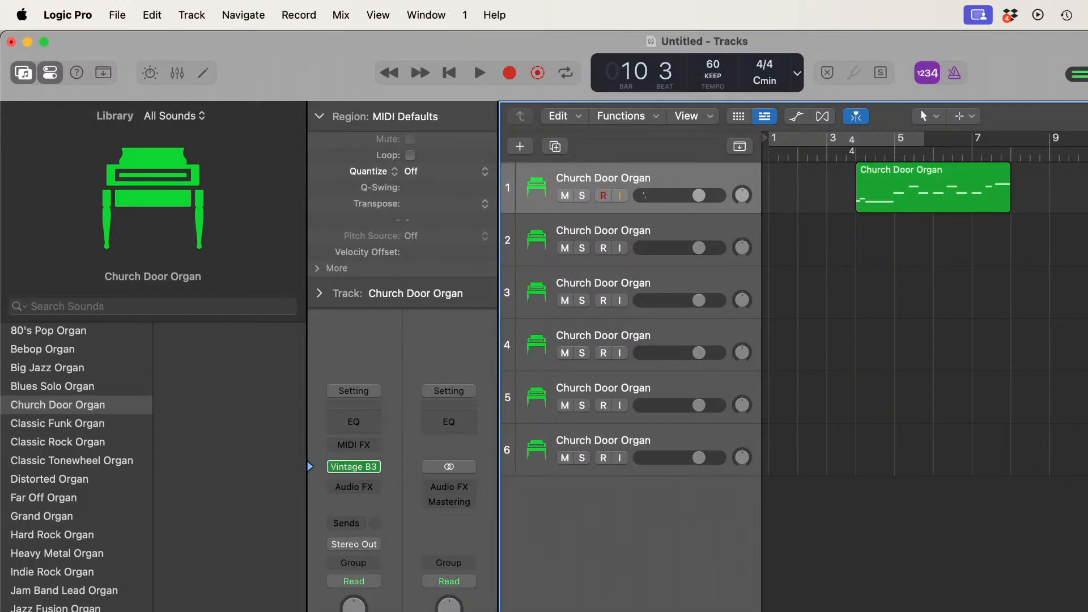
Step: Record the rest of the score's top staff on track 1 from bar 8 into bar 20, following the PDF through page 2
{"action": "left_click", "coordinate": [1011, 152]}
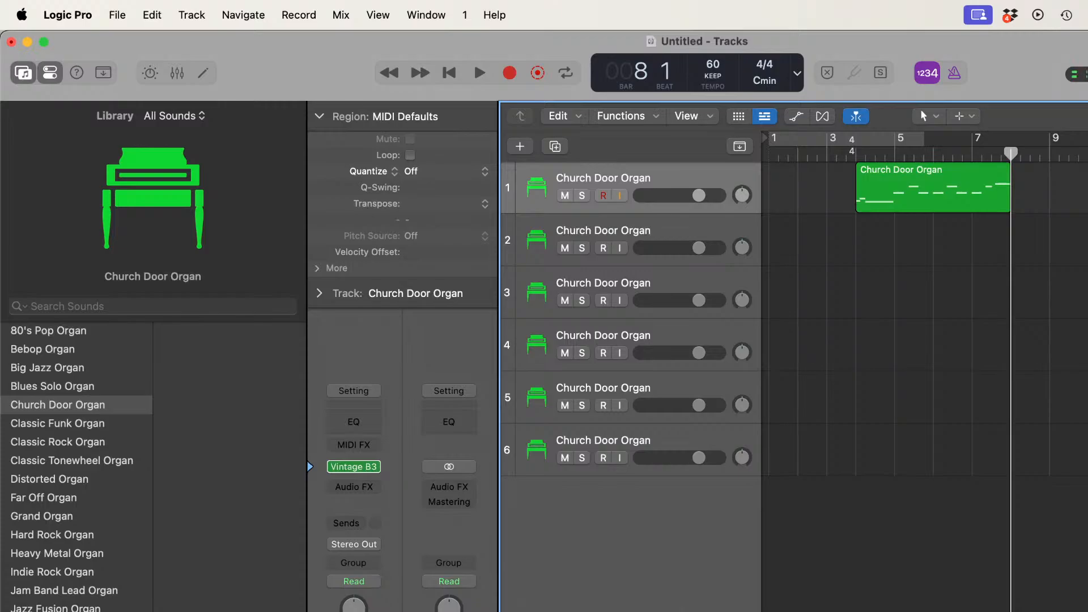
{"action": "key", "text": "super+Tab"}
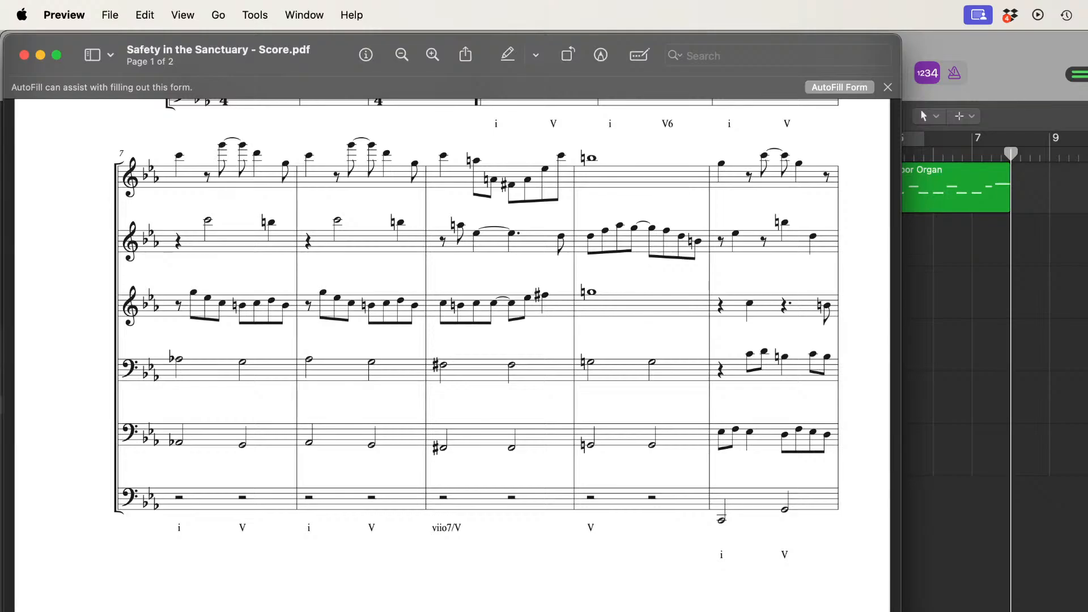
{"action": "key", "text": "super+Tab"}
{"action": "left_click", "coordinate": [511, 77]}
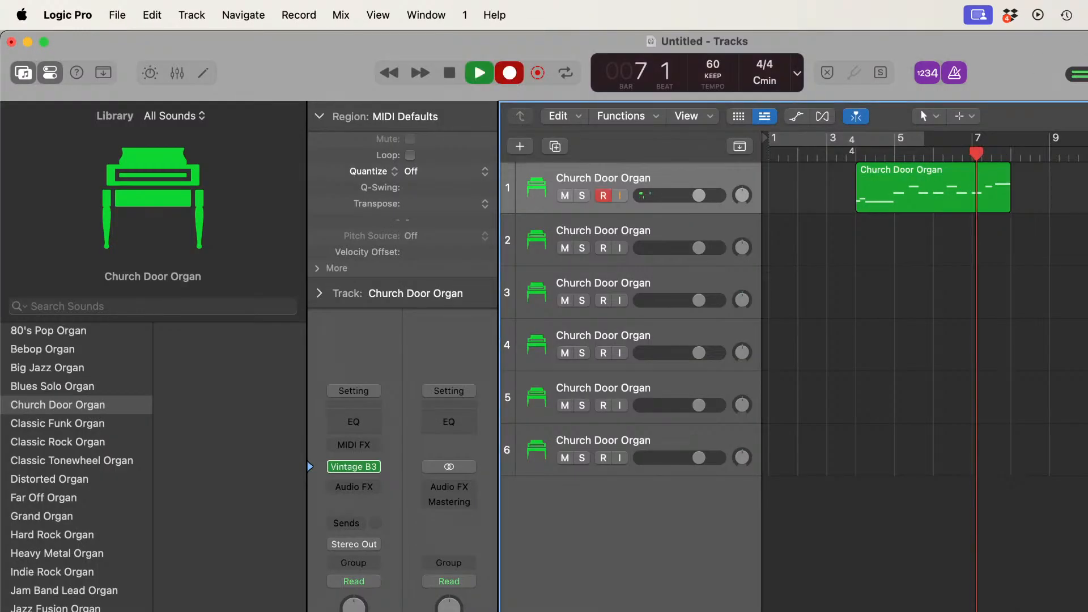
{"action": "key", "text": "super+Tab"}
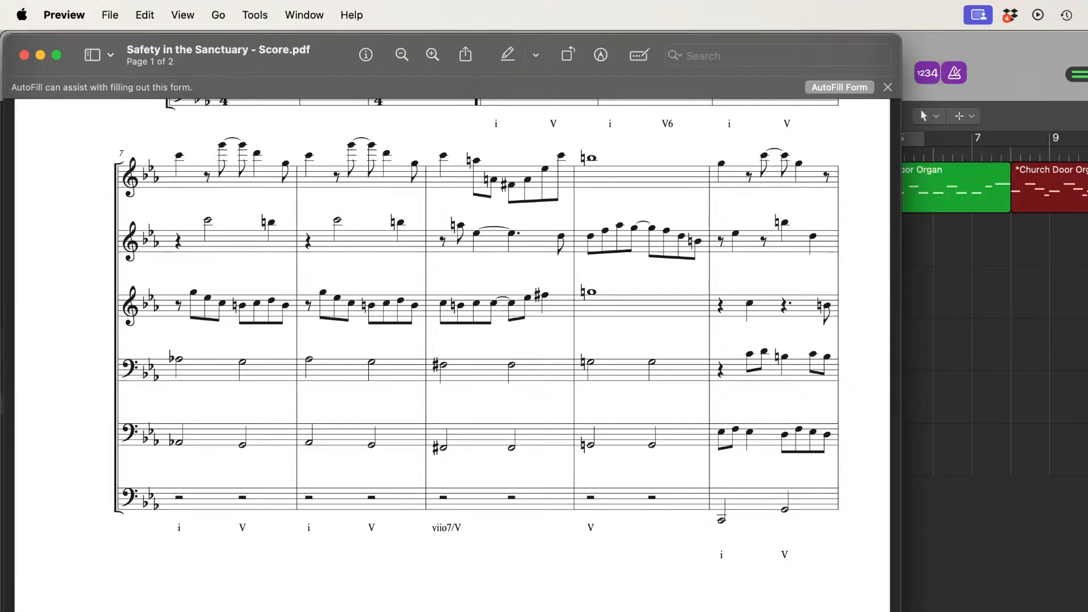
{"action": "scroll", "coordinate": [570, 607], "scroll_direction": "down", "scroll_amount": 10}
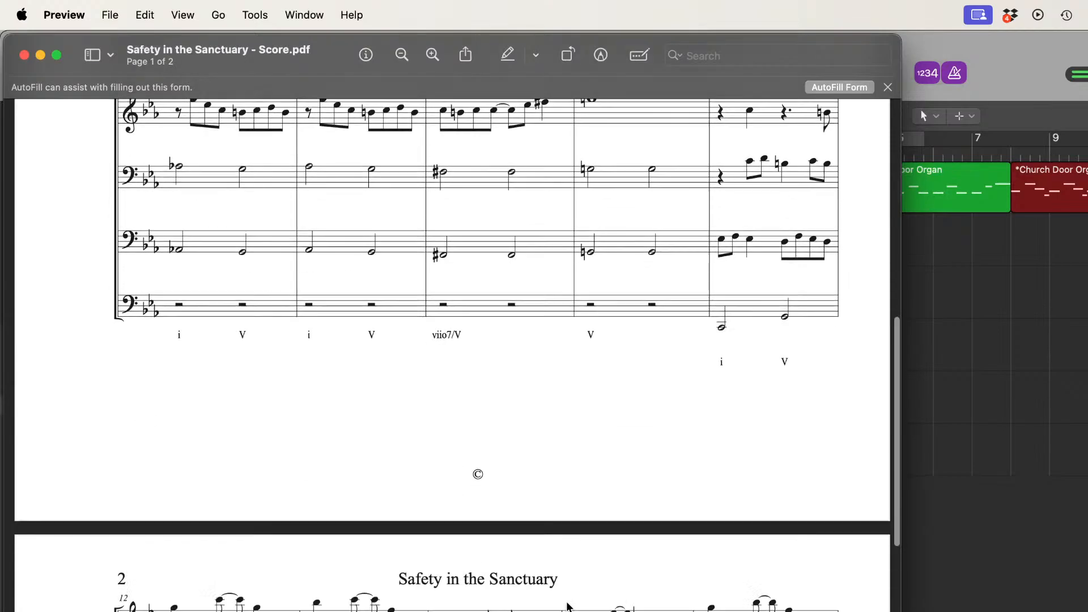
{"action": "scroll", "coordinate": [569, 606], "scroll_direction": "down", "scroll_amount": 5}
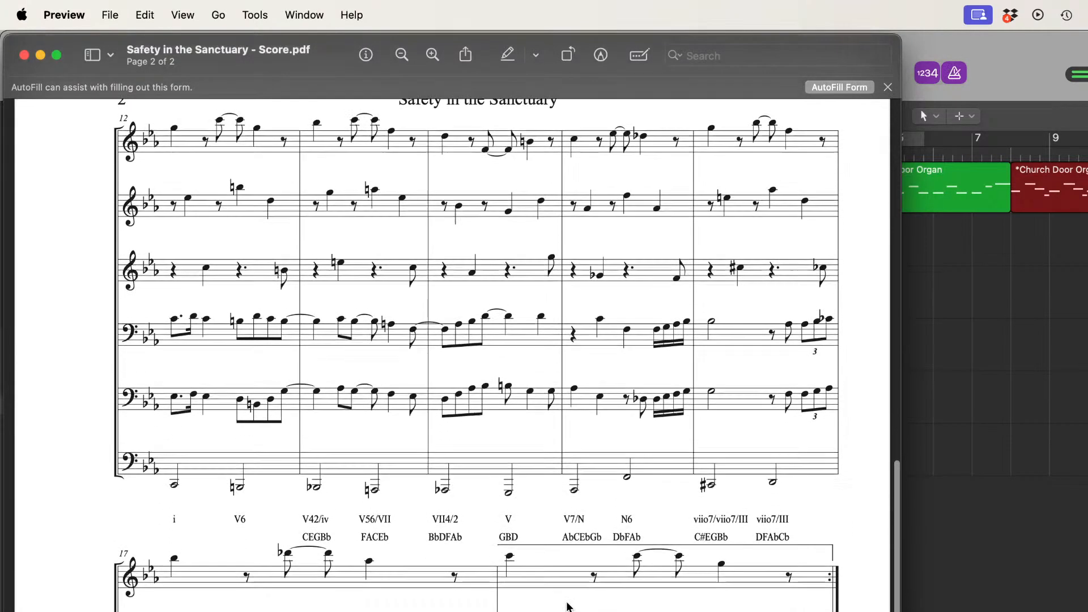
{"action": "scroll", "coordinate": [569, 606], "scroll_direction": "up", "scroll_amount": 3}
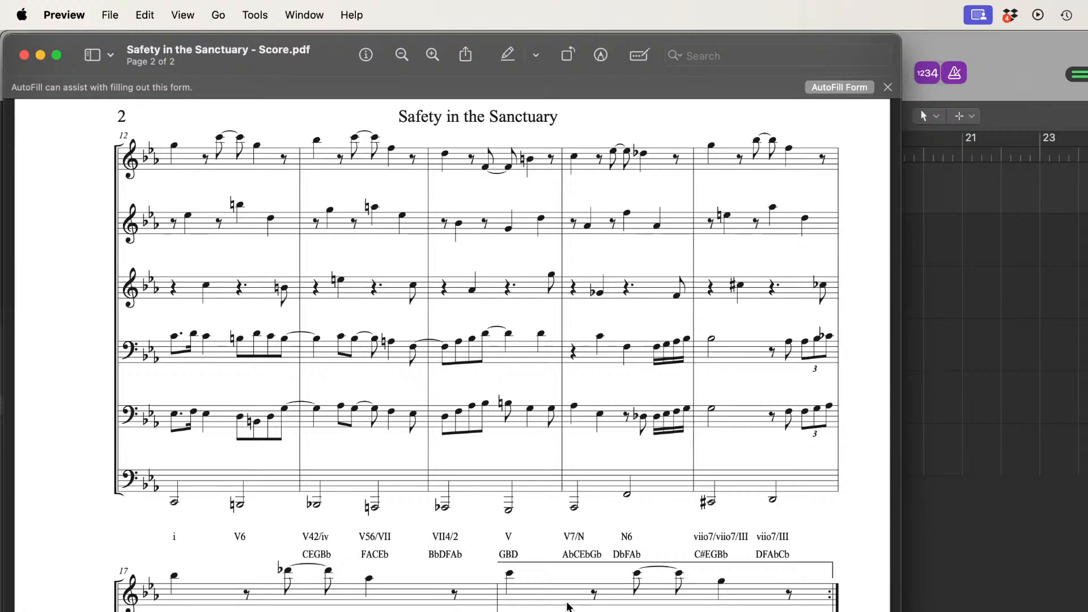
{"action": "scroll", "coordinate": [569, 606], "scroll_direction": "down", "scroll_amount": 10}
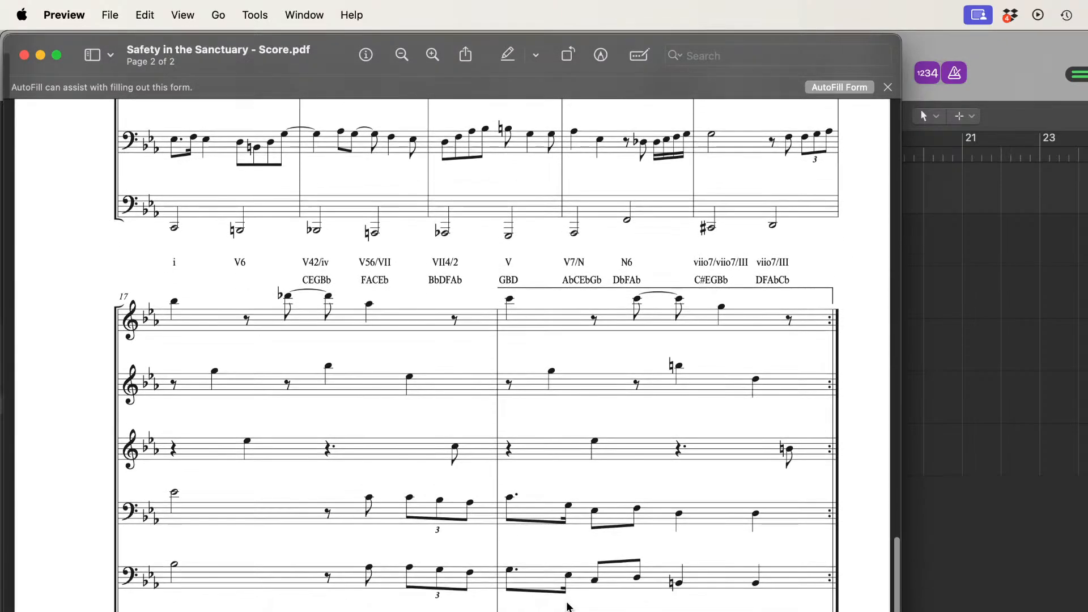
{"action": "scroll", "coordinate": [569, 607], "scroll_direction": "down", "scroll_amount": 1}
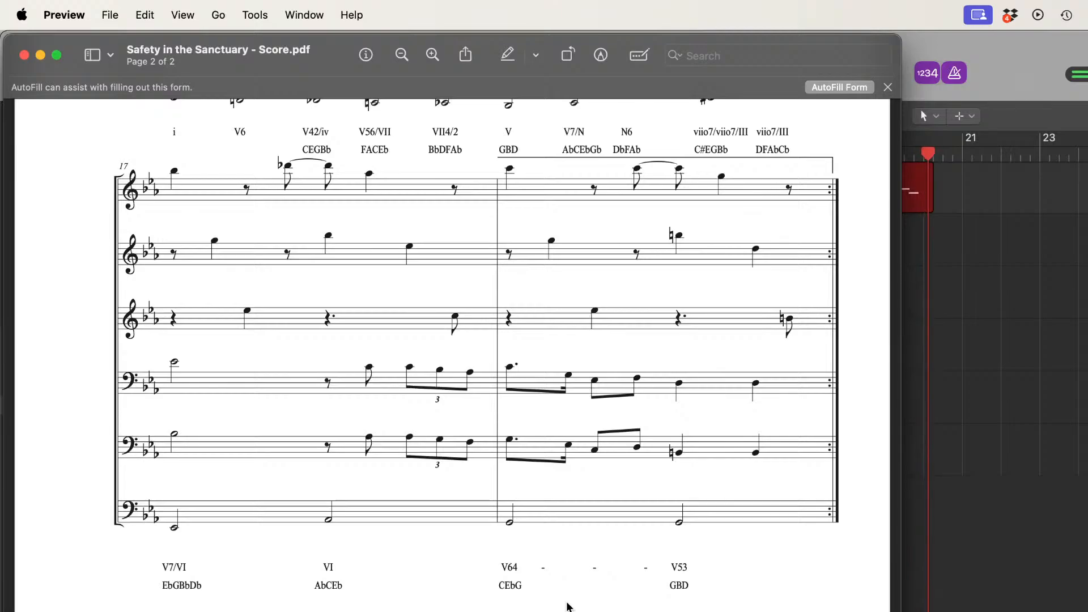
{"action": "left_click", "coordinate": [1045, 50]}
{"action": "key", "text": "space"}
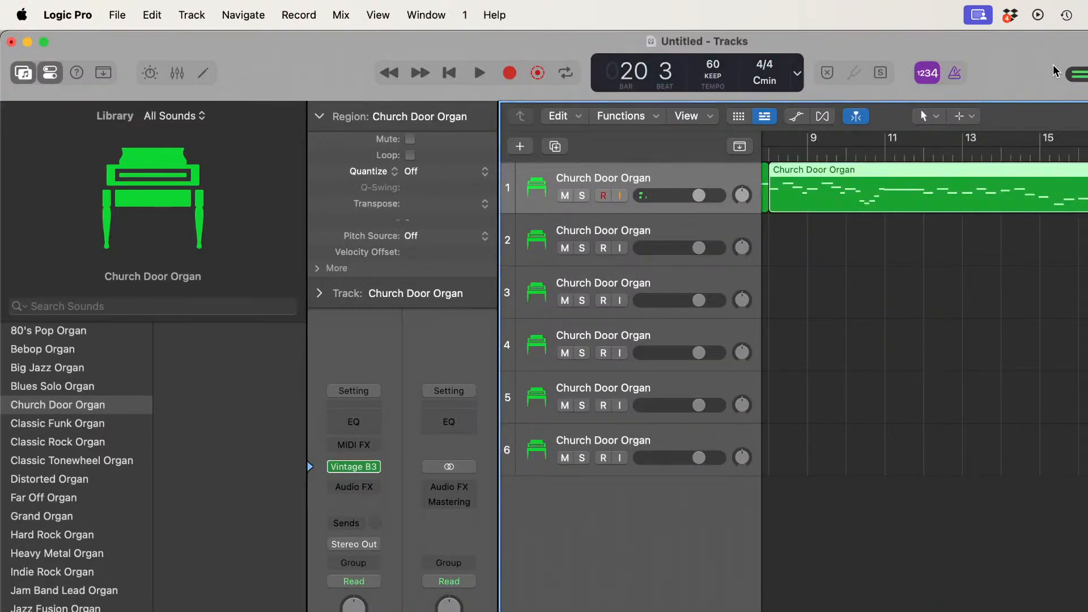
{"action": "scroll", "coordinate": [1054, 272], "scroll_direction": "left", "scroll_amount": 3}
{"action": "scroll", "coordinate": [792, 185], "scroll_direction": "left", "scroll_amount": 2}
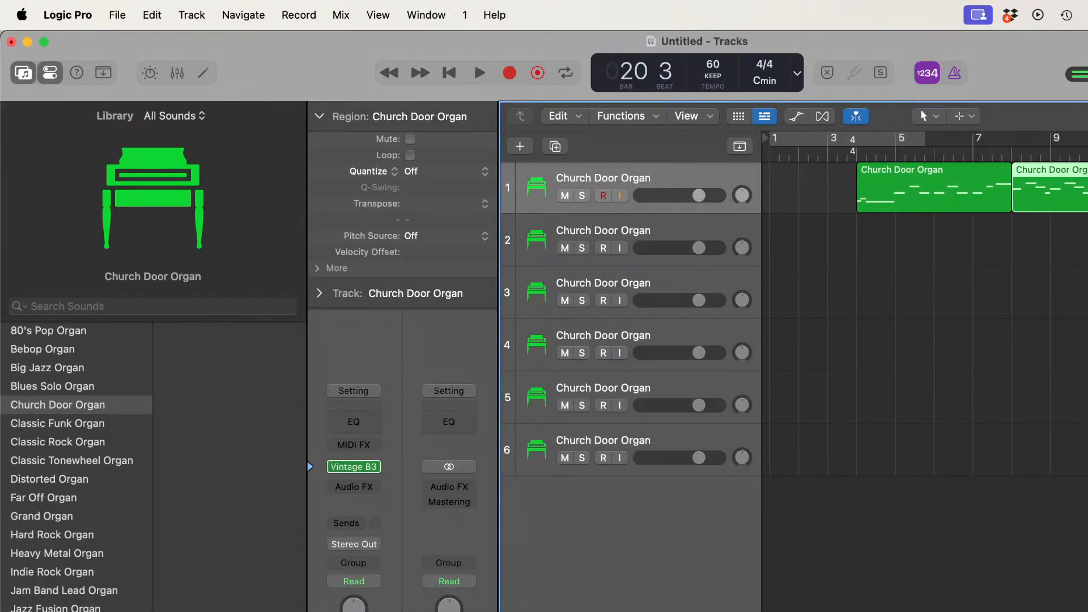
Step: Record the second staff's opening on track 2 from bar 1 to about bar 6, following page 1 of the score PDF
{"action": "left_click", "coordinate": [769, 154]}
{"action": "left_click", "coordinate": [729, 224]}
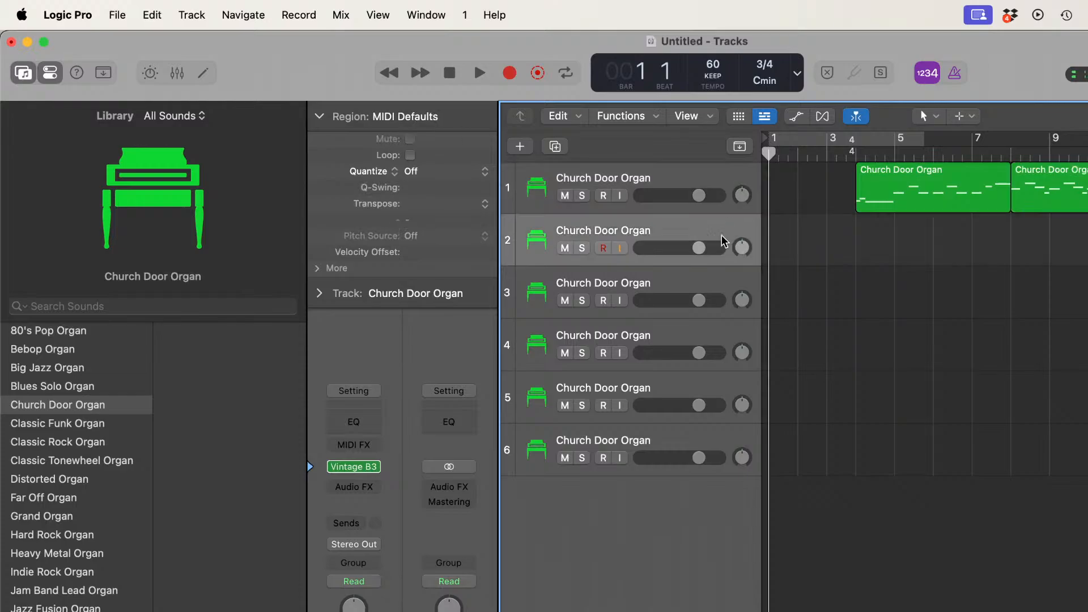
{"action": "left_click", "coordinate": [509, 74]}
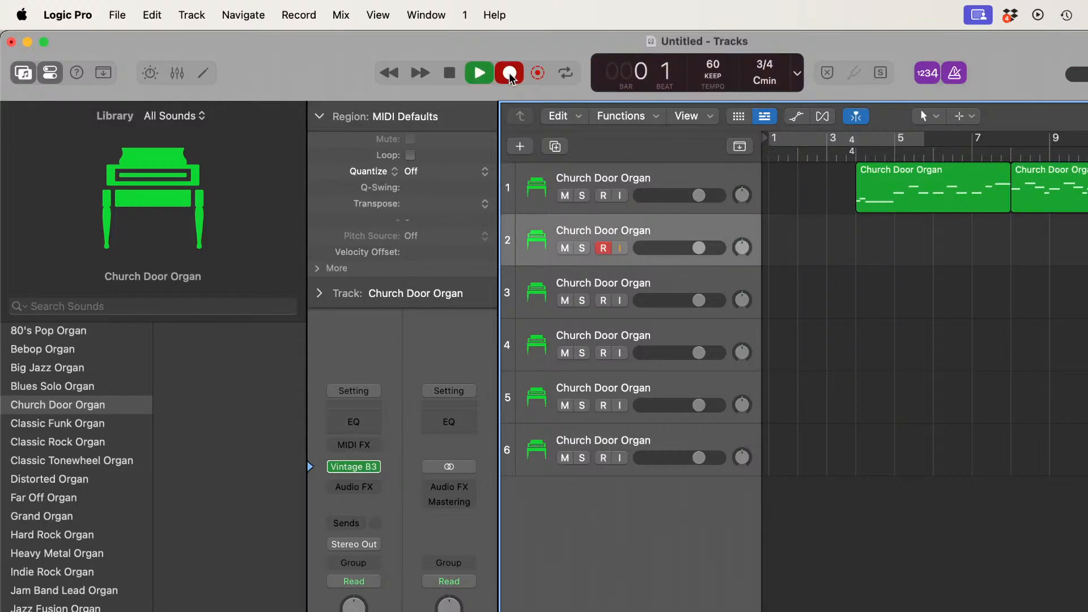
{"action": "key", "text": "super+Tab"}
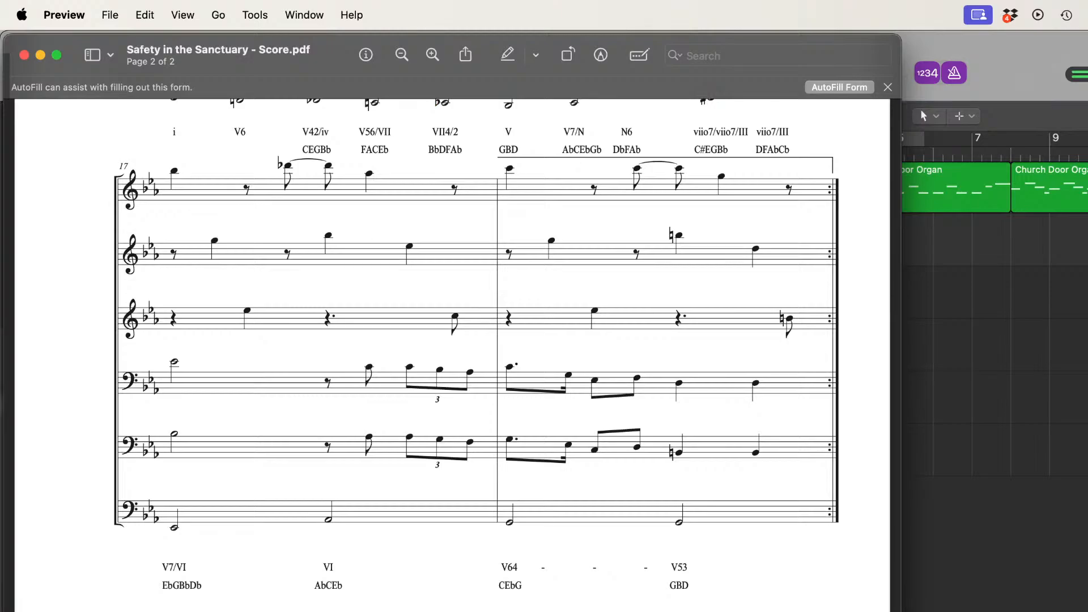
{"action": "scroll", "coordinate": [452, 355], "scroll_direction": "up", "scroll_amount": 20}
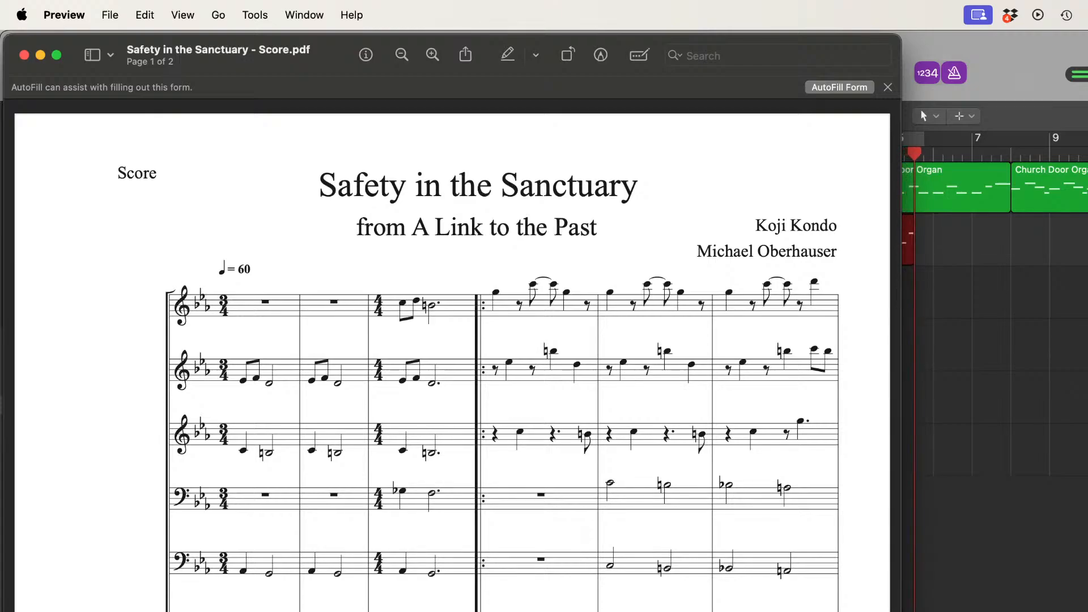
{"action": "key", "text": "space"}
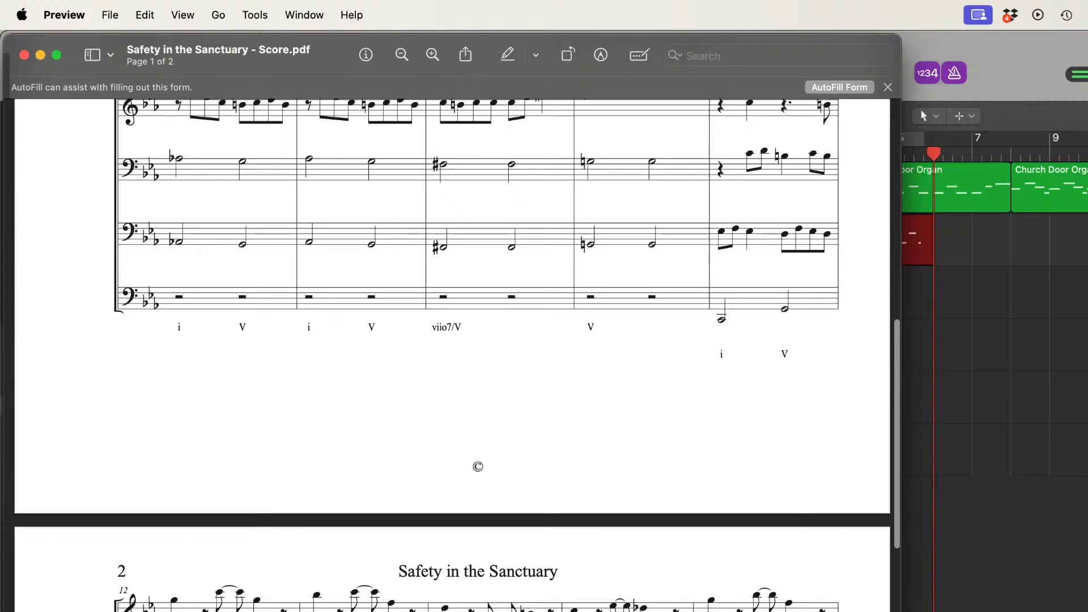
{"action": "key", "text": "super+Tab"}
{"action": "key", "text": "space"}
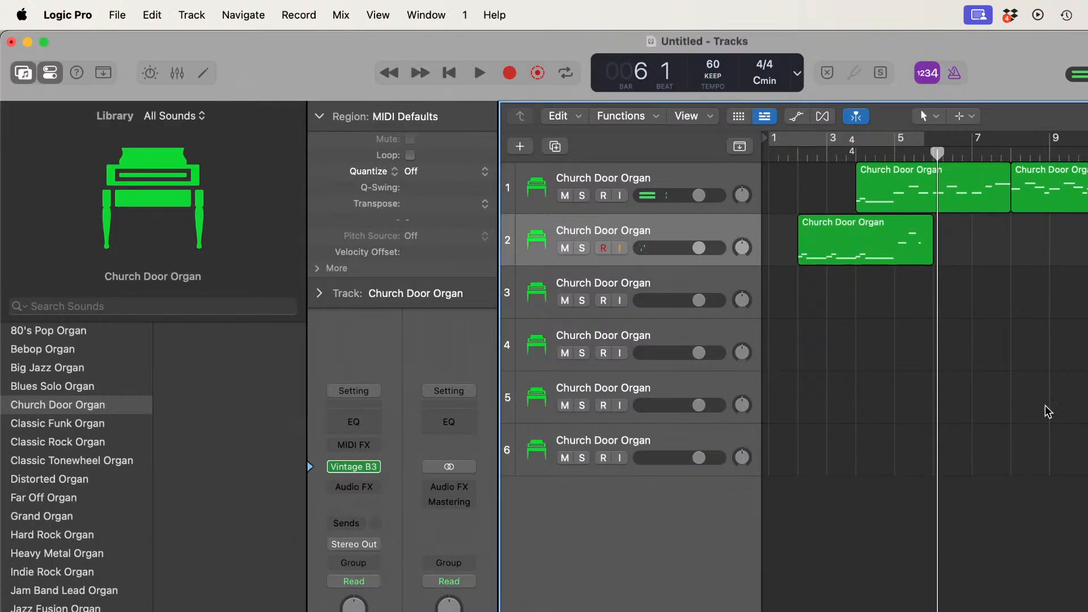
Step: Split the track 2 region at bar 5 and remove the part after the split
{"action": "left_click_drag", "start_coordinate": [938, 151], "coordinate": [897, 152]}
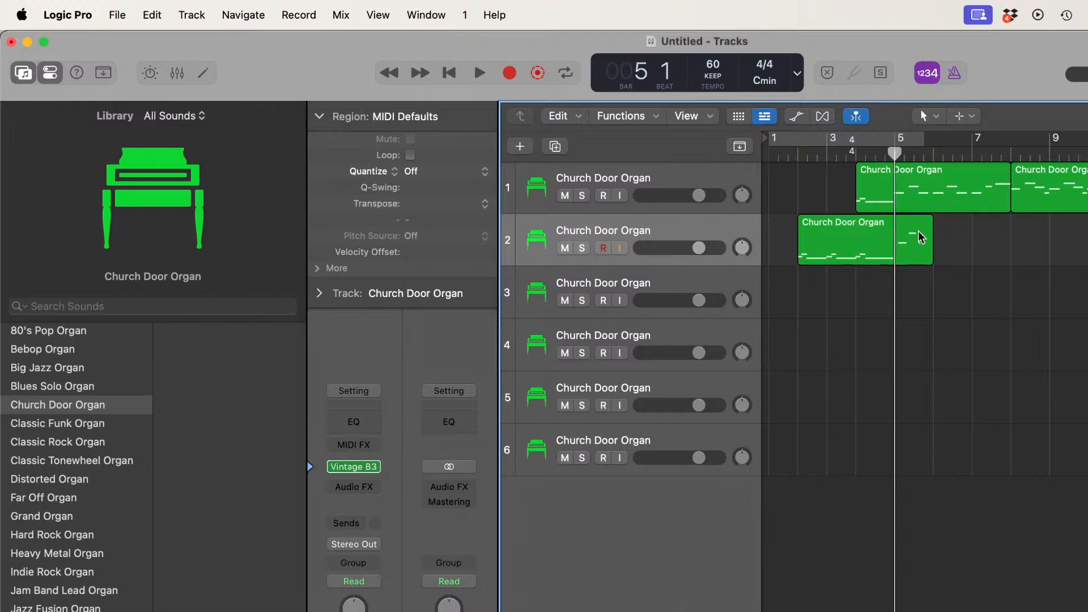
{"action": "left_click", "coordinate": [876, 241]}
{"action": "key", "text": "super+t"}
{"action": "key", "text": "Delete"}
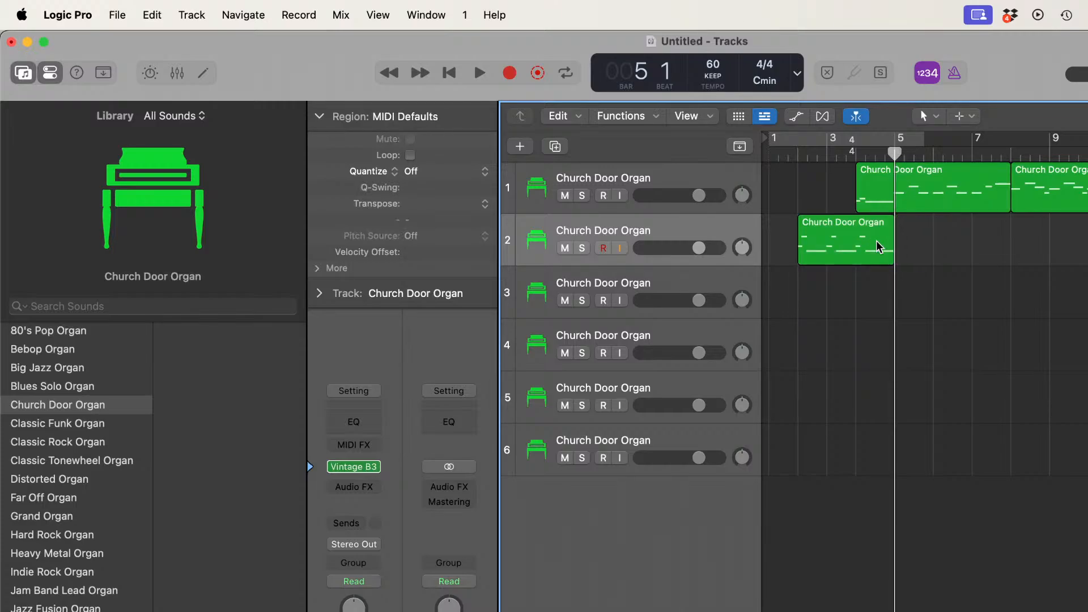
Step: Record the rest of the second staff on track 2 from bar 5 into bar 20, following the score PDF through page 2
{"action": "left_click", "coordinate": [507, 71]}
{"action": "key", "text": "super+Tab"}
{"action": "scroll", "coordinate": [733, 605], "scroll_direction": "up", "scroll_amount": 10}
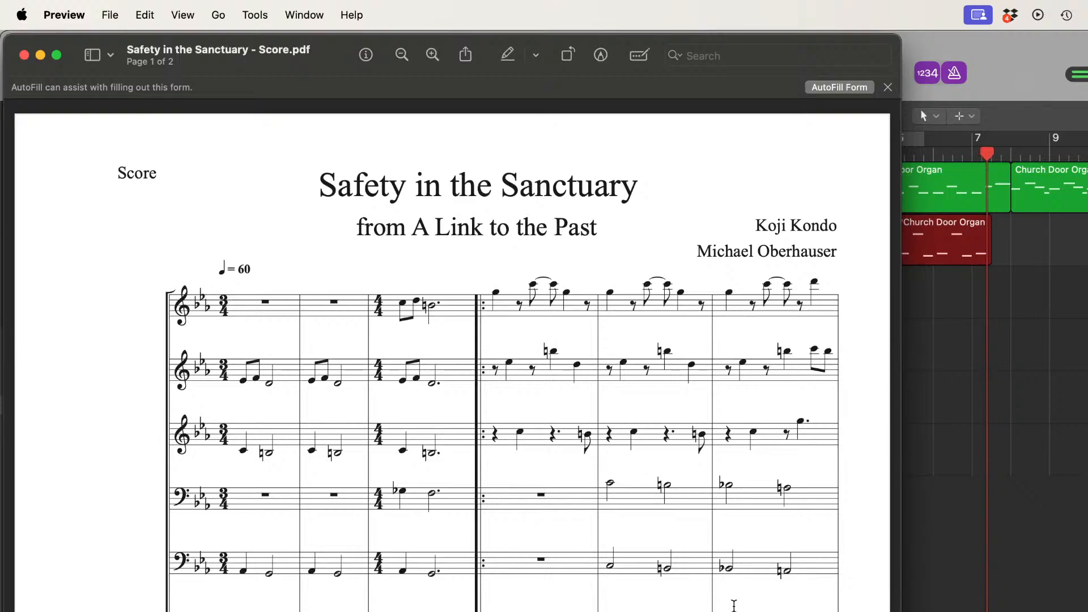
{"action": "scroll", "coordinate": [733, 605], "scroll_direction": "down", "scroll_amount": 10}
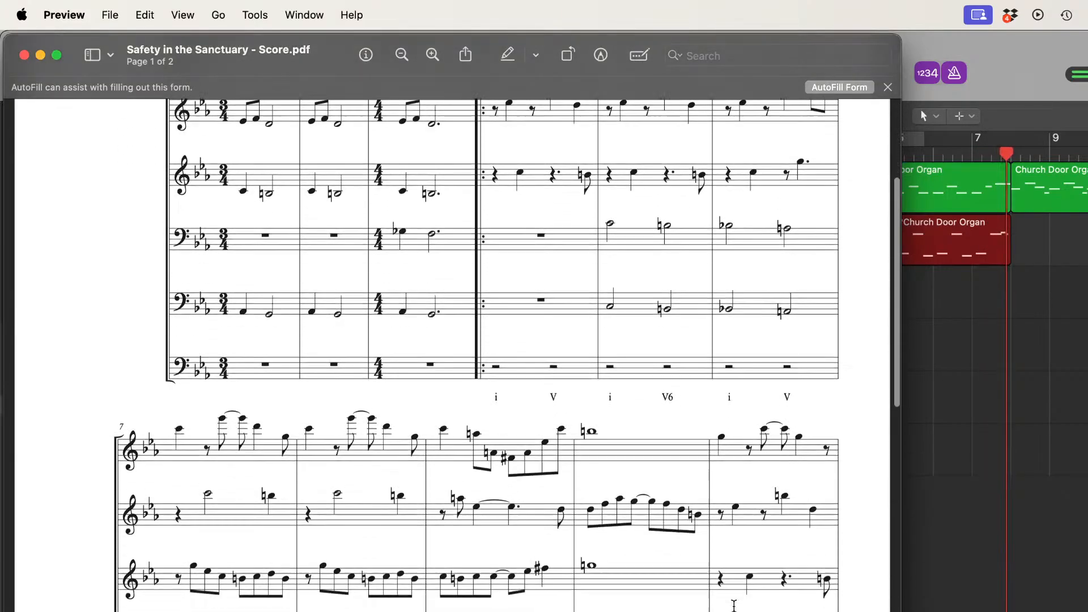
{"action": "scroll", "coordinate": [734, 605], "scroll_direction": "down", "scroll_amount": 6}
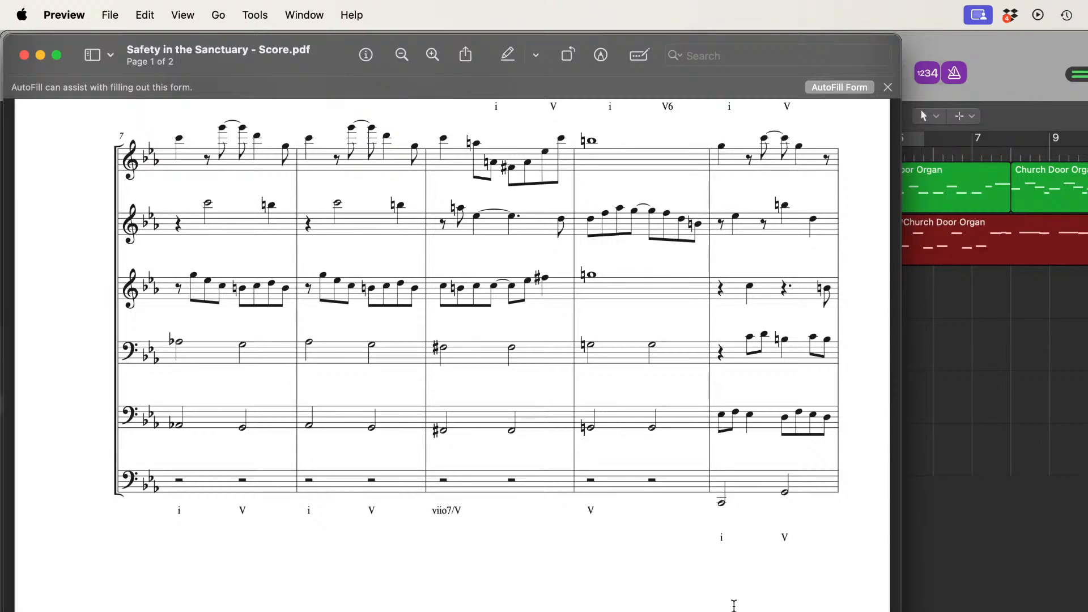
{"action": "scroll", "coordinate": [734, 606], "scroll_direction": "down", "scroll_amount": 10}
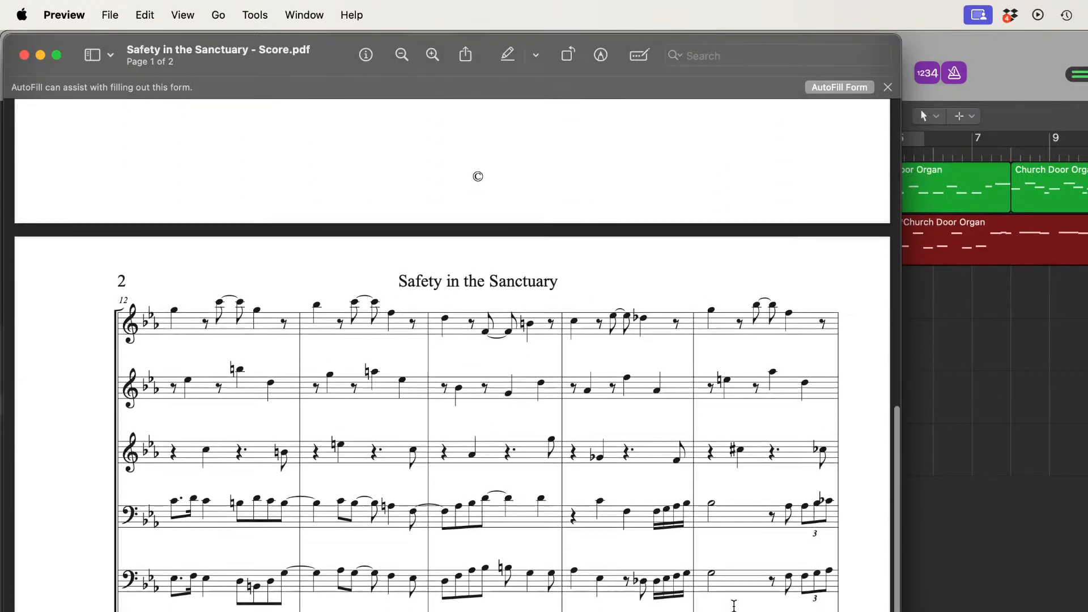
{"action": "scroll", "coordinate": [734, 606], "scroll_direction": "down", "scroll_amount": 2}
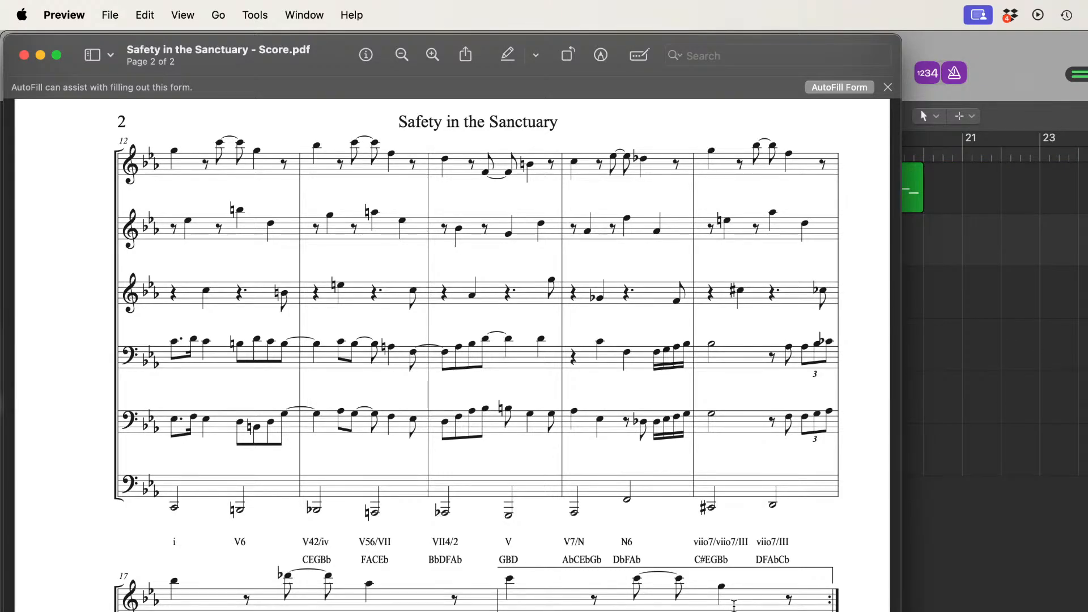
{"action": "scroll", "coordinate": [734, 605], "scroll_direction": "down", "scroll_amount": 10}
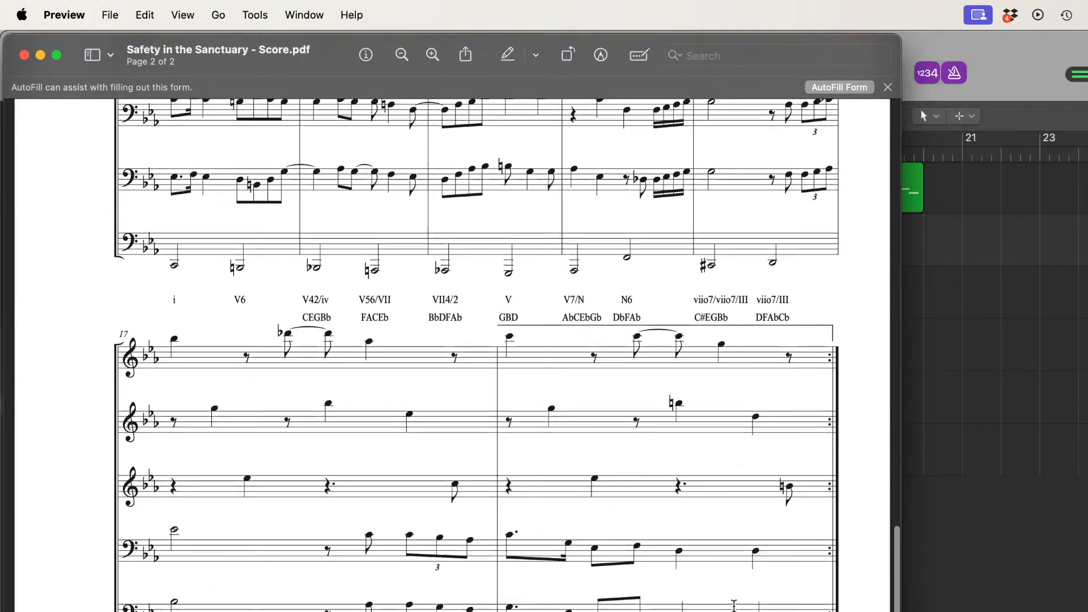
{"action": "scroll", "coordinate": [734, 605], "scroll_direction": "down", "scroll_amount": 3}
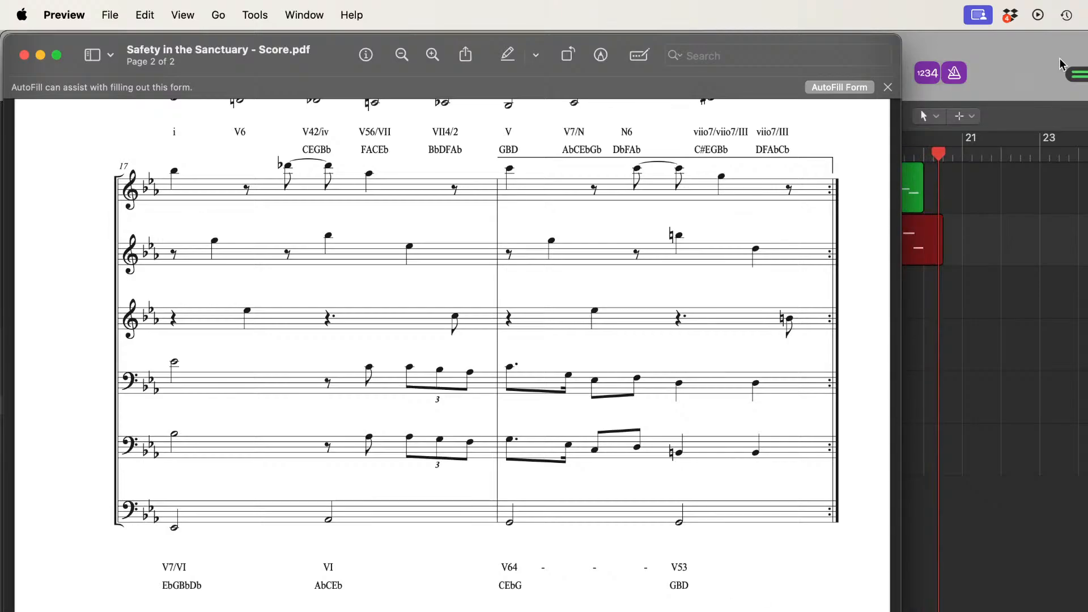
{"action": "left_click", "coordinate": [1037, 50]}
{"action": "key", "text": "space"}
Step: Record the whole third staff on track 3 from bar 1 into bar 20 in one take, following both pages of the score PDF
{"action": "scroll", "coordinate": [838, 482], "scroll_direction": "left", "scroll_amount": 5}
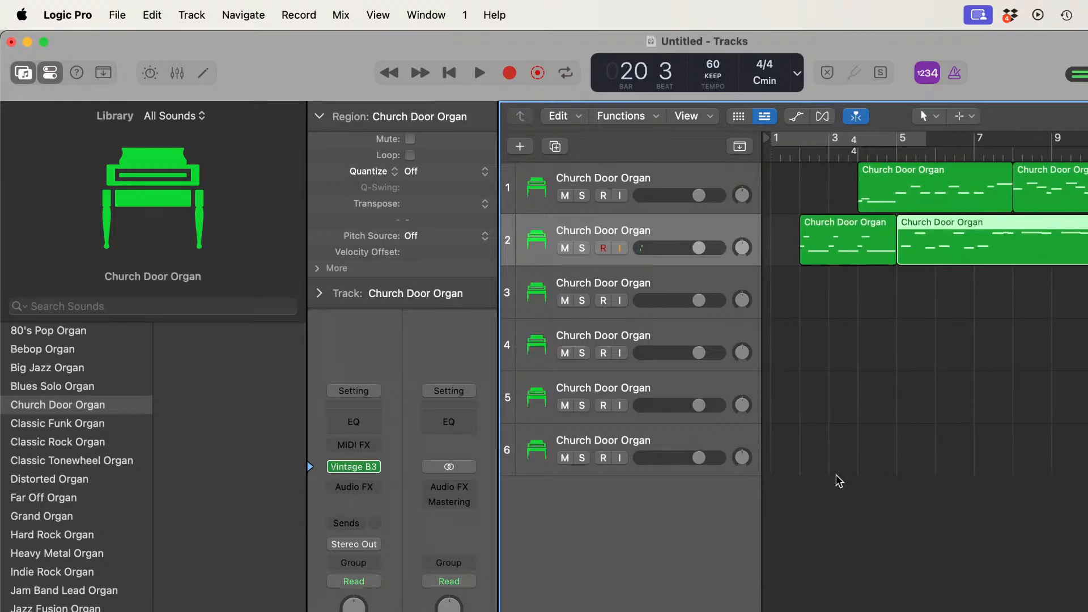
{"action": "left_click", "coordinate": [688, 279]}
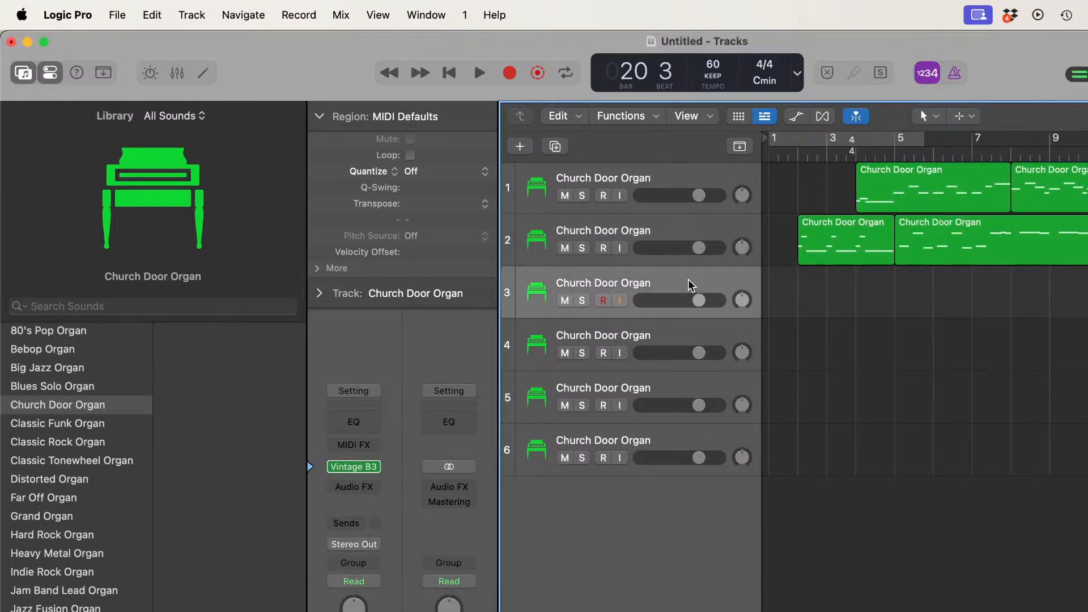
{"action": "left_click", "coordinate": [767, 150]}
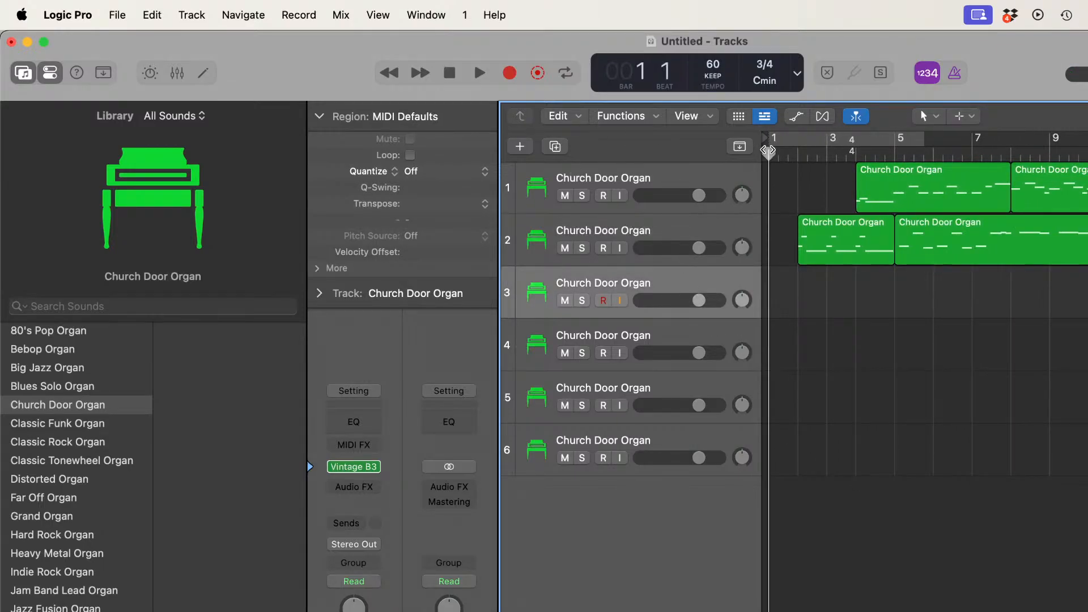
{"action": "left_click", "coordinate": [510, 73]}
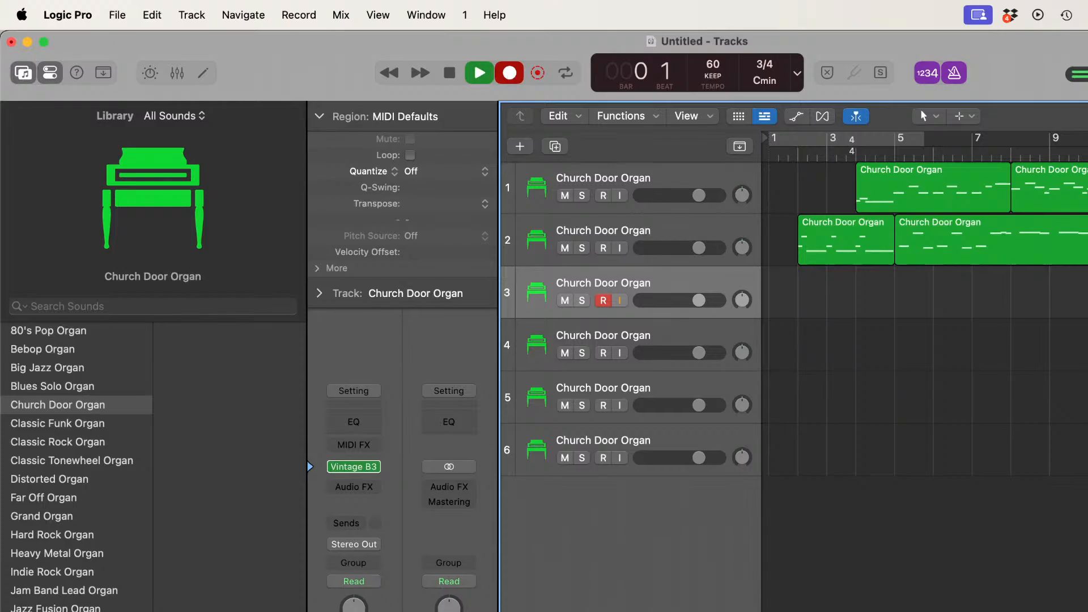
{"action": "key", "text": "super+Tab"}
{"action": "scroll", "coordinate": [654, 567], "scroll_direction": "up", "scroll_amount": 15}
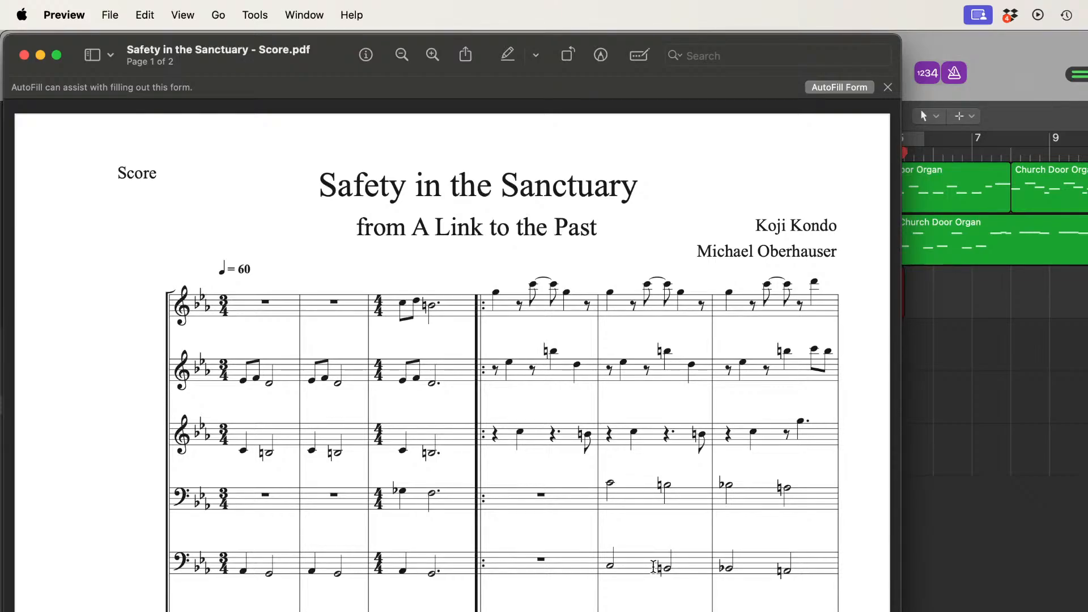
{"action": "scroll", "coordinate": [653, 566], "scroll_direction": "down", "scroll_amount": 4}
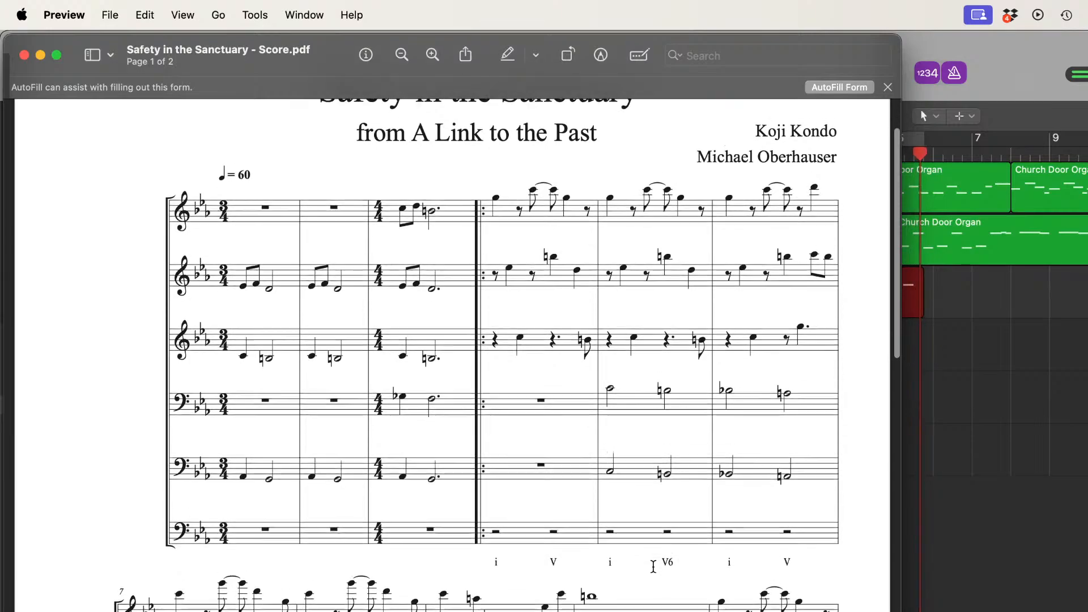
{"action": "scroll", "coordinate": [653, 566], "scroll_direction": "down", "scroll_amount": 1}
{"action": "scroll", "coordinate": [654, 566], "scroll_direction": "down", "scroll_amount": 5}
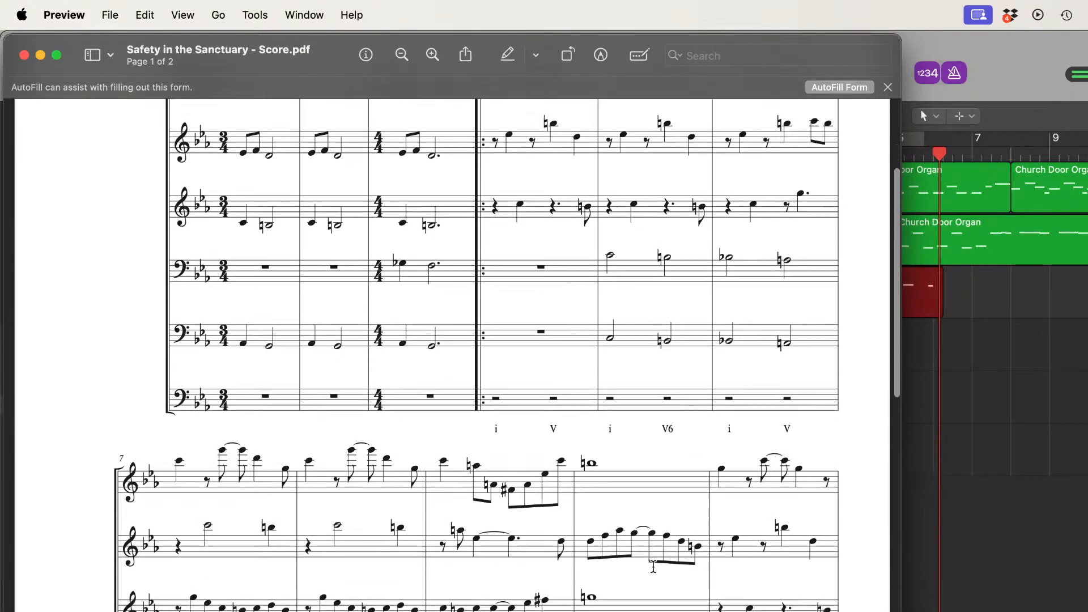
{"action": "scroll", "coordinate": [654, 567], "scroll_direction": "down", "scroll_amount": 2}
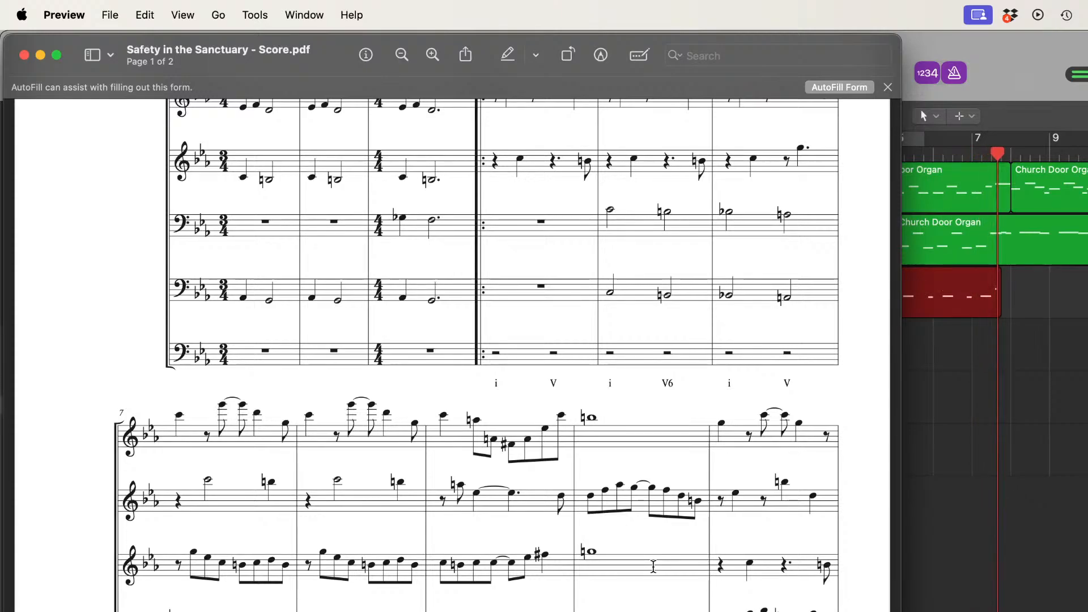
{"action": "scroll", "coordinate": [653, 566], "scroll_direction": "down", "scroll_amount": 6}
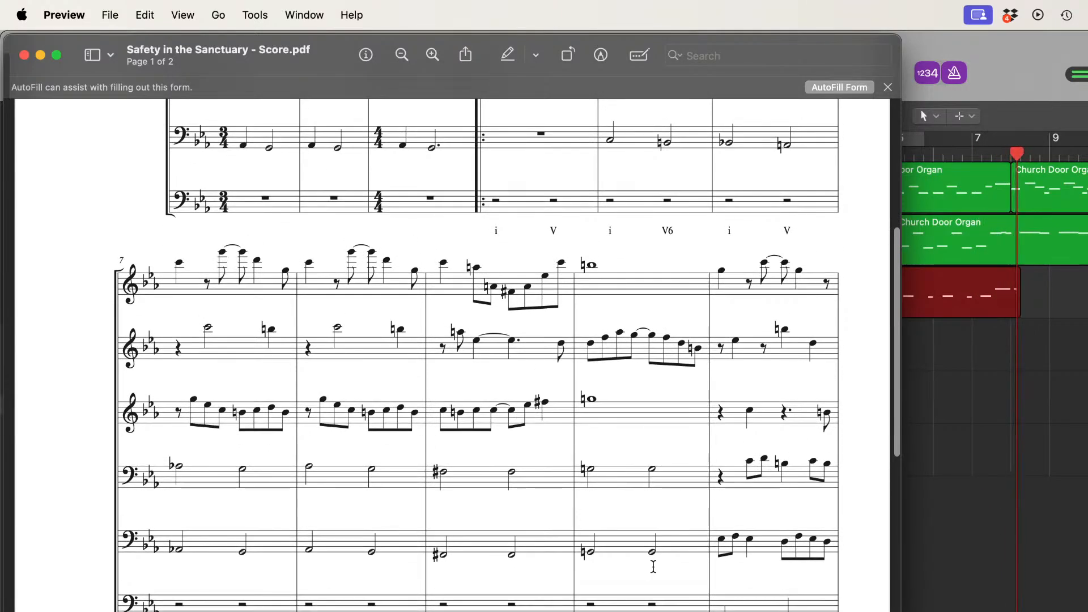
{"action": "scroll", "coordinate": [654, 566], "scroll_direction": "down", "scroll_amount": 6}
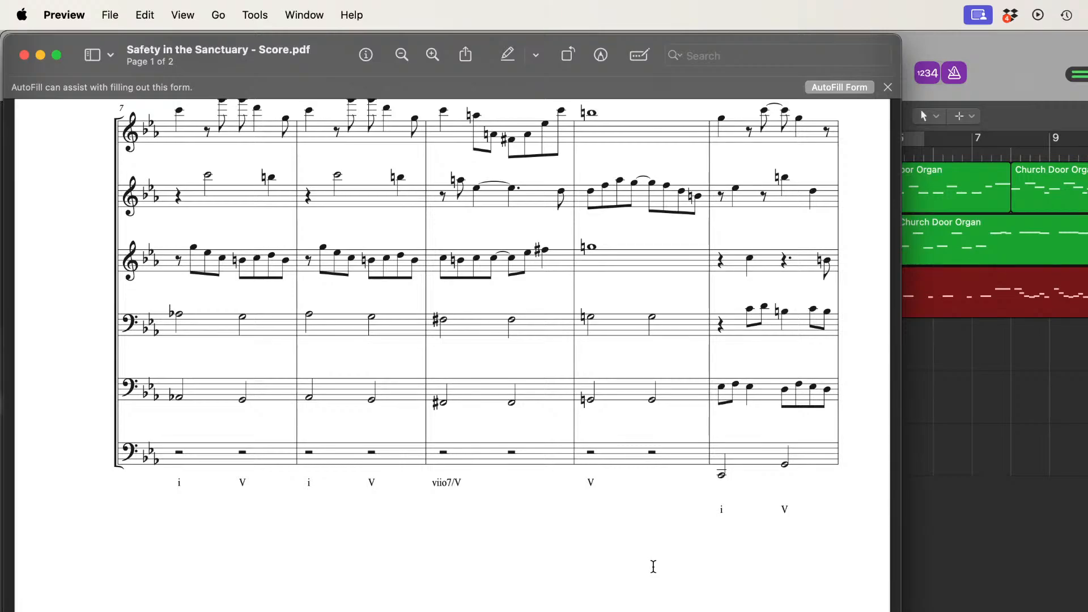
{"action": "scroll", "coordinate": [654, 566], "scroll_direction": "down", "scroll_amount": 5}
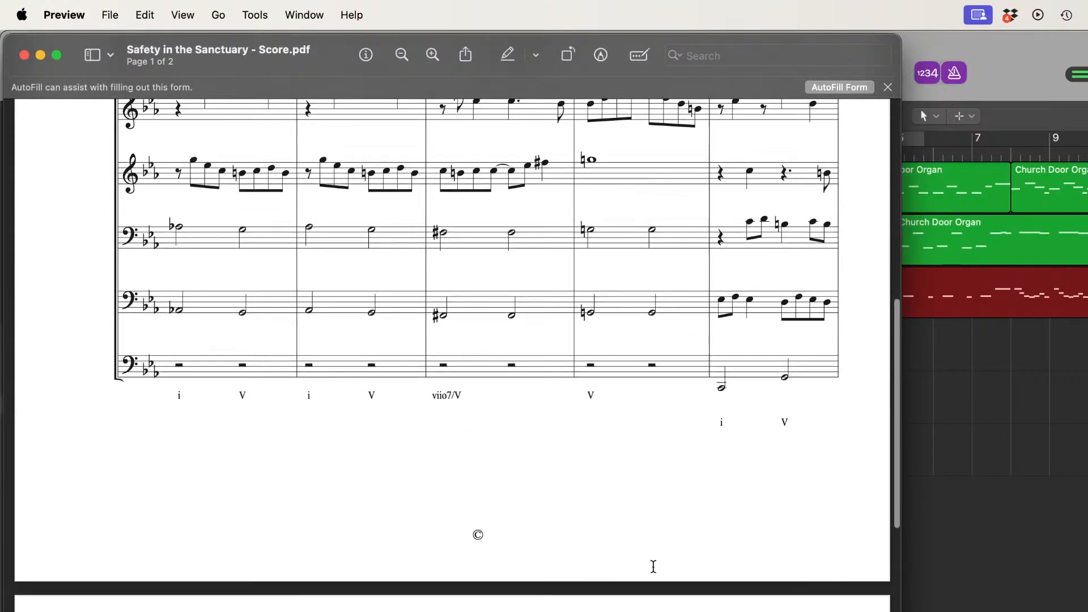
{"action": "scroll", "coordinate": [654, 567], "scroll_direction": "down", "scroll_amount": 3}
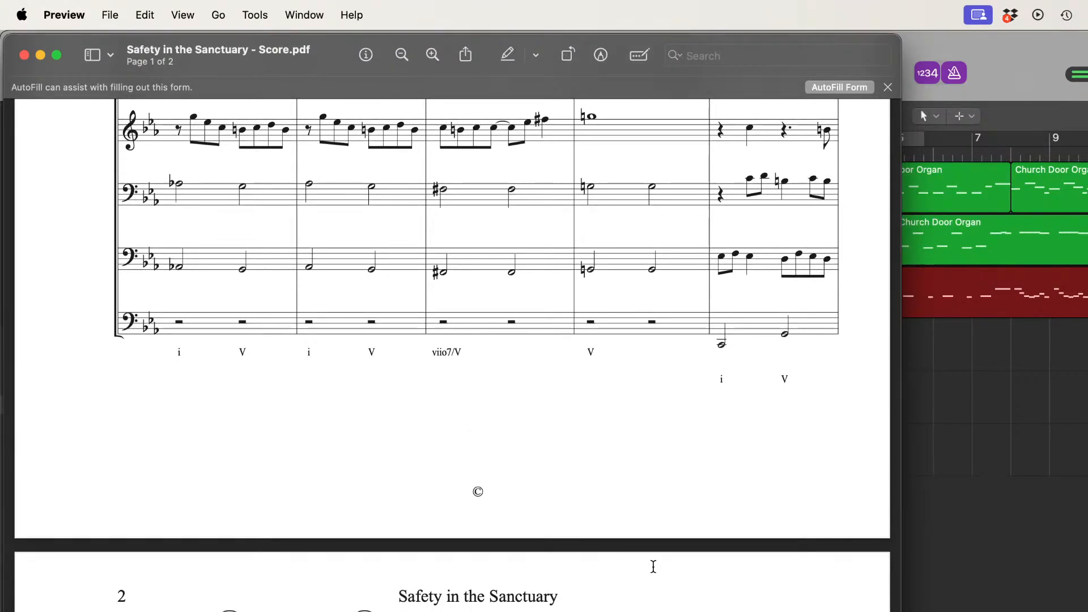
{"action": "scroll", "coordinate": [654, 567], "scroll_direction": "down", "scroll_amount": 20}
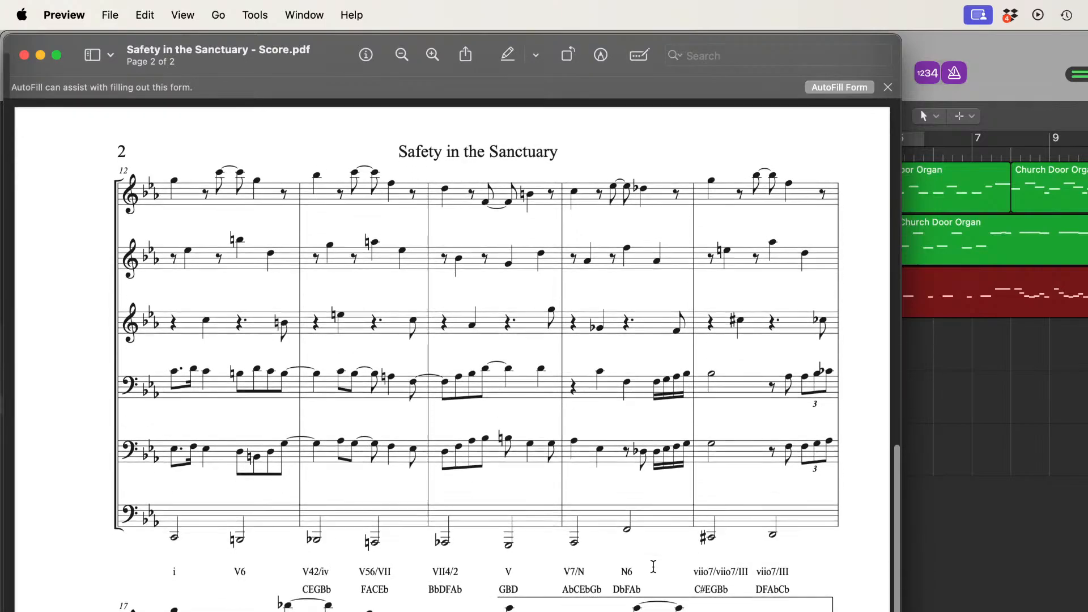
{"action": "scroll", "coordinate": [653, 566], "scroll_direction": "down", "scroll_amount": 2}
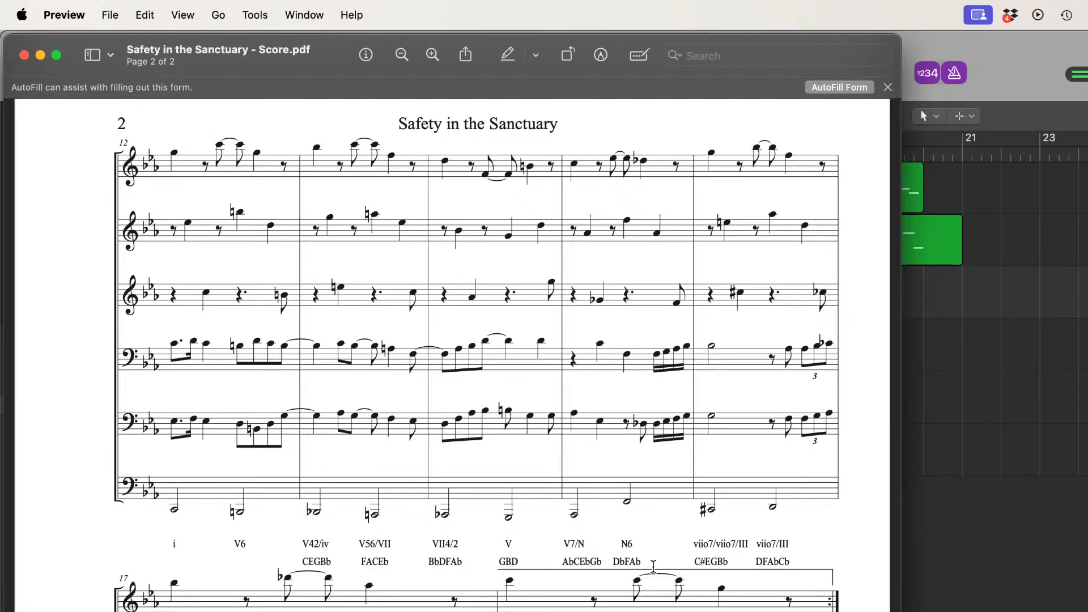
{"action": "scroll", "coordinate": [654, 567], "scroll_direction": "down", "scroll_amount": 10}
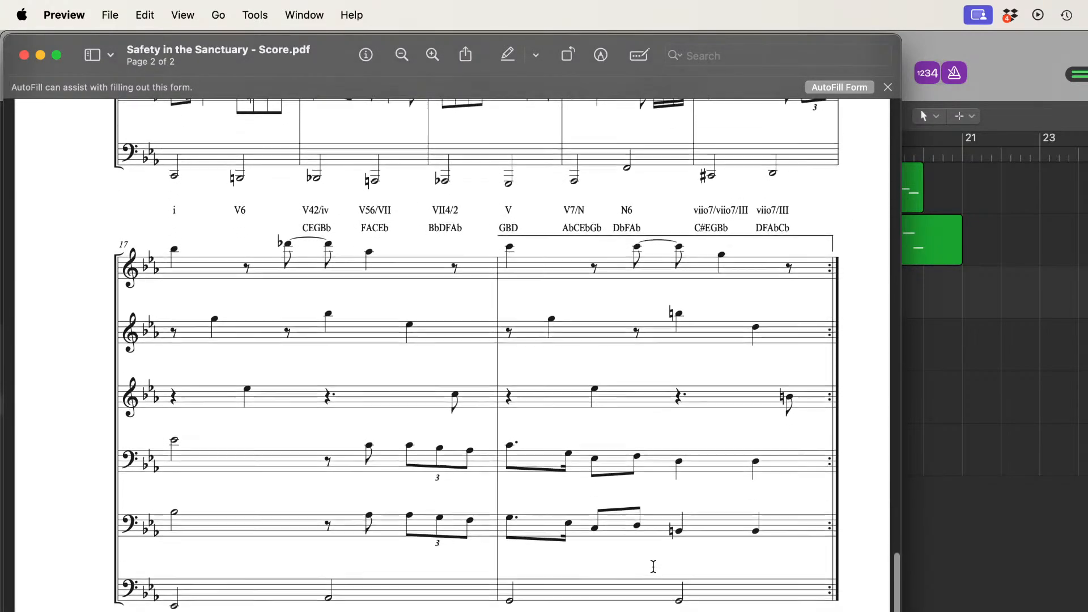
{"action": "scroll", "coordinate": [654, 567], "scroll_direction": "down", "scroll_amount": 3}
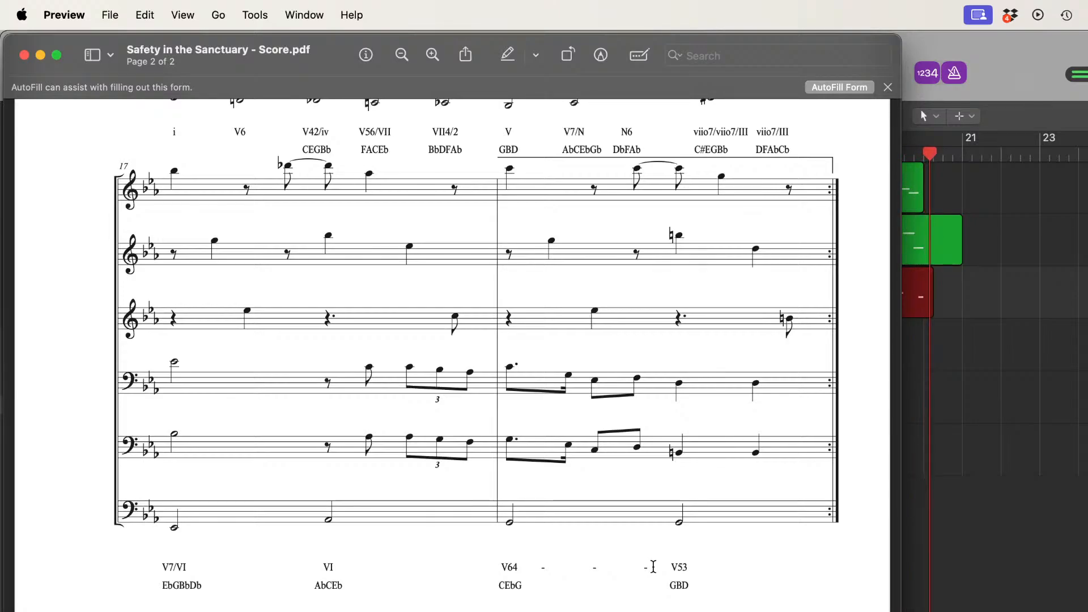
{"action": "left_click", "coordinate": [1054, 67]}
{"action": "key", "text": "space"}
Step: Record the whole fourth staff on track 4 from bar 1 into bar 20 in one take, following both pages of the score PDF
{"action": "scroll", "coordinate": [993, 598], "scroll_direction": "left", "scroll_amount": 4}
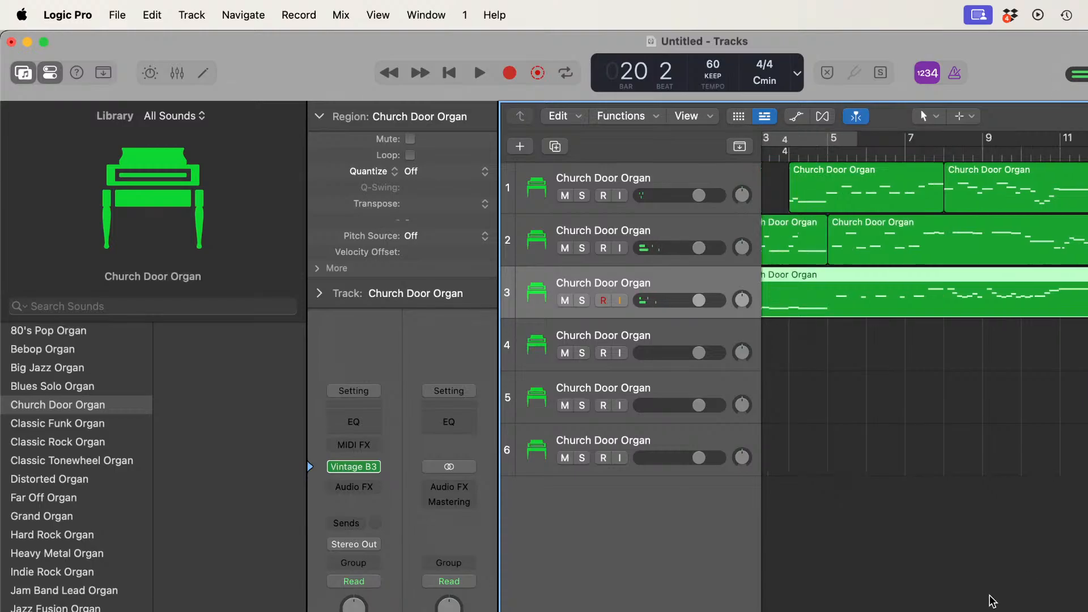
{"action": "left_click", "coordinate": [703, 336]}
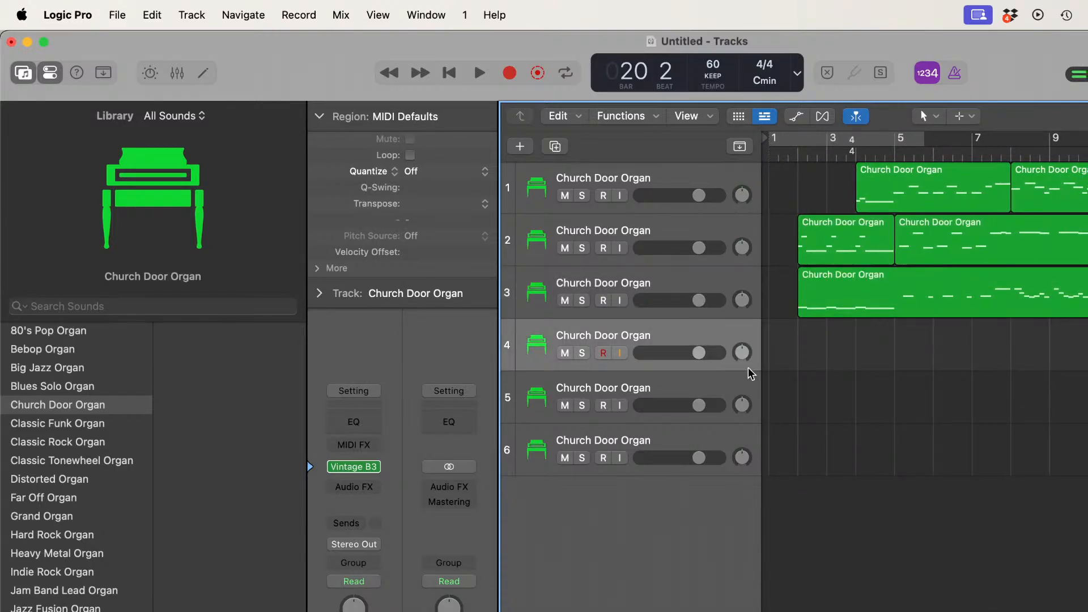
{"action": "left_click", "coordinate": [768, 152]}
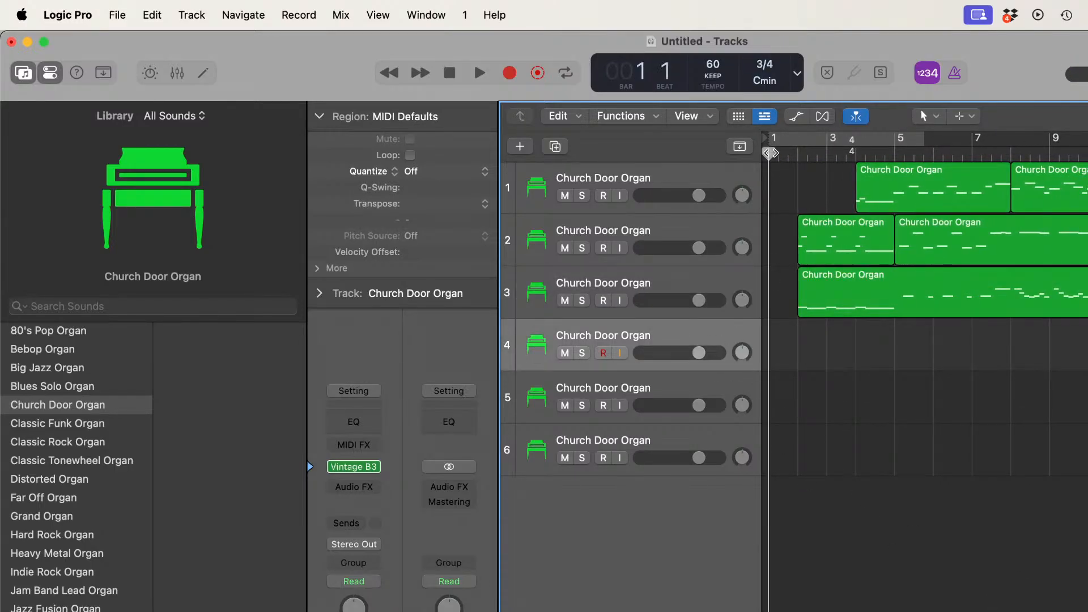
{"action": "left_click", "coordinate": [511, 73]}
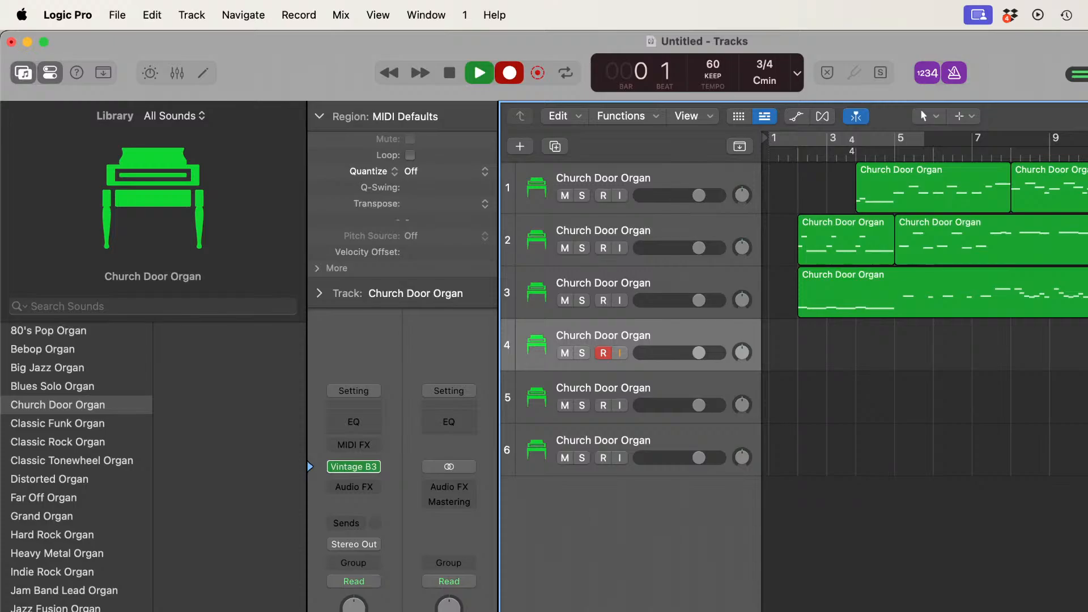
{"action": "key", "text": "super+Tab"}
{"action": "scroll", "coordinate": [403, 479], "scroll_direction": "up", "scroll_amount": 15}
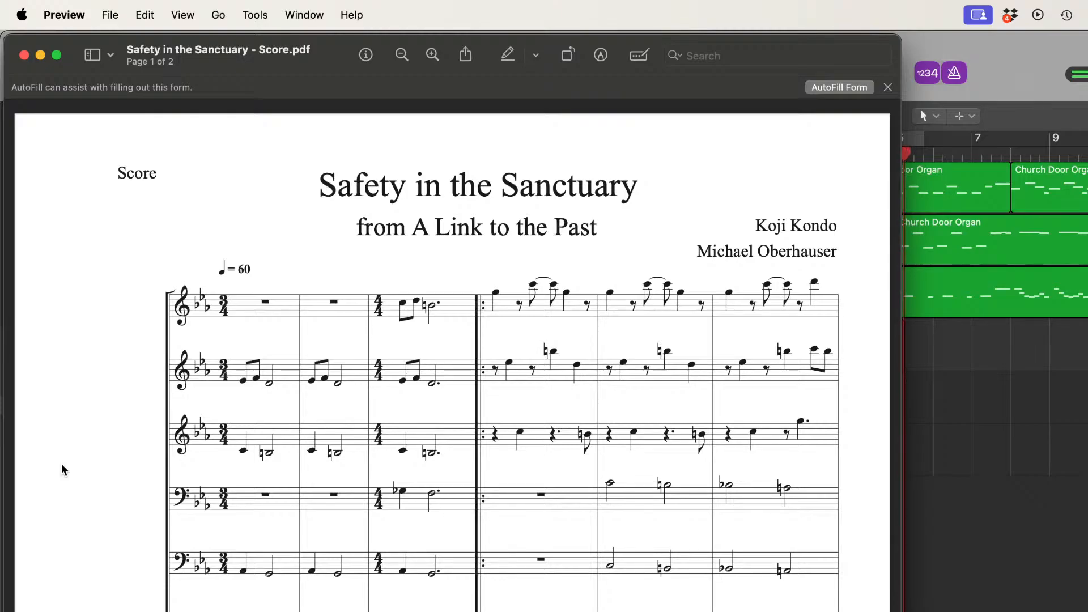
{"action": "scroll", "coordinate": [61, 464], "scroll_direction": "down", "scroll_amount": 2}
{"action": "scroll", "coordinate": [61, 464], "scroll_direction": "down", "scroll_amount": 1}
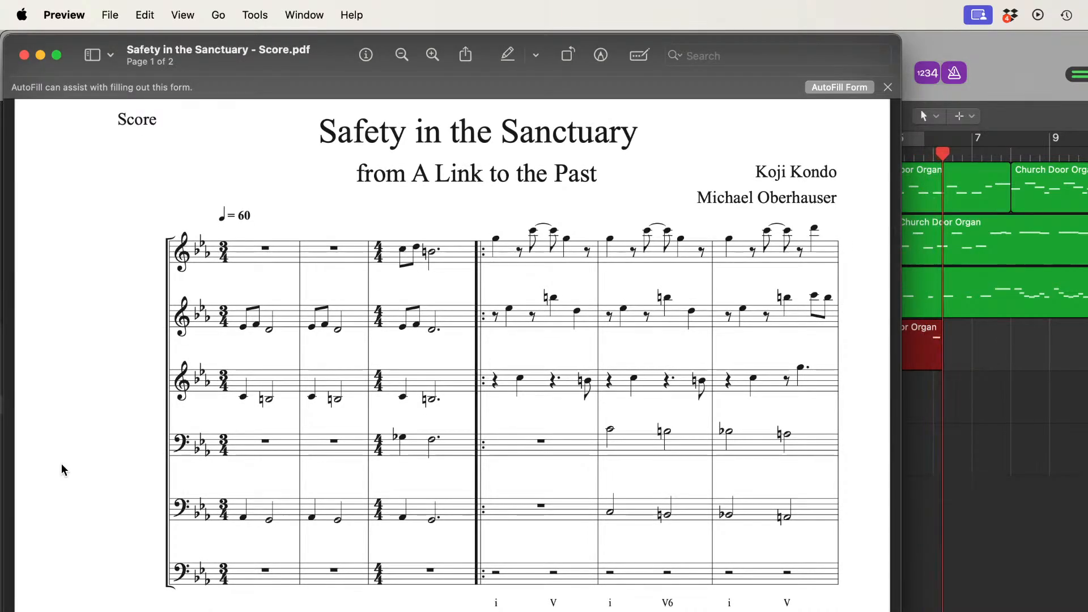
{"action": "scroll", "coordinate": [62, 464], "scroll_direction": "down", "scroll_amount": 2}
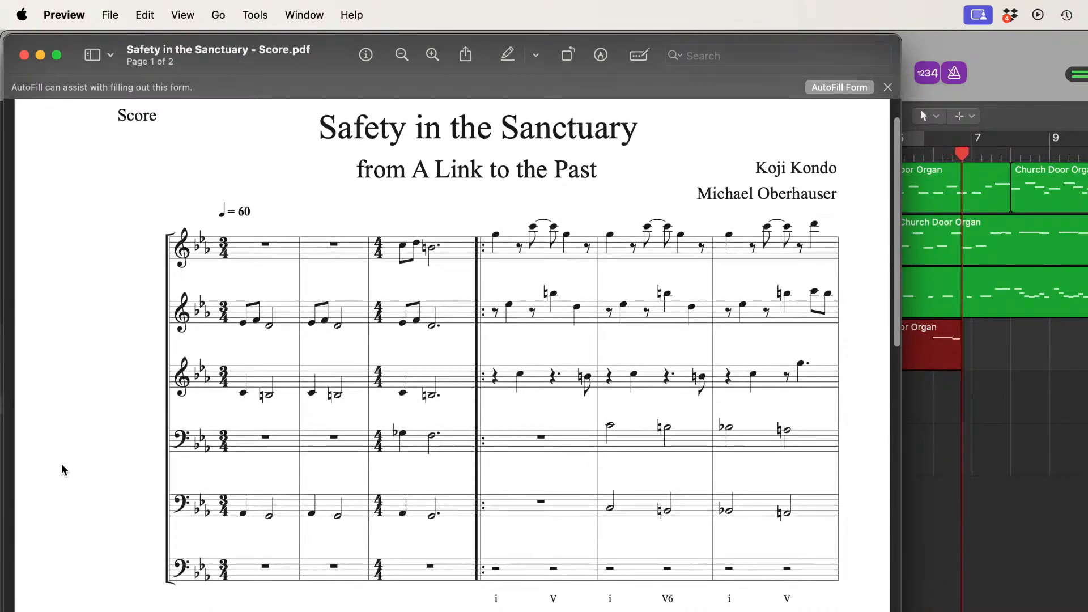
{"action": "scroll", "coordinate": [61, 464], "scroll_direction": "down", "scroll_amount": 3}
{"action": "scroll", "coordinate": [61, 464], "scroll_direction": "down", "scroll_amount": 1}
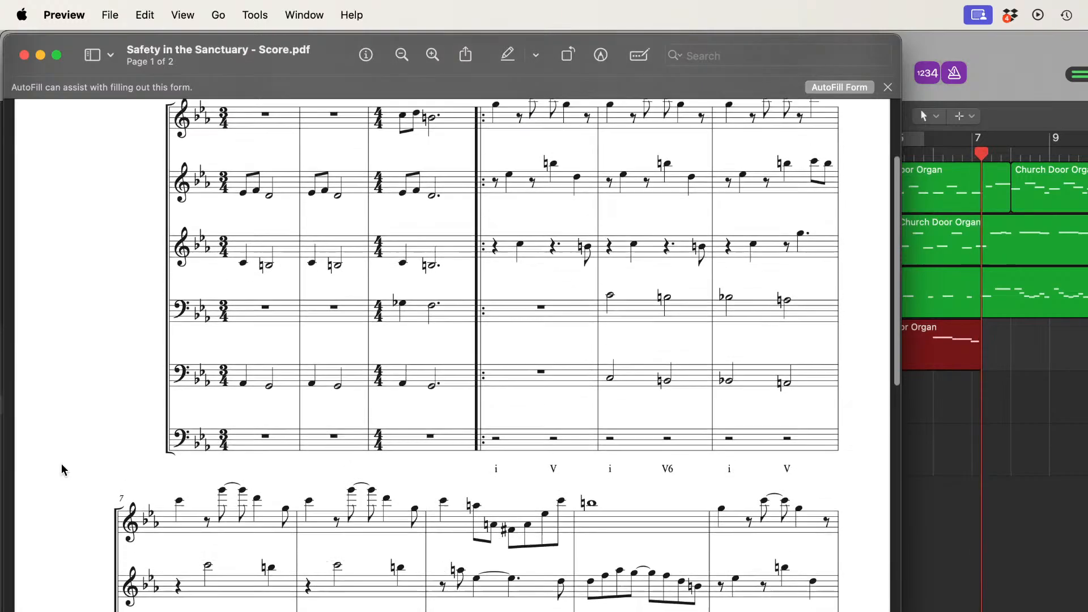
{"action": "scroll", "coordinate": [62, 463], "scroll_direction": "up", "scroll_amount": 1}
{"action": "scroll", "coordinate": [61, 464], "scroll_direction": "down", "scroll_amount": 4}
{"action": "scroll", "coordinate": [62, 465], "scroll_direction": "down", "scroll_amount": 6}
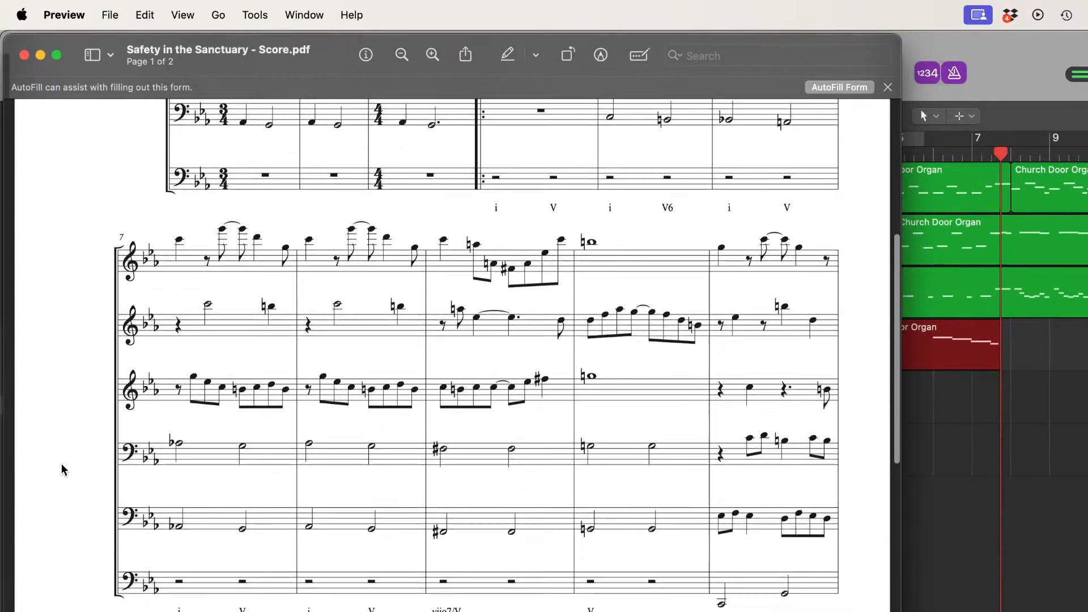
{"action": "scroll", "coordinate": [62, 464], "scroll_direction": "up", "scroll_amount": 1}
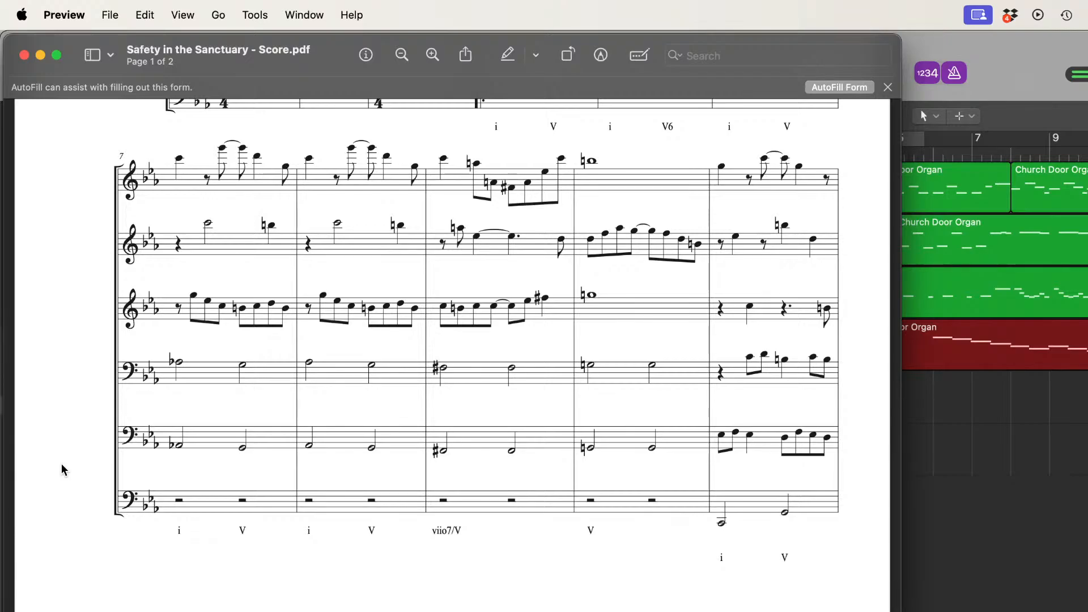
{"action": "scroll", "coordinate": [64, 469], "scroll_direction": "down", "scroll_amount": 10}
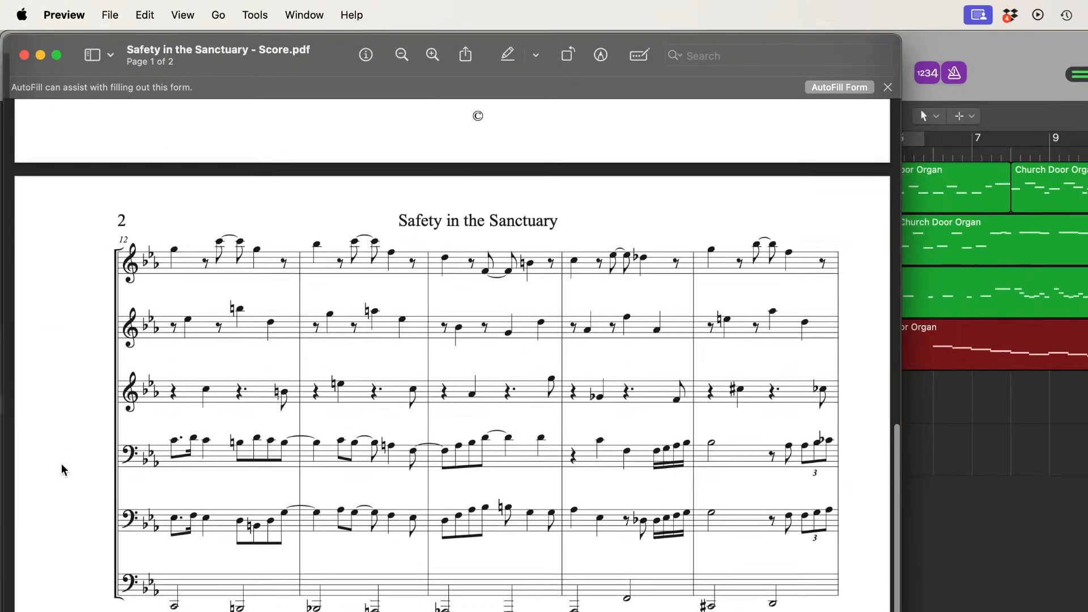
{"action": "scroll", "coordinate": [62, 468], "scroll_direction": "down", "scroll_amount": 4}
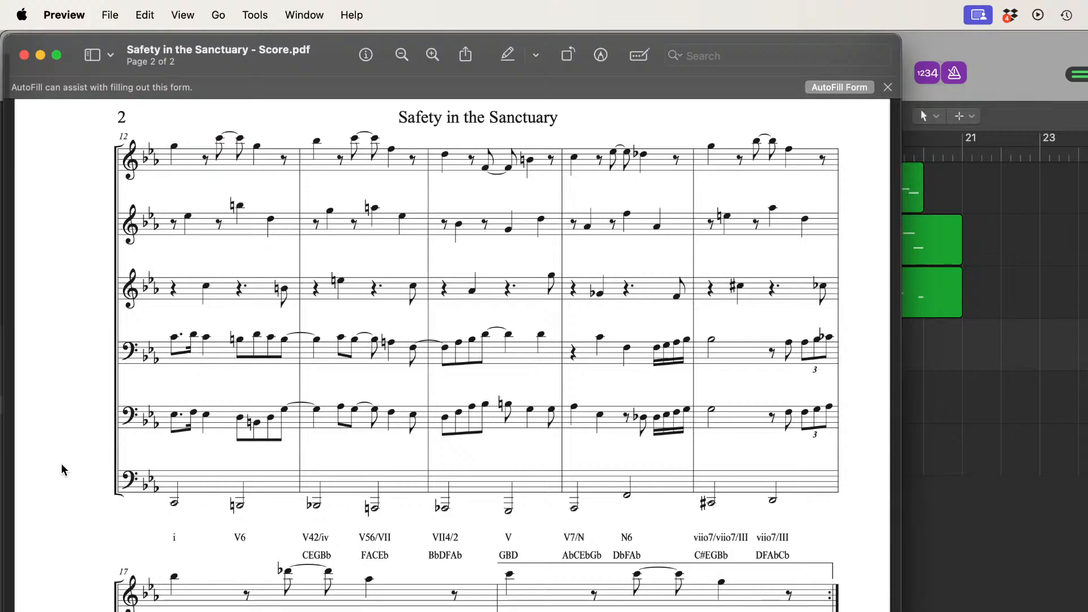
{"action": "scroll", "coordinate": [64, 470], "scroll_direction": "down", "scroll_amount": 10}
{"action": "scroll", "coordinate": [64, 470], "scroll_direction": "down", "scroll_amount": 3}
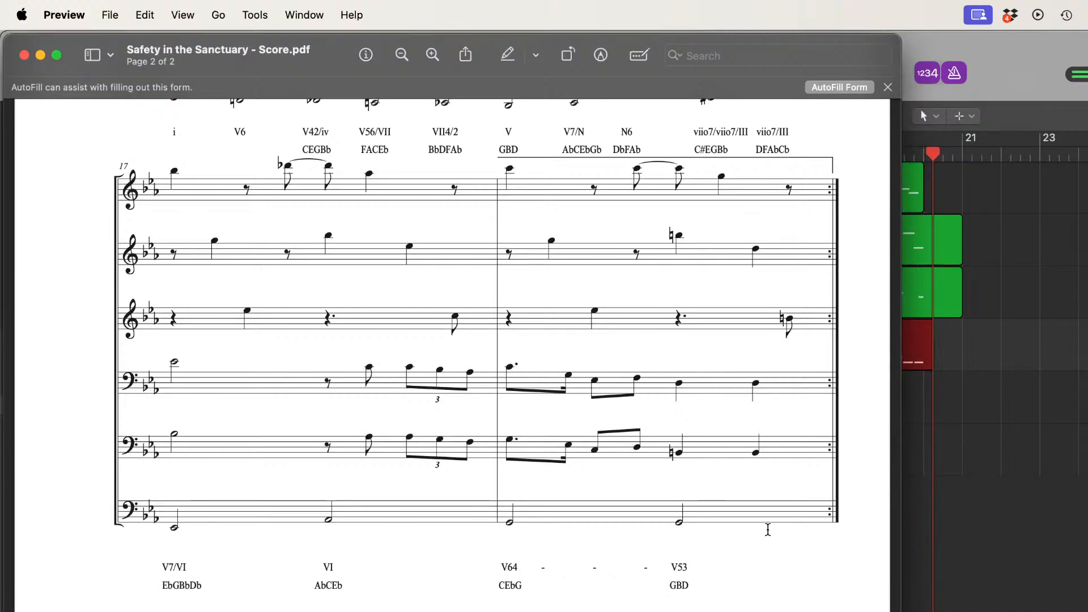
{"action": "left_click", "coordinate": [1071, 538]}
{"action": "key", "text": "space"}
Step: Select track 5 and return the playhead to bar 1 for recording the fifth staff
{"action": "scroll", "coordinate": [890, 516], "scroll_direction": "left", "scroll_amount": 15}
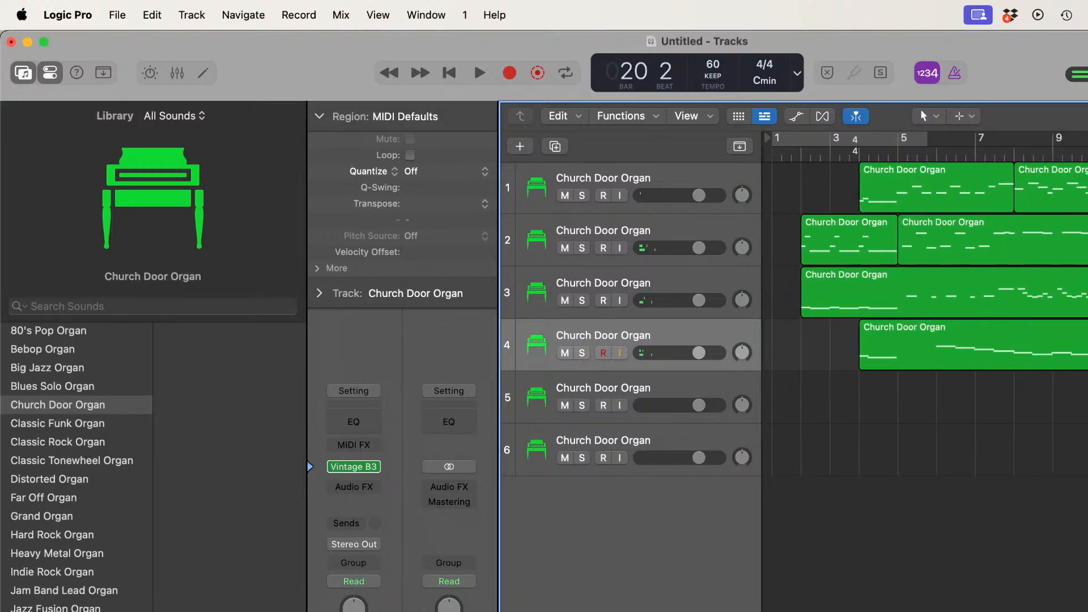
{"action": "left_click", "coordinate": [703, 385]}
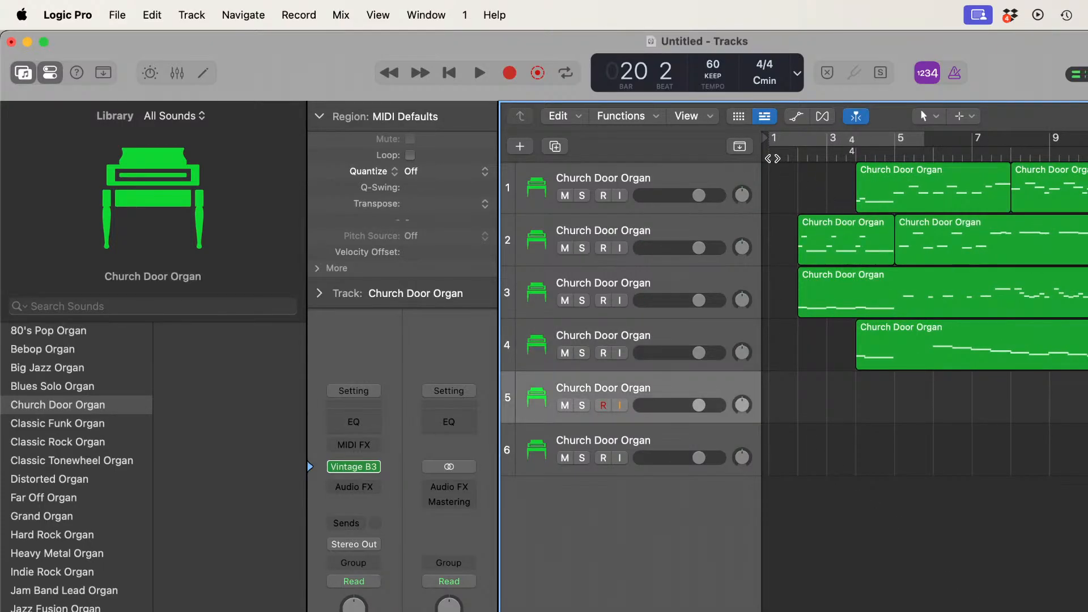
{"action": "left_click", "coordinate": [770, 155]}
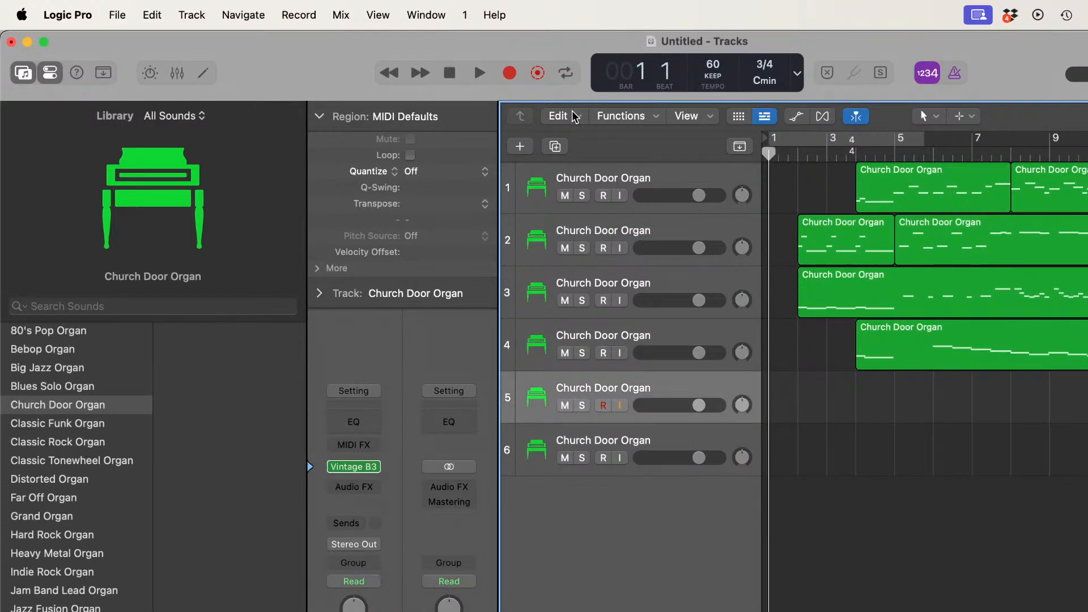
{"action": "left_click", "coordinate": [510, 72]}
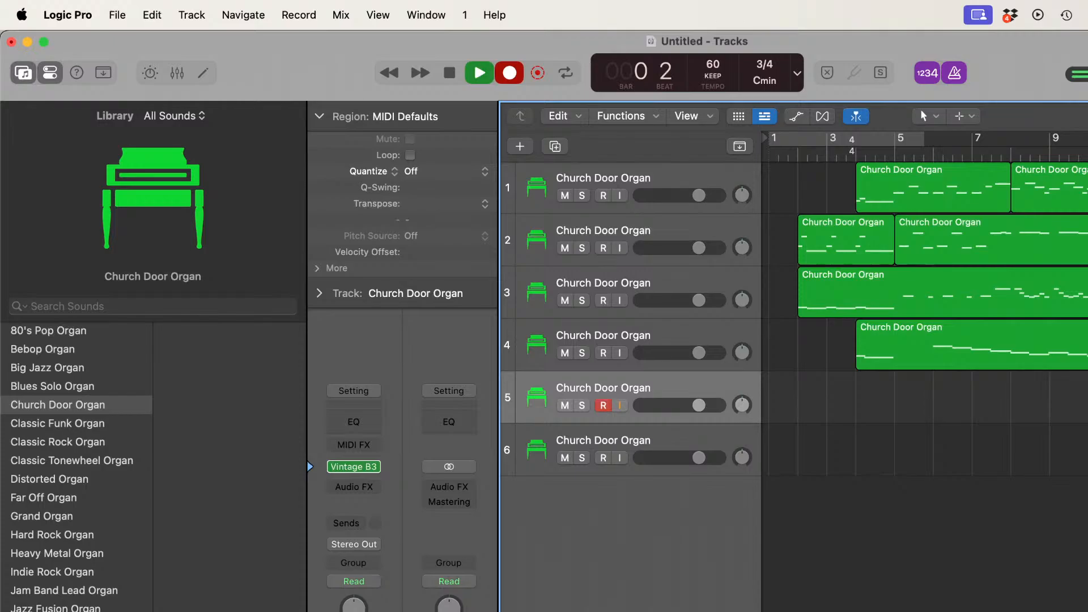
{"action": "key", "text": "super+Tab"}
{"action": "scroll", "coordinate": [701, 504], "scroll_direction": "up", "scroll_amount": 15}
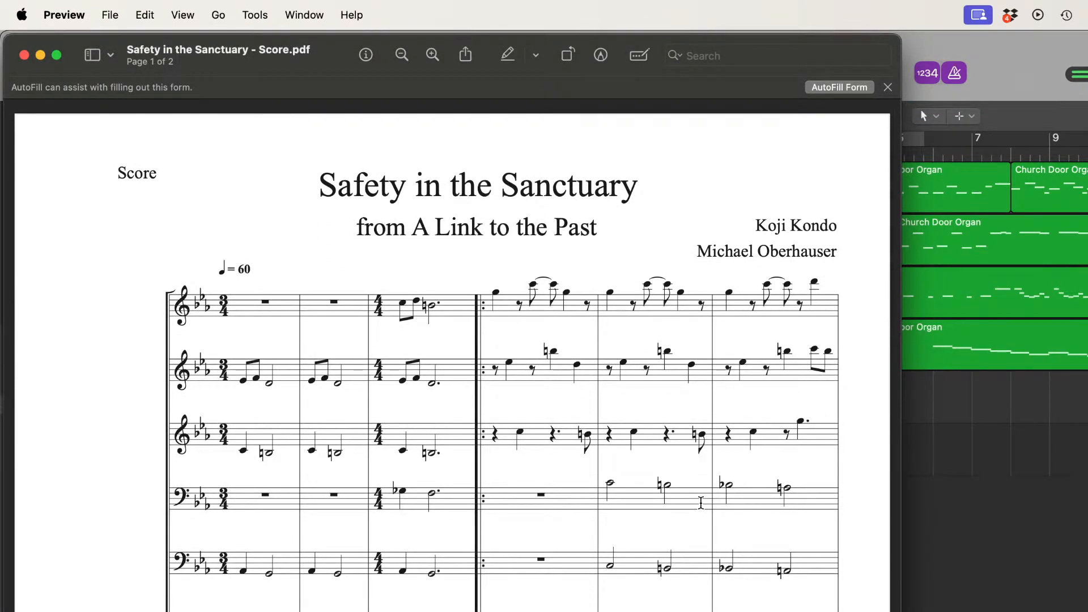
{"action": "scroll", "coordinate": [701, 503], "scroll_direction": "down", "scroll_amount": 5}
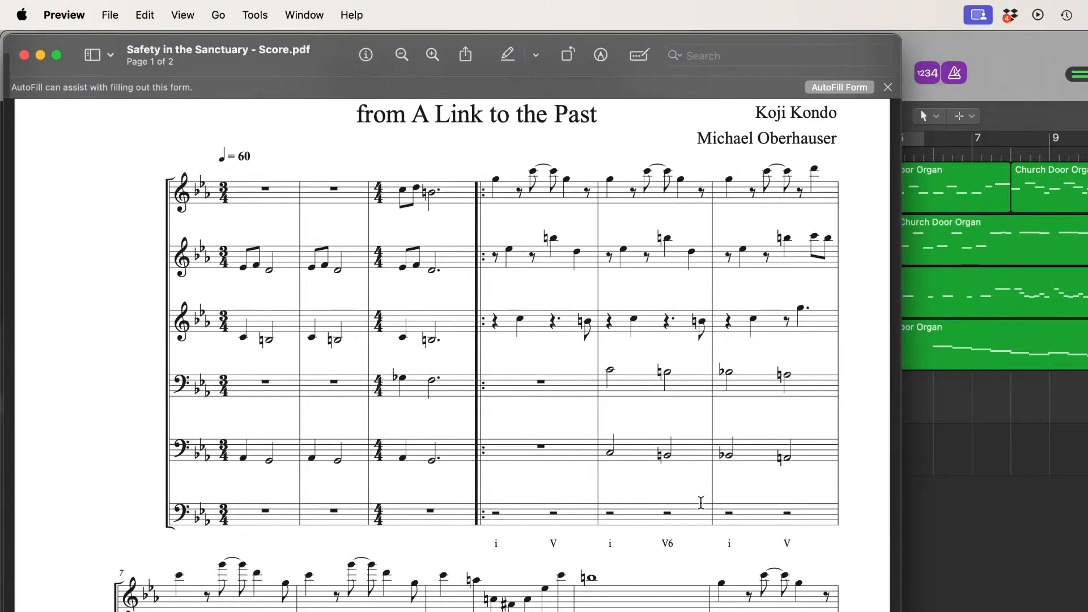
{"action": "scroll", "coordinate": [701, 503], "scroll_direction": "down", "scroll_amount": 10}
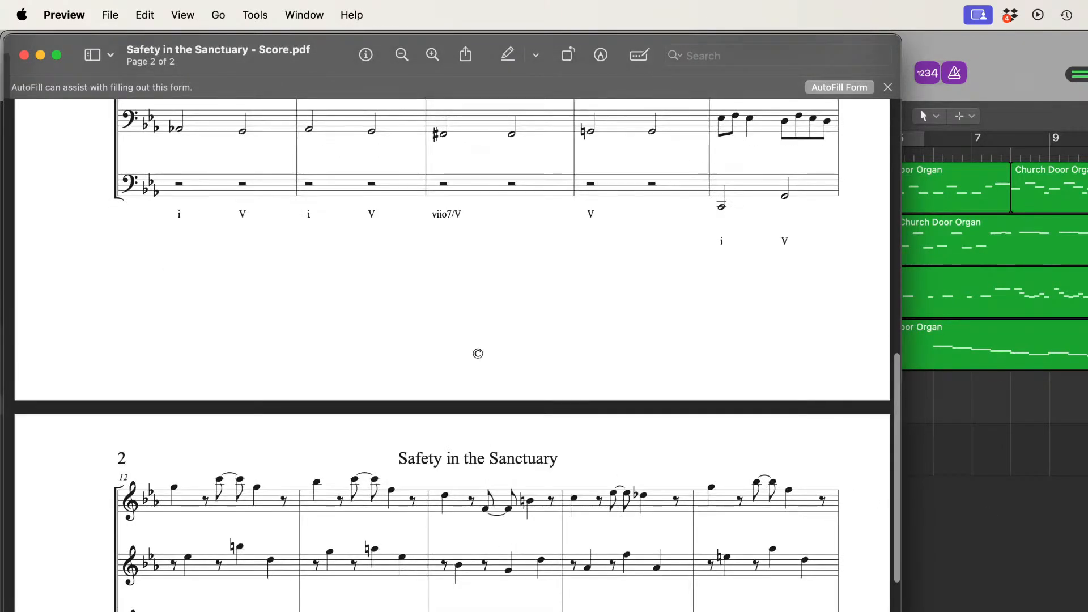
{"action": "key", "text": "super+Tab"}
{"action": "key", "text": "space"}
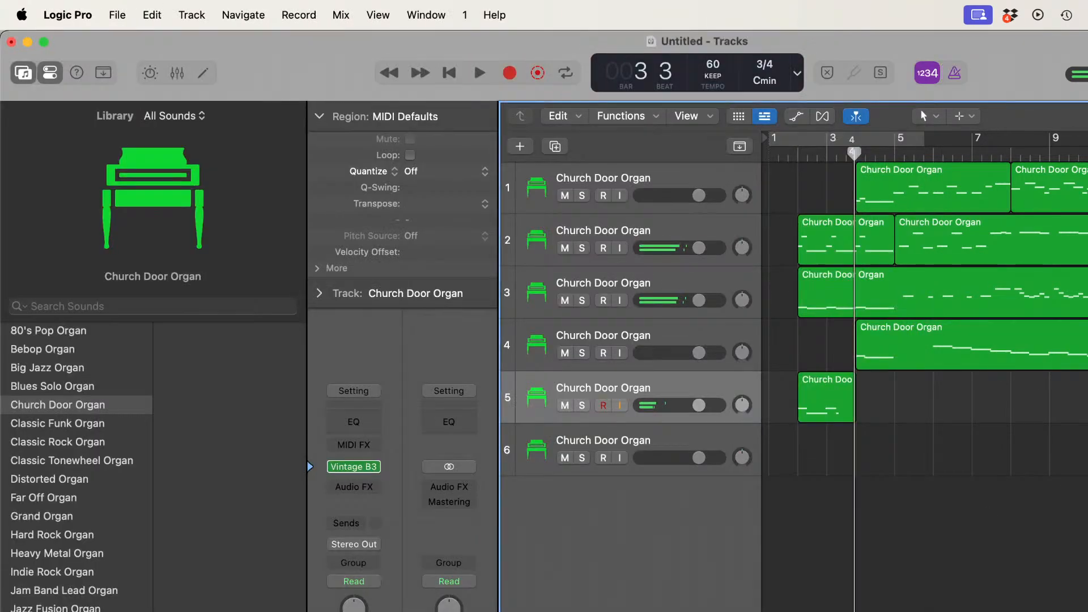
{"action": "left_click", "coordinate": [815, 396]}
{"action": "key", "text": "Delete"}
Step: Record the whole fifth staff on track 5 from bar 1 into bar 20, following both pages of the score PDF
{"action": "key", "text": "Return"}
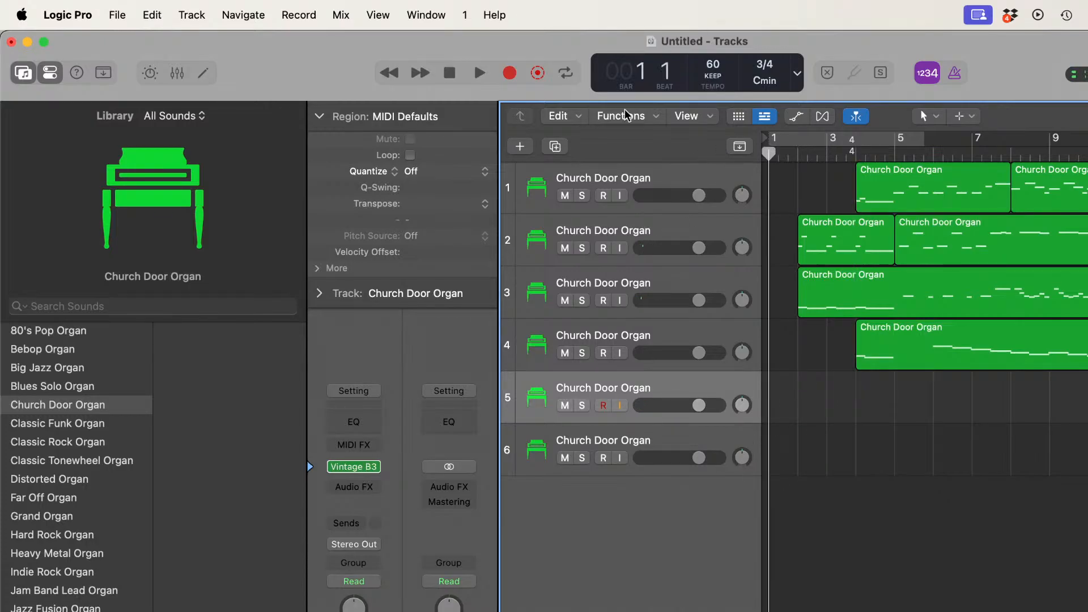
{"action": "key", "text": "r"}
{"action": "key", "text": "super+Tab"}
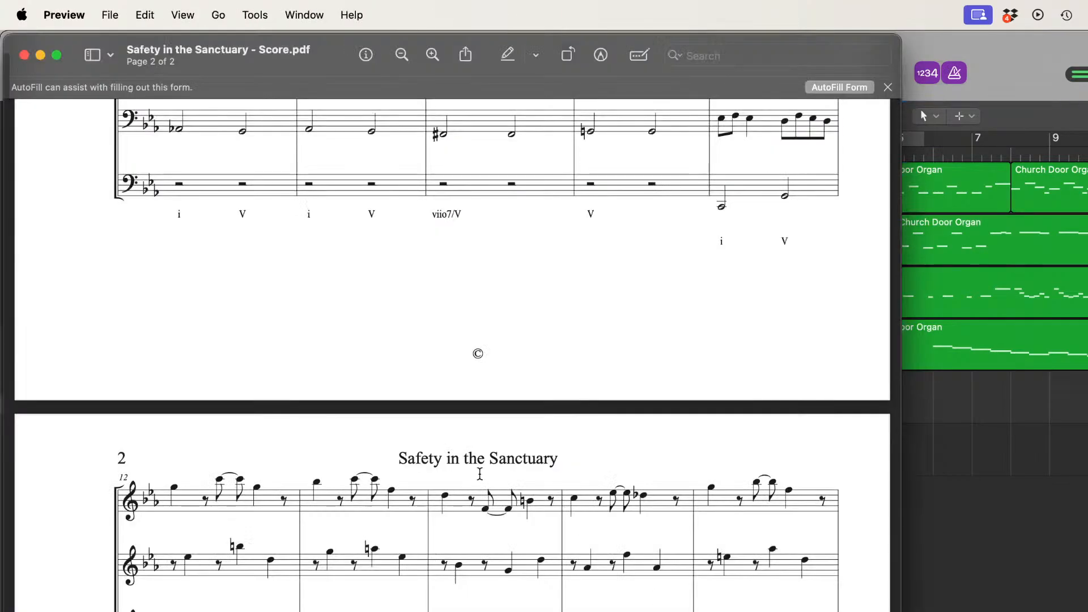
{"action": "scroll", "coordinate": [478, 352], "scroll_direction": "up", "scroll_amount": 10}
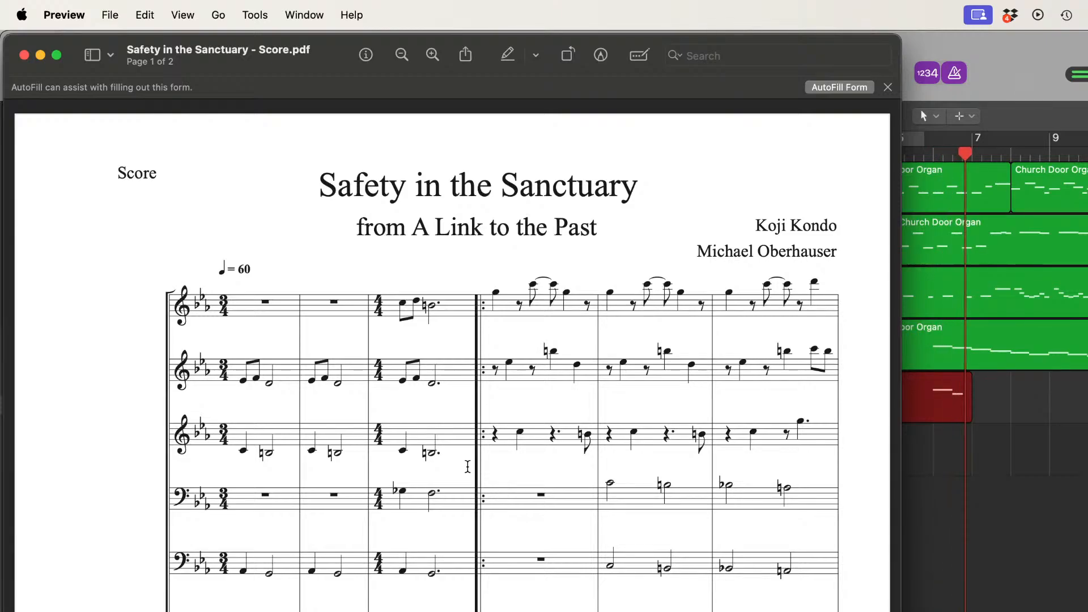
{"action": "scroll", "coordinate": [468, 466], "scroll_direction": "down", "scroll_amount": 2}
{"action": "scroll", "coordinate": [468, 466], "scroll_direction": "down", "scroll_amount": 2}
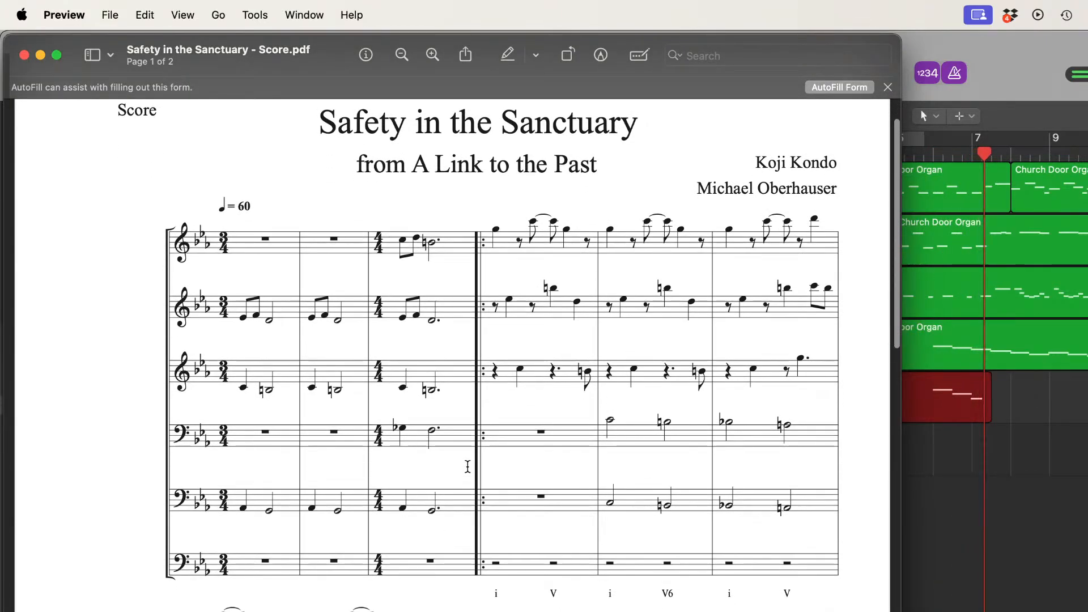
{"action": "scroll", "coordinate": [467, 466], "scroll_direction": "down", "scroll_amount": 3}
{"action": "scroll", "coordinate": [467, 466], "scroll_direction": "down", "scroll_amount": 10}
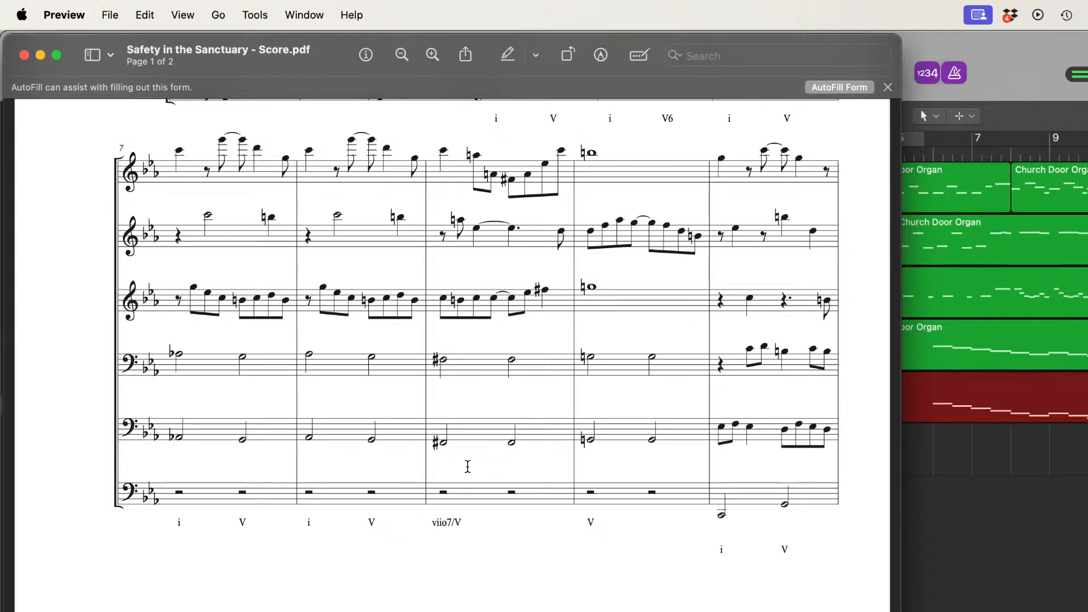
{"action": "scroll", "coordinate": [469, 466], "scroll_direction": "down", "scroll_amount": 15}
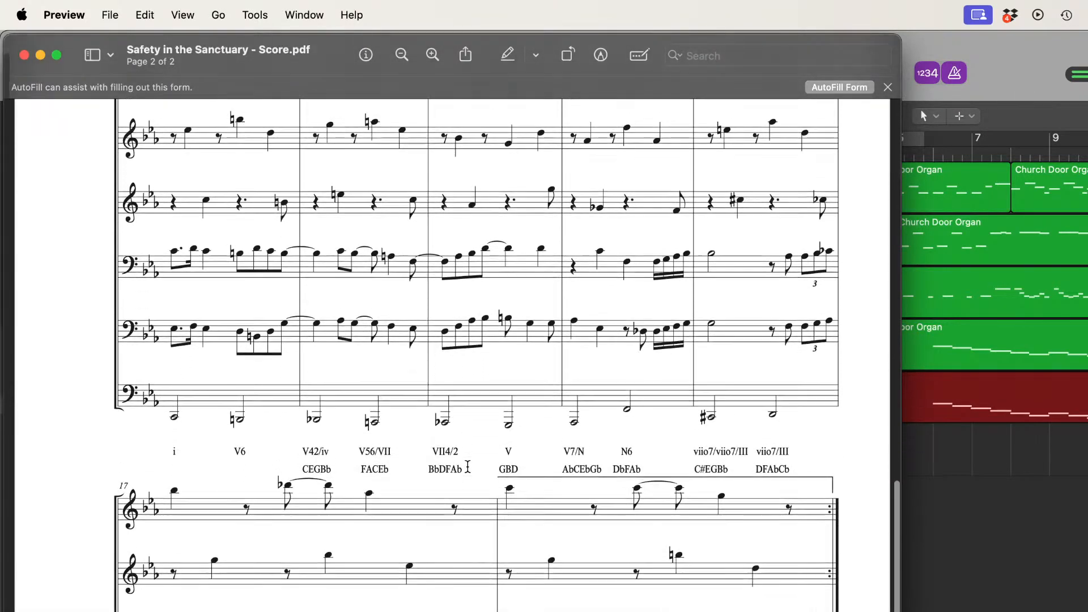
{"action": "scroll", "coordinate": [468, 466], "scroll_direction": "up", "scroll_amount": 5}
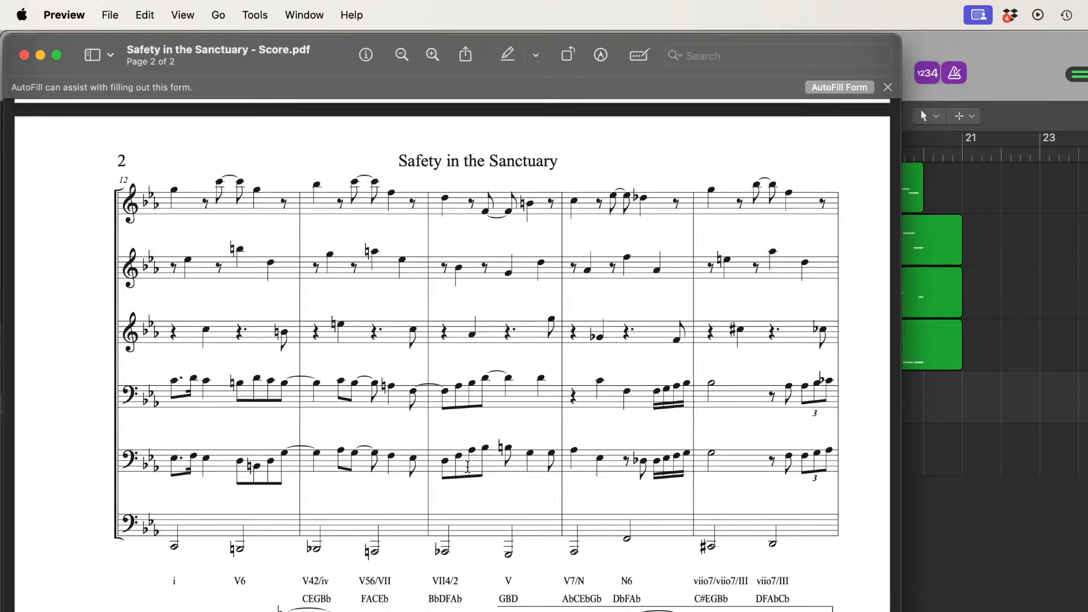
{"action": "scroll", "coordinate": [468, 466], "scroll_direction": "down", "scroll_amount": 5}
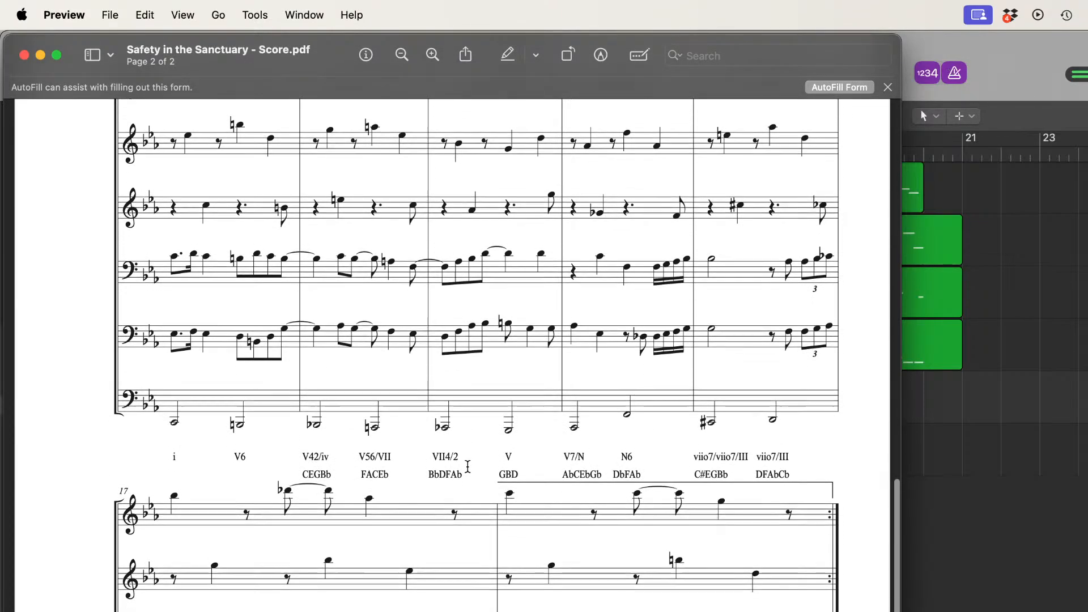
{"action": "scroll", "coordinate": [468, 466], "scroll_direction": "up", "scroll_amount": 1}
{"action": "scroll", "coordinate": [469, 465], "scroll_direction": "down", "scroll_amount": 4}
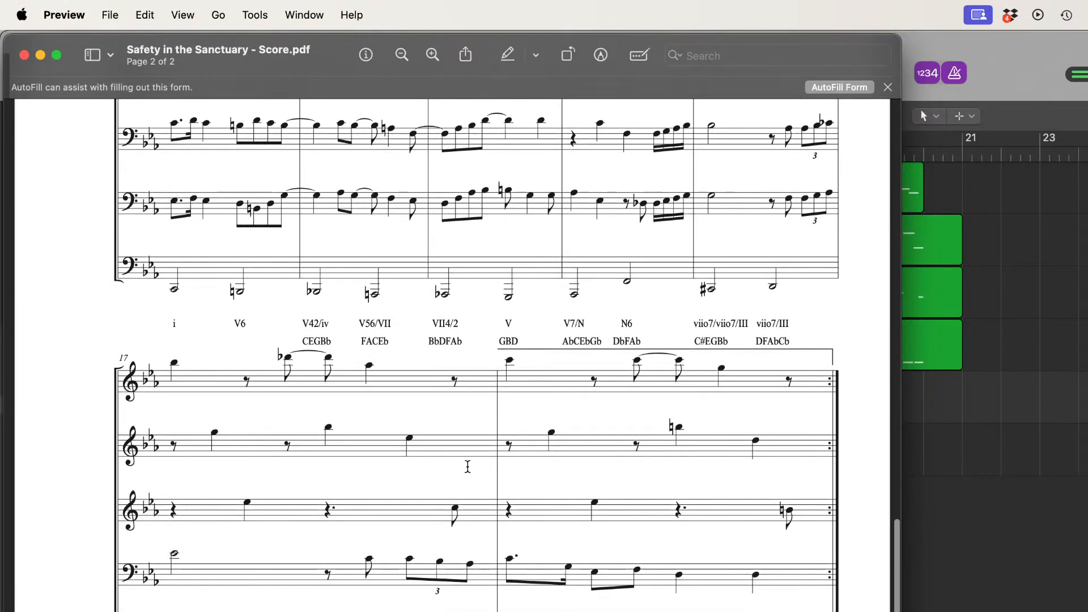
{"action": "scroll", "coordinate": [468, 465], "scroll_direction": "down", "scroll_amount": 5}
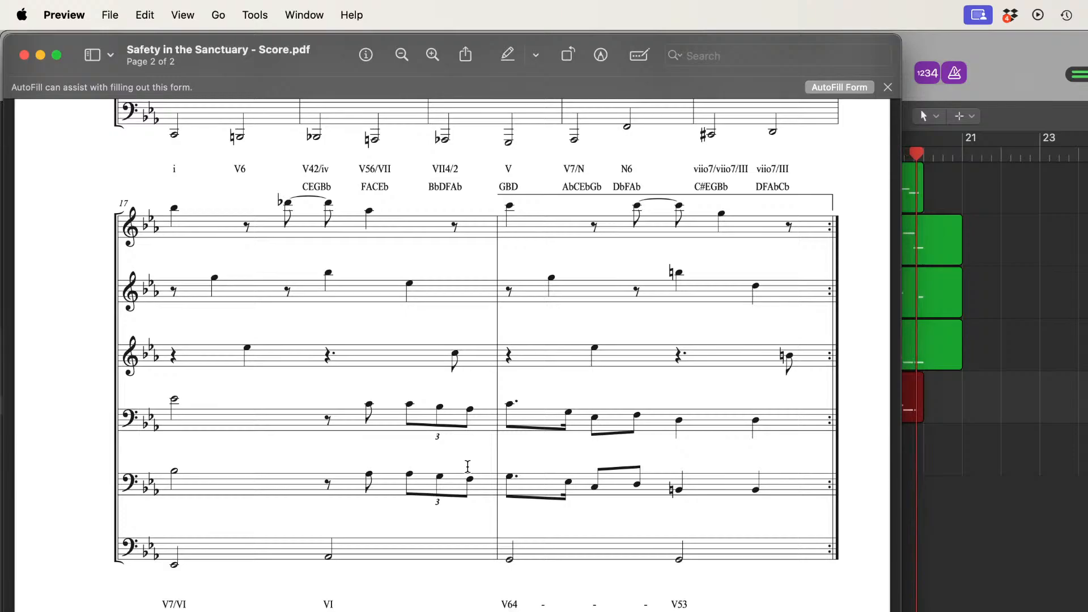
{"action": "key", "text": "super+Tab"}
{"action": "key", "text": "space"}
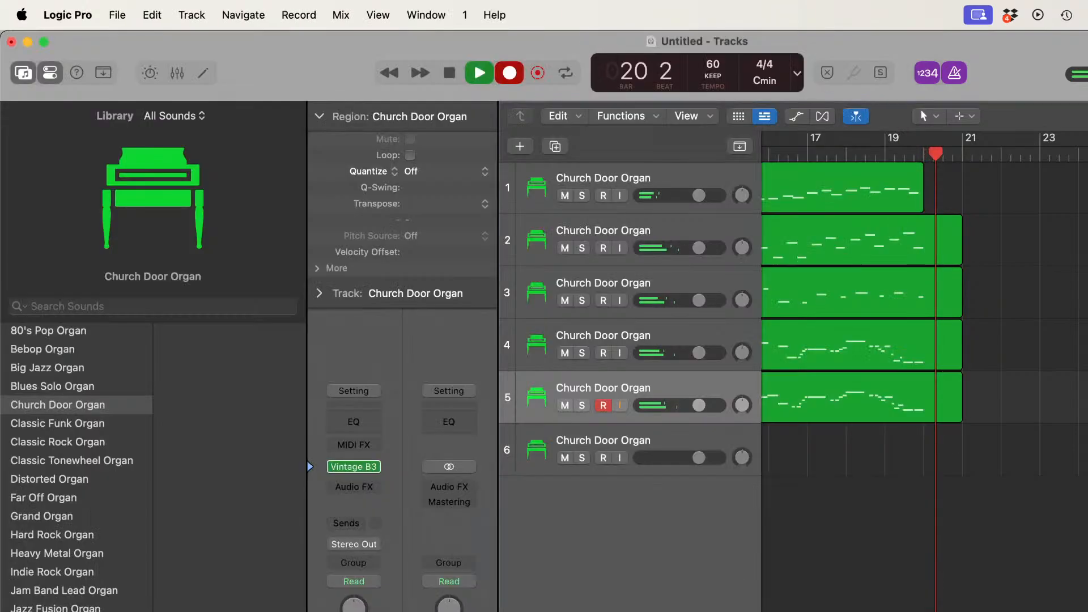
Step: Select track 6 and return the playhead to bar 1 for recording the sixth staff
{"action": "scroll", "coordinate": [923, 317], "scroll_direction": "left", "scroll_amount": 10}
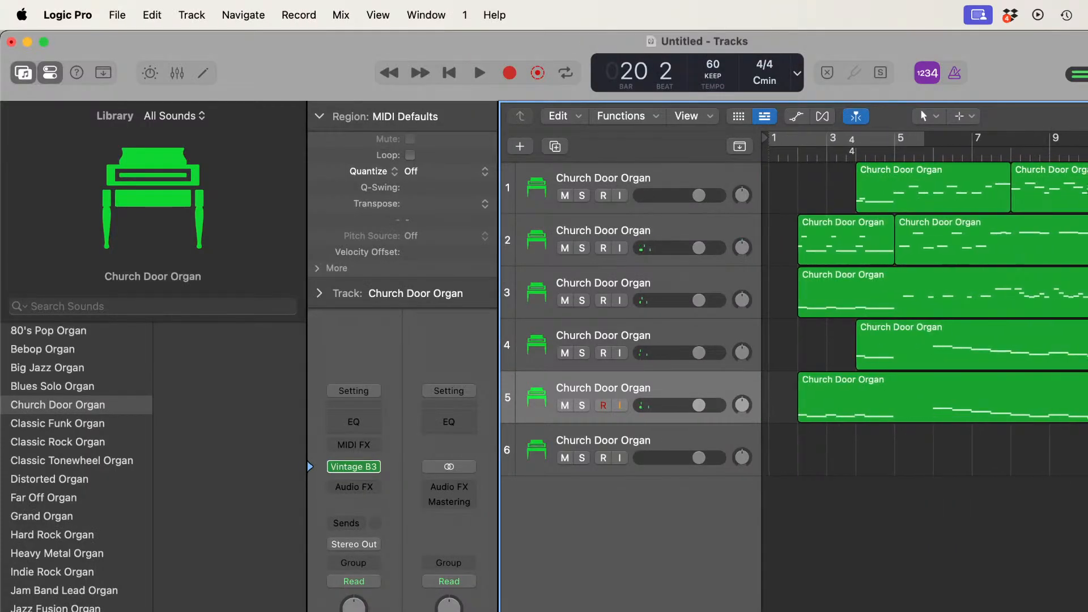
{"action": "left_click", "coordinate": [678, 438]}
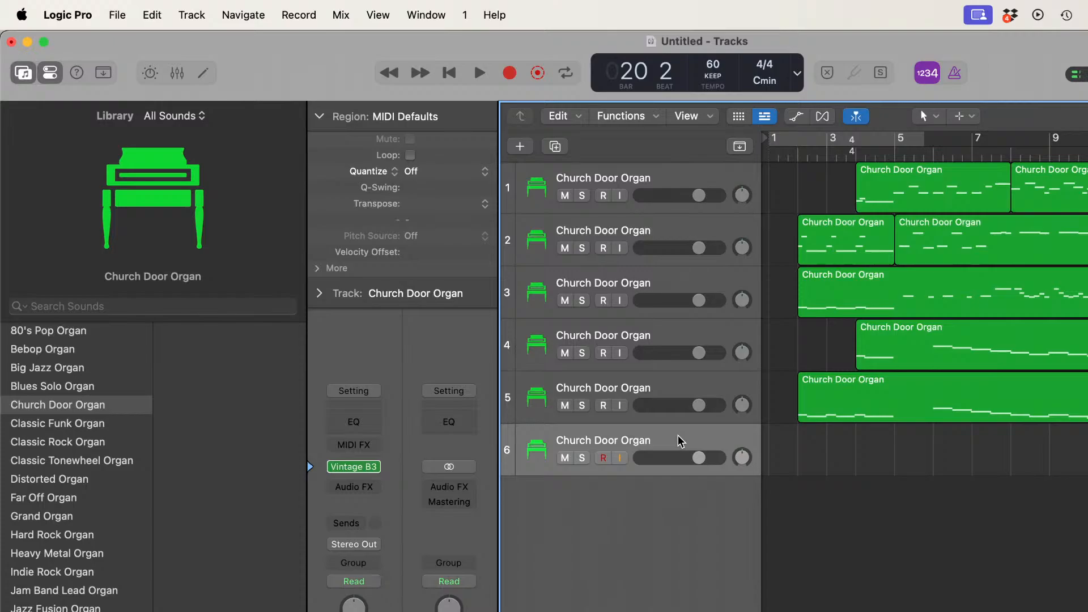
{"action": "left_click", "coordinate": [771, 156]}
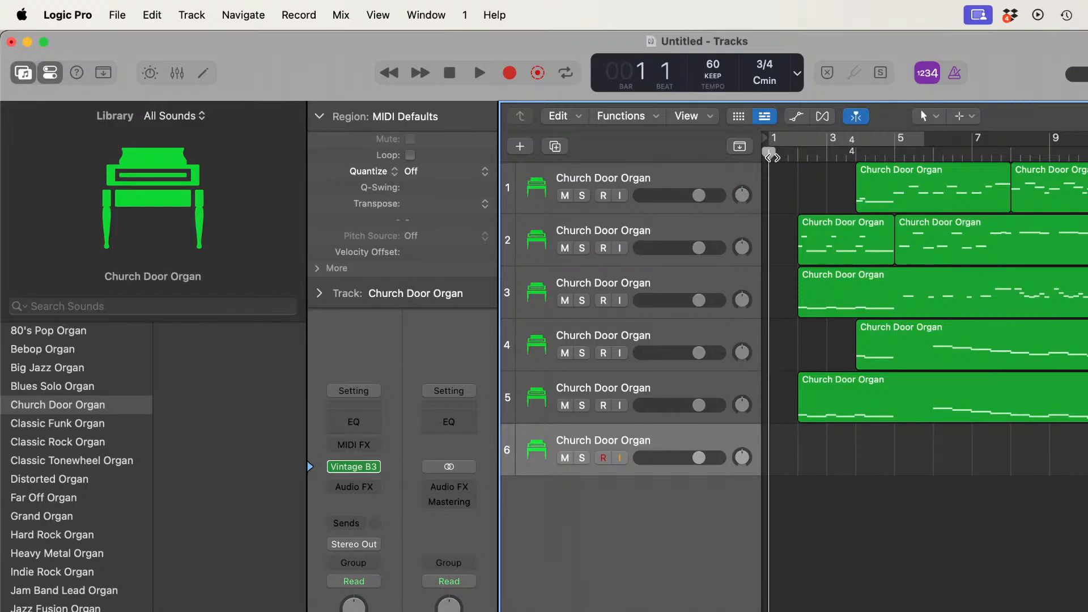
Step: Record the whole sixth staff on track 6 from bar 1 into bar 20 in one take, following both pages of the score PDF
{"action": "left_click", "coordinate": [509, 73]}
{"action": "key", "text": "super+Tab"}
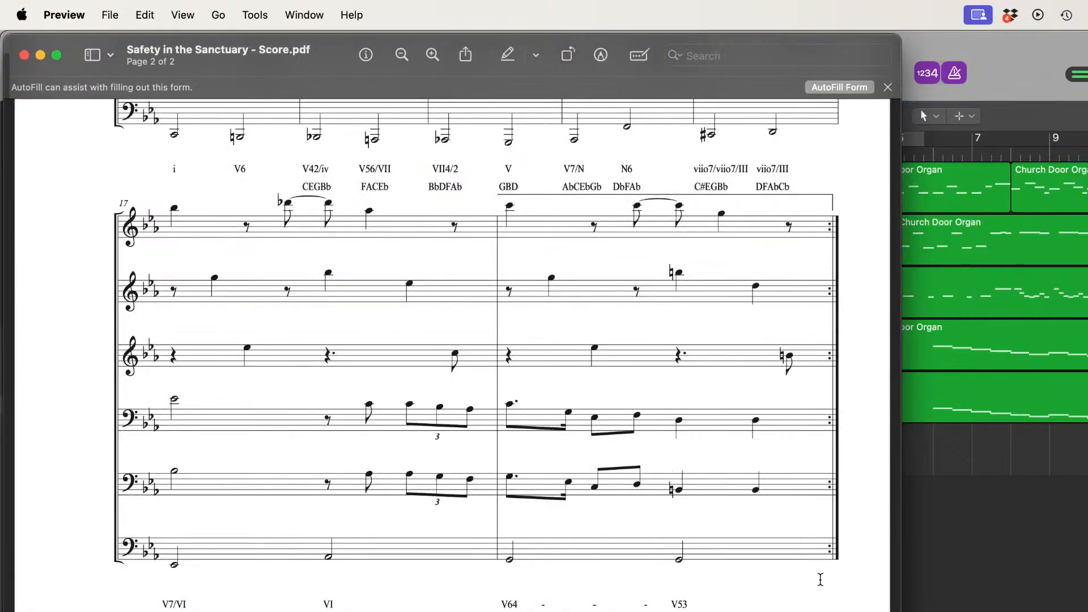
{"action": "scroll", "coordinate": [777, 557], "scroll_direction": "up", "scroll_amount": 15}
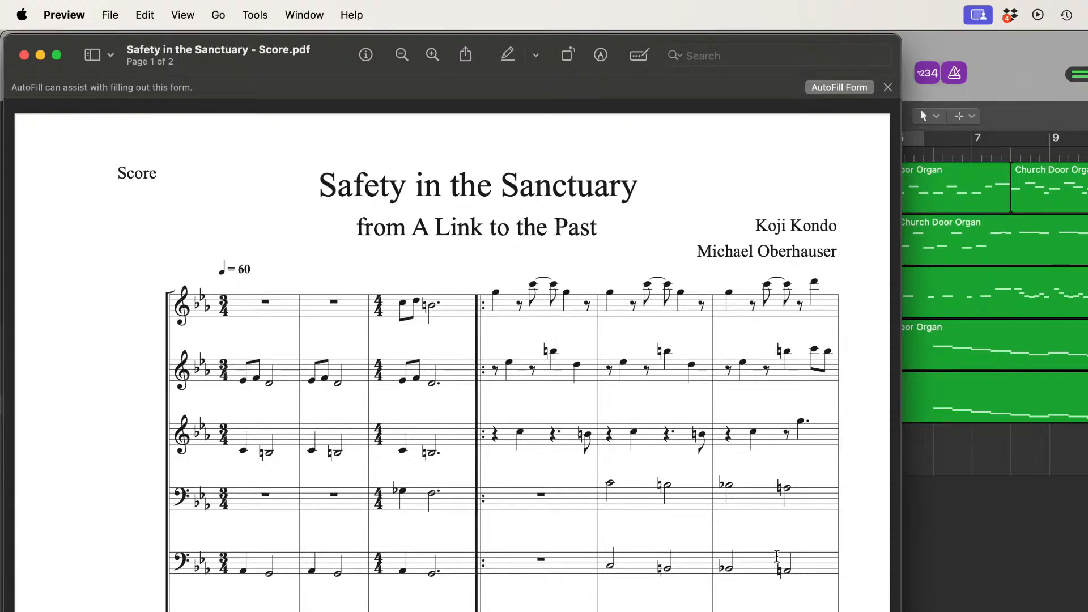
{"action": "scroll", "coordinate": [777, 557], "scroll_direction": "down", "scroll_amount": 3}
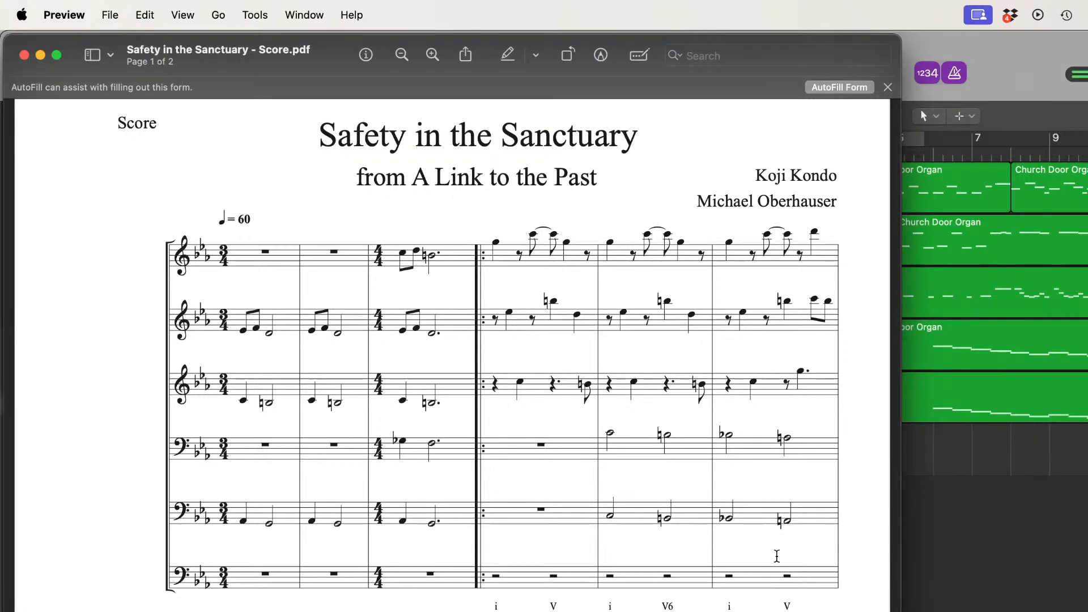
{"action": "scroll", "coordinate": [777, 557], "scroll_direction": "down", "scroll_amount": 2}
{"action": "scroll", "coordinate": [777, 556], "scroll_direction": "down", "scroll_amount": 10}
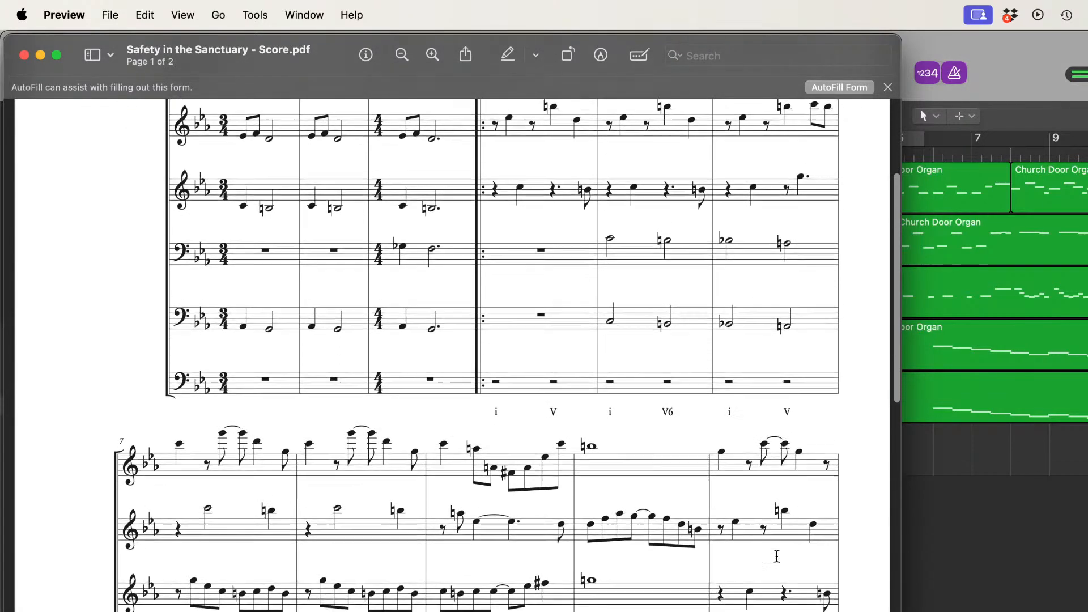
{"action": "scroll", "coordinate": [777, 556], "scroll_direction": "up", "scroll_amount": 10}
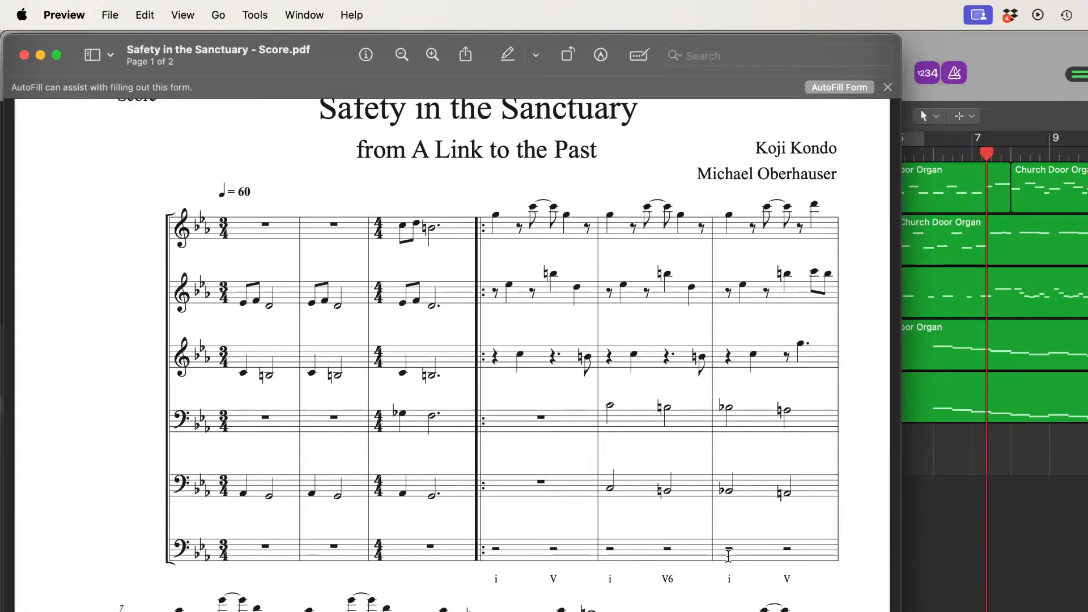
{"action": "scroll", "coordinate": [802, 549], "scroll_direction": "down", "scroll_amount": 10}
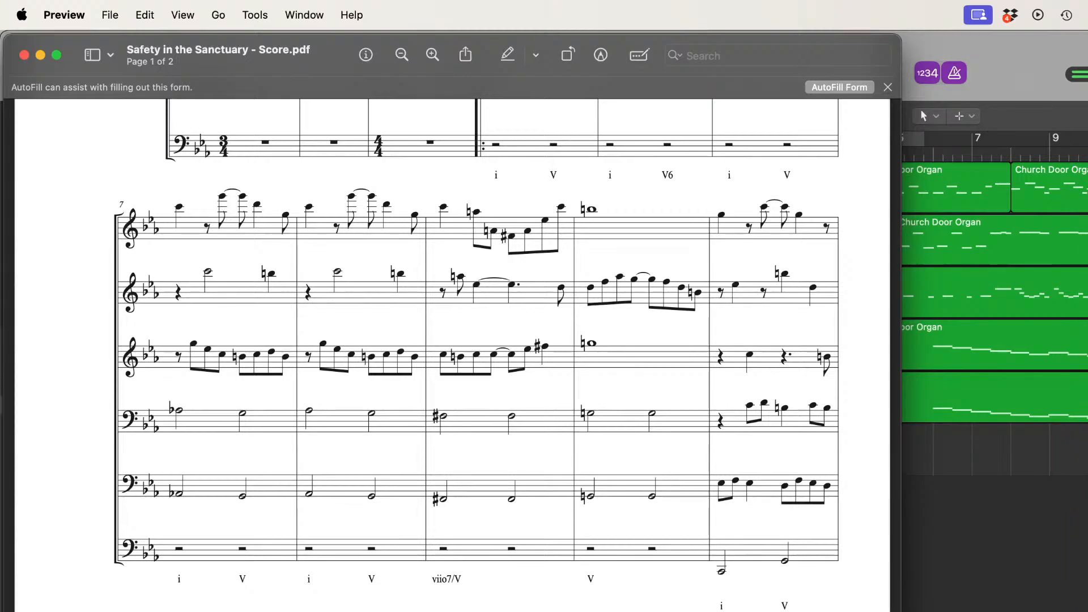
{"action": "scroll", "coordinate": [452, 329], "scroll_direction": "down", "scroll_amount": 3}
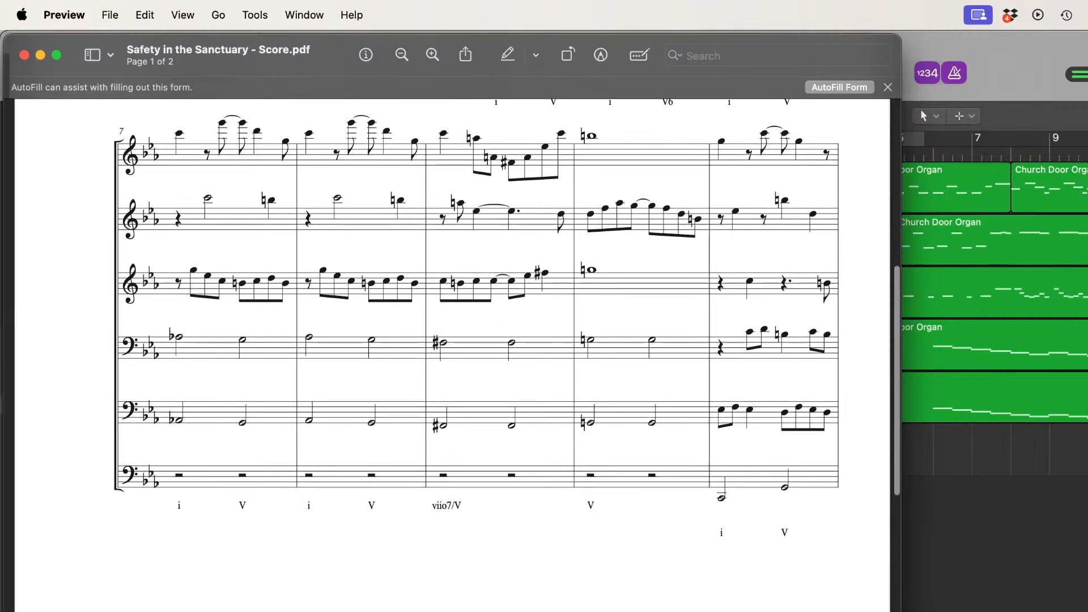
{"action": "scroll", "coordinate": [452, 328], "scroll_direction": "down", "scroll_amount": 10}
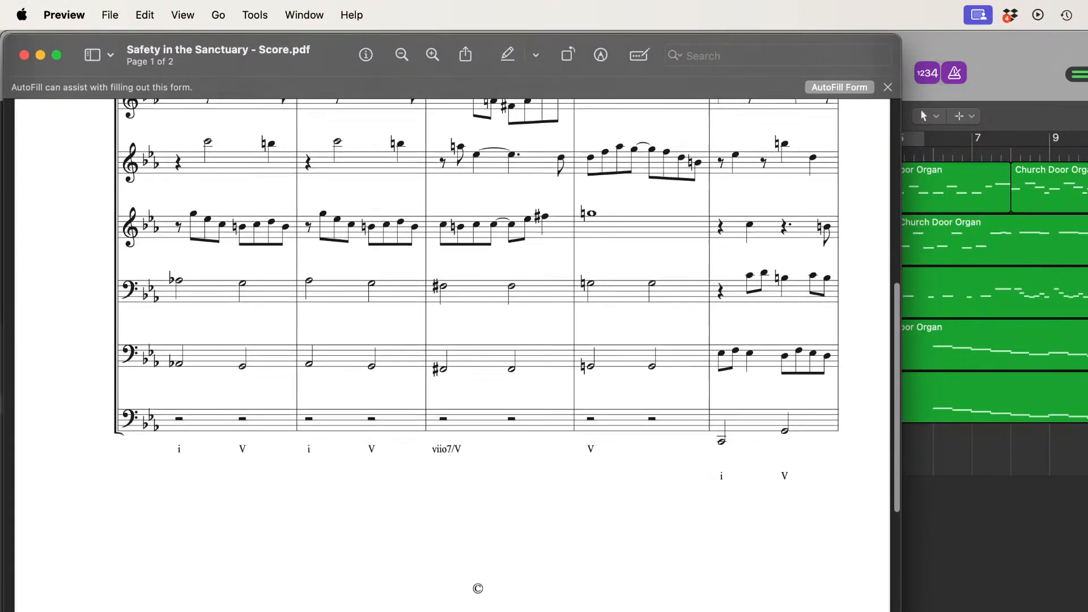
{"action": "scroll", "coordinate": [452, 329], "scroll_direction": "down", "scroll_amount": 15}
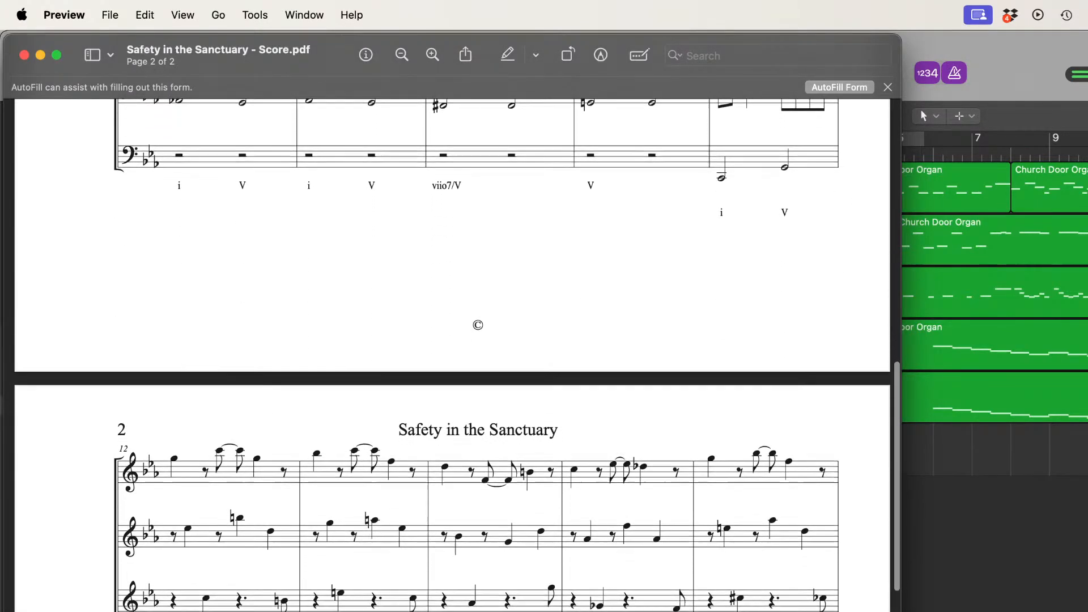
{"action": "scroll", "coordinate": [452, 329], "scroll_direction": "down", "scroll_amount": 5}
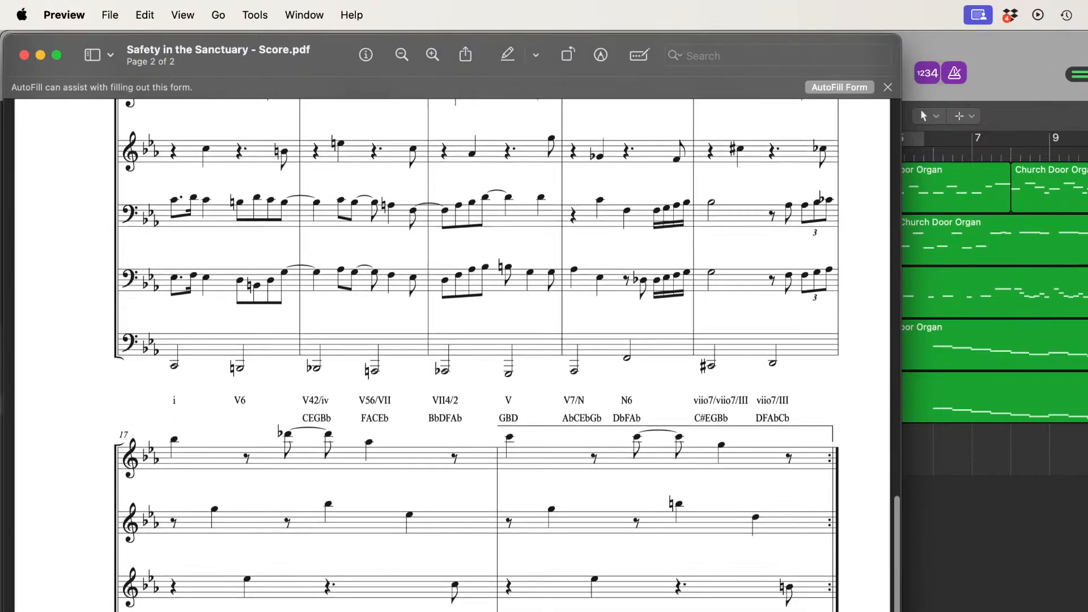
{"action": "scroll", "coordinate": [453, 329], "scroll_direction": "up", "scroll_amount": 6}
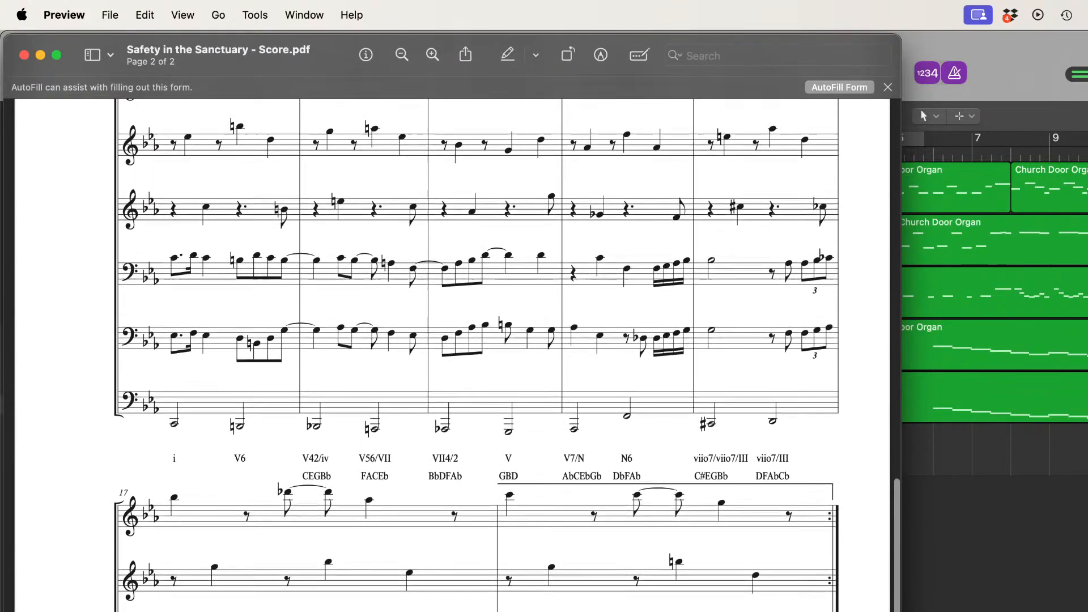
{"action": "scroll", "coordinate": [453, 329], "scroll_direction": "up", "scroll_amount": 4}
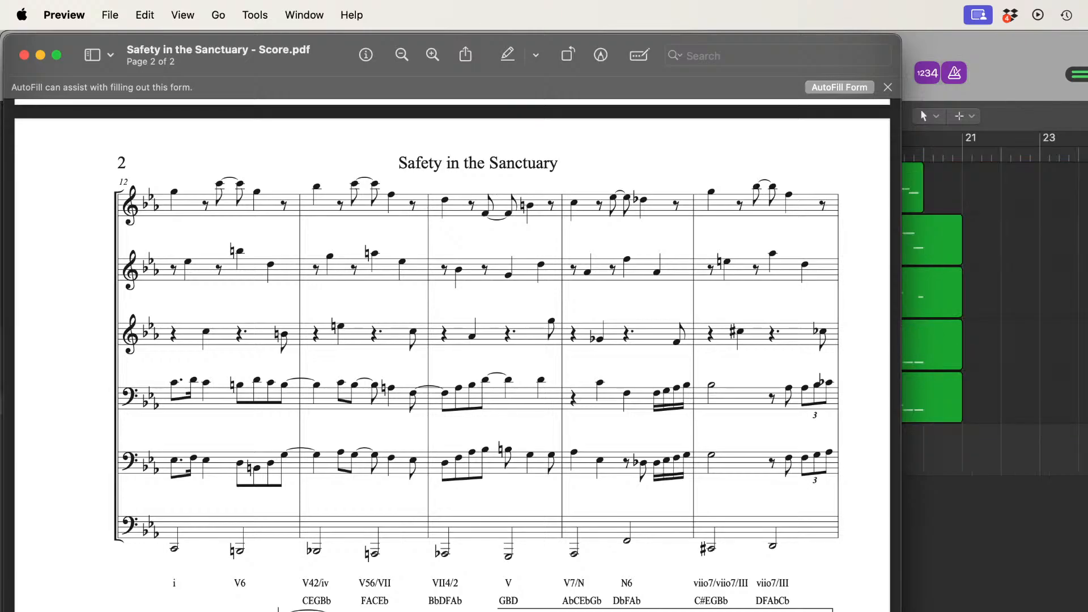
{"action": "scroll", "coordinate": [452, 352], "scroll_direction": "down", "scroll_amount": 5}
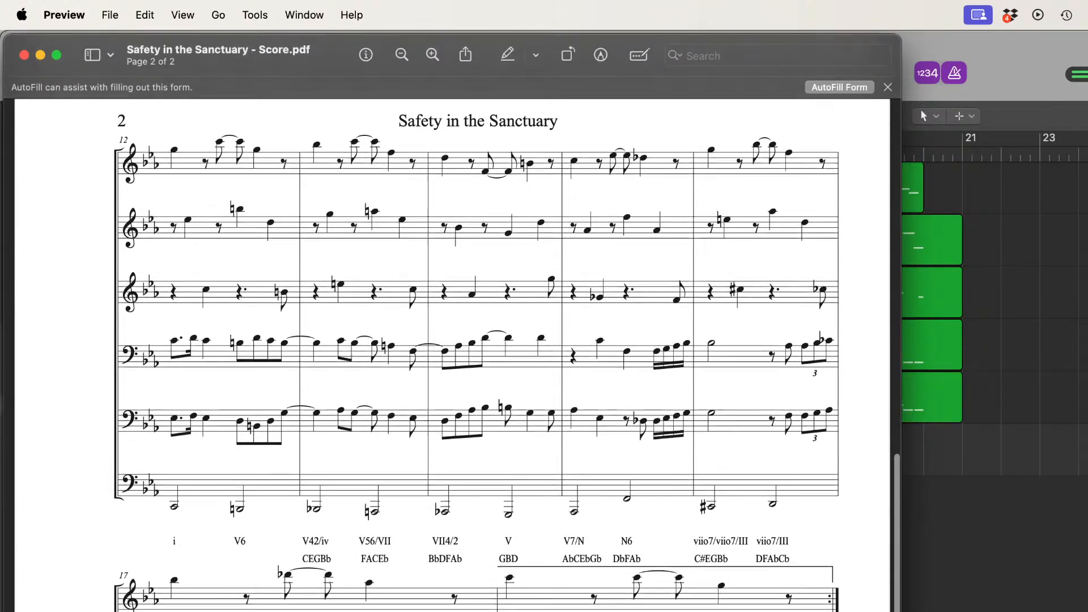
{"action": "scroll", "coordinate": [452, 352], "scroll_direction": "down", "scroll_amount": 4}
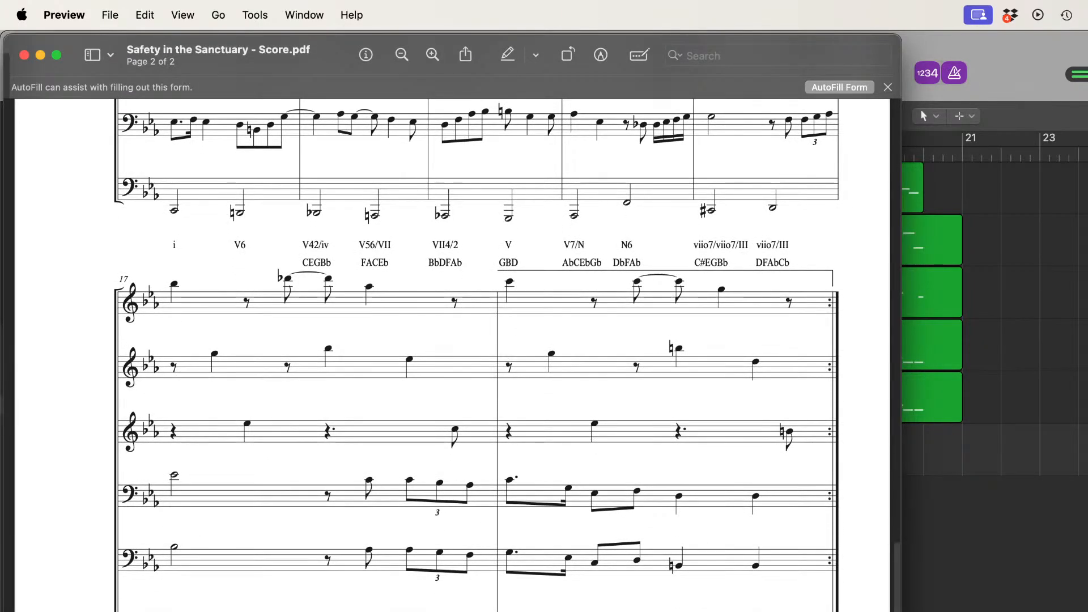
{"action": "scroll", "coordinate": [453, 351], "scroll_direction": "down", "scroll_amount": 1}
{"action": "scroll", "coordinate": [452, 351], "scroll_direction": "up", "scroll_amount": 1}
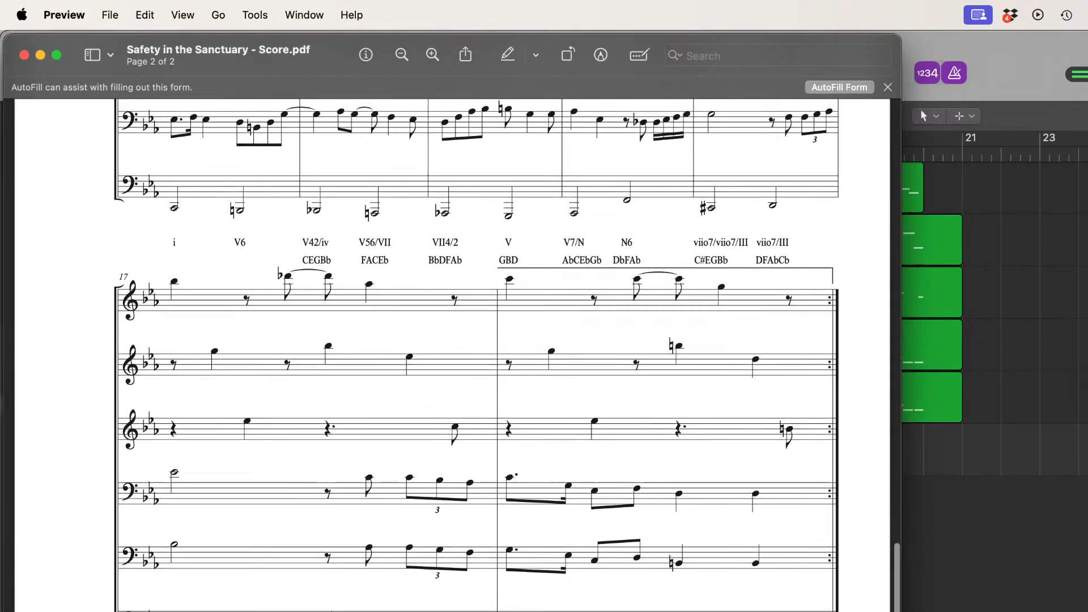
{"action": "scroll", "coordinate": [453, 352], "scroll_direction": "down", "scroll_amount": 3}
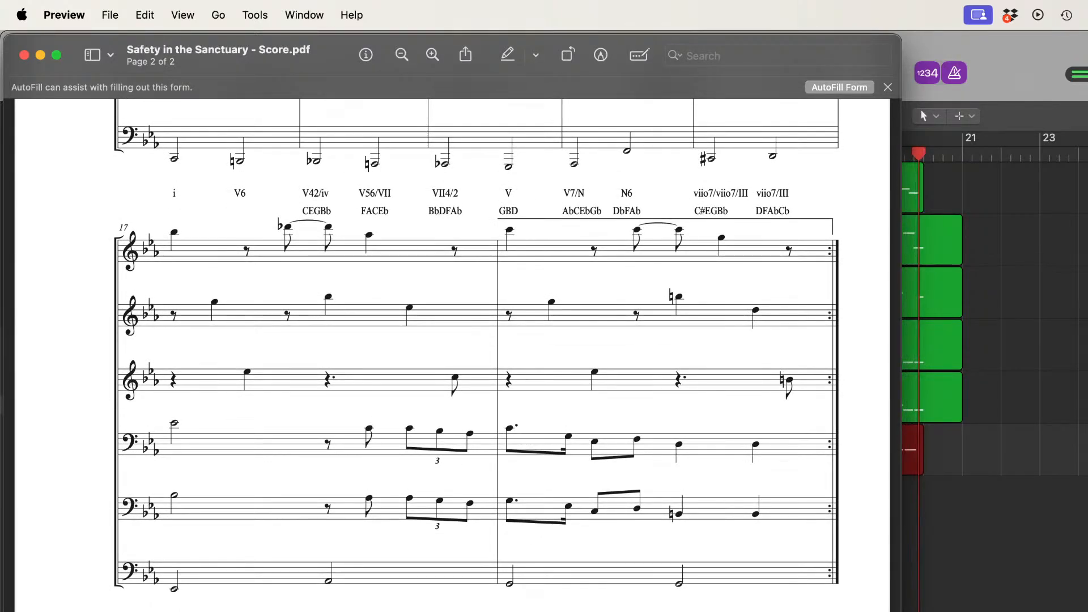
{"action": "scroll", "coordinate": [452, 351], "scroll_direction": "down", "scroll_amount": 3}
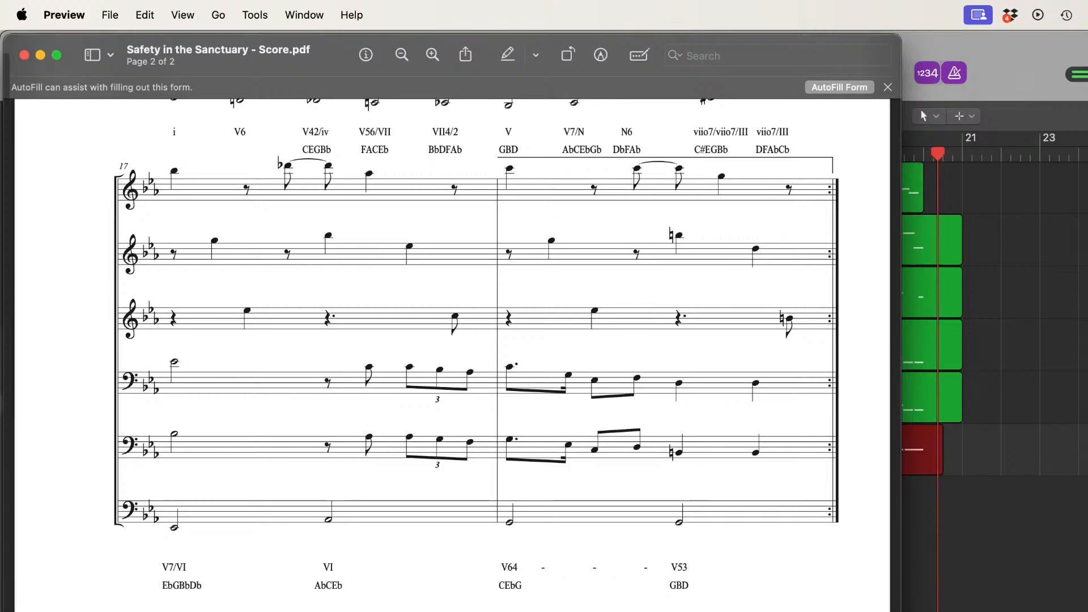
{"action": "key", "text": "super+Tab"}
{"action": "key", "text": "space"}
{"action": "scroll", "coordinate": [925, 317], "scroll_direction": "left", "scroll_amount": 10}
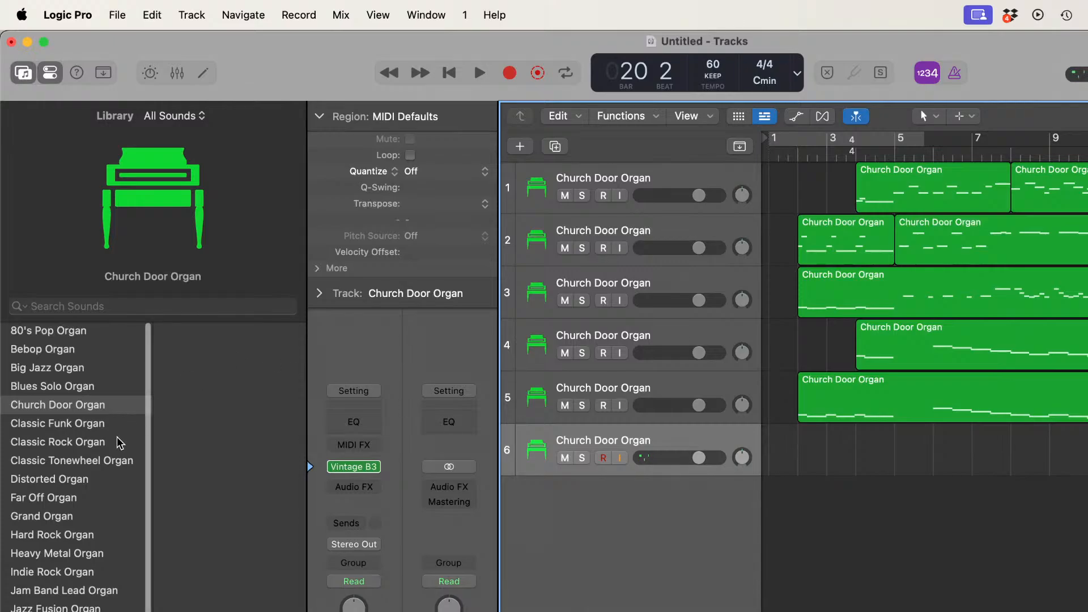
Step: Try the Top End Organ sound on track 6
{"action": "scroll", "coordinate": [116, 437], "scroll_direction": "down", "scroll_amount": 5}
{"action": "scroll", "coordinate": [117, 438], "scroll_direction": "down", "scroll_amount": 1}
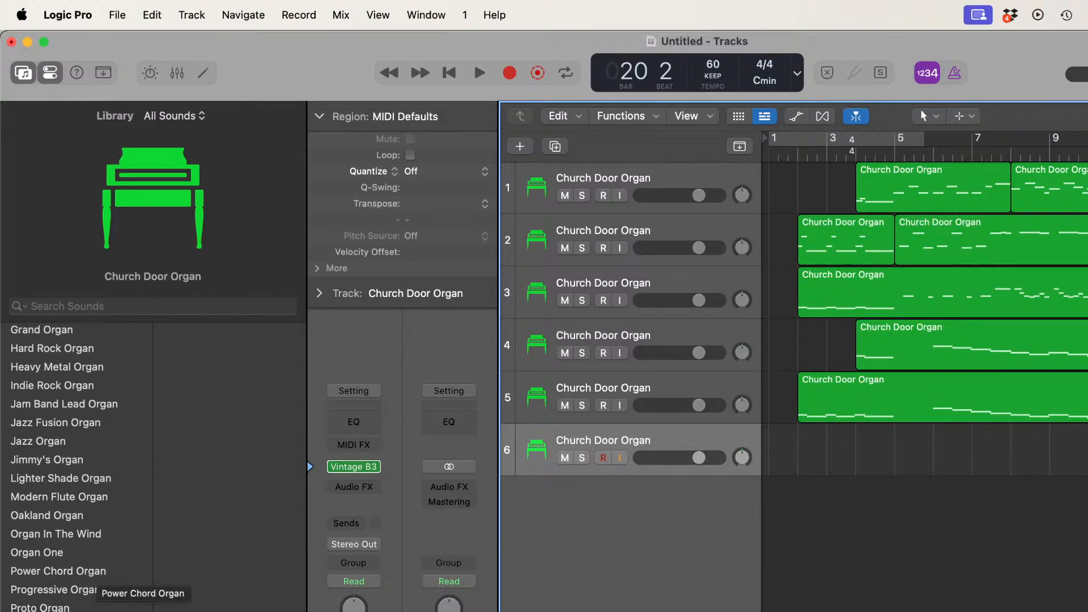
{"action": "left_click", "coordinate": [90, 609]}
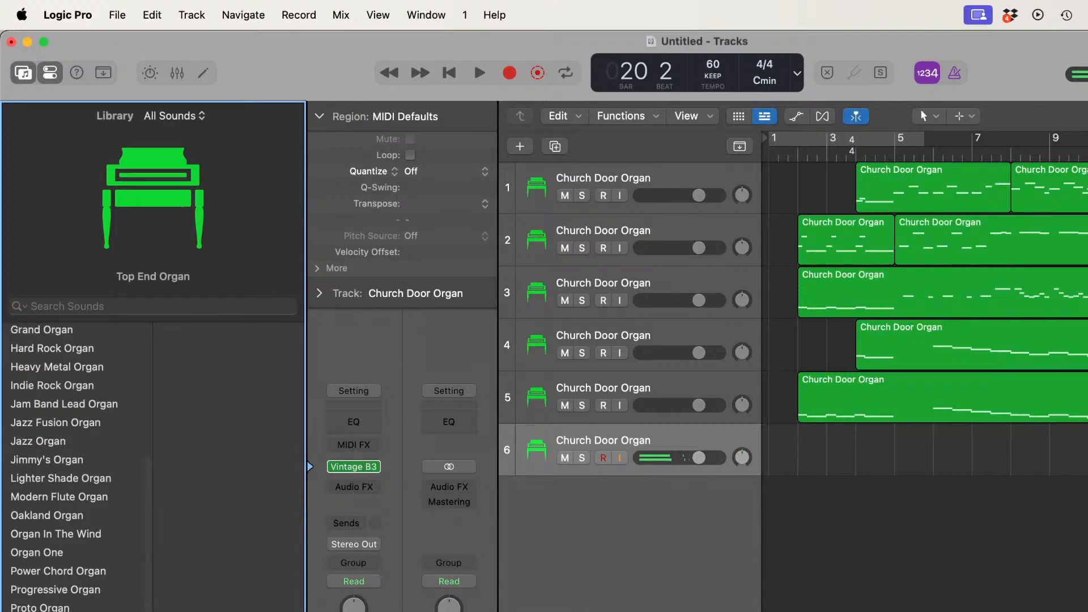
Step: Try Alchemy as track 6's software instrument in place of Vintage B3 and close its plug-in window
{"action": "left_click", "coordinate": [376, 468]}
{"action": "mouse_move", "coordinate": [378, 472]}
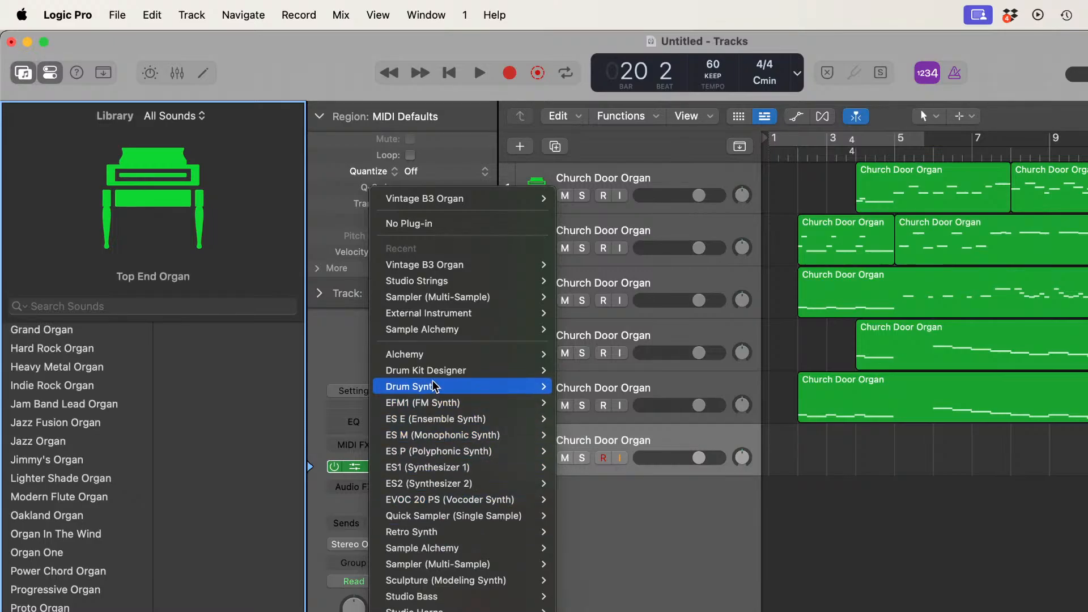
{"action": "mouse_move", "coordinate": [440, 398]}
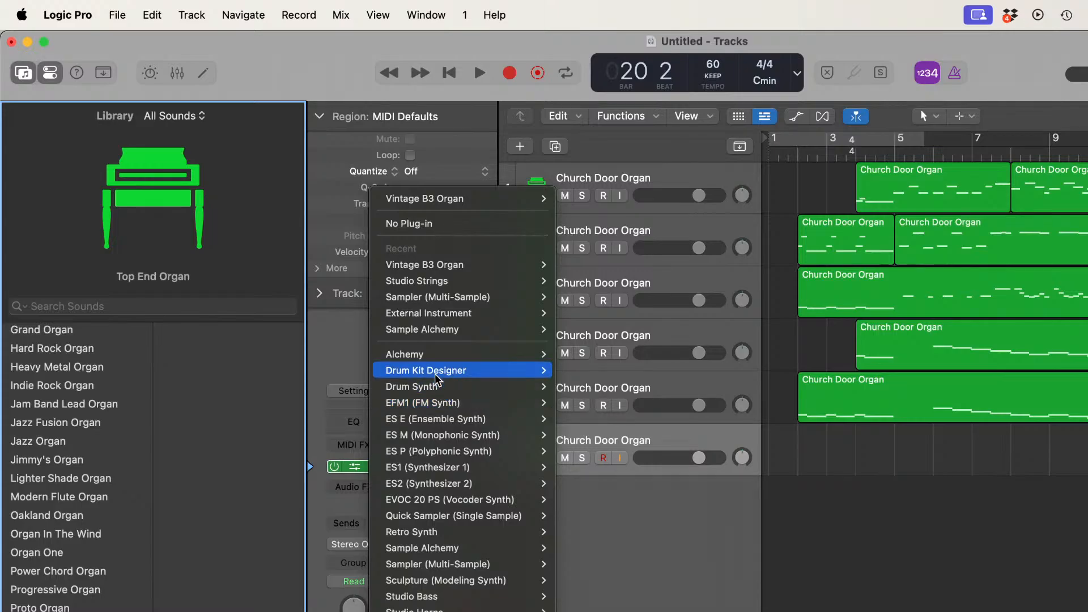
{"action": "left_click", "coordinate": [434, 352]}
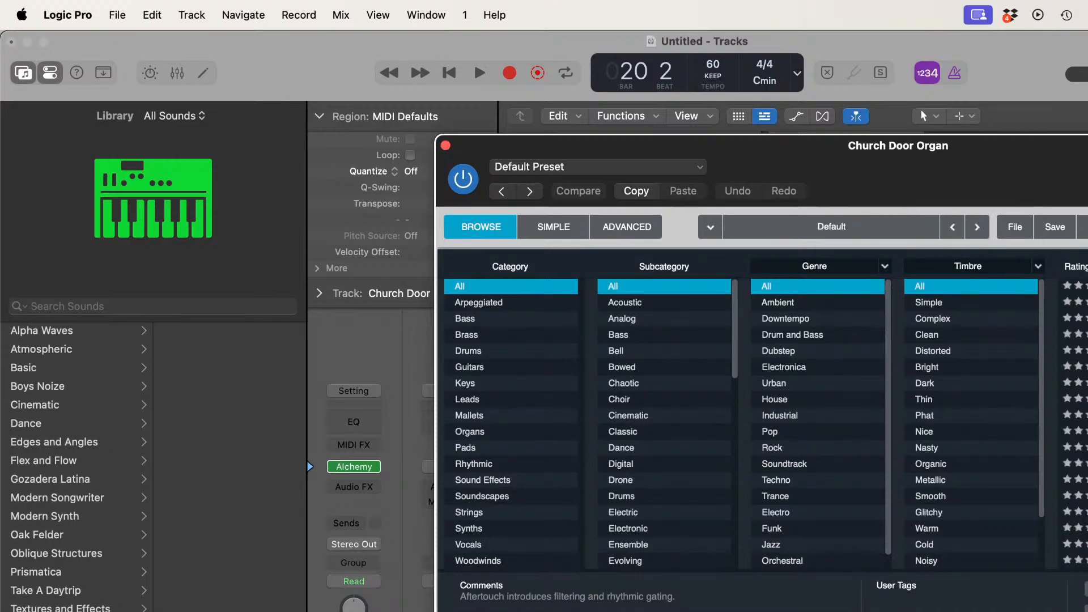
{"action": "left_click", "coordinate": [445, 146]}
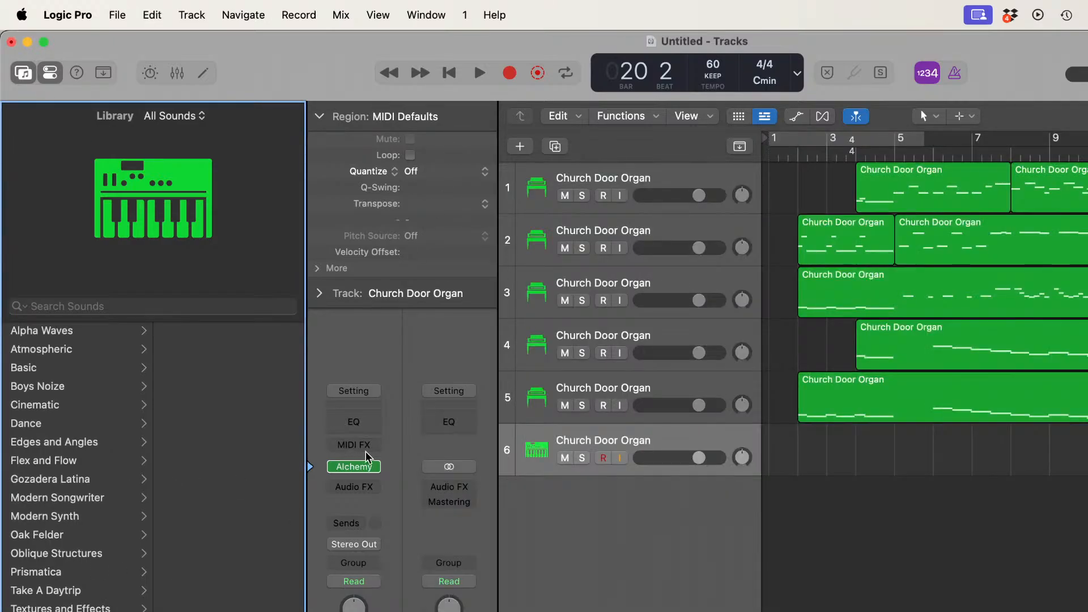
Step: Try the EFM1 FM synth on track 6 with the Church Organ preset from 04 FM Keyboards
{"action": "left_click", "coordinate": [375, 468]}
{"action": "mouse_move", "coordinate": [377, 472]}
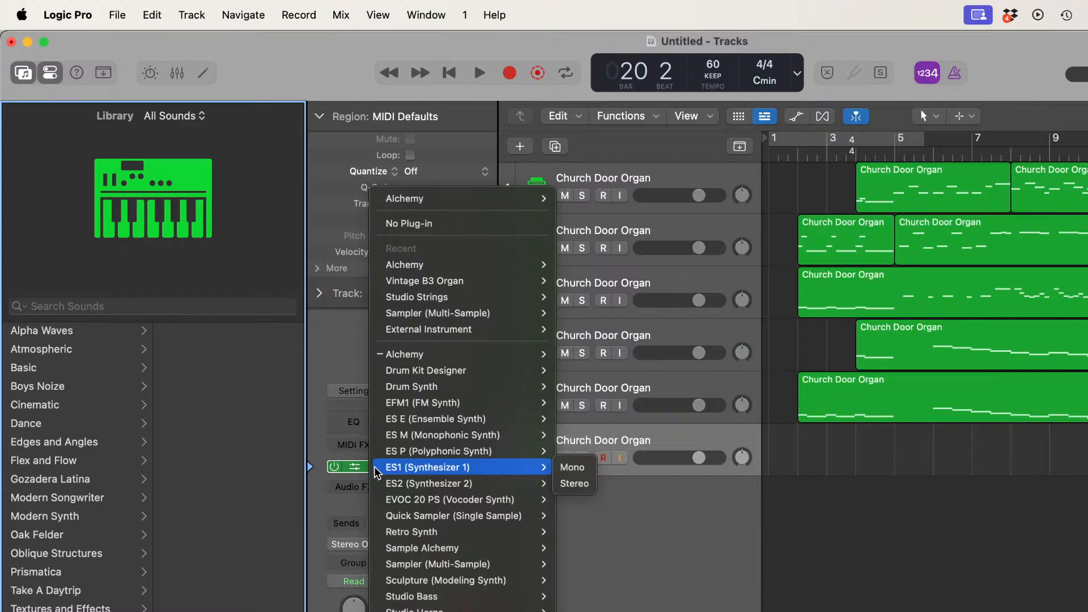
{"action": "mouse_move", "coordinate": [432, 378]}
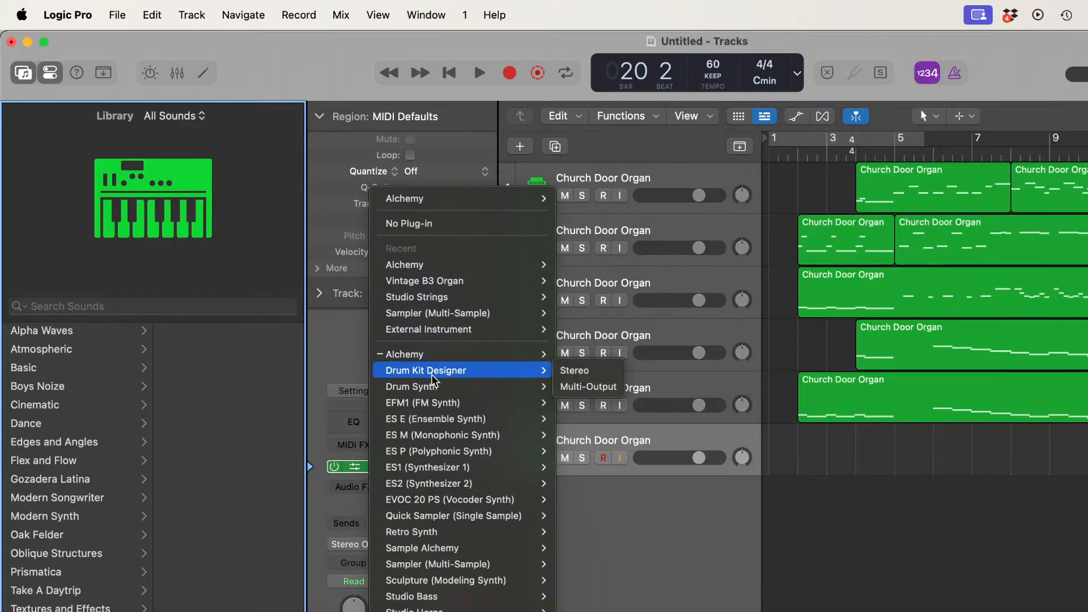
{"action": "left_click", "coordinate": [433, 397]}
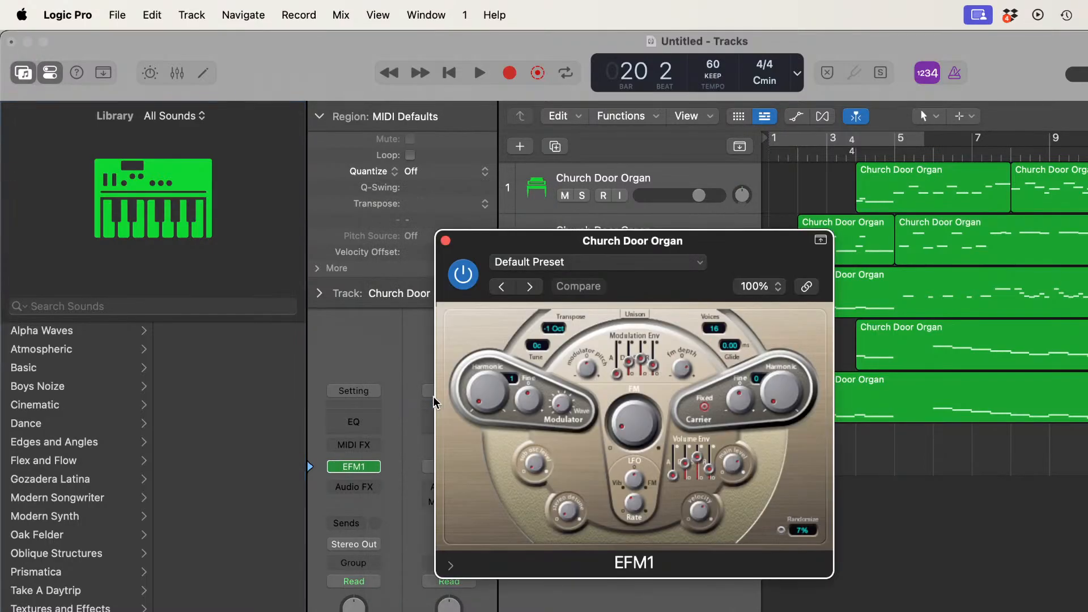
{"action": "left_click", "coordinate": [445, 241]}
{"action": "left_click", "coordinate": [77, 387]}
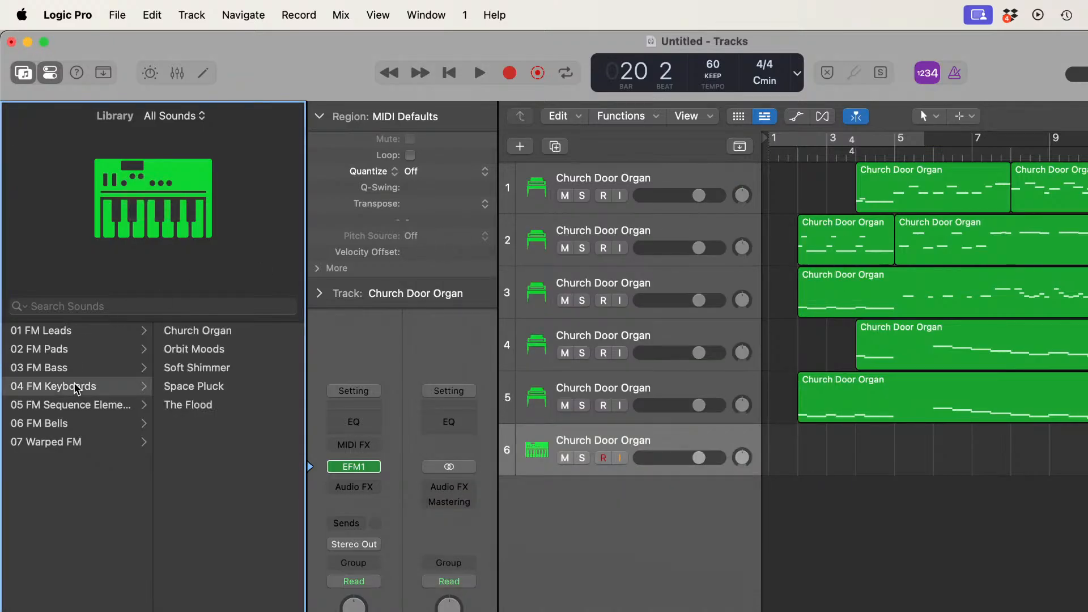
{"action": "left_click", "coordinate": [200, 332]}
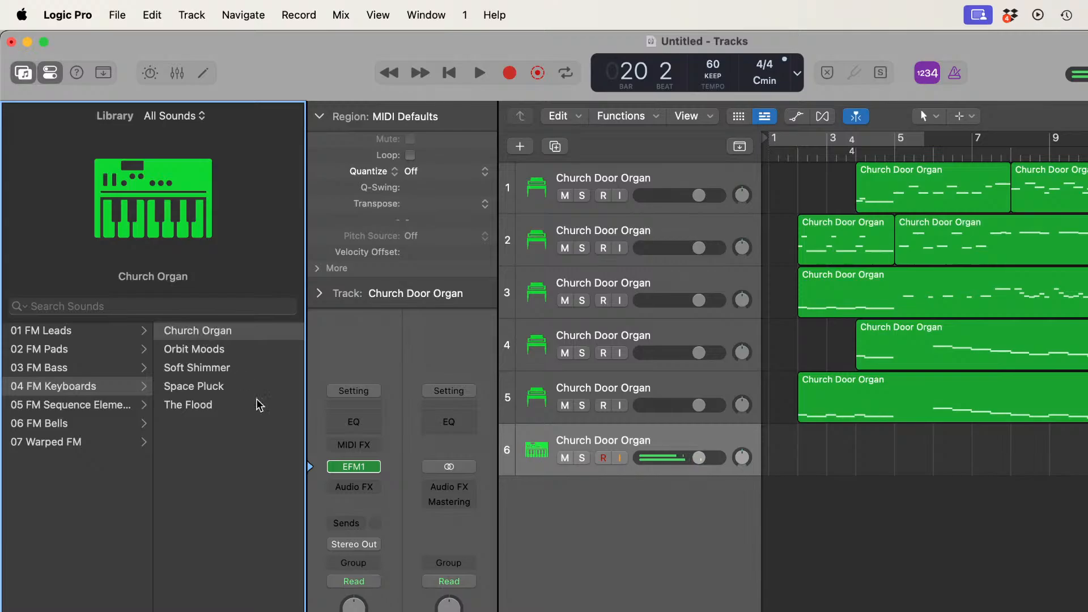
Step: Replace track 6's instrument with the ES E ensemble synth
{"action": "left_click", "coordinate": [374, 468]}
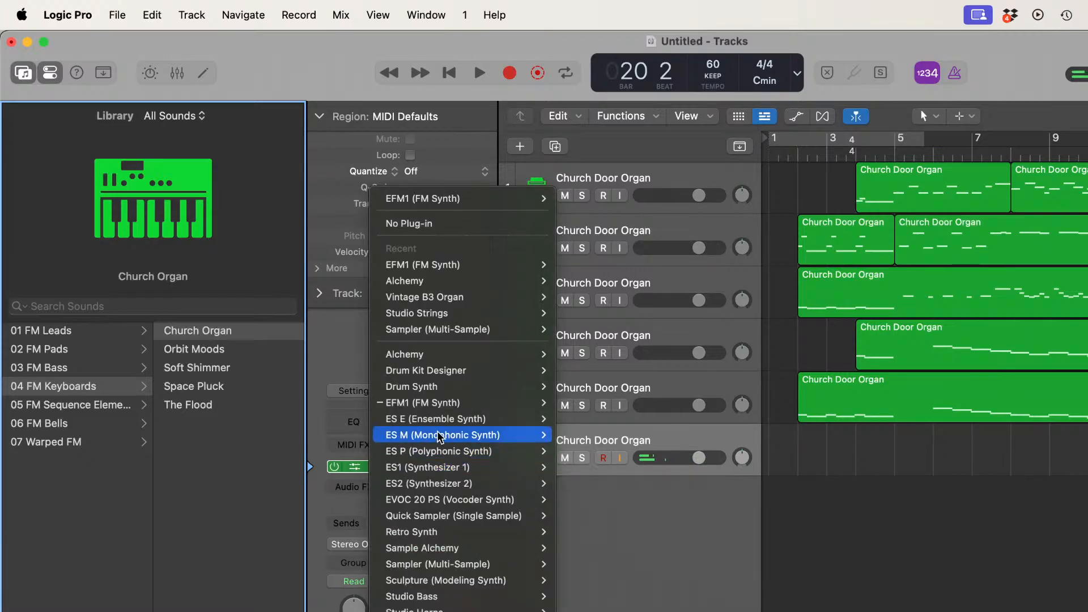
{"action": "mouse_move", "coordinate": [495, 419]}
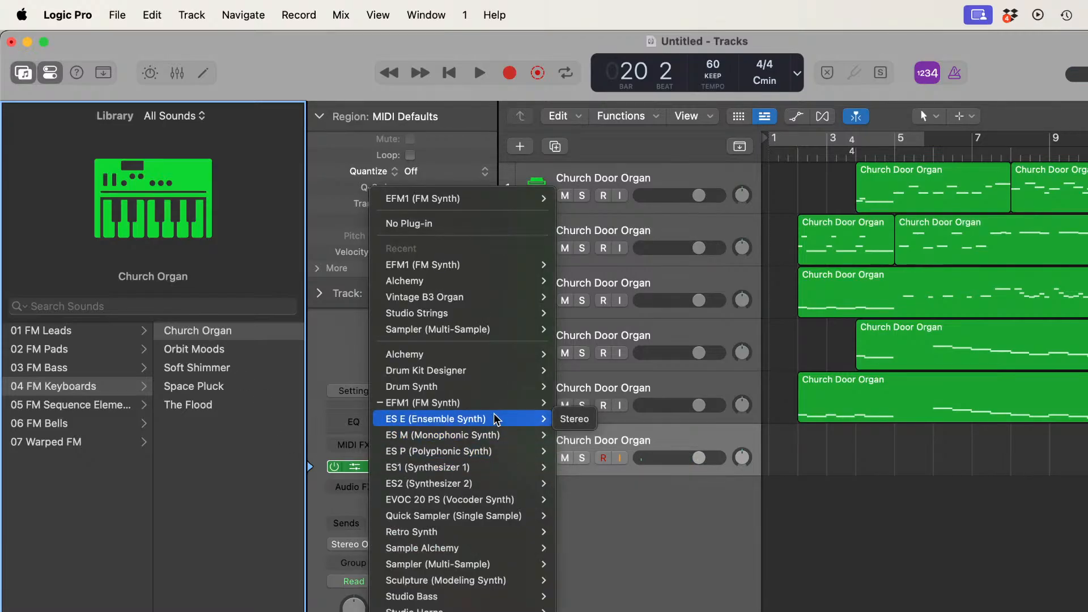
{"action": "left_click", "coordinate": [494, 419]}
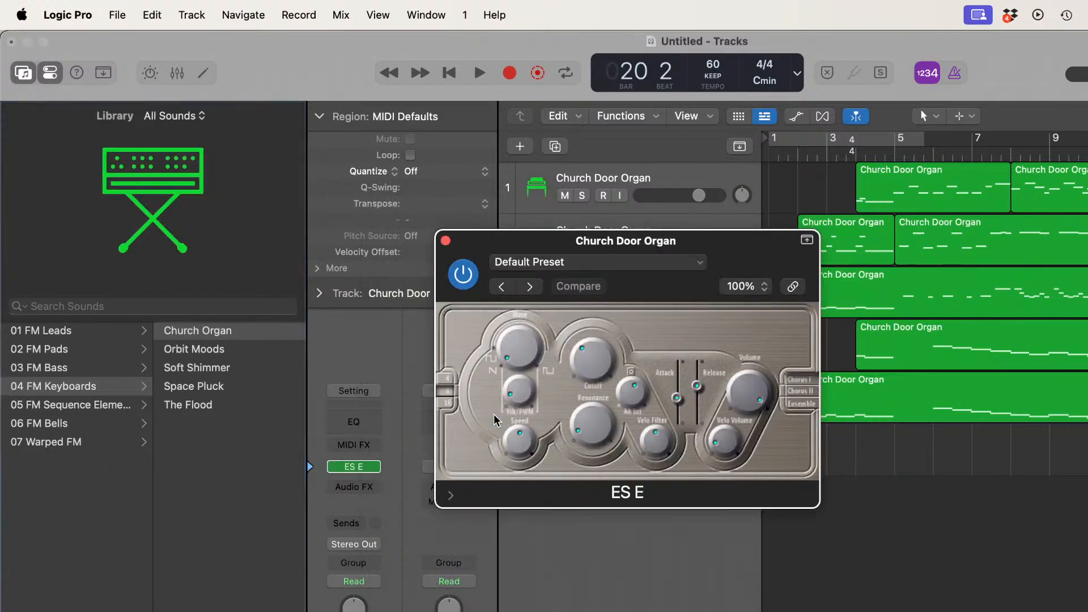
Step: Try the ES M monophonic synth and the ES P polyphonic synth as track 6's instrument, closing each plug-in window
{"action": "left_click", "coordinate": [446, 242]}
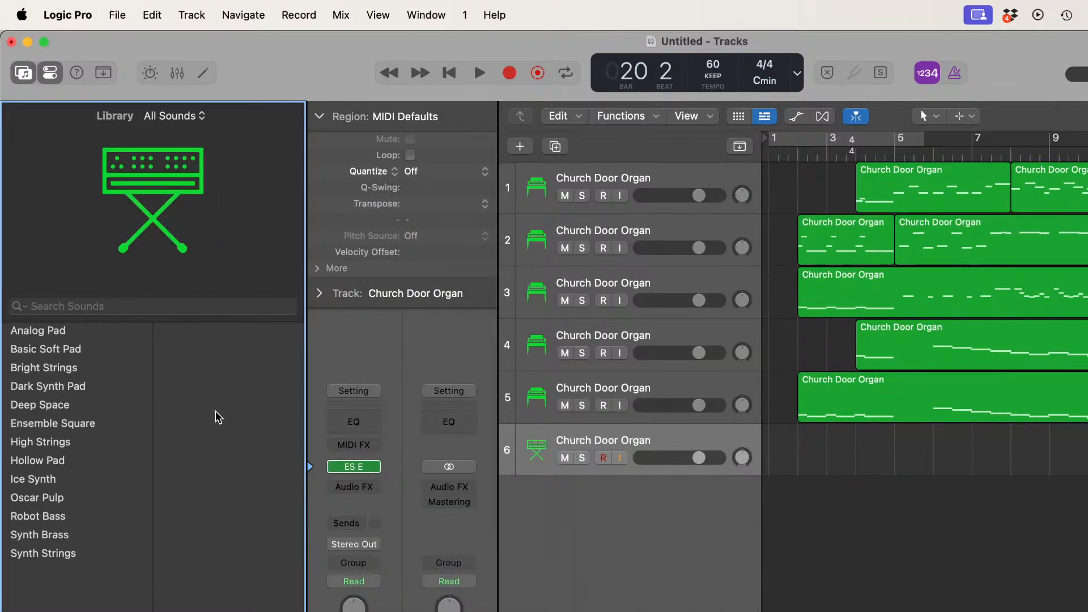
{"action": "left_click", "coordinate": [376, 470]}
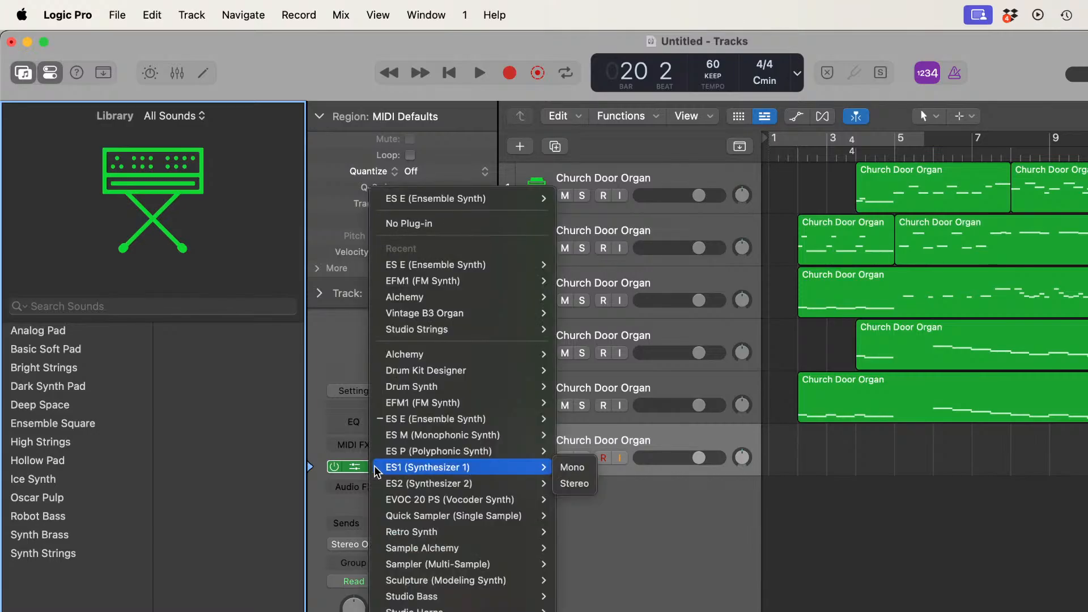
{"action": "left_click", "coordinate": [441, 436]}
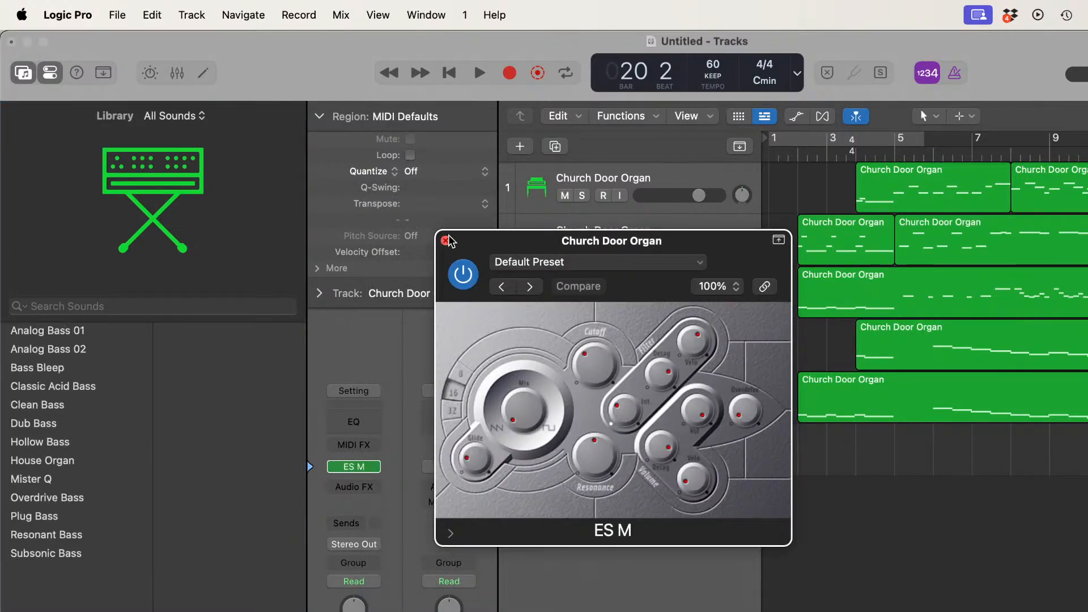
{"action": "left_click", "coordinate": [446, 240]}
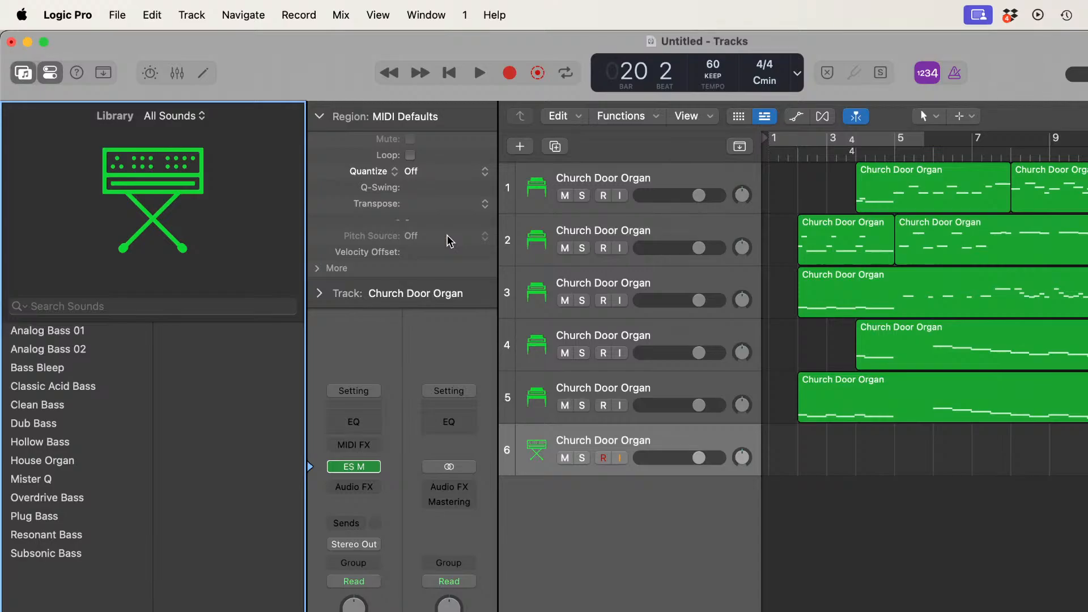
{"action": "left_click", "coordinate": [375, 468]}
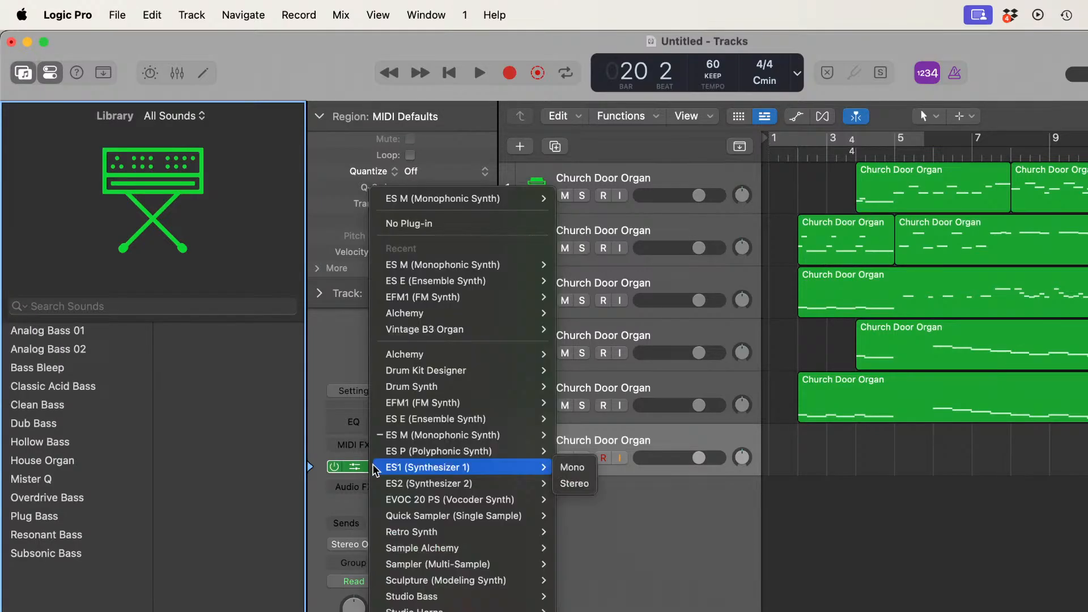
{"action": "left_click", "coordinate": [398, 448]}
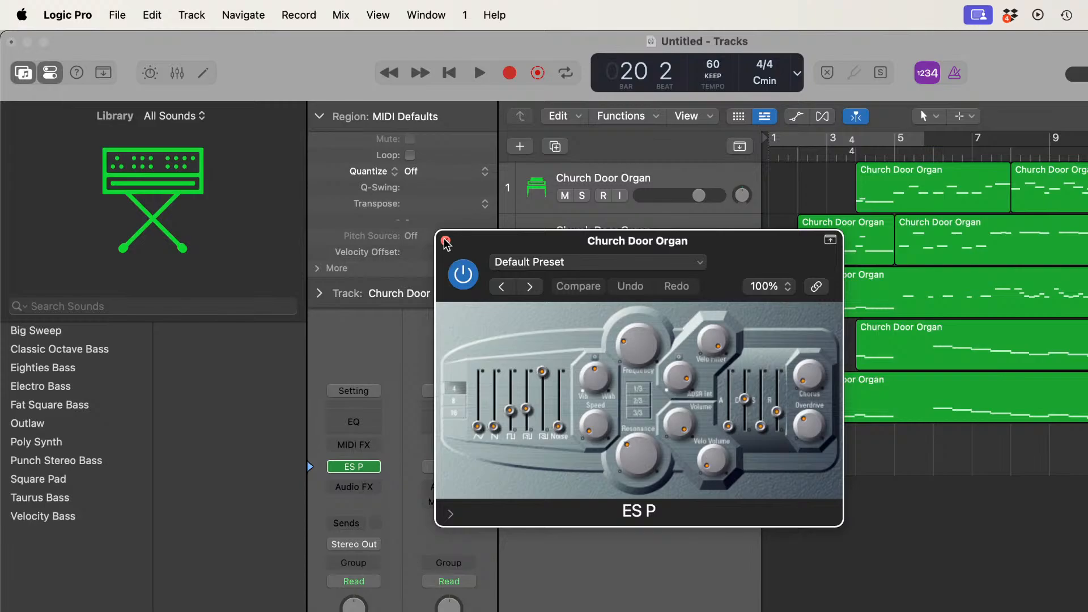
{"action": "left_click", "coordinate": [445, 240]}
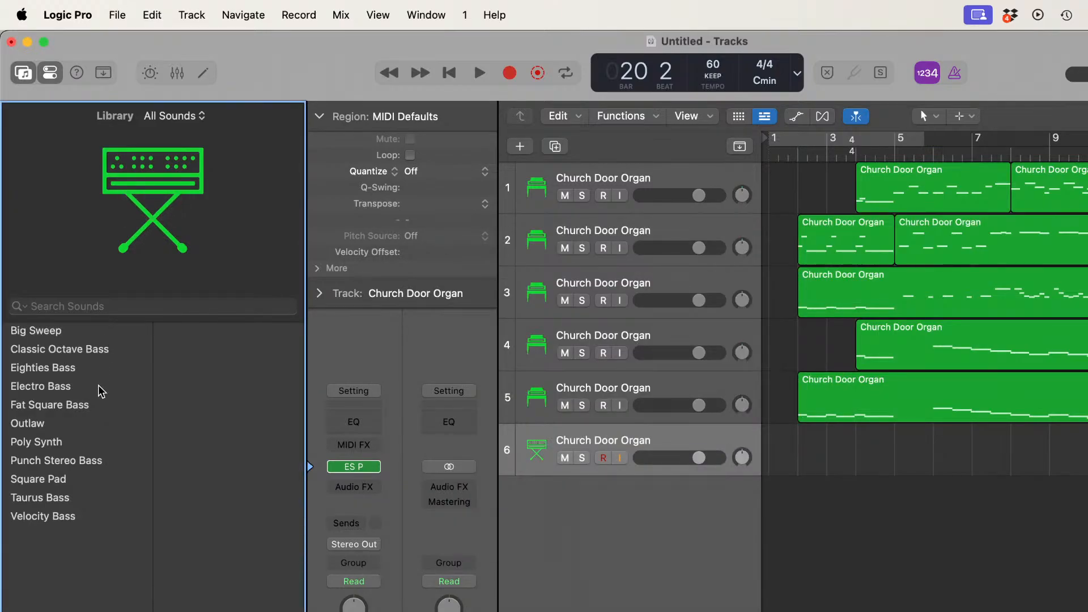
Step: Try the ES1 synthesizer on track 6 and browse its 05 Synth Keyboards presets
{"action": "left_click", "coordinate": [374, 468]}
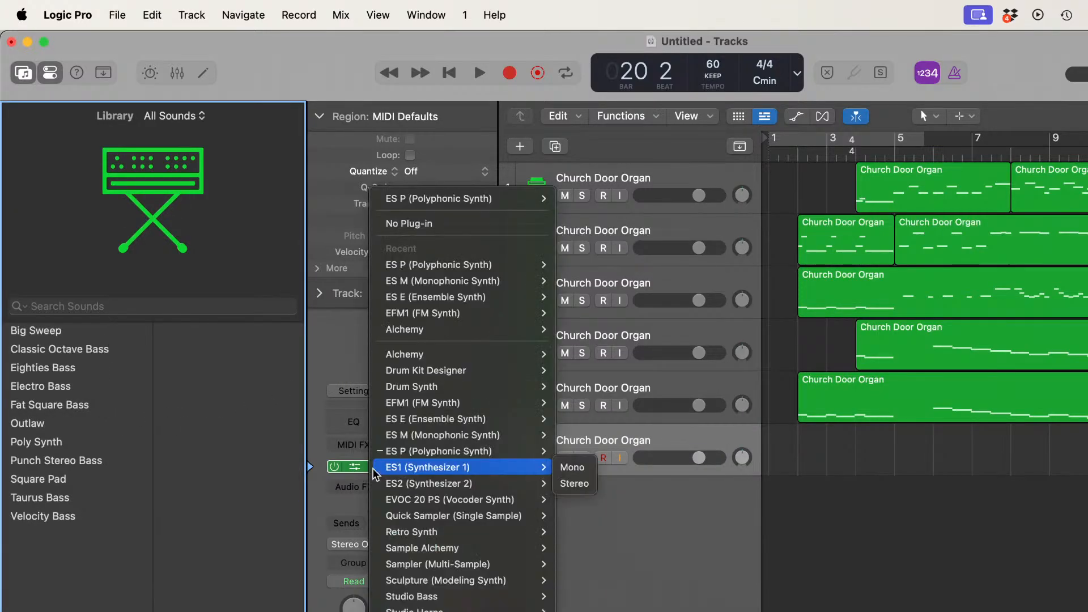
{"action": "left_click", "coordinate": [409, 470]}
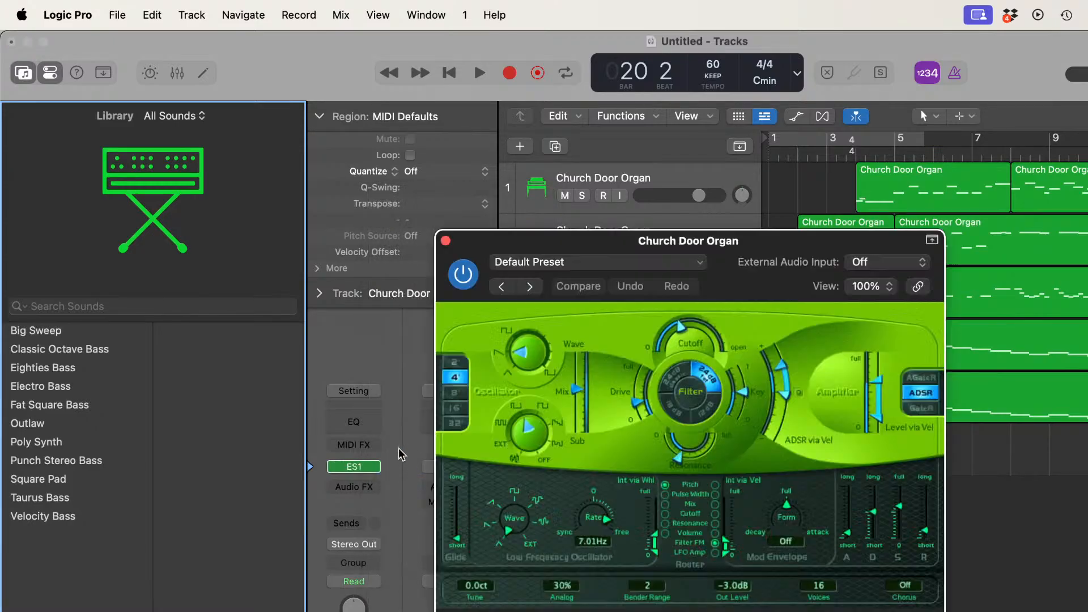
{"action": "left_click", "coordinate": [446, 241]}
{"action": "left_click", "coordinate": [68, 407]}
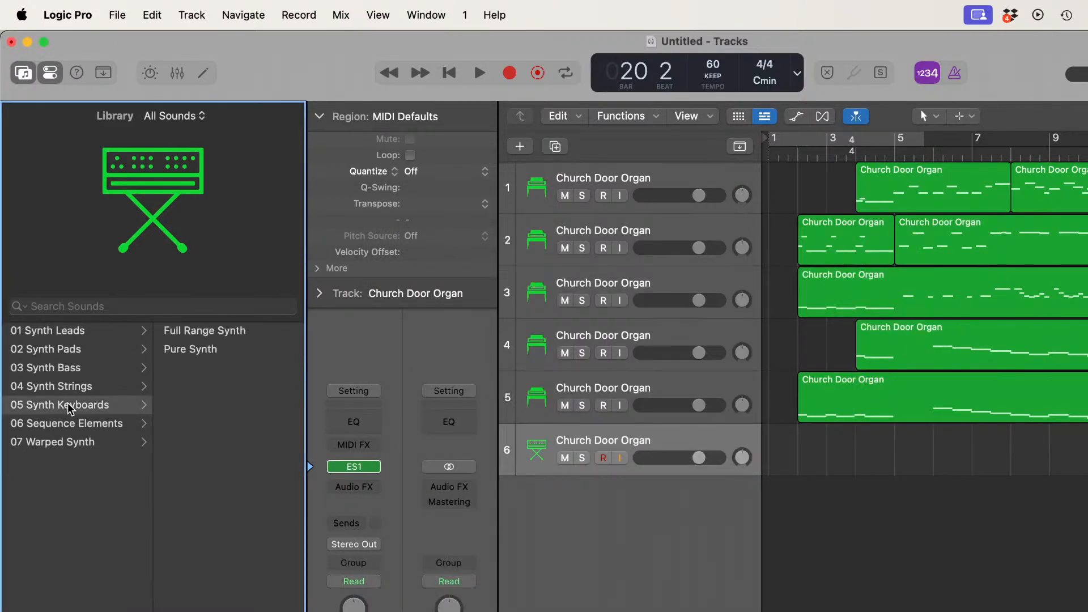
Step: Try the ES2 synthesizer on track 6 with the House Organ preset from 05 Synth Keyboards
{"action": "left_click", "coordinate": [377, 467]}
{"action": "left_click", "coordinate": [478, 483]}
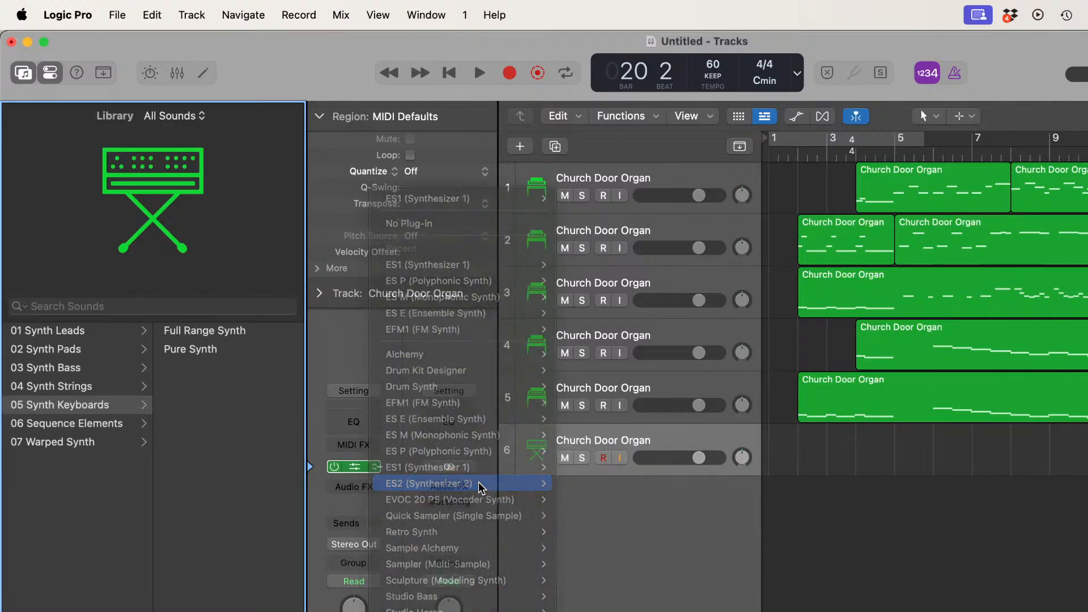
{"action": "left_click", "coordinate": [446, 241]}
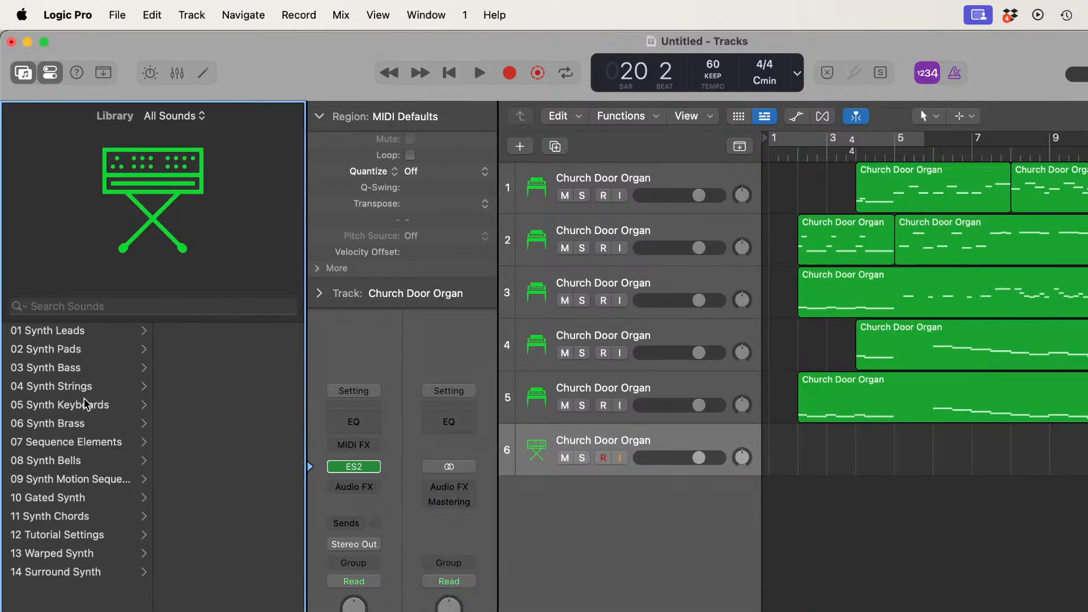
{"action": "left_click", "coordinate": [85, 405]}
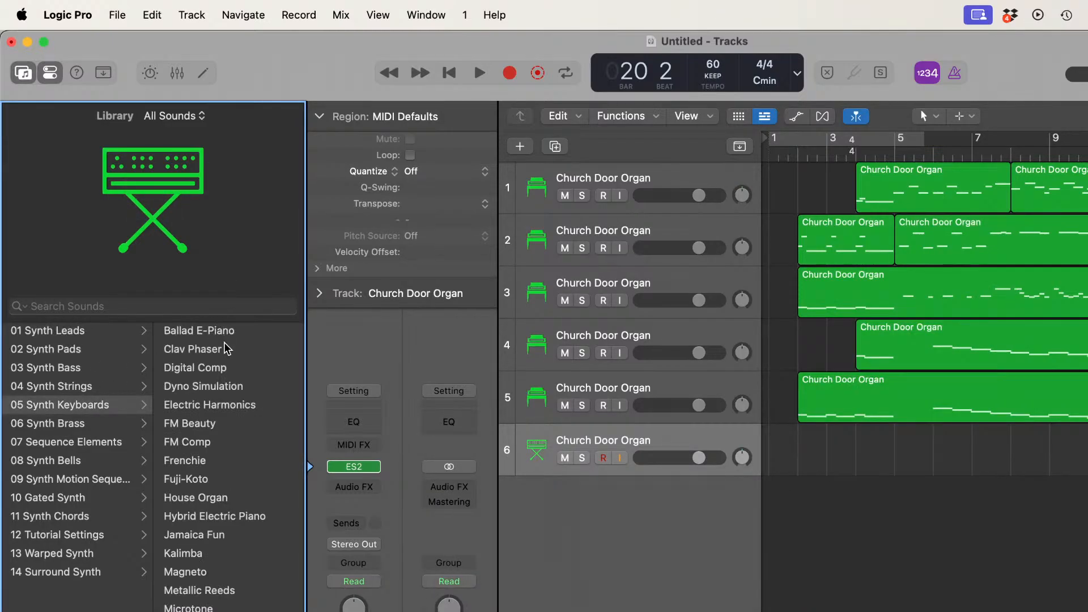
{"action": "left_click", "coordinate": [207, 498]}
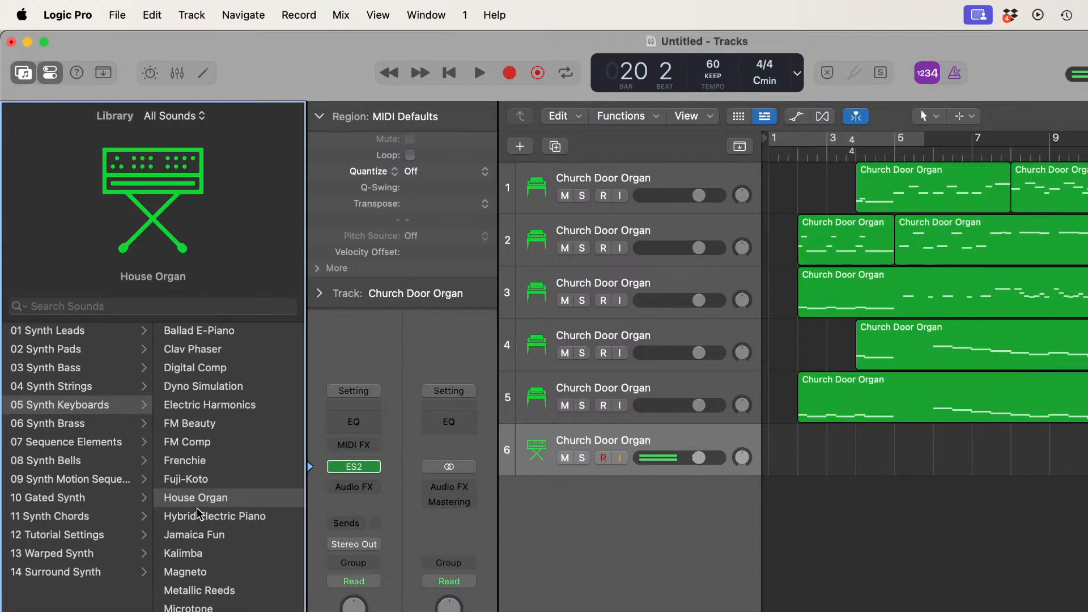
Step: Try Quick Sampler (Single Sample) on track 6 with the Muted Piano preset from the Keys category
{"action": "left_click", "coordinate": [375, 467]}
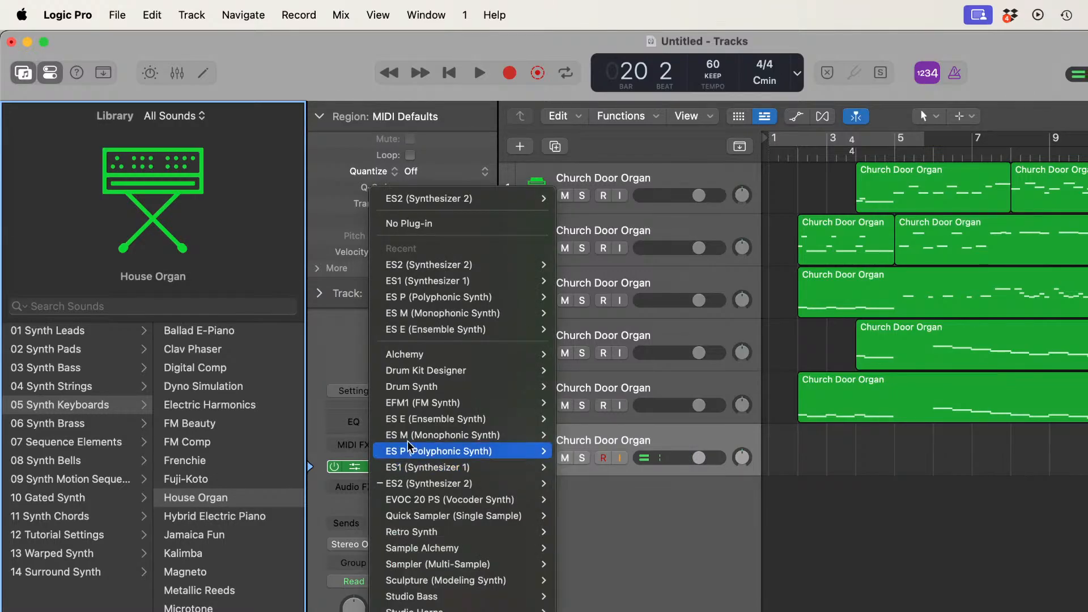
{"action": "mouse_move", "coordinate": [436, 497]}
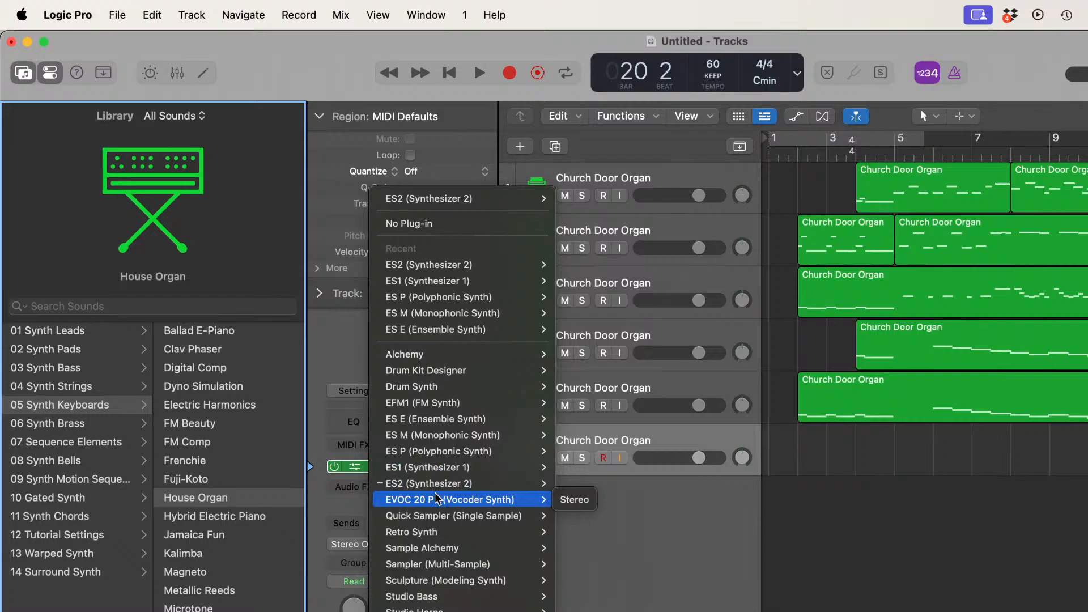
{"action": "left_click", "coordinate": [444, 517]}
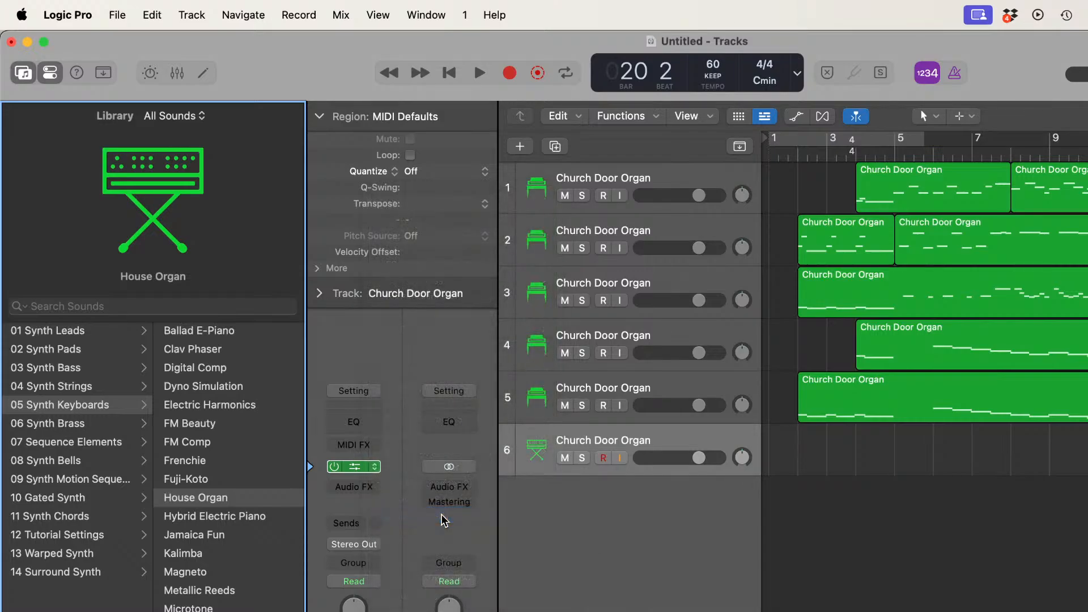
{"action": "left_click", "coordinate": [445, 203]}
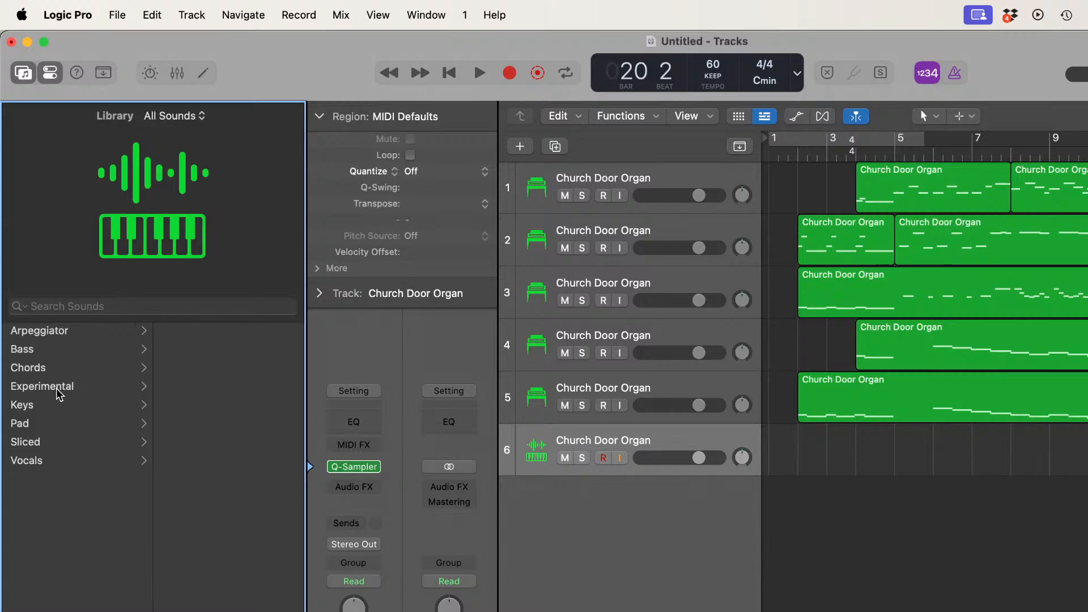
{"action": "left_click", "coordinate": [35, 406]}
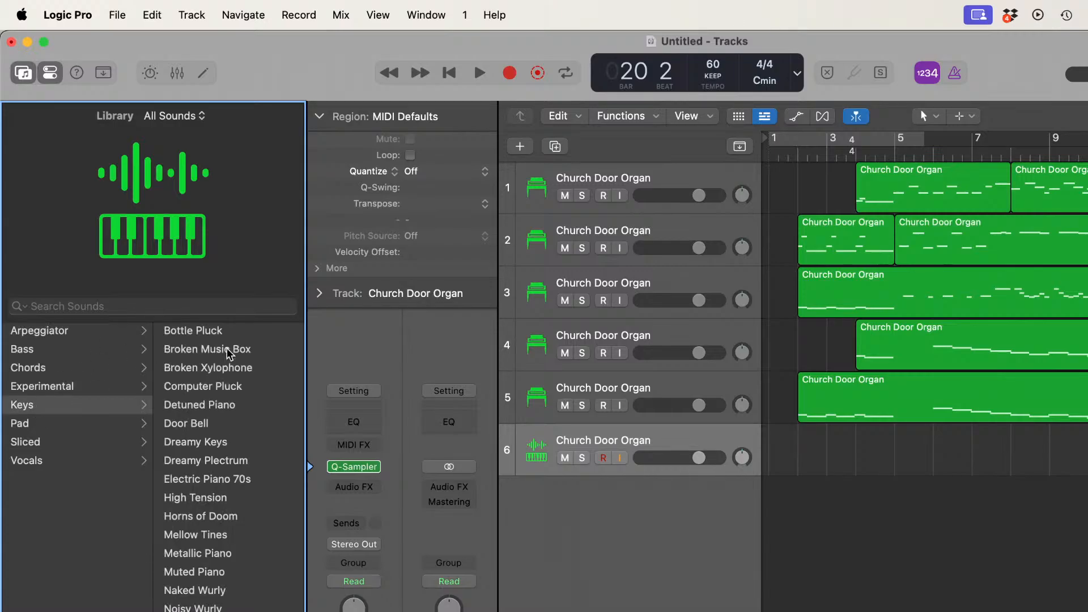
{"action": "scroll", "coordinate": [236, 444], "scroll_direction": "down", "scroll_amount": 1}
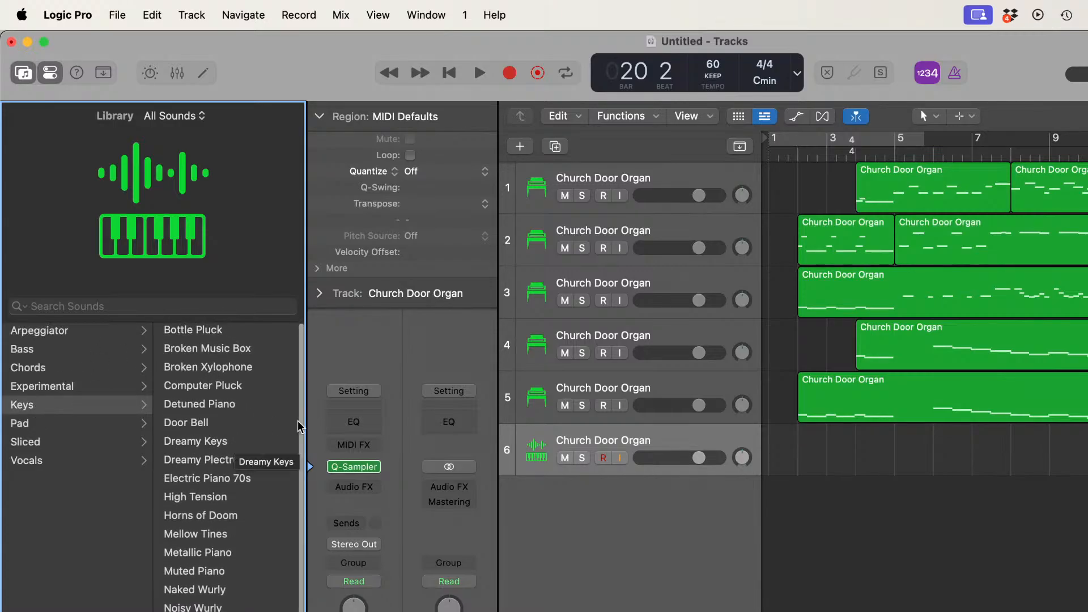
{"action": "left_click", "coordinate": [229, 564]}
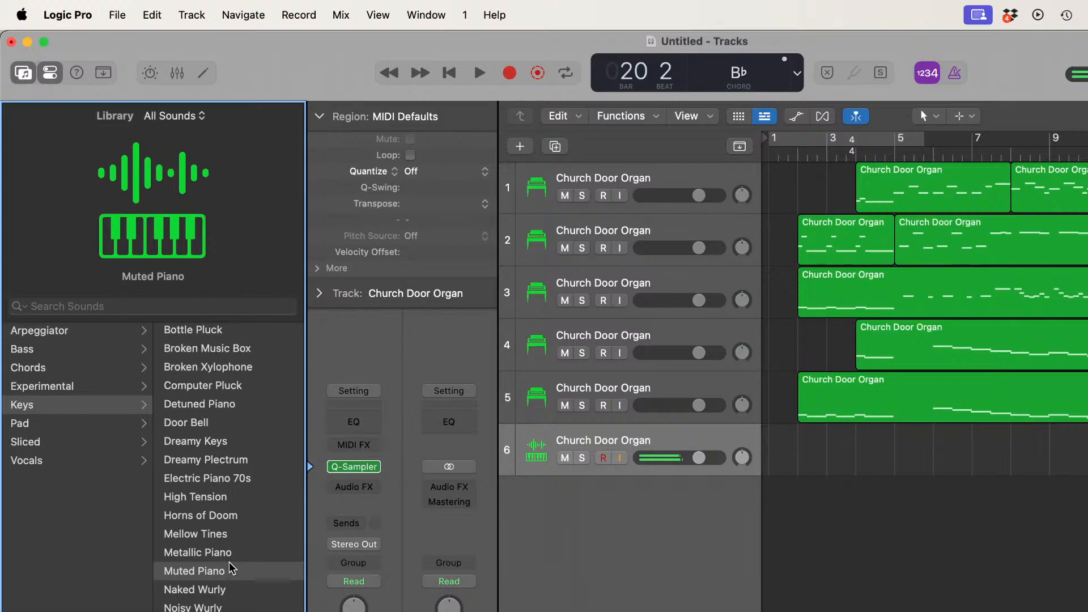
Step: Try Retro Synth as track 6's instrument and browse its 05 Synth Keyboards presets
{"action": "left_click", "coordinate": [374, 467]}
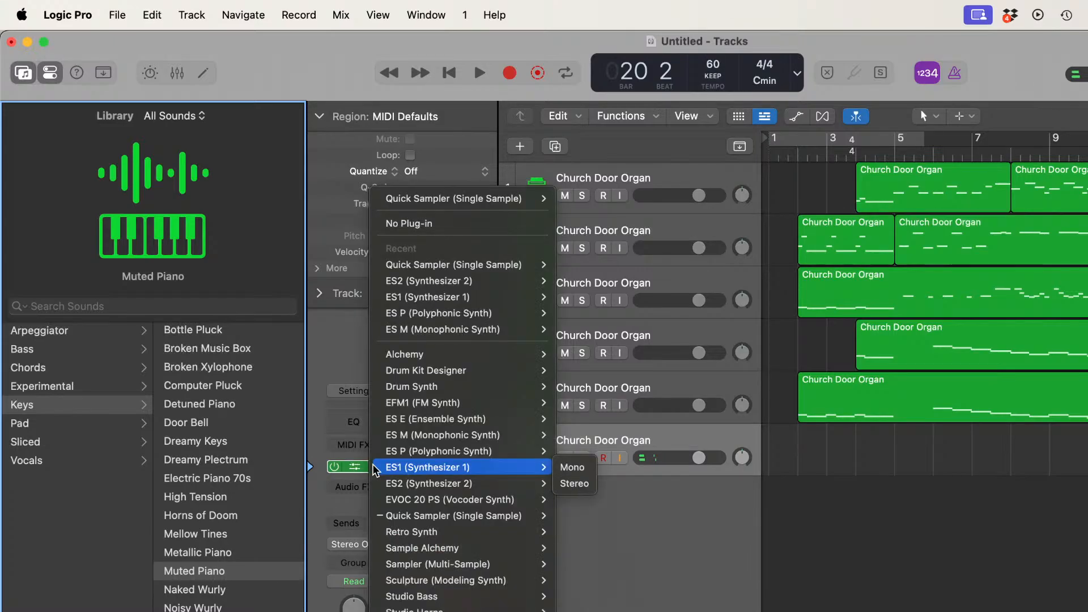
{"action": "left_click", "coordinate": [452, 528]}
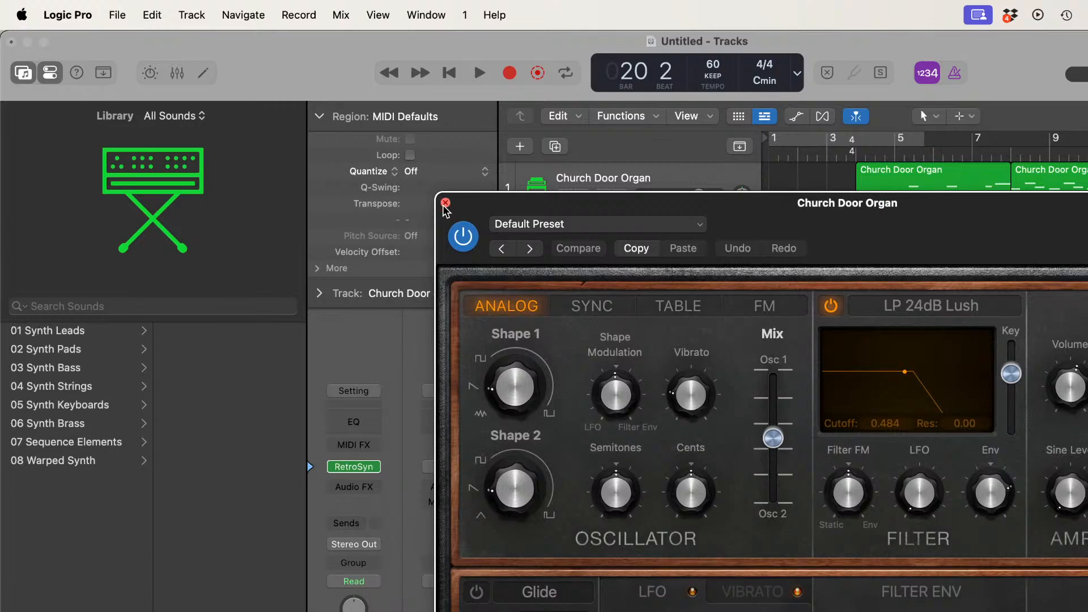
{"action": "left_click", "coordinate": [445, 202]}
{"action": "left_click", "coordinate": [78, 406]}
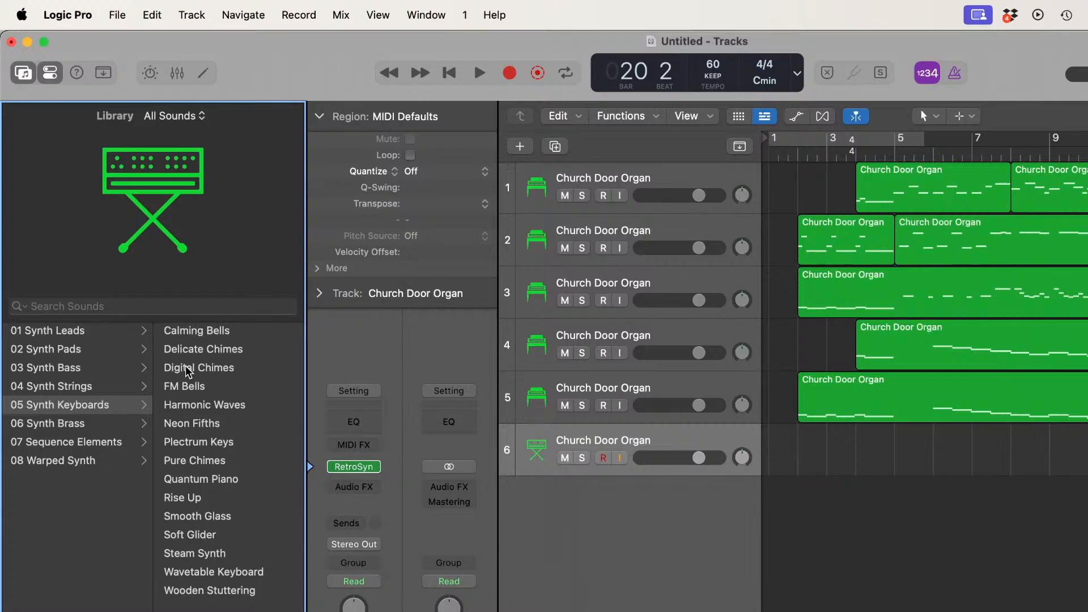
Step: Try Sample Alchemy and the multi-sample Sampler as track 6's instrument, closing each plug-in window
{"action": "left_click", "coordinate": [376, 468]}
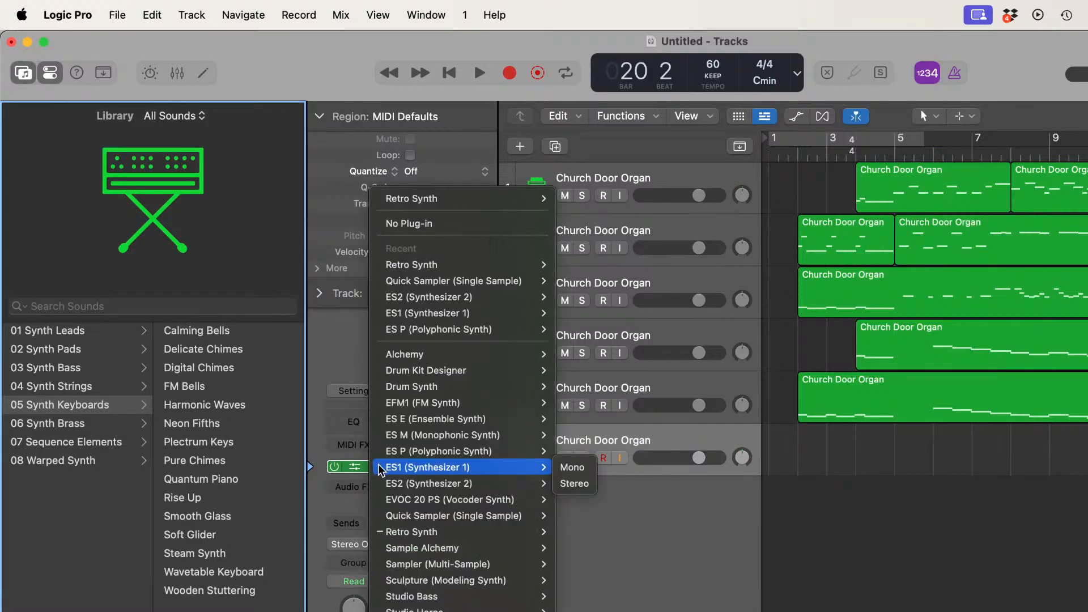
{"action": "left_click", "coordinate": [433, 546]}
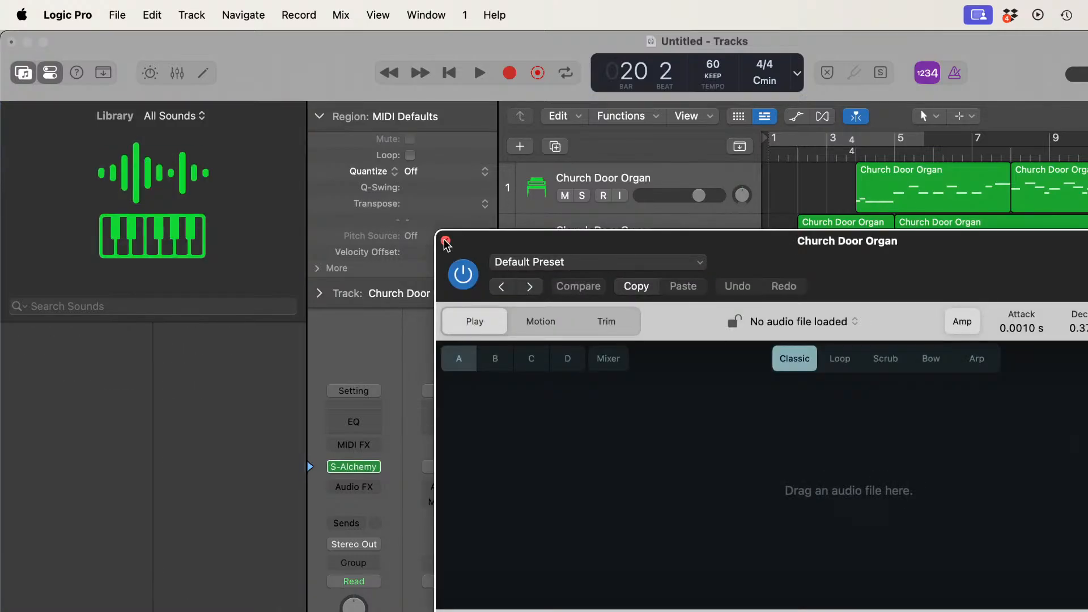
{"action": "left_click", "coordinate": [446, 242]}
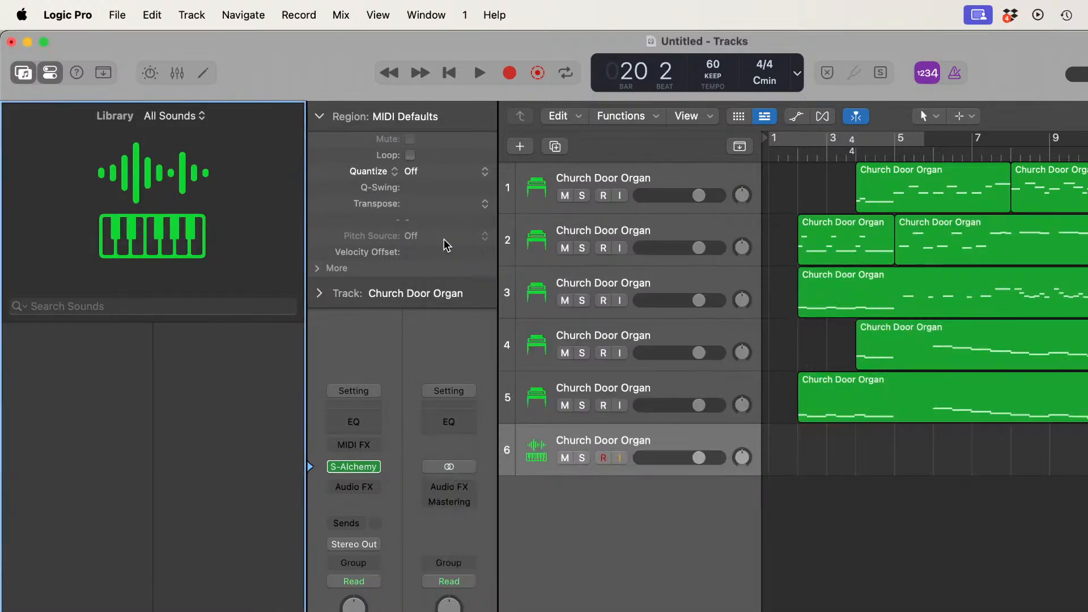
{"action": "left_click", "coordinate": [376, 467]}
{"action": "mouse_move", "coordinate": [377, 468]}
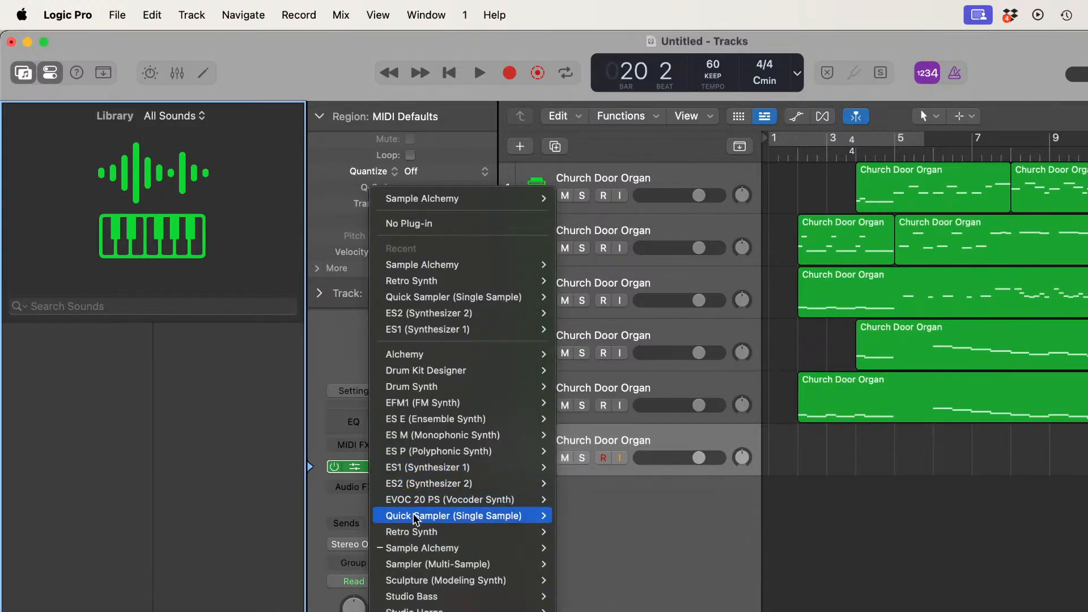
{"action": "left_click", "coordinate": [430, 564]}
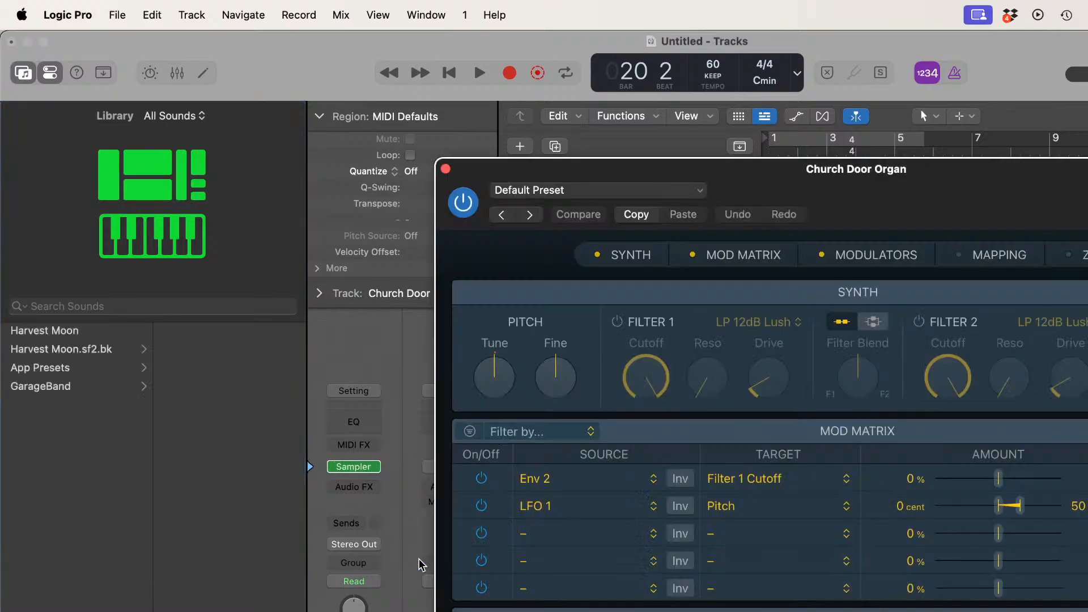
{"action": "left_click", "coordinate": [448, 173]}
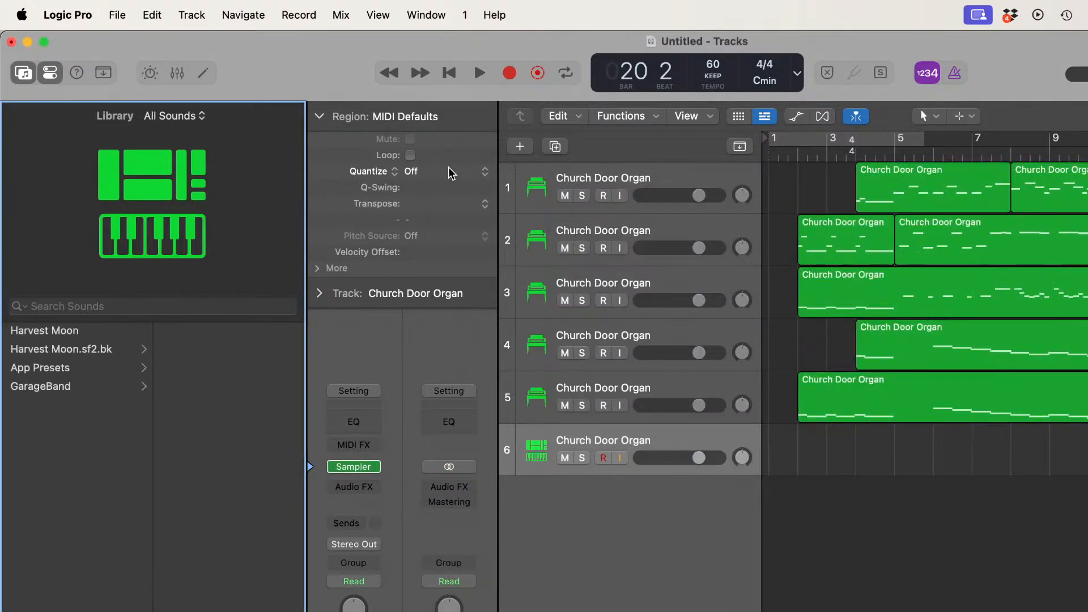
Step: Replace track 6's instrument with the Sculpture modeling synth and browse its 03 Modeled Keyboards presets
{"action": "mouse_move", "coordinate": [376, 464]}
{"action": "left_click", "coordinate": [375, 464]}
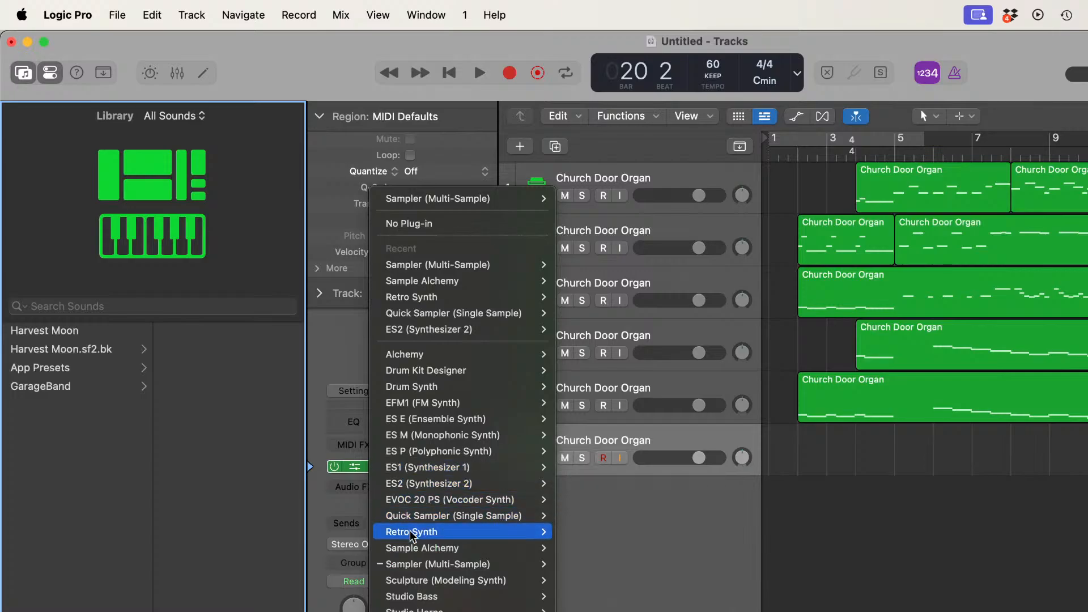
{"action": "left_click", "coordinate": [414, 573]}
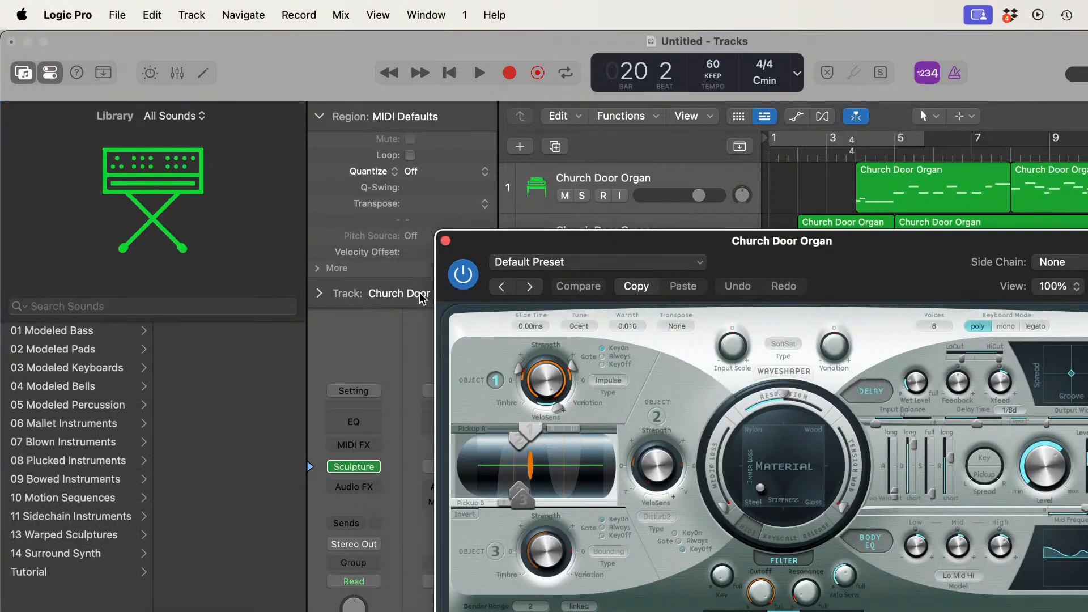
{"action": "left_click", "coordinate": [445, 239]}
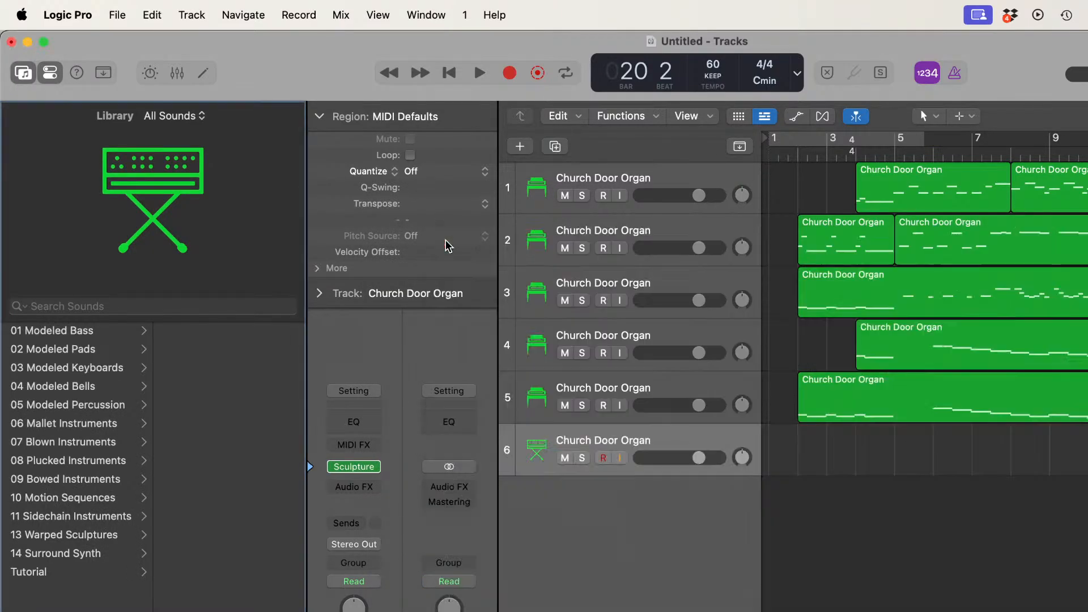
{"action": "left_click", "coordinate": [96, 367]}
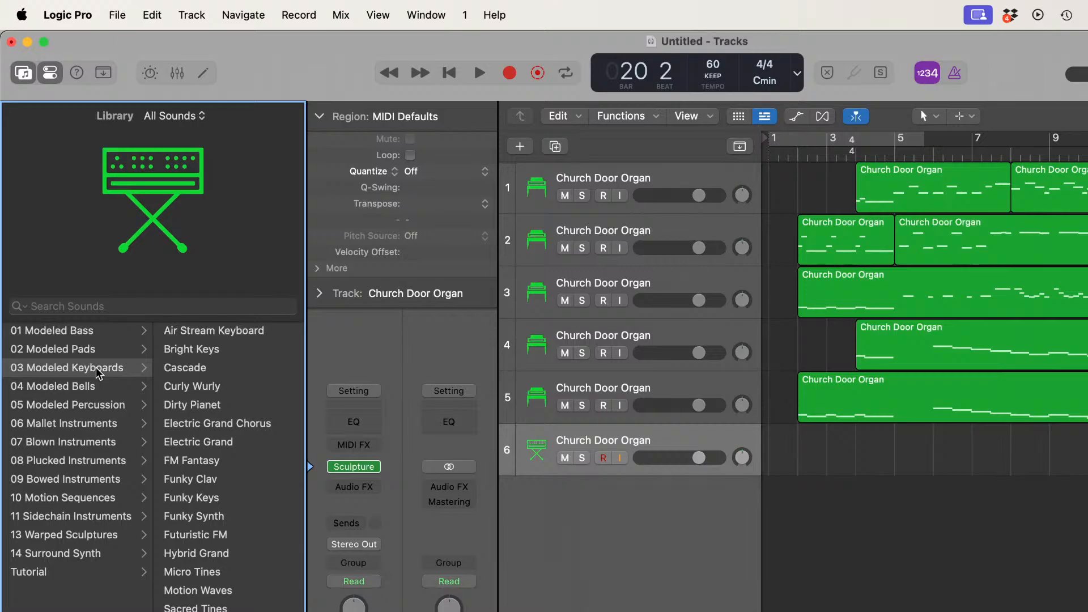
Step: Try Studio Piano as track 6's instrument, declining the additional content download and closing the plug-in window
{"action": "left_click", "coordinate": [375, 467]}
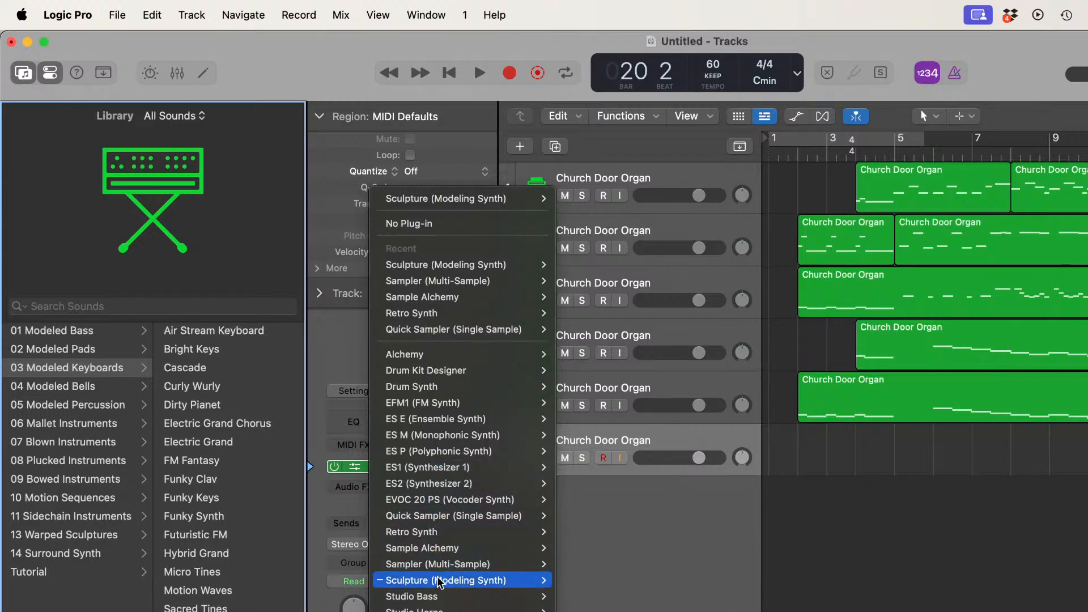
{"action": "mouse_move", "coordinate": [439, 596]}
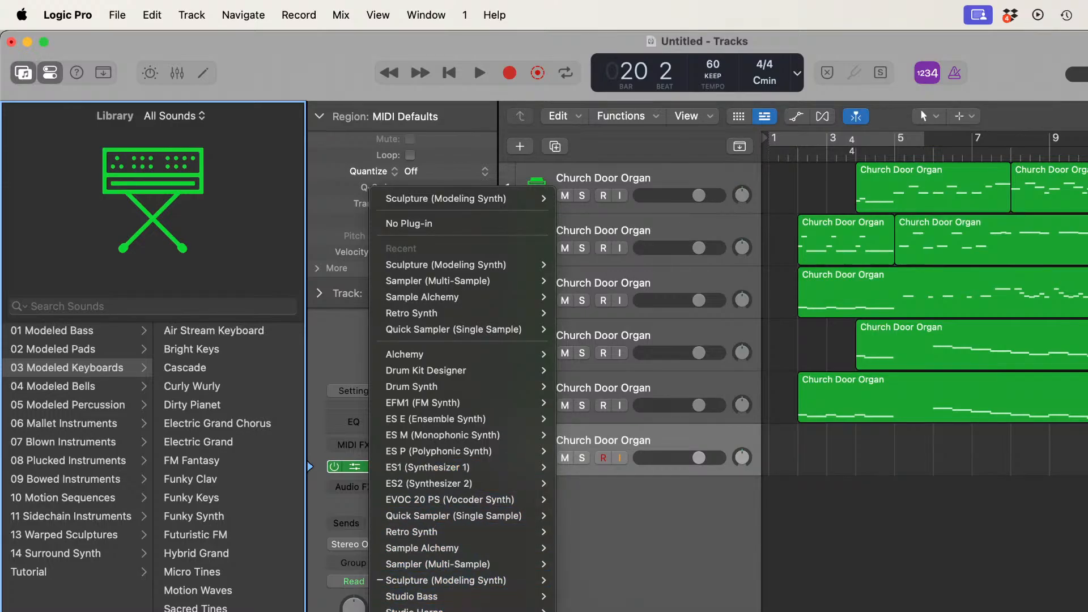
{"action": "left_click", "coordinate": [575, 605]}
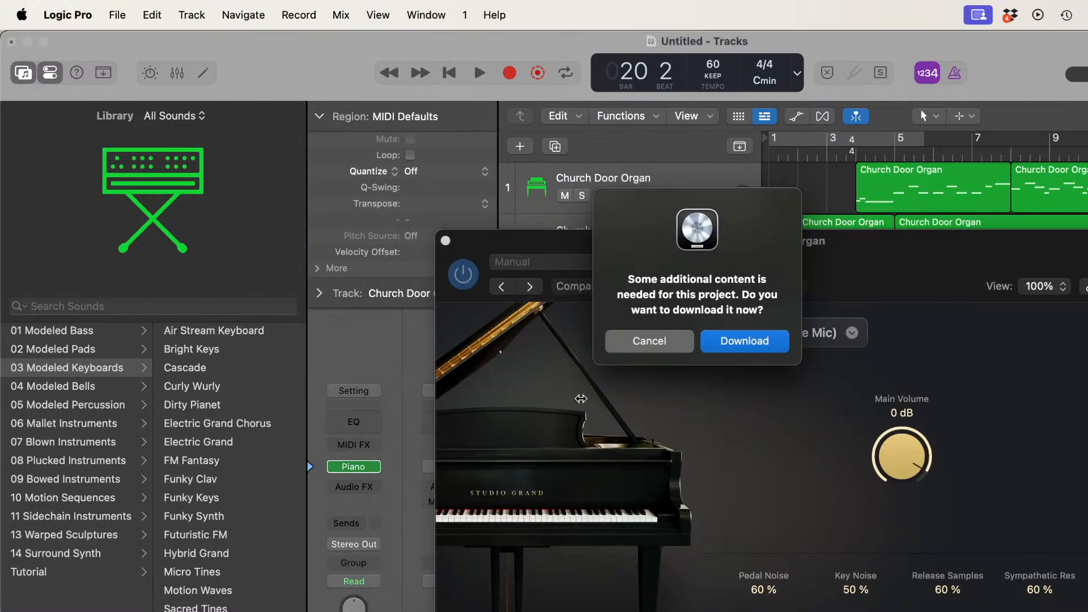
{"action": "left_click", "coordinate": [650, 341]}
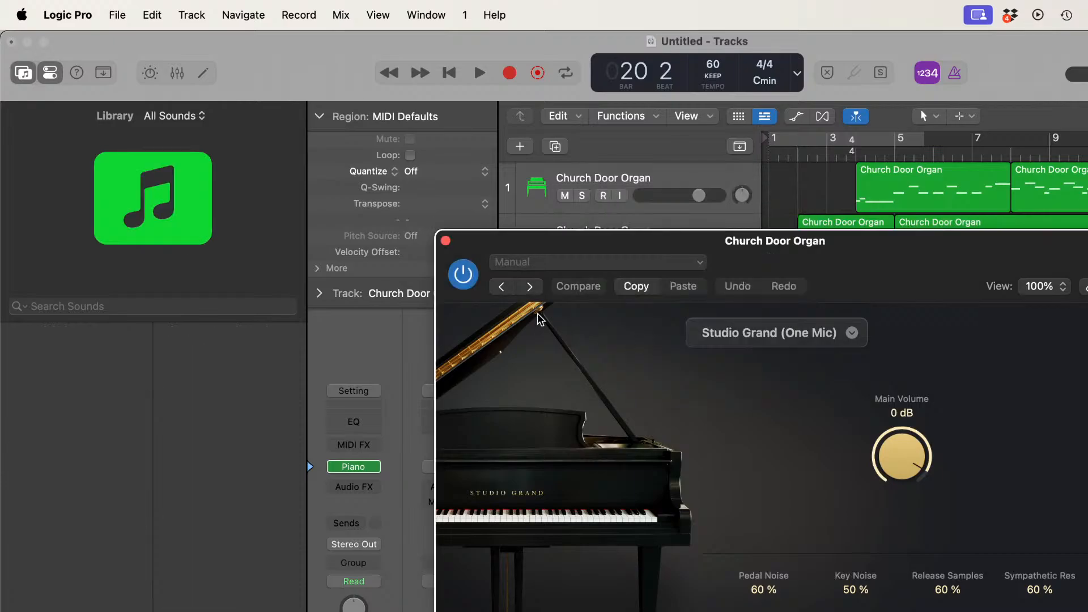
{"action": "left_click", "coordinate": [446, 241]}
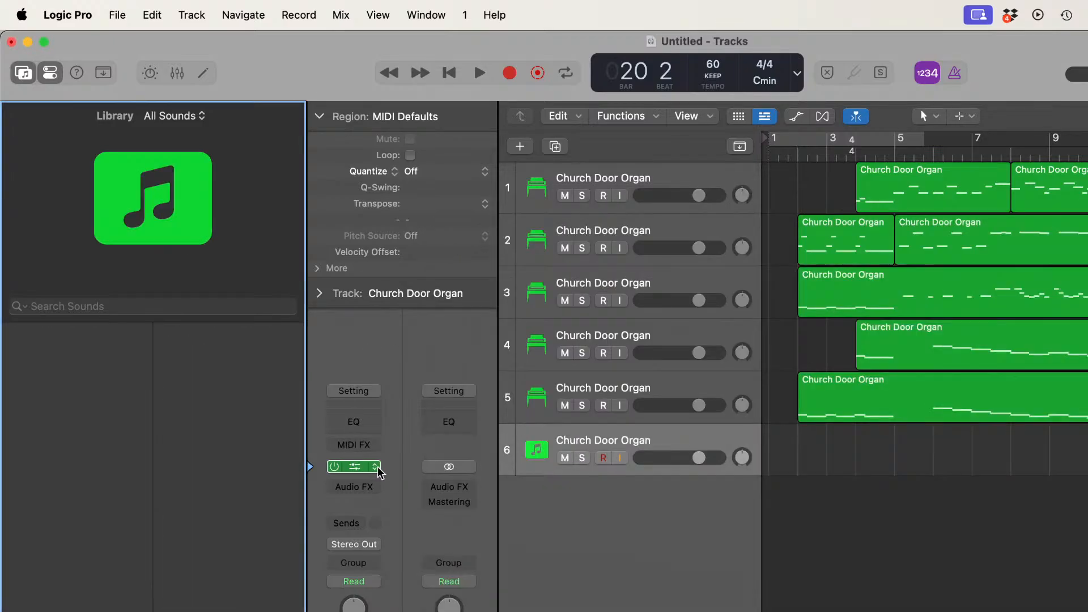
Step: Try Vintage Clav as track 6's instrument and close its plug-in window
{"action": "left_click", "coordinate": [375, 467]}
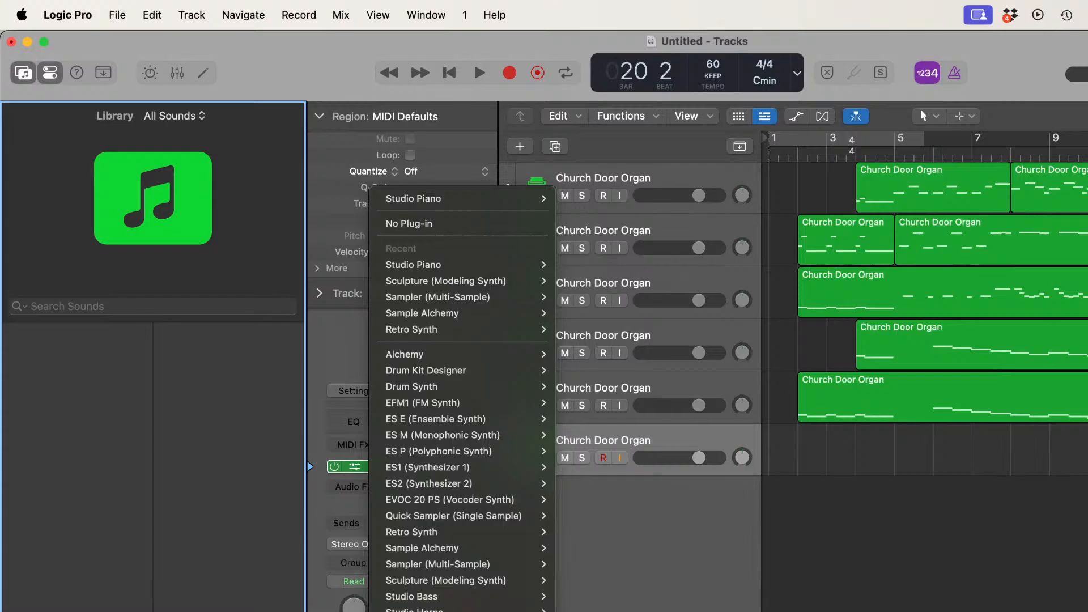
{"action": "left_click", "coordinate": [422, 611]}
{"action": "left_click", "coordinate": [446, 203]}
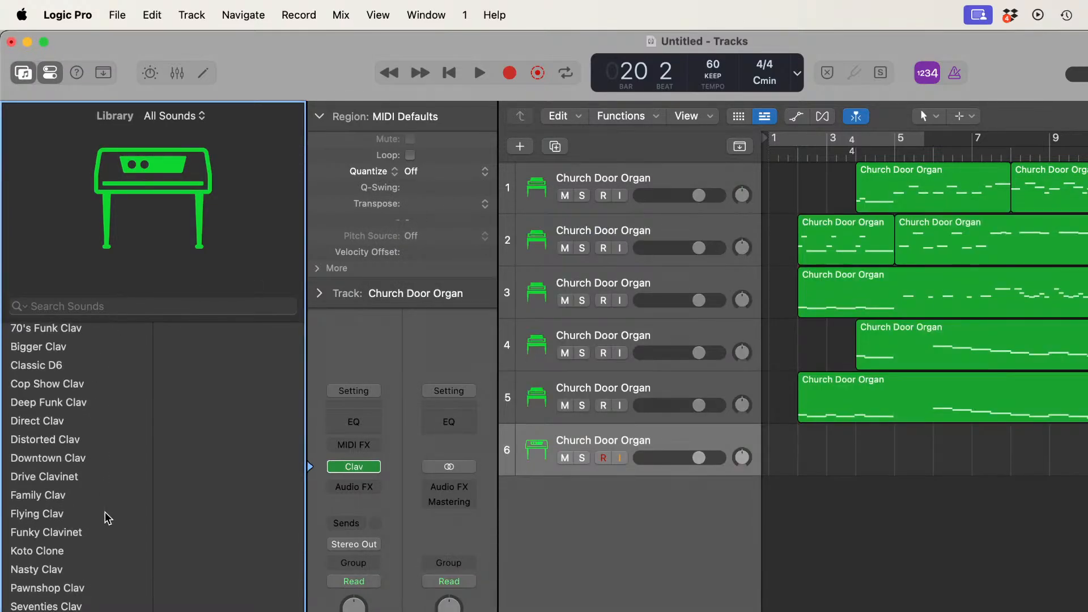
Step: Try Vintage Electric Piano as track 6's instrument, close its plug-in window and browse its presets
{"action": "left_click", "coordinate": [376, 467]}
{"action": "mouse_move", "coordinate": [375, 467]}
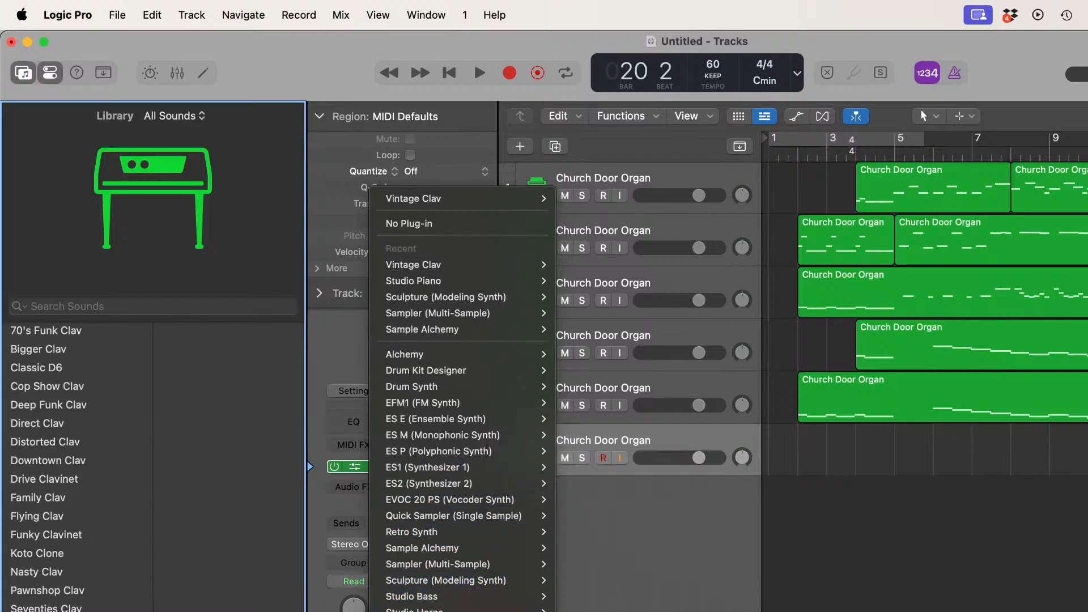
{"action": "left_click", "coordinate": [431, 611]}
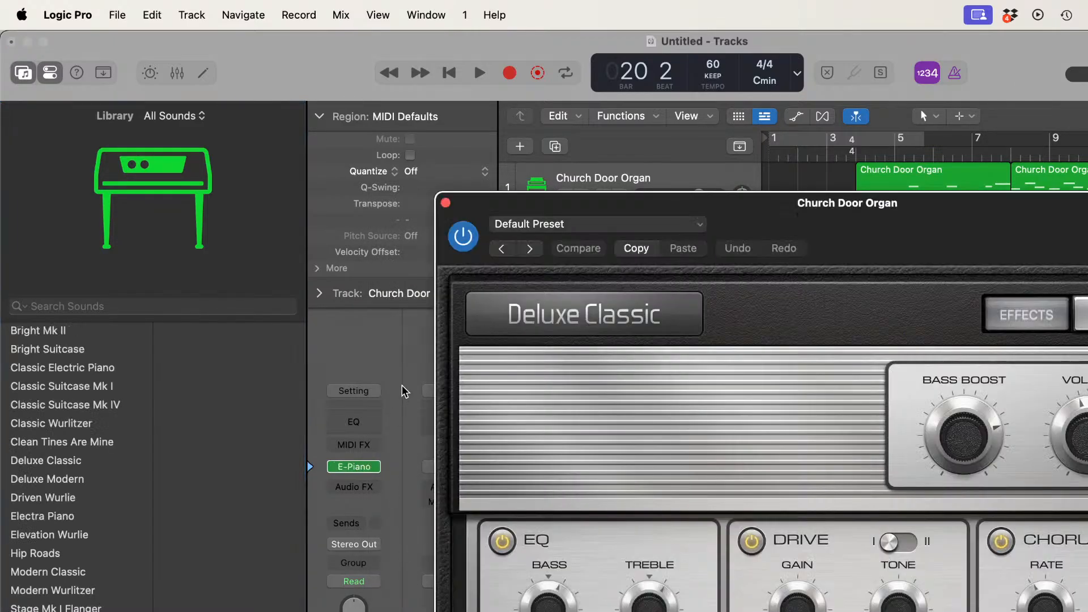
{"action": "left_click", "coordinate": [446, 204]}
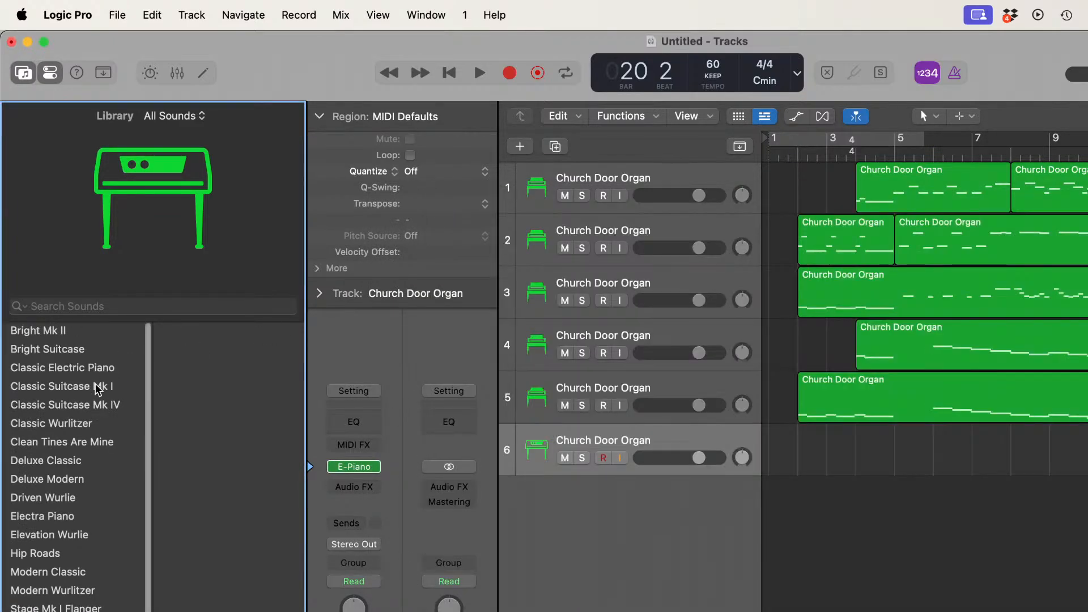
{"action": "scroll", "coordinate": [83, 478], "scroll_direction": "down", "scroll_amount": 2}
{"action": "scroll", "coordinate": [83, 479], "scroll_direction": "up", "scroll_amount": 2}
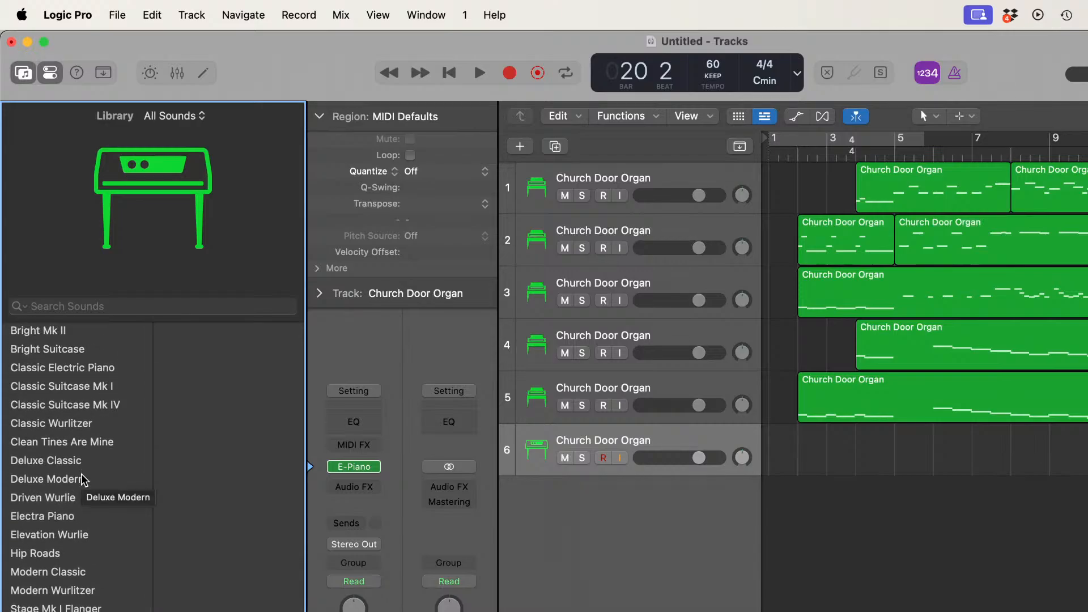
Step: Replace track 6's instrument with ARIA Player and load Church Organ from the Finale Default Bank's Pipe Organ category into slot 1
{"action": "left_click", "coordinate": [376, 467]}
{"action": "mouse_move", "coordinate": [375, 468]}
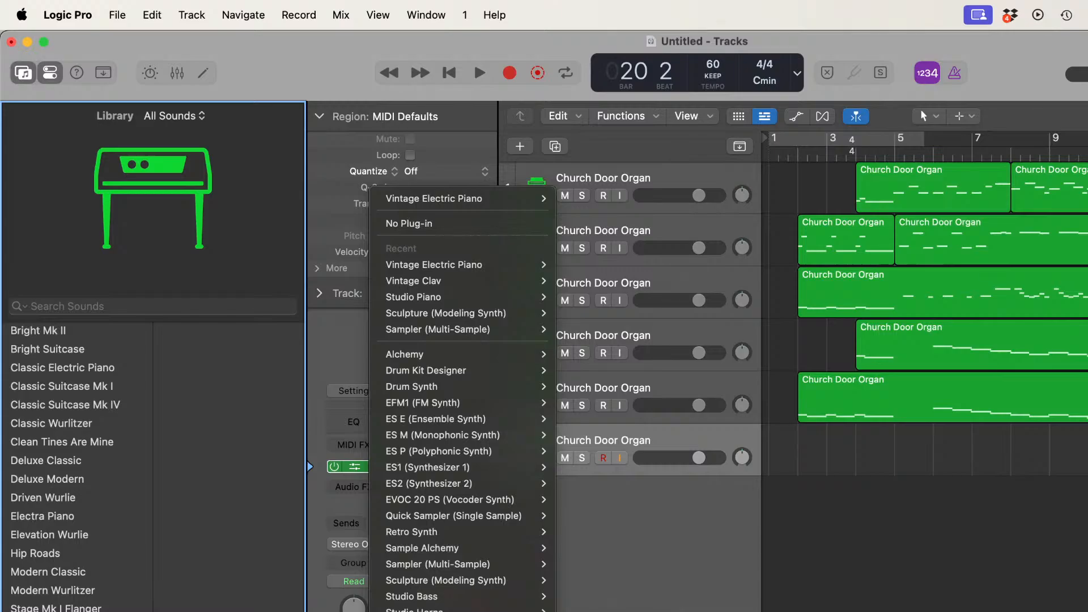
{"action": "left_click", "coordinate": [680, 611]}
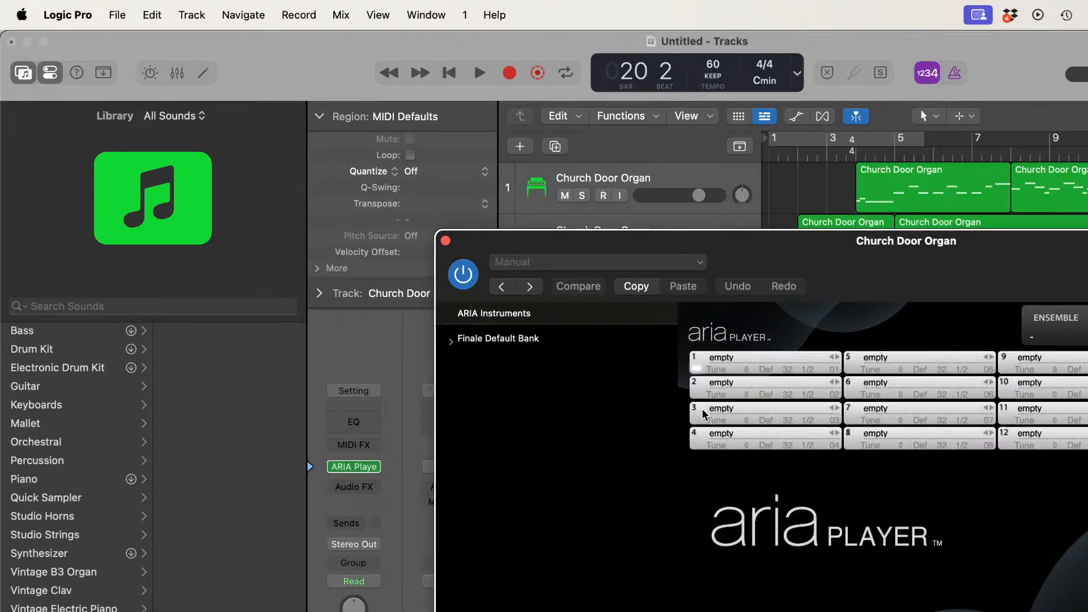
{"action": "left_click", "coordinate": [797, 358]}
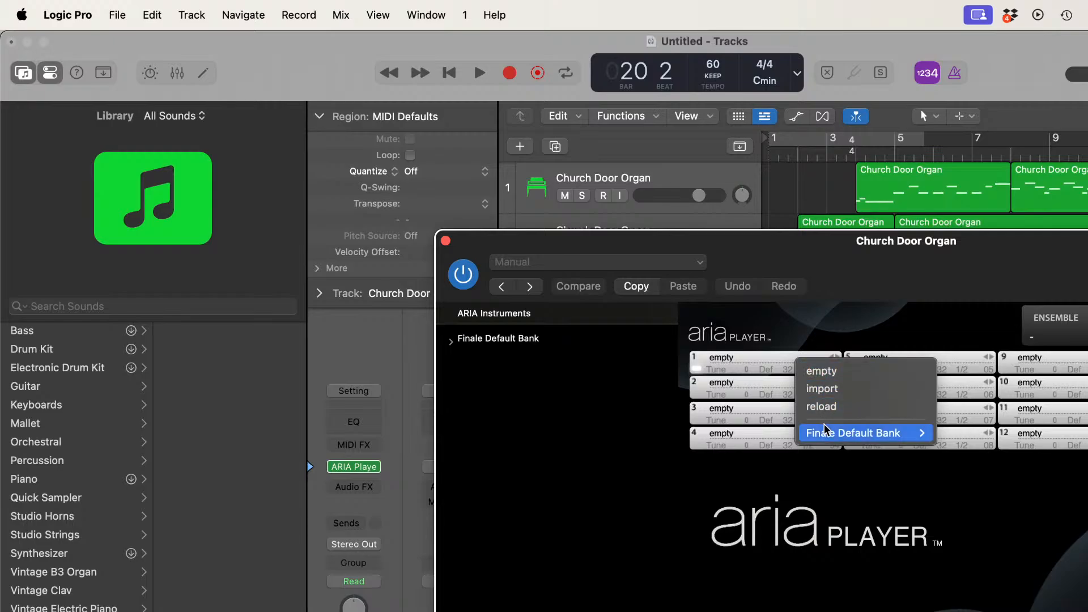
{"action": "mouse_move", "coordinate": [825, 431]}
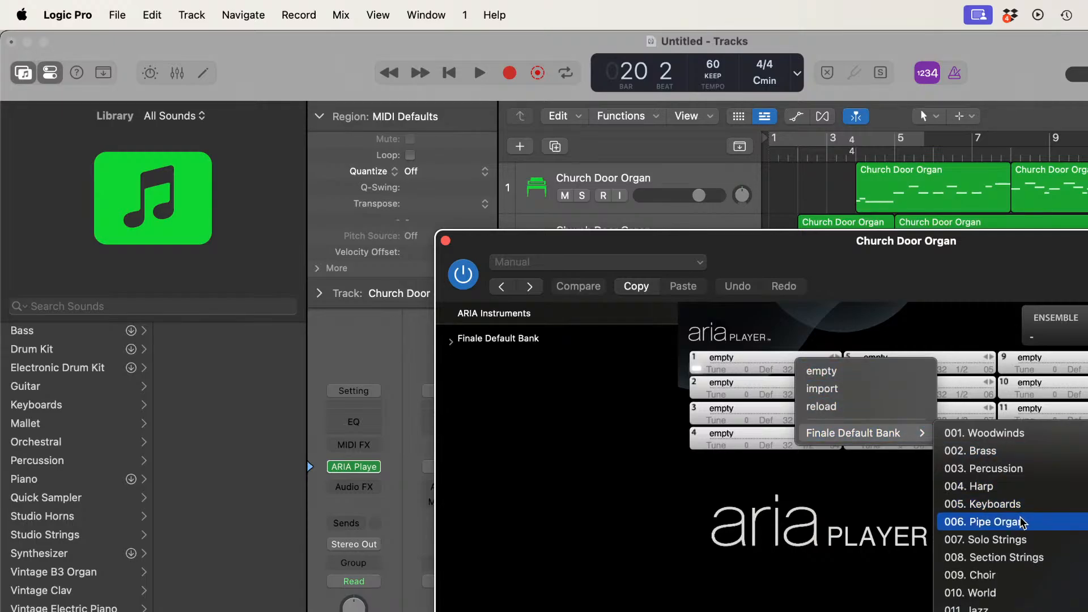
{"action": "left_click", "coordinate": [1020, 517]}
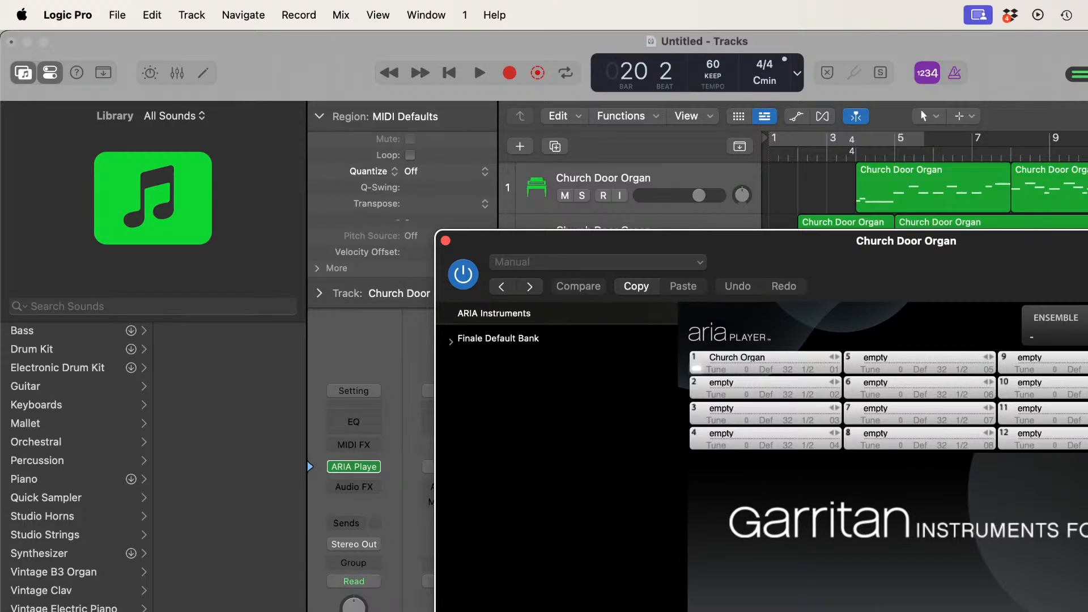
Step: Try the Church Organ 2 and Hauptwerk All Stops sounds from the Finale Default Bank's Pipe Organ category in ARIA Player slot 1
{"action": "left_click", "coordinate": [823, 359]}
{"action": "mouse_move", "coordinate": [859, 434]}
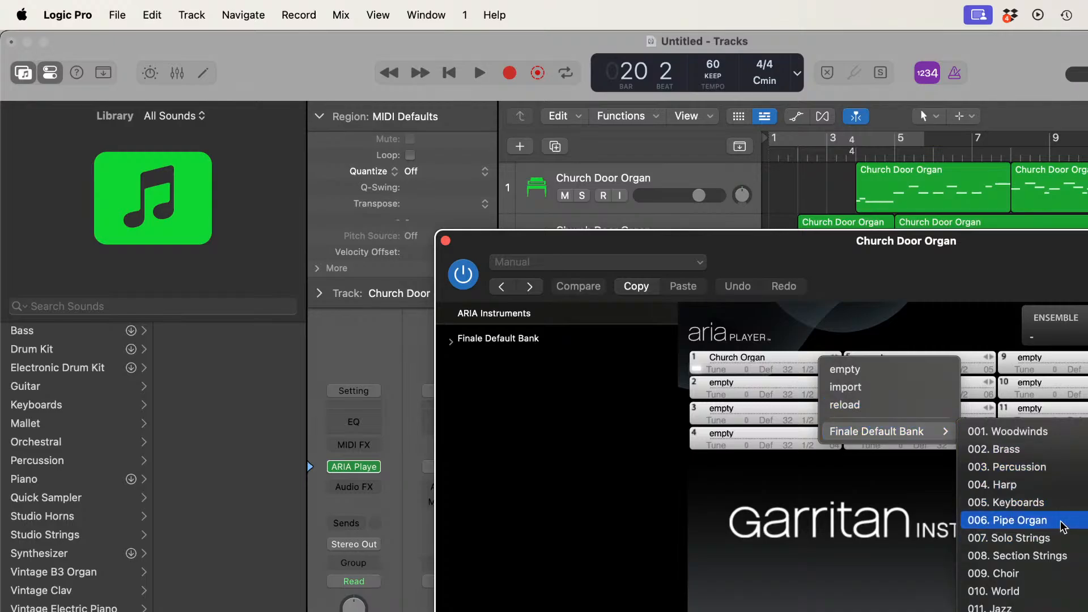
{"action": "left_click", "coordinate": [1087, 537]}
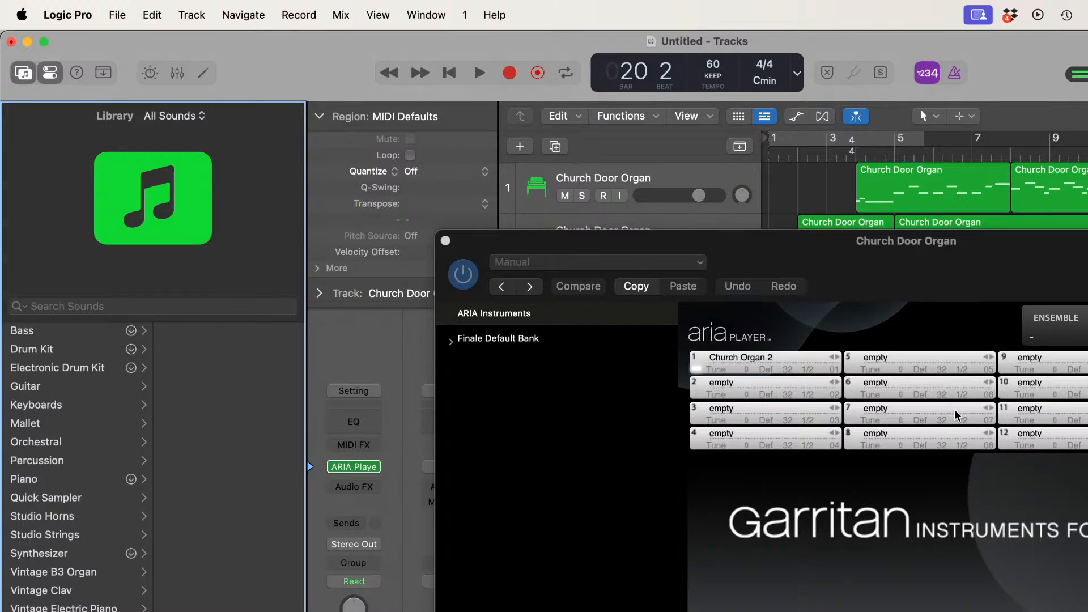
{"action": "left_click", "coordinate": [832, 358]}
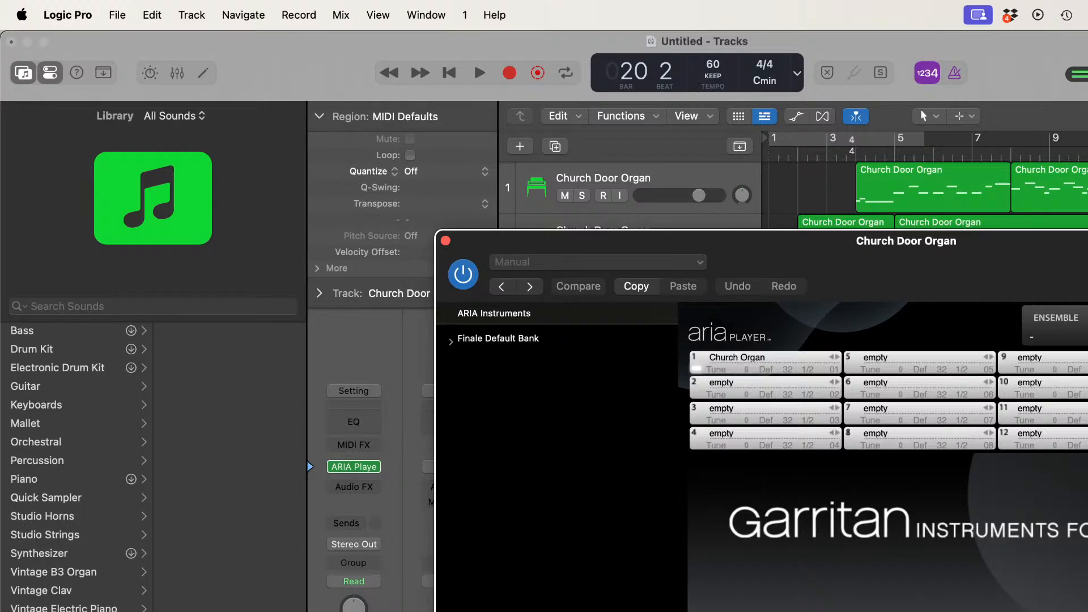
{"action": "left_click", "coordinate": [813, 356]}
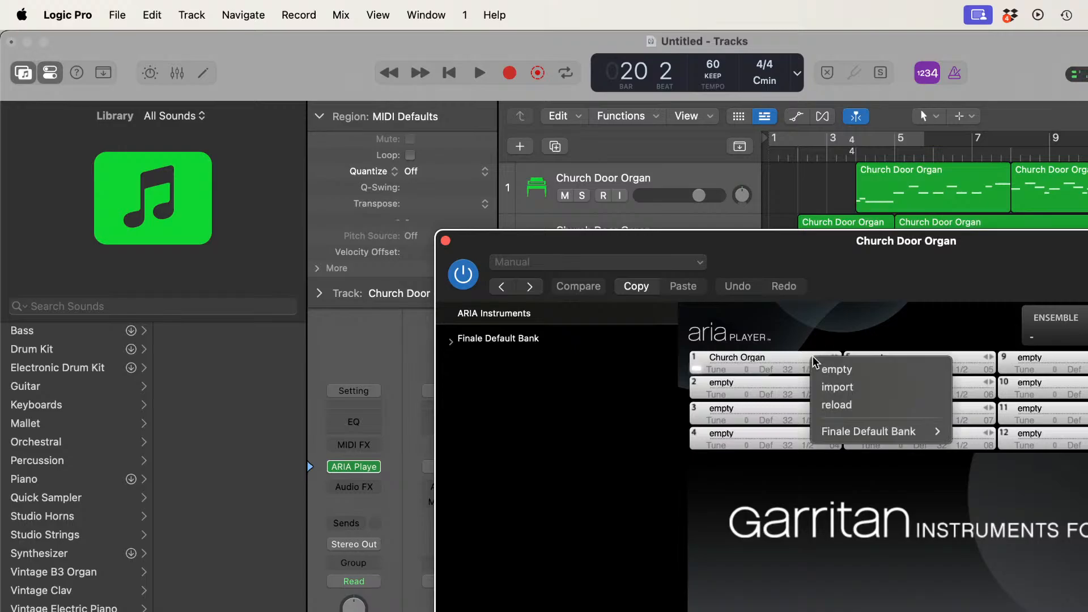
{"action": "mouse_move", "coordinate": [907, 431]}
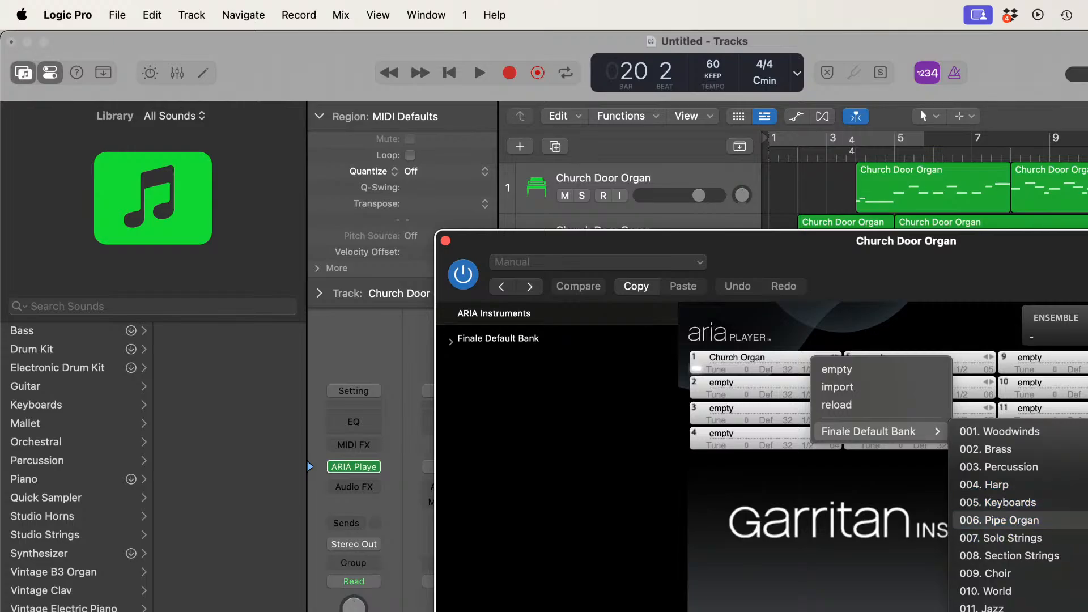
{"action": "left_click", "coordinate": [1087, 538]}
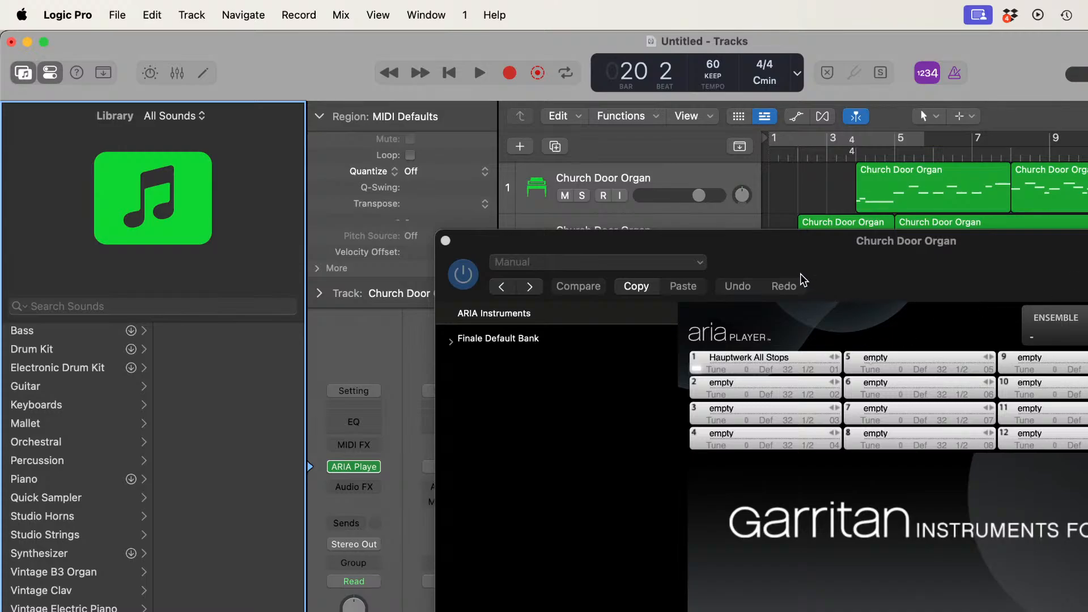
Step: Reposition the ARIA Player window to show its full interface and step slot 1 through the pipe organ sounds up to Utility Organ
{"action": "left_click_drag", "start_coordinate": [782, 250], "coordinate": [412, 77]}
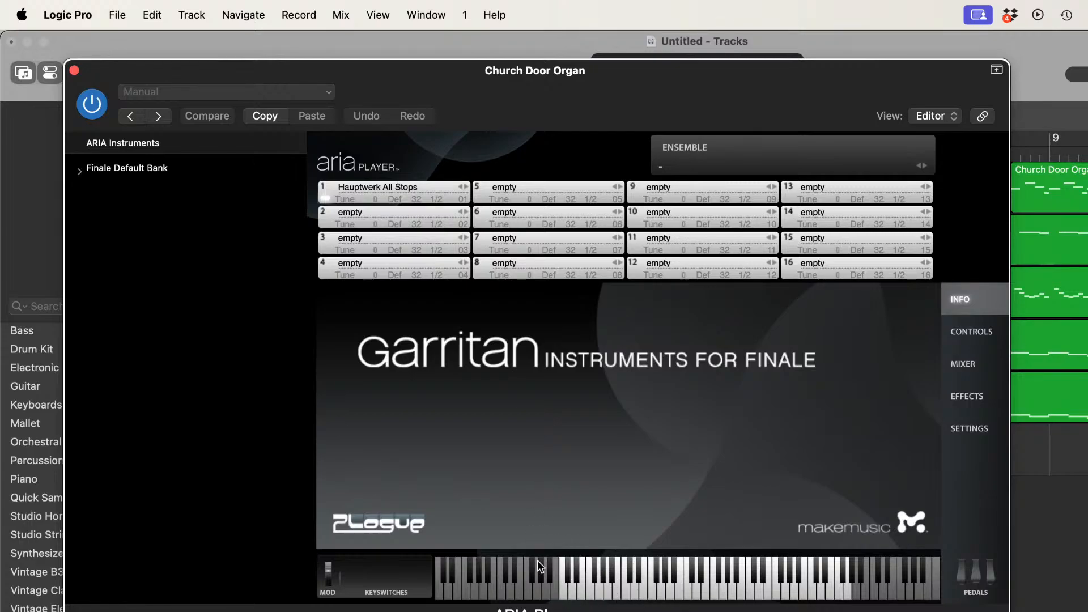
{"action": "left_click", "coordinate": [461, 188]}
{"action": "left_click", "coordinate": [460, 188]}
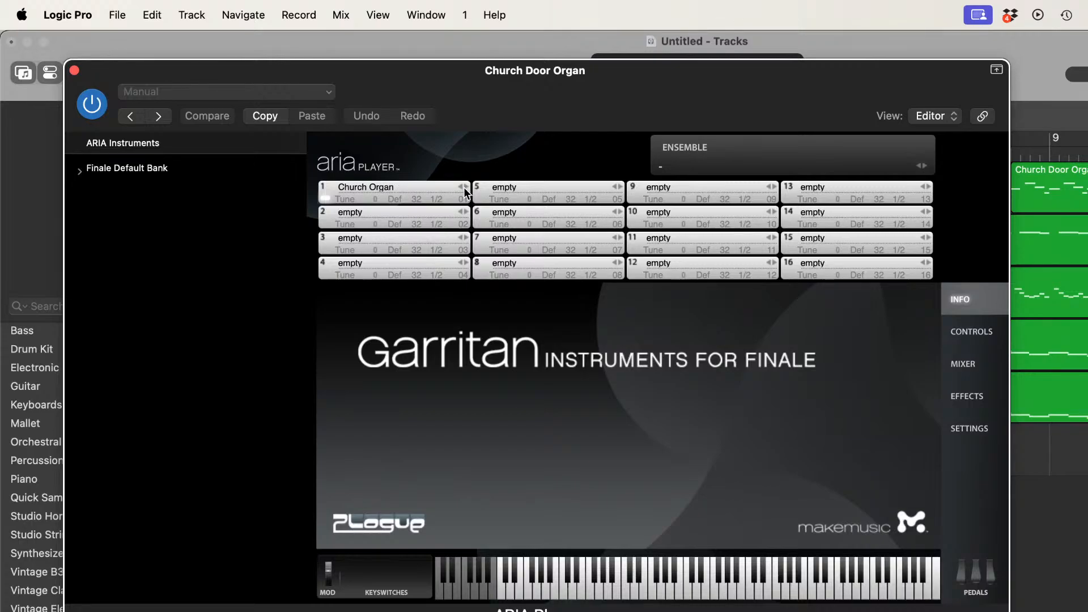
{"action": "left_click", "coordinate": [468, 191]}
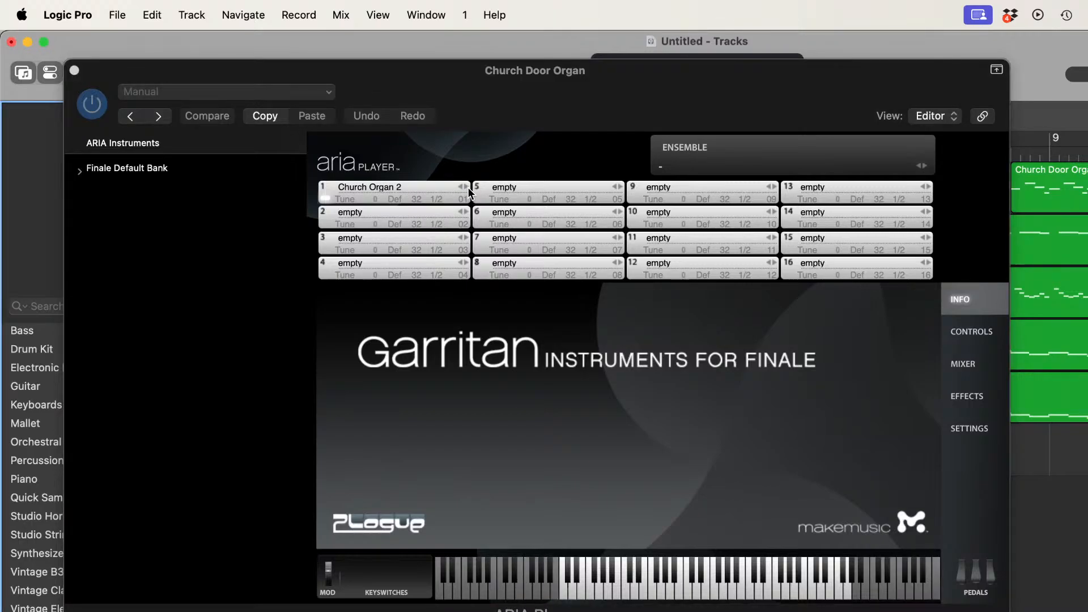
{"action": "left_click", "coordinate": [468, 191]}
{"action": "left_click", "coordinate": [469, 191]}
{"action": "left_click", "coordinate": [468, 191]}
{"action": "left_click", "coordinate": [468, 191]}
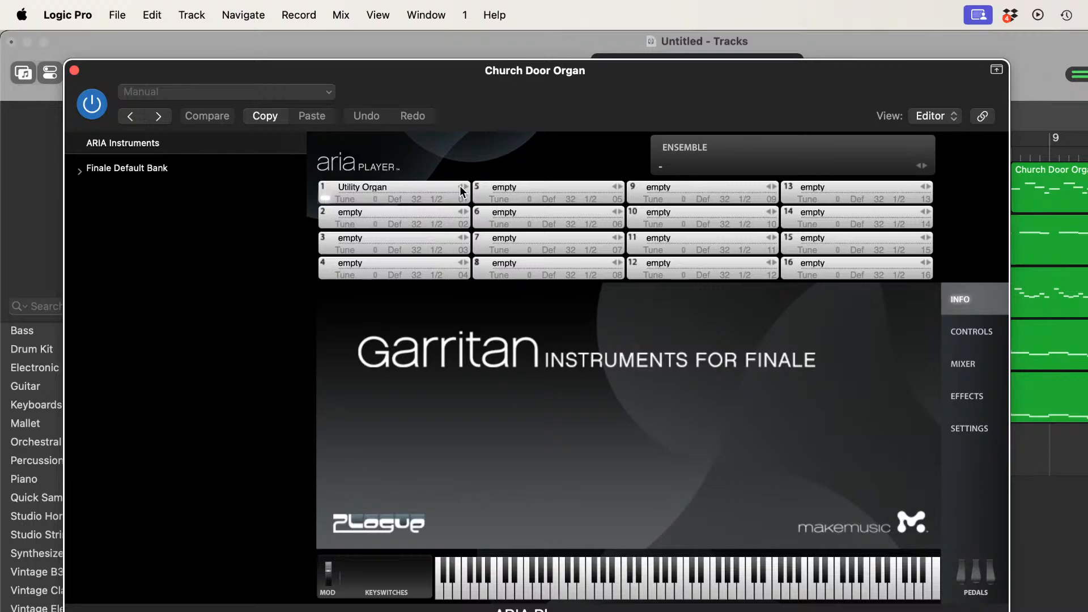
Step: Step ARIA Player slot 1 back to Church Organ and close the plug-in window
{"action": "left_click", "coordinate": [462, 188]}
{"action": "left_click", "coordinate": [462, 188]}
{"action": "left_click", "coordinate": [462, 188]}
{"action": "left_click", "coordinate": [462, 190]}
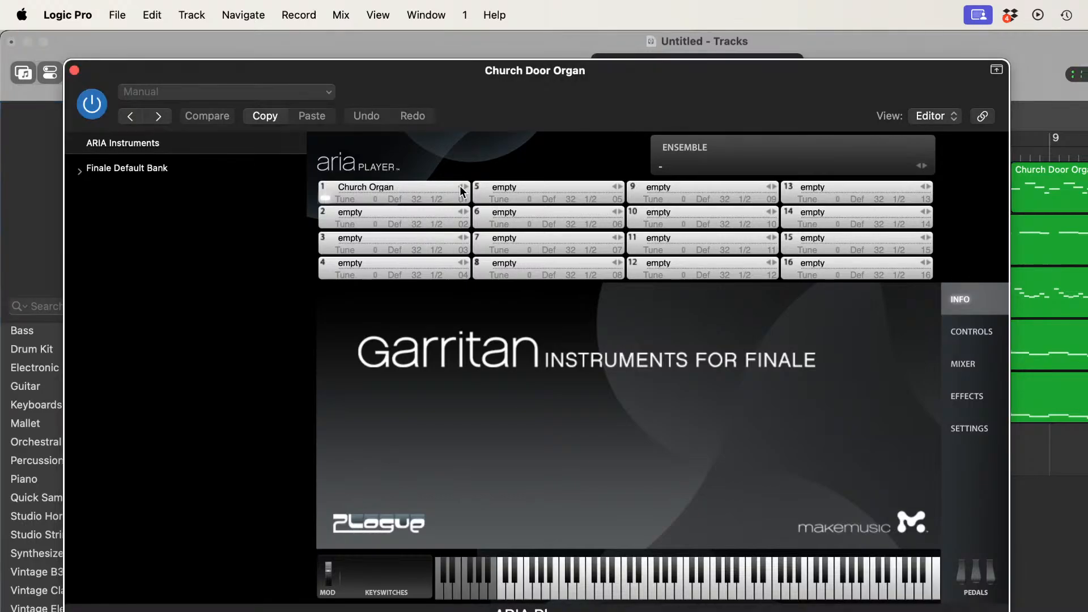
{"action": "left_click", "coordinate": [74, 71]}
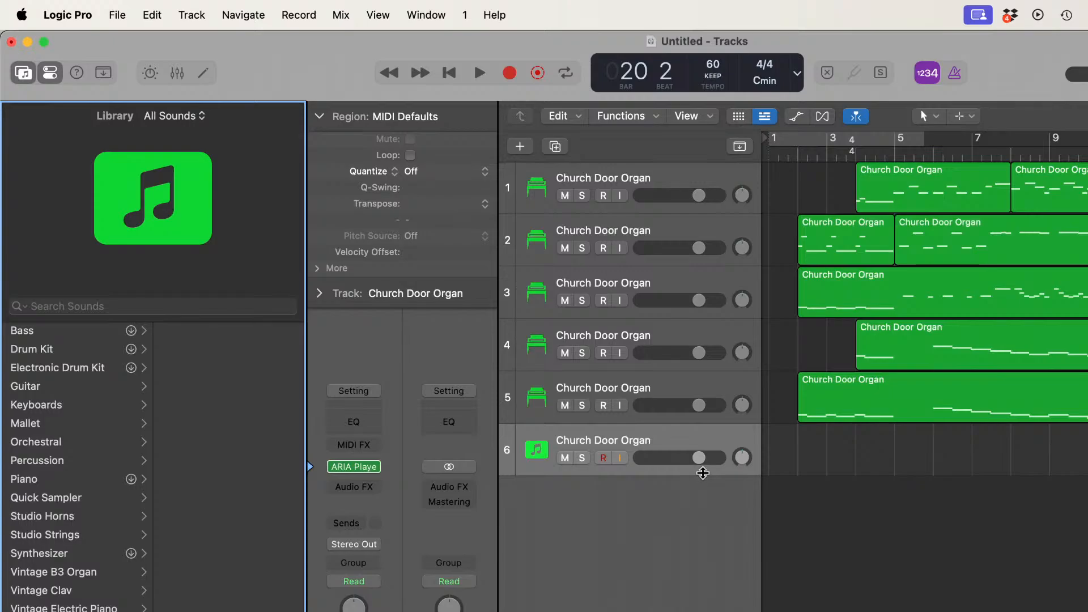
Step: Play the project from the beginning
{"action": "left_click", "coordinate": [448, 73]}
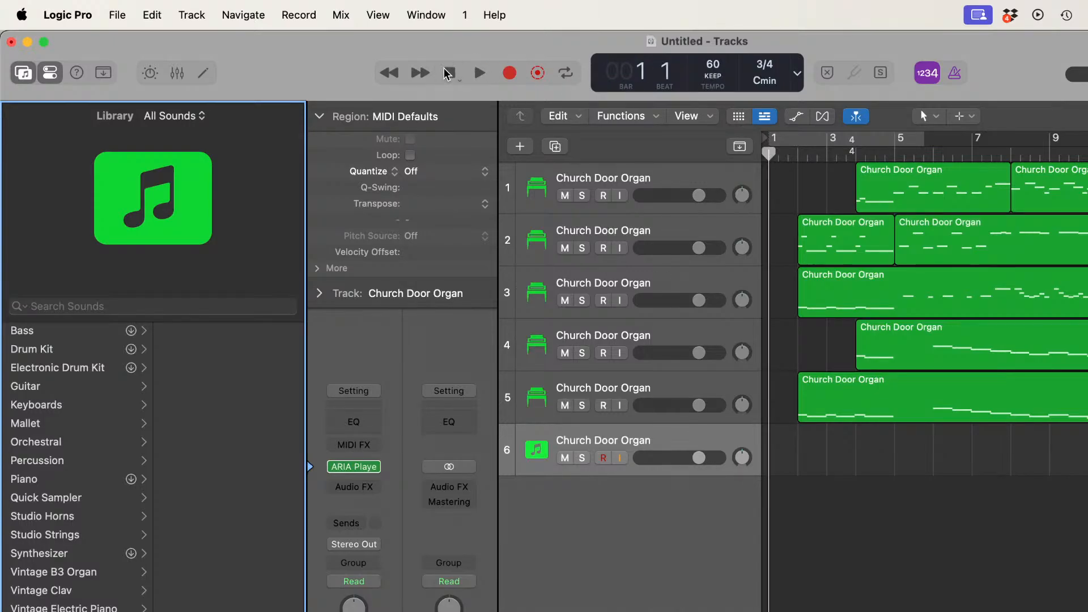
{"action": "key", "text": "space"}
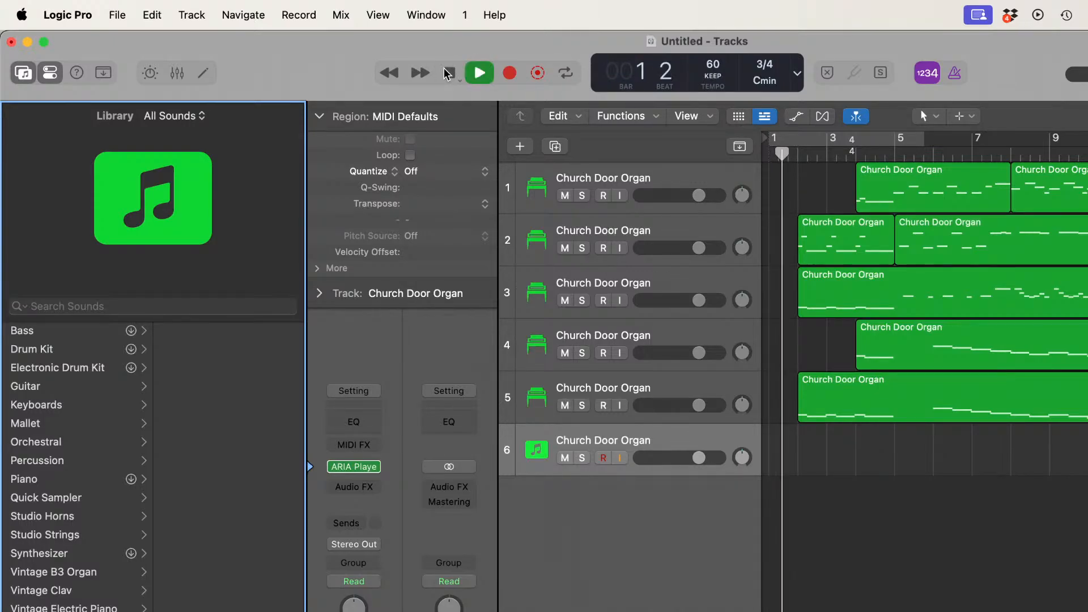
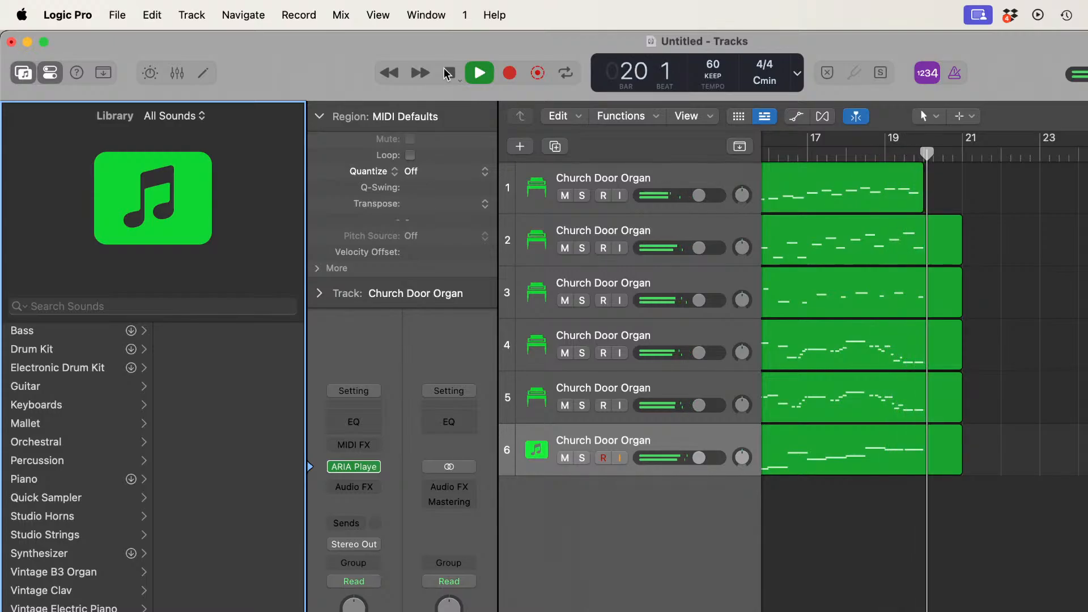
Step: Stop playback and replace track 5's instrument with ARIA Player, loading Church Organ from the Finale Default Bank's Pipe Organ category into slot 1
{"action": "left_click", "coordinate": [448, 72]}
{"action": "scroll", "coordinate": [833, 422], "scroll_direction": "left", "scroll_amount": 10}
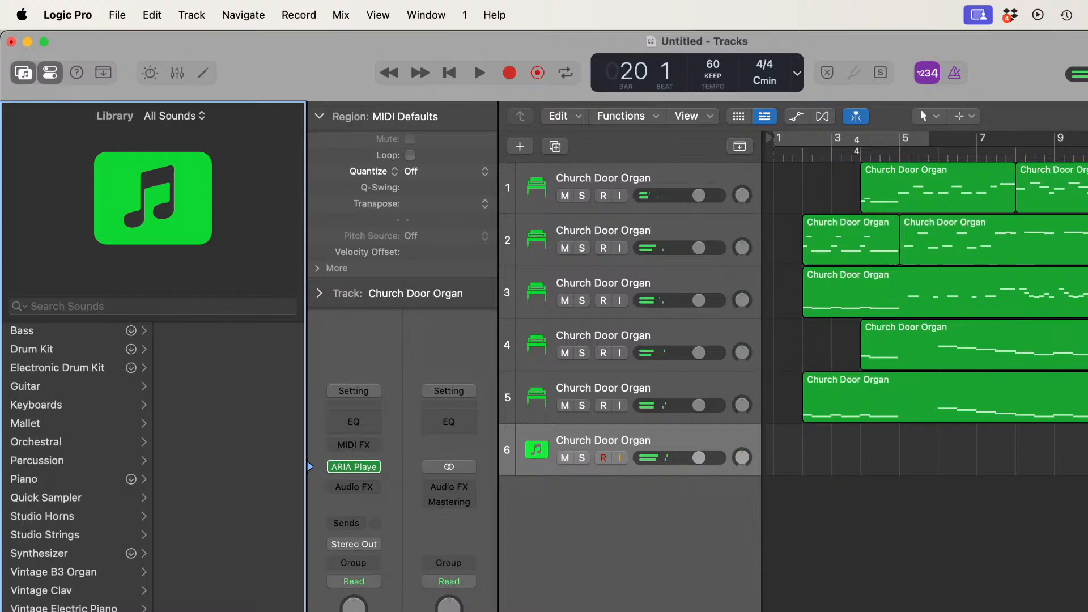
{"action": "left_click", "coordinate": [674, 383]}
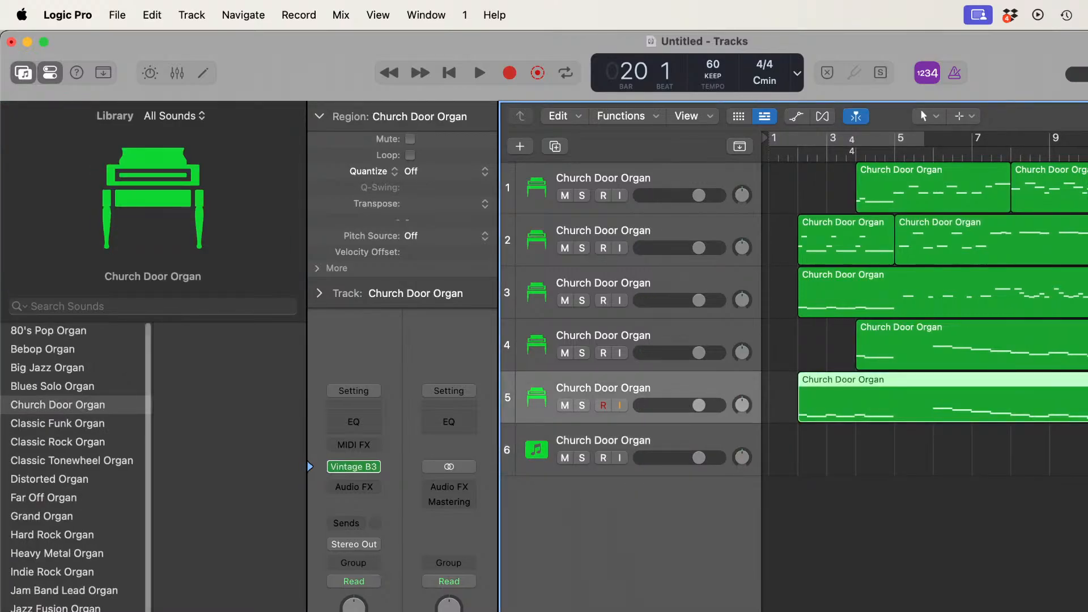
{"action": "left_click", "coordinate": [377, 466]}
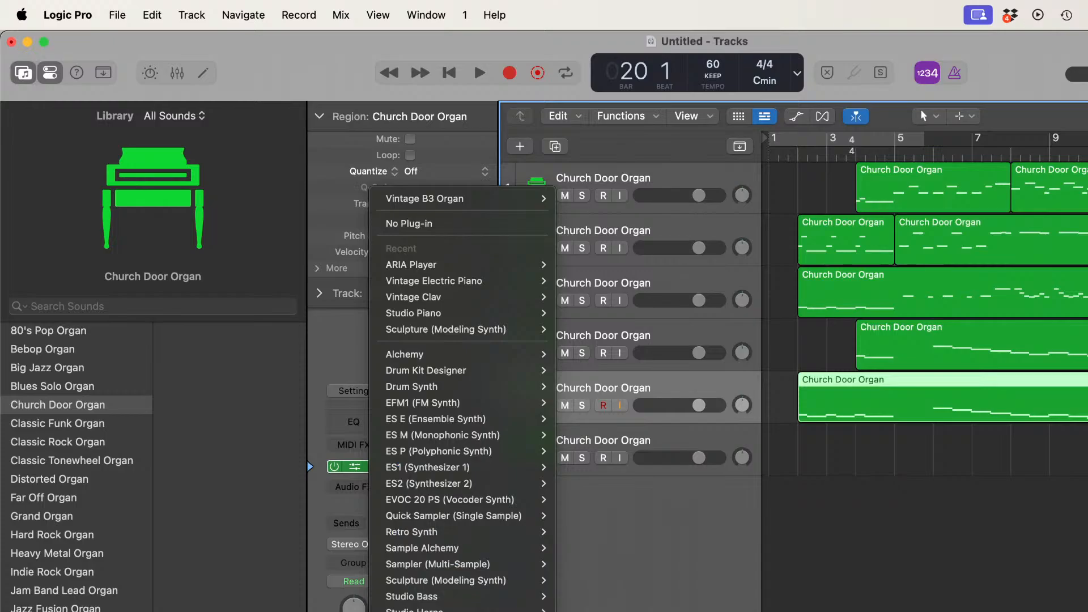
{"action": "left_click", "coordinate": [411, 264]}
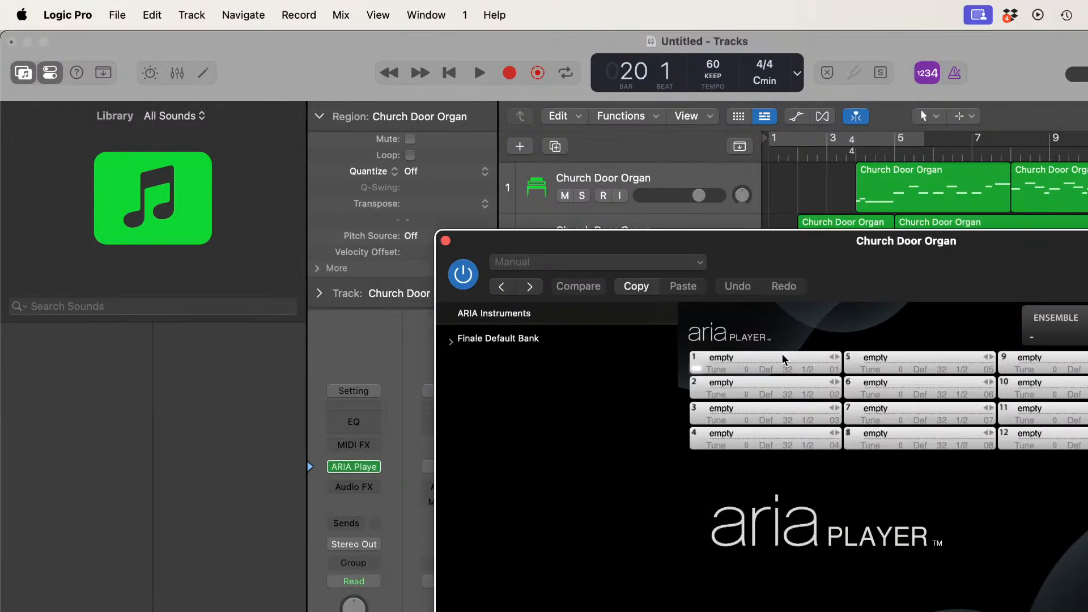
{"action": "left_click", "coordinate": [782, 358]}
{"action": "mouse_move", "coordinate": [822, 429]}
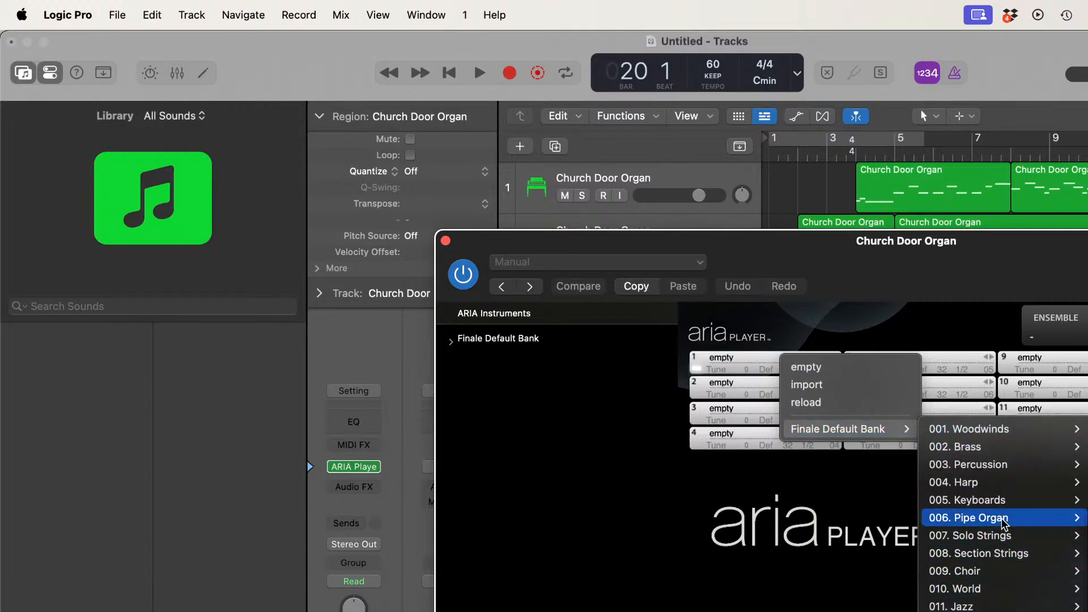
{"action": "left_click", "coordinate": [1087, 521]}
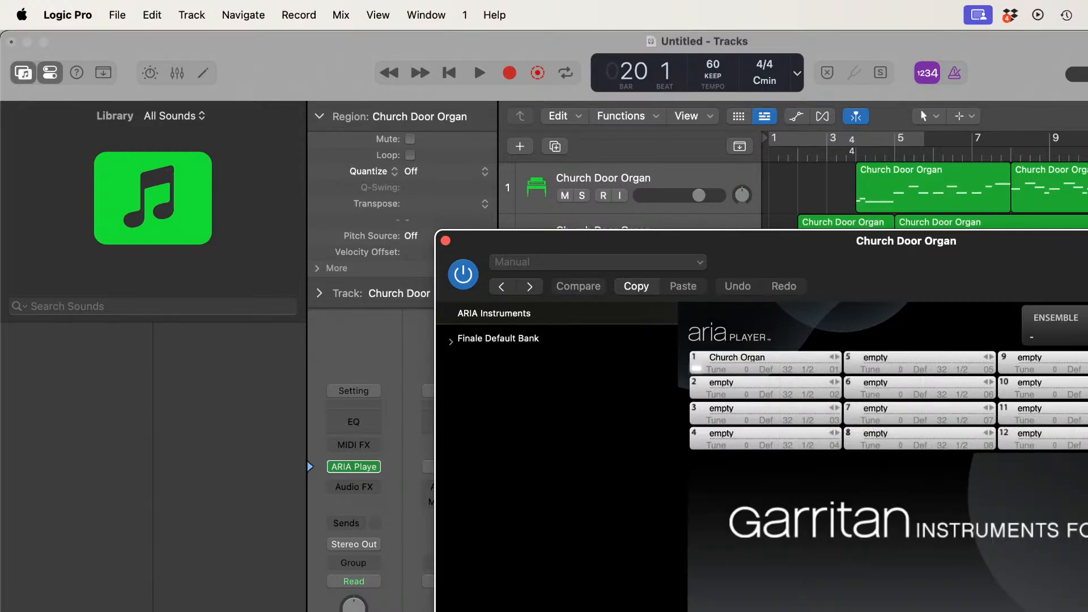
{"action": "left_click", "coordinate": [445, 241]}
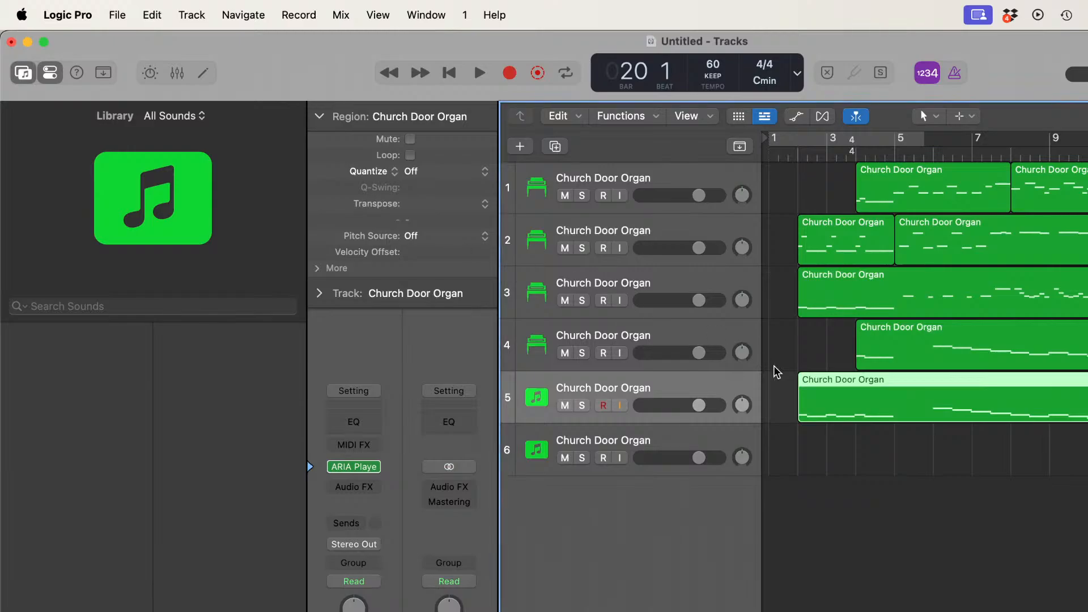
Step: Replace track 4's instrument with ARIA Player and load Church Organ from the Finale Default Bank's Pipe Organ category into slot 1
{"action": "left_click", "coordinate": [669, 324]}
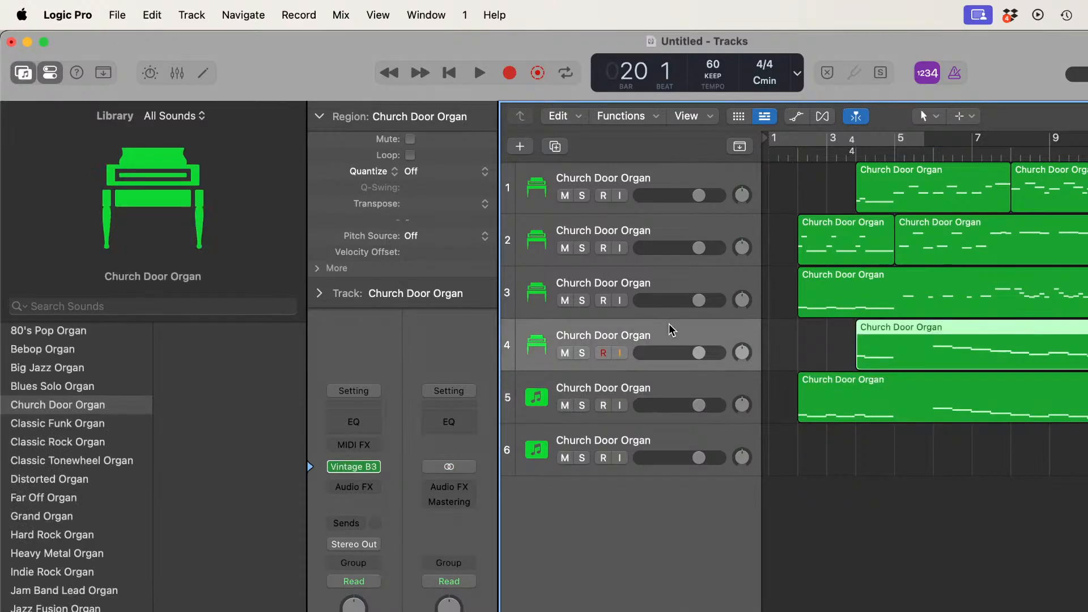
{"action": "left_click", "coordinate": [376, 466]}
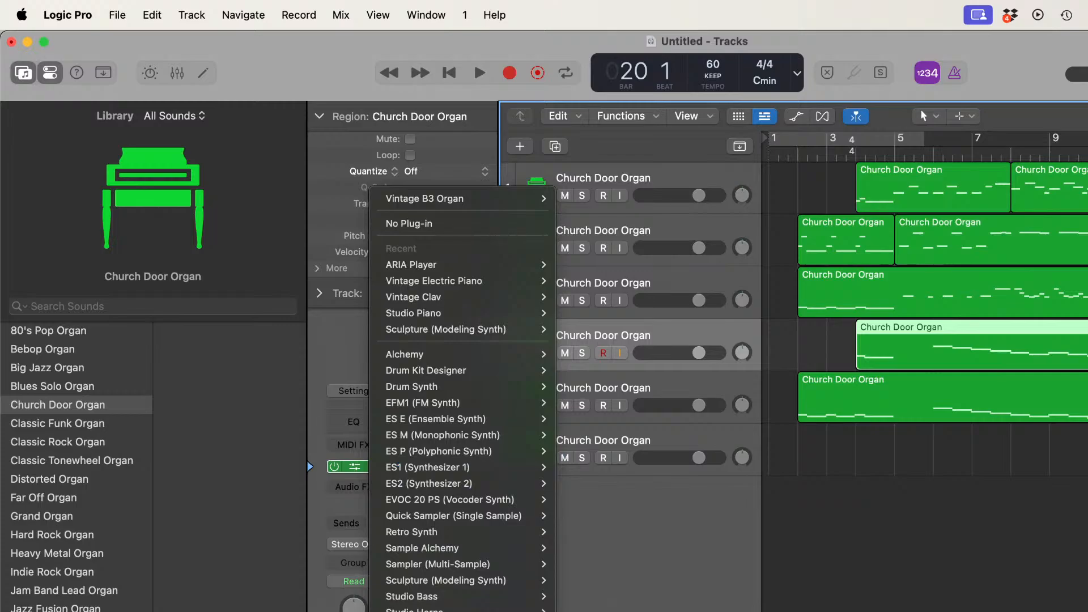
{"action": "left_click", "coordinate": [436, 265]}
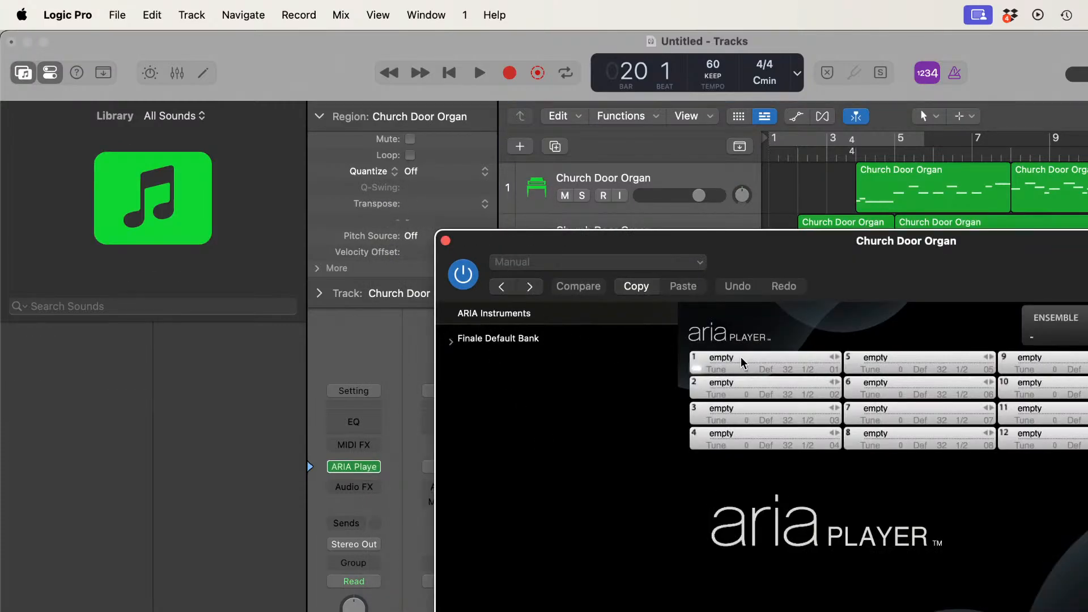
{"action": "left_click", "coordinate": [740, 356]}
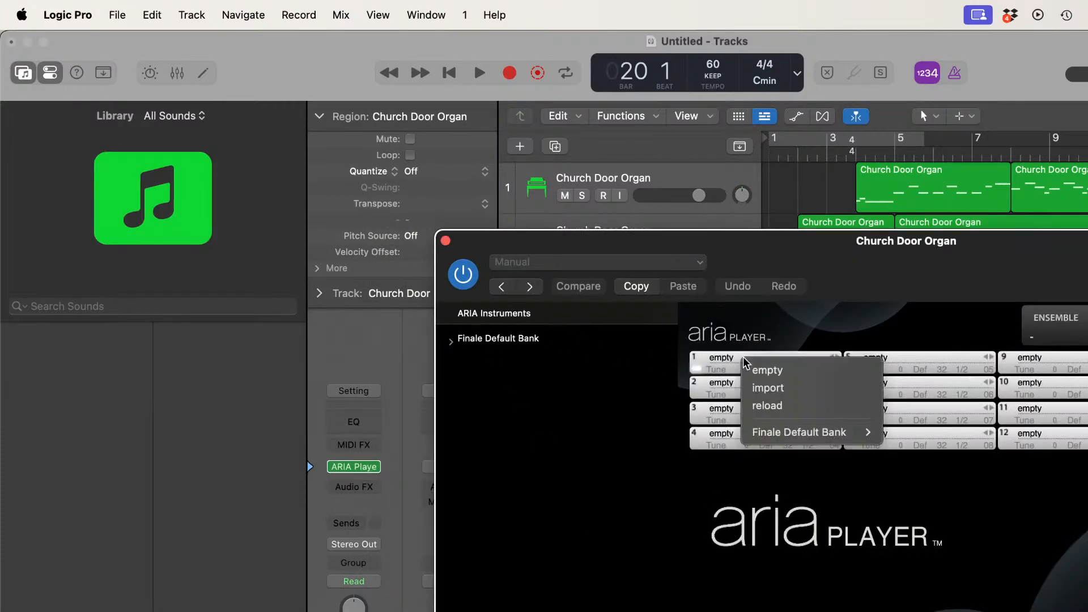
{"action": "mouse_move", "coordinate": [777, 434]}
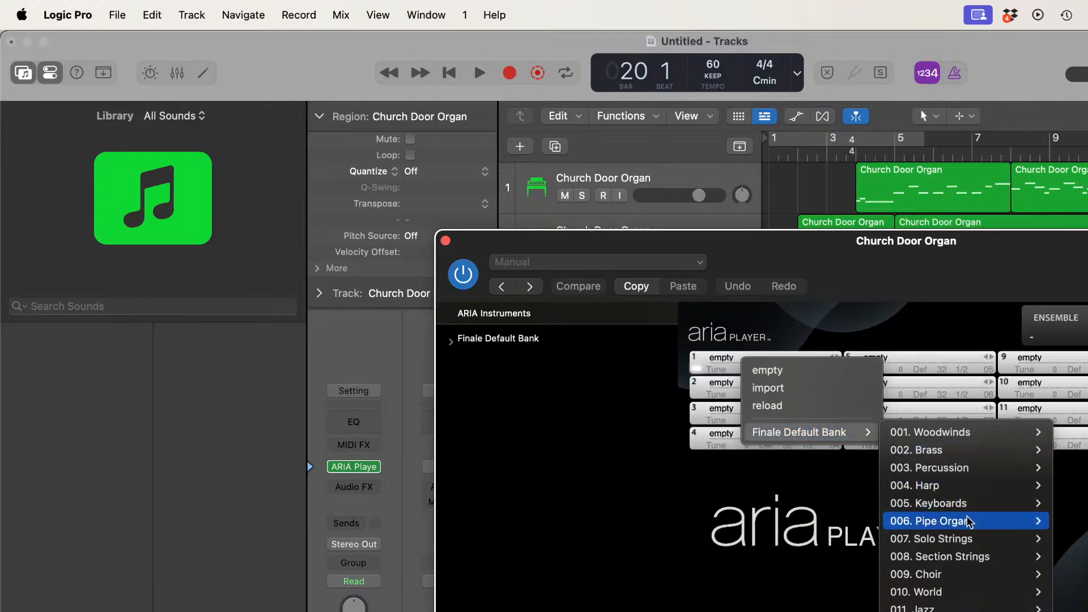
{"action": "mouse_move", "coordinate": [1017, 526]}
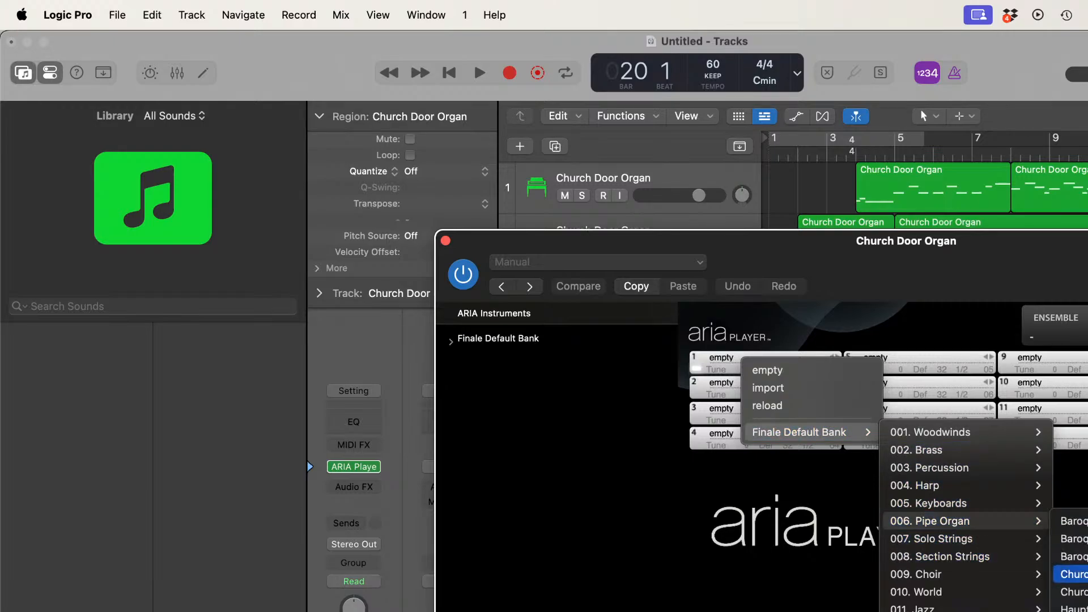
{"action": "left_click", "coordinate": [1073, 574]}
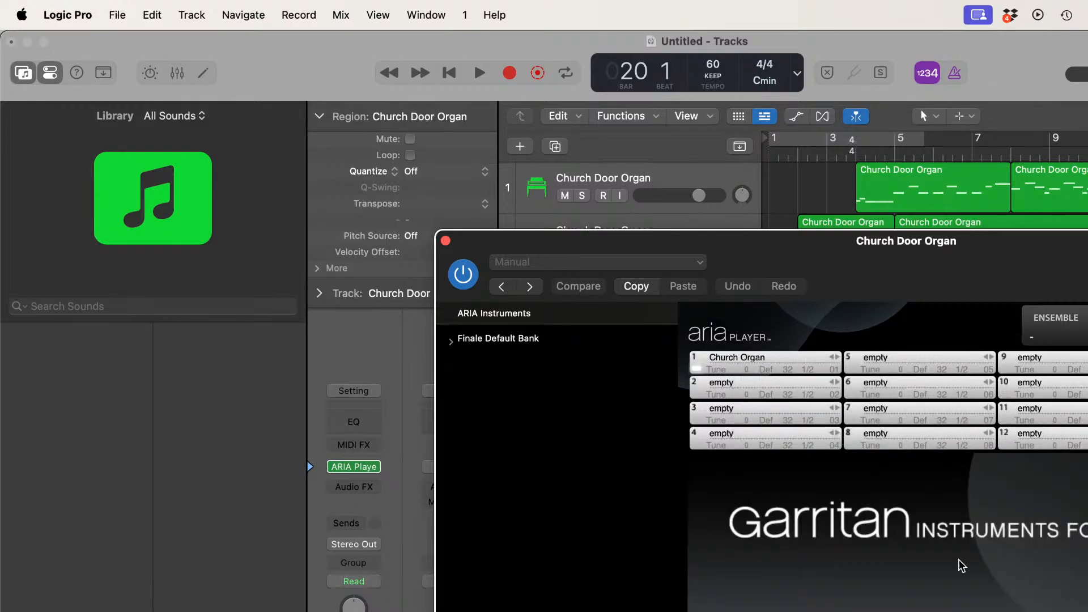
{"action": "left_click", "coordinate": [445, 241]}
Step: Replace track 3's instrument with ARIA Player and load Church Organ from the Finale Default Bank's Pipe Organ category into slot 1
{"action": "left_click", "coordinate": [668, 290]}
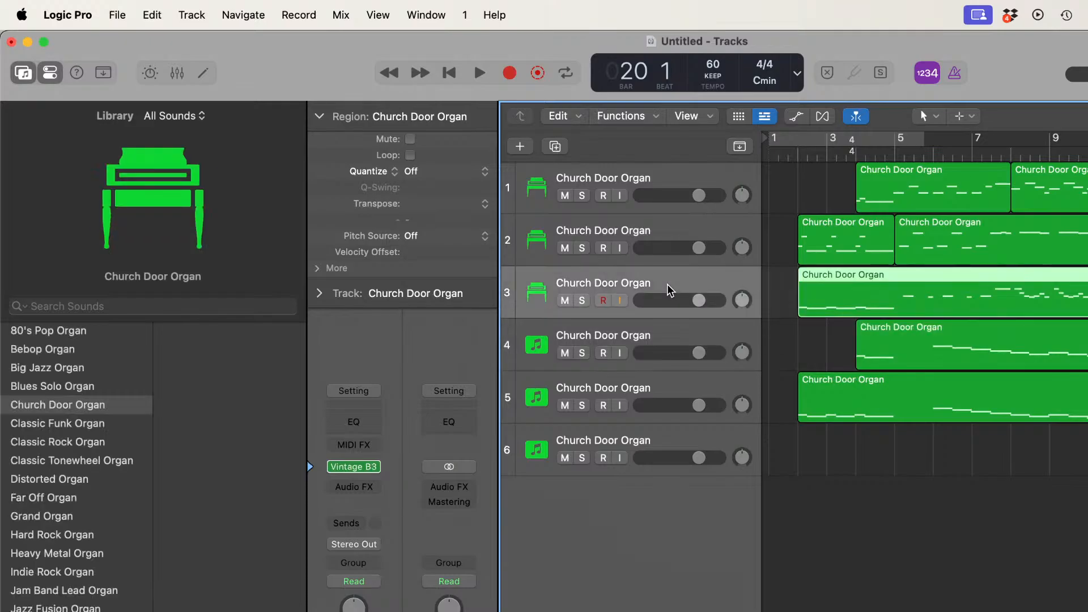
{"action": "left_click", "coordinate": [375, 467]}
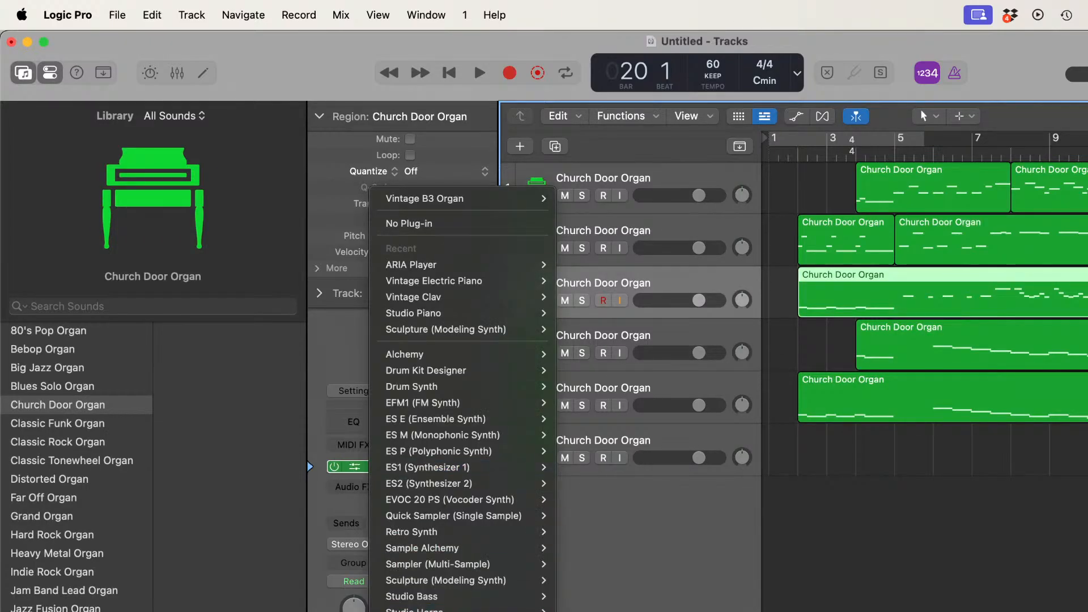
{"action": "left_click", "coordinate": [411, 264]}
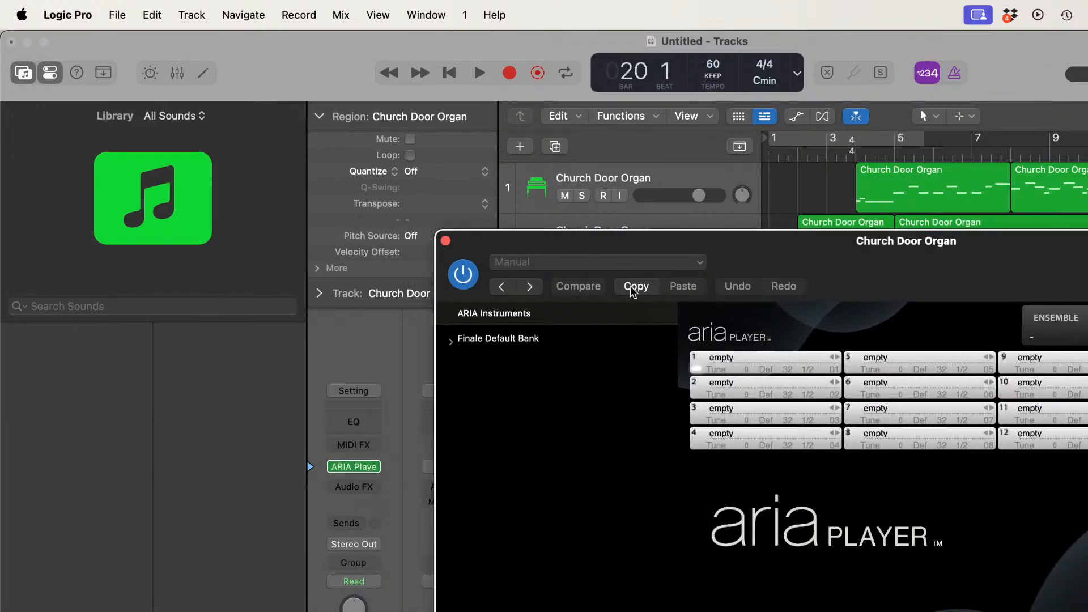
{"action": "left_click", "coordinate": [775, 358]}
{"action": "mouse_move", "coordinate": [798, 425]}
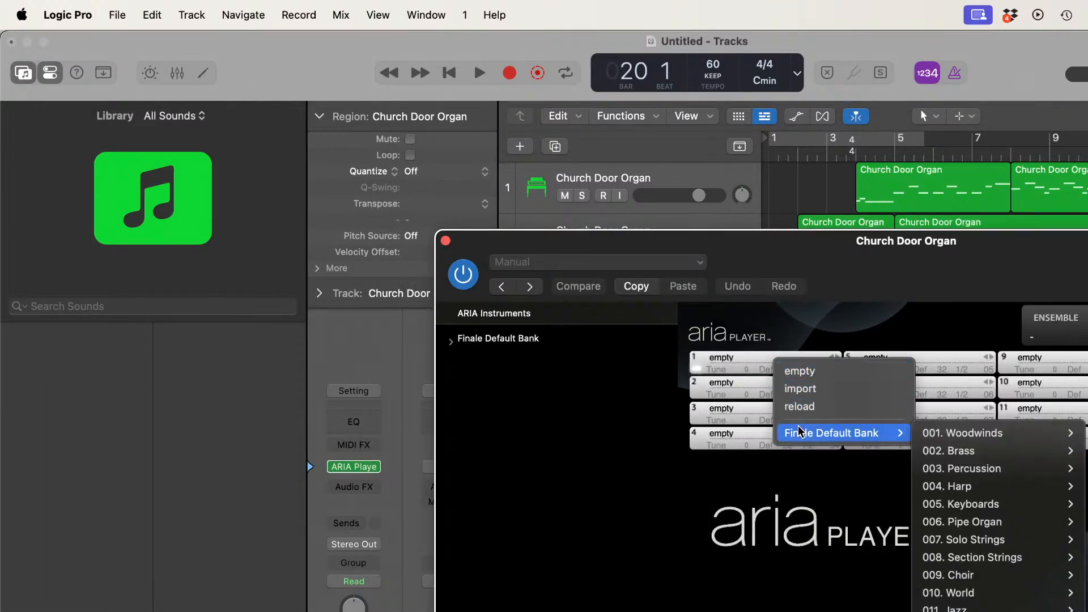
{"action": "mouse_move", "coordinate": [959, 456]}
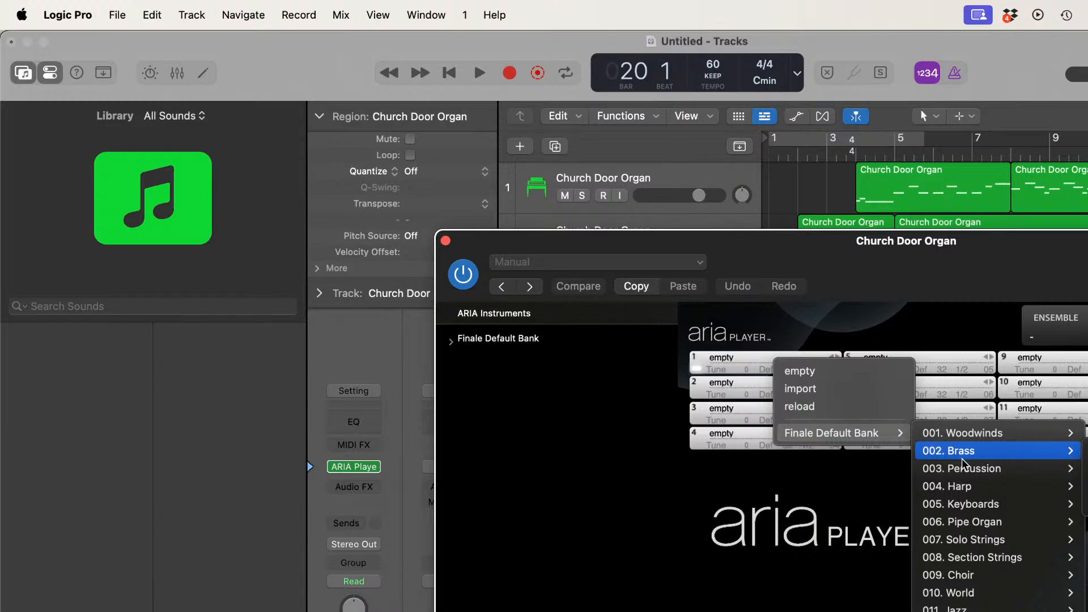
{"action": "mouse_move", "coordinate": [980, 520]}
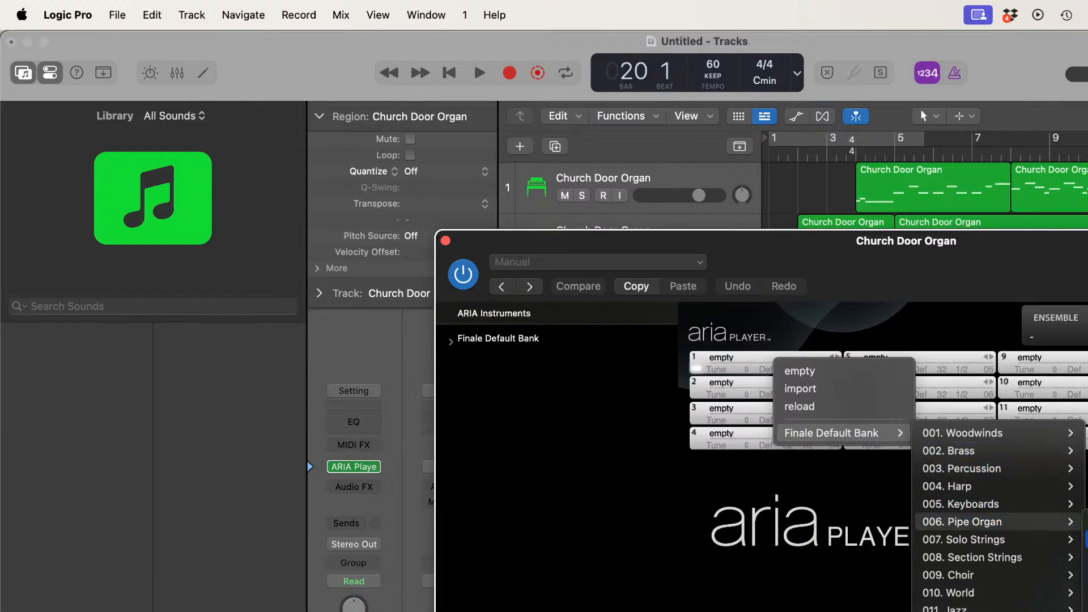
{"action": "left_click", "coordinate": [1087, 575]}
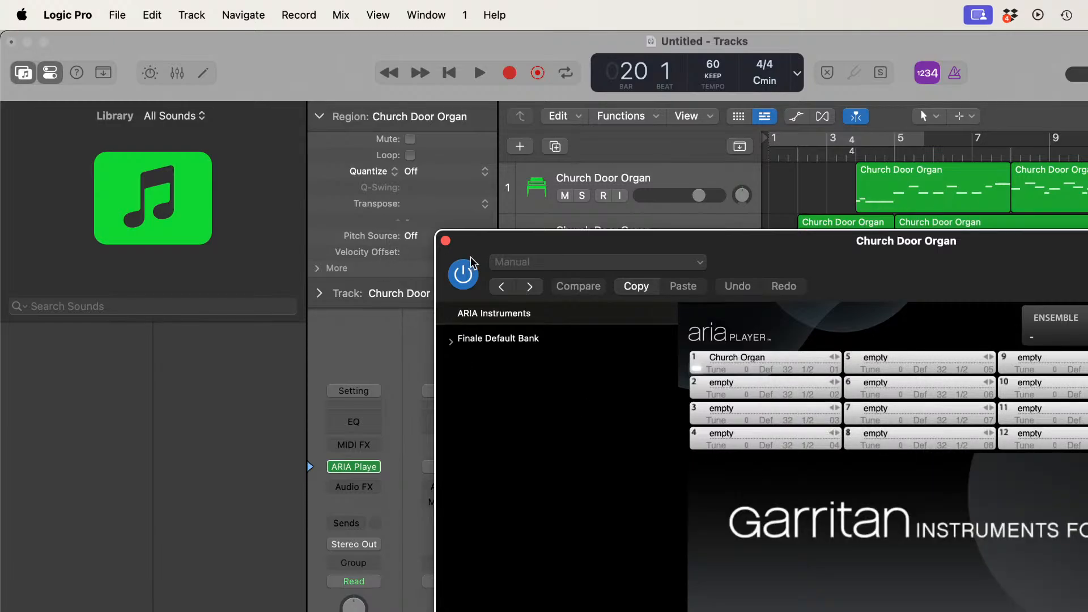
{"action": "left_click", "coordinate": [446, 241]}
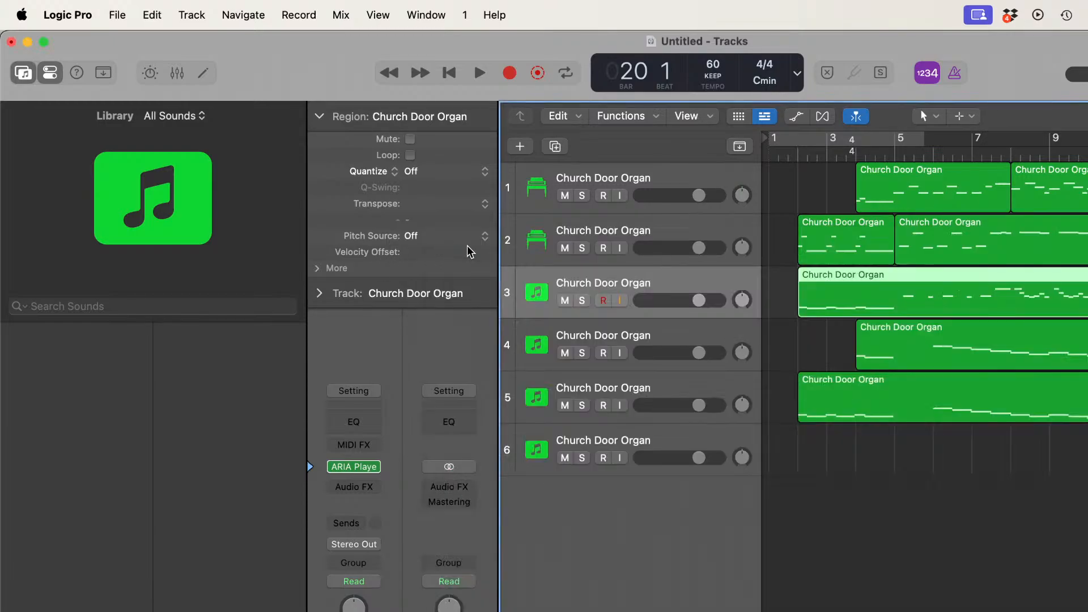
Step: Replace track 2's instrument with ARIA Player and load Church Organ from the Finale Default Bank's Pipe Organ category into slot 1
{"action": "left_click", "coordinate": [675, 225]}
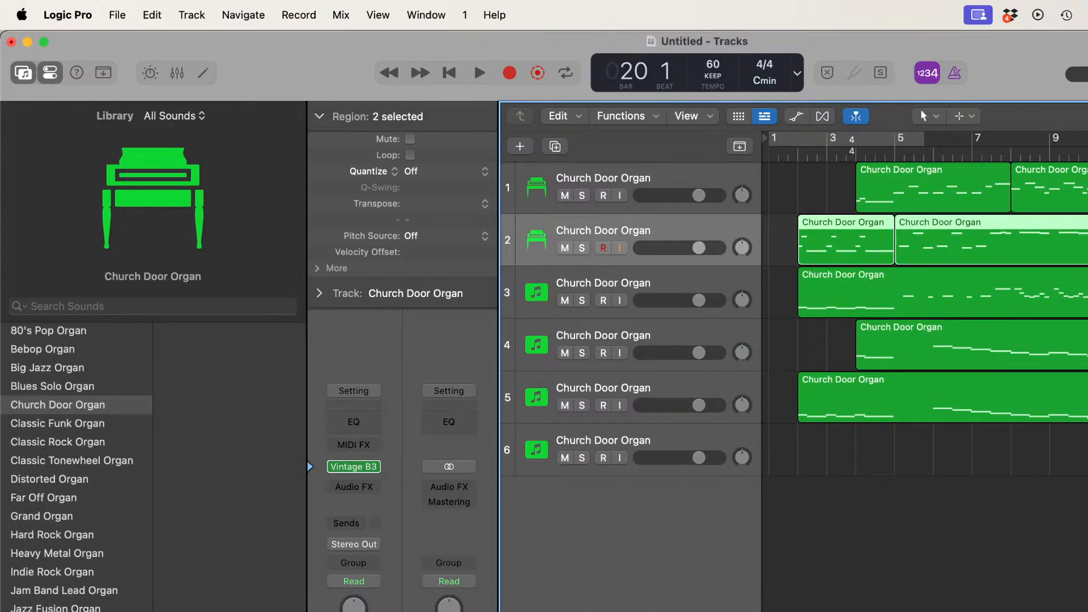
{"action": "left_click", "coordinate": [377, 467]}
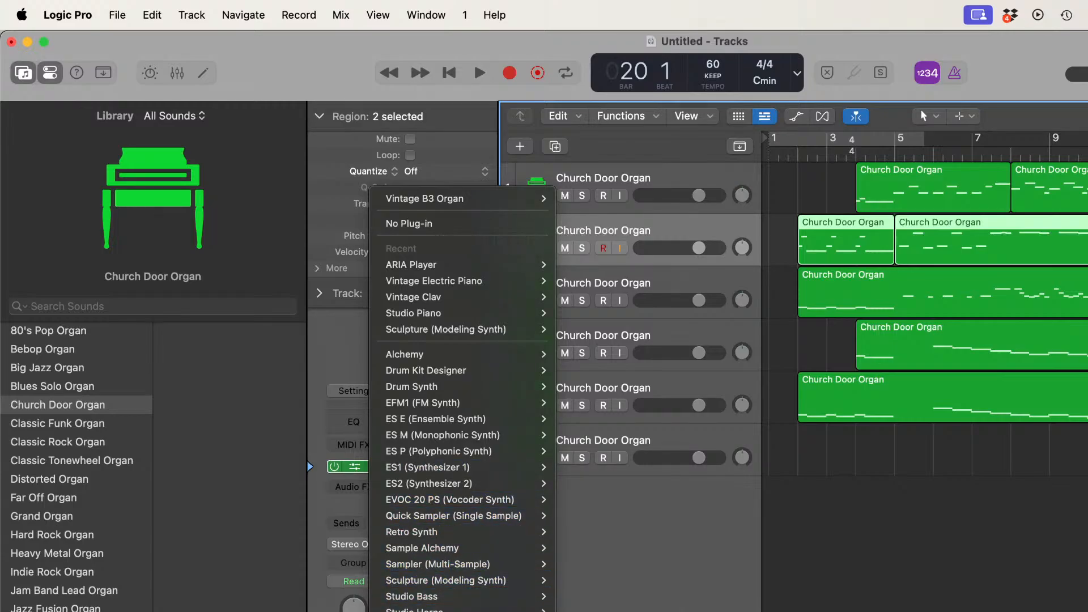
{"action": "left_click", "coordinate": [409, 265]}
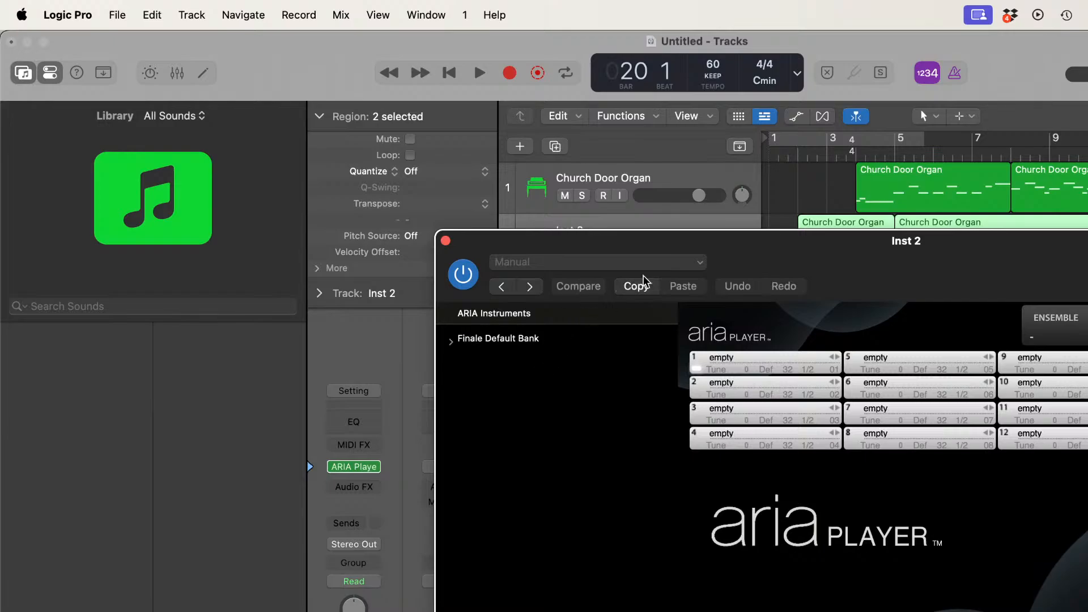
{"action": "left_click", "coordinate": [767, 354]}
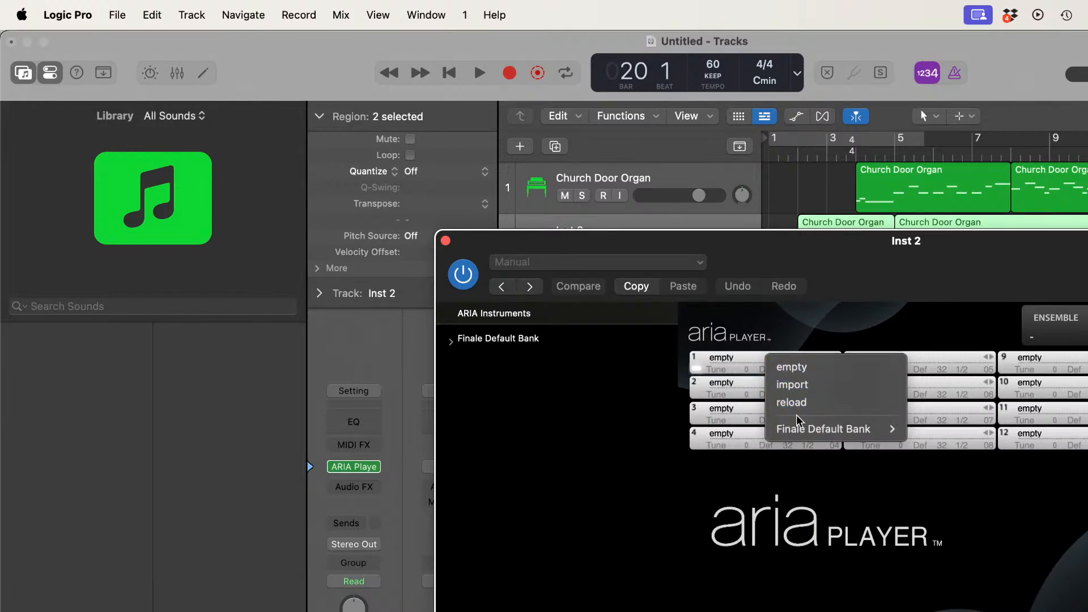
{"action": "mouse_move", "coordinate": [797, 419]}
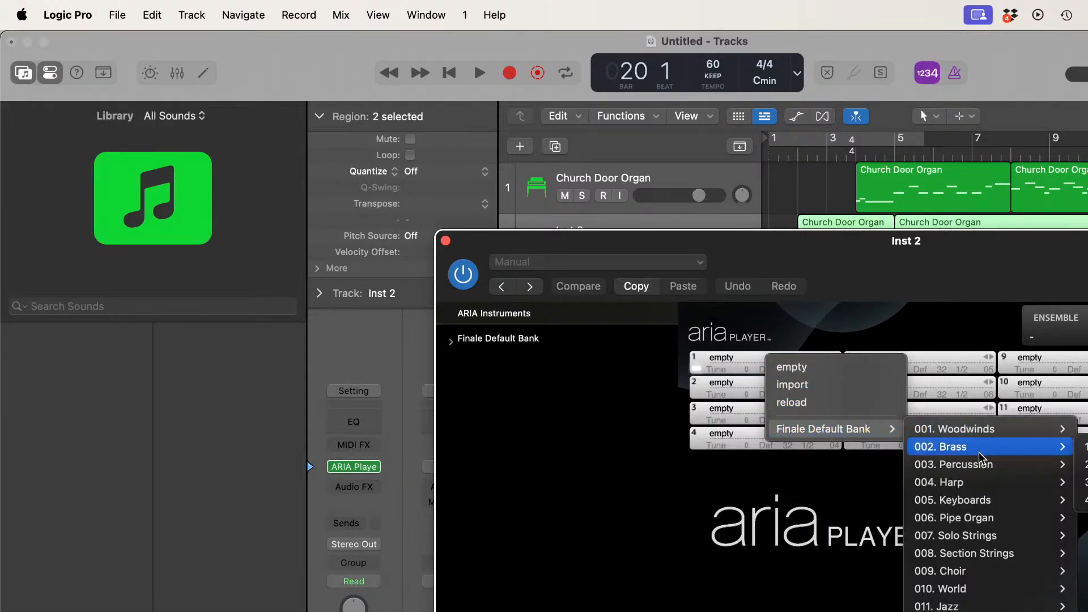
{"action": "mouse_move", "coordinate": [978, 485]}
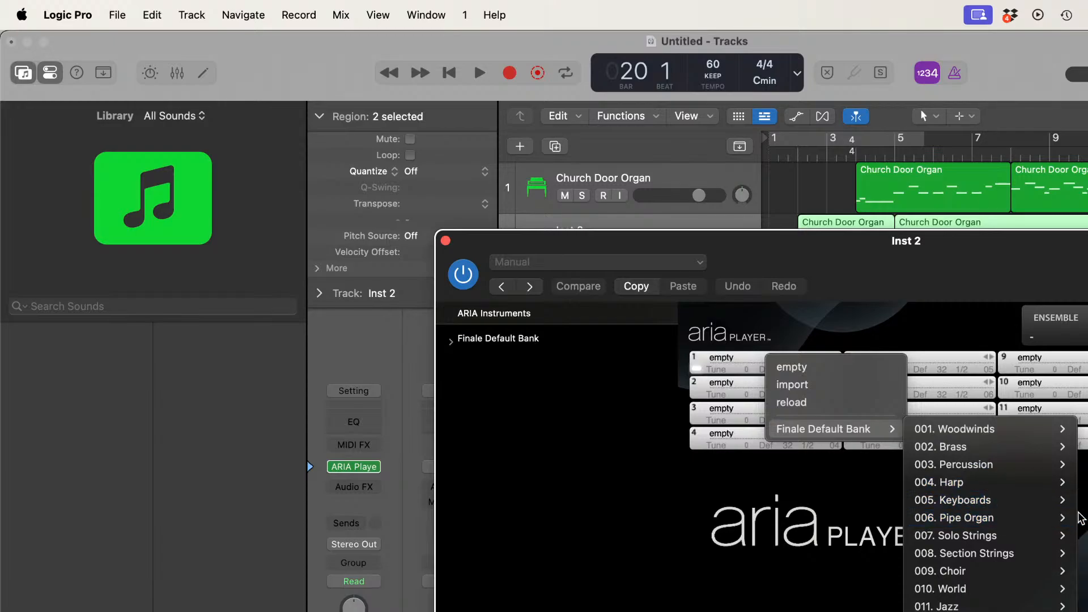
{"action": "mouse_move", "coordinate": [1028, 520]}
{"action": "left_click", "coordinate": [1083, 571]}
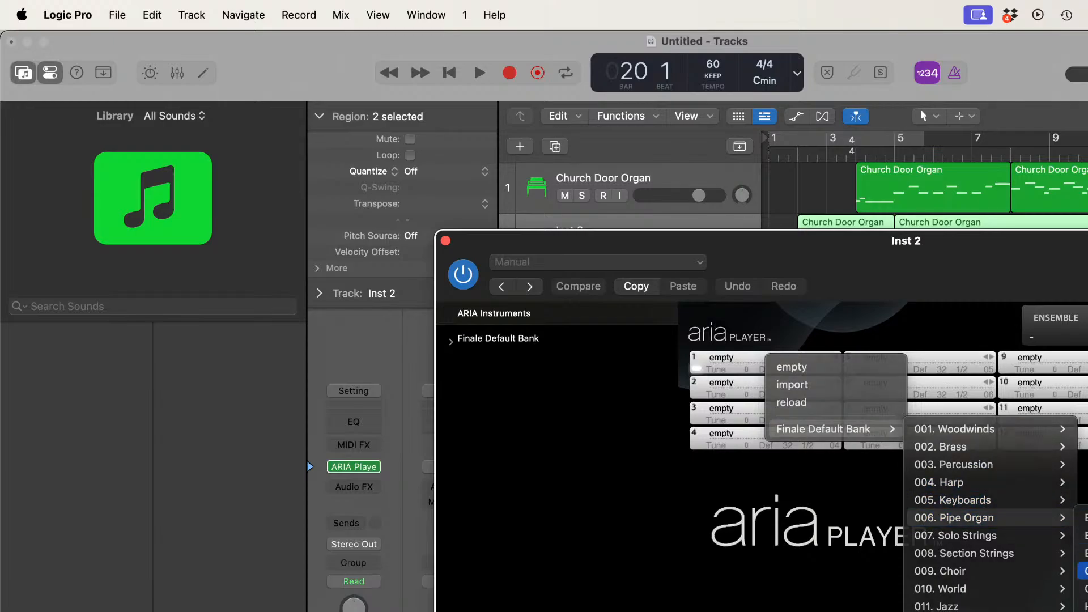
{"action": "left_click", "coordinate": [445, 241]}
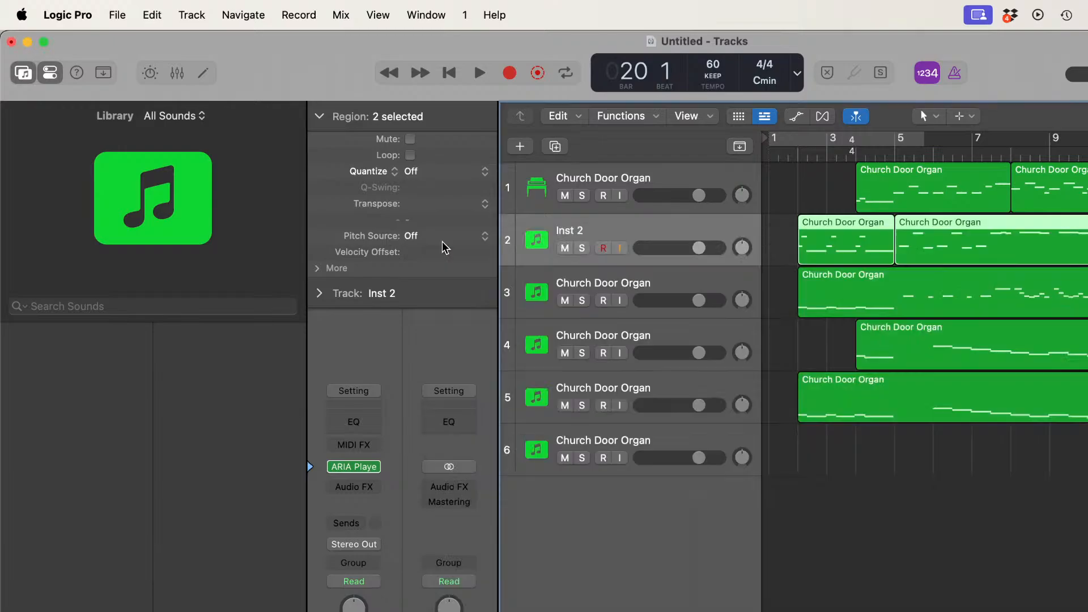
Step: Replace track 1's instrument with ARIA Player and load Church Organ from the Finale Default Bank's Pipe Organ category into slot 1
{"action": "left_click", "coordinate": [655, 178]}
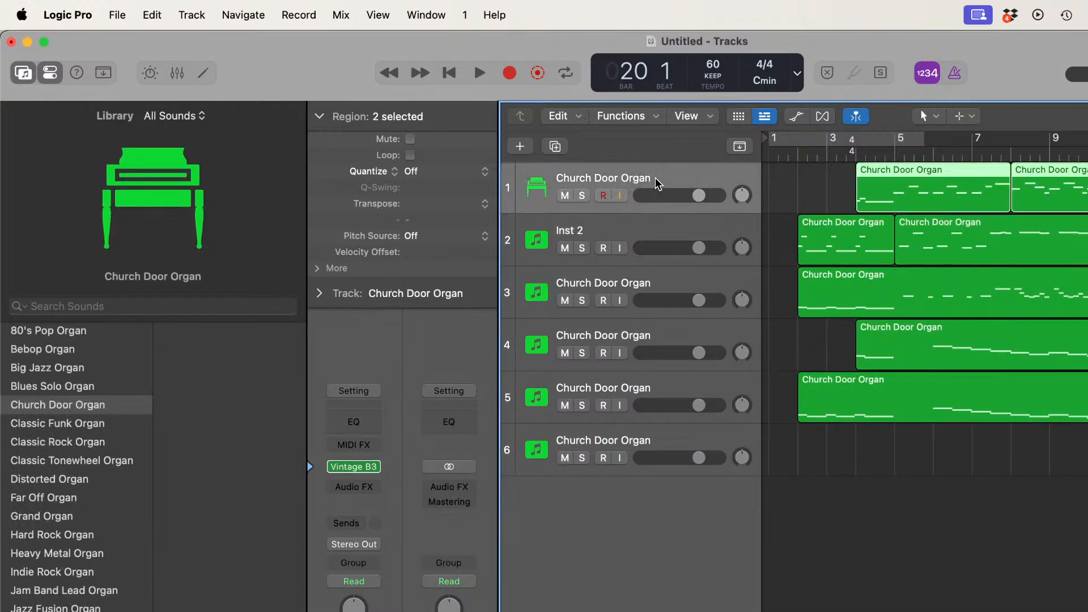
{"action": "left_click", "coordinate": [376, 467]}
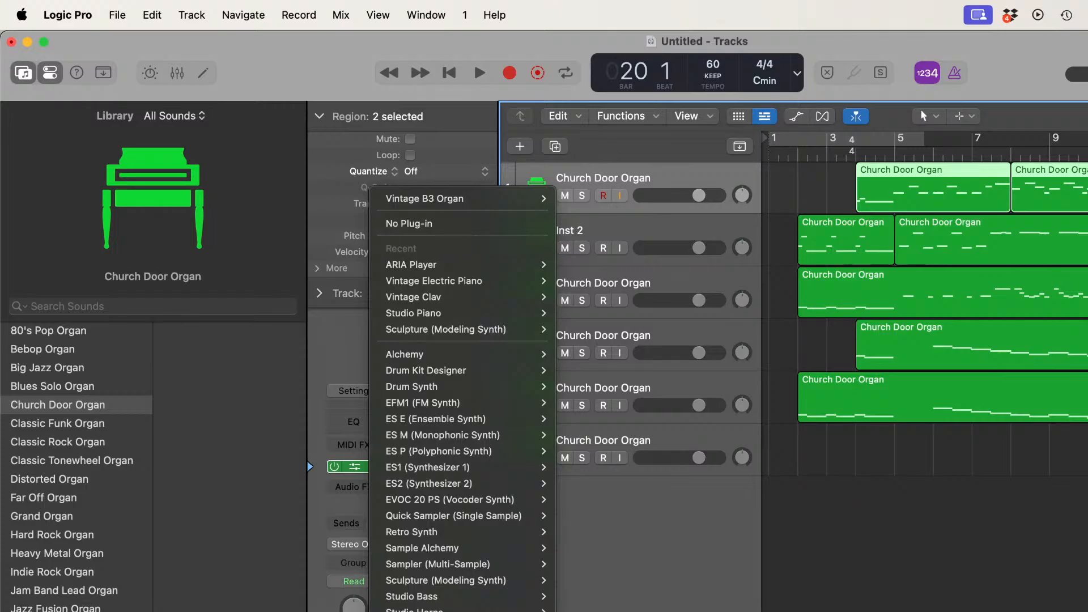
{"action": "left_click", "coordinate": [411, 265]}
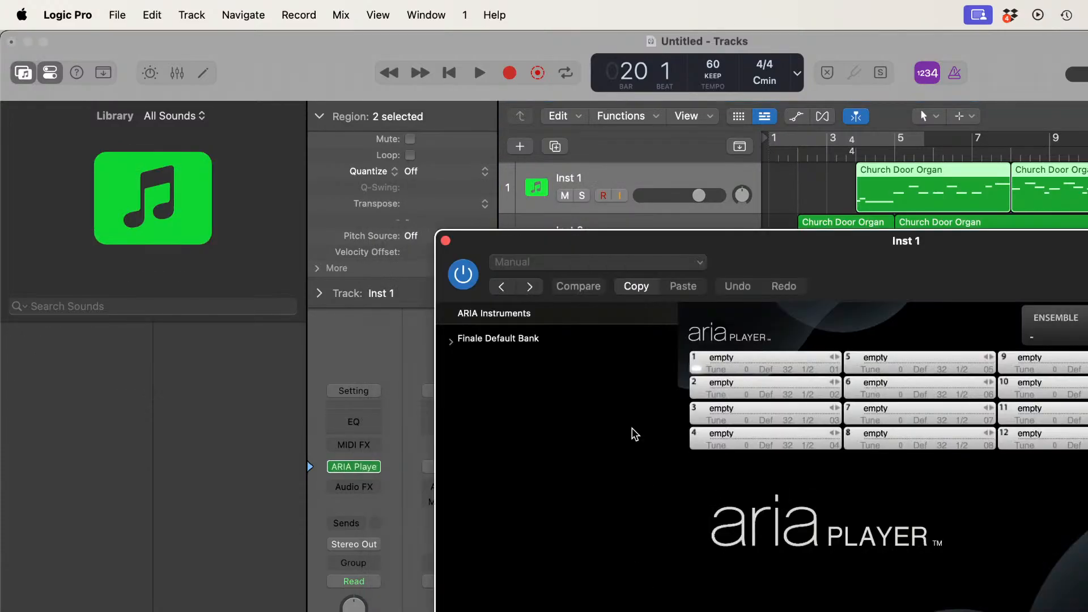
{"action": "left_click", "coordinate": [747, 353]}
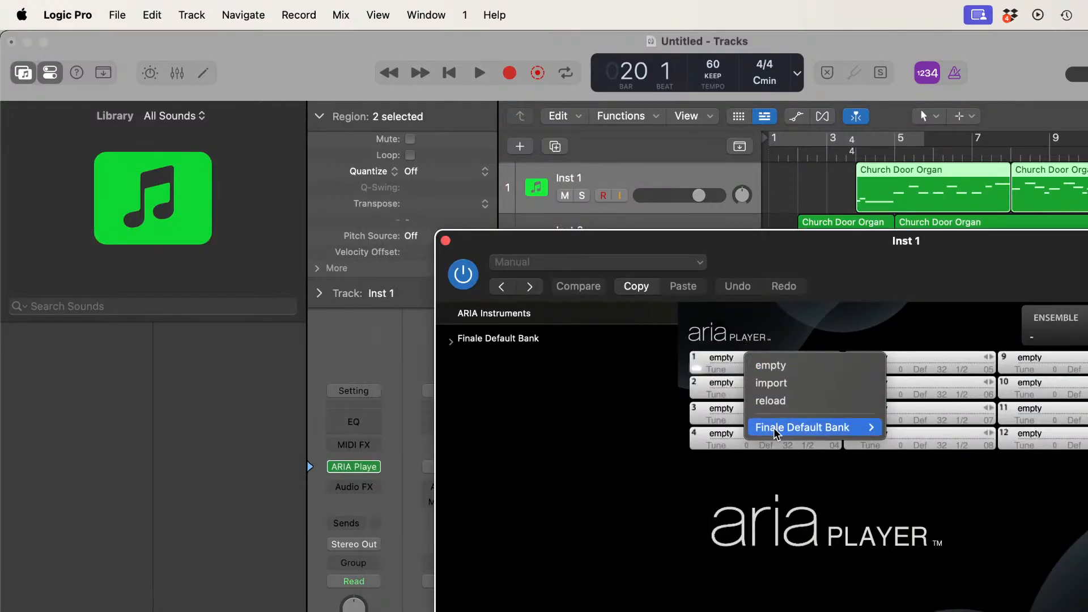
{"action": "mouse_move", "coordinate": [1020, 516]}
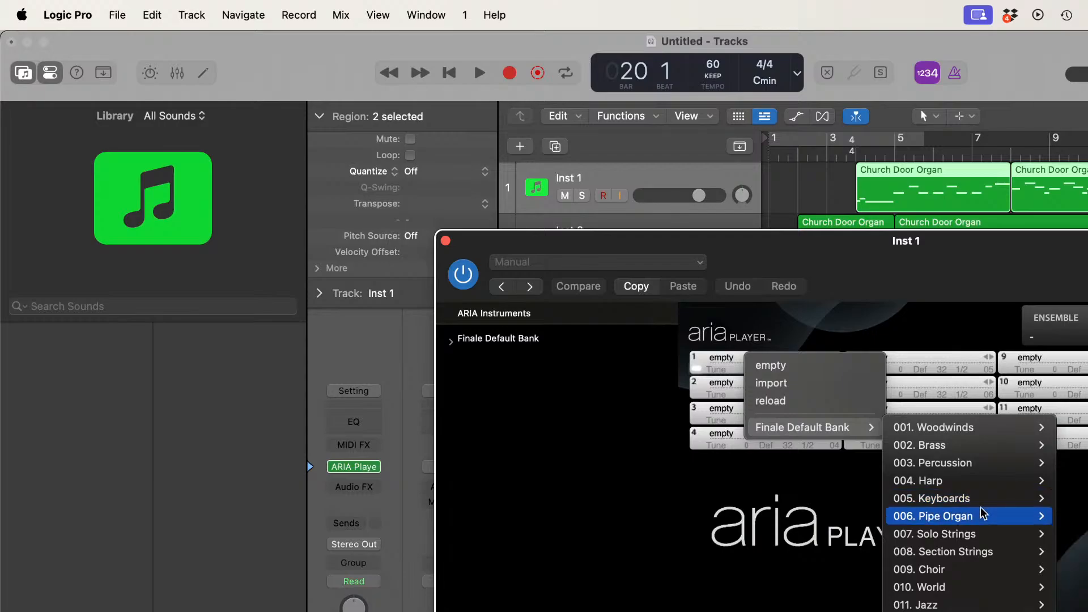
{"action": "left_click", "coordinate": [1074, 569]}
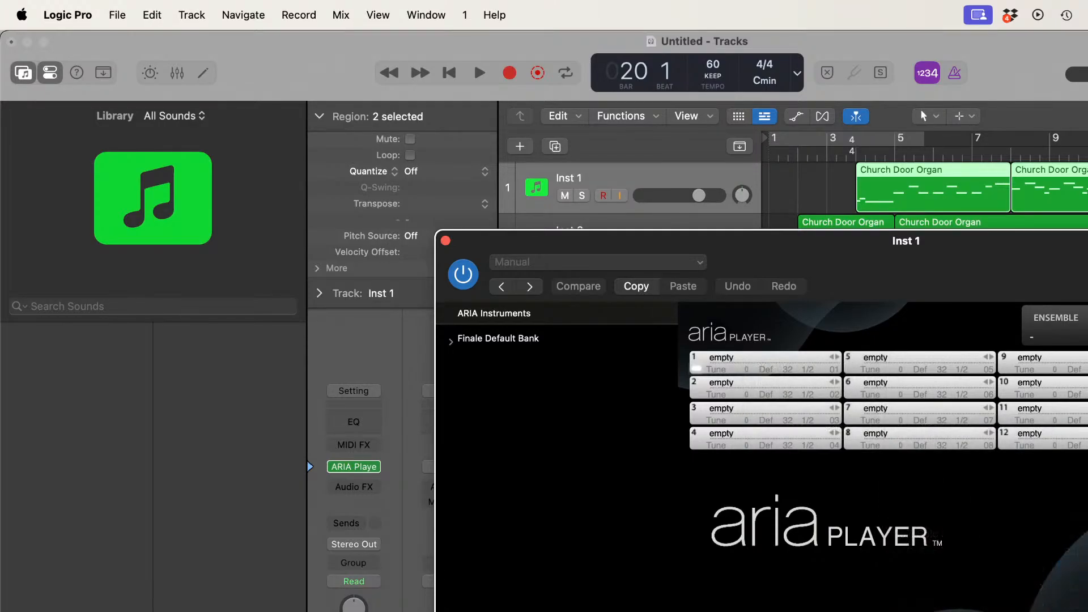
{"action": "left_click", "coordinate": [446, 241]}
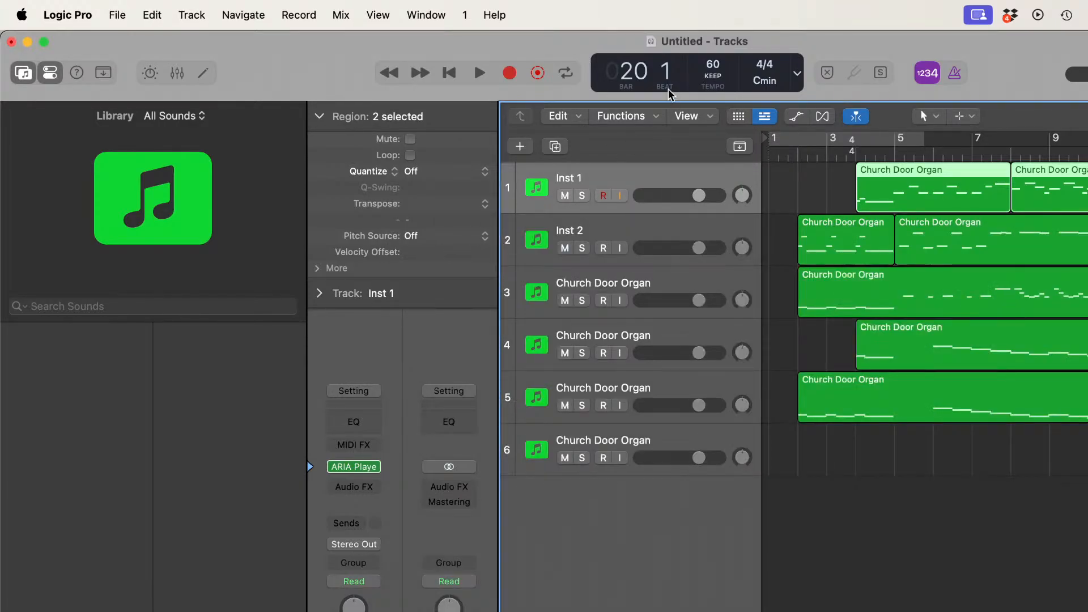
Step: While playing the piece from the start, lower track 3's volume to -5.7 dB and tracks 2, 4 and 5 to about the same level
{"action": "left_click", "coordinate": [448, 73]}
{"action": "key", "text": "space"}
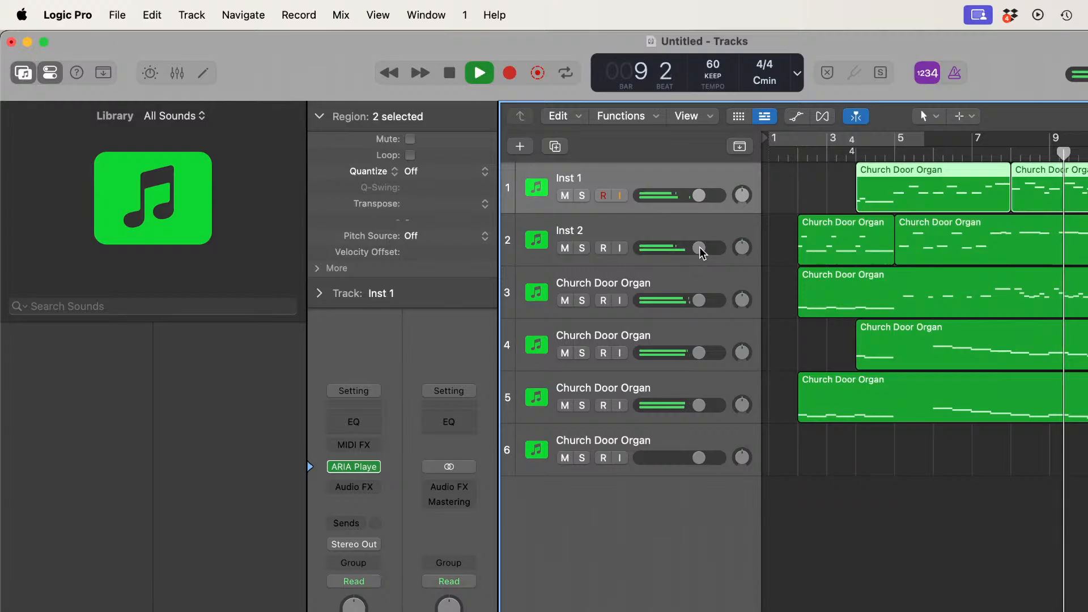
{"action": "left_click_drag", "start_coordinate": [698, 248], "coordinate": [680, 248]}
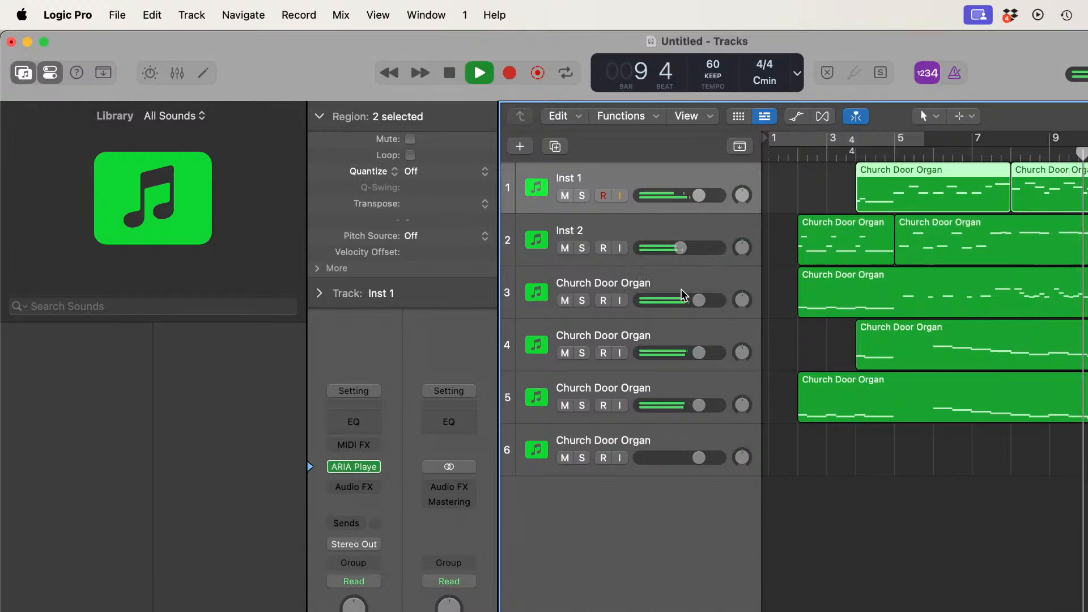
{"action": "left_click_drag", "start_coordinate": [699, 300], "coordinate": [680, 300]}
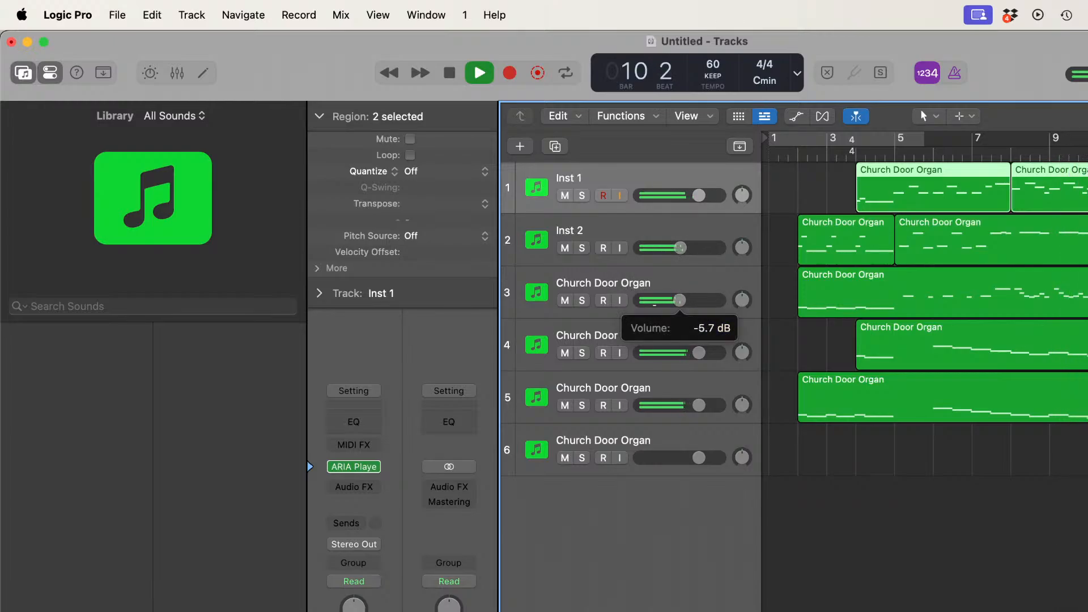
{"action": "left_click", "coordinate": [694, 352]}
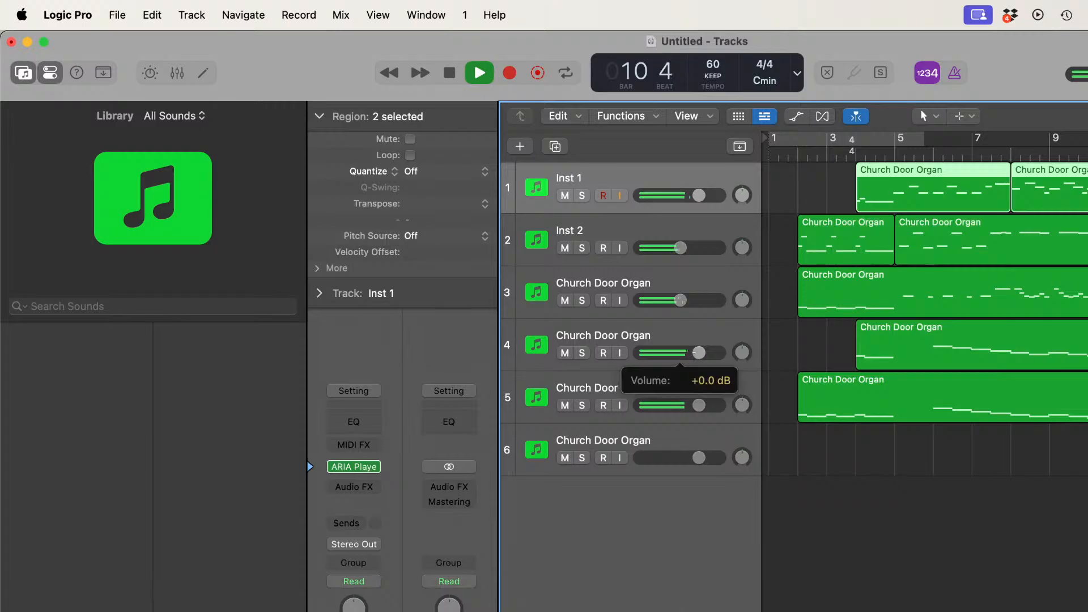
{"action": "left_click_drag", "start_coordinate": [697, 353], "coordinate": [680, 353]}
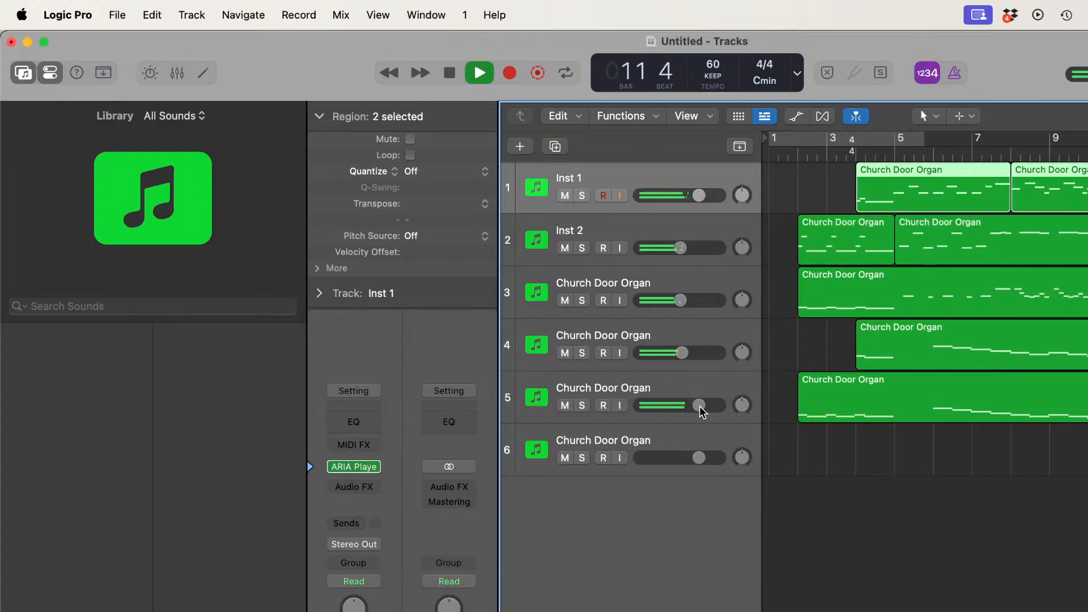
{"action": "left_click_drag", "start_coordinate": [700, 406], "coordinate": [683, 406]}
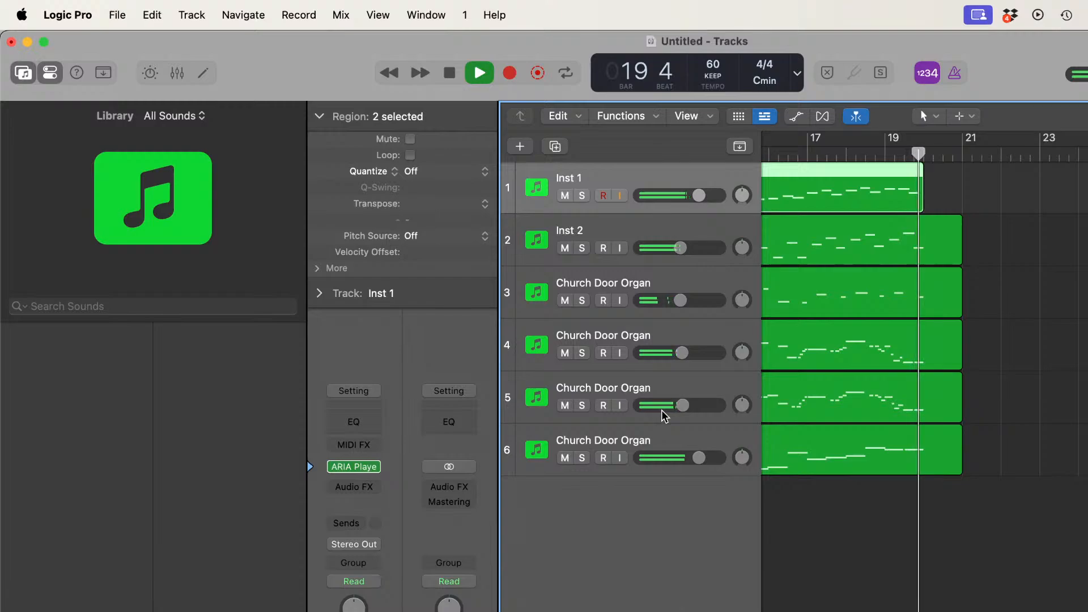
{"action": "key", "text": "space"}
Step: Open track 1's two regions in the Piano Roll and quantize their notes to 1/16 Note
{"action": "scroll", "coordinate": [994, 416], "scroll_direction": "left", "scroll_amount": 5}
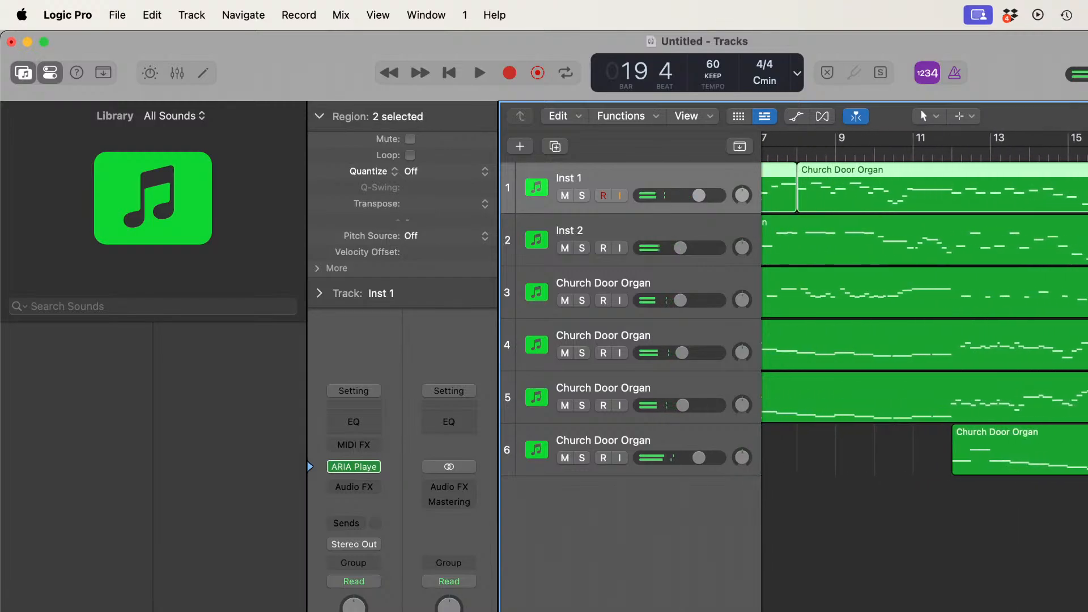
{"action": "scroll", "coordinate": [1069, 198], "scroll_direction": "left", "scroll_amount": 4}
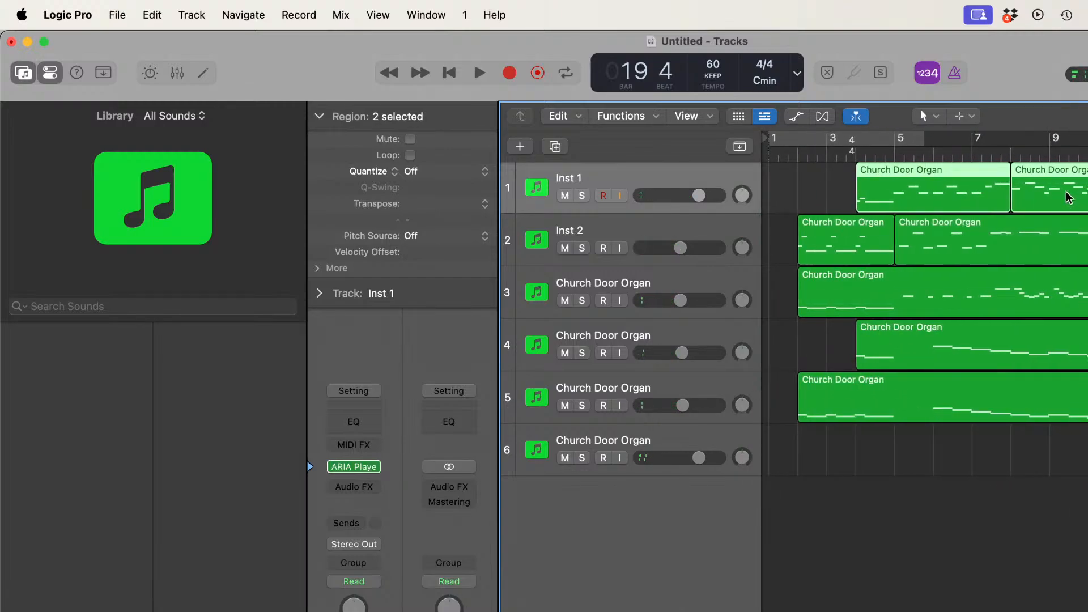
{"action": "key", "text": "e"}
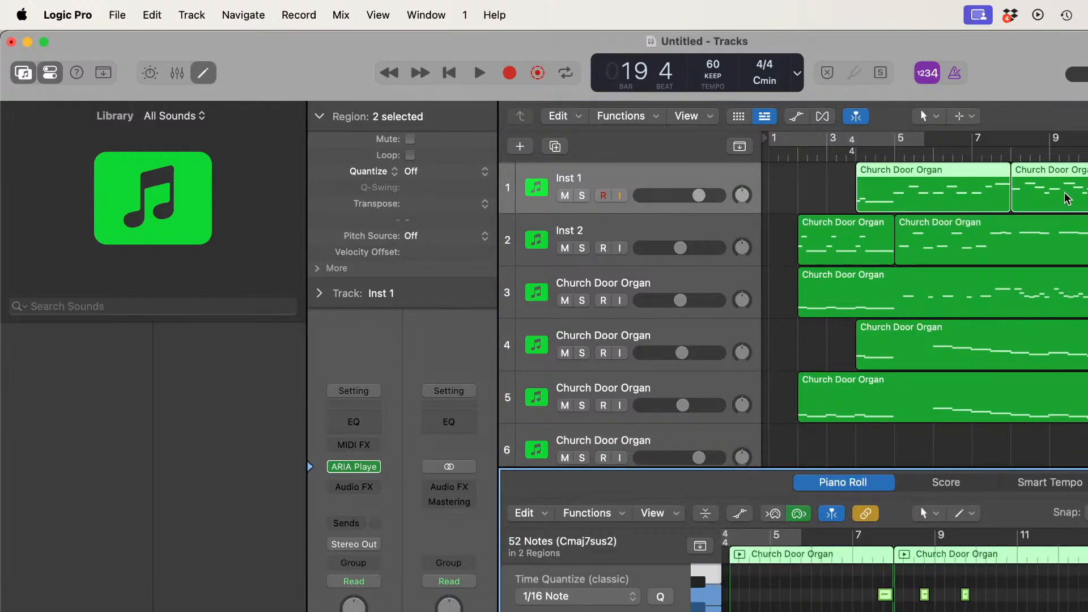
{"action": "left_click", "coordinate": [660, 599]}
Step: Select both regions on track 2 and all their notes in the Piano Roll for 1/16 Note quantizing
{"action": "left_click", "coordinate": [857, 234]}
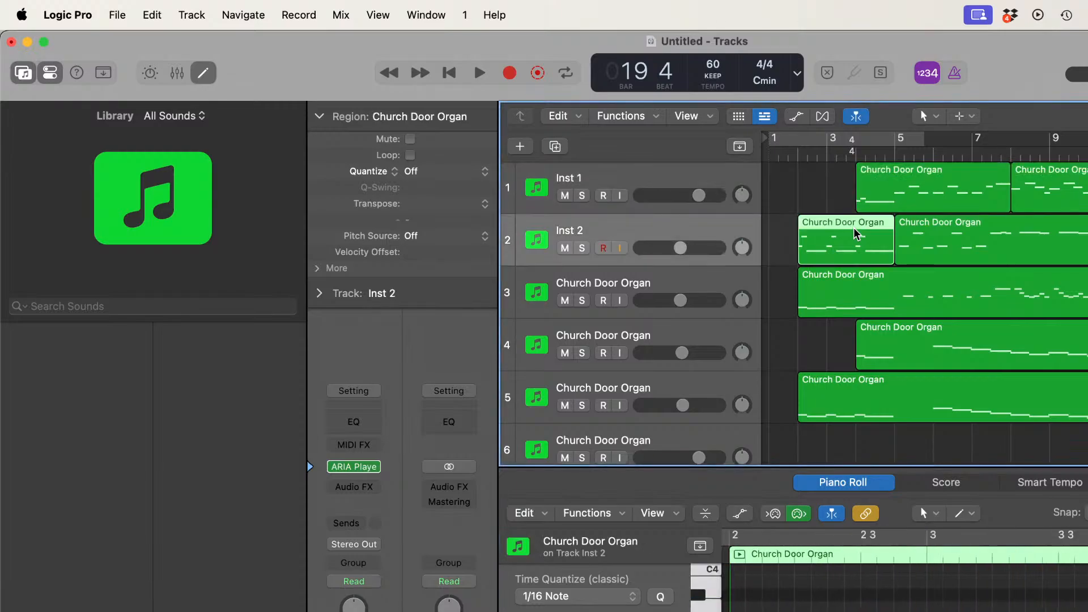
{"action": "left_click", "coordinate": [946, 236], "text": "shift"}
{"action": "key", "text": "super+a"}
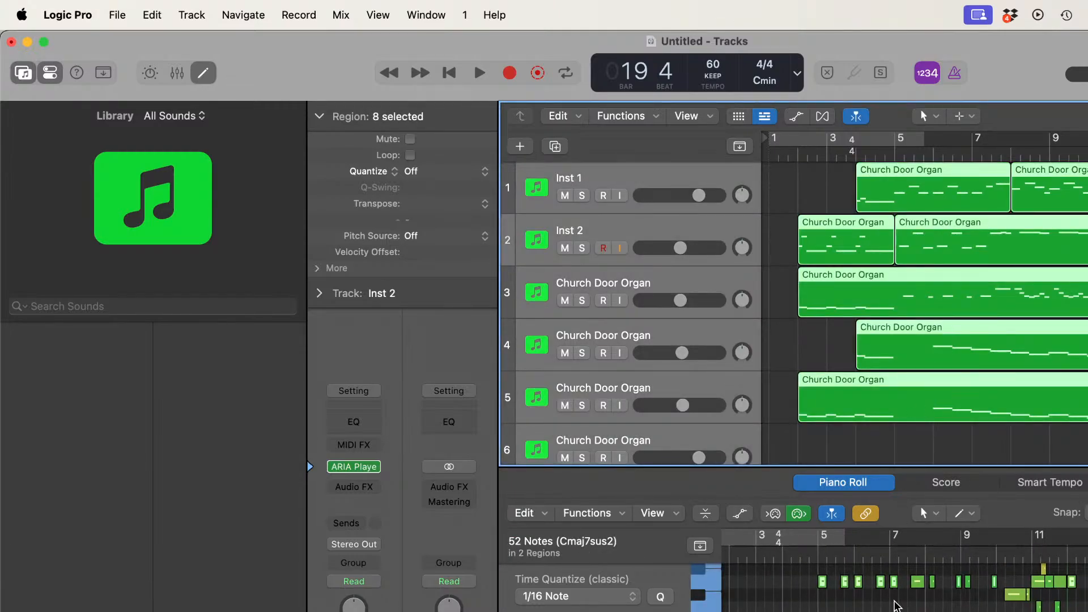
{"action": "left_click", "coordinate": [785, 273]}
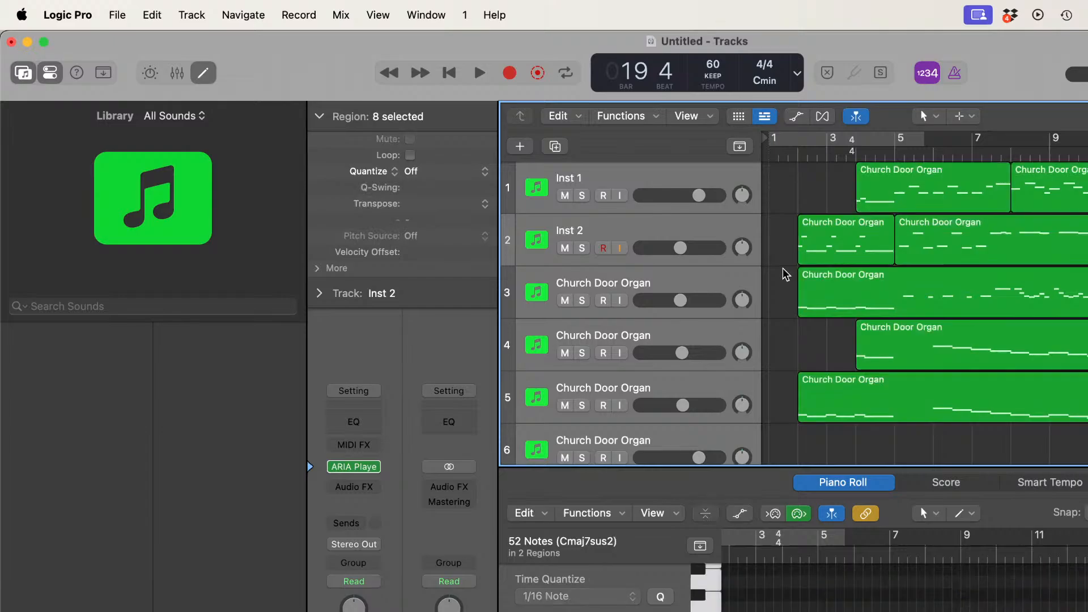
{"action": "left_click", "coordinate": [842, 241]}
{"action": "left_click", "coordinate": [950, 241], "text": "shift"}
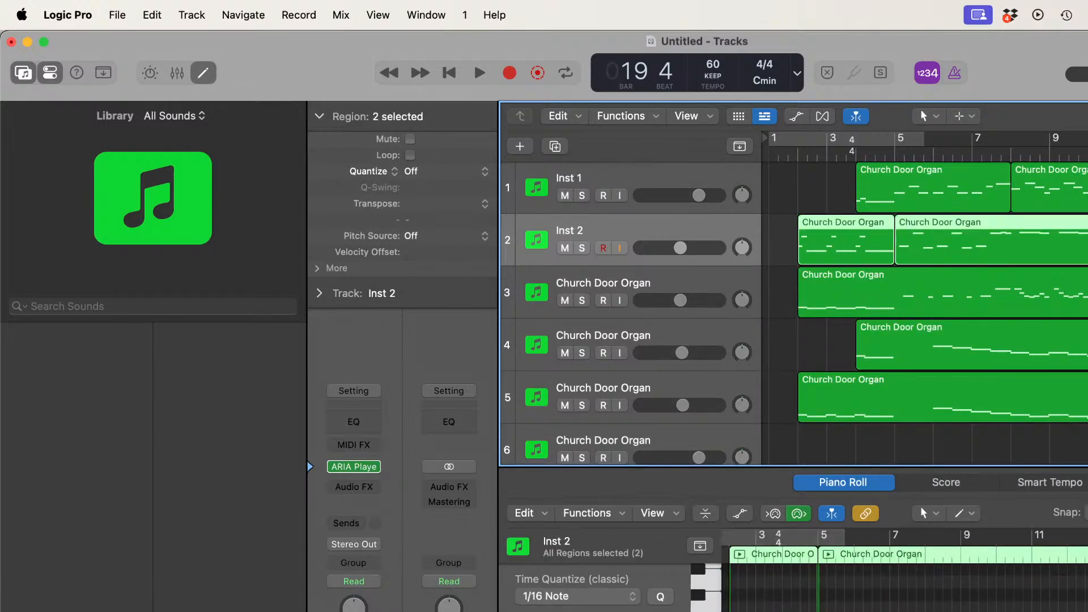
{"action": "key", "text": "super+a"}
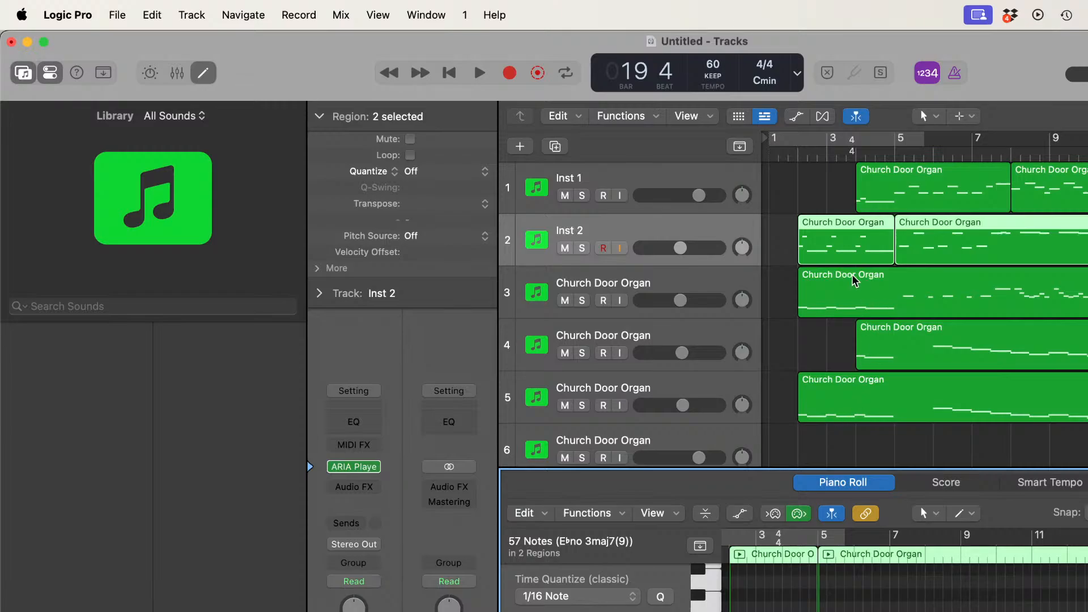
Step: Select all notes of track 3's region in the Piano Roll and quantize them to 1/16 Note
{"action": "left_click", "coordinate": [744, 287]}
{"action": "key", "text": "Tab"}
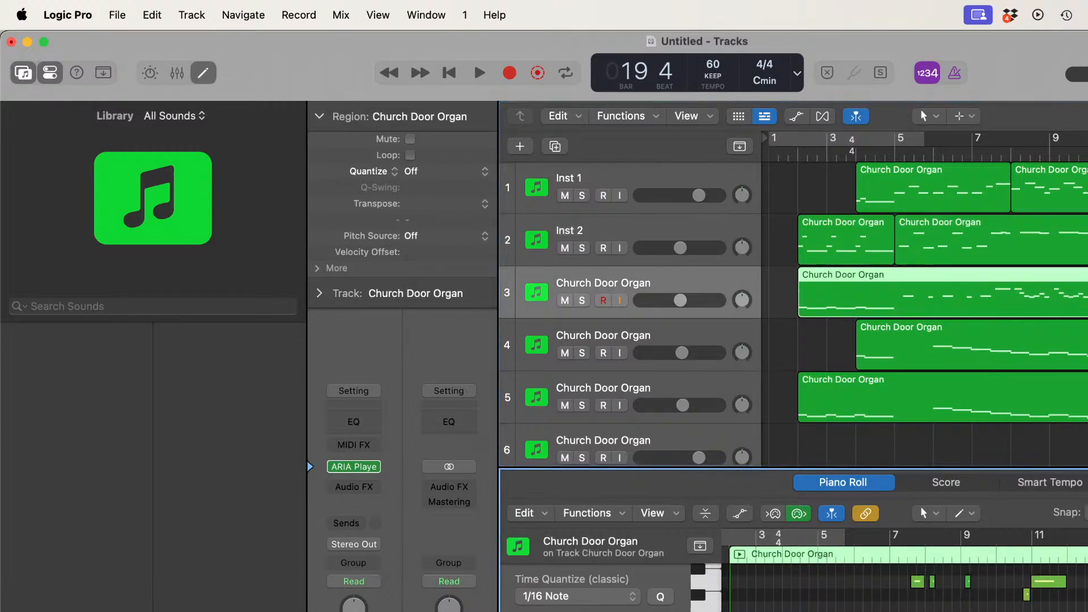
{"action": "key", "text": "super+a"}
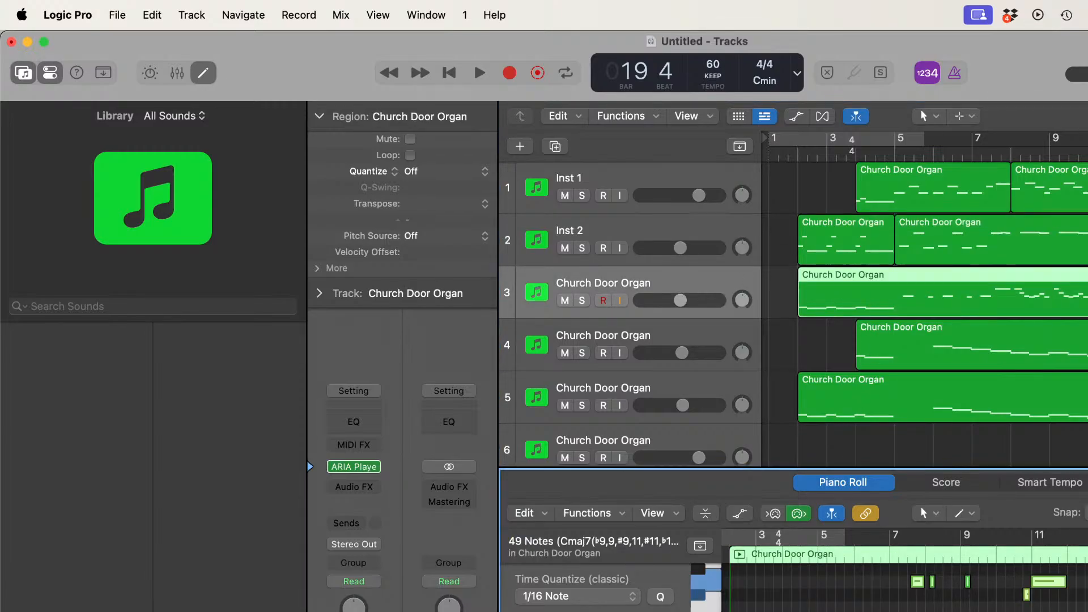
{"action": "left_click", "coordinate": [662, 597]}
Step: Select all notes of track 6's region in the Piano Roll and quantize them to 1/16 Note
{"action": "scroll", "coordinate": [708, 341], "scroll_direction": "down", "scroll_amount": 3}
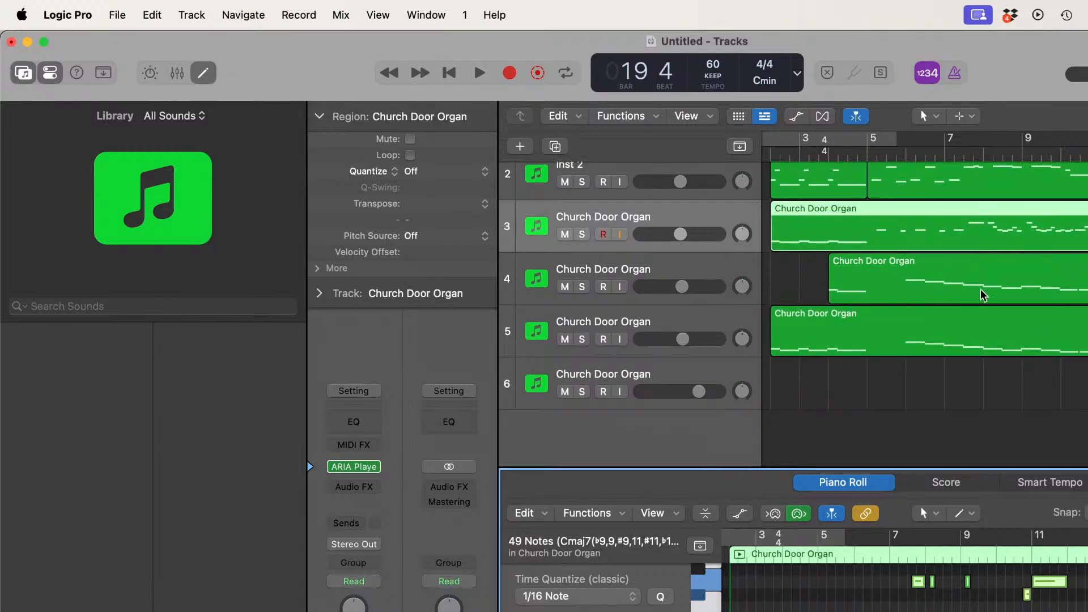
{"action": "scroll", "coordinate": [982, 296], "scroll_direction": "right", "scroll_amount": 5}
{"action": "scroll", "coordinate": [983, 294], "scroll_direction": "left", "scroll_amount": 3}
{"action": "scroll", "coordinate": [964, 306], "scroll_direction": "down", "scroll_amount": 1}
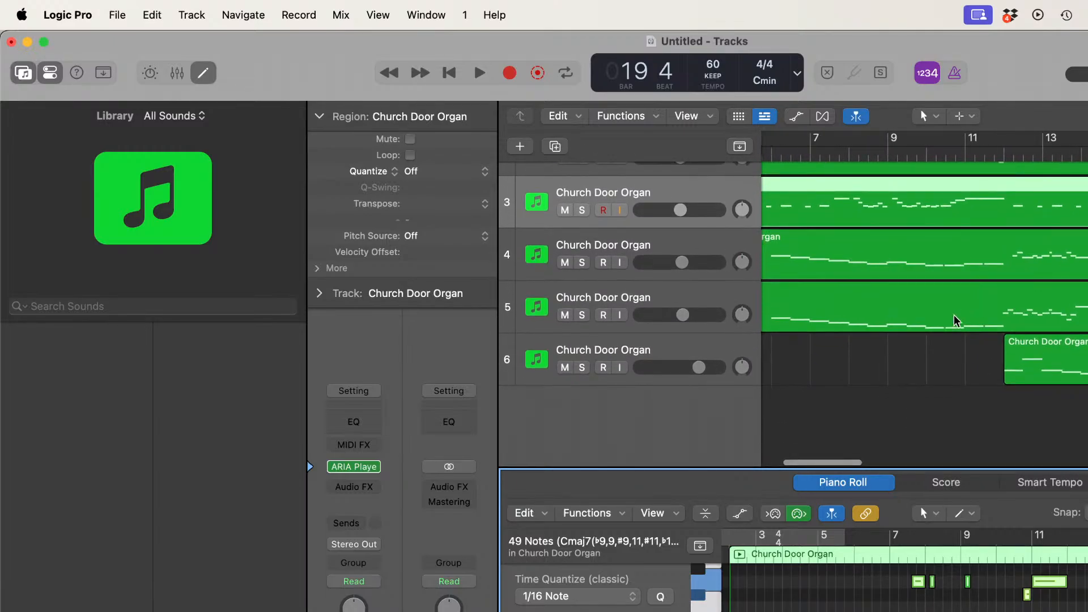
{"action": "left_click", "coordinate": [701, 351]}
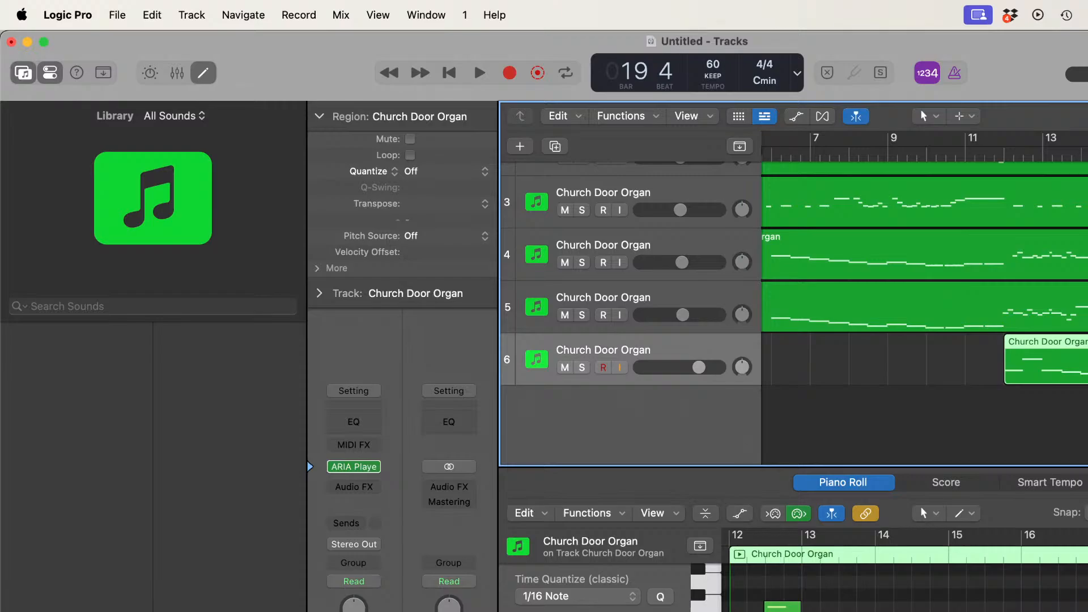
{"action": "key", "text": "super+a"}
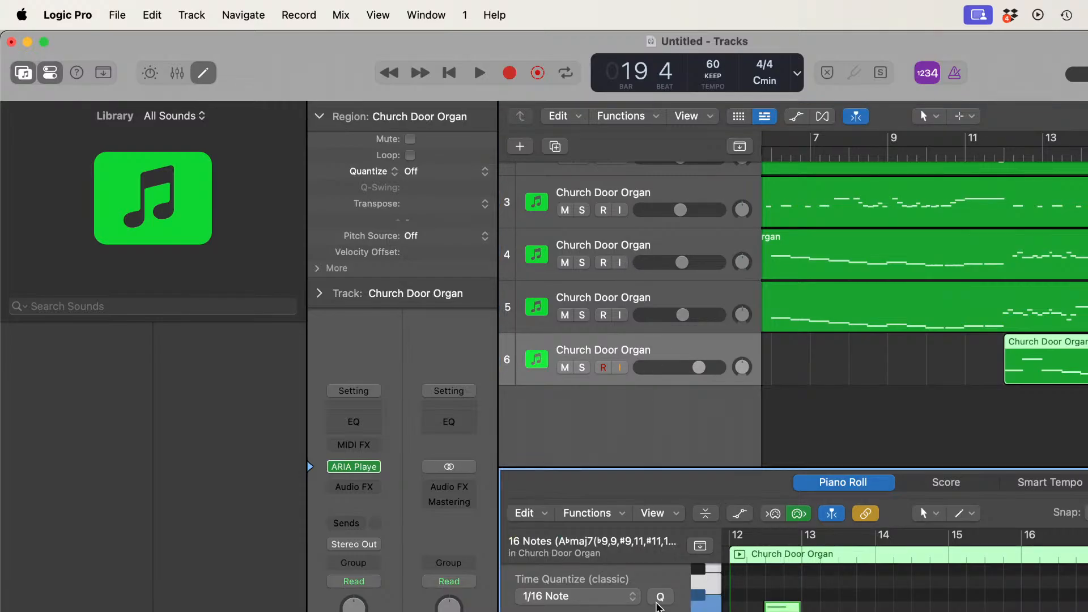
{"action": "left_click", "coordinate": [666, 600]}
Step: Play back the passage up to about bar 17 and quantize all notes of track 4's region to 1/16 Note
{"action": "left_click", "coordinate": [907, 260]}
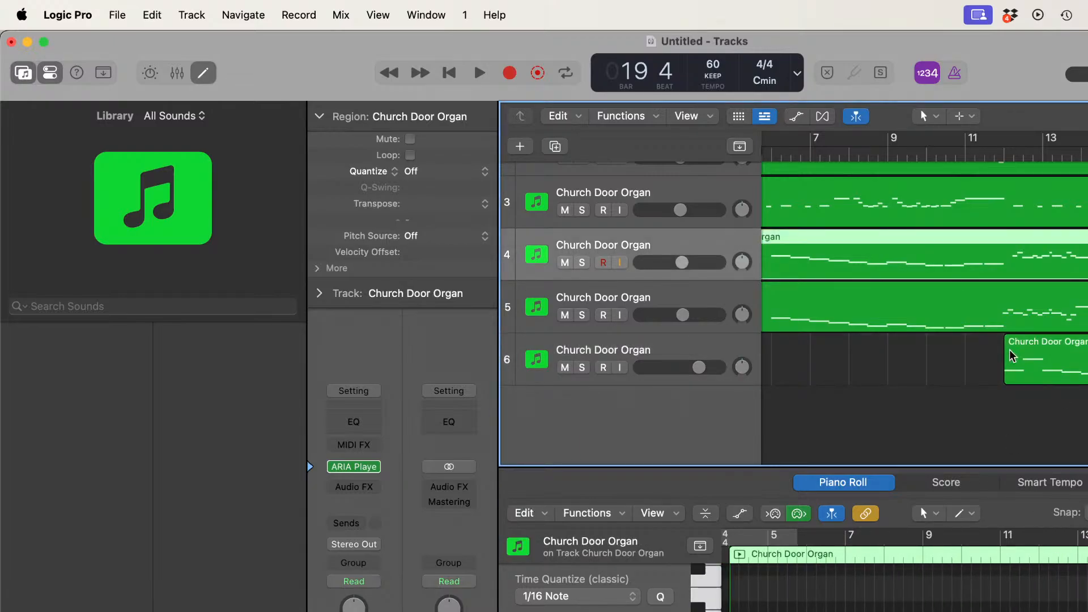
{"action": "key", "text": "space"}
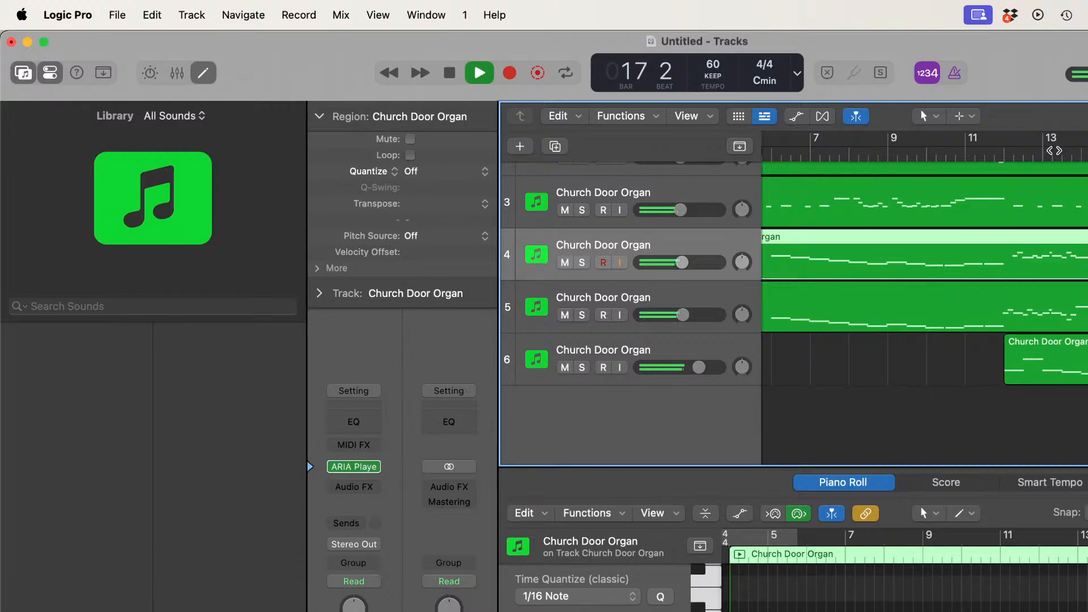
{"action": "key", "text": "space"}
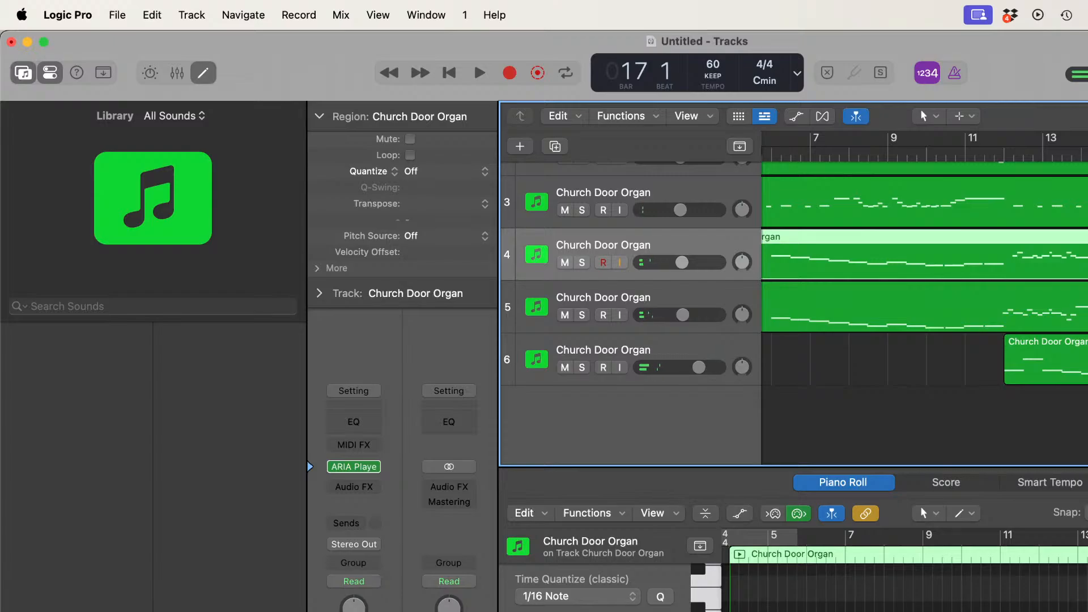
{"action": "left_click_drag", "start_coordinate": [1087, 575], "coordinate": [722, 611]}
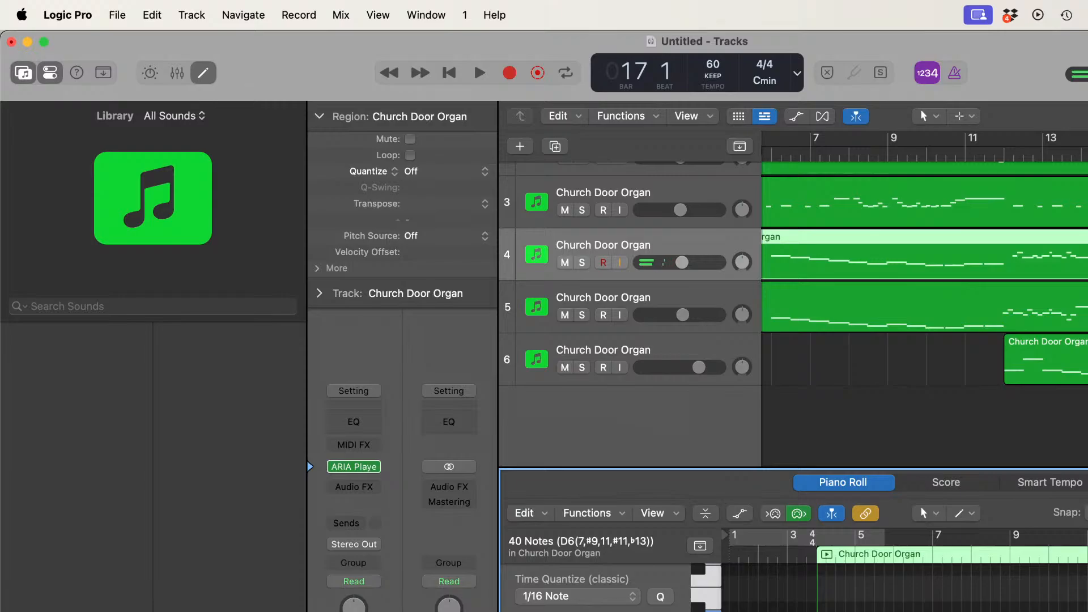
{"action": "left_click", "coordinate": [661, 596]}
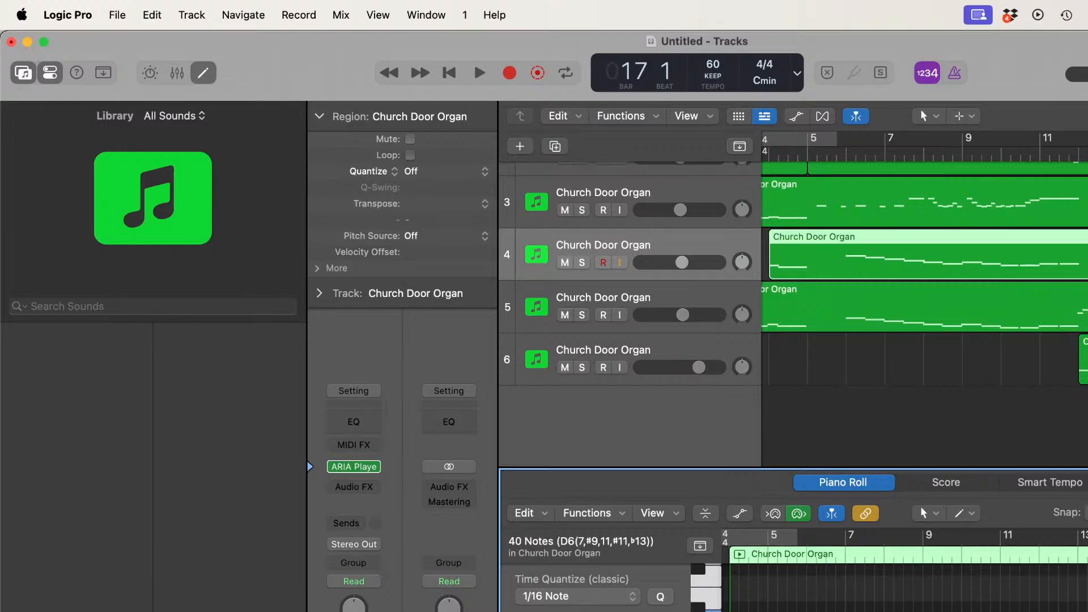
Step: Select the group of 16 notes in the later part of track 4's region and quantize them to 1/8 Triplet (1/12)
{"action": "scroll", "coordinate": [905, 588], "scroll_direction": "right", "scroll_amount": 4}
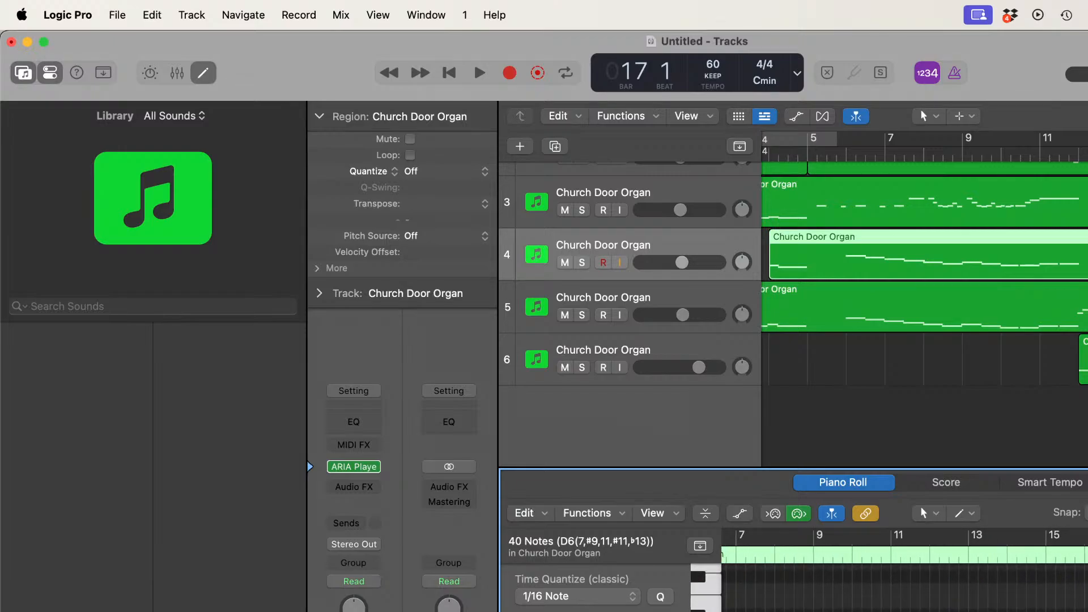
{"action": "left_click", "coordinate": [905, 595]}
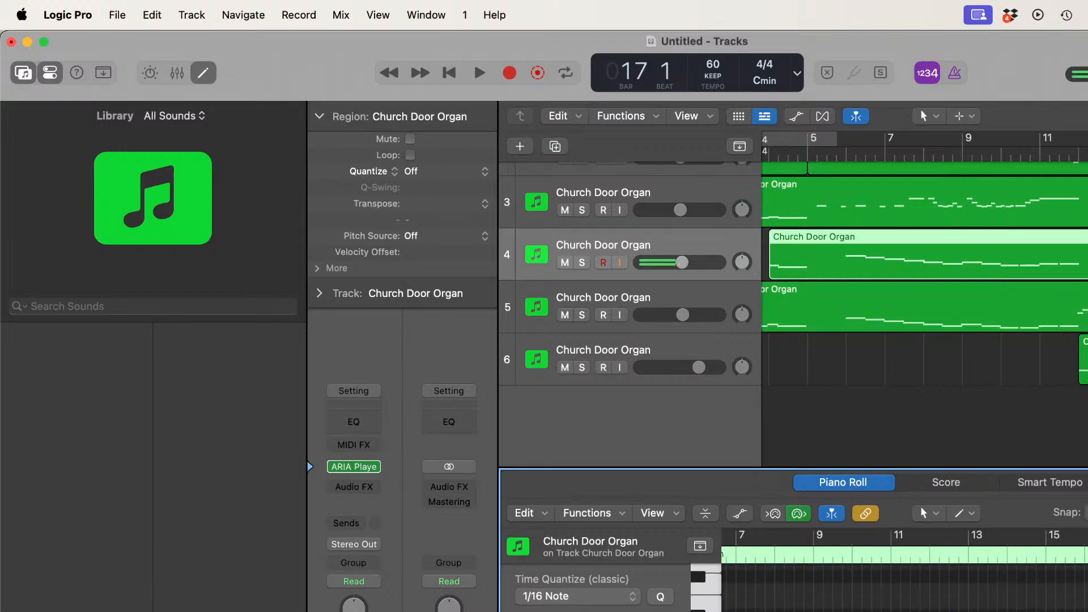
{"action": "left_click_drag", "start_coordinate": [905, 595], "coordinate": [1020, 610]}
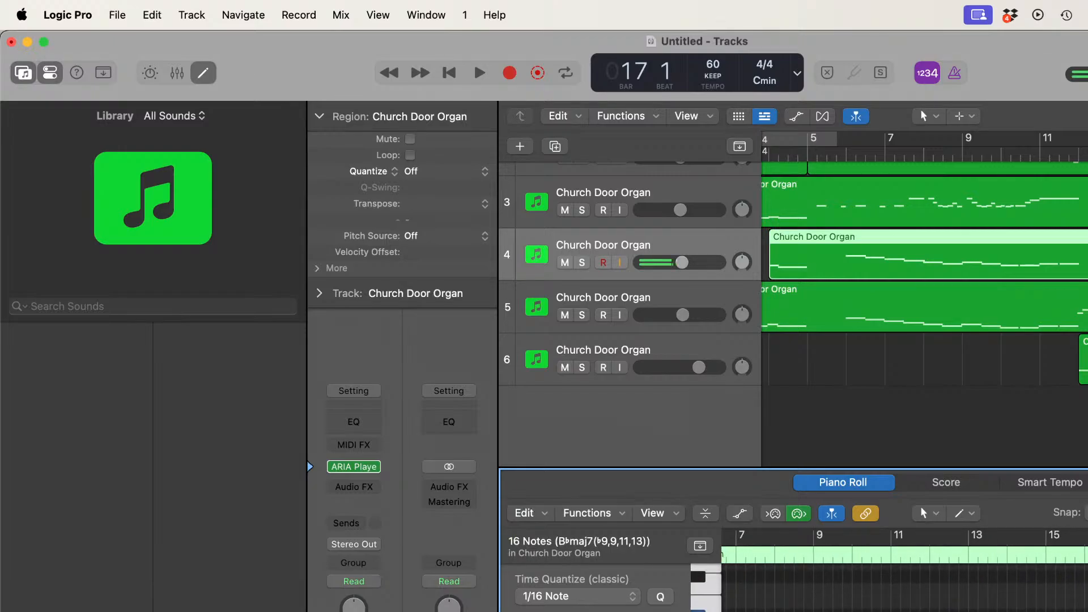
{"action": "left_click", "coordinate": [634, 596]}
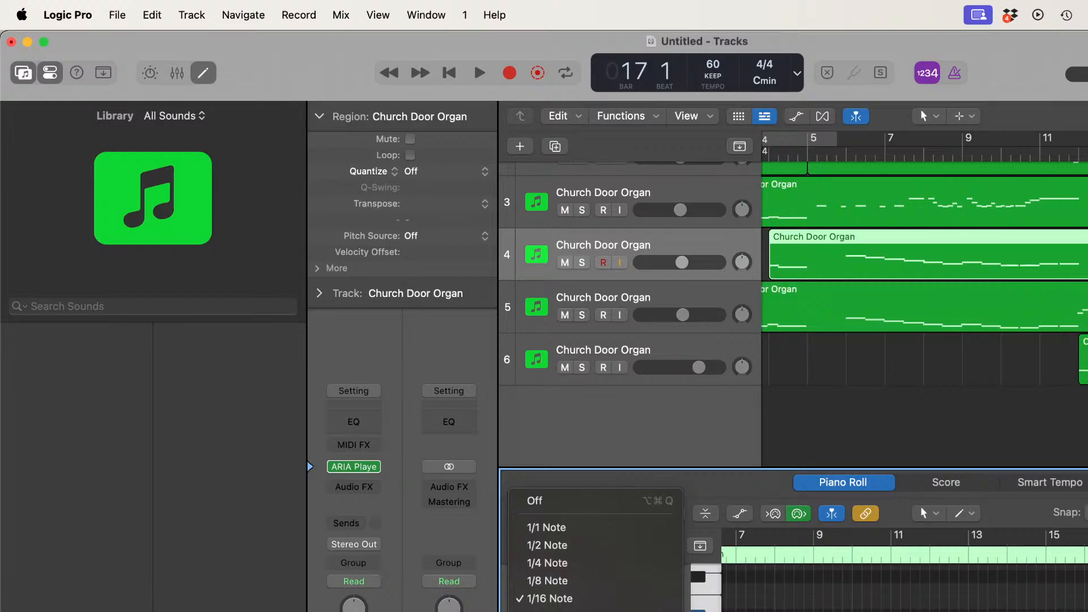
{"action": "left_click", "coordinate": [567, 611]}
{"action": "scroll", "coordinate": [905, 595], "scroll_direction": "left", "scroll_amount": 3}
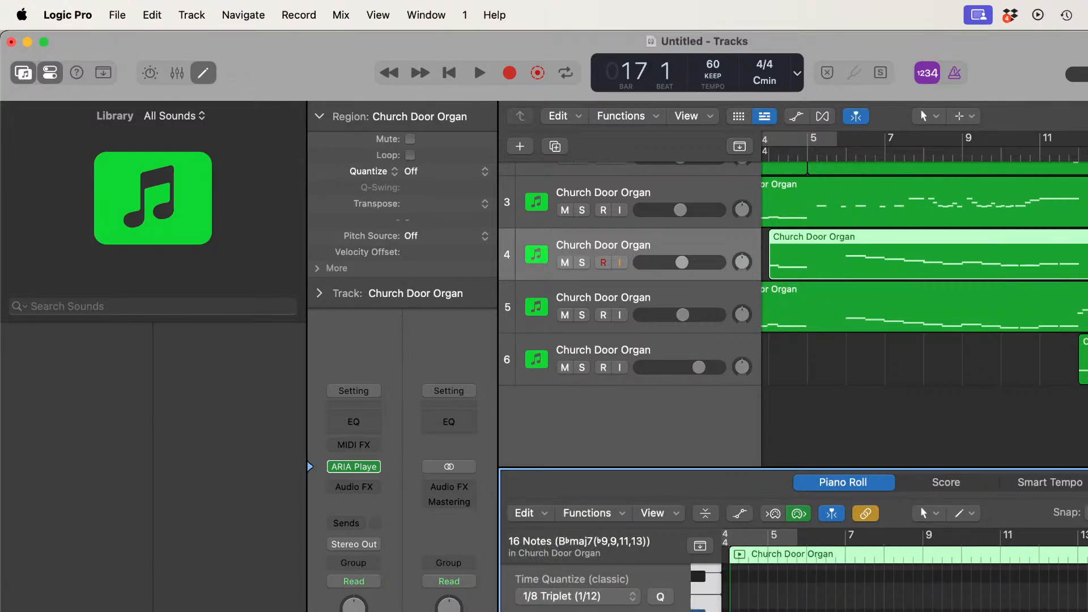
Step: Select all notes of track 5's region in the Piano Roll and quantize them to 1/16 Note
{"action": "left_click", "coordinate": [997, 309]}
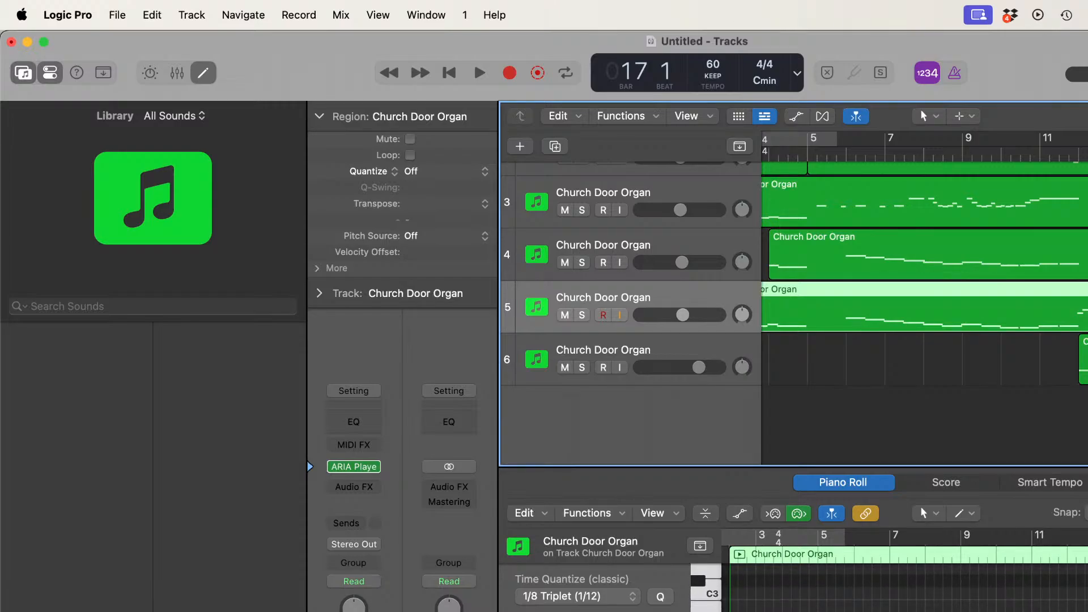
{"action": "left_click_drag", "start_coordinate": [1087, 580], "coordinate": [723, 611]}
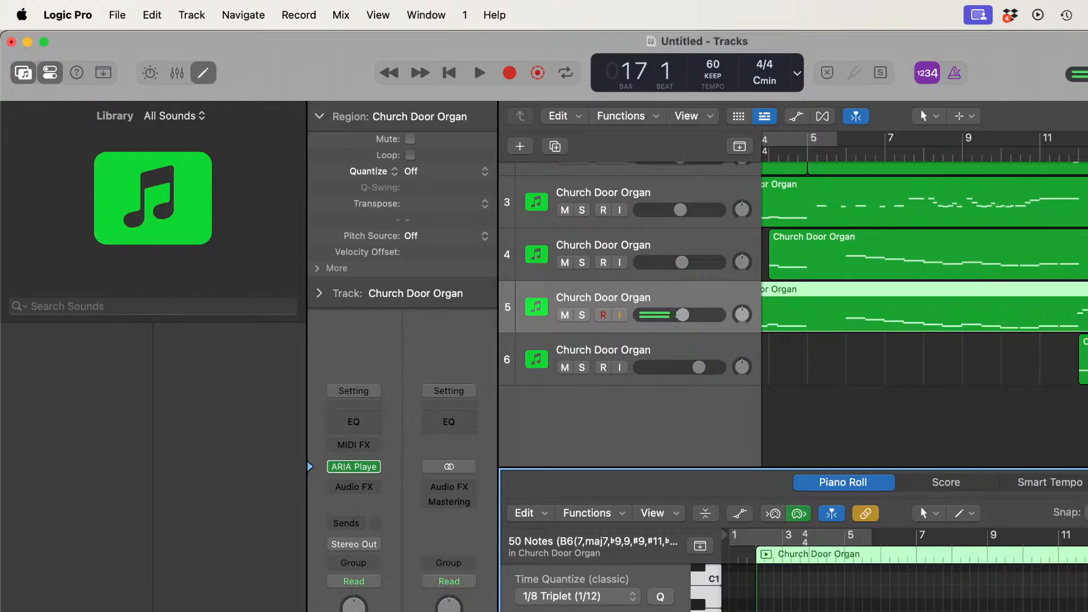
{"action": "left_click", "coordinate": [635, 597]}
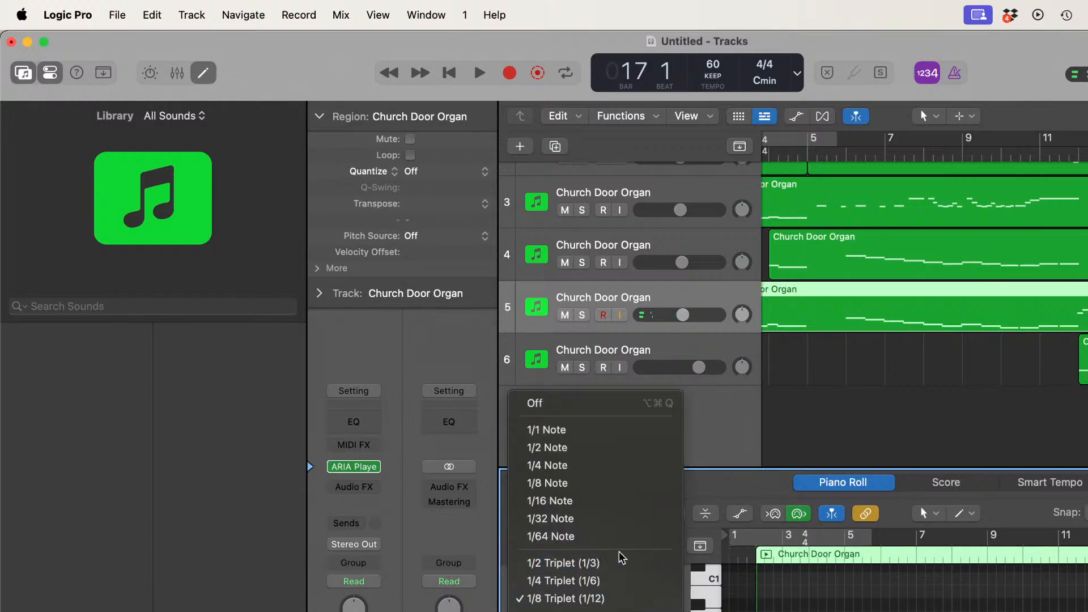
{"action": "left_click", "coordinate": [608, 503]}
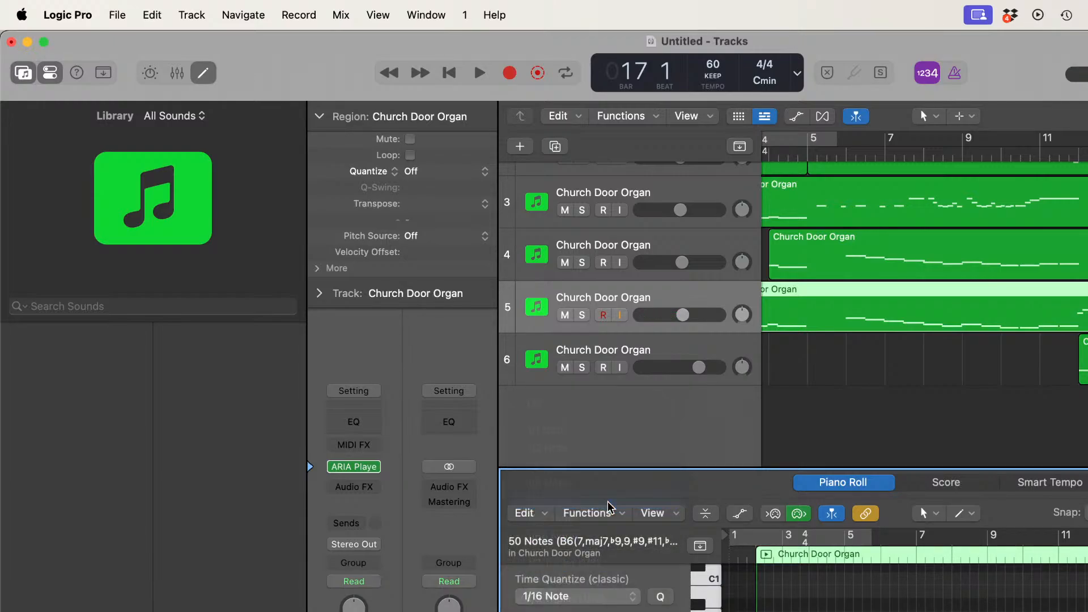
{"action": "left_click", "coordinate": [661, 596]}
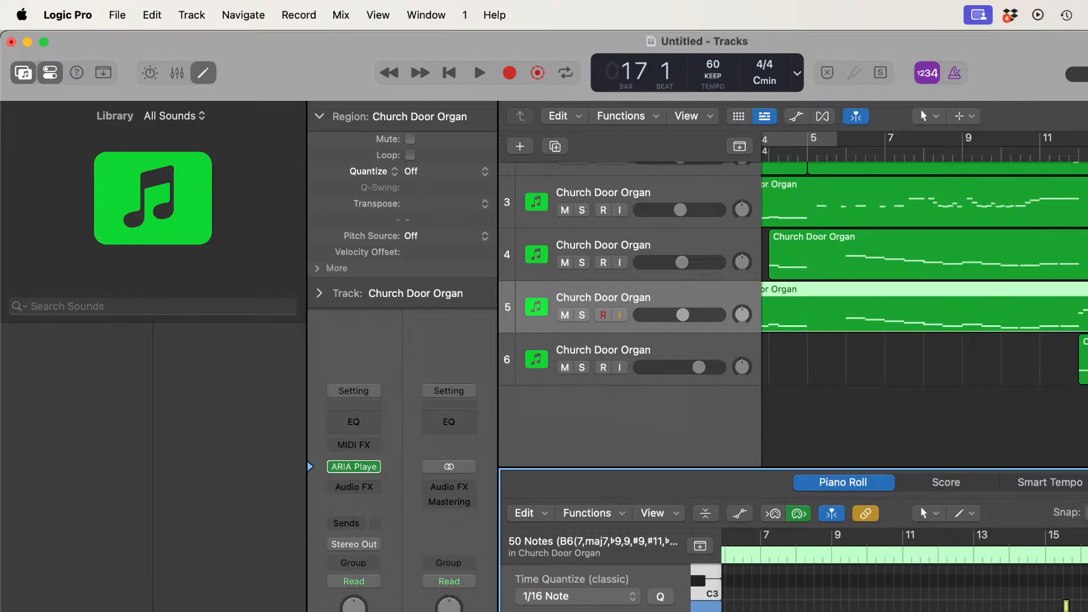
Step: Quantize the group of 18 notes late in track 5's region to 1/8 Triplet (1/12) and close the Piano Roll
{"action": "left_click_drag", "start_coordinate": [1038, 571], "coordinate": [1087, 611]}
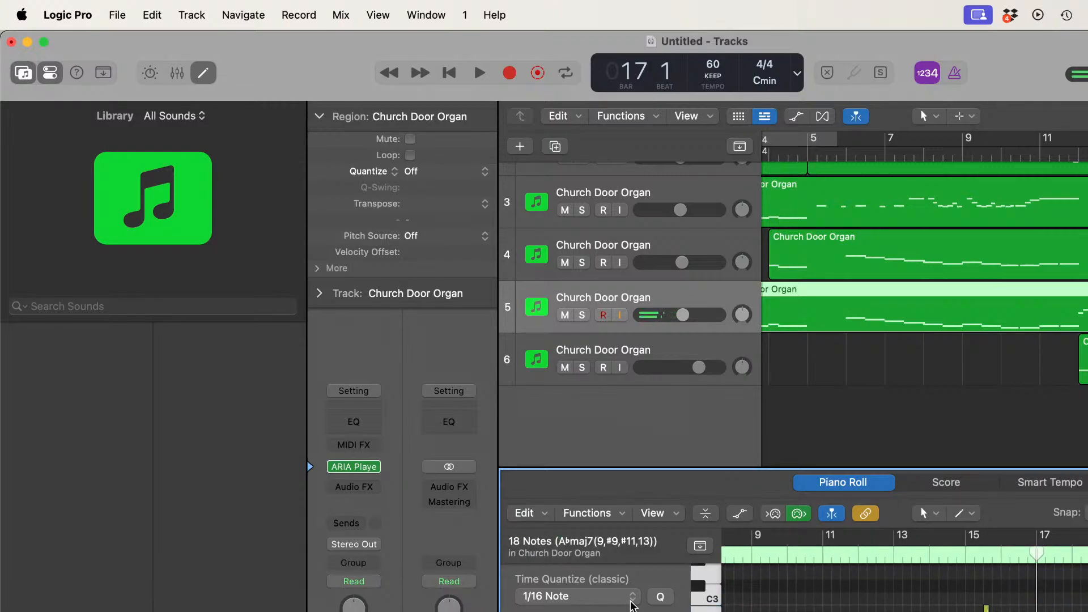
{"action": "left_click", "coordinate": [633, 600]}
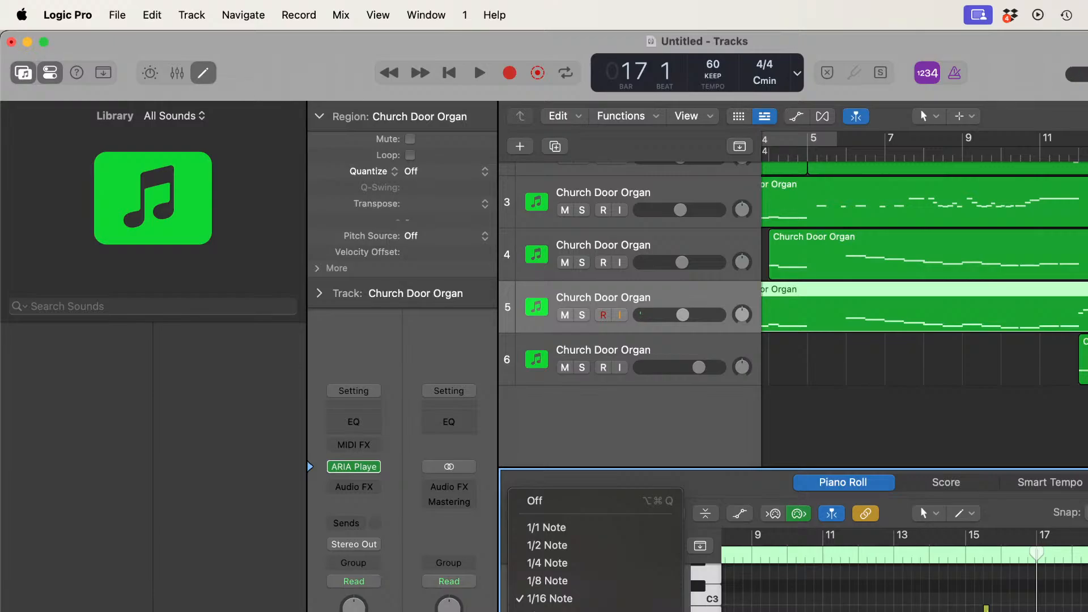
{"action": "left_click", "coordinate": [677, 596]}
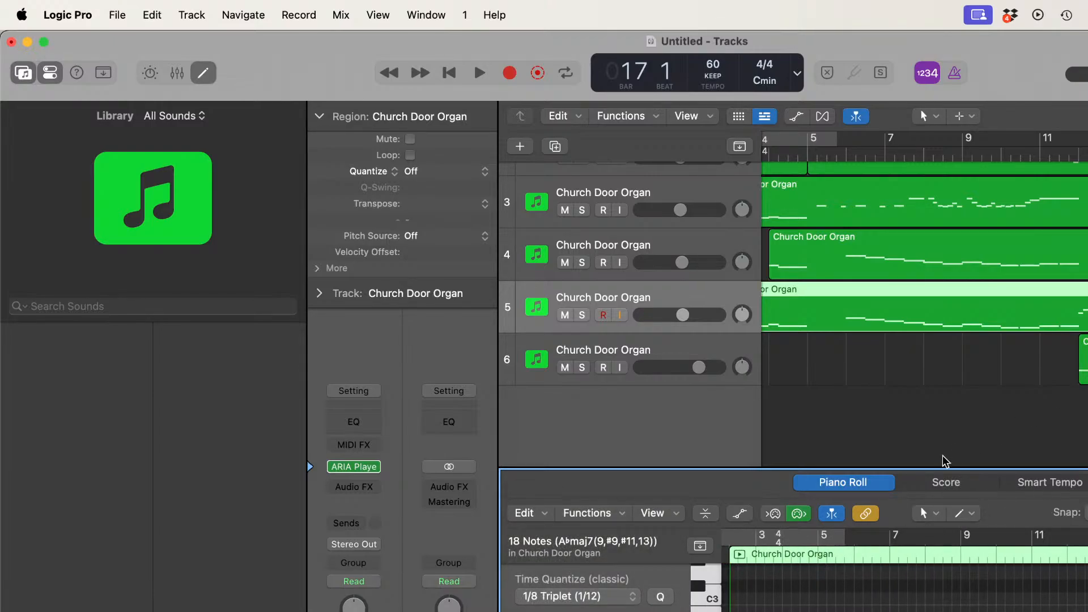
{"action": "key", "text": "e"}
Step: Play back the whole piece from bar 1 to about bar 20 to check the quantized parts
{"action": "scroll", "coordinate": [943, 454], "scroll_direction": "left", "scroll_amount": 3}
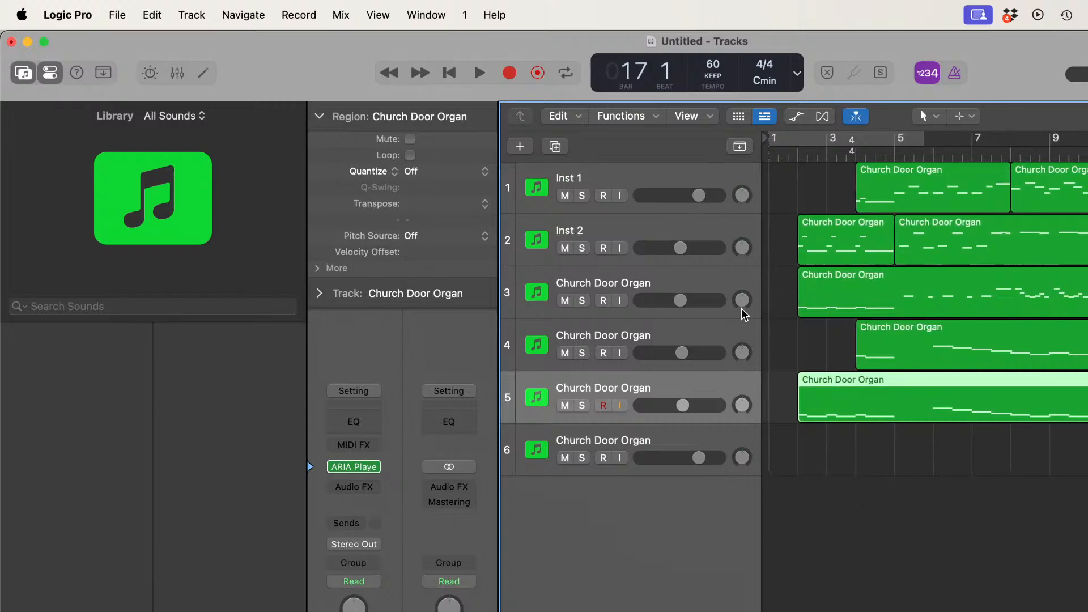
{"action": "left_click", "coordinate": [450, 73]}
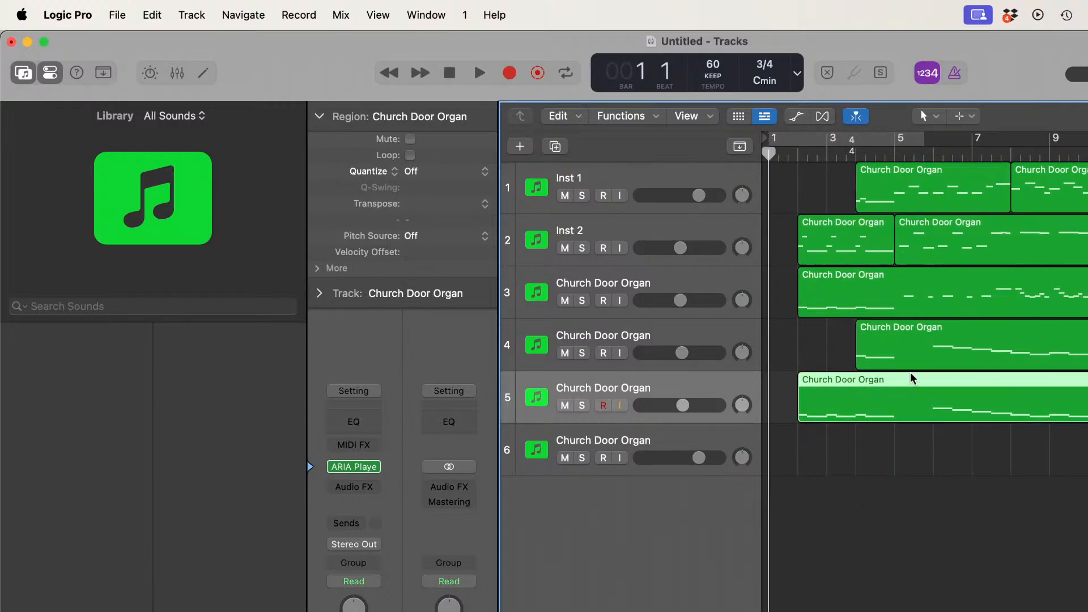
{"action": "left_click", "coordinate": [480, 73]}
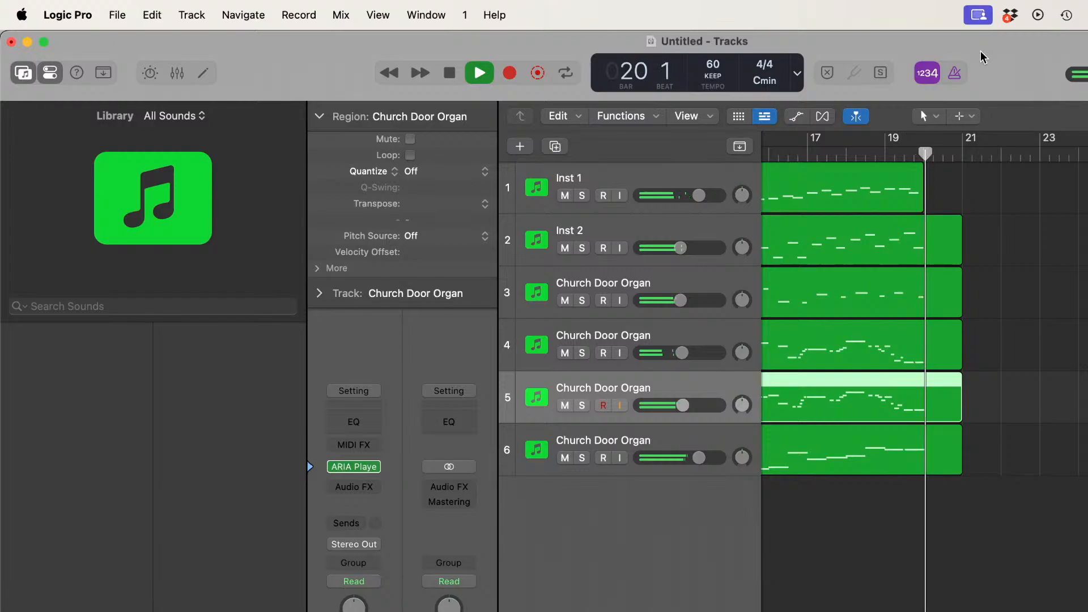
{"action": "key", "text": "space"}
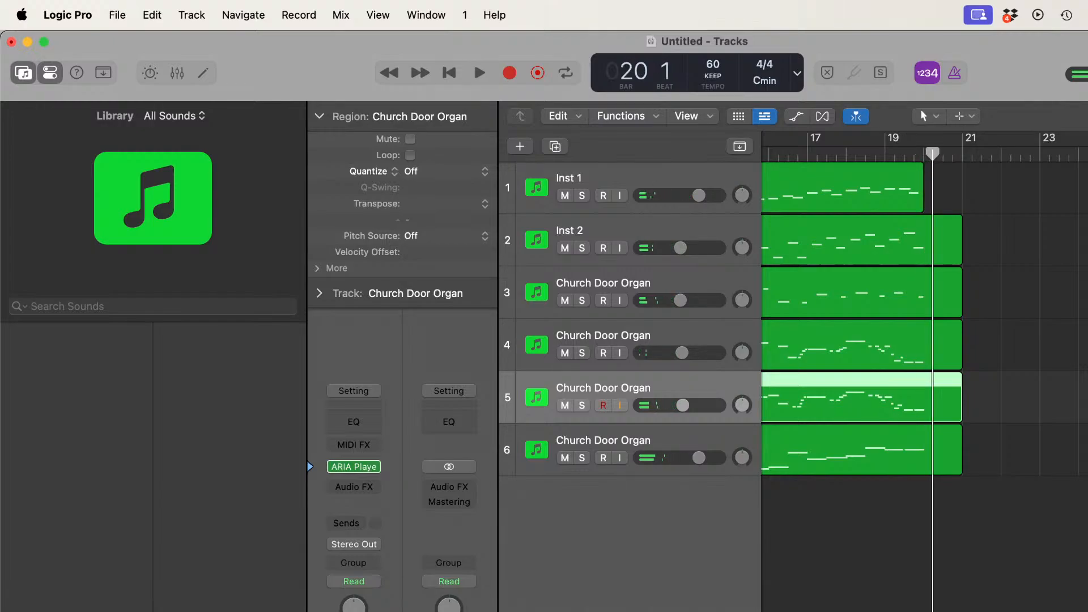
{"action": "scroll", "coordinate": [924, 318], "scroll_direction": "left", "scroll_amount": 10}
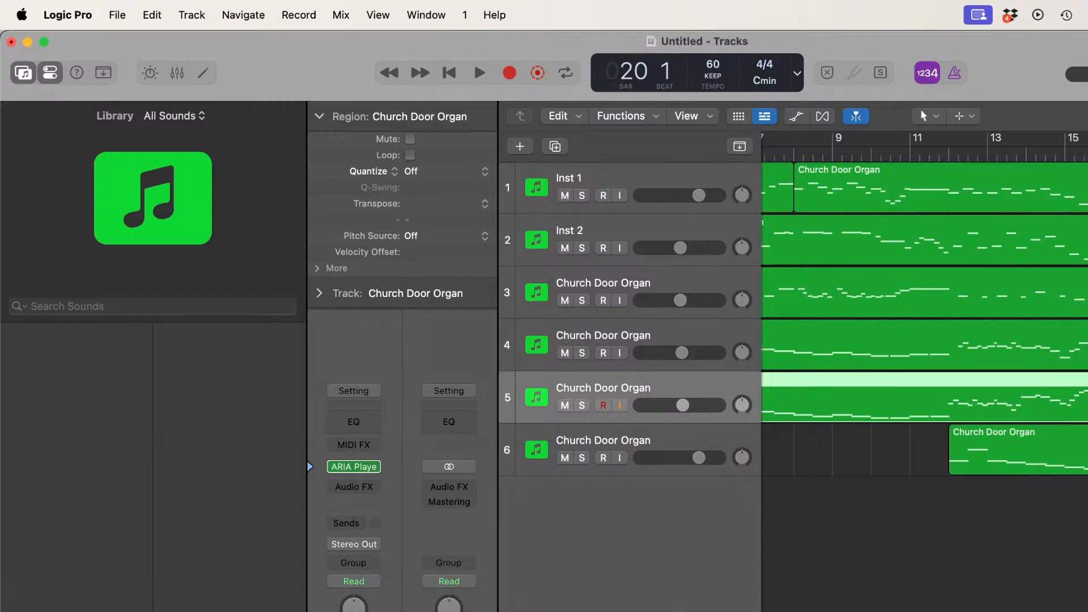
{"action": "scroll", "coordinate": [924, 317], "scroll_direction": "left", "scroll_amount": 8}
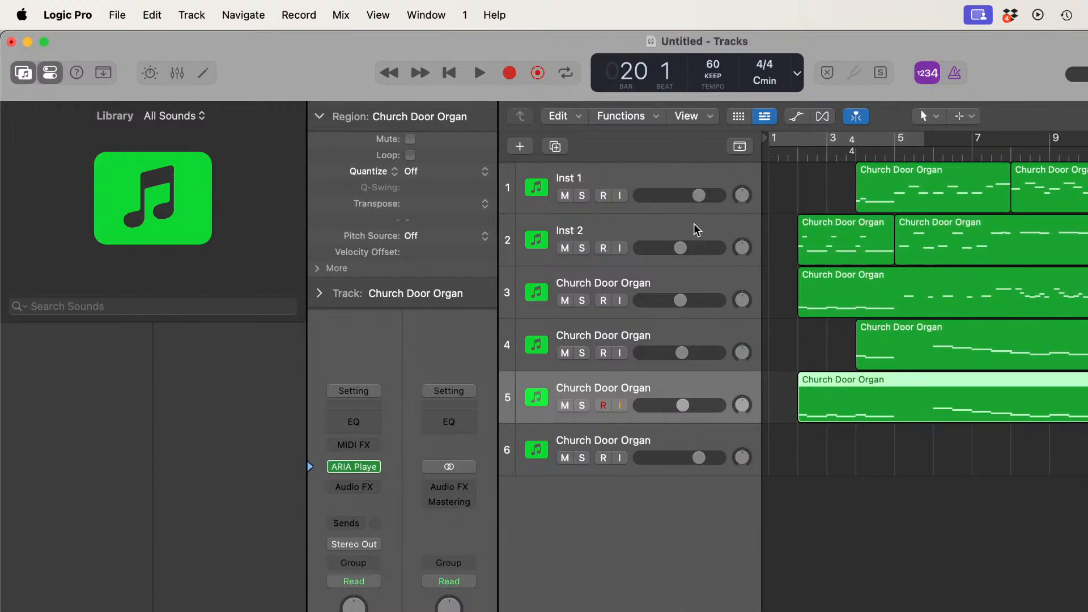
Step: Show track automation and set the automation mode of tracks 1 through 5 to Touch
{"action": "left_click", "coordinate": [686, 175]}
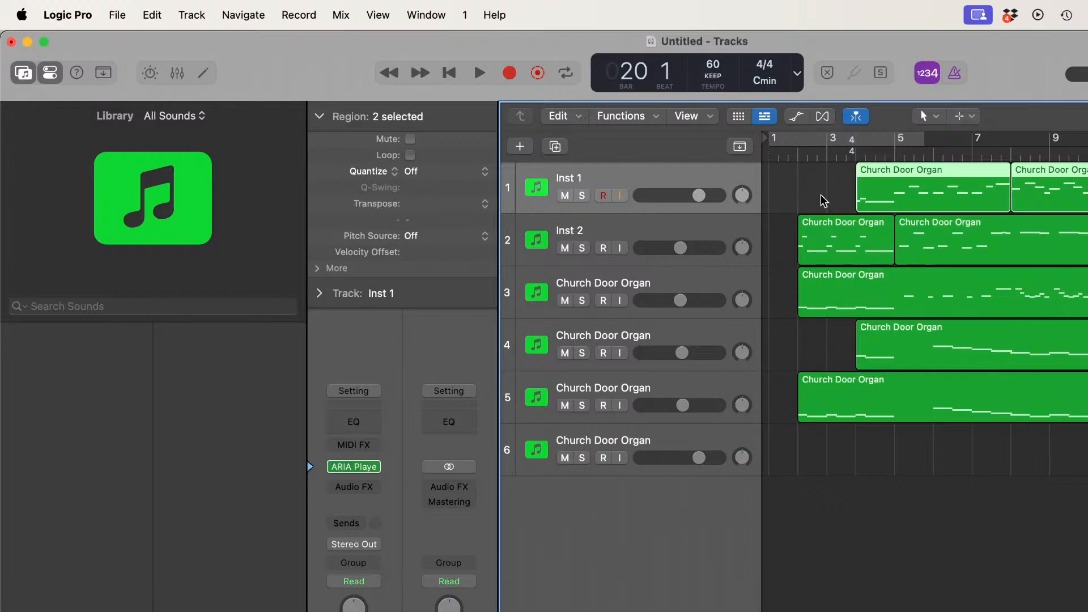
{"action": "left_click", "coordinate": [797, 118]}
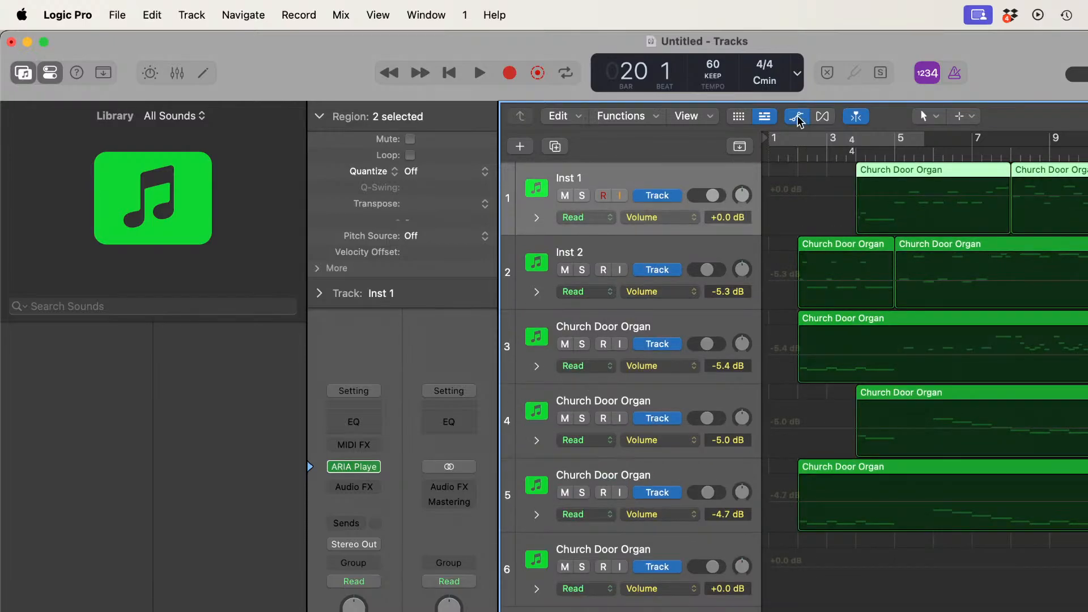
{"action": "left_click", "coordinate": [612, 217]}
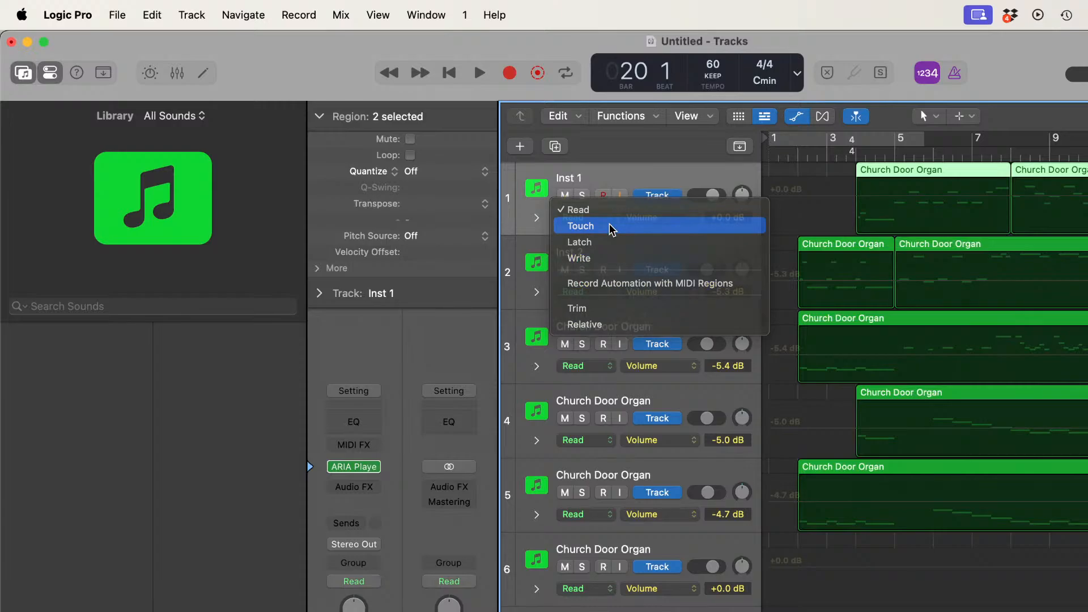
{"action": "left_click", "coordinate": [610, 224]}
{"action": "left_click", "coordinate": [608, 292]}
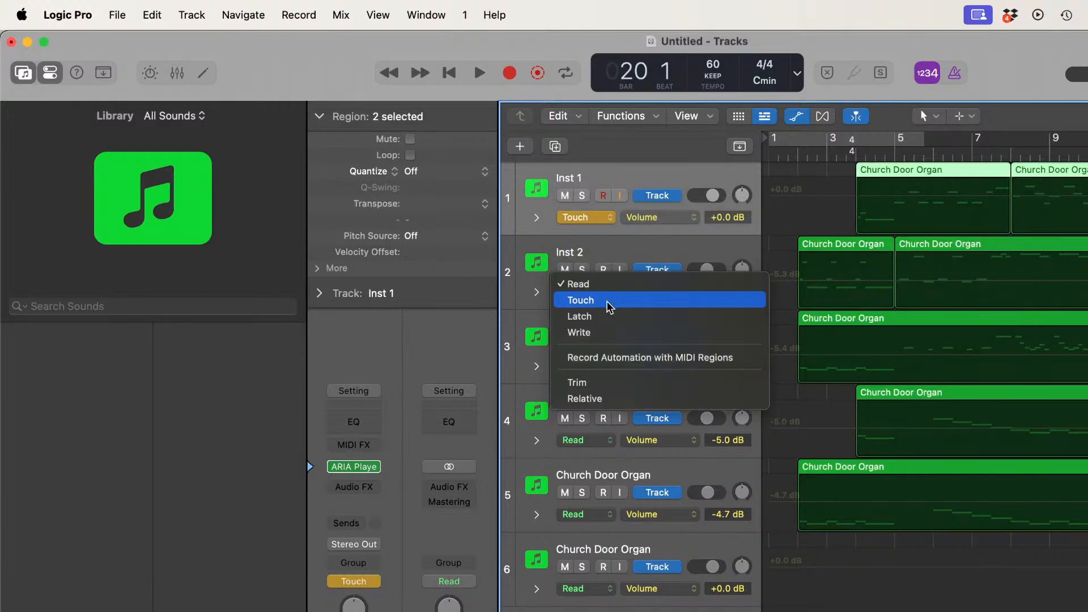
{"action": "left_click", "coordinate": [606, 301]}
{"action": "left_click", "coordinate": [603, 365]}
{"action": "left_click", "coordinate": [603, 376]}
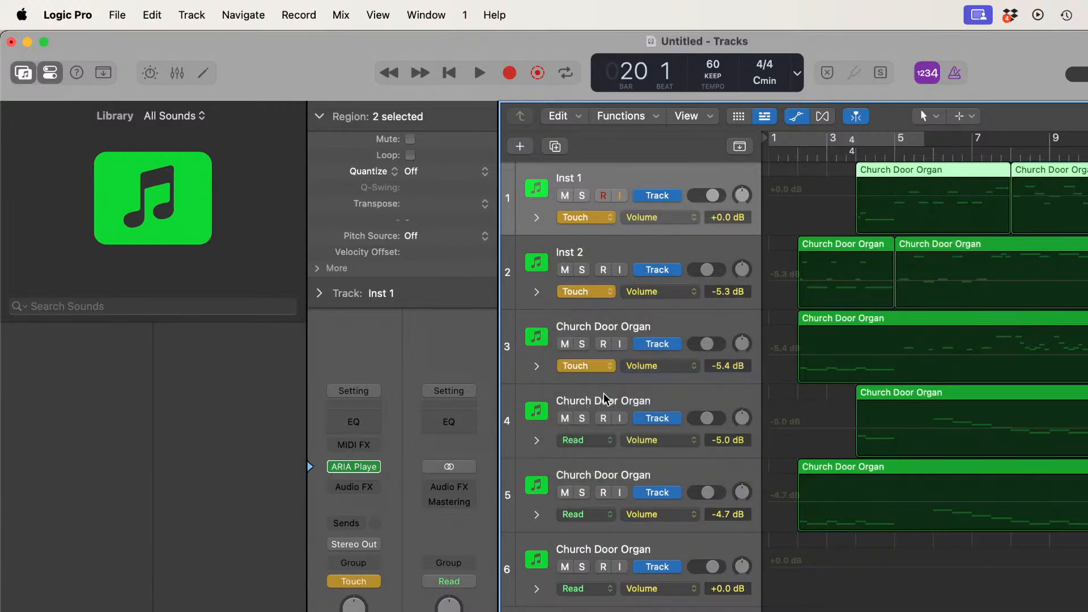
{"action": "left_click", "coordinate": [604, 440]}
{"action": "left_click", "coordinate": [604, 446]}
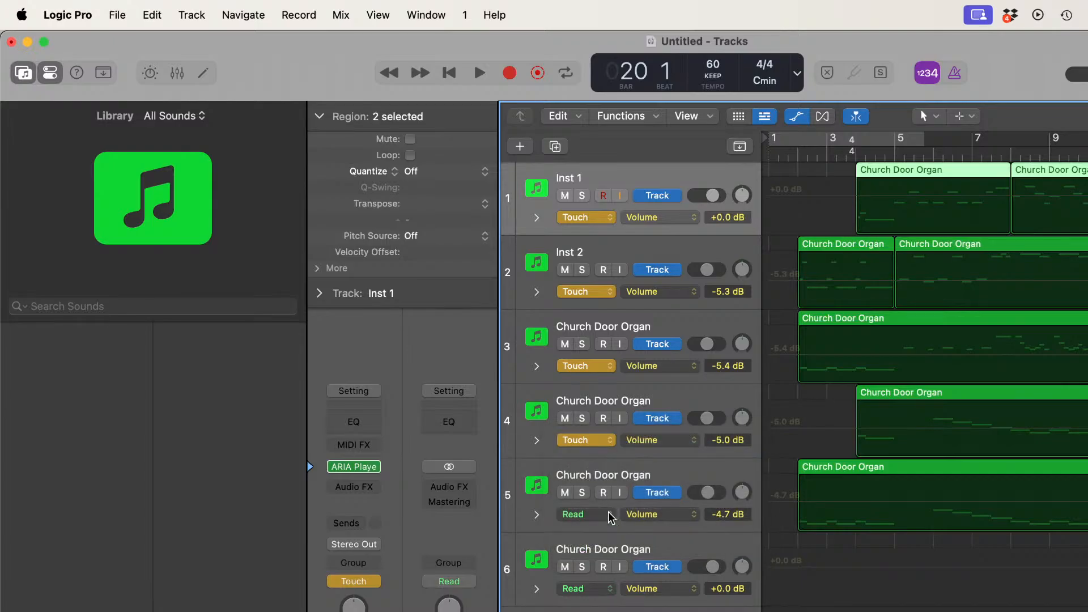
{"action": "left_click", "coordinate": [607, 513]}
{"action": "left_click", "coordinate": [608, 525]}
Step: Play the piece from the start to about bar 12 and raise track 6's volume to +6.0 dB
{"action": "scroll", "coordinate": [923, 351], "scroll_direction": "right", "scroll_amount": 8}
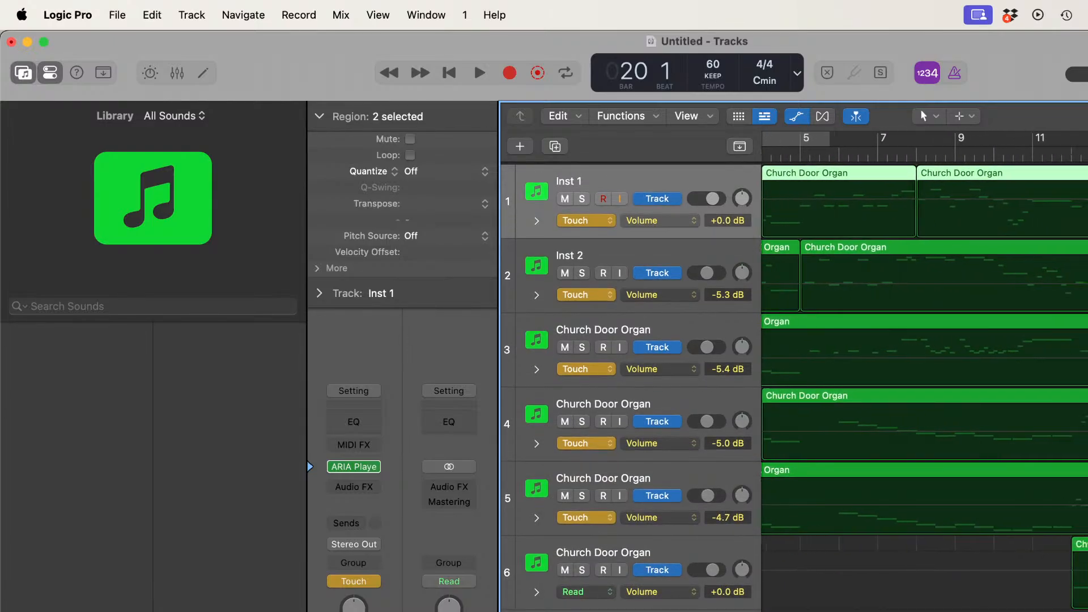
{"action": "scroll", "coordinate": [799, 549], "scroll_direction": "left", "scroll_amount": 8}
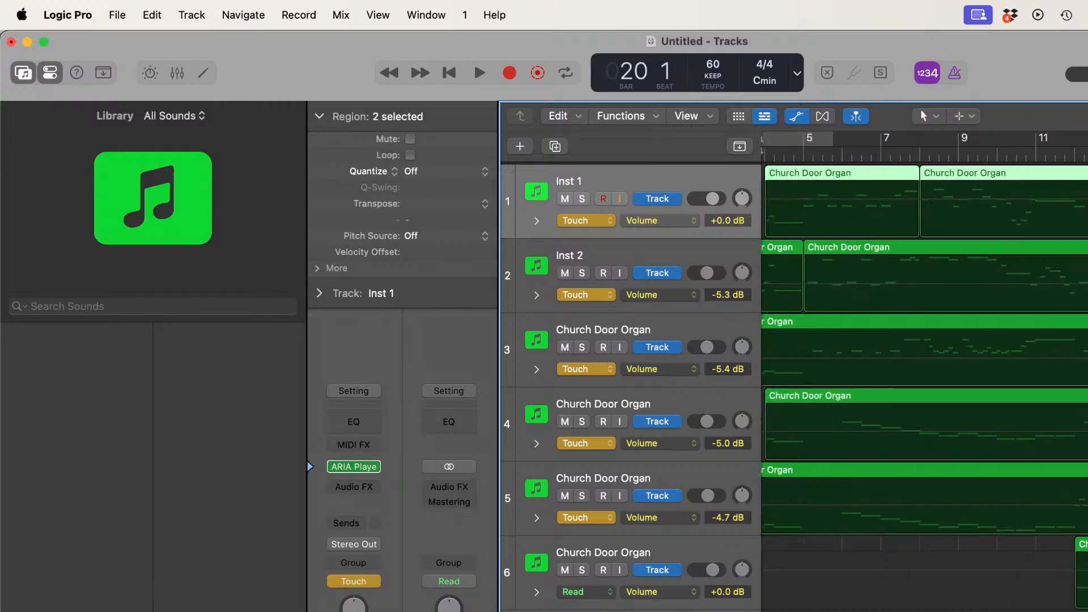
{"action": "key", "text": "Return"}
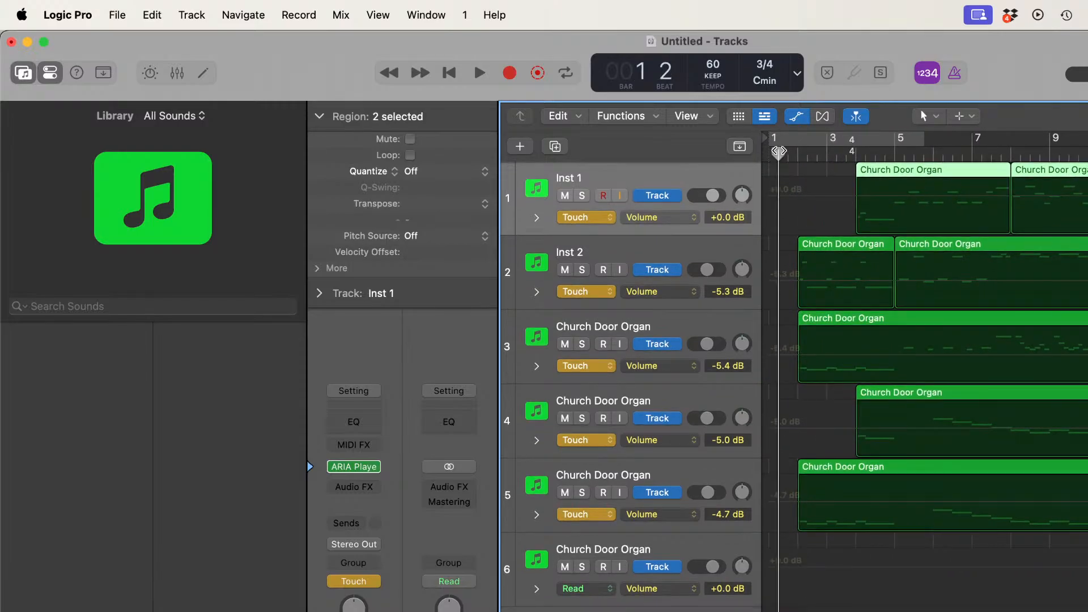
{"action": "key", "text": "space"}
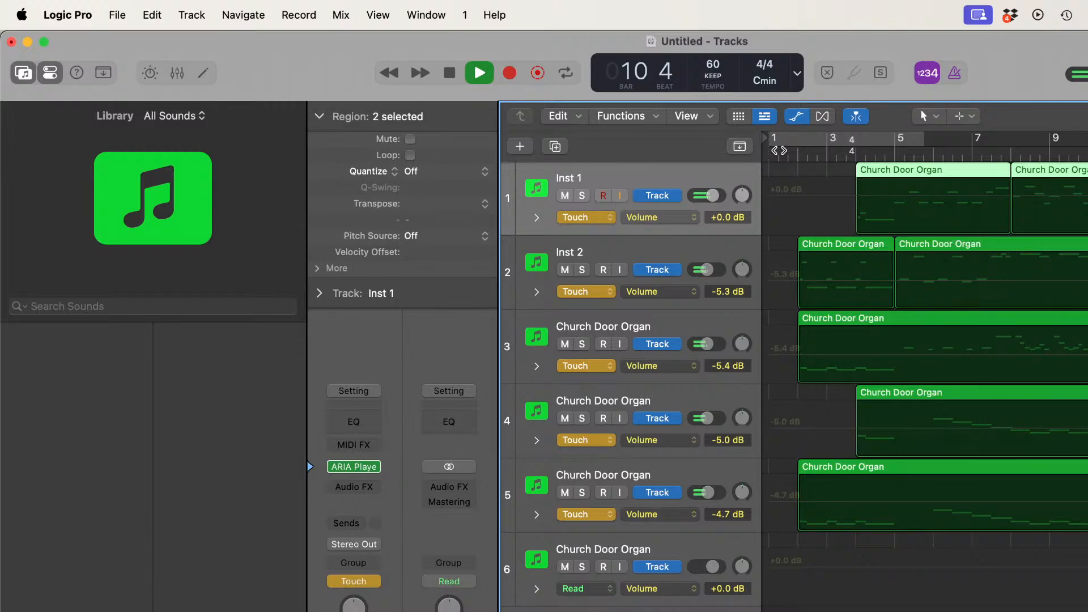
{"action": "left_click_drag", "start_coordinate": [715, 570], "coordinate": [789, 596]}
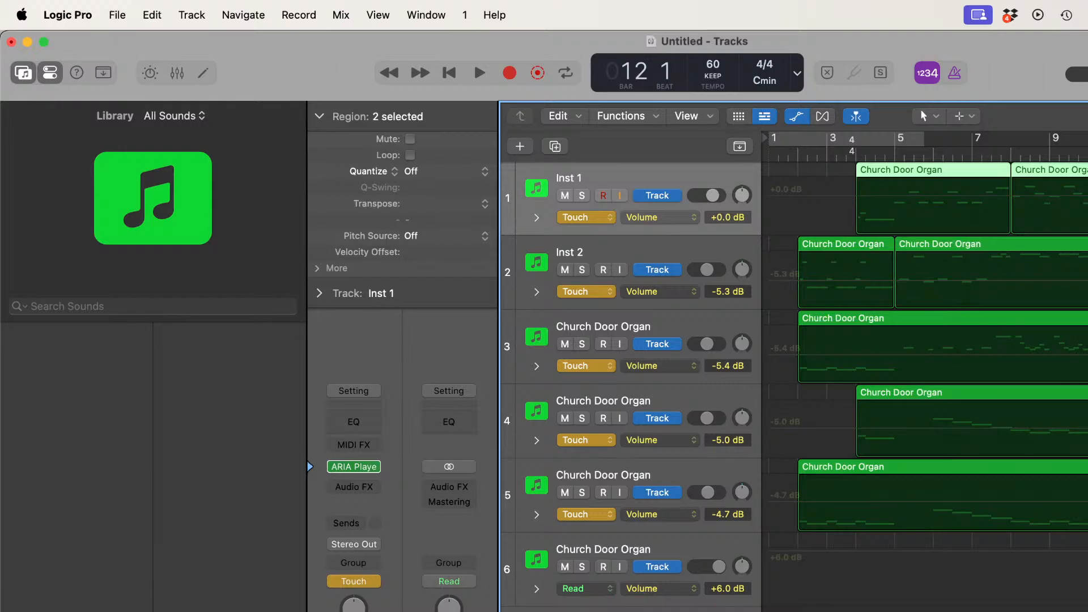
Step: Add volume automation to Inst 1 and Inst 2, lowering them to -6.0 dB and -8.3 dB at about bar 12
{"action": "left_click", "coordinate": [1077, 210]}
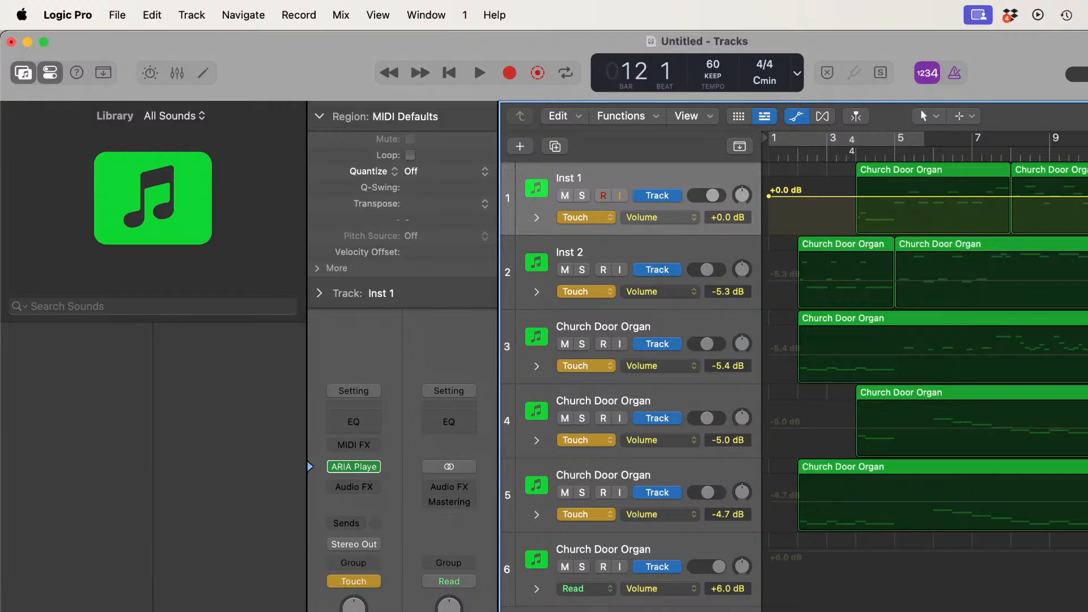
{"action": "left_click_drag", "start_coordinate": [1076, 196], "coordinate": [1077, 207]}
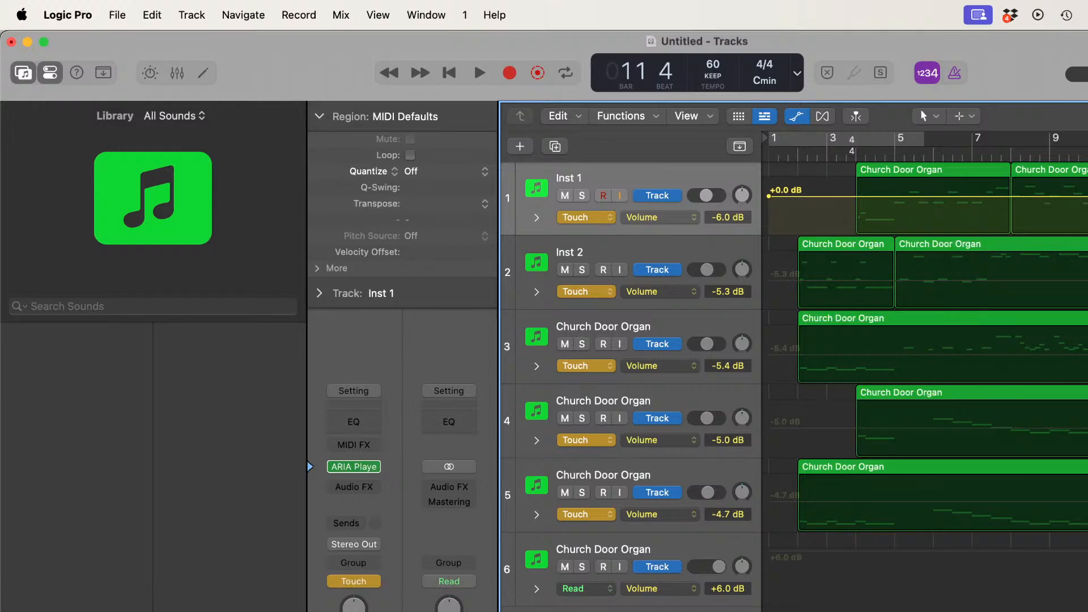
{"action": "left_click", "coordinate": [1077, 279]}
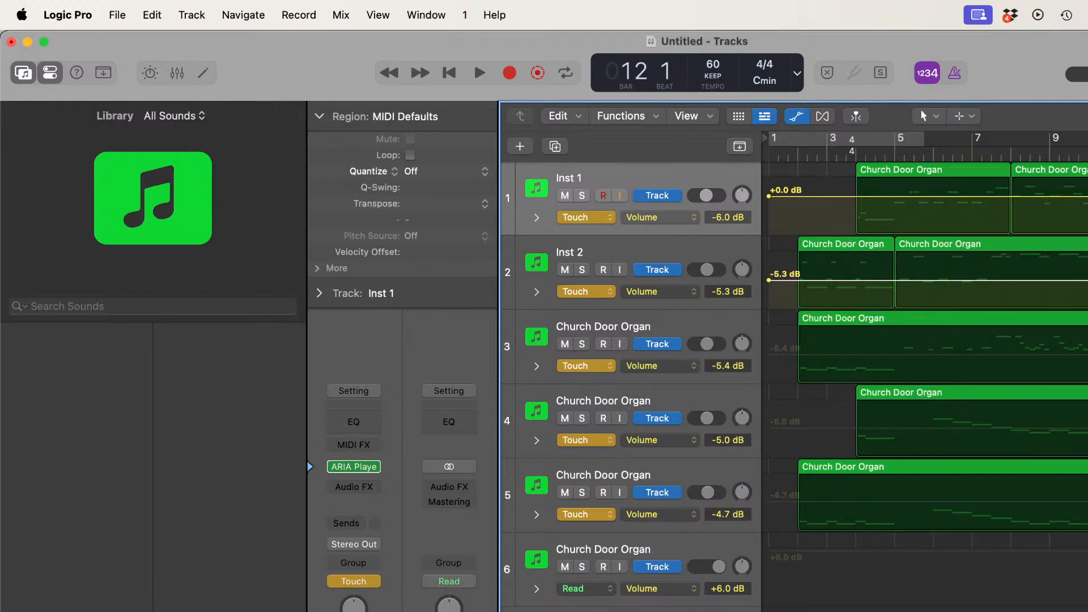
{"action": "left_click_drag", "start_coordinate": [707, 269], "coordinate": [704, 269]}
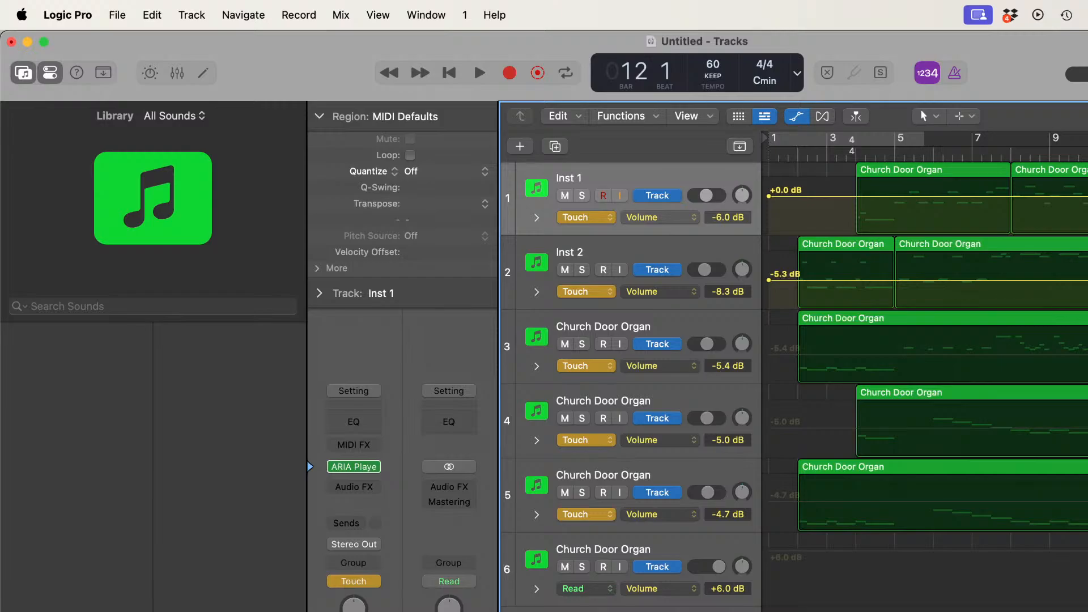
Step: Add volume automation to tracks 3 and 4, setting track 3 to -8.4 dB and track 4 to +0.0 dB at about bar 12
{"action": "left_click", "coordinate": [769, 355]}
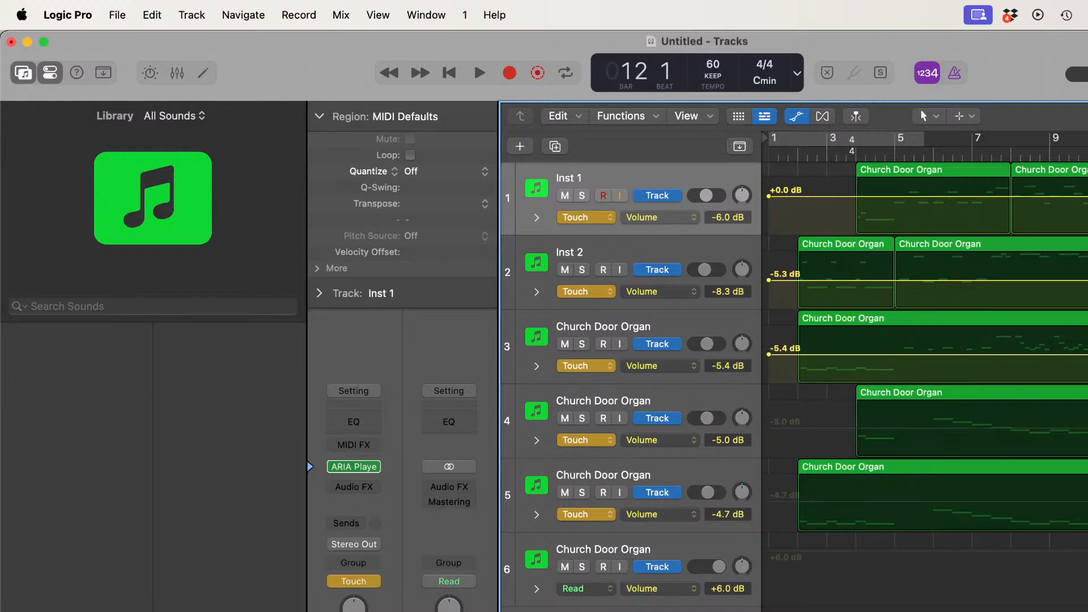
{"action": "left_click_drag", "start_coordinate": [1087, 355], "coordinate": [1087, 362]}
{"action": "left_click", "coordinate": [1087, 428]}
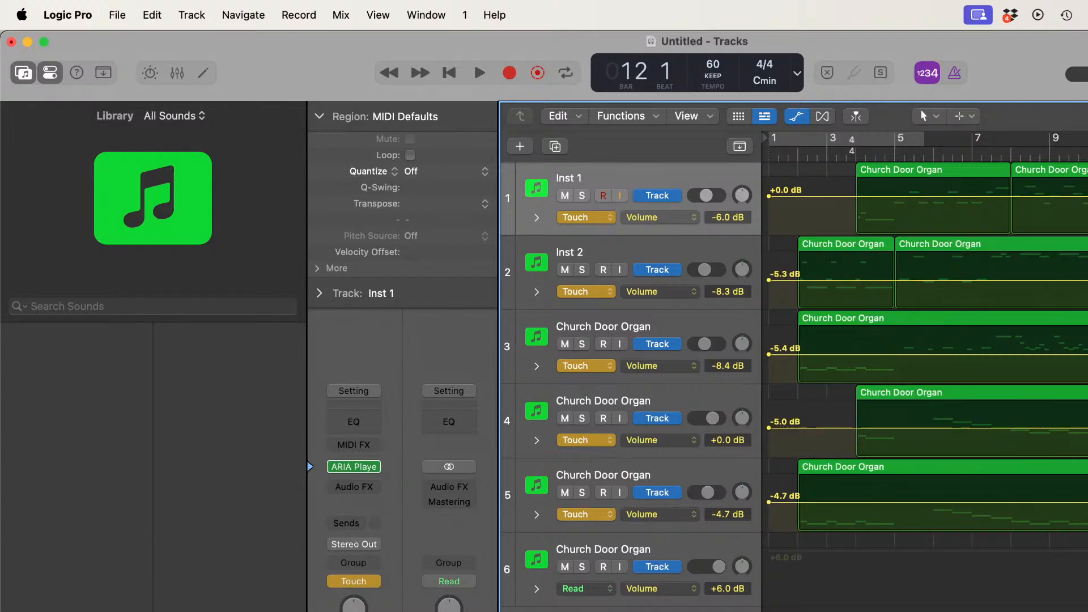
Step: Raise track 5's volume automation to -0.1 dB at about bar 12 and play the piece from the start to bar 18
{"action": "left_click_drag", "start_coordinate": [707, 493], "coordinate": [712, 493]}
{"action": "left_click", "coordinate": [449, 73]}
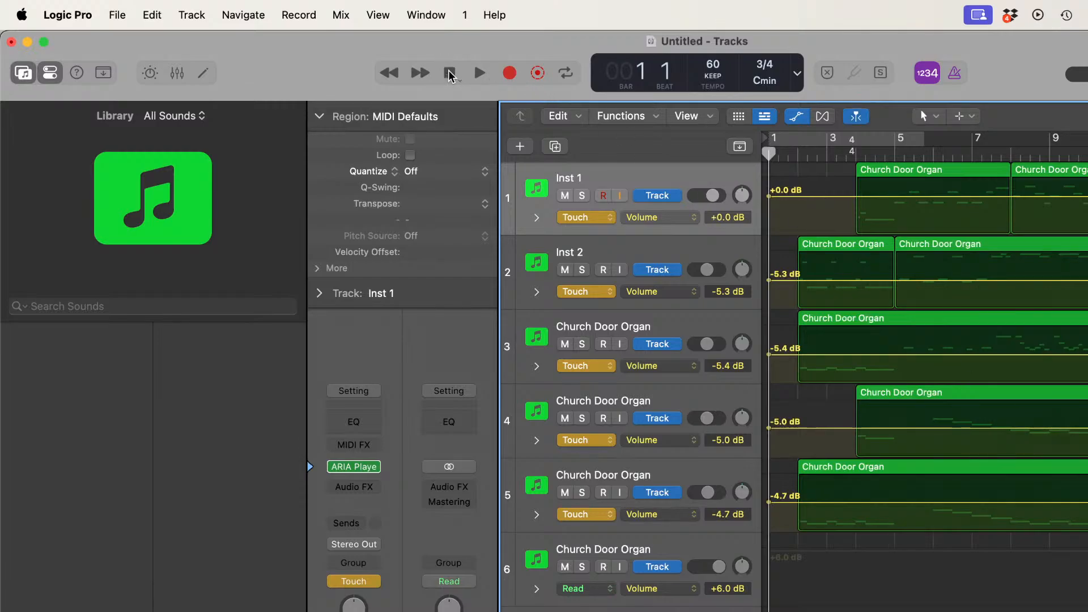
{"action": "key", "text": "space"}
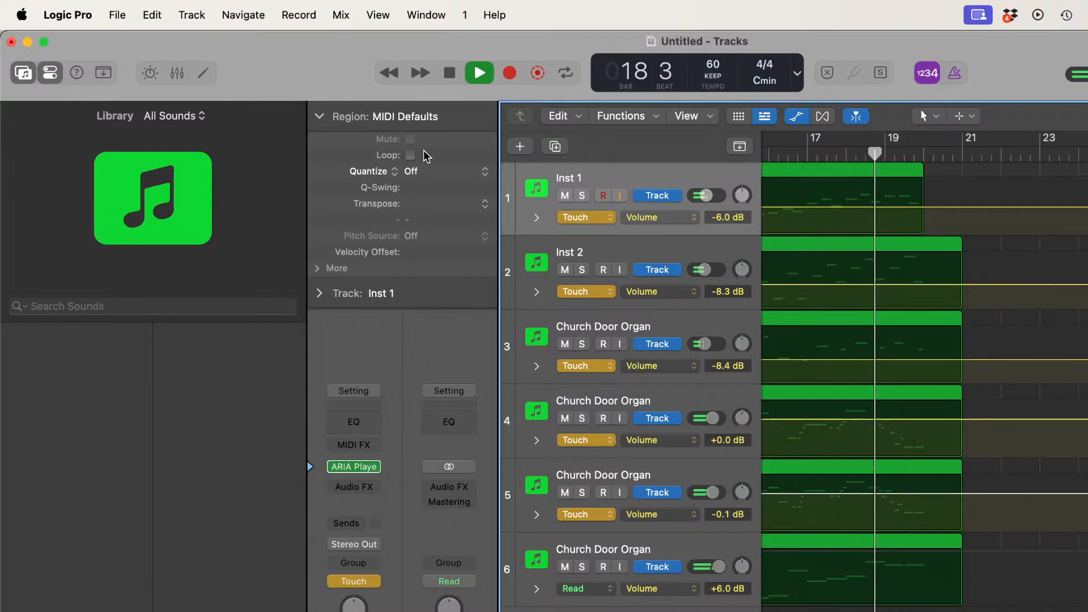
{"action": "key", "text": "space"}
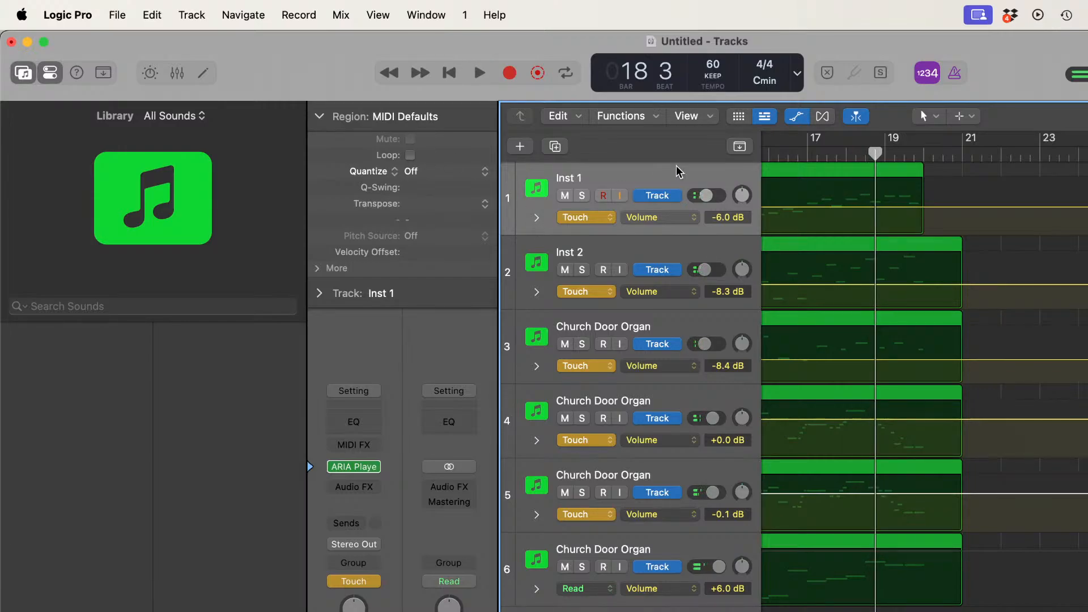
Step: Hide the track automation and open track 4's Church Door Organ region in the Piano Roll
{"action": "left_click", "coordinate": [792, 120]}
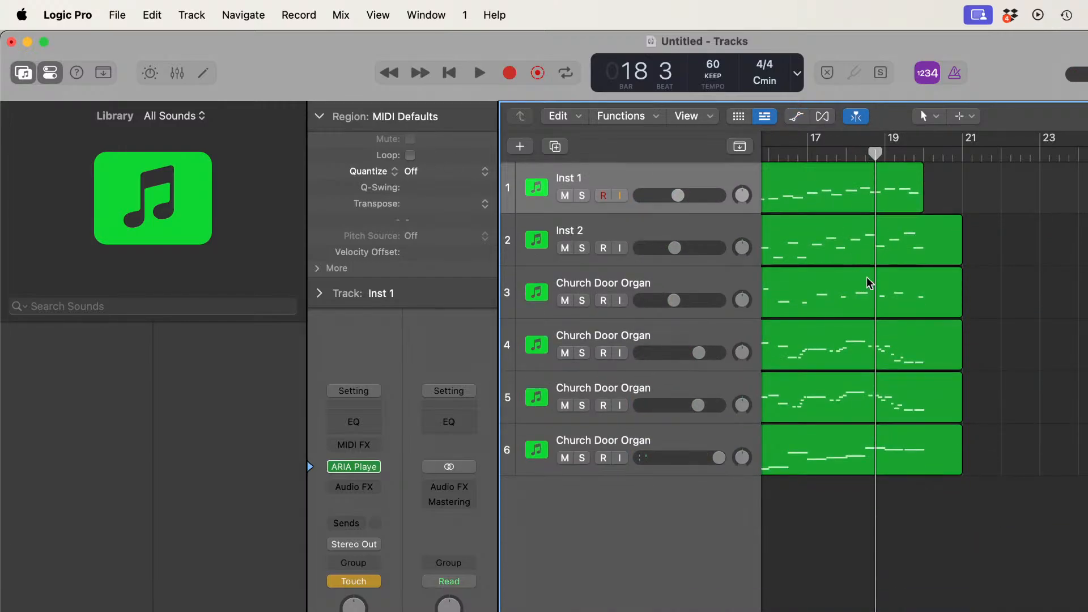
{"action": "left_click", "coordinate": [837, 348]}
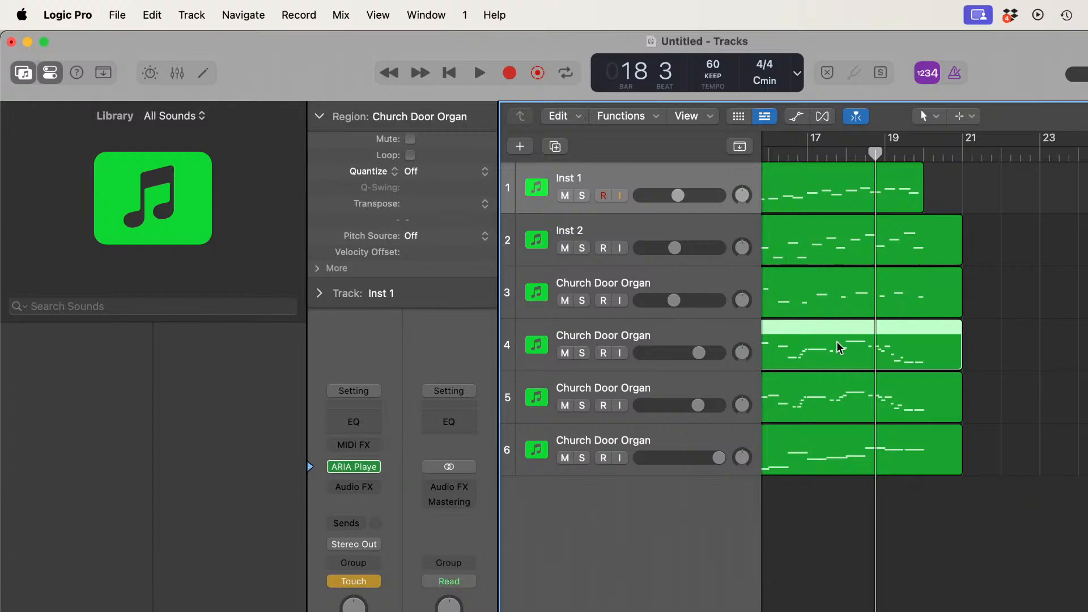
{"action": "double_click", "coordinate": [837, 341]}
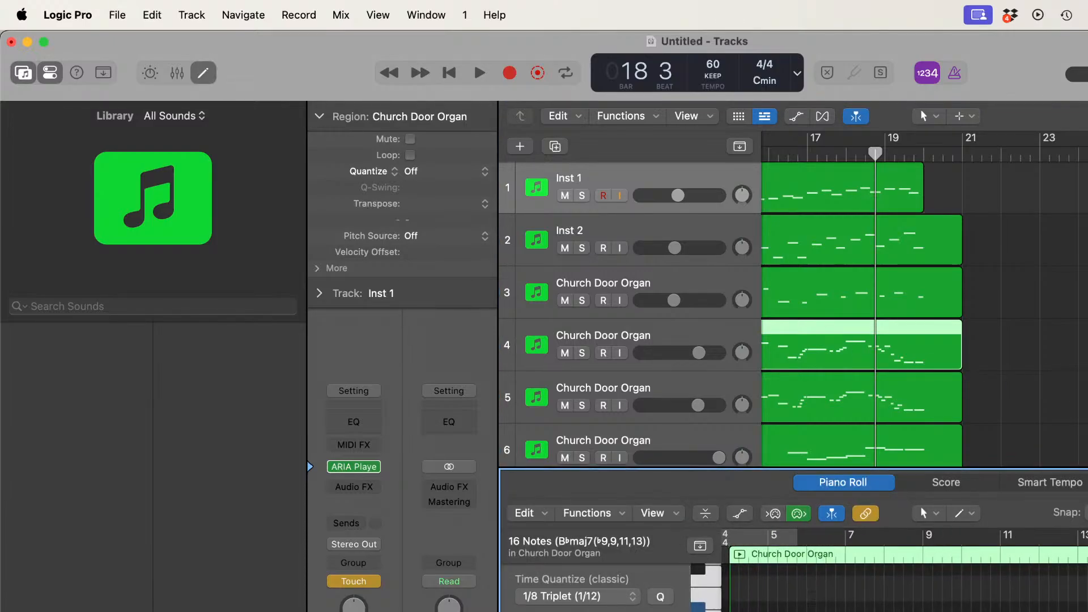
Step: Move the playhead back to bar 17 and reselect track 4's region
{"action": "key", "text": "comma"}
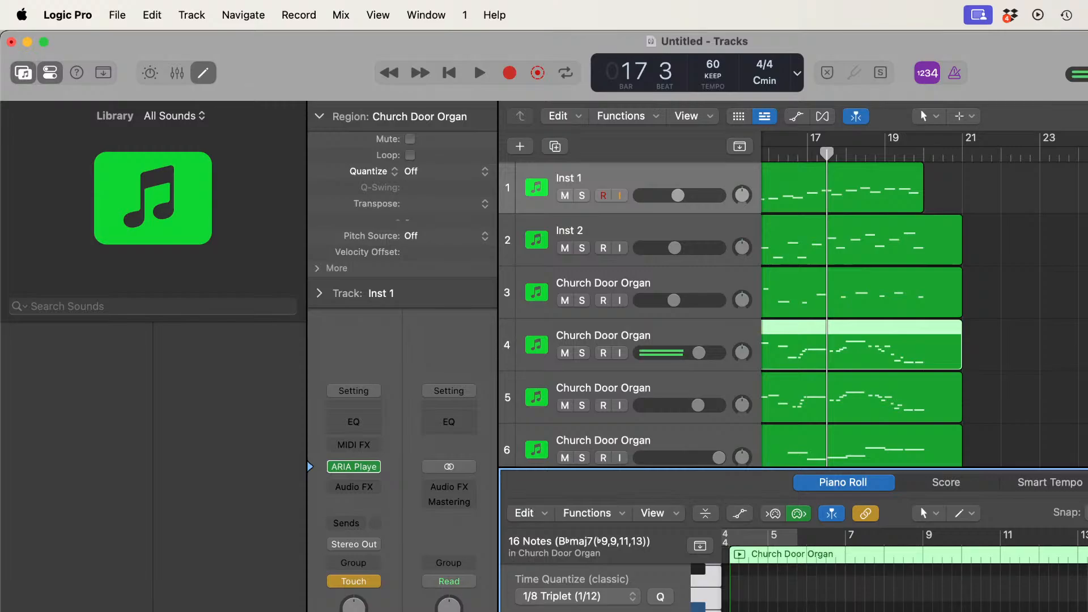
{"action": "key", "text": "Down"}
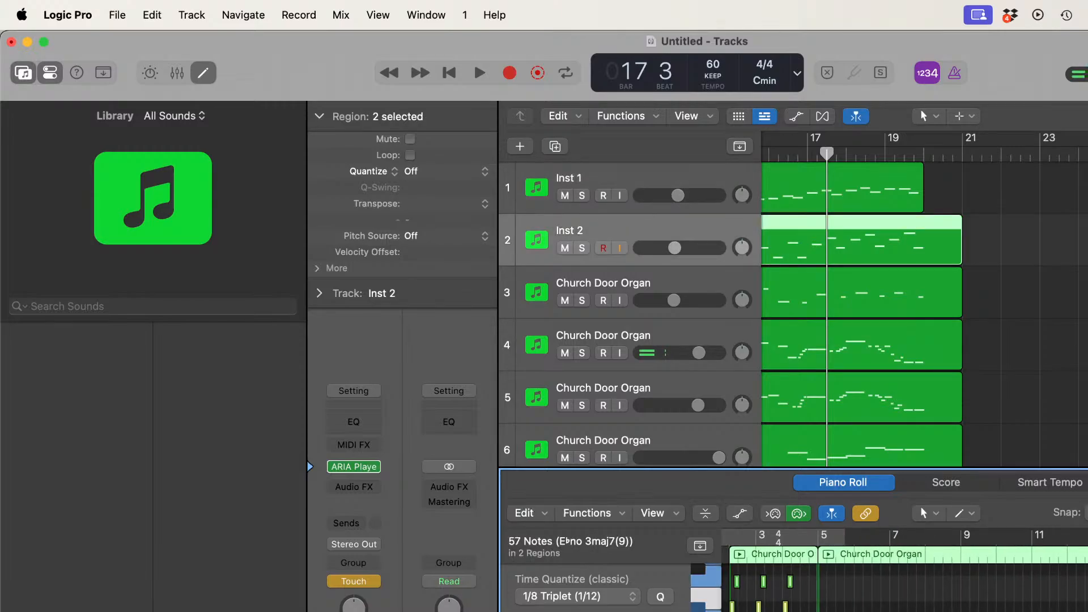
{"action": "scroll", "coordinate": [1035, 391], "scroll_direction": "left", "scroll_amount": 5}
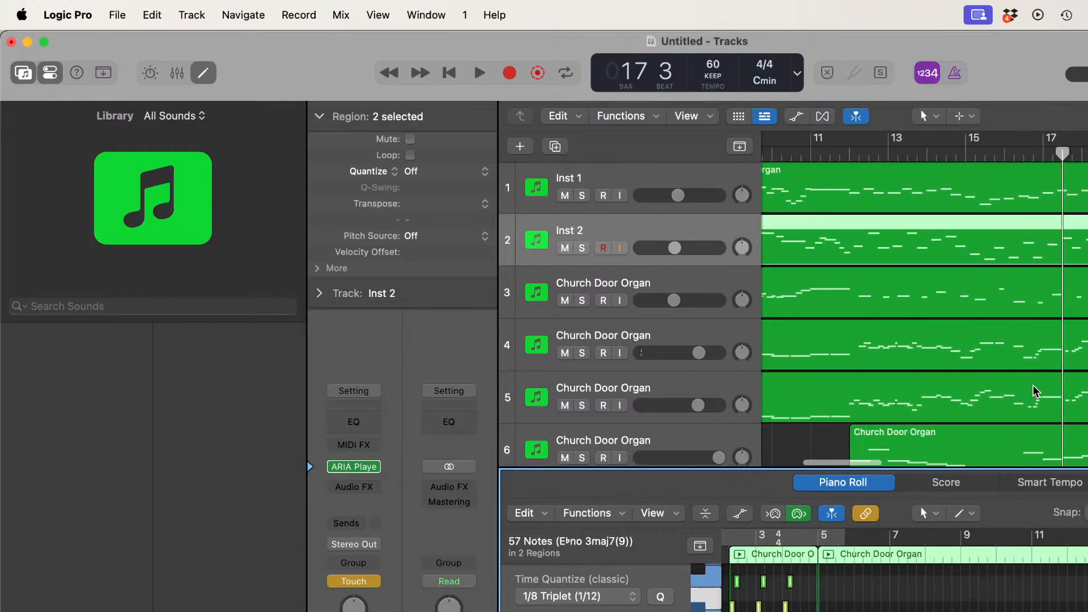
{"action": "scroll", "coordinate": [1035, 391], "scroll_direction": "left", "scroll_amount": 2}
{"action": "scroll", "coordinate": [1035, 391], "scroll_direction": "down", "scroll_amount": 2}
{"action": "scroll", "coordinate": [1048, 387], "scroll_direction": "up", "scroll_amount": 2}
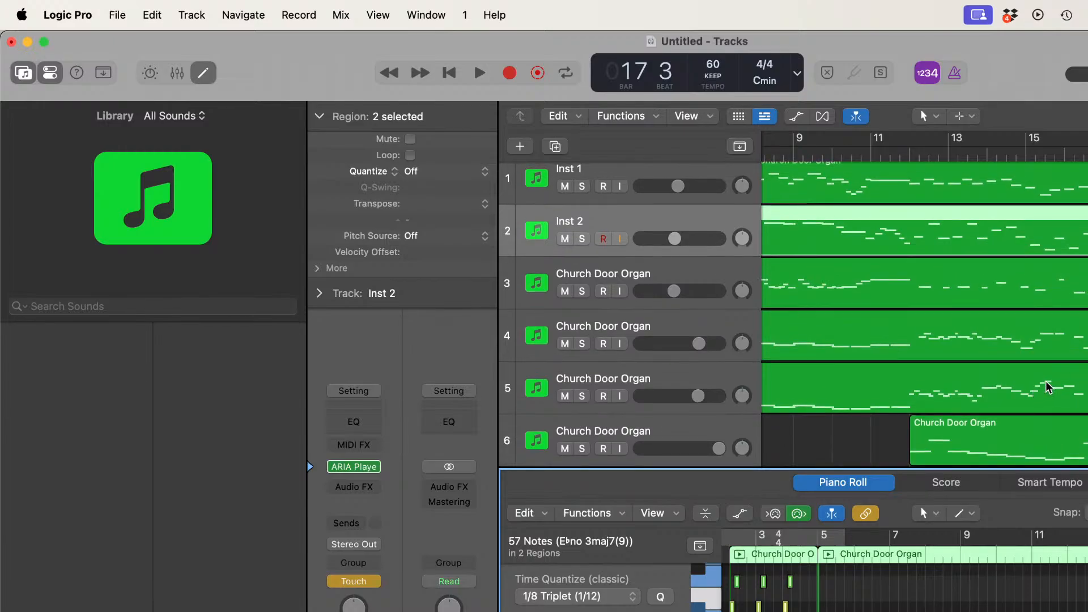
{"action": "left_click", "coordinate": [1073, 355]}
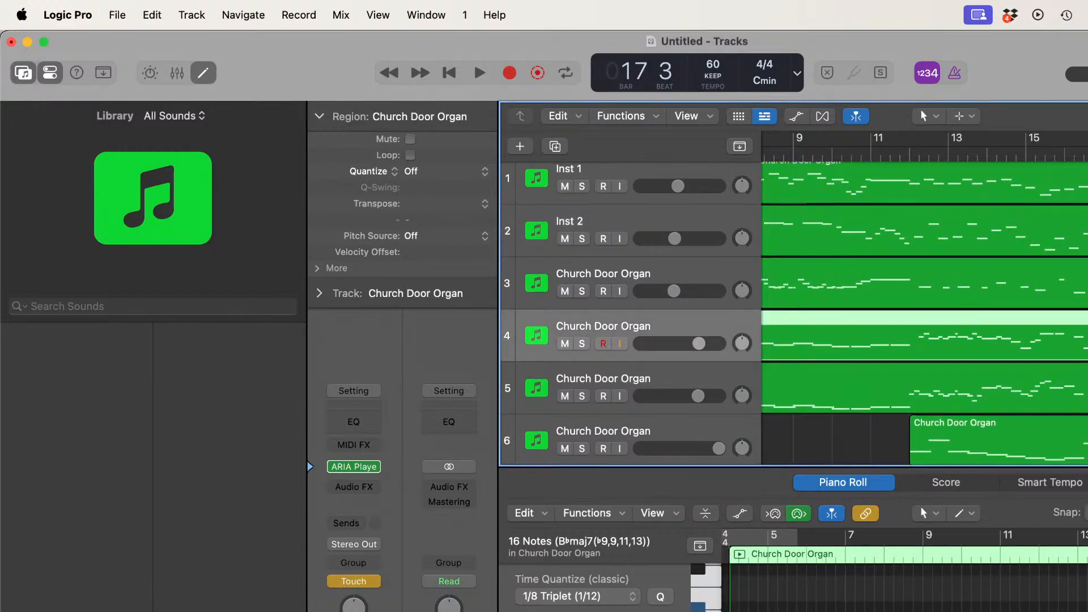
Step: Delete a note from track 4's region in the Piano Roll and select a single remaining note
{"action": "left_click", "coordinate": [1049, 606]}
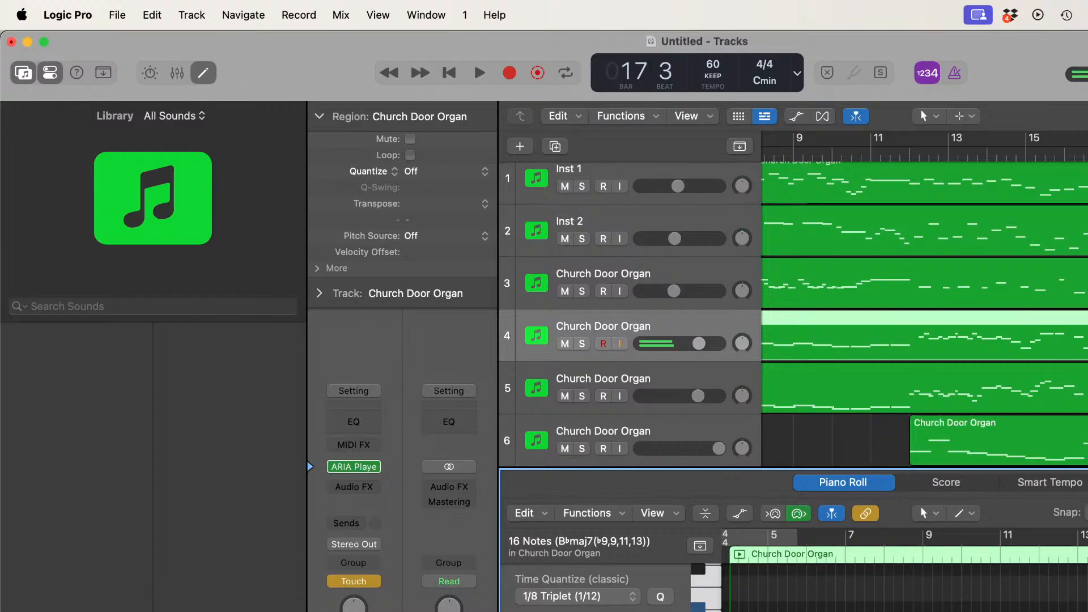
{"action": "key", "text": "Delete"}
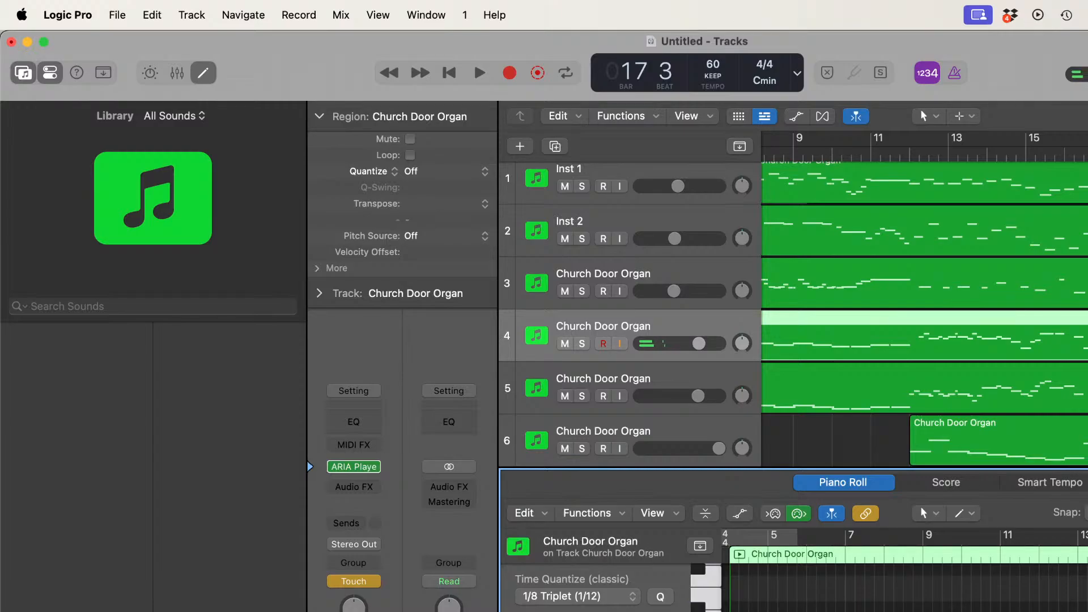
{"action": "left_click", "coordinate": [1049, 606]}
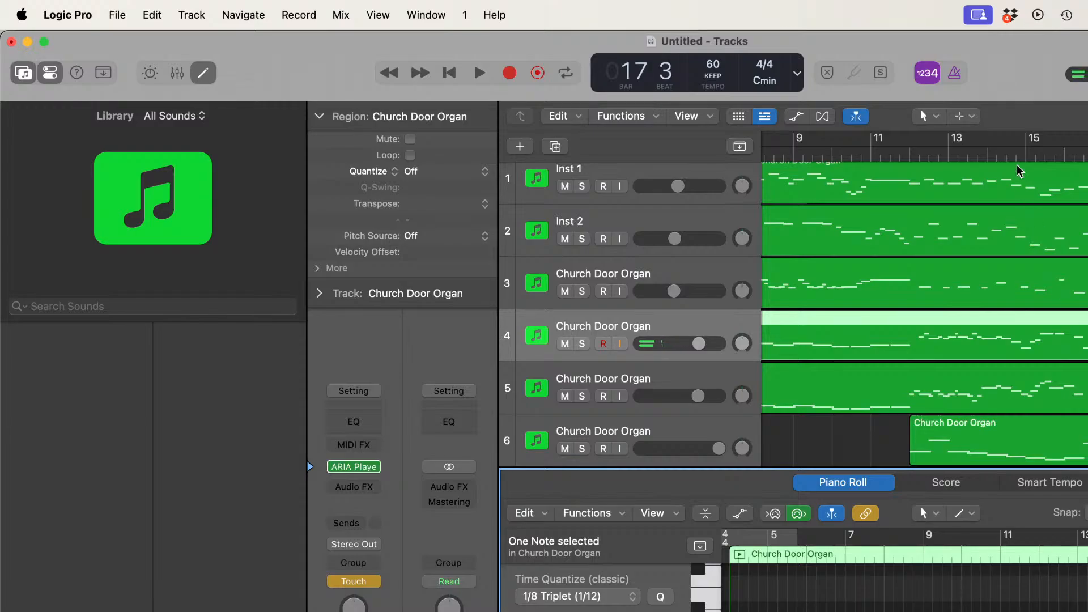
Step: Play on from bar 17 to bar 18, and replay the passage from about bar 15 to bar 19
{"action": "key", "text": "space"}
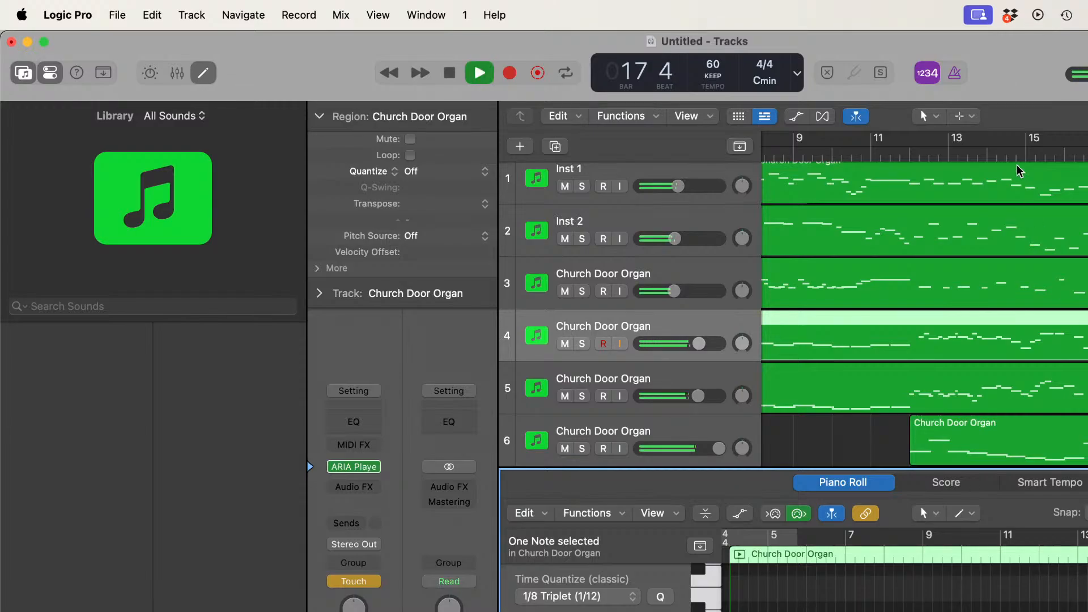
{"action": "key", "text": "space"}
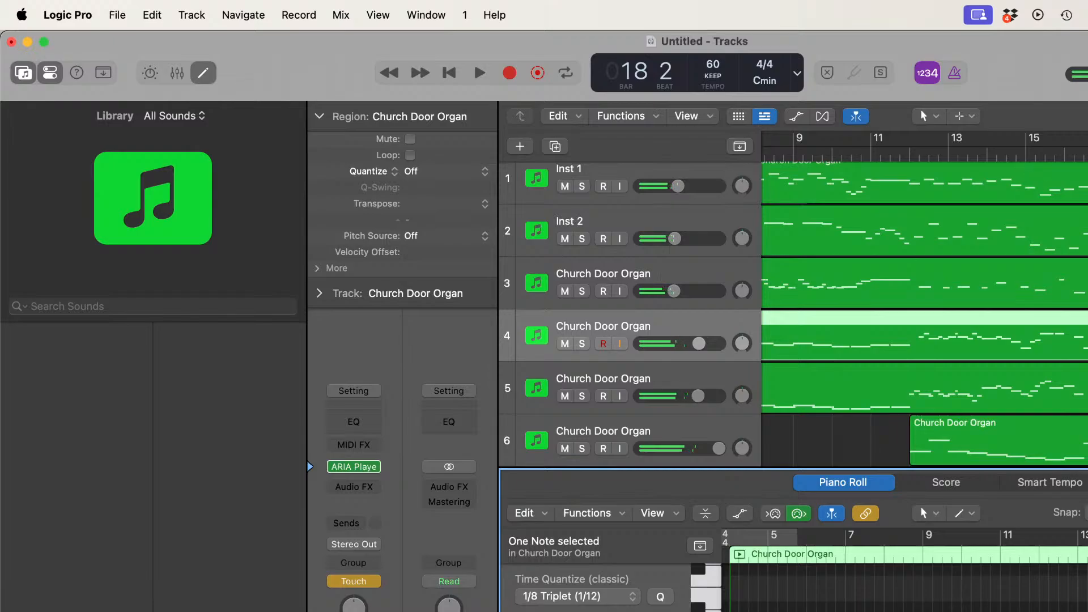
{"action": "left_click", "coordinate": [1025, 151]}
{"action": "key", "text": "space"}
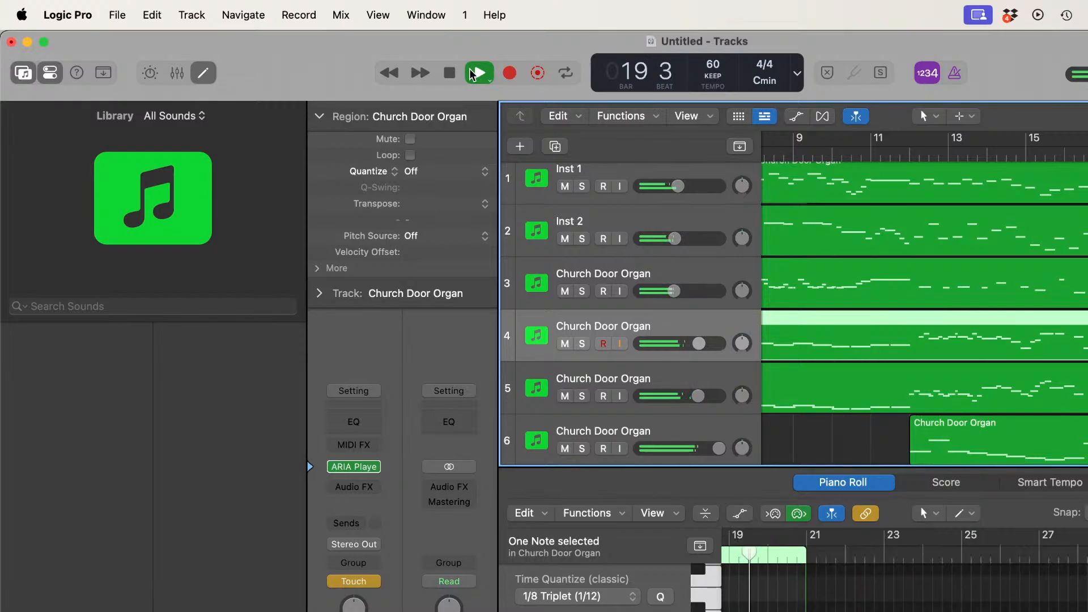
{"action": "key", "text": "space"}
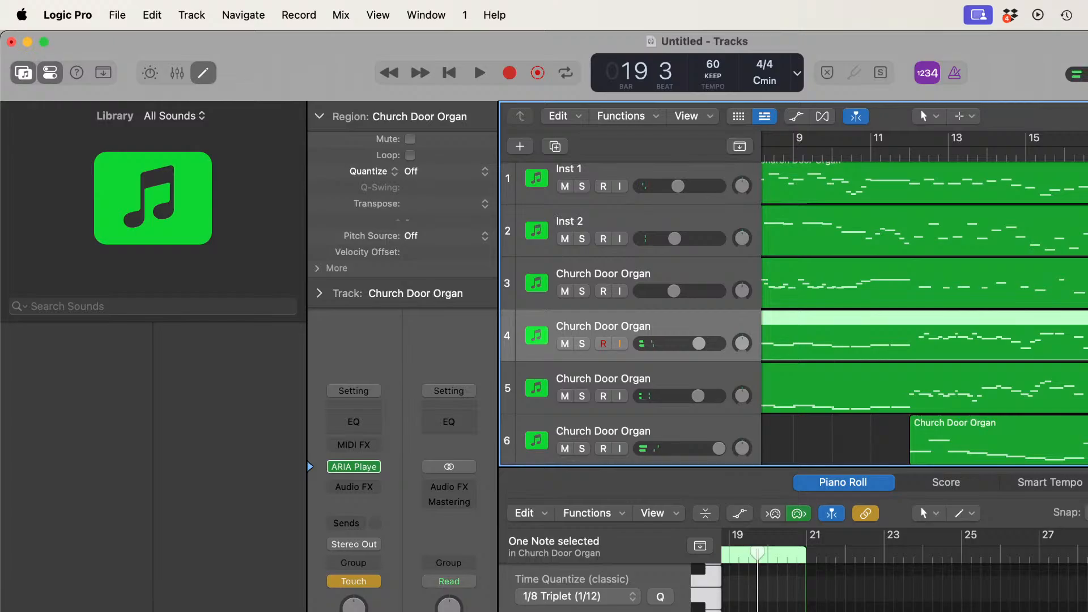
Step: Select the note just after the start of bar 19 in track 4's region in the Piano Roll
{"action": "key", "text": "super+Right"}
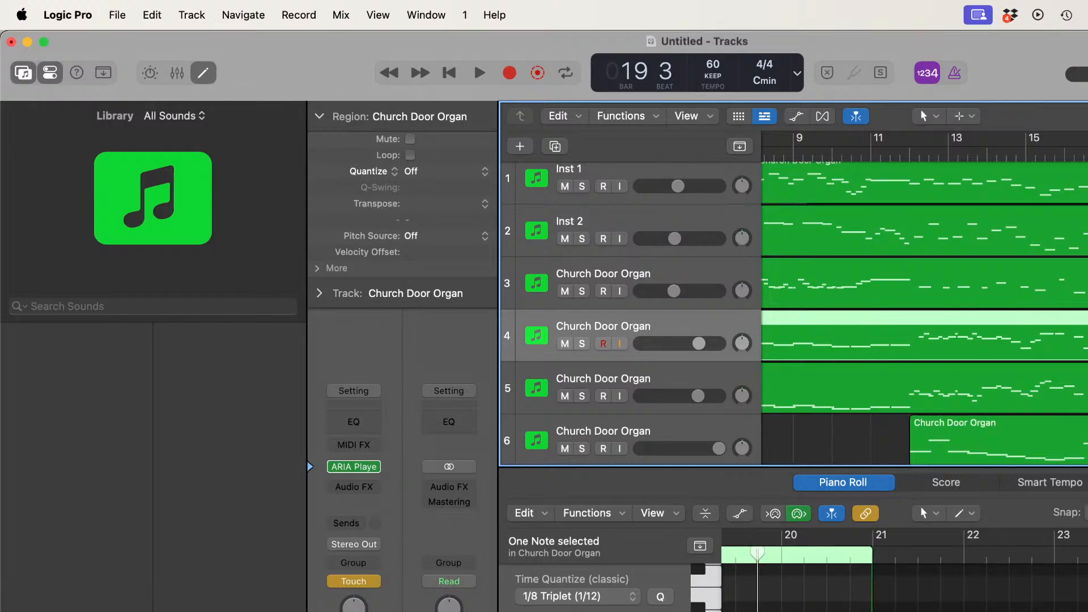
{"action": "scroll", "coordinate": [904, 583], "scroll_direction": "left", "scroll_amount": 3}
{"action": "scroll", "coordinate": [904, 584], "scroll_direction": "down", "scroll_amount": 1}
{"action": "scroll", "coordinate": [904, 584], "scroll_direction": "up", "scroll_amount": 4}
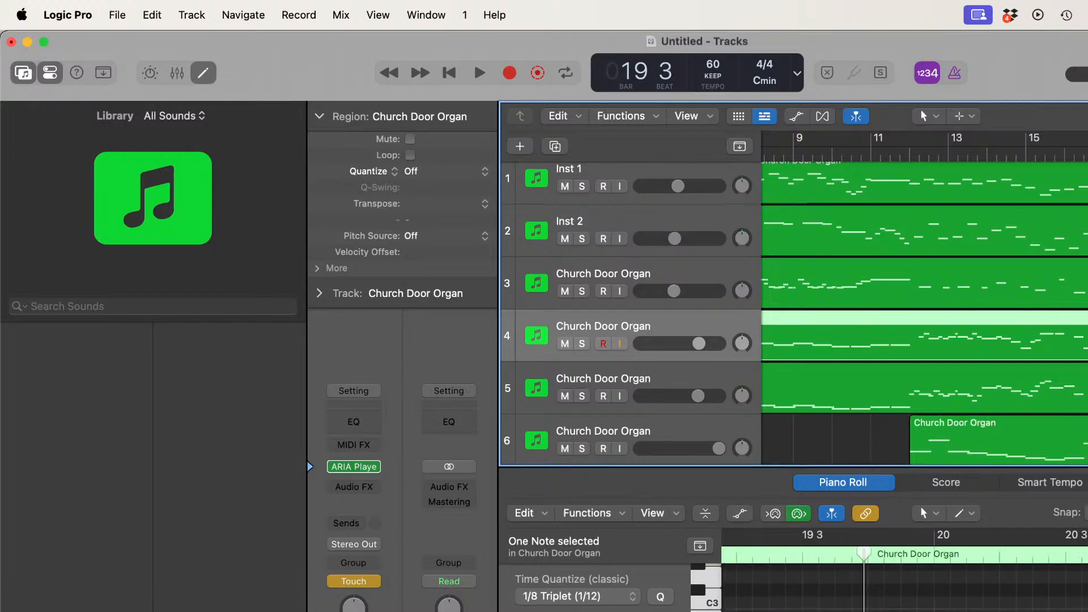
{"action": "scroll", "coordinate": [904, 583], "scroll_direction": "down", "scroll_amount": 3}
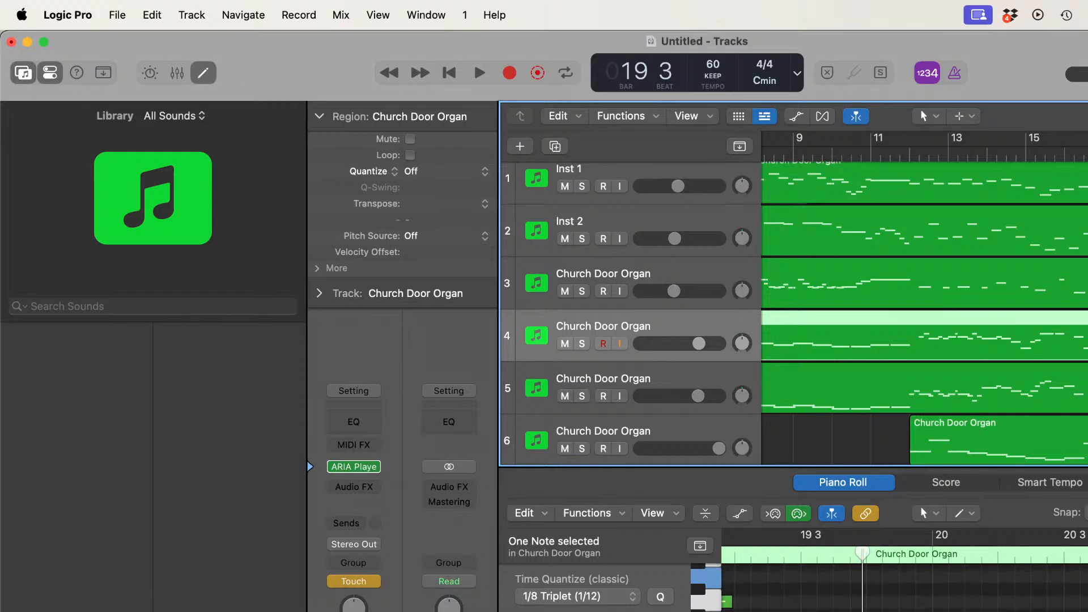
{"action": "scroll", "coordinate": [904, 584], "scroll_direction": "up", "scroll_amount": 3}
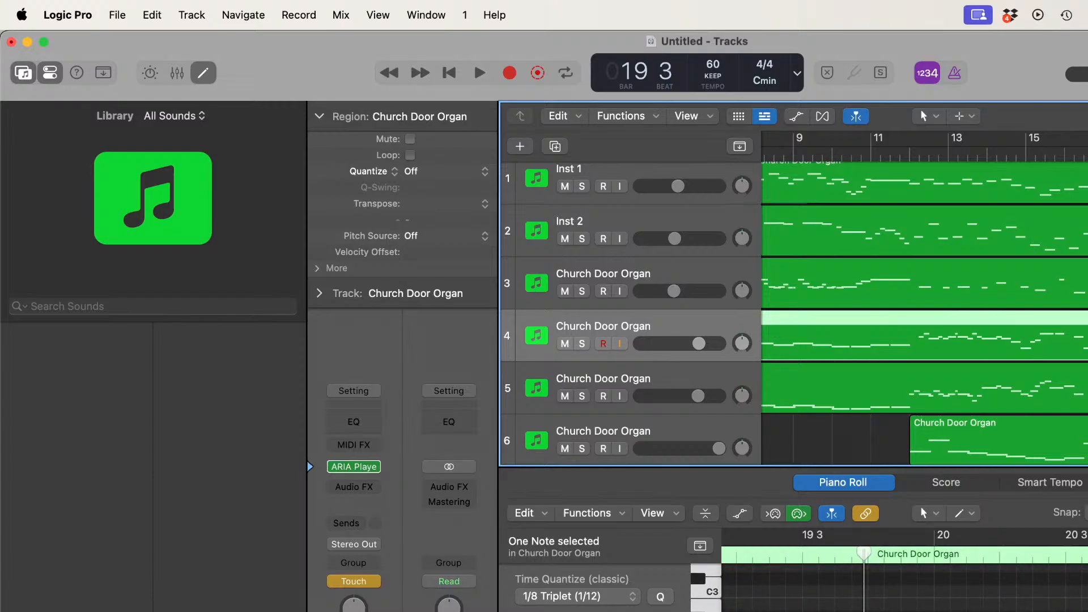
{"action": "scroll", "coordinate": [904, 583], "scroll_direction": "left", "scroll_amount": 3}
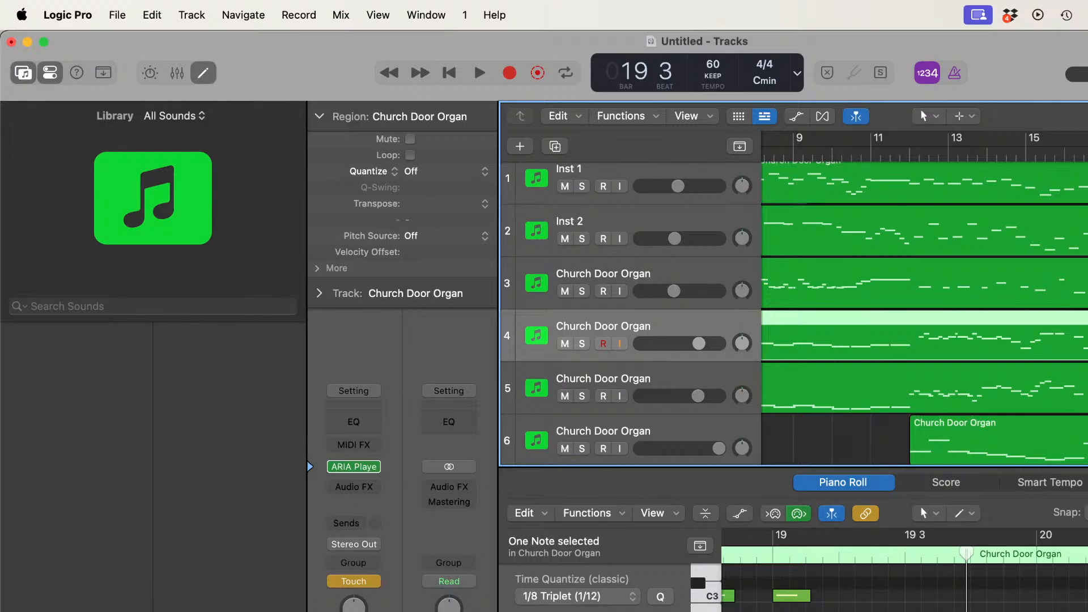
{"action": "left_click", "coordinate": [885, 607]}
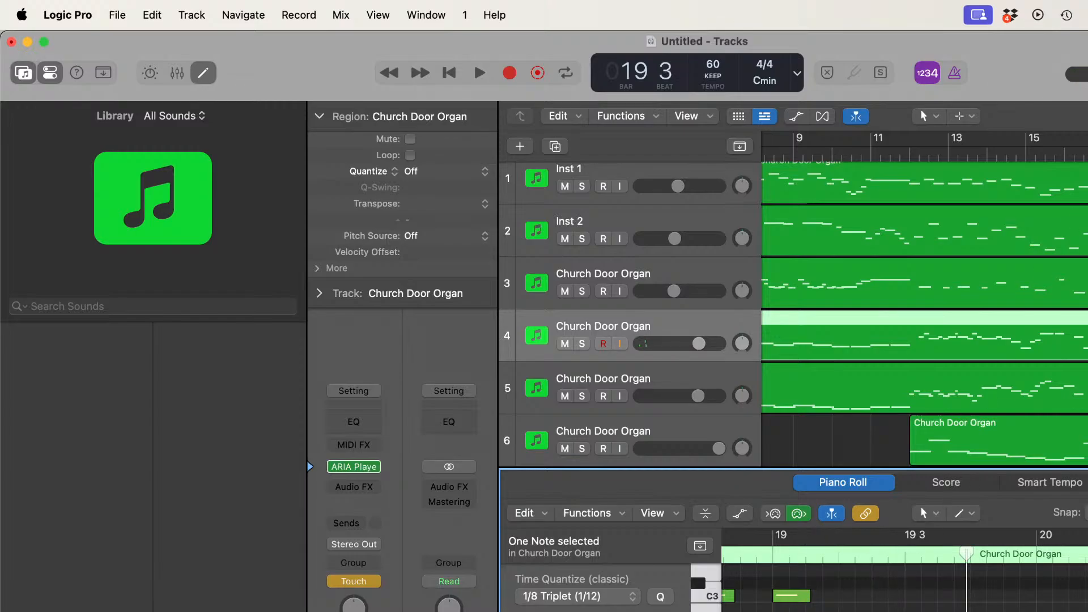
Step: Replay the passage from about bar 15 to bar 19, select track 5's region and listen to the passage again
{"action": "double_click", "coordinate": [1026, 151]}
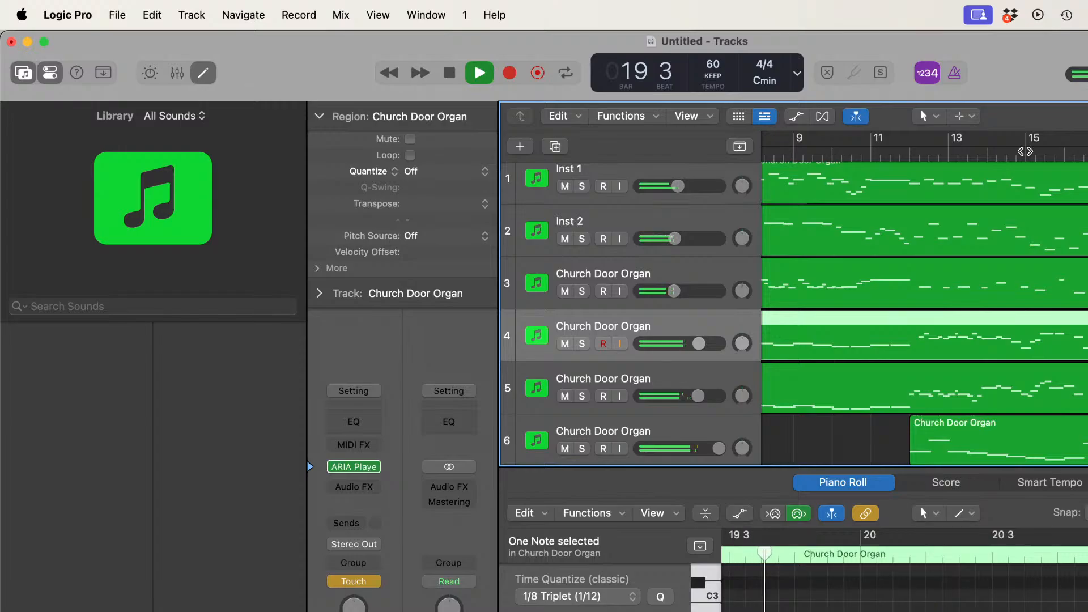
{"action": "key", "text": "space"}
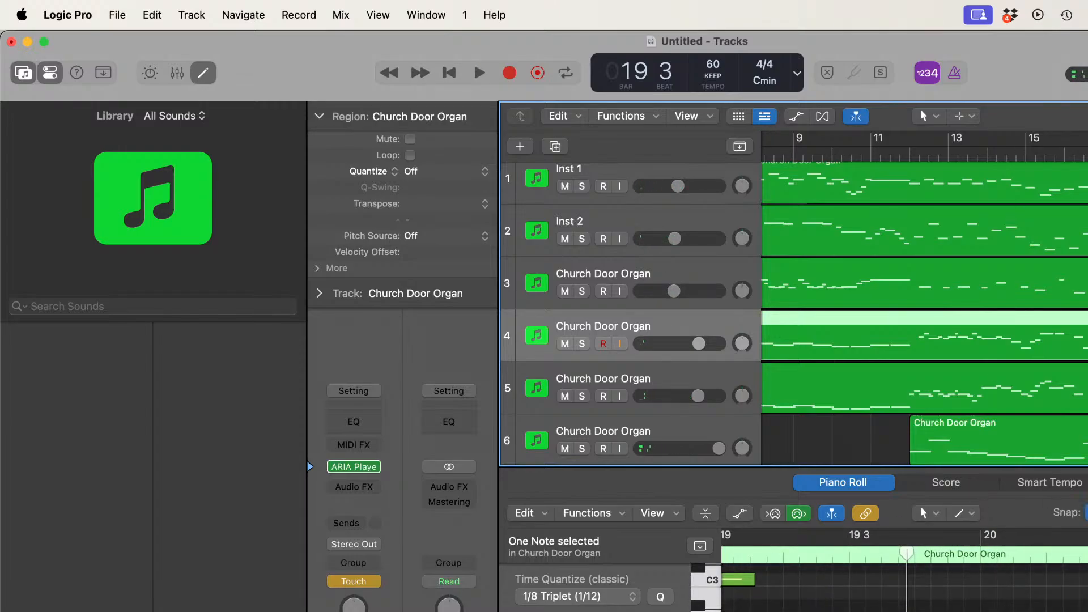
{"action": "key", "text": "Down"}
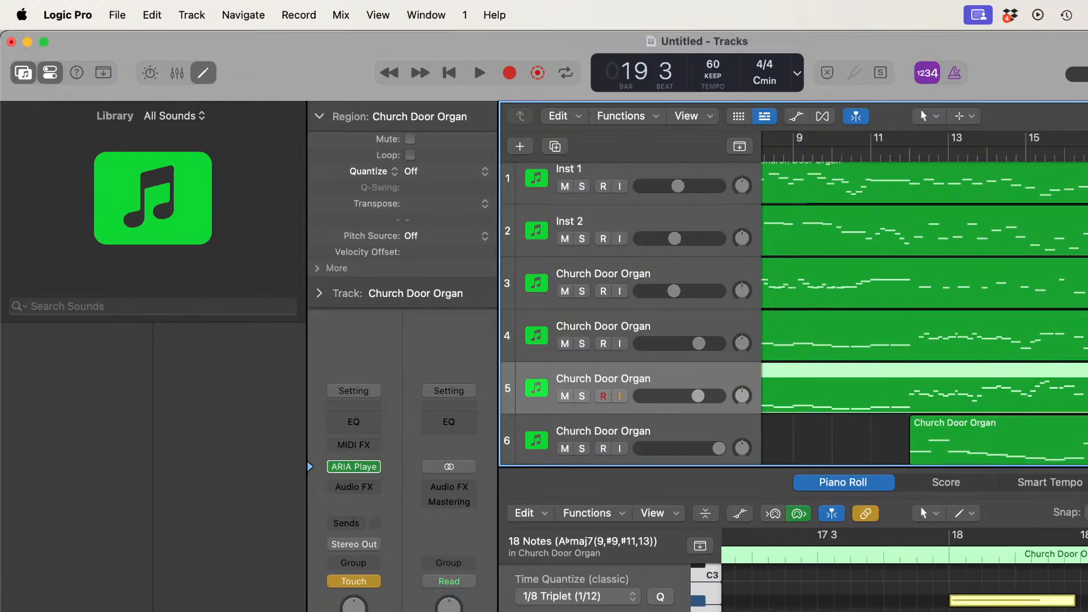
{"action": "key", "text": "space"}
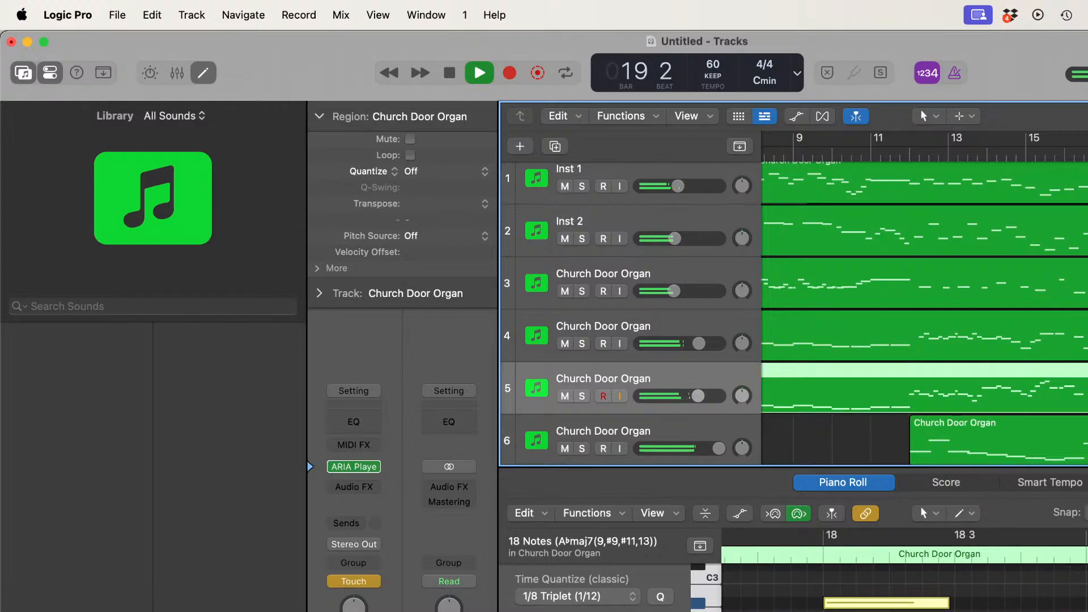
{"action": "key", "text": "space"}
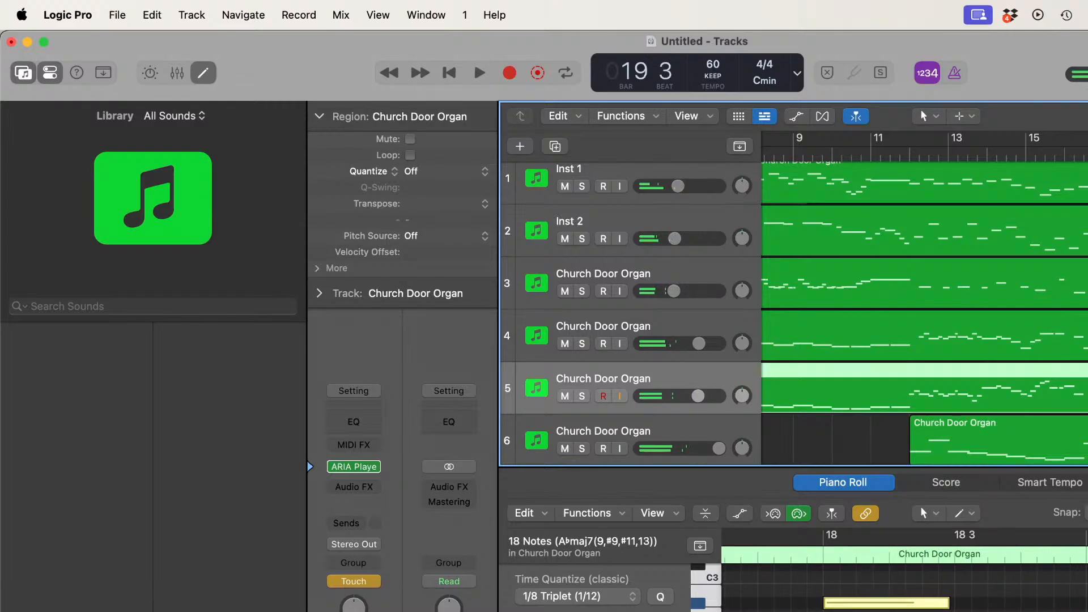
Step: Narrow the Piano Roll selection in track 5's region to a single note, keeping the notes at their original positions
{"action": "left_click", "coordinate": [920, 505]}
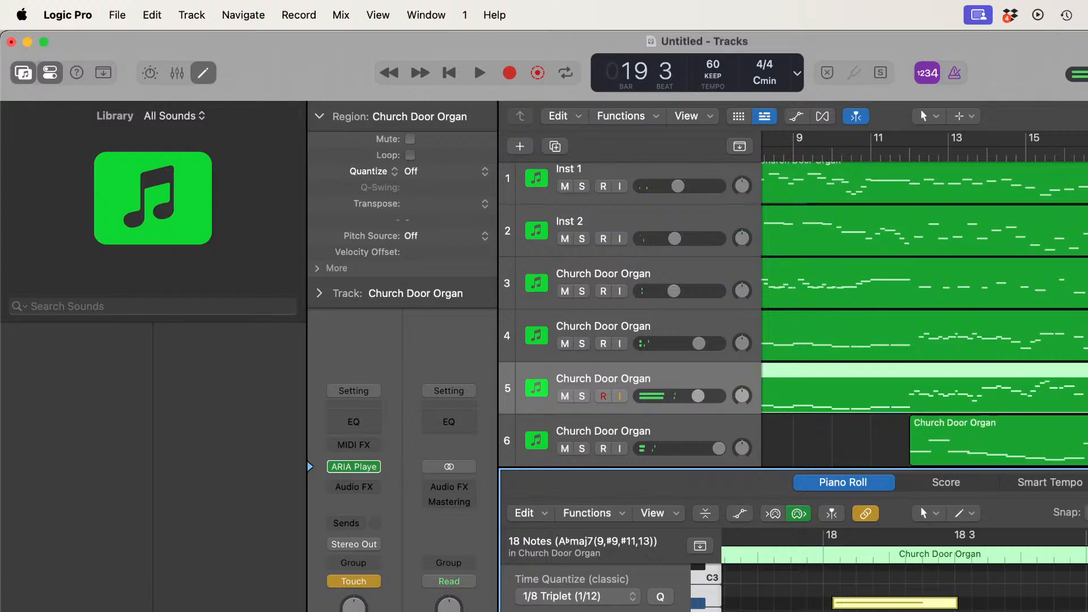
{"action": "scroll", "coordinate": [924, 300], "scroll_direction": "left", "scroll_amount": 5}
{"action": "key", "text": "alt+shift+d"}
{"action": "key", "text": "Right"}
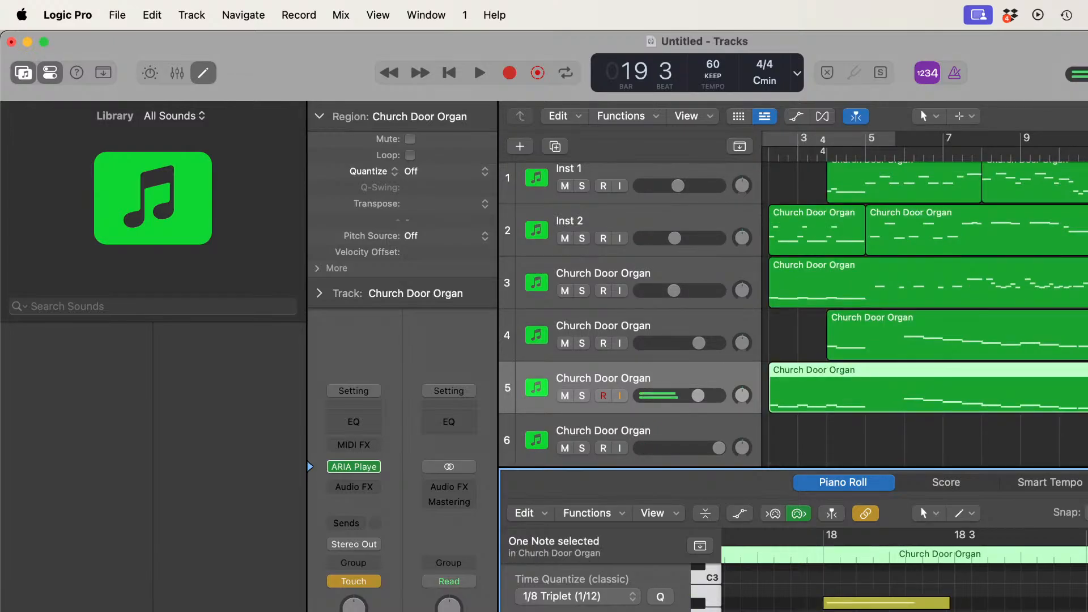
{"action": "key", "text": "comma"}
{"action": "key", "text": "period"}
{"action": "scroll", "coordinate": [923, 300], "scroll_direction": "right", "scroll_amount": 5}
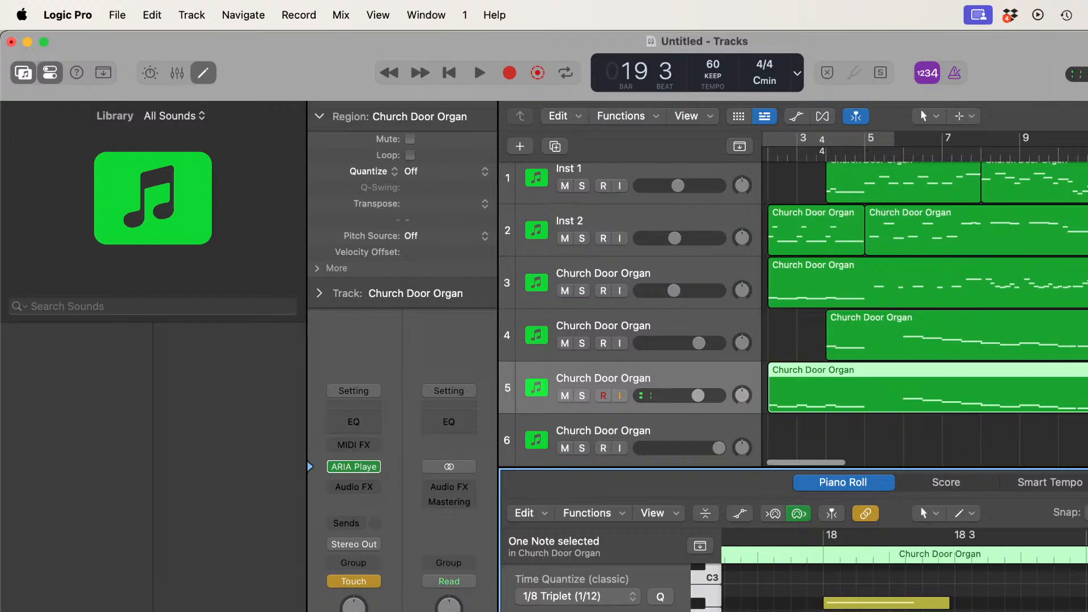
Step: Play all tracks from about bar 16 to bar 20 to check track 5's ending
{"action": "left_click", "coordinate": [1087, 153]}
{"action": "key", "text": "space"}
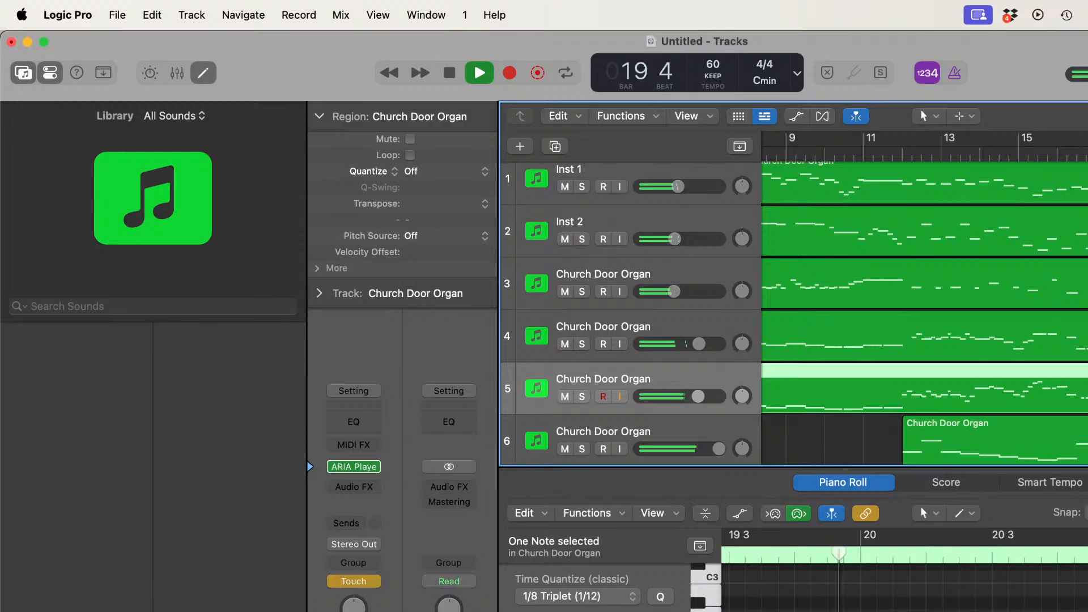
{"action": "key", "text": "space"}
Step: Close the Piano Roll and select the Inst 1 track
{"action": "key", "text": "p"}
{"action": "scroll", "coordinate": [924, 318], "scroll_direction": "left", "scroll_amount": 5}
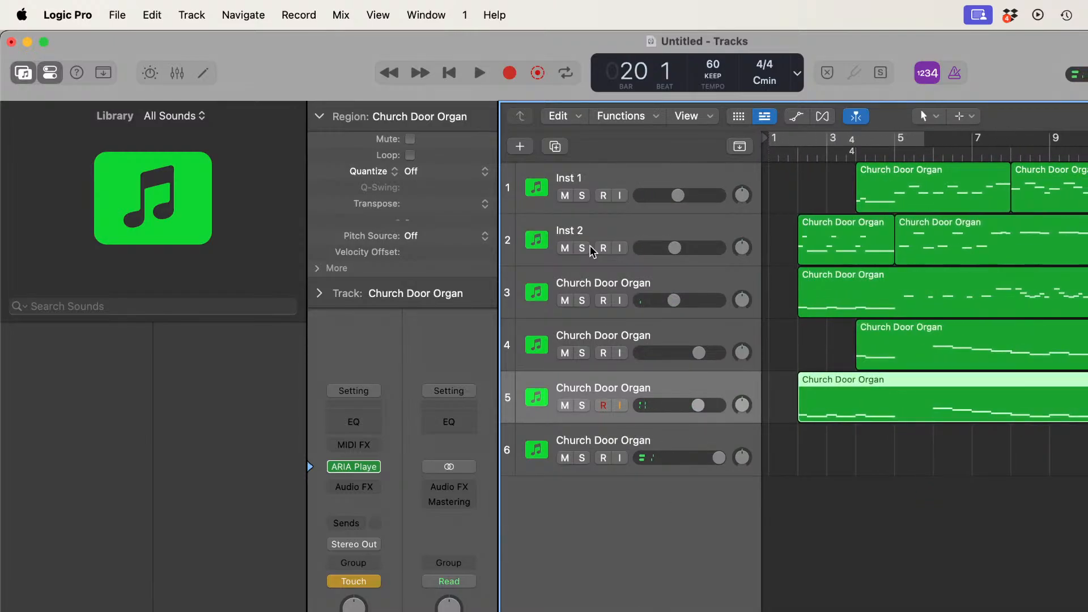
{"action": "left_click", "coordinate": [637, 178]}
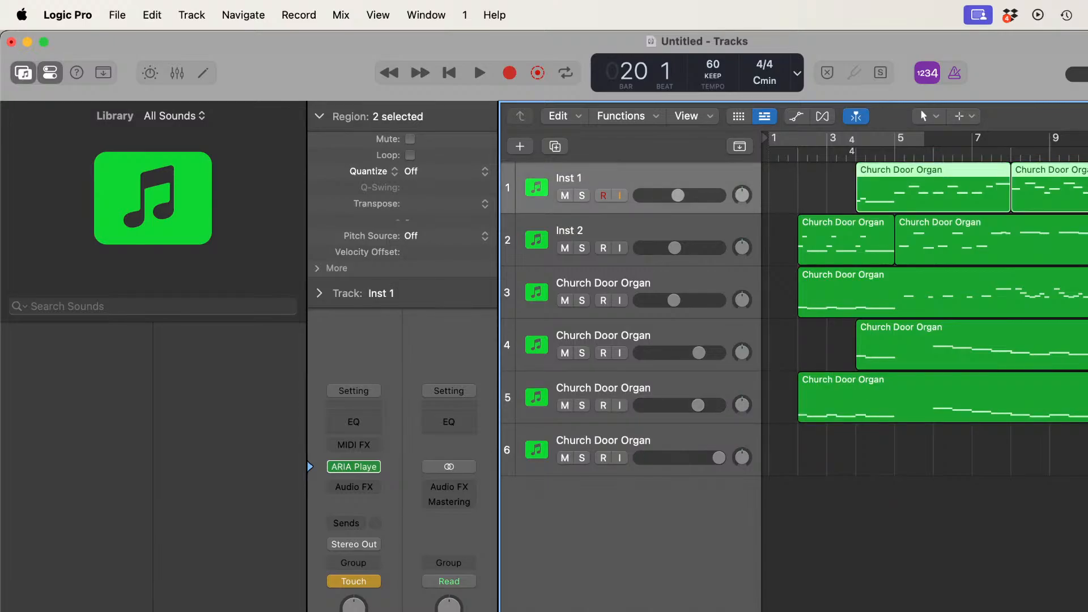
Step: Add a Space Designer reverb to the Inst 1 track with the Large Spaces preset 02.1s Concert Hall and close its window
{"action": "left_click", "coordinate": [374, 484]}
{"action": "left_click", "coordinate": [387, 536]}
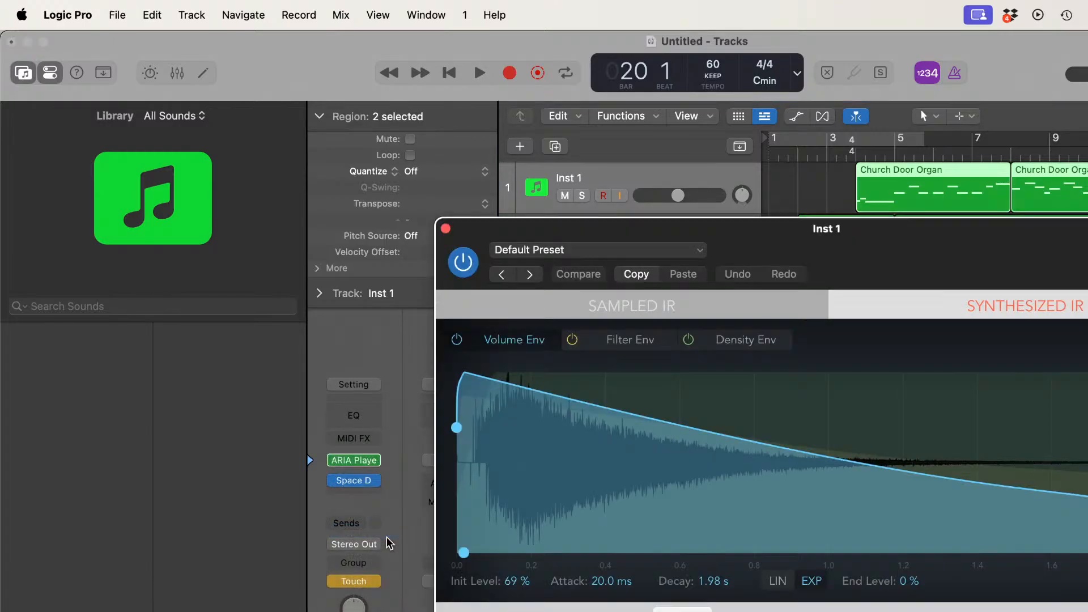
{"action": "left_click", "coordinate": [635, 249]}
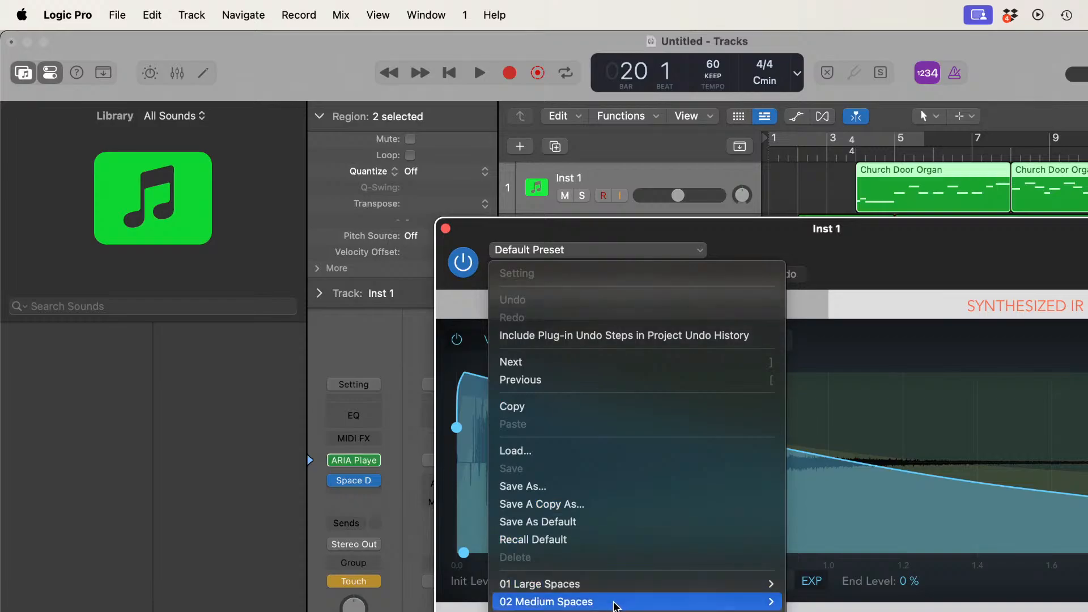
{"action": "mouse_move", "coordinate": [616, 605]}
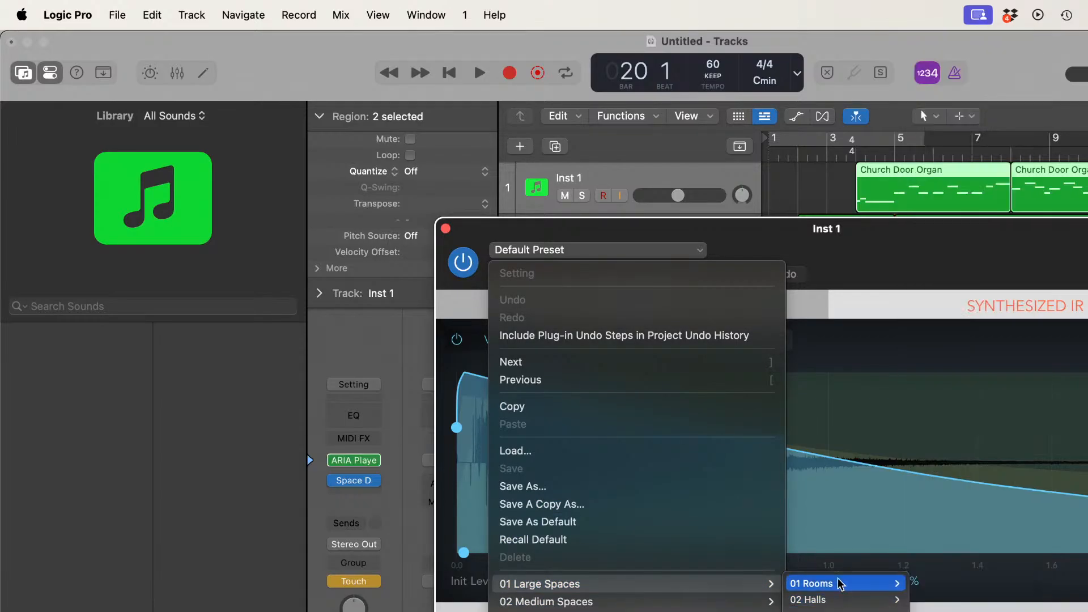
{"action": "mouse_move", "coordinate": [841, 584]}
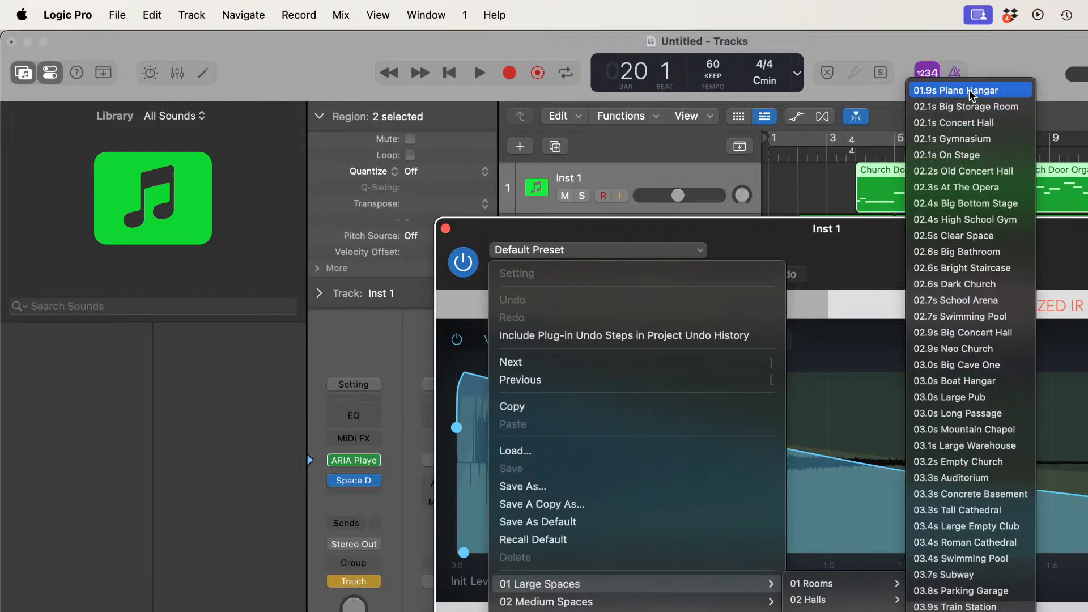
{"action": "left_click", "coordinate": [970, 124]}
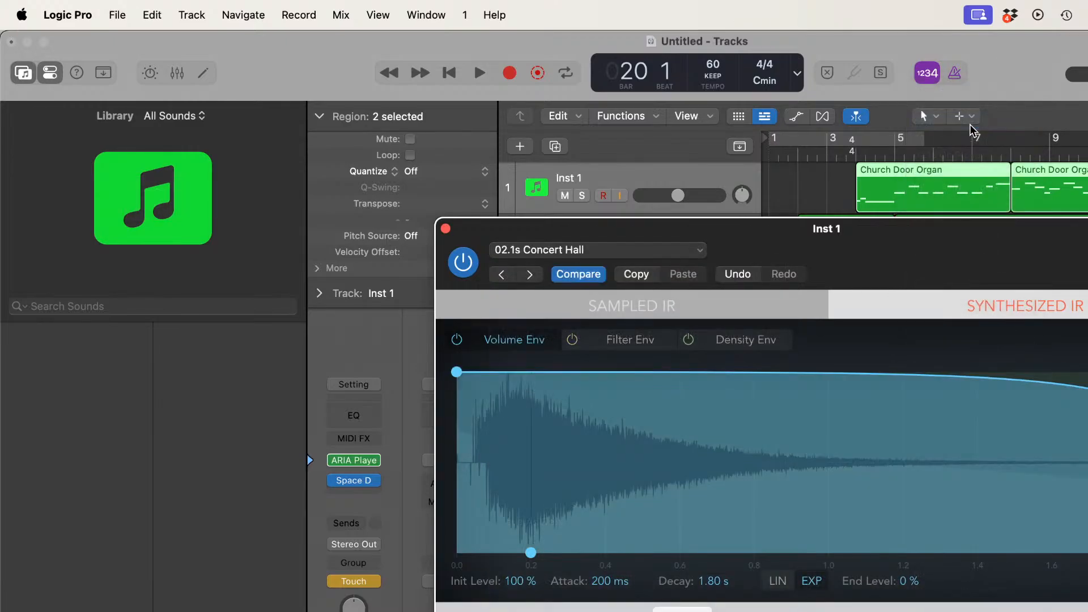
{"action": "left_click", "coordinate": [444, 228]}
Step: Add a stereo Space Designer to the Inst 2 track with the 02.1s Concert Hall preset and close its window
{"action": "left_click", "coordinate": [637, 232]}
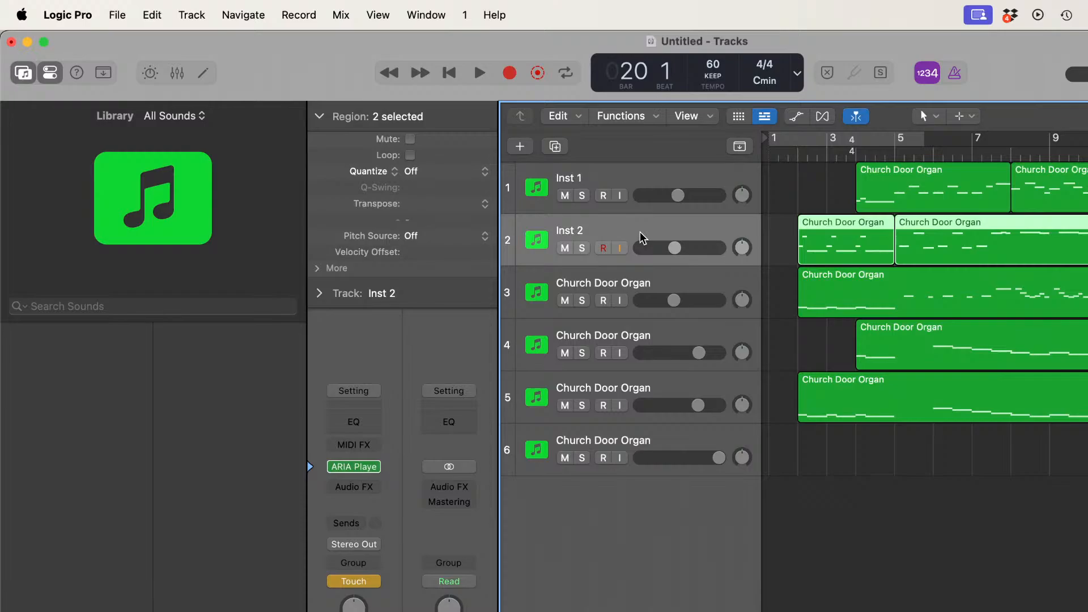
{"action": "left_click", "coordinate": [378, 489]}
{"action": "mouse_move", "coordinate": [374, 493]}
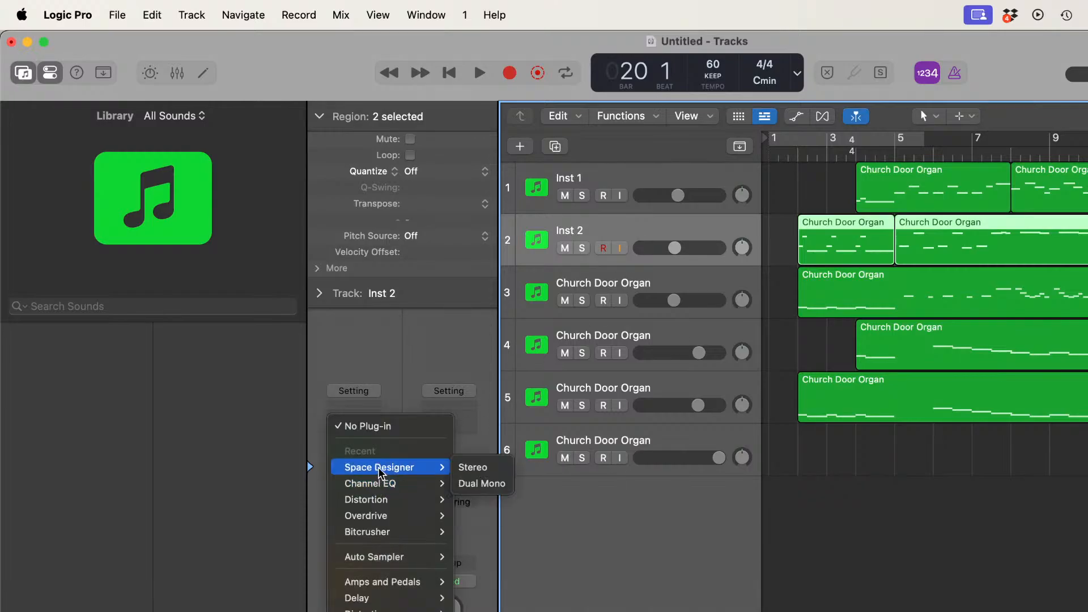
{"action": "left_click", "coordinate": [470, 467]}
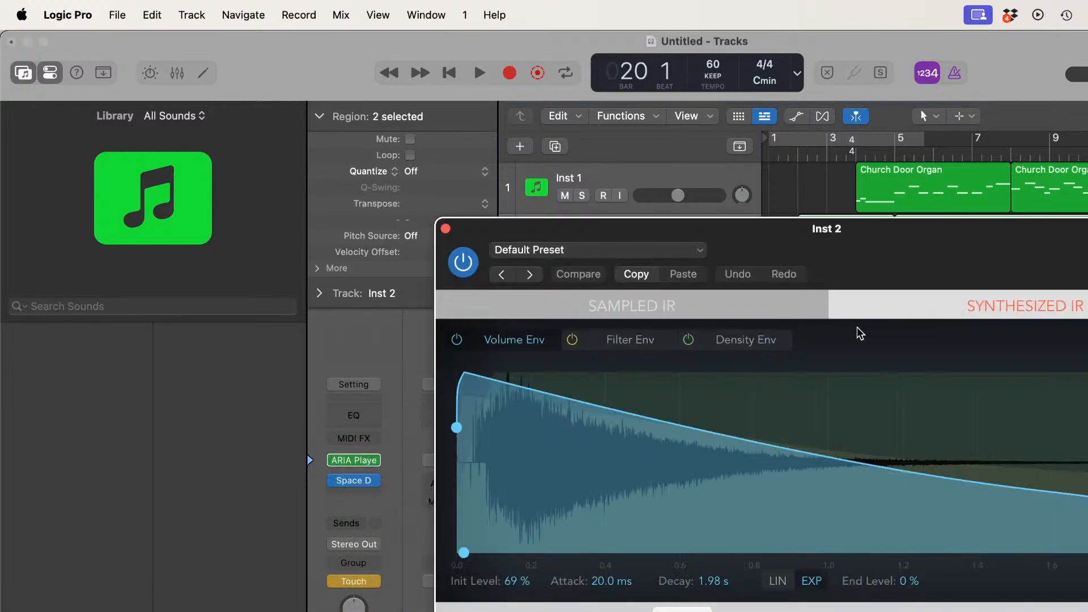
{"action": "left_click", "coordinate": [695, 255]}
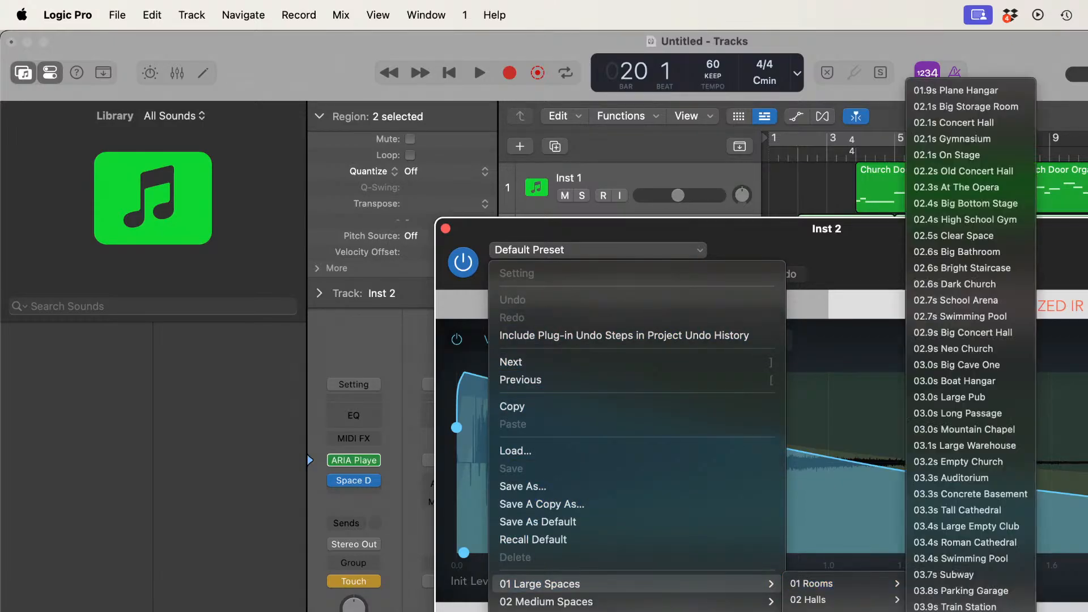
{"action": "left_click", "coordinate": [957, 123]}
{"action": "left_click", "coordinate": [445, 227]}
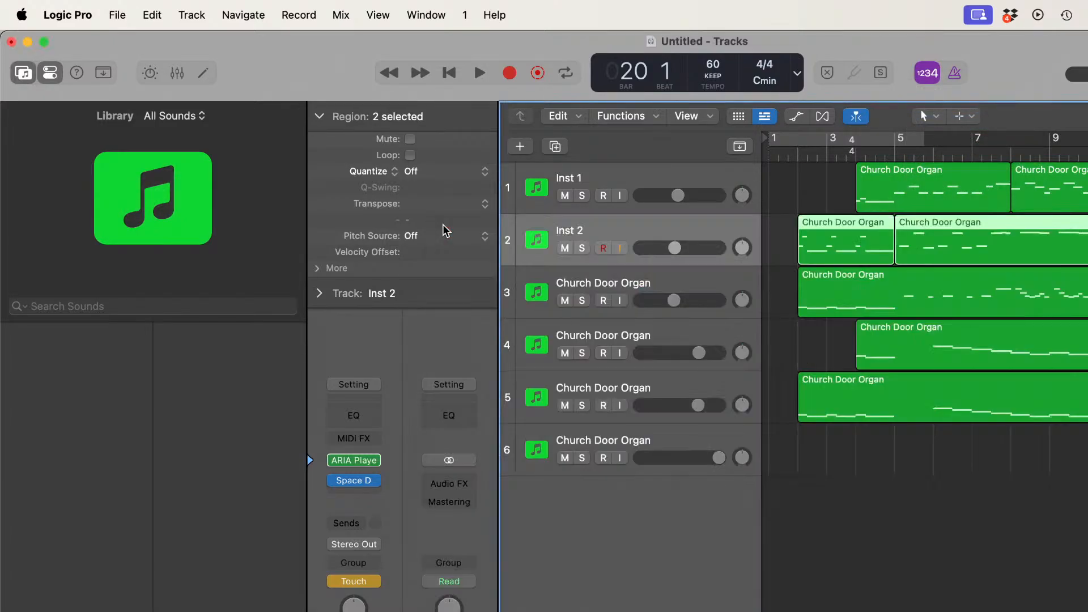
Step: Insert a stereo Space Designer on track 3, load the 02.1s Concert Hall preset and close the plug-in window
{"action": "left_click", "coordinate": [716, 280]}
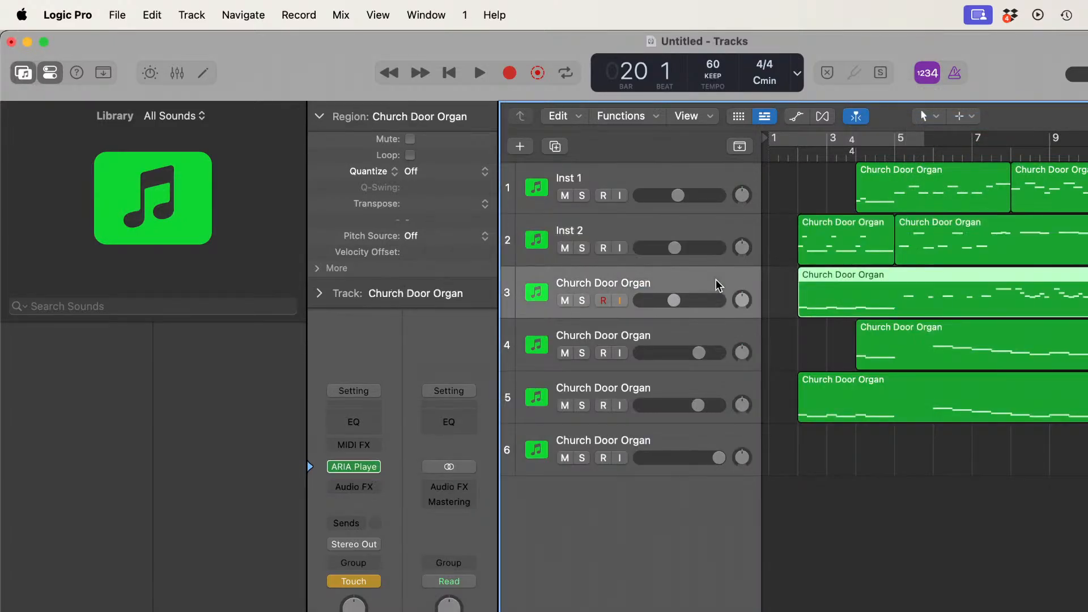
{"action": "left_click", "coordinate": [369, 482]}
{"action": "mouse_move", "coordinate": [396, 467]}
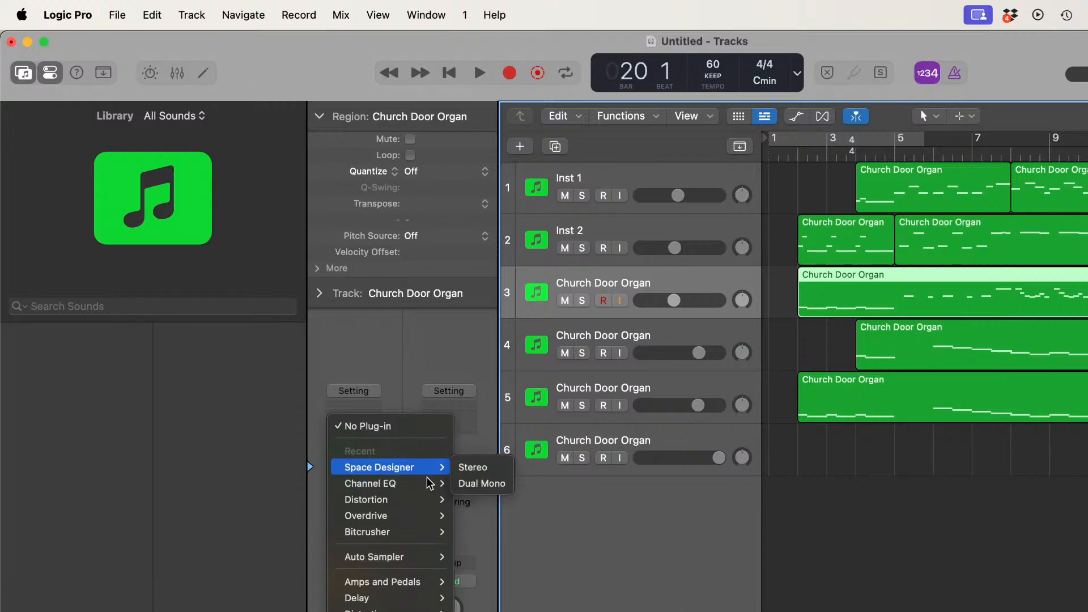
{"action": "left_click", "coordinate": [464, 471]}
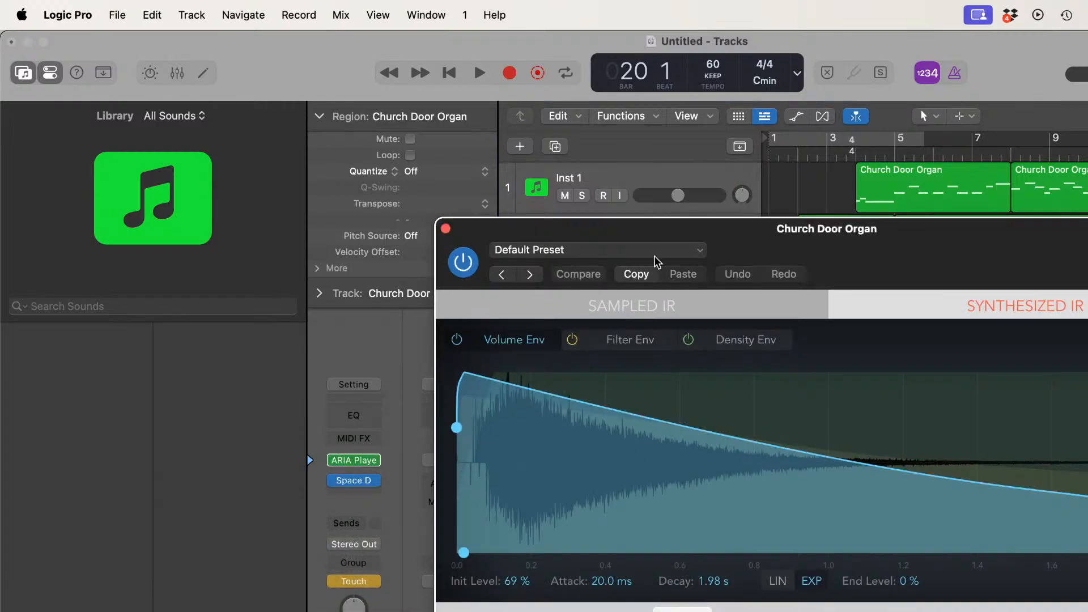
{"action": "left_click", "coordinate": [665, 251]}
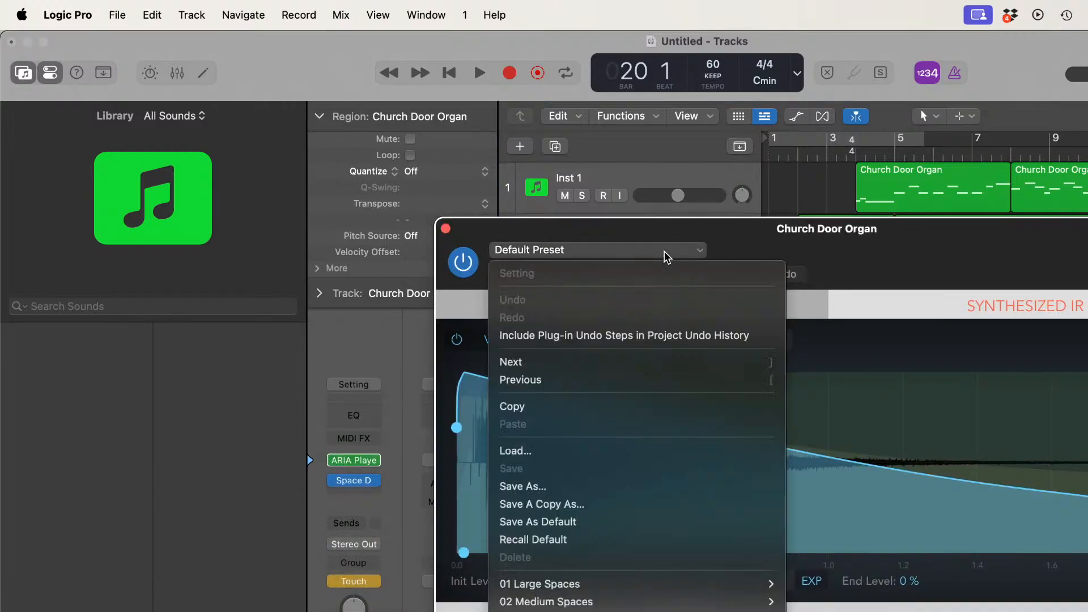
{"action": "mouse_move", "coordinate": [617, 587]}
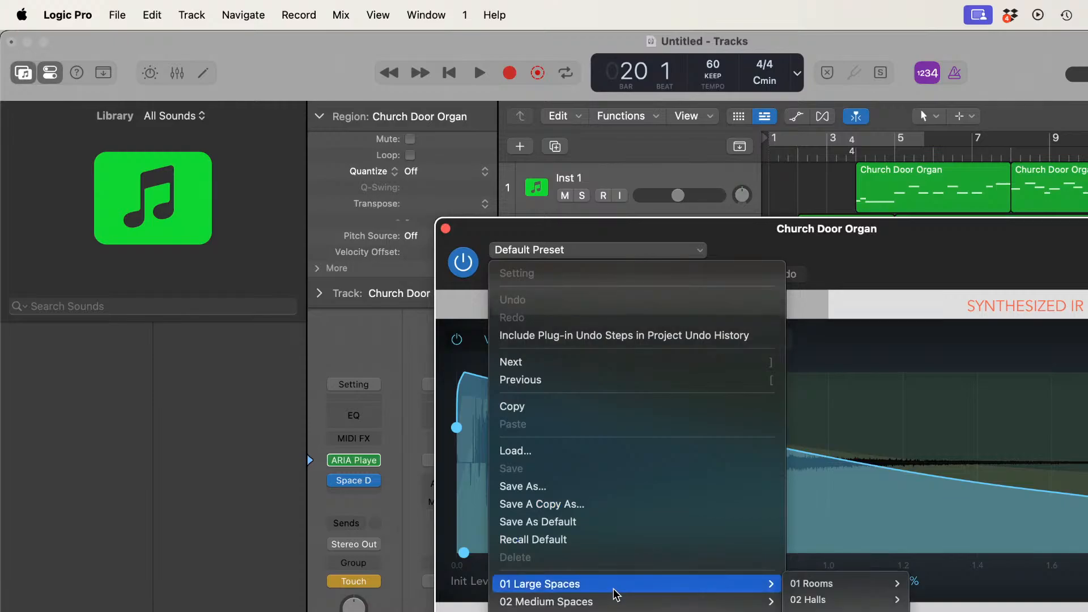
{"action": "mouse_move", "coordinate": [836, 599]}
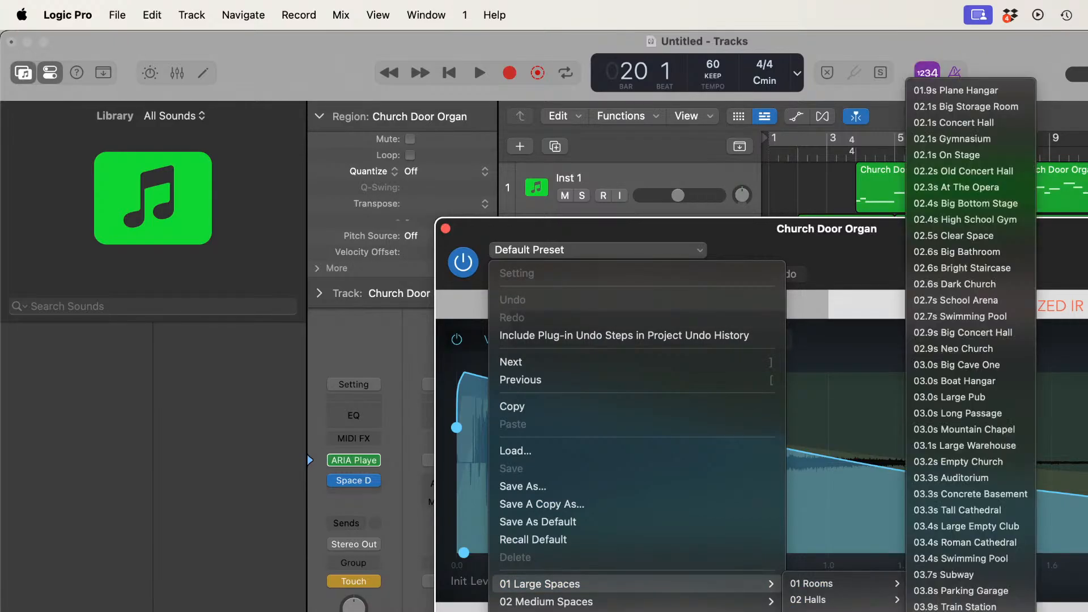
{"action": "left_click", "coordinate": [954, 123]}
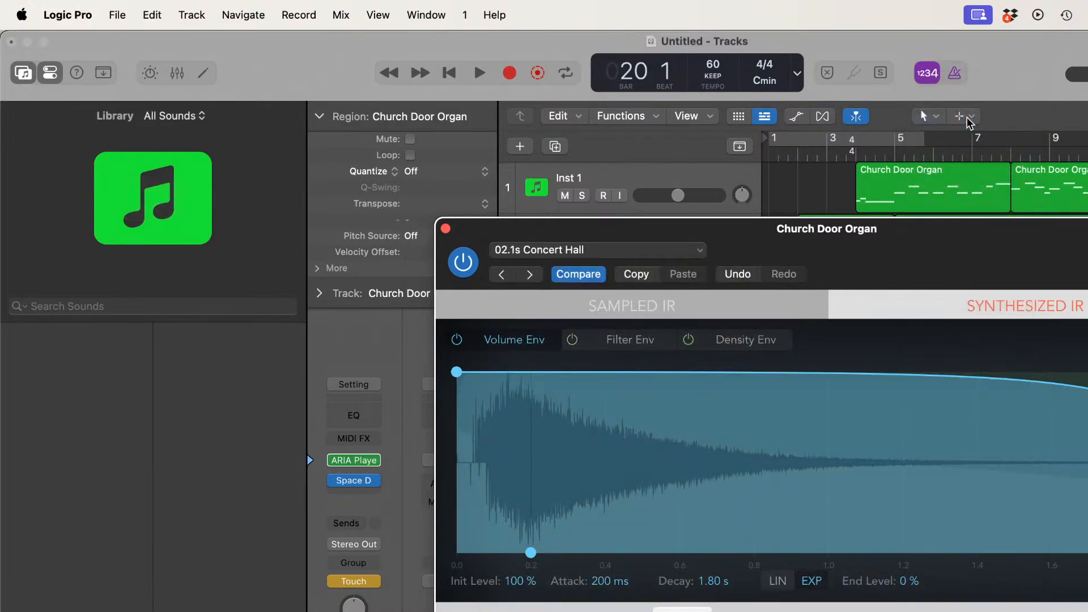
{"action": "left_click", "coordinate": [446, 229]}
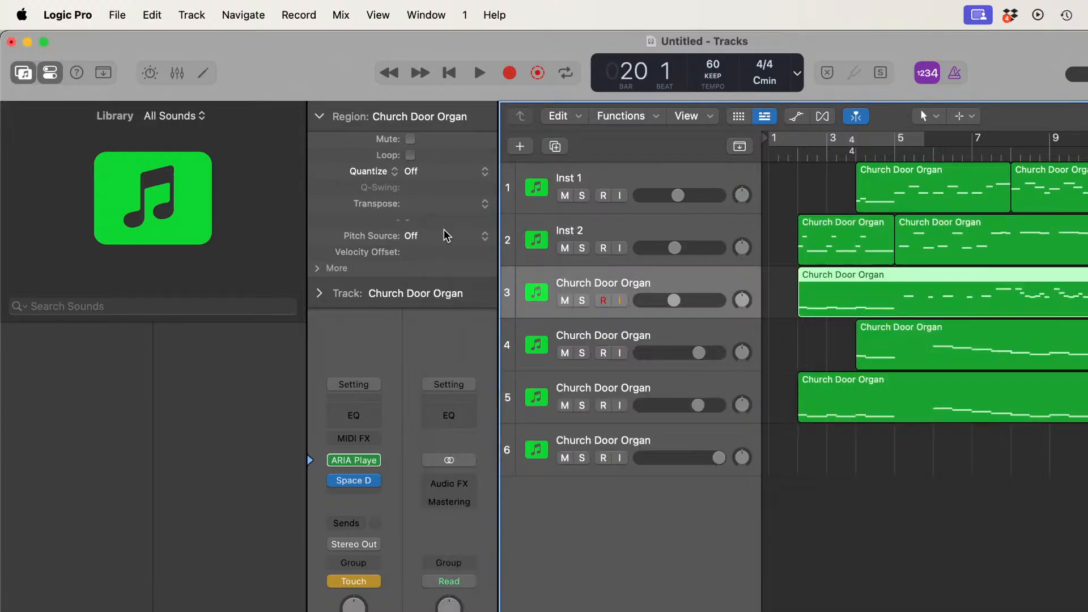
Step: Insert a stereo Space Designer on track 4, choose the 02.1s Concert Hall preset and close the plug-in window
{"action": "left_click", "coordinate": [708, 335]}
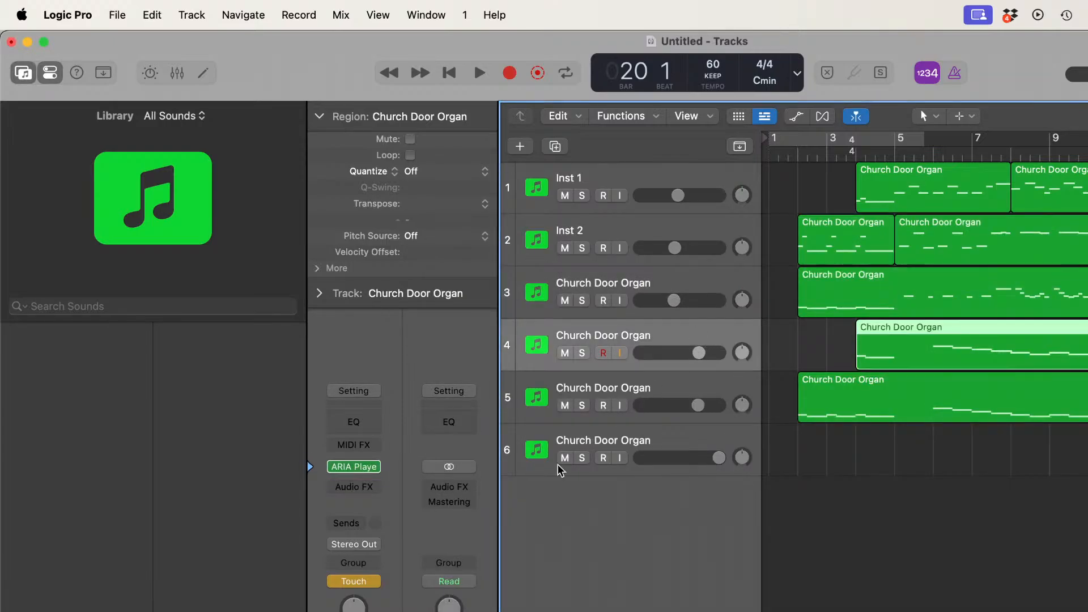
{"action": "left_click", "coordinate": [372, 480]}
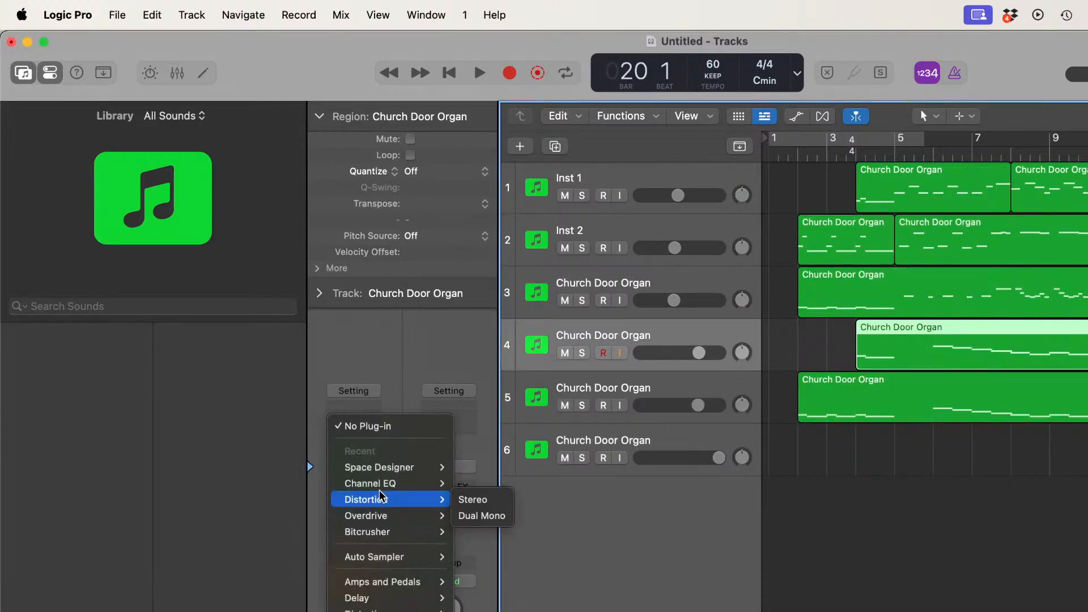
{"action": "mouse_move", "coordinate": [381, 473]}
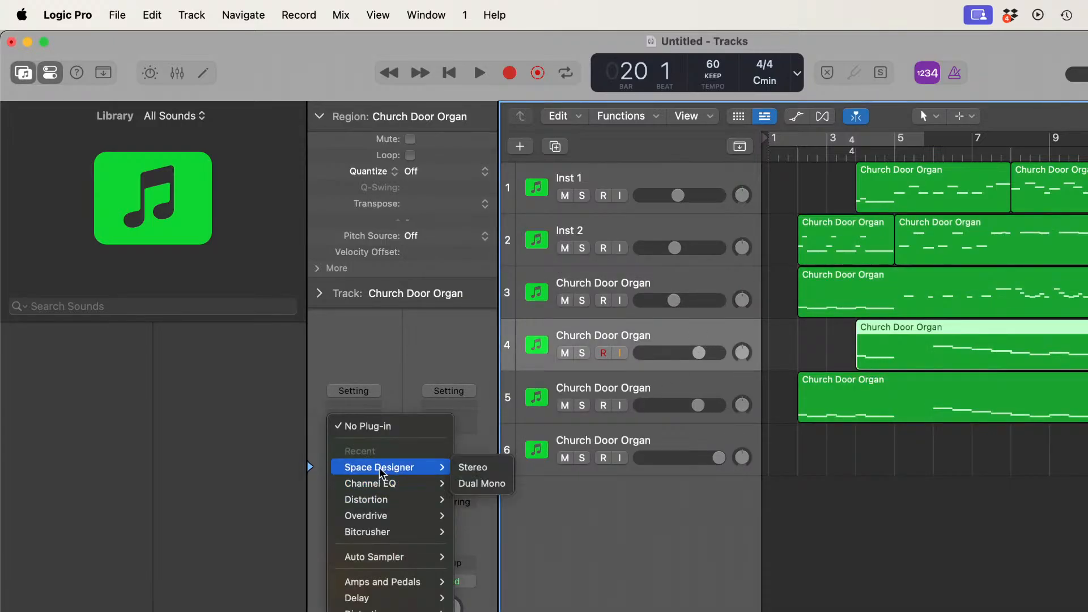
{"action": "left_click", "coordinate": [475, 469]}
{"action": "left_click", "coordinate": [692, 250]}
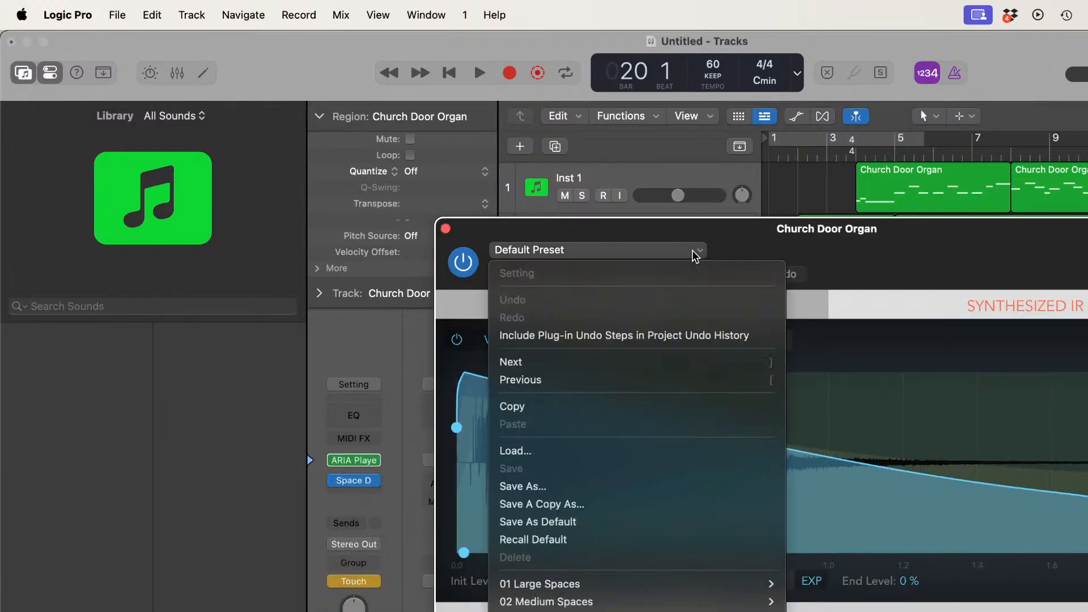
{"action": "mouse_move", "coordinate": [640, 586]}
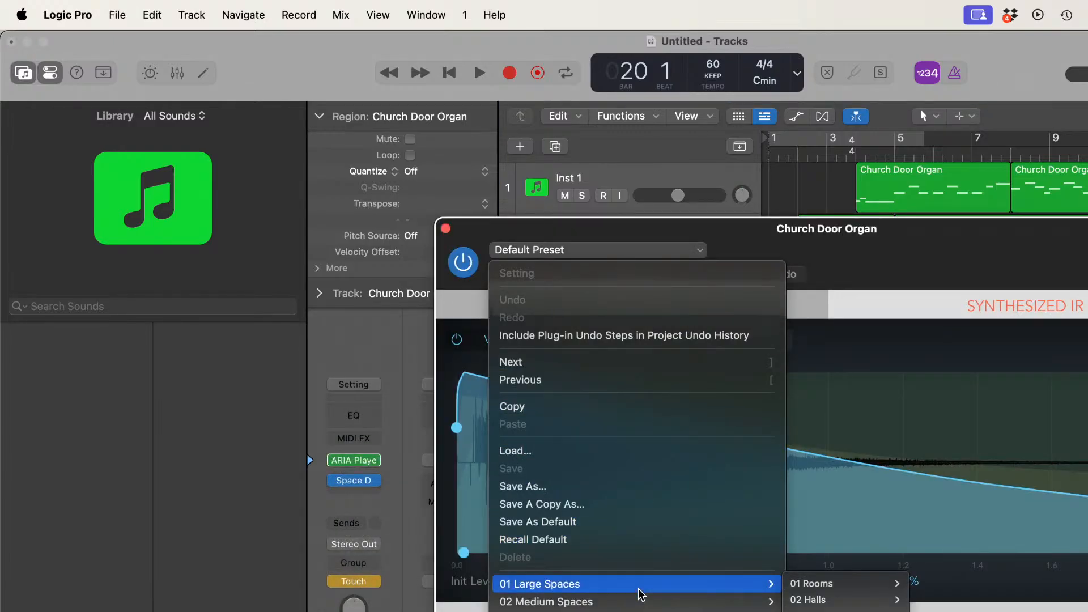
{"action": "mouse_move", "coordinate": [836, 587]}
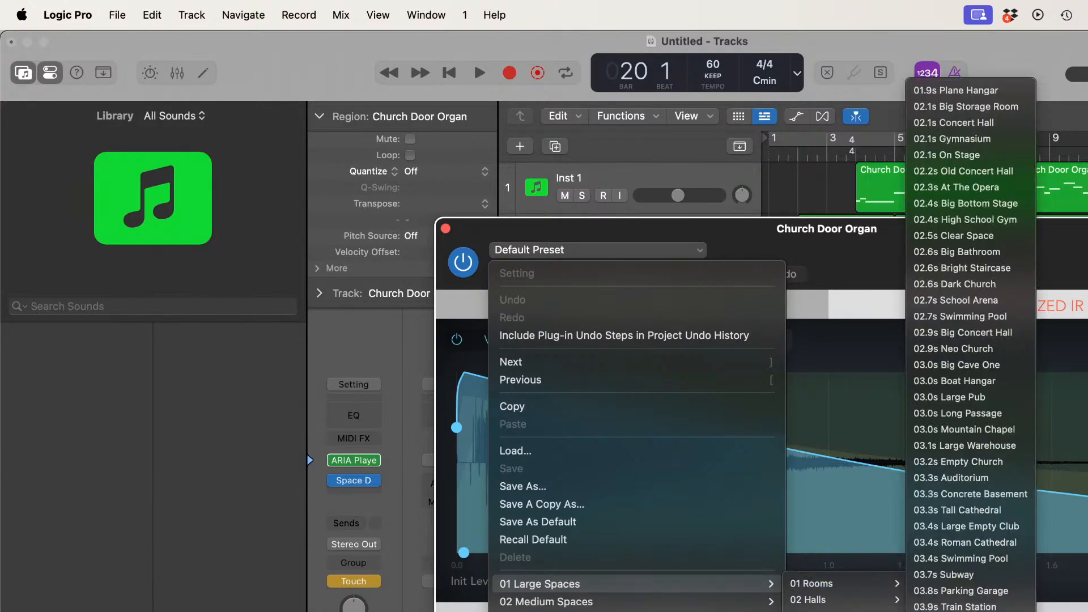
{"action": "left_click", "coordinate": [940, 125]}
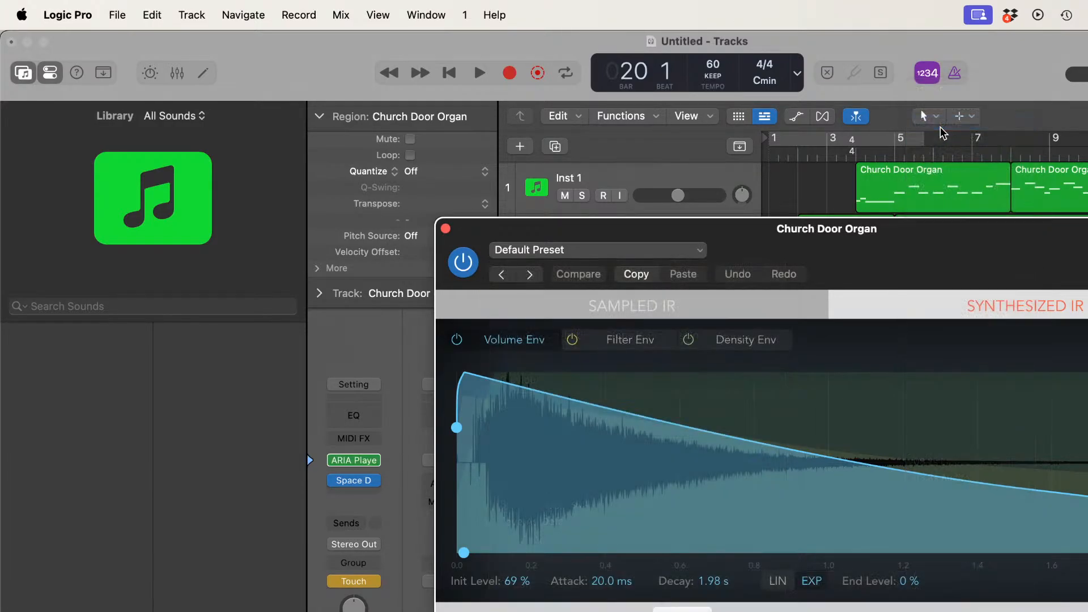
{"action": "left_click", "coordinate": [445, 229]}
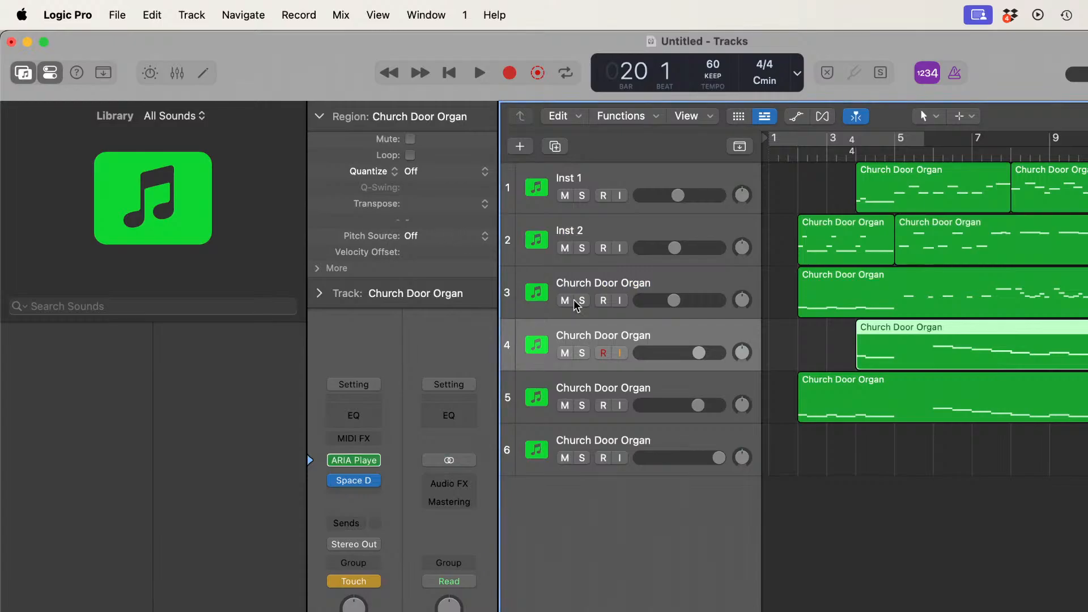
Step: Select track 5, Church Door Organ
{"action": "left_click", "coordinate": [677, 386]}
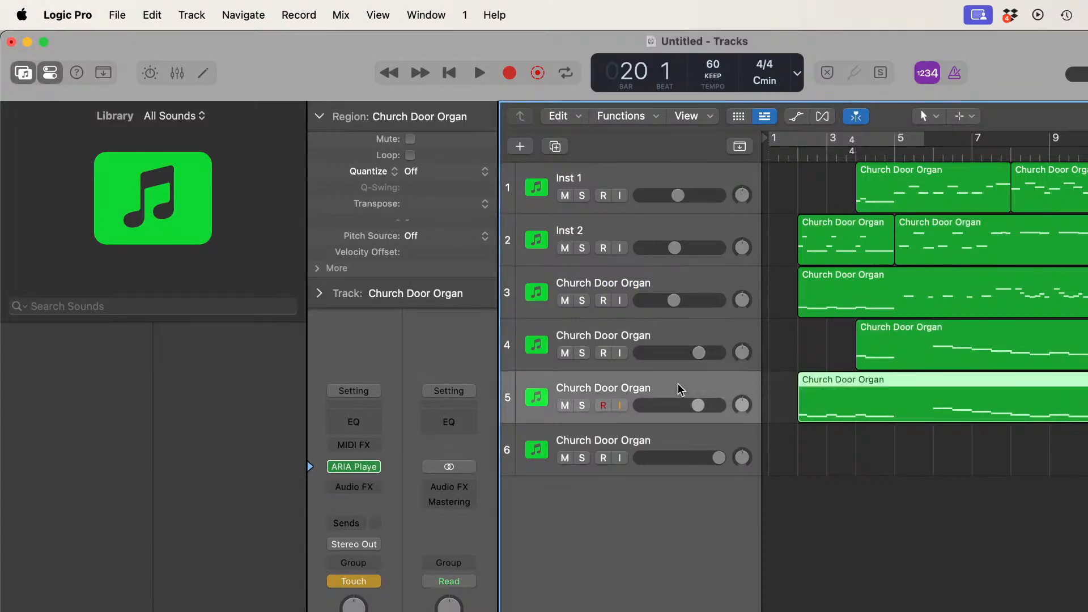
{"action": "left_click", "coordinate": [376, 485]}
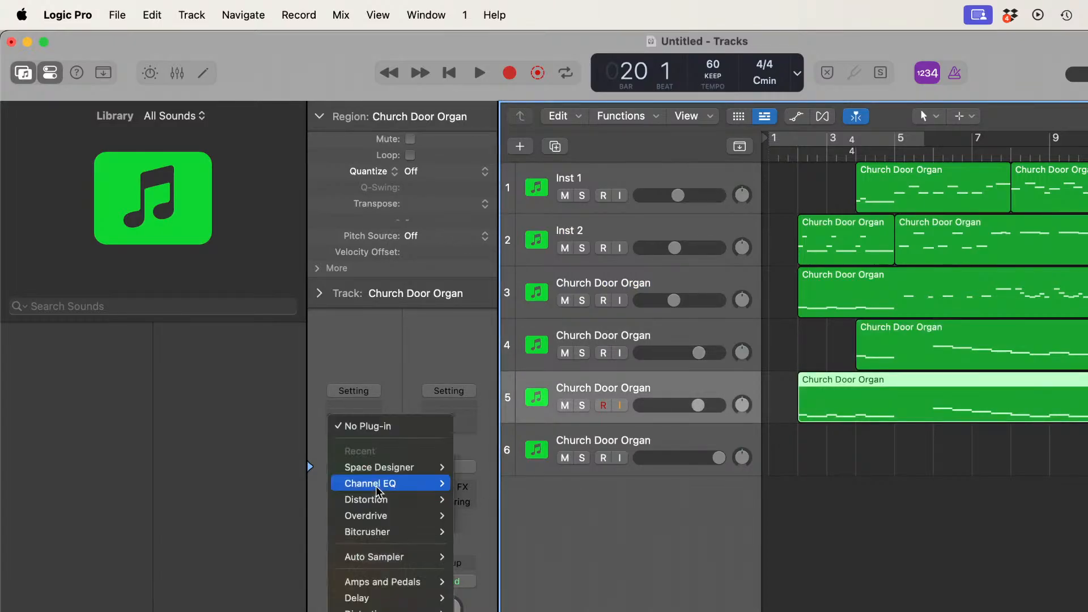
{"action": "left_click", "coordinate": [462, 486]}
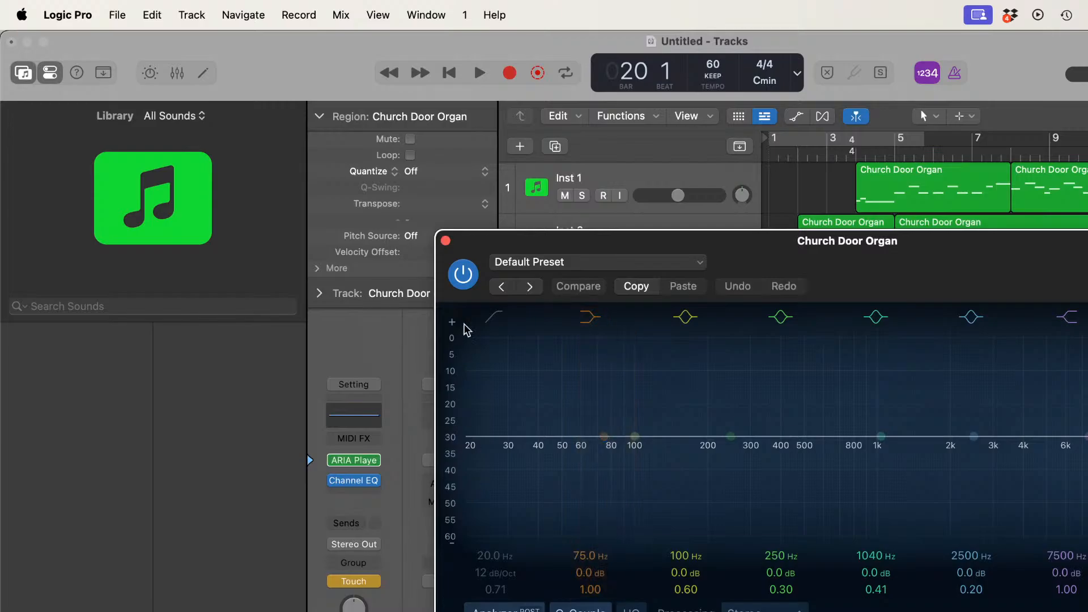
{"action": "left_click", "coordinate": [445, 240]}
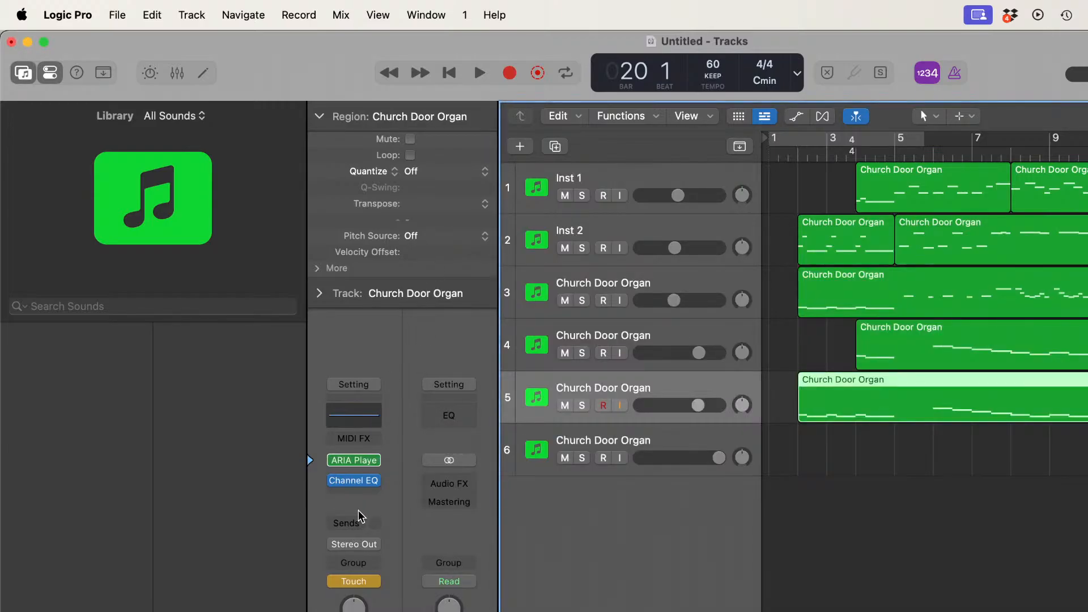
Step: Put a stereo Space Designer in track 5's audio effect slot and load the 02.1s Concert Hall preset
{"action": "left_click", "coordinate": [376, 482]}
{"action": "mouse_move", "coordinate": [376, 481]}
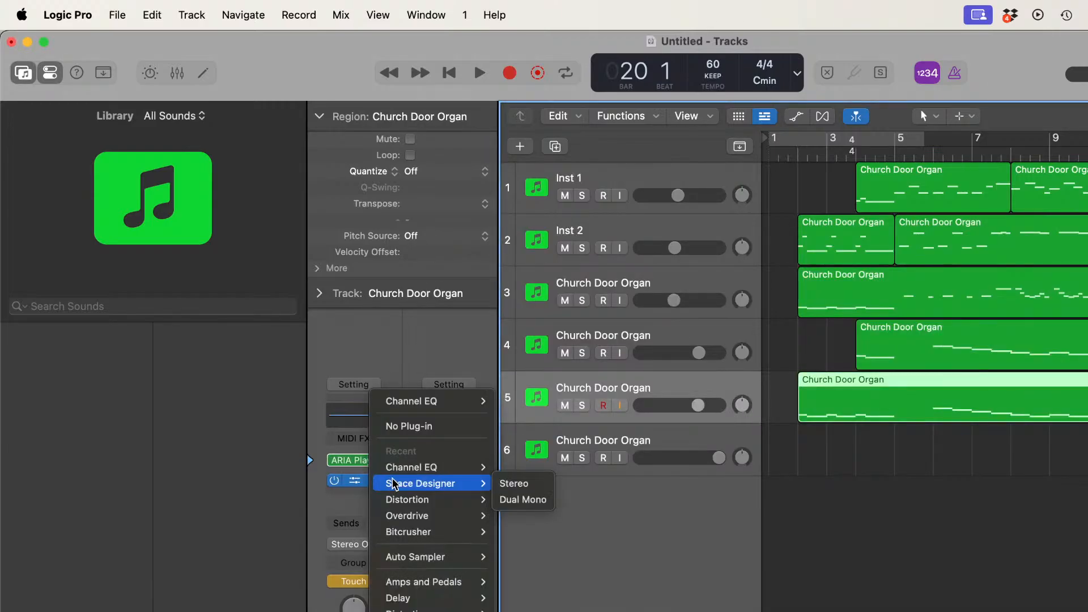
{"action": "left_click", "coordinate": [501, 485]}
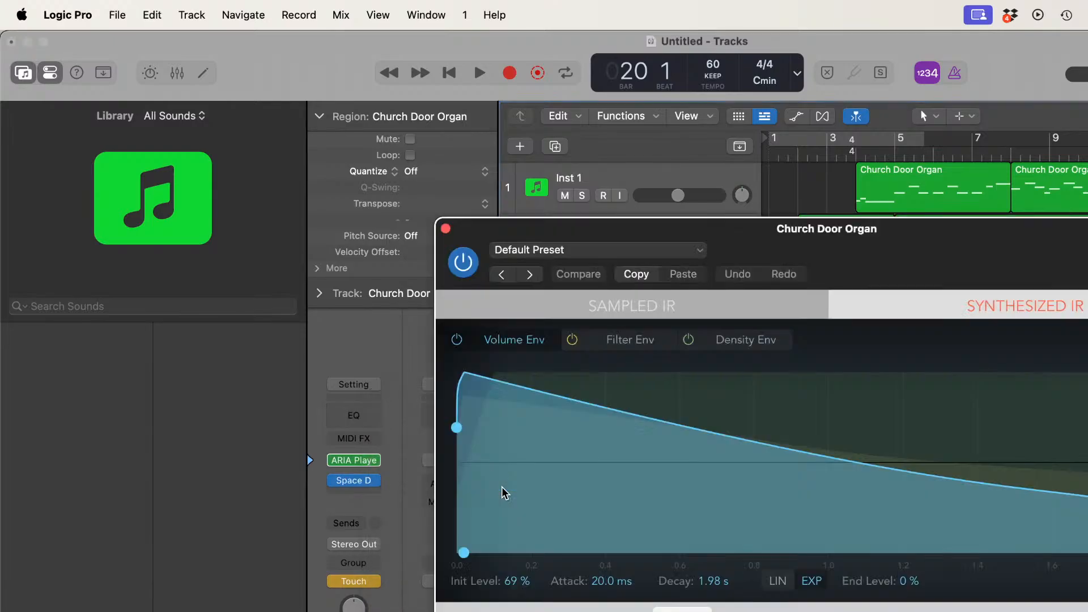
{"action": "left_click", "coordinate": [675, 246]}
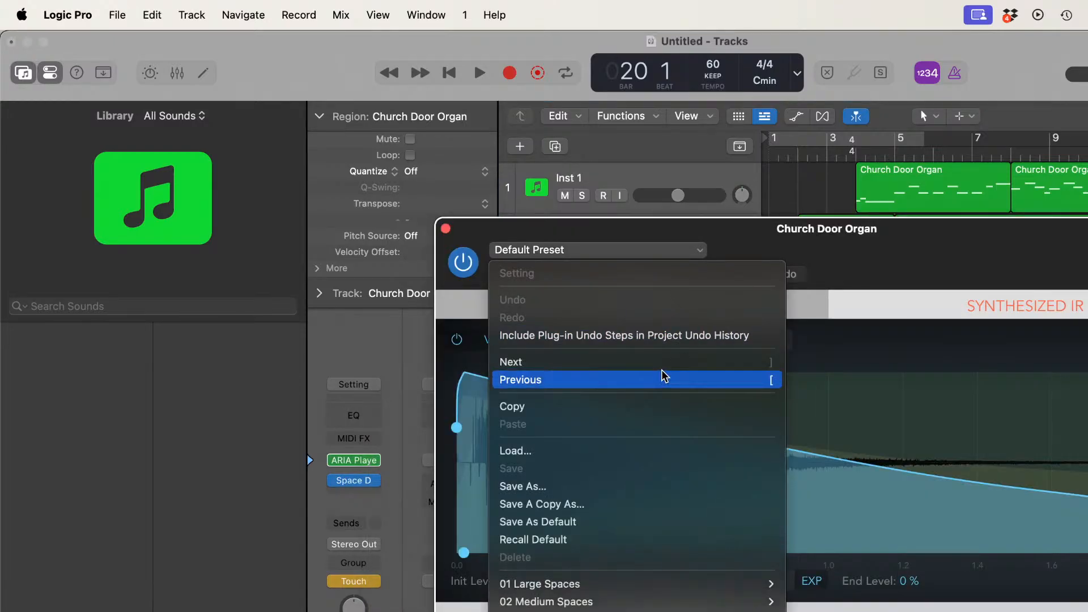
{"action": "mouse_move", "coordinate": [850, 592]}
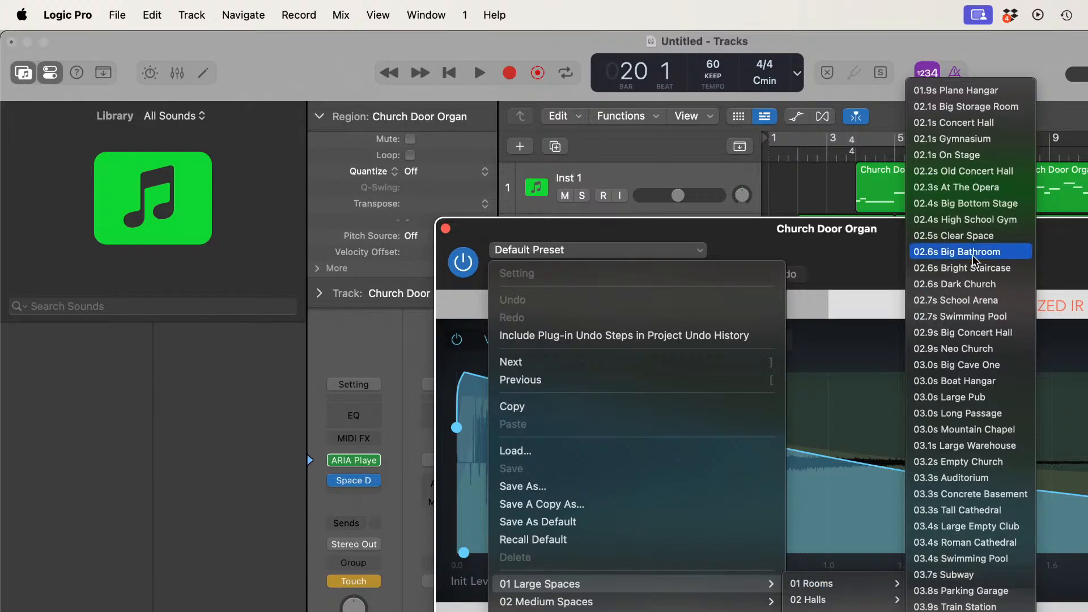
{"action": "left_click", "coordinate": [973, 128]}
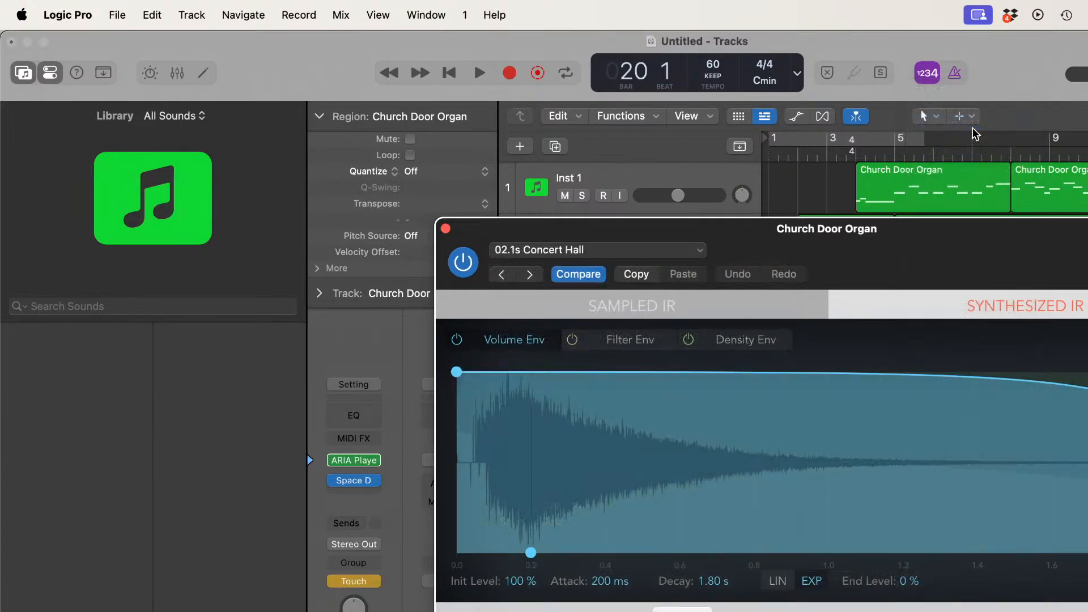
Step: Close track 5's plug-in window, select track 6 and insert a stereo Space Designer in its audio effect slot
{"action": "left_click", "coordinate": [446, 229]}
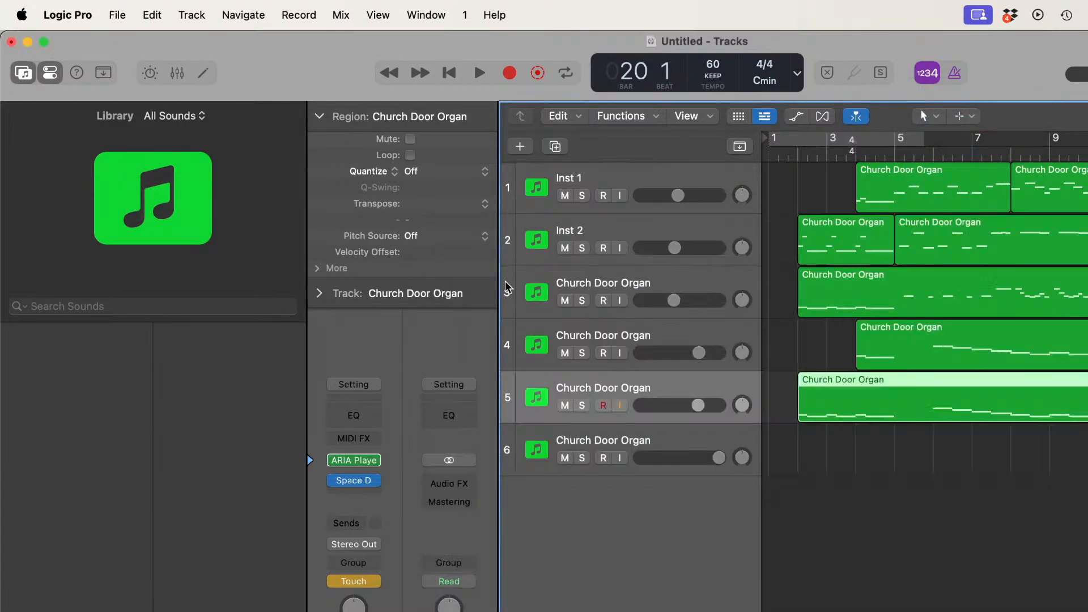
{"action": "left_click", "coordinate": [681, 434]}
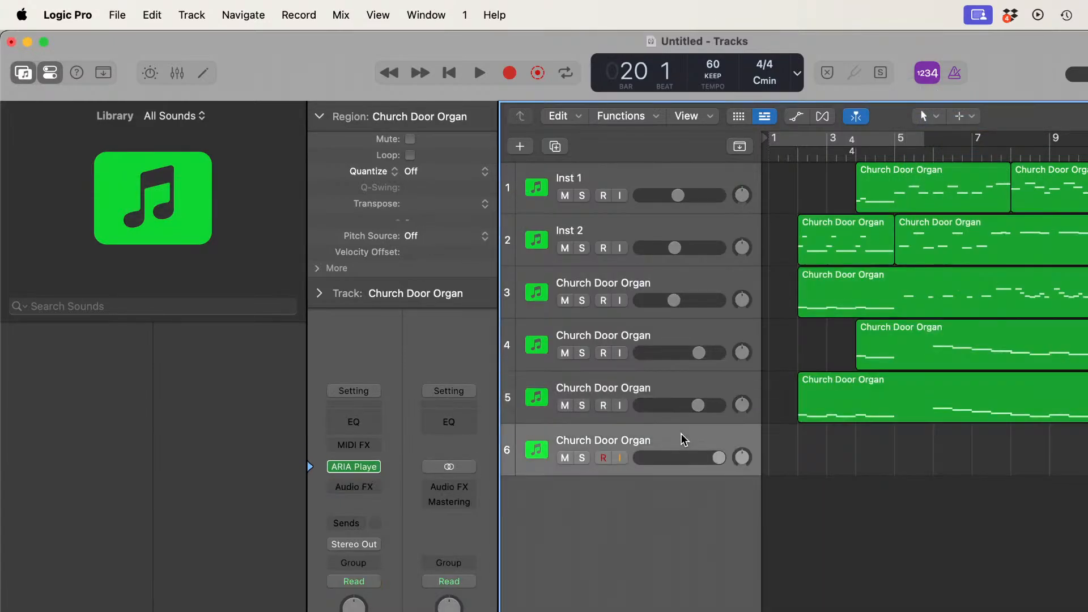
{"action": "left_click", "coordinate": [376, 464]}
{"action": "left_click", "coordinate": [324, 510]}
{"action": "left_click", "coordinate": [376, 487]}
{"action": "mouse_move", "coordinate": [376, 483]}
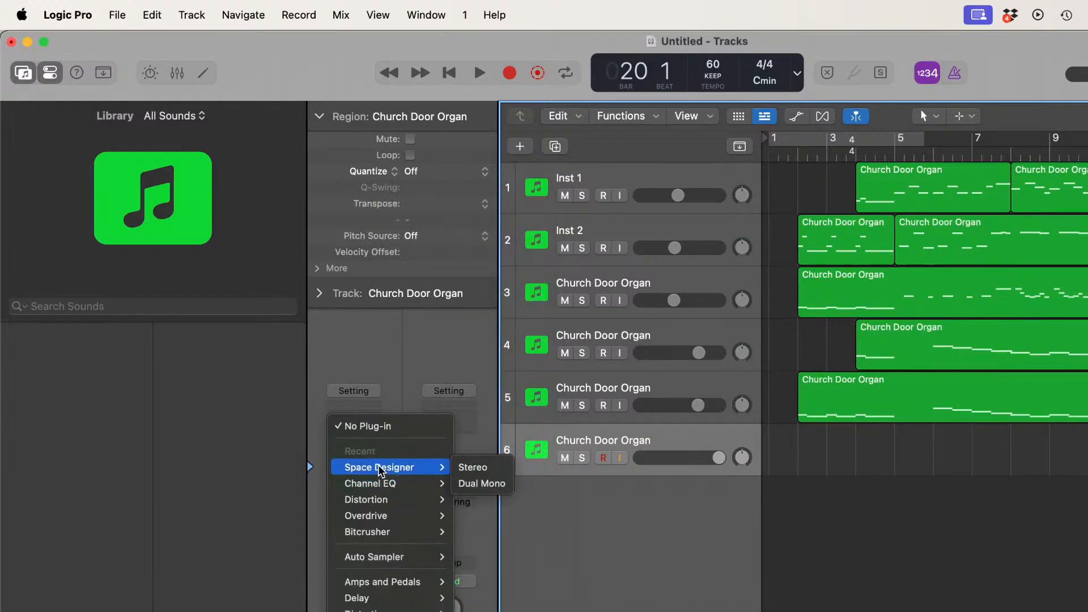
{"action": "left_click", "coordinate": [468, 468]}
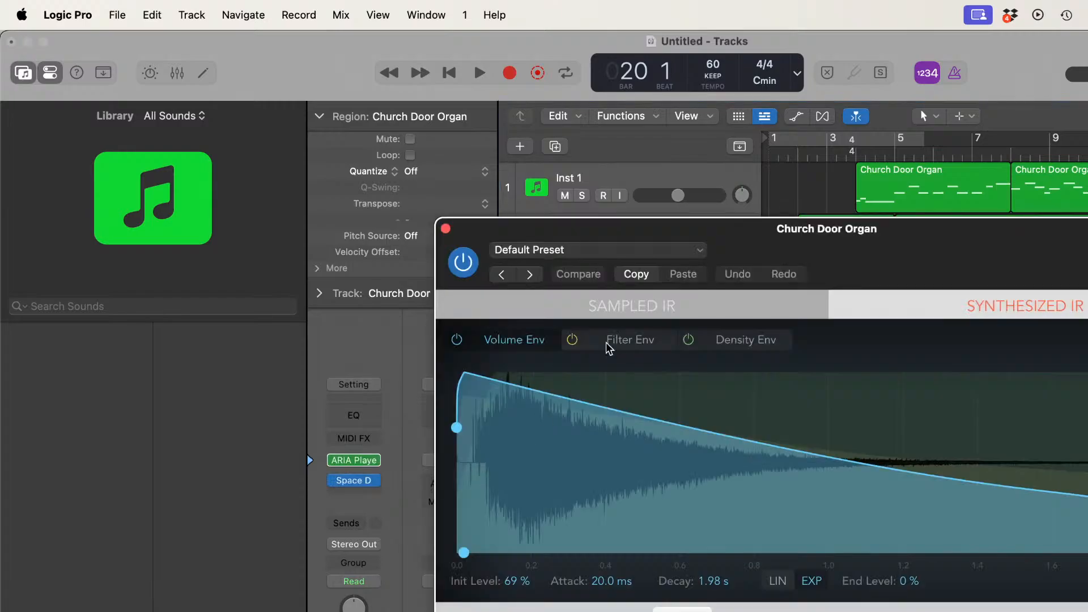
Step: Load the 02.1s Concert Hall preset from the large halls in track 6's Space Designer and close the plug-in window
{"action": "left_click", "coordinate": [703, 249]}
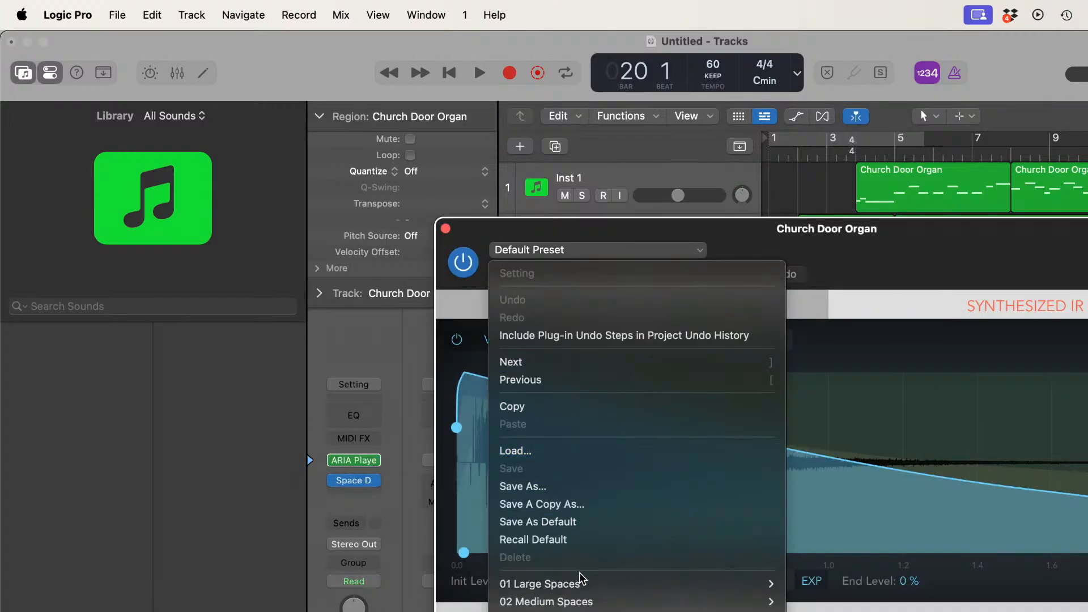
{"action": "mouse_move", "coordinate": [583, 585]}
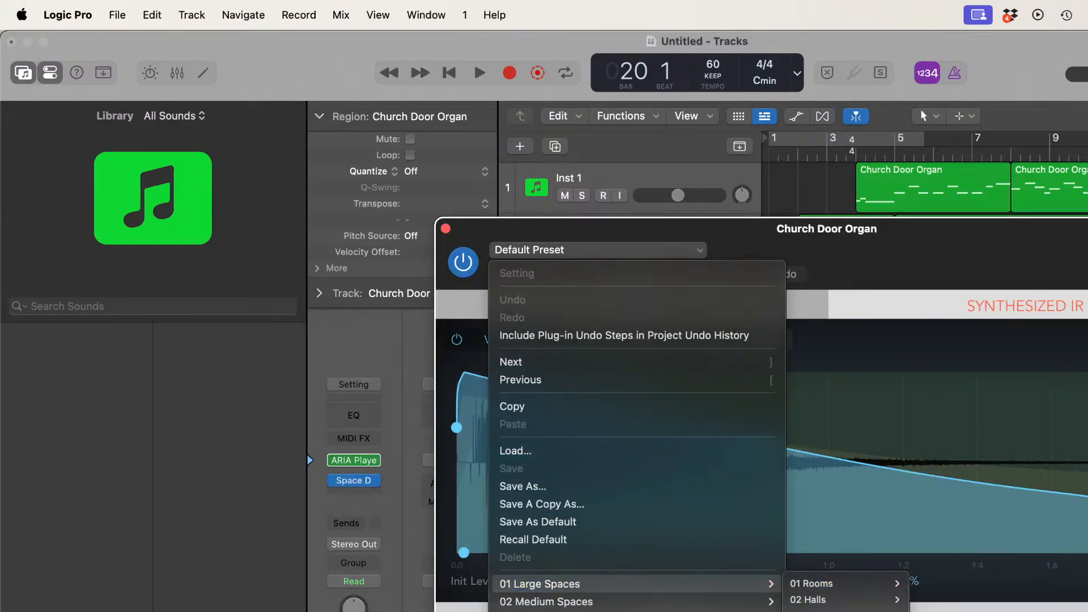
{"action": "mouse_move", "coordinate": [816, 599]}
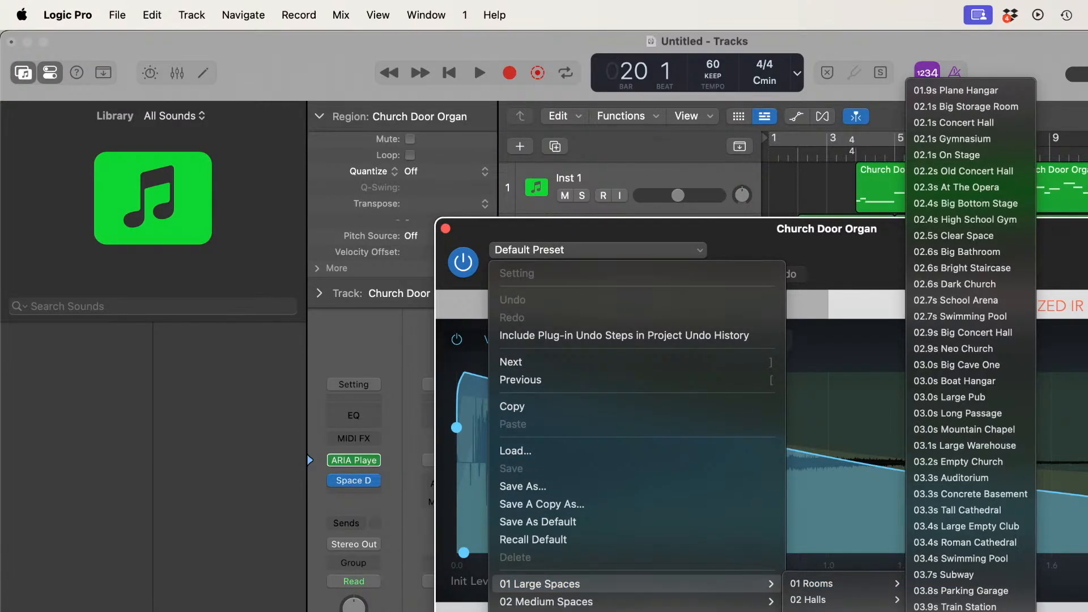
{"action": "left_click", "coordinate": [971, 125]}
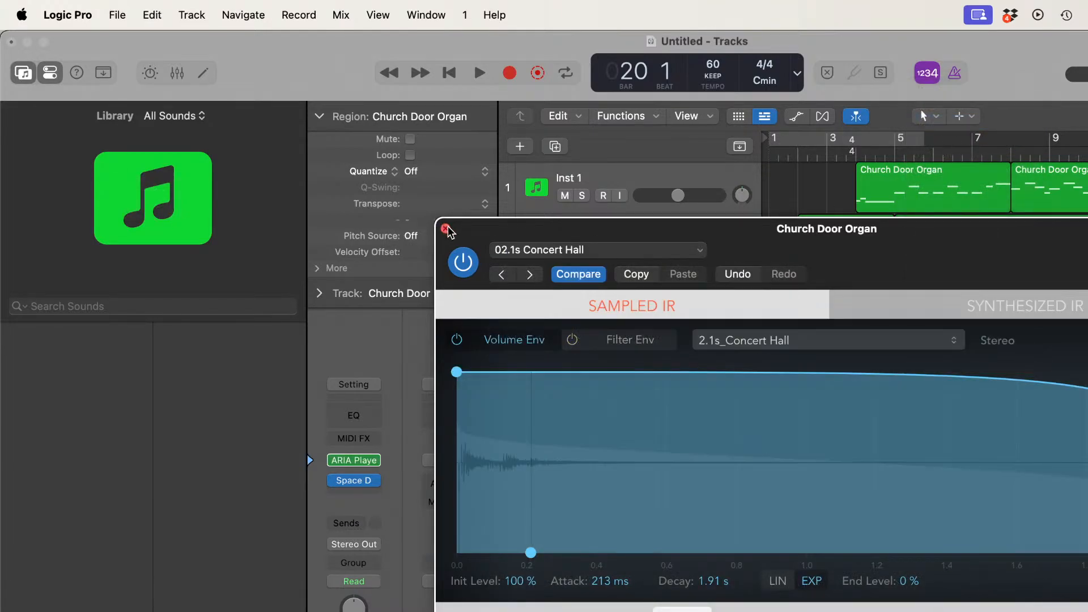
{"action": "left_click", "coordinate": [446, 229]}
Step: Play the whole piece from bar 1 to the ending at bar 20 to check the reverb on all tracks
{"action": "left_click", "coordinate": [450, 73]}
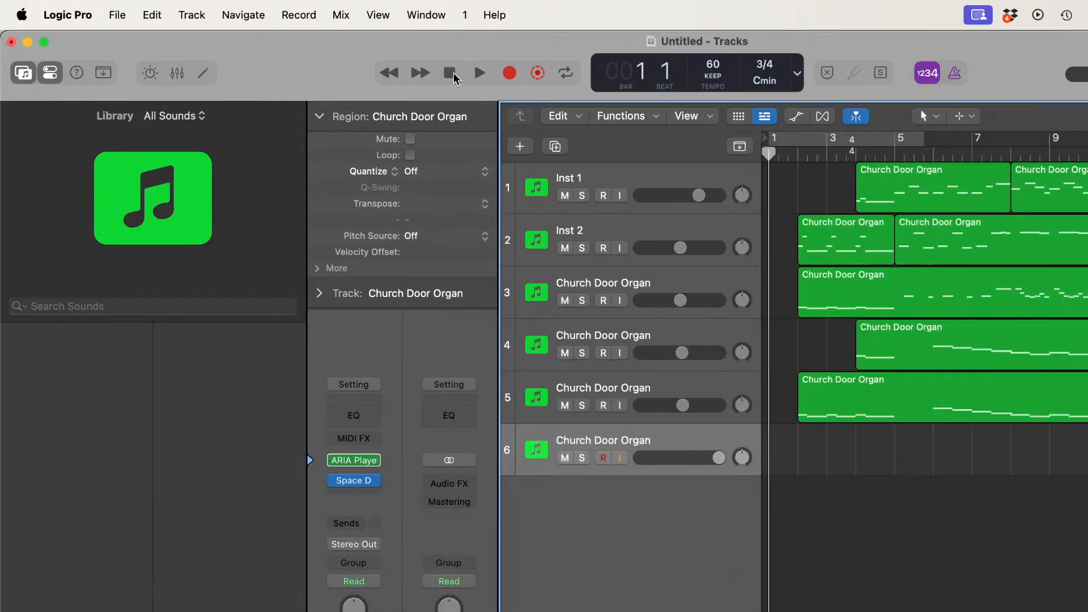
{"action": "key", "text": "space"}
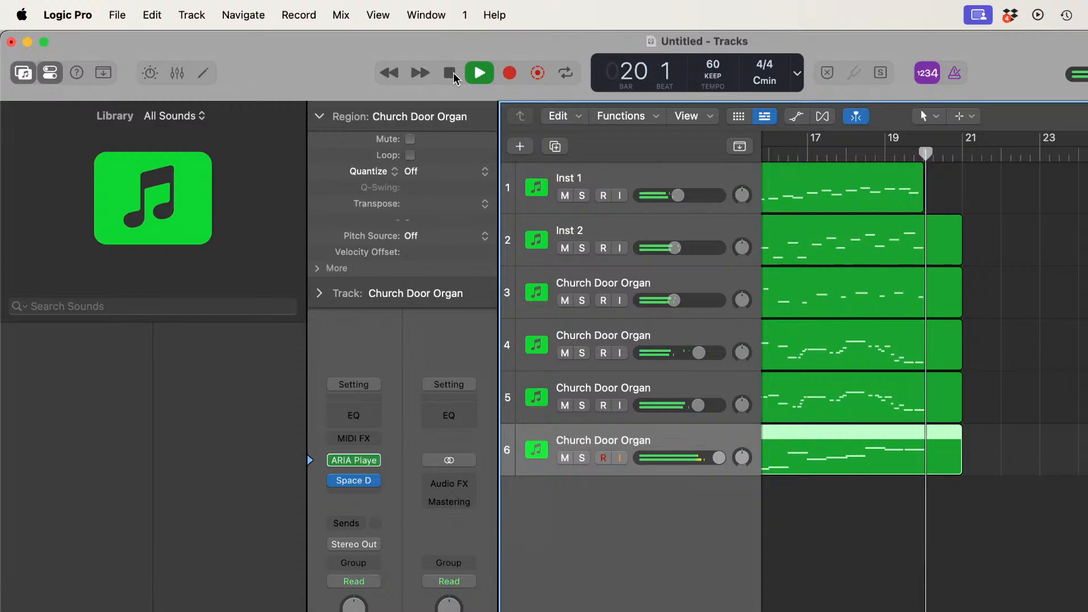
{"action": "left_click", "coordinate": [453, 76]}
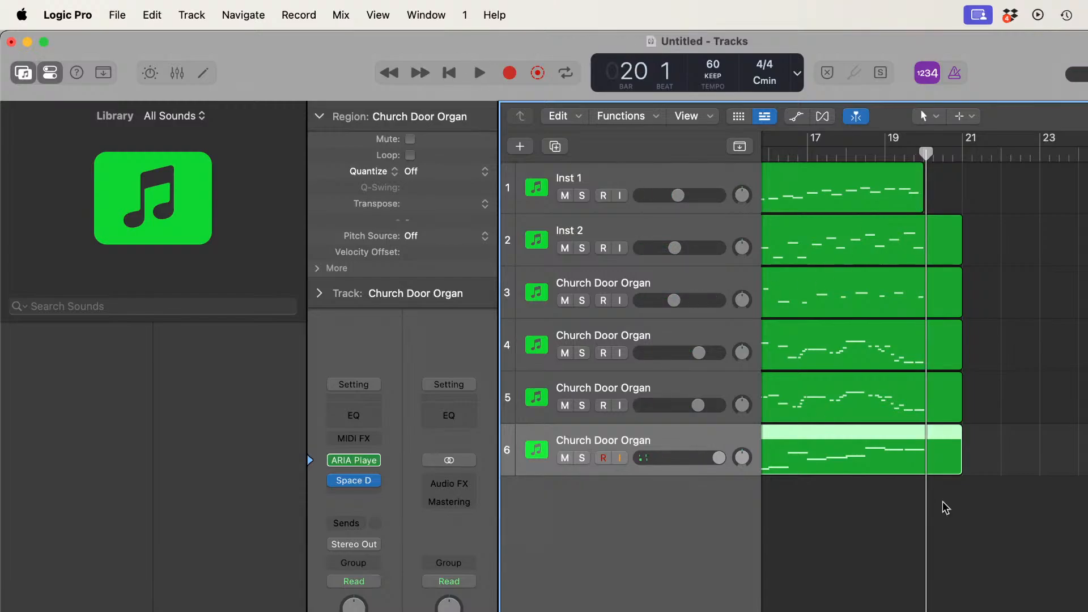
Step: Pan track 1, Inst 1, strongly to the right and pan track 6 to the left at -60
{"action": "scroll", "coordinate": [945, 507], "scroll_direction": "left", "scroll_amount": 15}
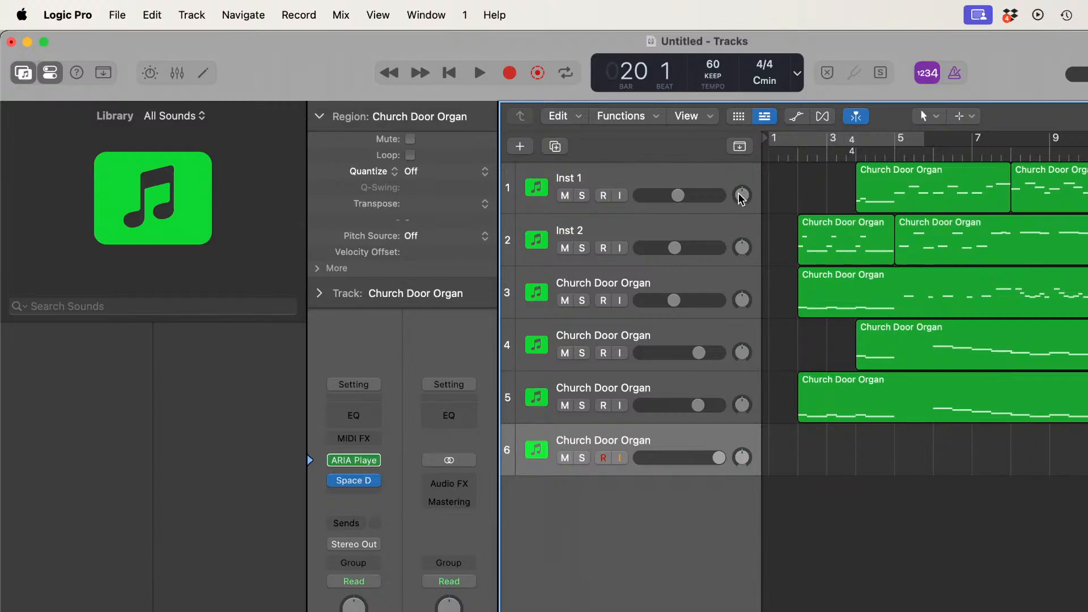
{"action": "left_click_drag", "start_coordinate": [741, 198], "coordinate": [742, 183]}
{"action": "mouse_move", "coordinate": [743, 458]}
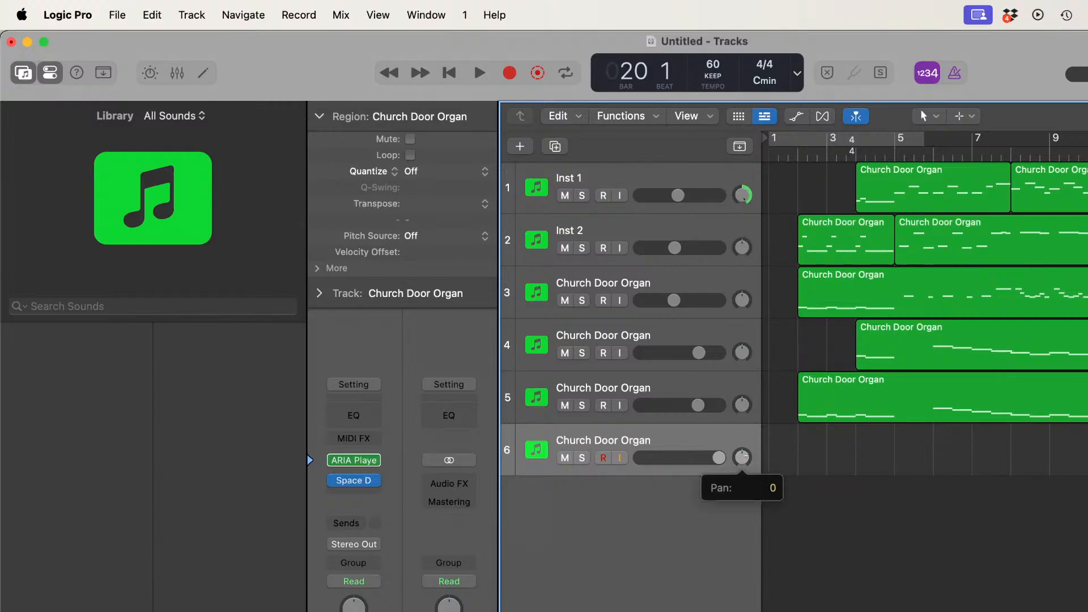
{"action": "left_click_drag", "start_coordinate": [742, 458], "coordinate": [742, 494]}
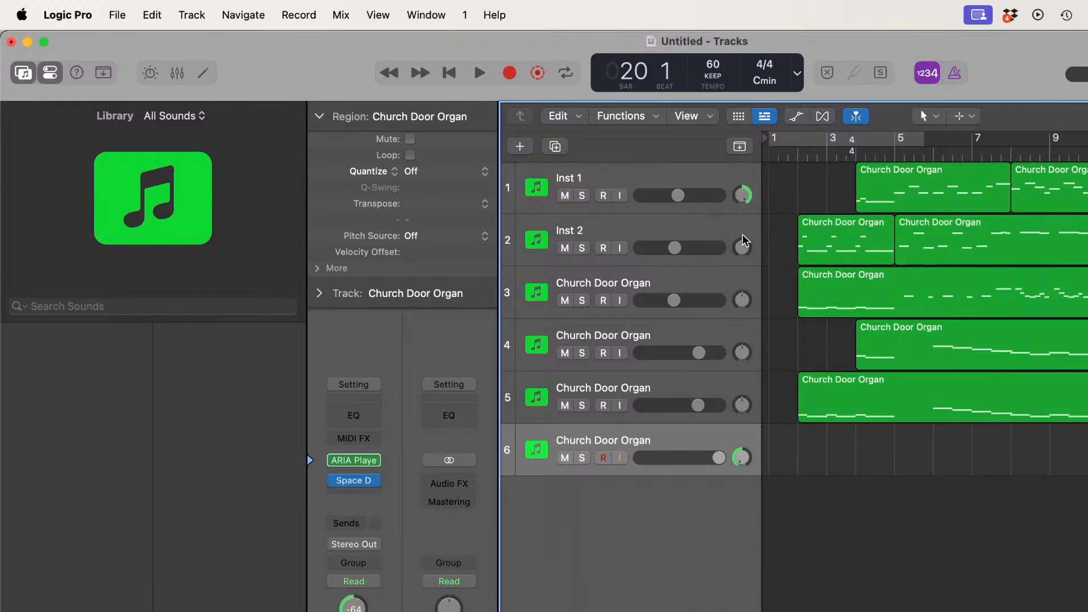
{"action": "left_click", "coordinate": [739, 193]}
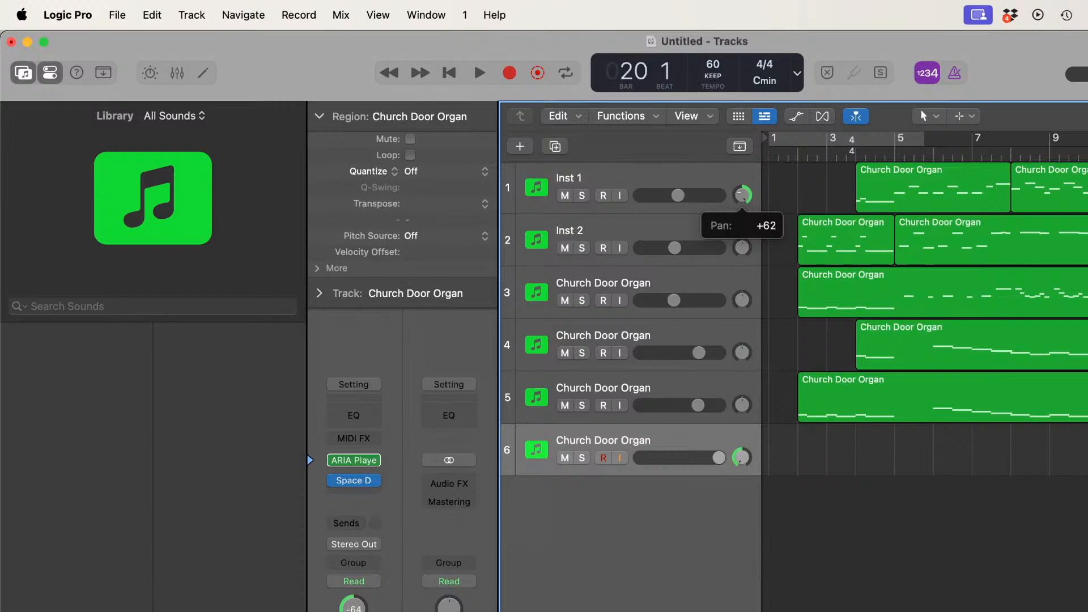
{"action": "left_click", "coordinate": [743, 459]}
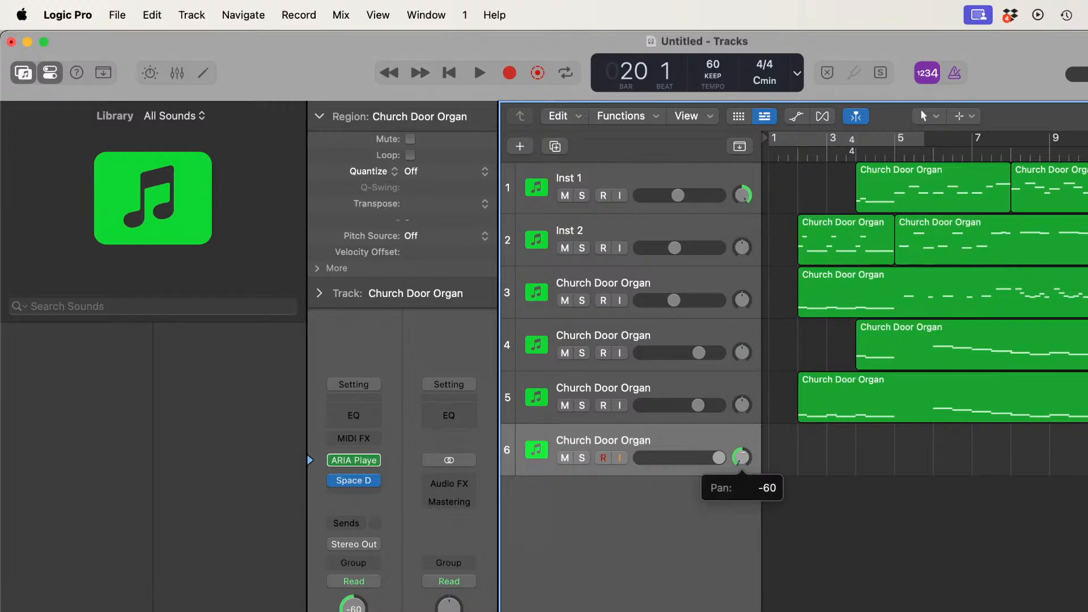
Step: Spread the inner tracks by panning track 2 to about +39, track 3 to +20, track 4 to -20 and track 5 to -40
{"action": "left_click", "coordinate": [742, 249]}
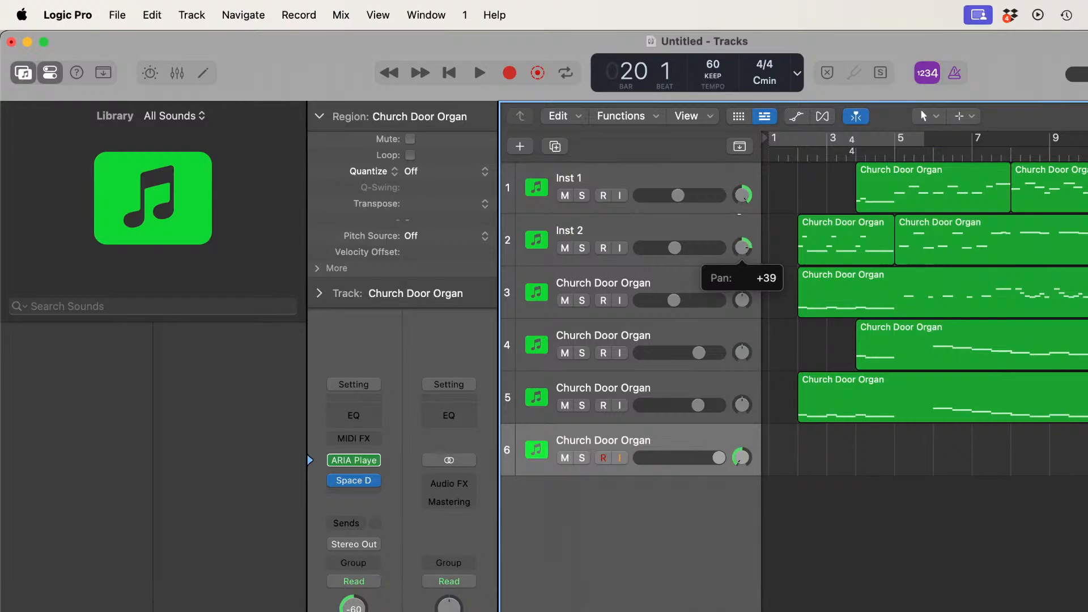
{"action": "left_click", "coordinate": [743, 300]}
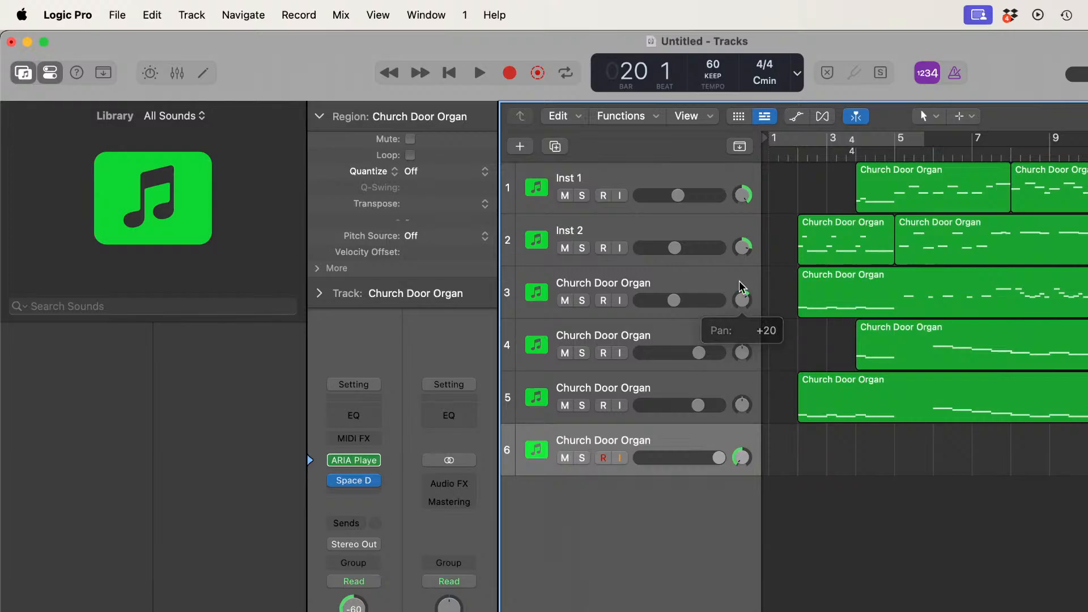
{"action": "left_click", "coordinate": [743, 356]}
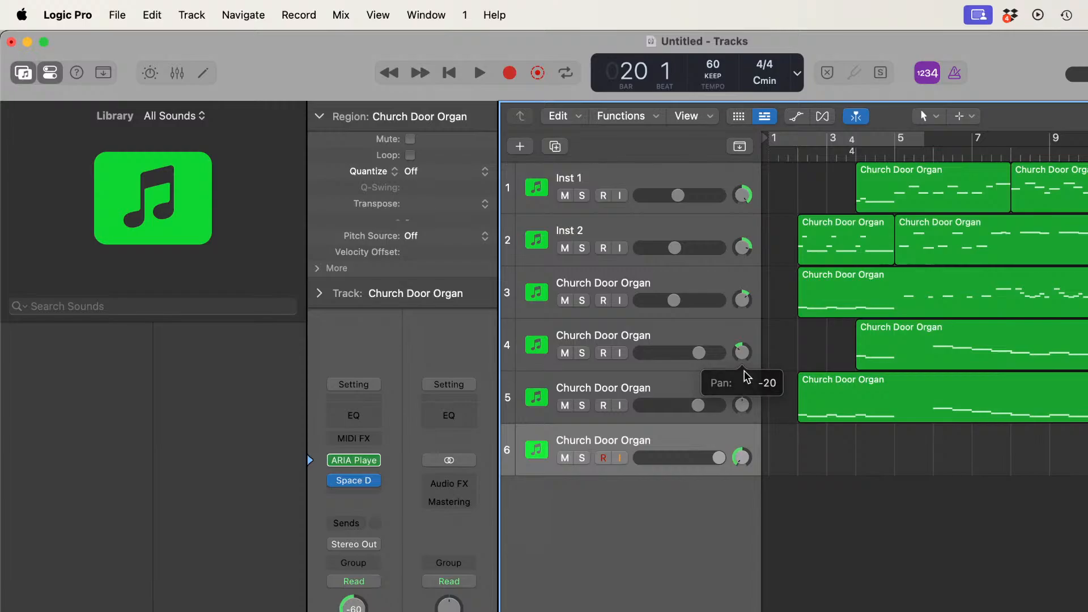
{"action": "left_click_drag", "start_coordinate": [743, 401], "coordinate": [742, 412]}
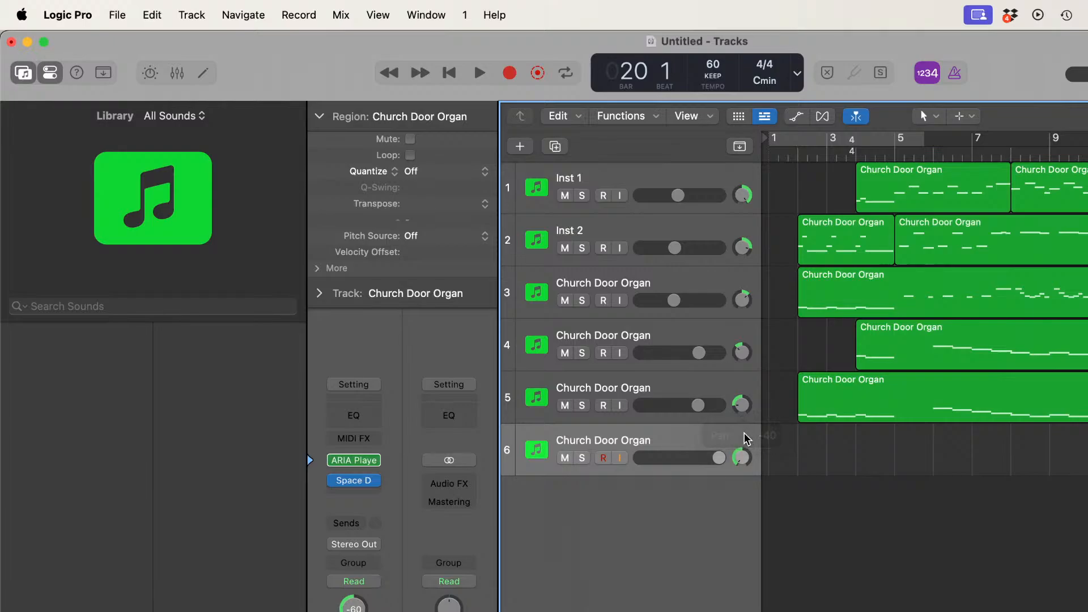
Step: Listen to the piece from the beginning through to bar 20 to judge the wide panning
{"action": "left_click", "coordinate": [448, 79]}
{"action": "key", "text": "space"}
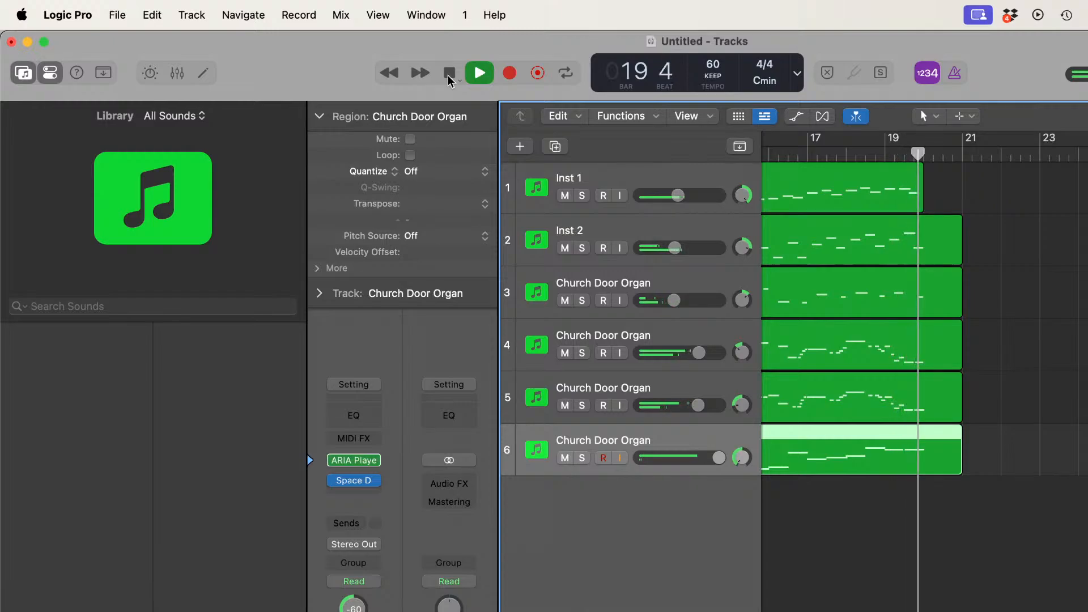
{"action": "left_click", "coordinate": [448, 78]}
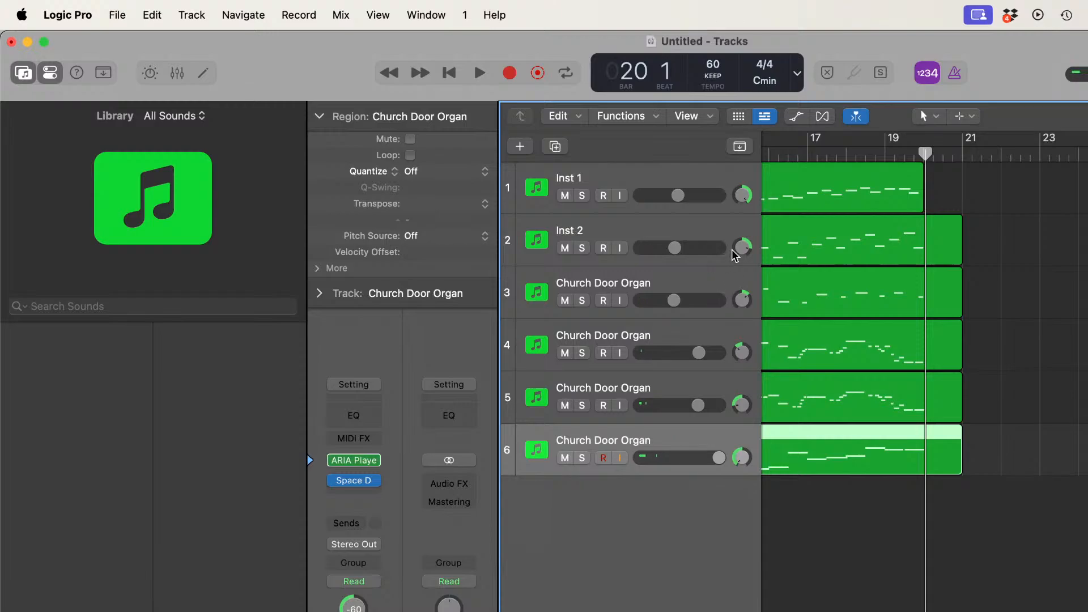
Step: Narrow the panning of the middle tracks, setting track 3 to about +6 and track 4 just left of centre
{"action": "left_click_drag", "start_coordinate": [742, 300], "coordinate": [742, 304]}
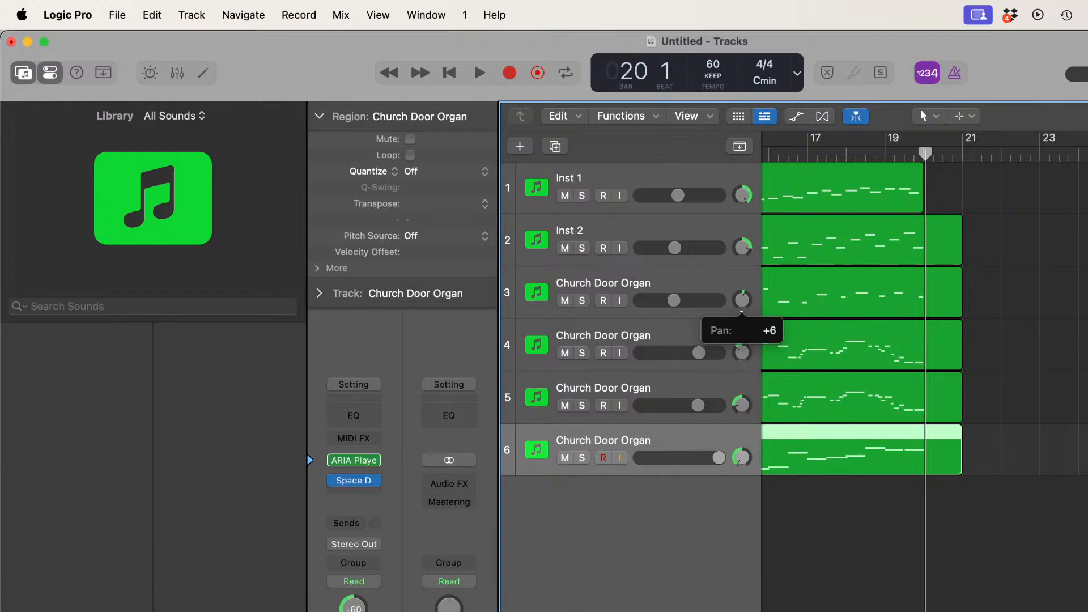
{"action": "left_click_drag", "start_coordinate": [742, 305], "coordinate": [744, 300]}
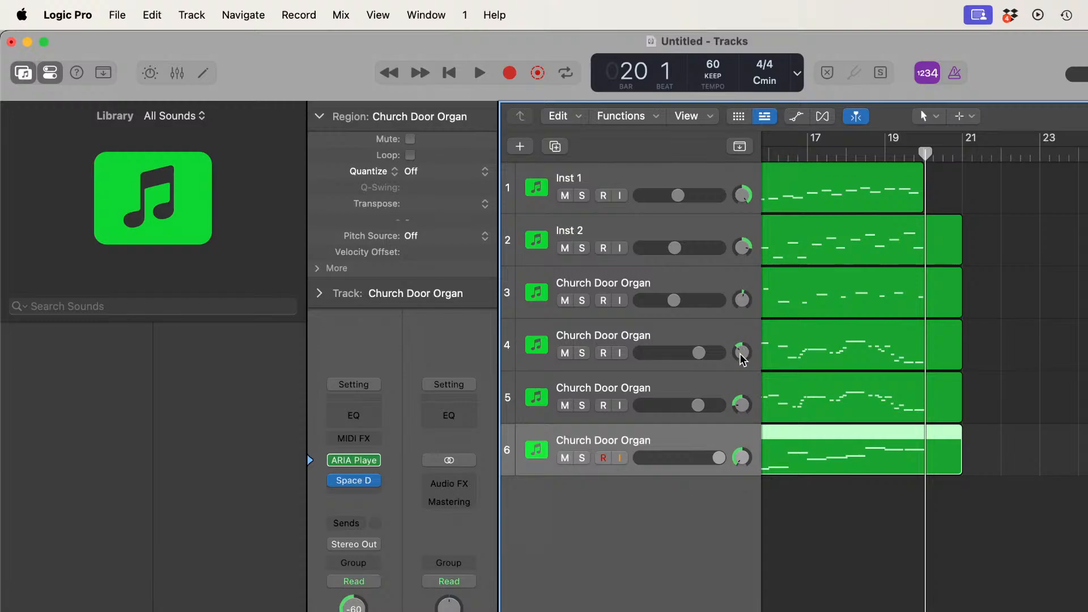
{"action": "left_click_drag", "start_coordinate": [742, 352], "coordinate": [742, 356]}
Step: Reduce the panning of the outer tracks to +15 on track 2, +25 on track 1, slightly left on track 5 and -25 on track 6
{"action": "left_click_drag", "start_coordinate": [742, 247], "coordinate": [742, 267]}
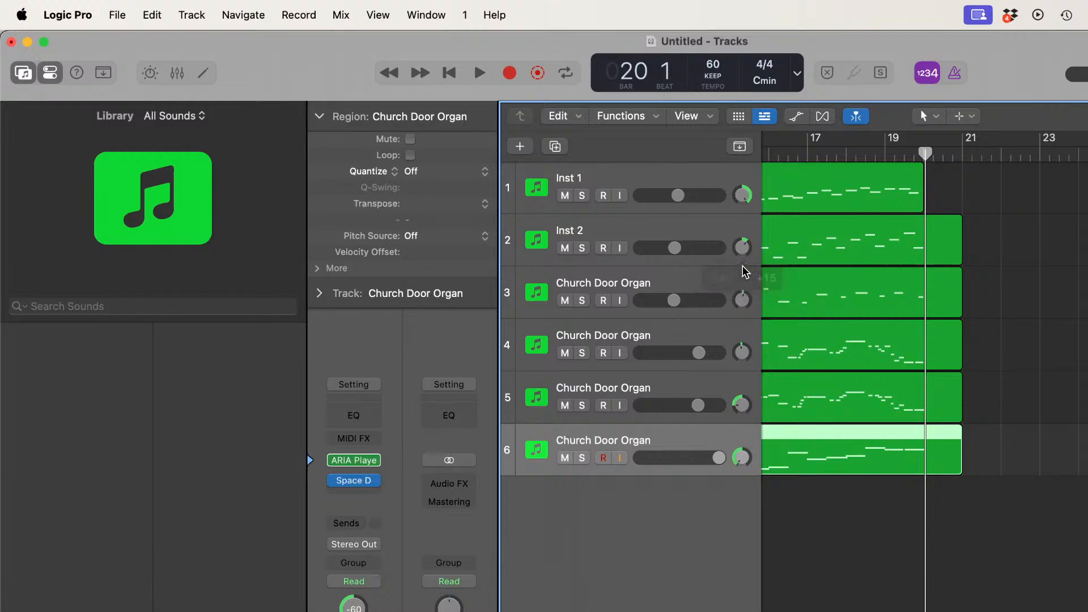
{"action": "left_click_drag", "start_coordinate": [739, 193], "coordinate": [739, 199]}
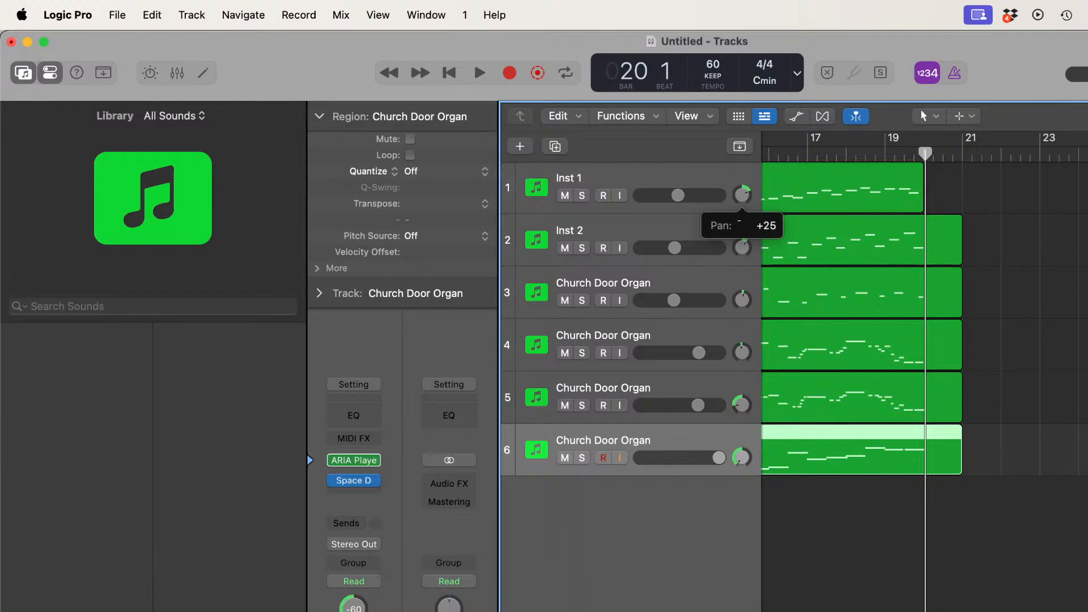
{"action": "left_click_drag", "start_coordinate": [739, 220], "coordinate": [739, 221]}
{"action": "left_click_drag", "start_coordinate": [743, 404], "coordinate": [743, 396]}
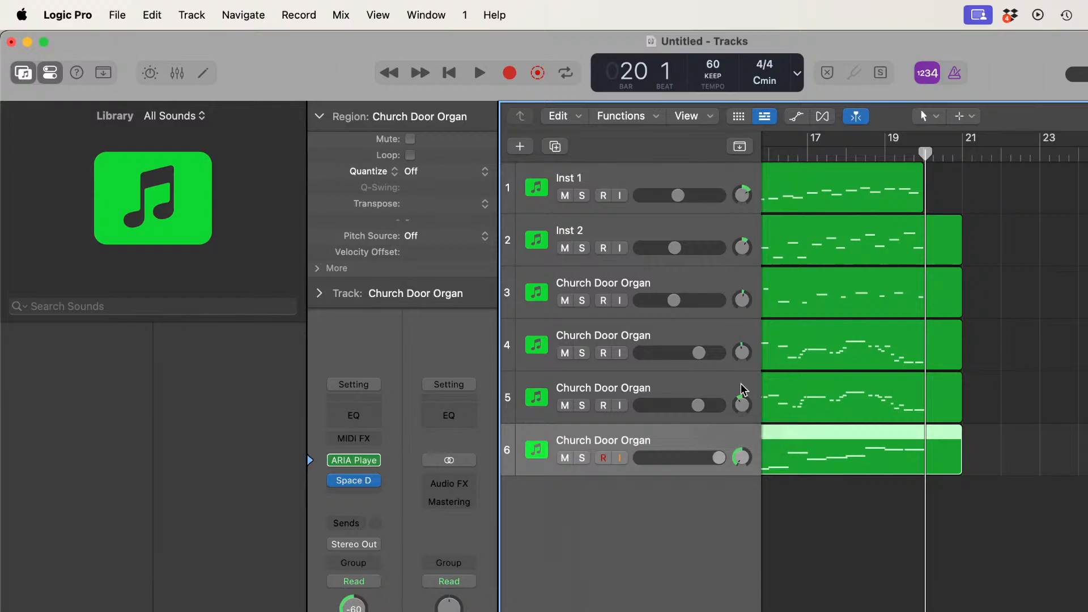
{"action": "left_click_drag", "start_coordinate": [741, 458], "coordinate": [742, 438]}
Step: Play the complete piece again from bar 1 to the end to check the narrower panning
{"action": "scroll", "coordinate": [866, 526], "scroll_direction": "left", "scroll_amount": 15}
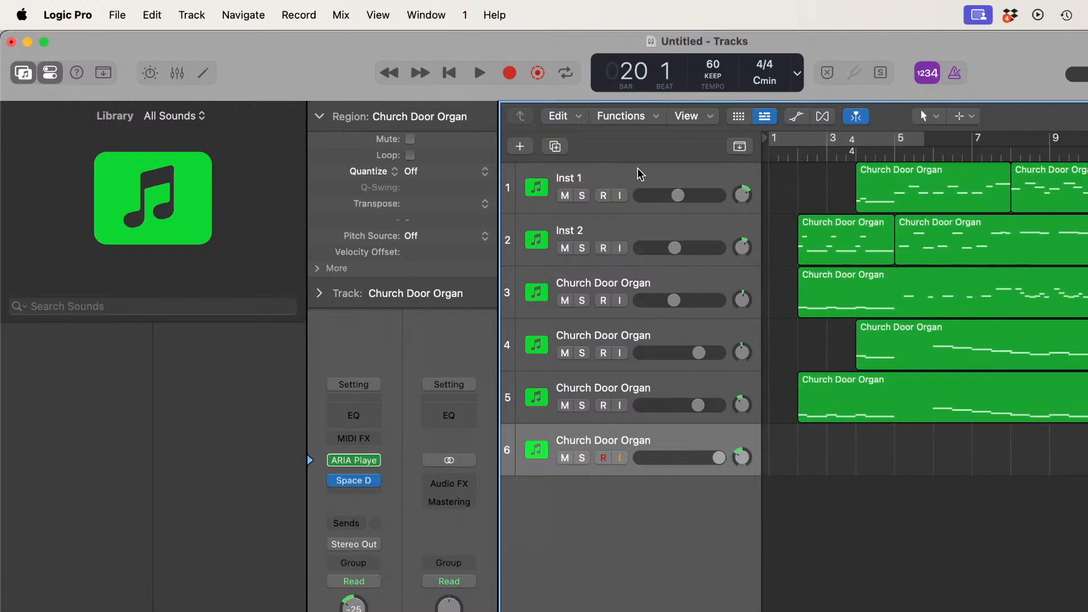
{"action": "left_click", "coordinate": [451, 74]}
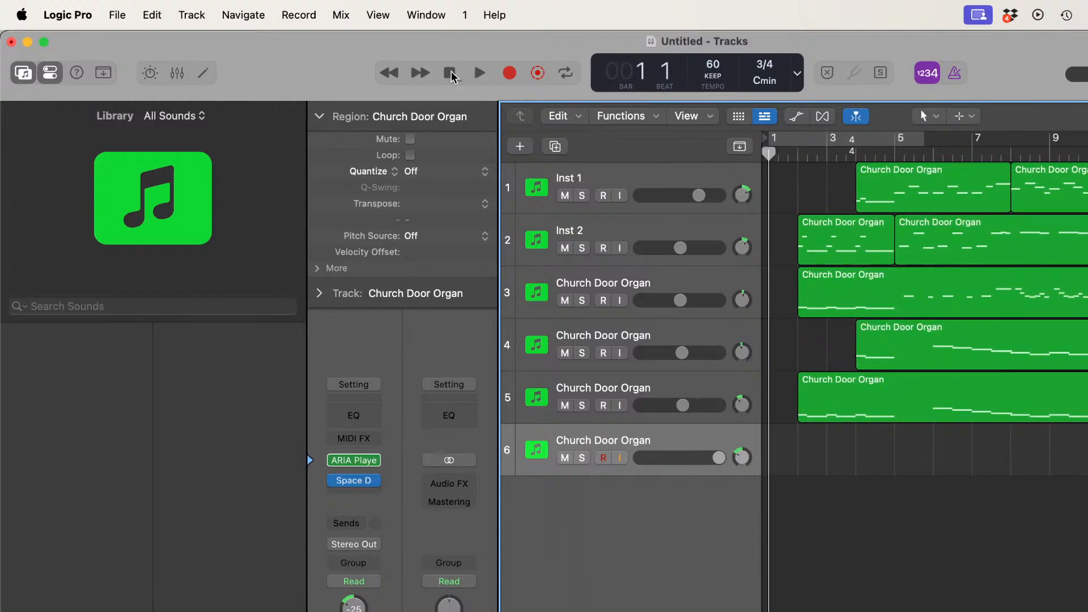
{"action": "key", "text": "space"}
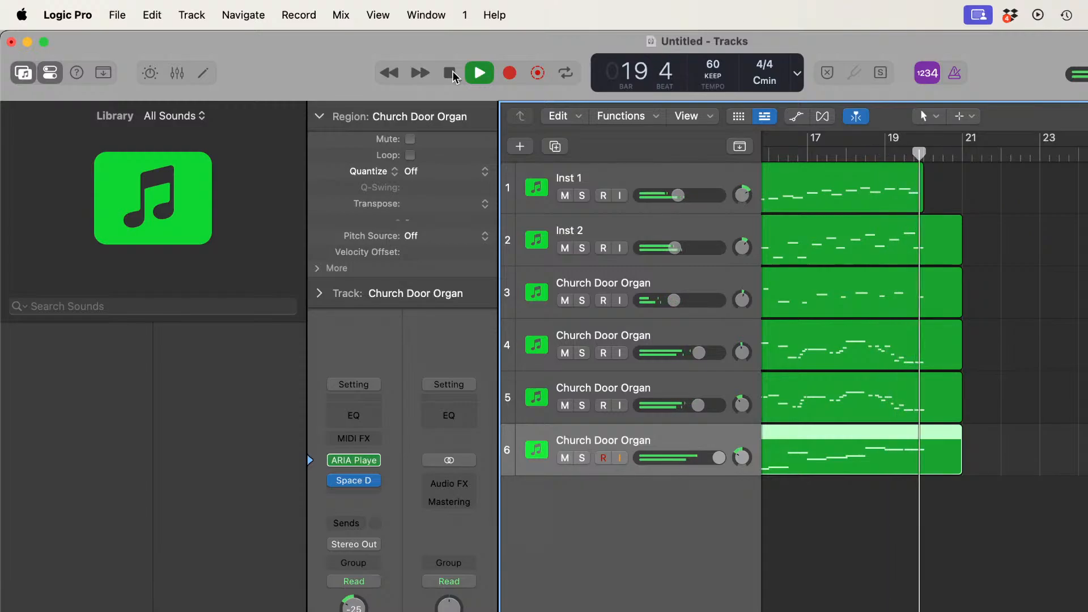
{"action": "left_click", "coordinate": [451, 74]}
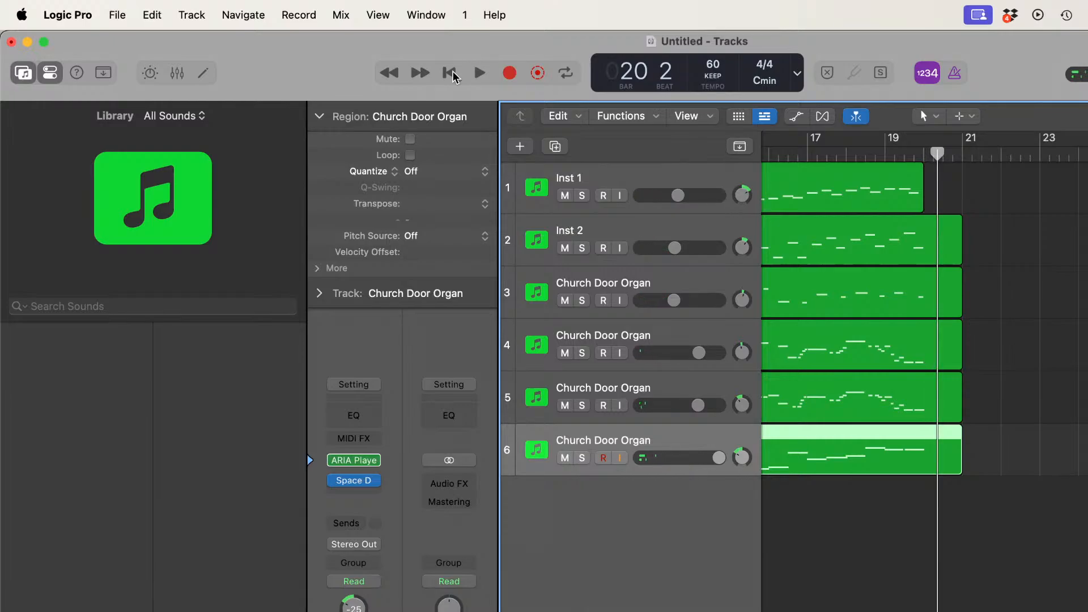
Step: Save the project as "Safety in the Sanctuary" in the Logic folder and switch to another application
{"action": "key", "text": "super+s"}
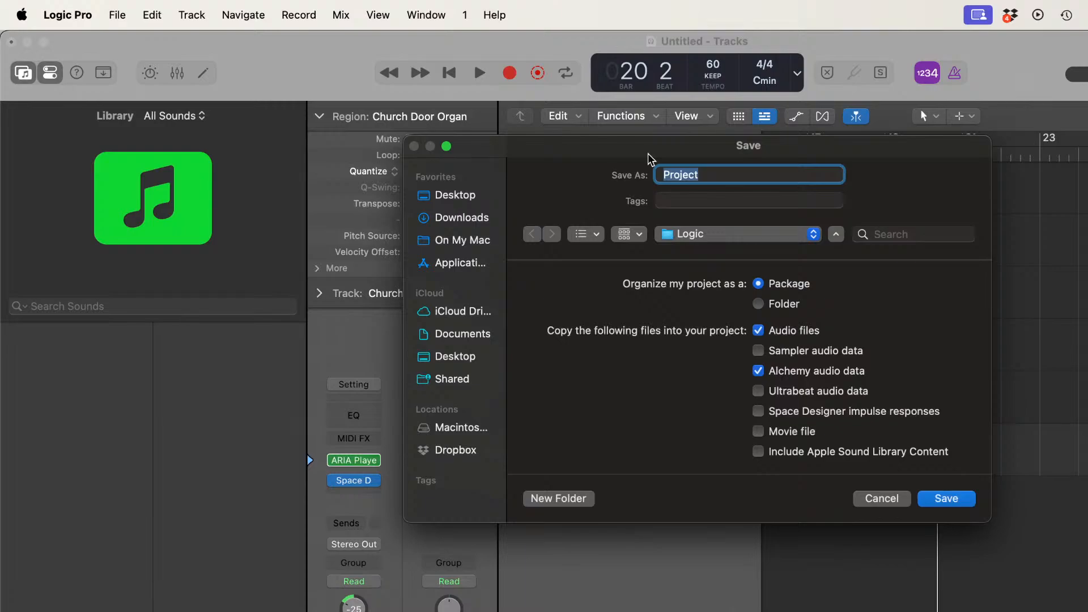
{"action": "type", "text": "Sanctuary"}
{"action": "key", "text": "BackSpace"}
{"action": "key", "text": "BackSpace"}
{"action": "key", "text": "BackSpace"}
{"action": "key", "text": "BackSpace"}
{"action": "key", "text": "BackSpace"}
{"action": "key", "text": "BackSpace"}
{"action": "key", "text": "BackSpace"}
{"action": "type", "text": "fety in the sa"}
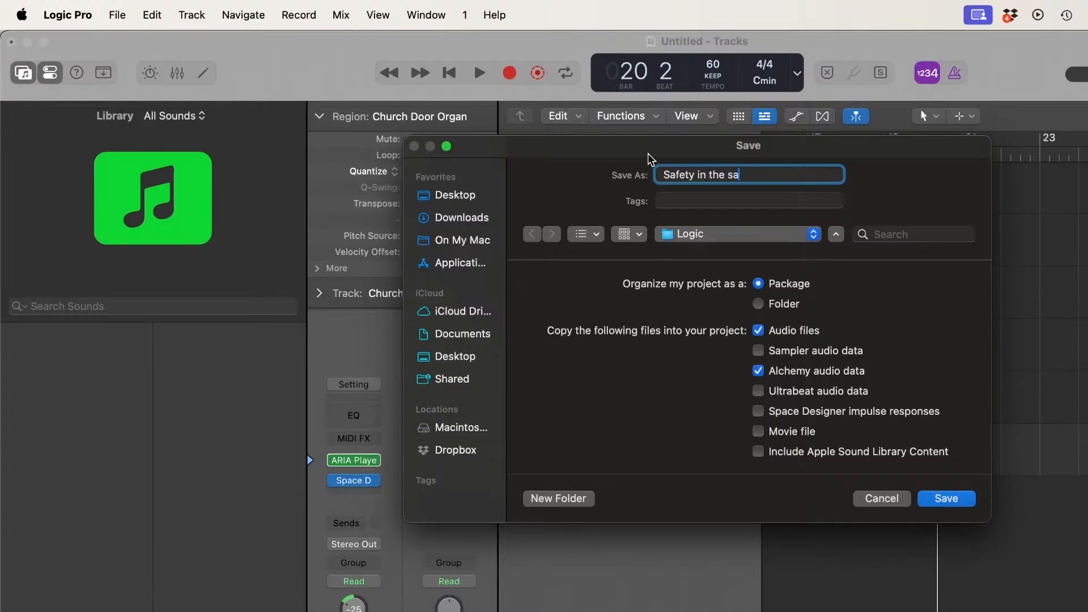
{"action": "key", "text": "BackSpace"}
{"action": "key", "text": "BackSpace"}
{"action": "type", "text": "Sanctuary"}
{"action": "left_click", "coordinate": [945, 499]}
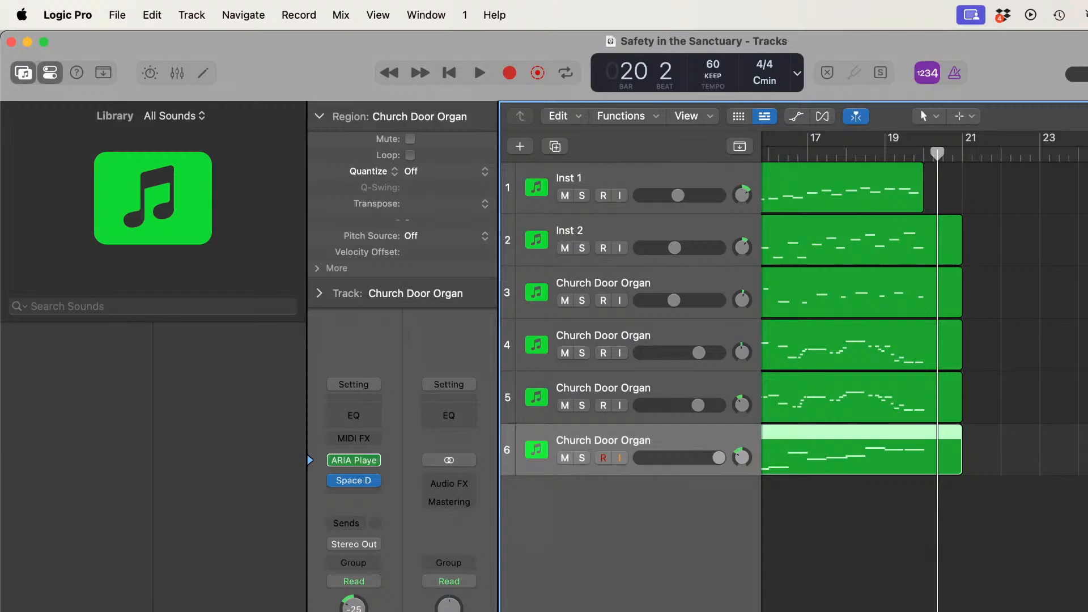
{"action": "key", "text": "super+Tab"}
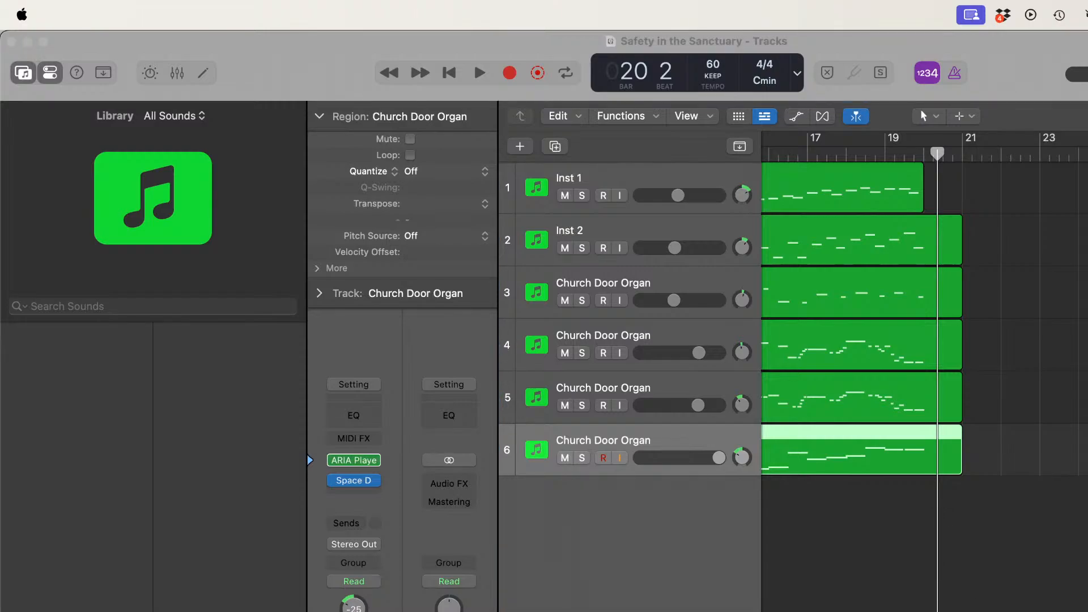